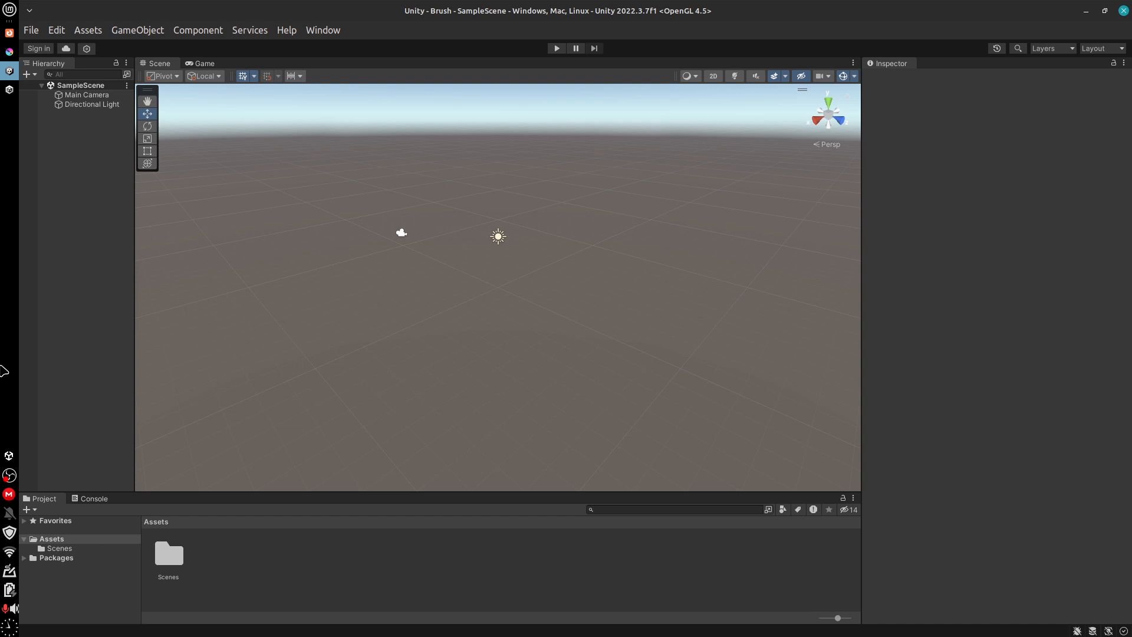
# Step: Switch to Krita and start a new custom document with width and height set to 256 px
pyautogui.click(10, 52)
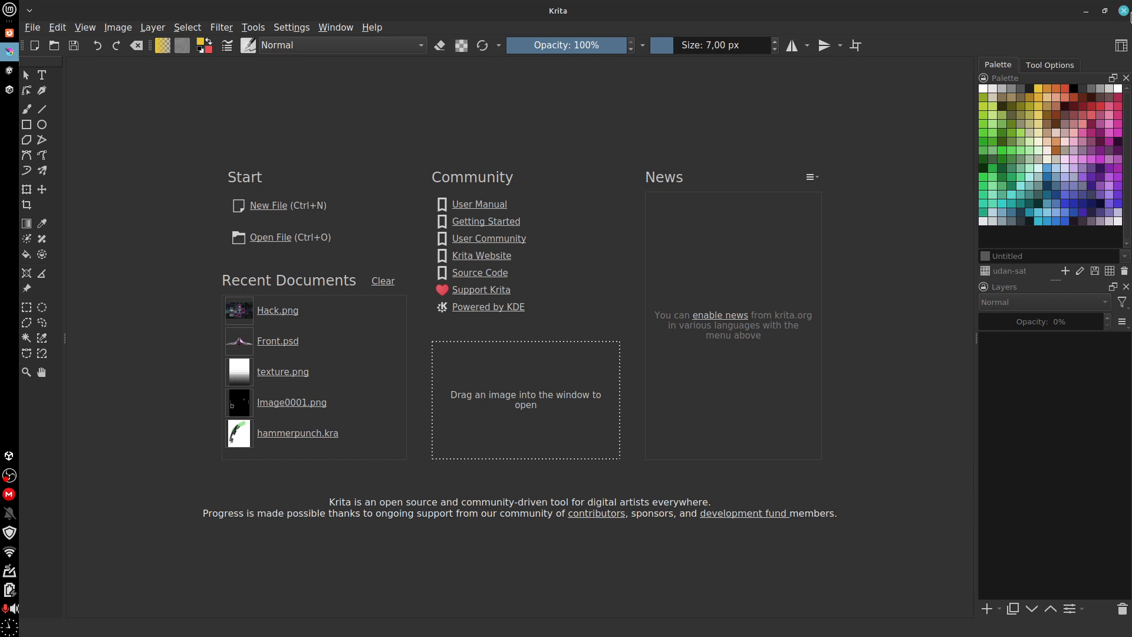
pyautogui.click(276, 206)
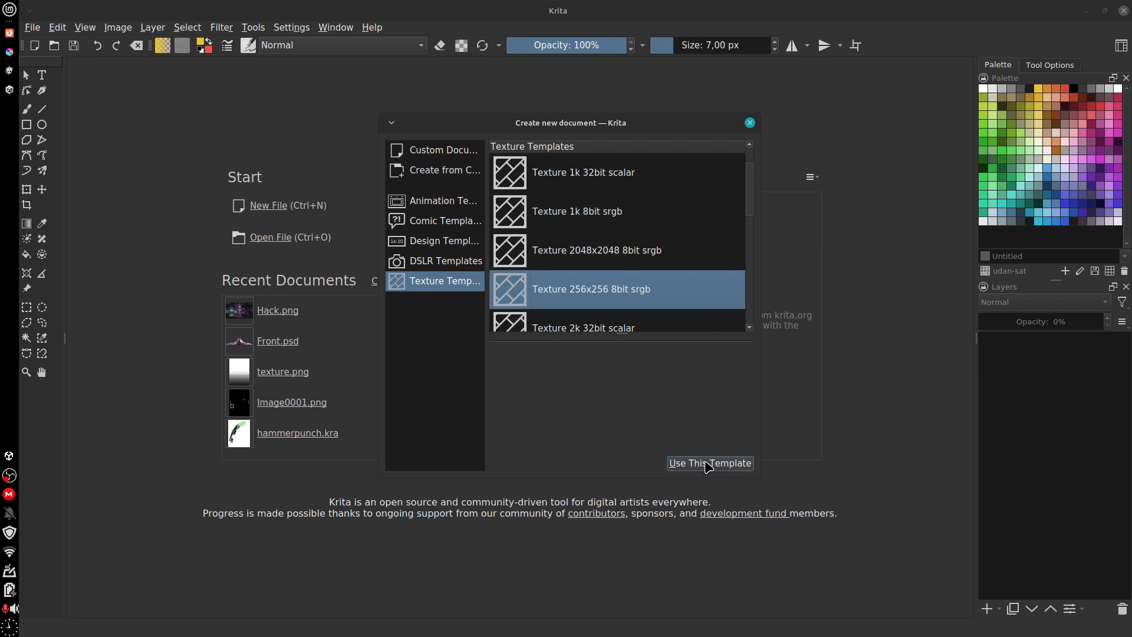
pyautogui.click(442, 152)
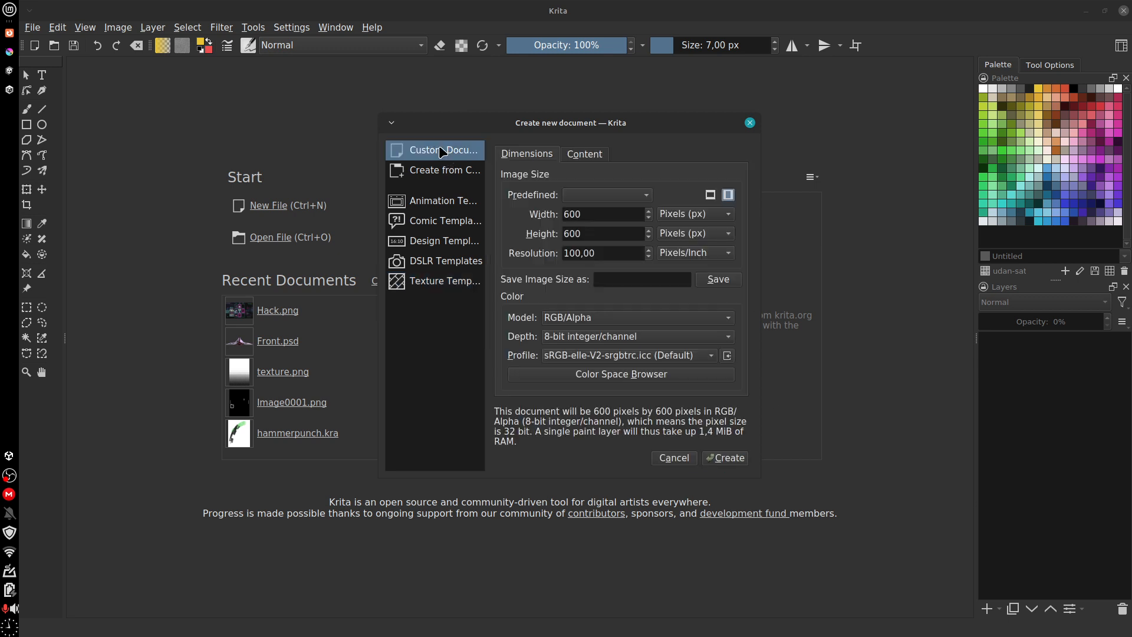
pyautogui.doubleClick(607, 214)
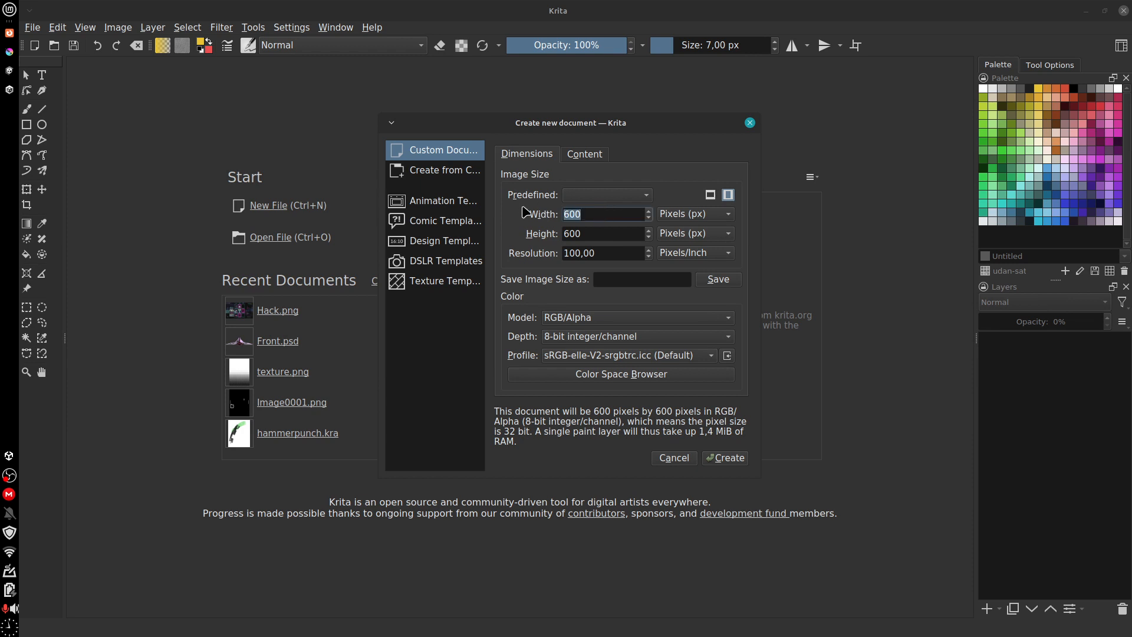
pyautogui.write('25')
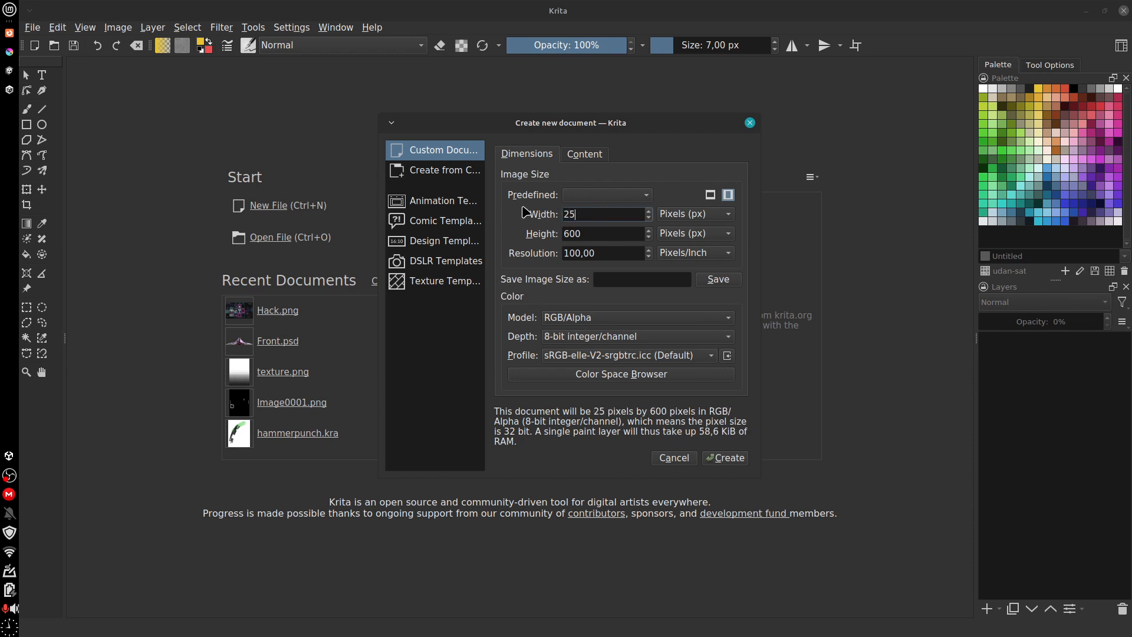
pyautogui.write('6')
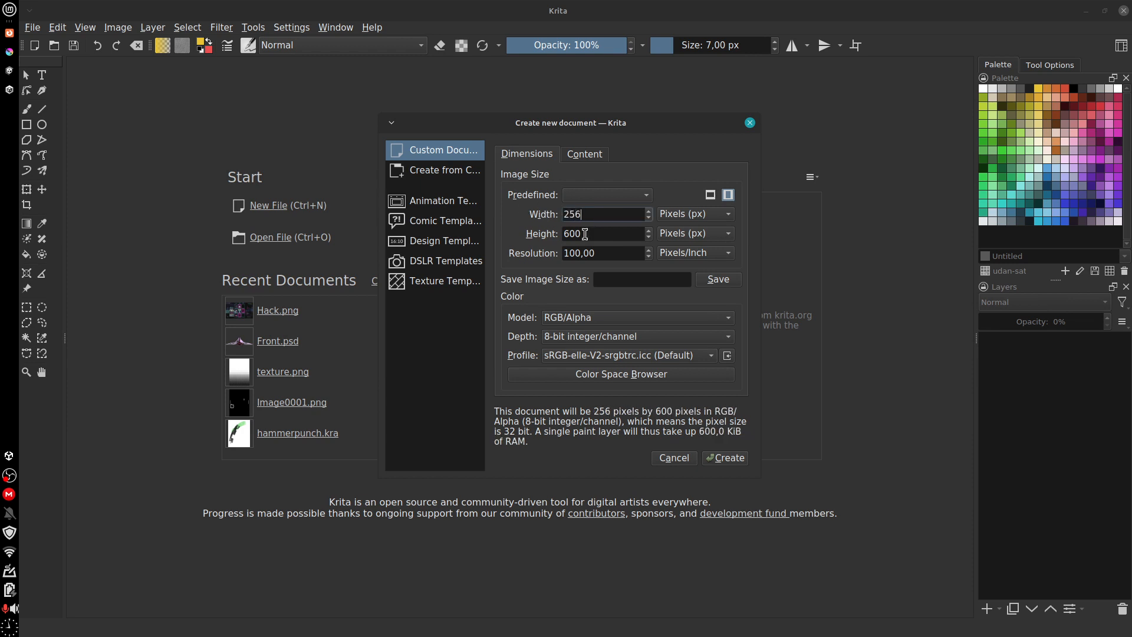
pyautogui.press('Tab')
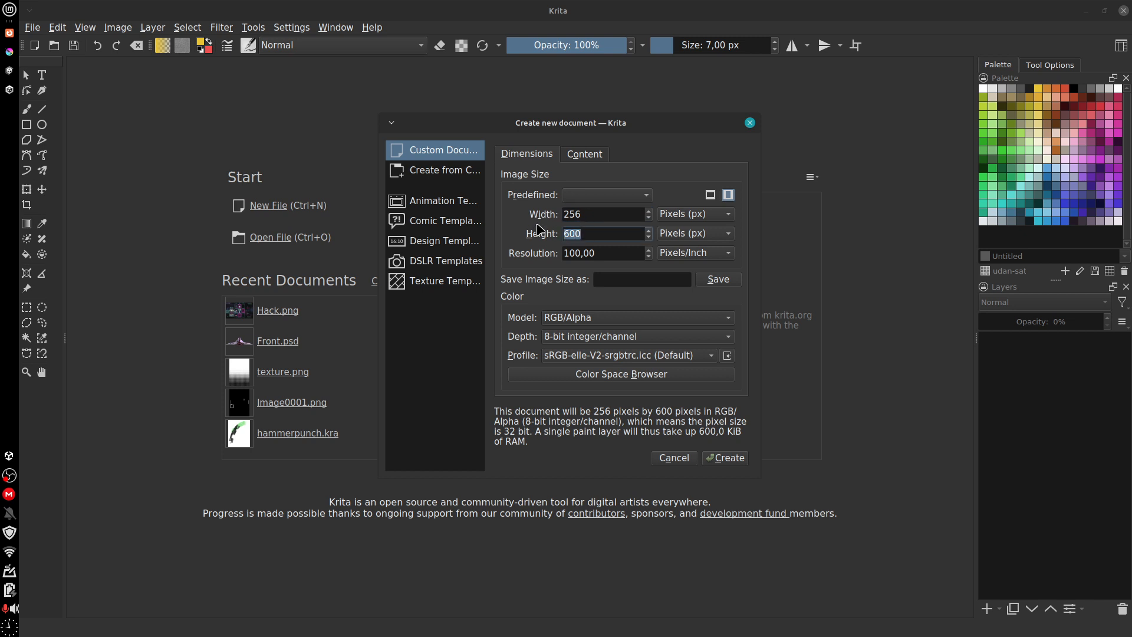
pyautogui.write('25')
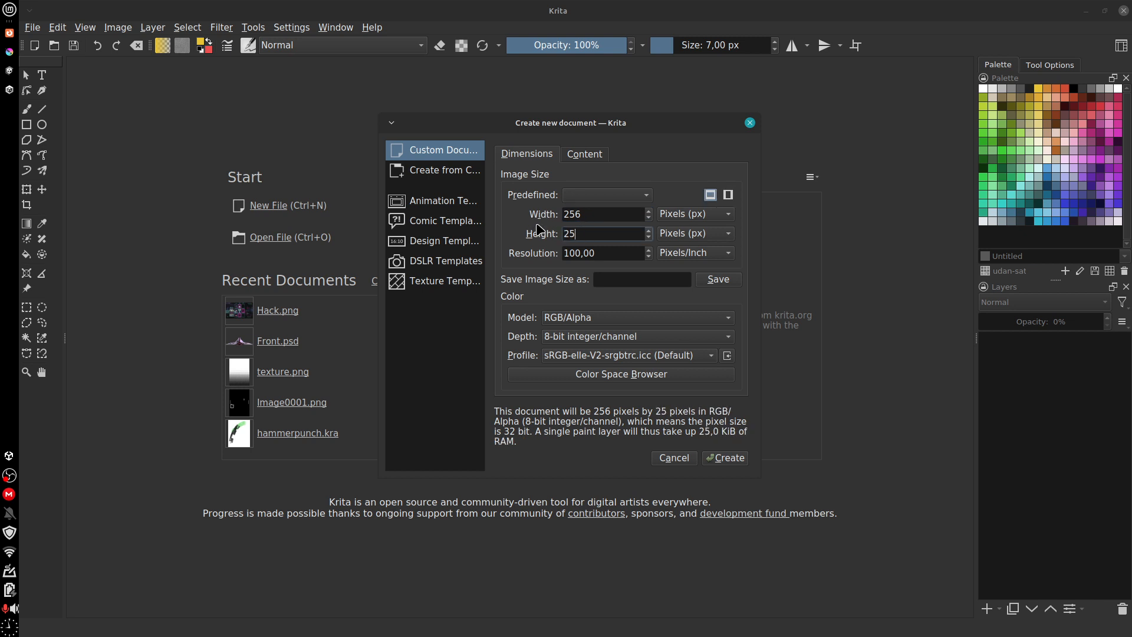
pyautogui.write('6')
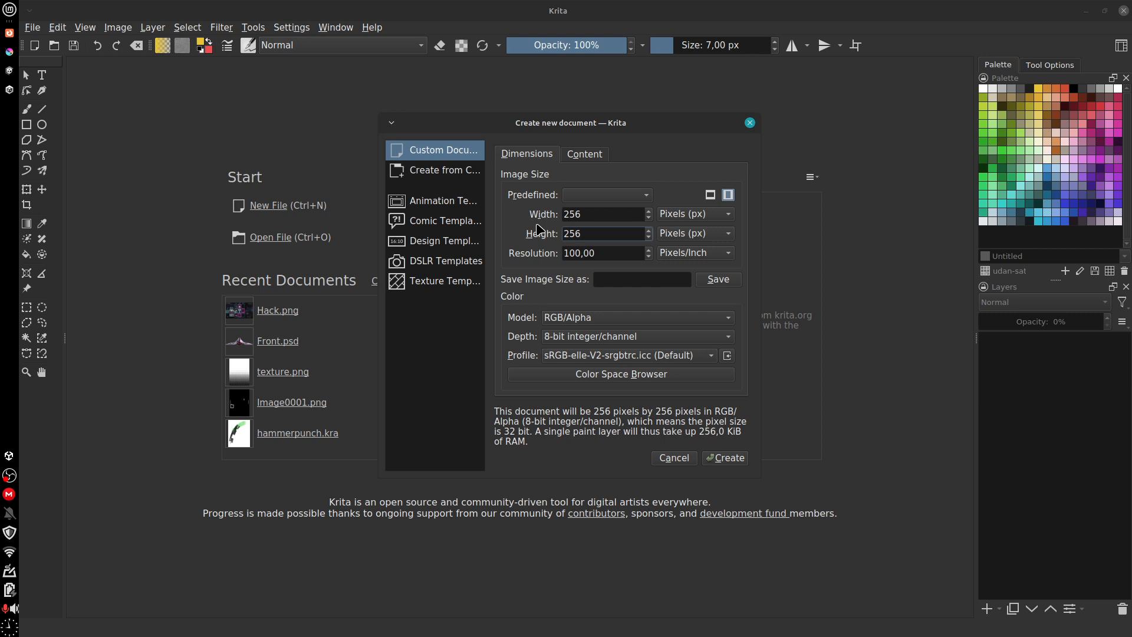
# Step: Set the new document's content to 1 layer and create it
pyautogui.click(584, 152)
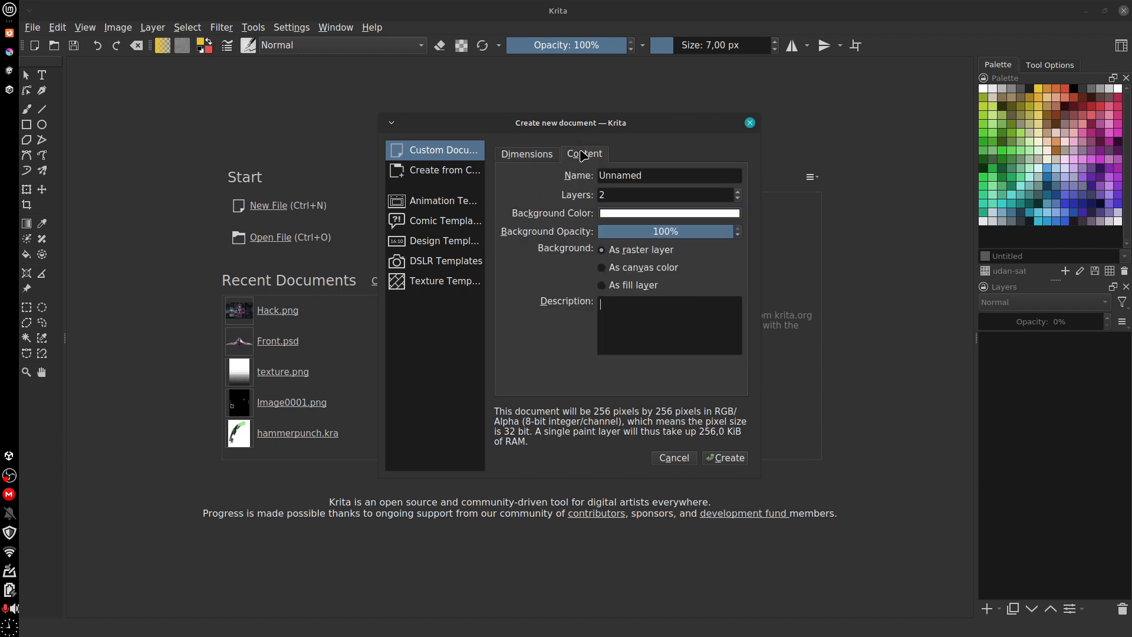
pyautogui.click(738, 199)
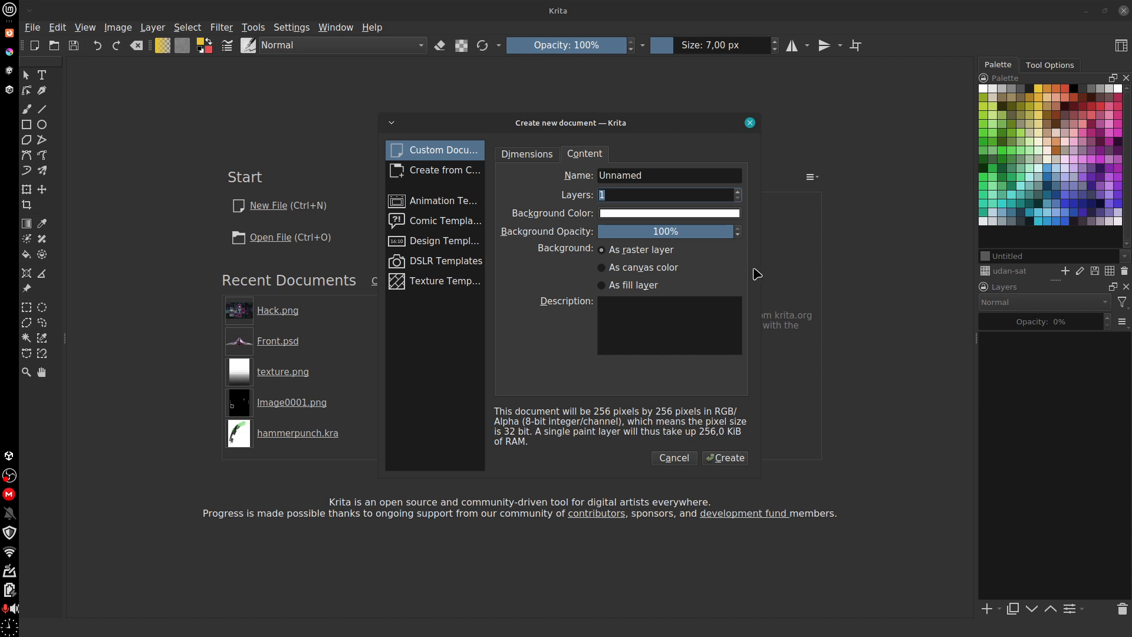
pyautogui.click(727, 458)
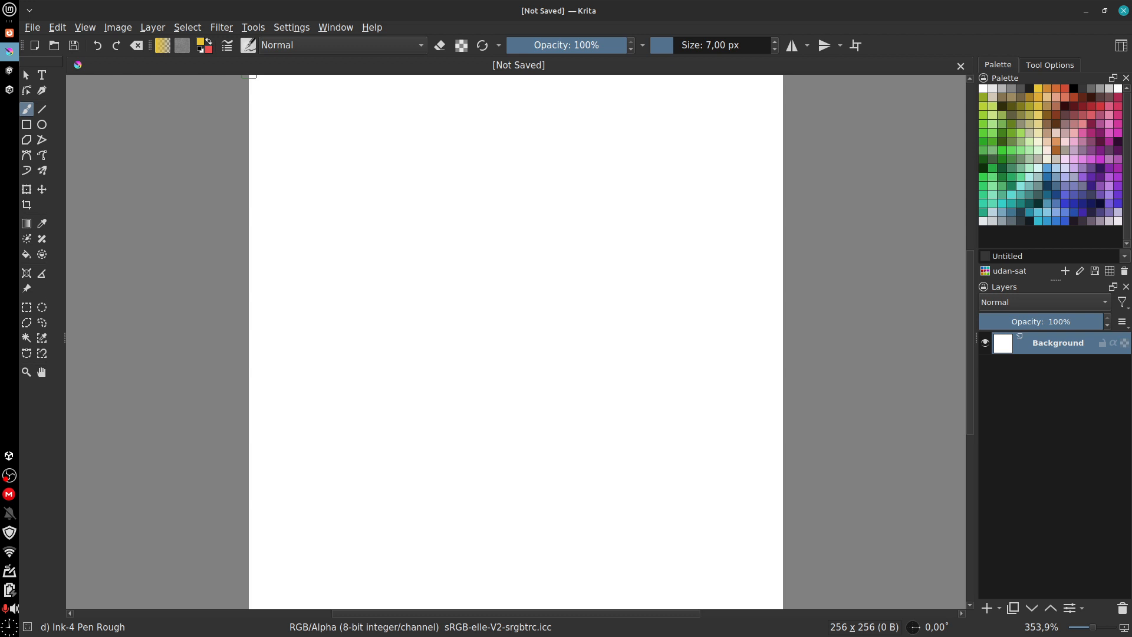
# Step: Choose the Basic-6 Details brush preset for painting
pyautogui.press('-')
pyautogui.press('-')
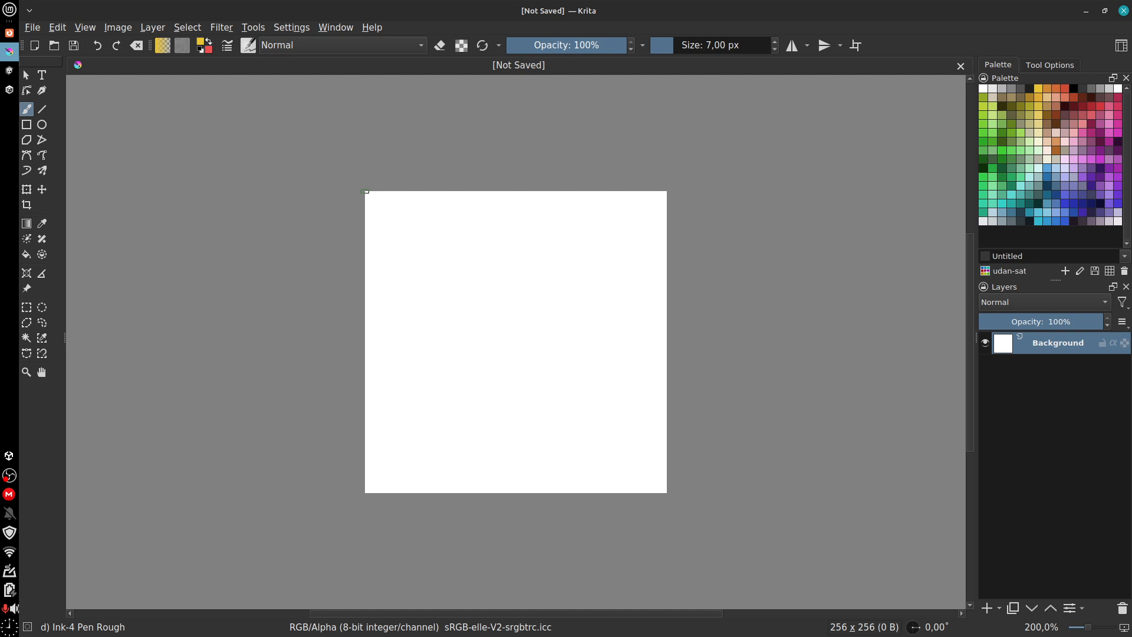
pyautogui.click(248, 46)
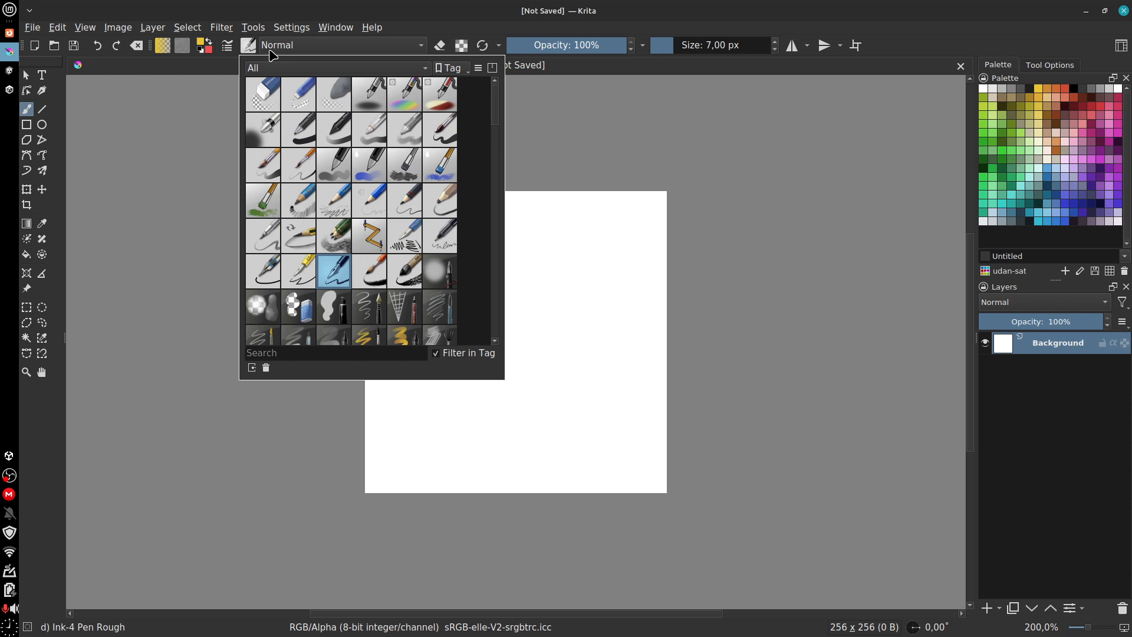
pyautogui.click(305, 162)
pyautogui.click(724, 171)
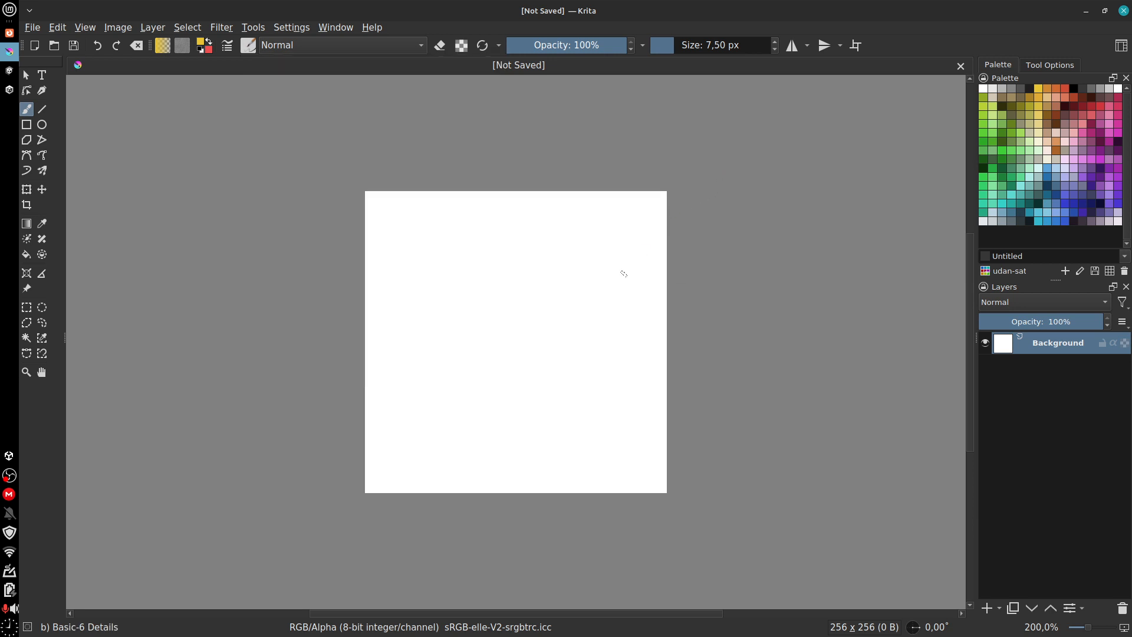
# Step: Paint two test scribbles in yellow on the blank canvas and undo each one
pyautogui.moveTo(476, 256)
pyautogui.mouseDown()
pyautogui.moveTo(554, 322)
pyautogui.moveTo(587, 434)
pyautogui.mouseUp()
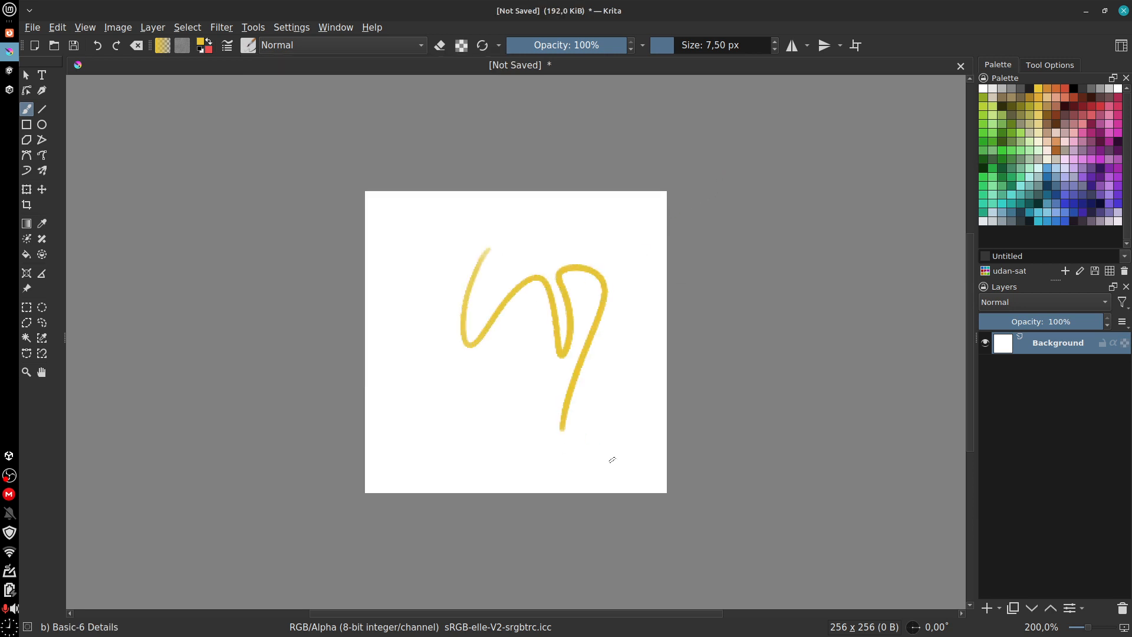
pyautogui.hotkey('ctrl', 'z')
pyautogui.moveTo(470, 373)
pyautogui.mouseDown()
pyautogui.moveTo(536, 379)
pyautogui.moveTo(604, 323)
pyautogui.mouseUp()
pyautogui.hotkey('ctrl', 'z')
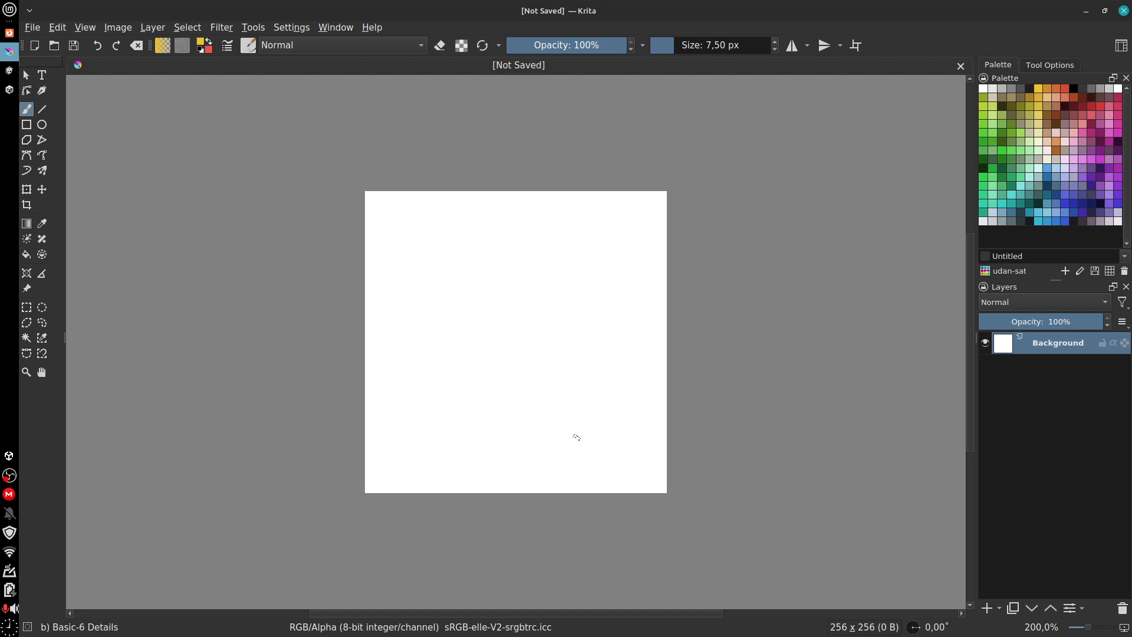
# Step: Set the foreground color to black (#000000)
pyautogui.click(202, 43)
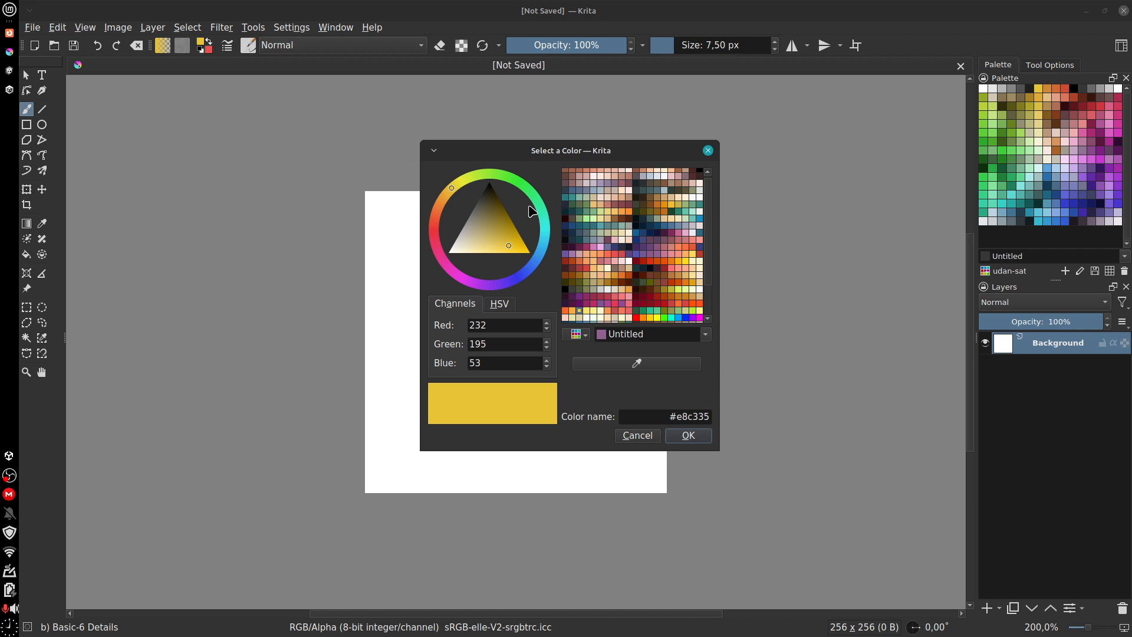
pyautogui.moveTo(489, 208); pyautogui.dragTo(495, 177)
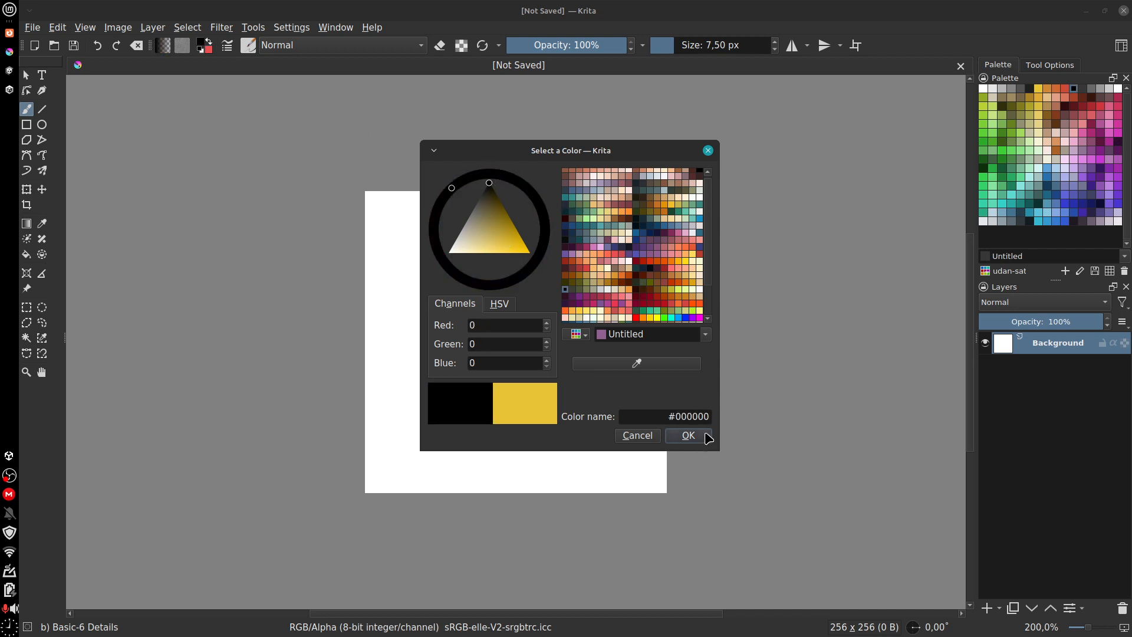
pyautogui.click(708, 437)
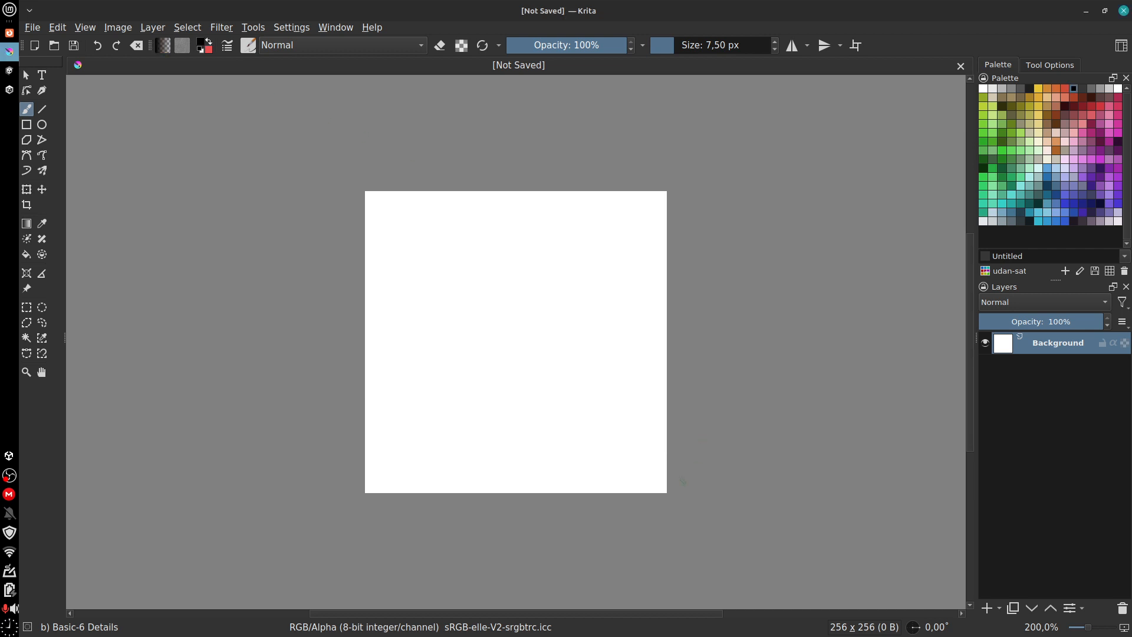
# Step: Try the black brush with a few scribbles across the canvas and undo them all
pyautogui.hotkey('ctrl', '+')
pyautogui.hotkey('ctrl', '+')
pyautogui.hotkey('ctrl', '-')
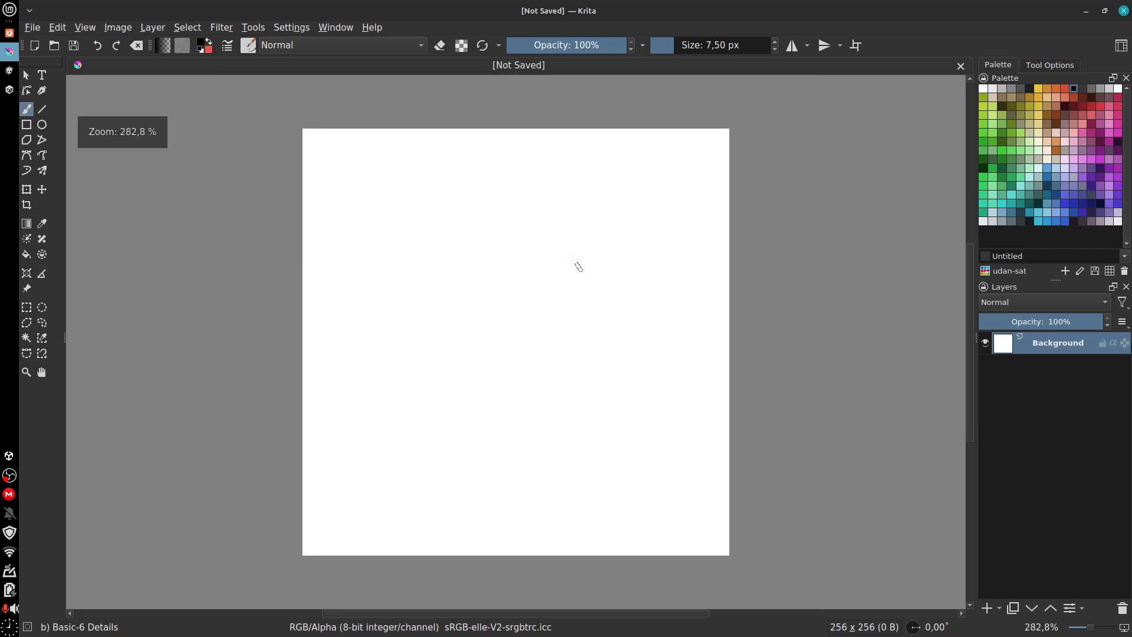
pyautogui.moveTo(460, 199)
pyautogui.mouseDown()
pyautogui.moveTo(522, 300)
pyautogui.moveTo(595, 279)
pyautogui.moveTo(627, 430)
pyautogui.moveTo(653, 479)
pyautogui.mouseUp()
pyautogui.moveTo(653, 258)
pyautogui.mouseDown()
pyautogui.moveTo(650, 322)
pyautogui.moveTo(677, 345)
pyautogui.moveTo(684, 418)
pyautogui.mouseUp()
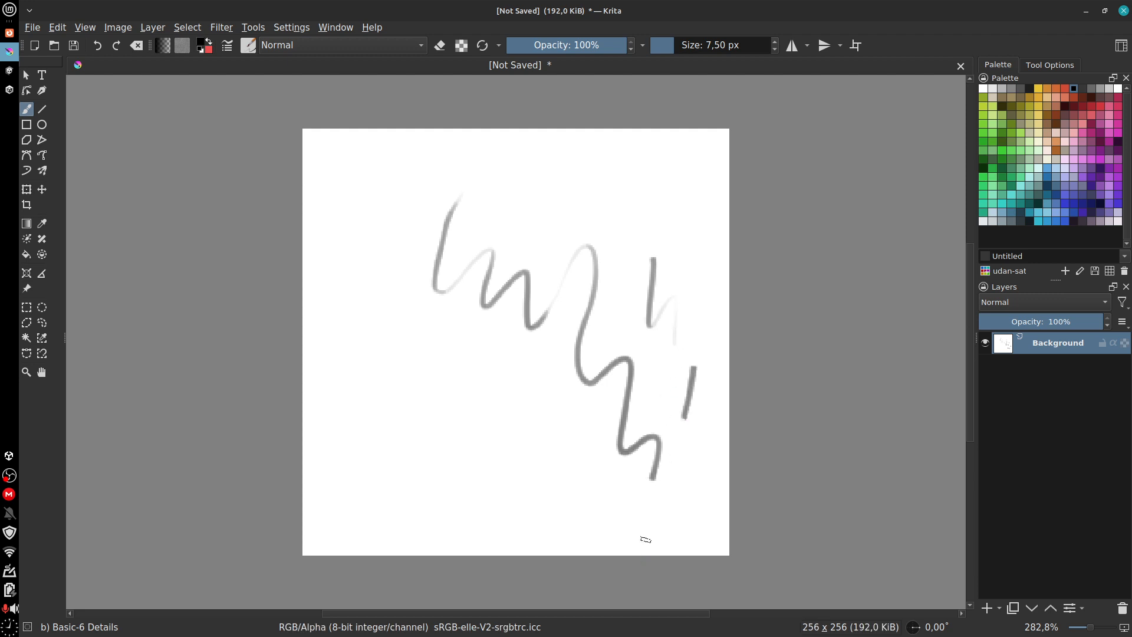
pyautogui.hotkey('ctrl', 'z')
pyautogui.hotkey('ctrl', 'z')
pyautogui.hotkey('ctrl', 'z')
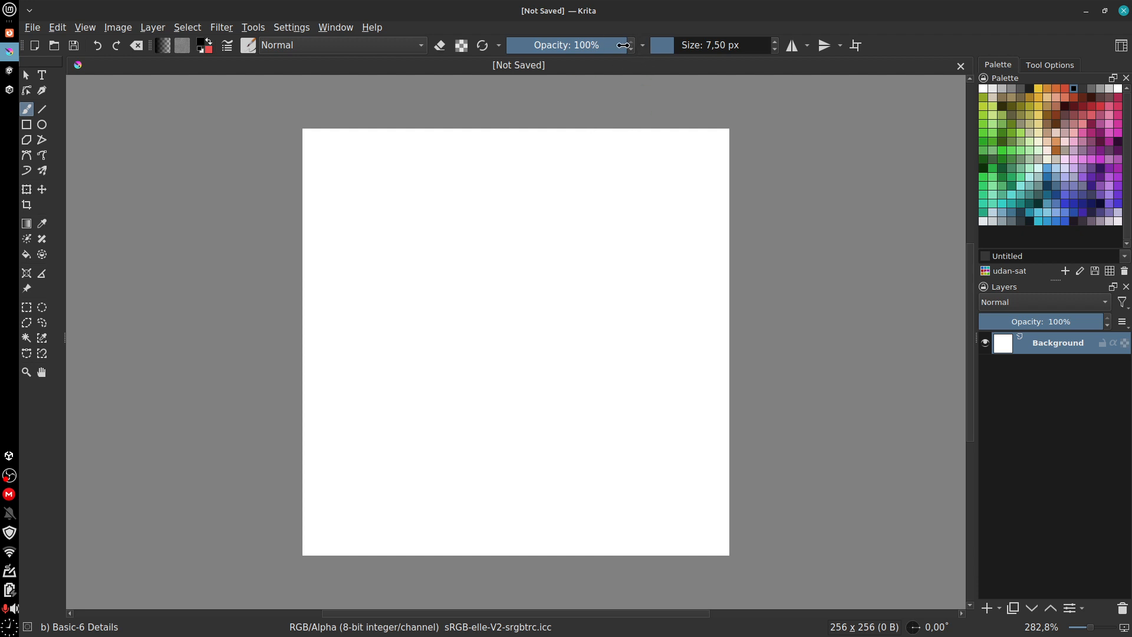
# Step: Try scribbles at reduced brush opacities, including 27%, restore the opacity to 100% and clear the canvas
pyautogui.moveTo(624, 46)
pyautogui.mouseDown()
pyautogui.moveTo(551, 55)
pyautogui.moveTo(594, 56)
pyautogui.mouseUp()
pyautogui.moveTo(472, 229)
pyautogui.mouseDown()
pyautogui.moveTo(461, 255)
pyautogui.moveTo(505, 374)
pyautogui.mouseUp()
pyautogui.moveTo(595, 56); pyautogui.dragTo(540, 56)
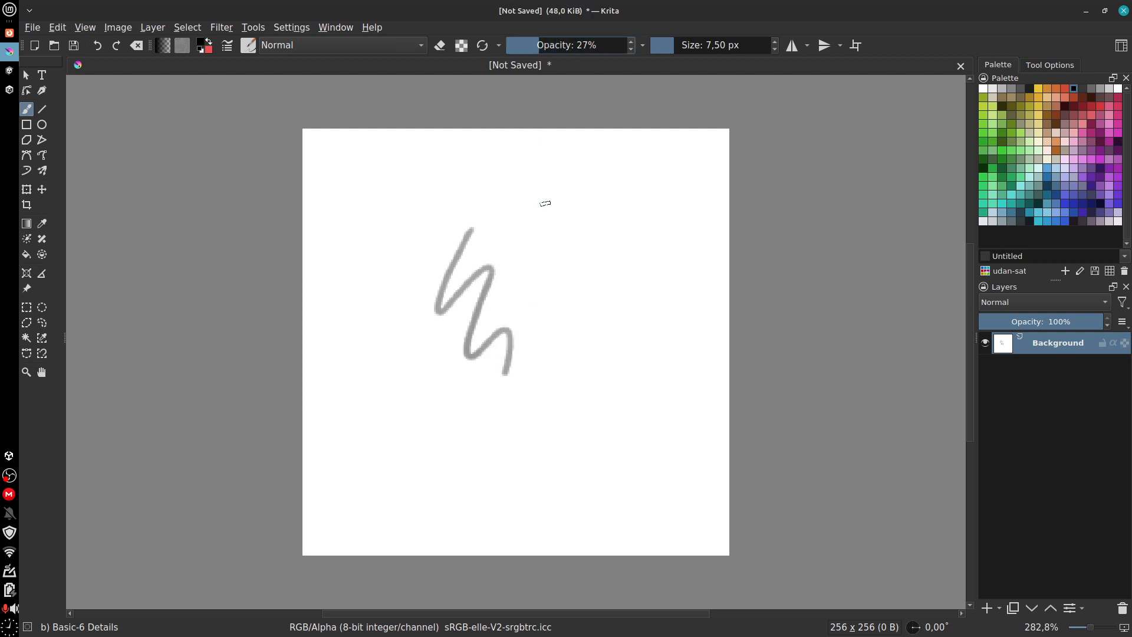
pyautogui.moveTo(545, 213)
pyautogui.mouseDown()
pyautogui.moveTo(590, 335)
pyautogui.moveTo(584, 364)
pyautogui.mouseUp()
pyautogui.moveTo(563, 55)
pyautogui.mouseDown()
pyautogui.moveTo(534, 55)
pyautogui.moveTo(687, 67)
pyautogui.mouseUp()
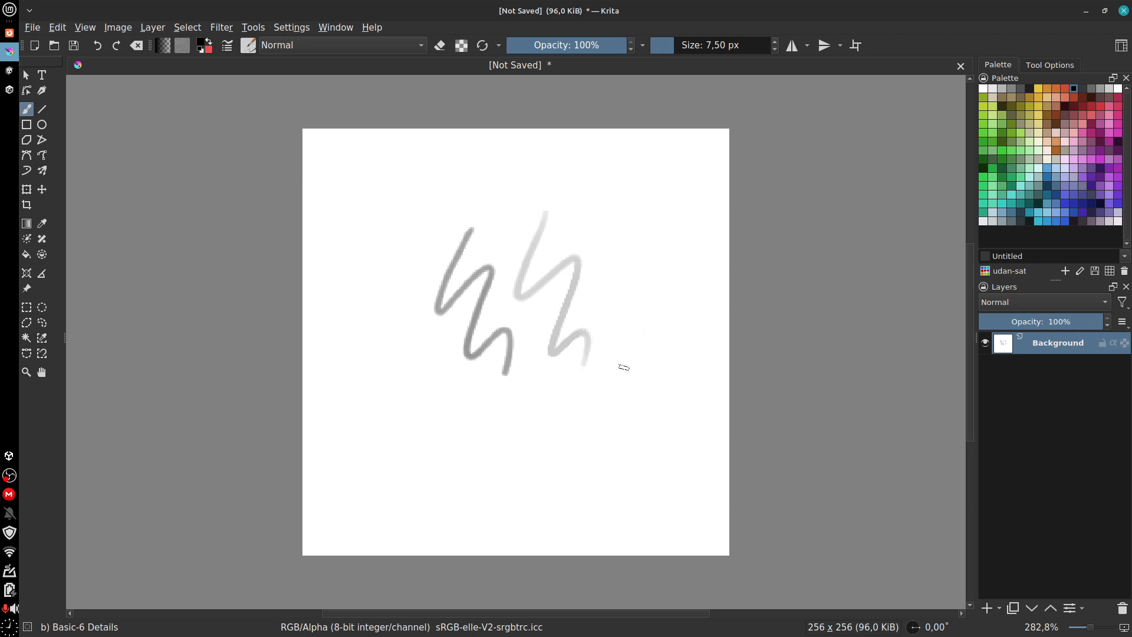
pyautogui.press('Delete')
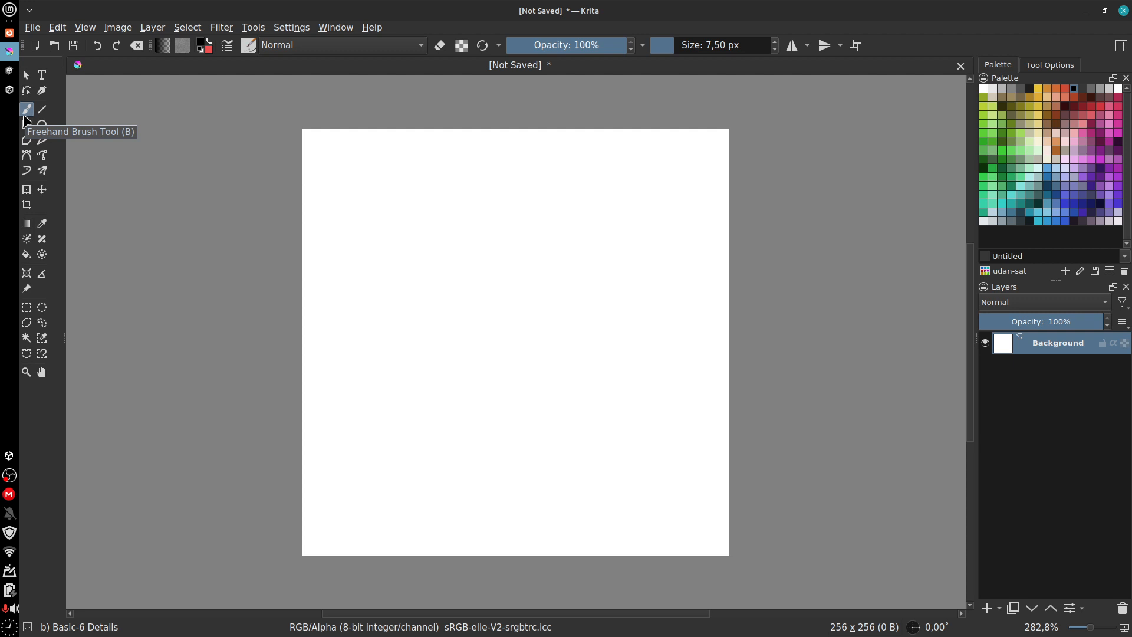
pyautogui.click(249, 46)
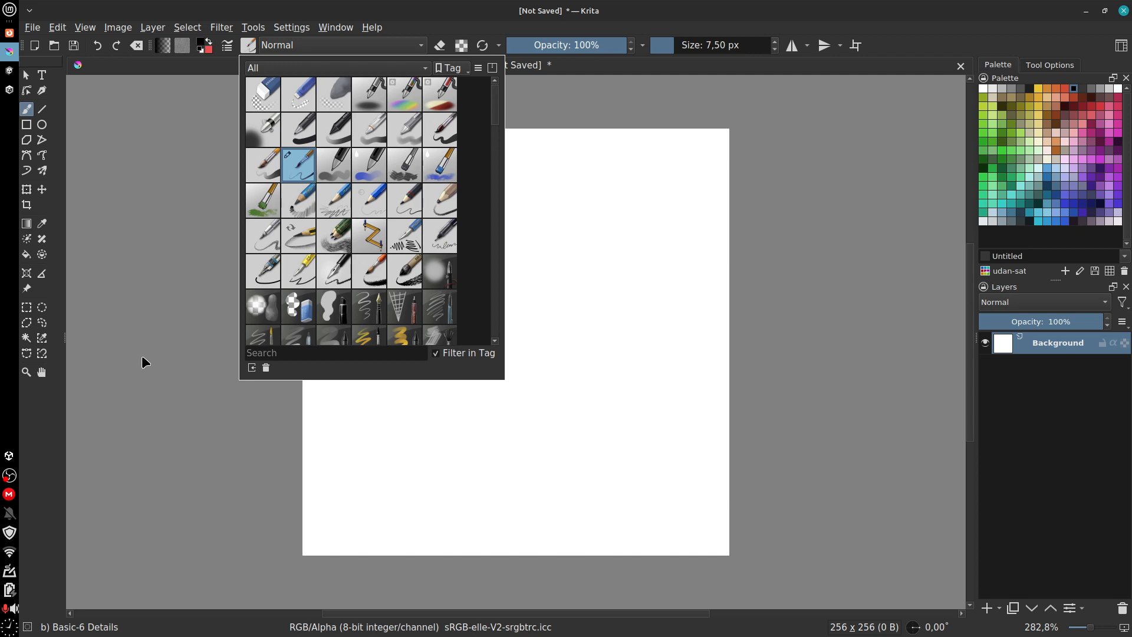
pyautogui.click(125, 361)
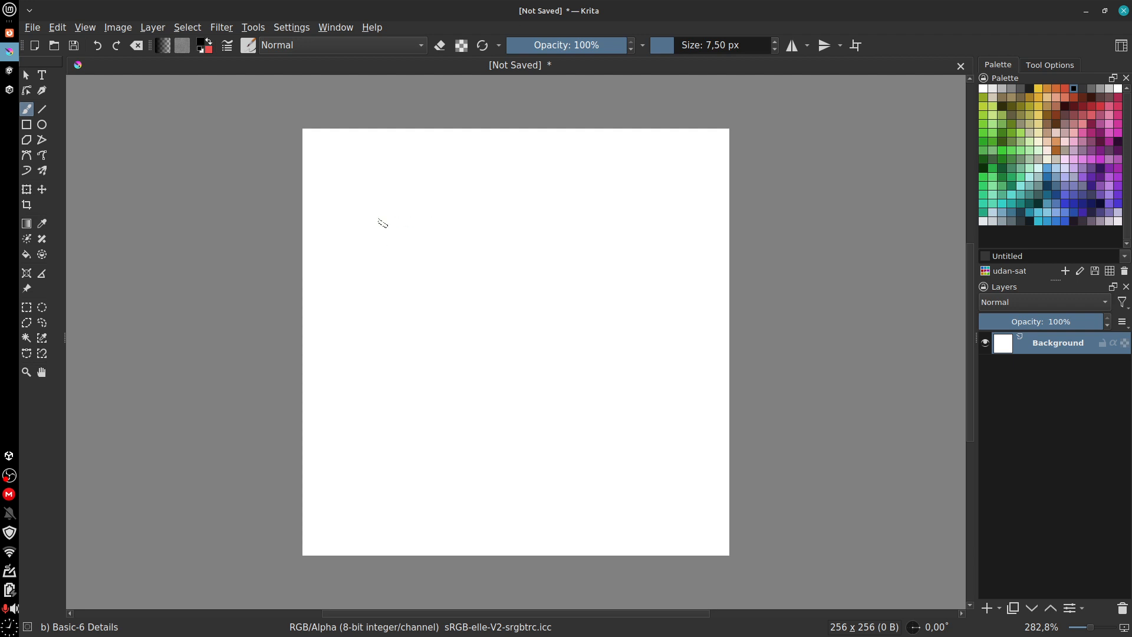
# Step: Outline an arched shape on the canvas's left half and a larger bent shape on the right half with the 7.5 px brush
pyautogui.moveTo(360, 229); pyautogui.dragTo(367, 216)
pyautogui.moveTo(404, 213)
pyautogui.mouseDown()
pyautogui.moveTo(443, 182)
pyautogui.moveTo(498, 190)
pyautogui.moveTo(524, 224)
pyautogui.moveTo(508, 270)
pyautogui.moveTo(442, 363)
pyautogui.moveTo(479, 299)
pyautogui.moveTo(492, 237)
pyautogui.moveTo(442, 244)
pyautogui.moveTo(359, 305)
pyautogui.moveTo(342, 353)
pyautogui.moveTo(361, 224)
pyautogui.mouseUp()
pyautogui.moveTo(477, 357)
pyautogui.mouseDown()
pyautogui.moveTo(576, 190)
pyautogui.moveTo(643, 223)
pyautogui.moveTo(677, 305)
pyautogui.moveTo(656, 406)
pyautogui.moveTo(584, 467)
pyautogui.moveTo(569, 331)
pyautogui.moveTo(520, 361)
pyautogui.moveTo(479, 364)
pyautogui.moveTo(566, 196)
pyautogui.moveTo(622, 219)
pyautogui.moveTo(654, 264)
pyautogui.moveTo(677, 346)
pyautogui.moveTo(651, 434)
pyautogui.moveTo(600, 463)
pyautogui.moveTo(571, 409)
pyautogui.moveTo(583, 333)
pyautogui.moveTo(495, 362)
pyautogui.moveTo(463, 330)
pyautogui.moveTo(495, 271)
pyautogui.mouseUp()
# Step: Scatter small black and gray spots and one short diagonal dash around the two outlined shapes
pyautogui.moveTo(353, 373); pyautogui.dragTo(356, 380)
pyautogui.moveTo(648, 508); pyautogui.dragTo(655, 511)
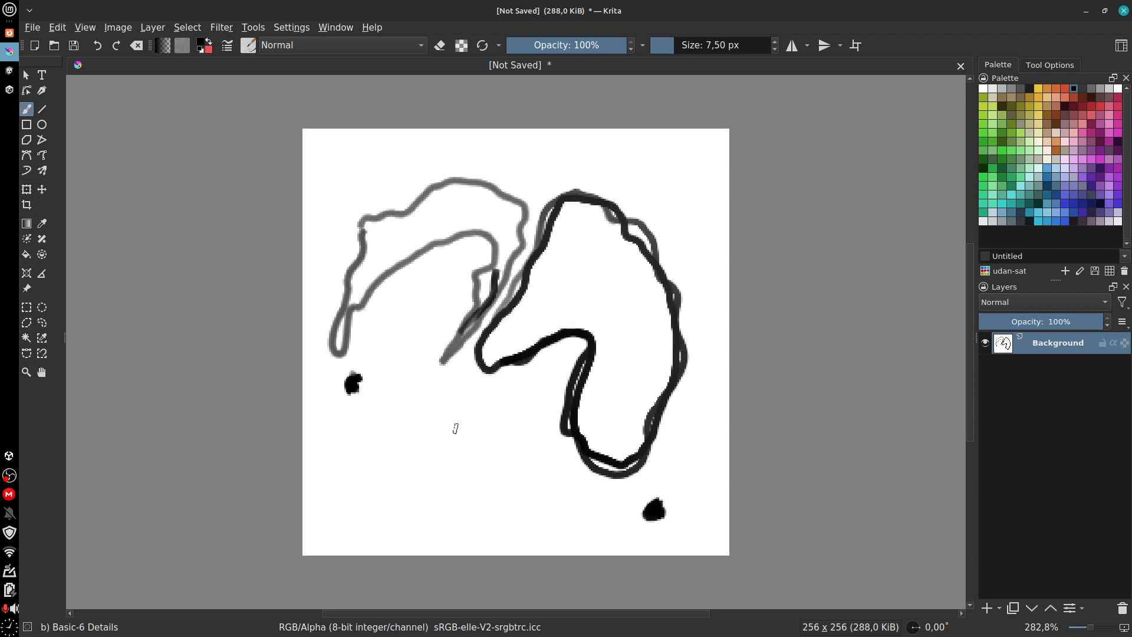
pyautogui.moveTo(453, 426); pyautogui.dragTo(450, 431)
pyautogui.moveTo(661, 177)
pyautogui.mouseDown()
pyautogui.moveTo(682, 203)
pyautogui.moveTo(702, 190)
pyautogui.mouseUp()
pyautogui.moveTo(592, 158); pyautogui.dragTo(596, 162)
pyautogui.click(552, 159)
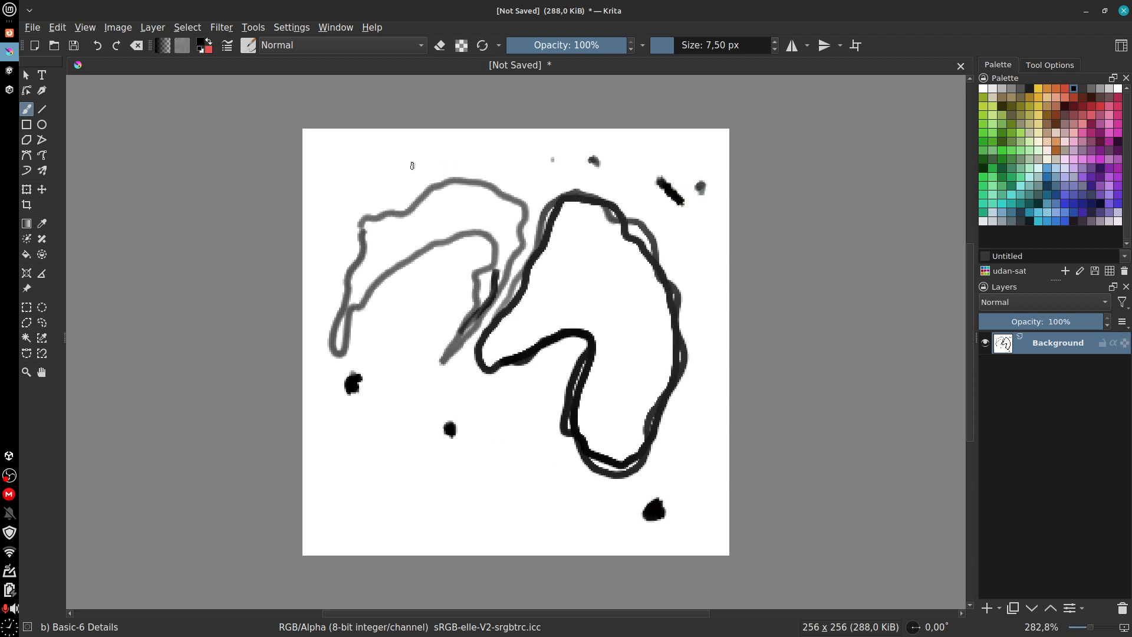
pyautogui.moveTo(411, 165); pyautogui.dragTo(406, 168)
pyautogui.click(687, 238)
# Step: Enlarge the brush to 24.20 px and fill both outlined shapes with black
pyautogui.moveTo(671, 46)
pyautogui.mouseDown()
pyautogui.moveTo(704, 46)
pyautogui.moveTo(685, 47)
pyautogui.mouseUp()
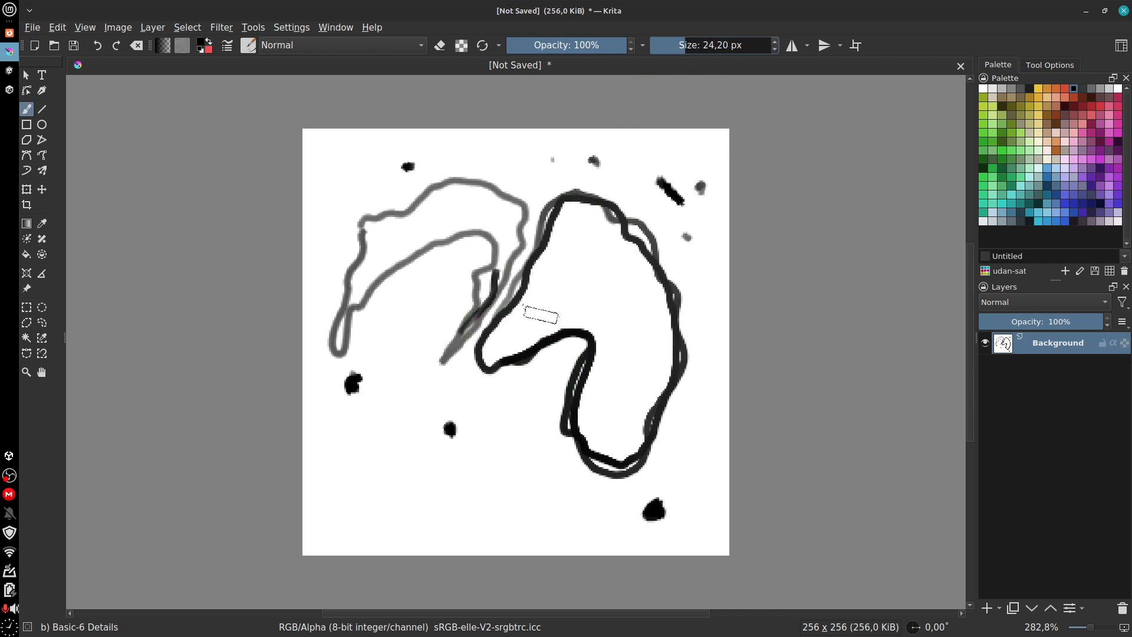
pyautogui.moveTo(541, 315)
pyautogui.mouseDown()
pyautogui.moveTo(514, 333)
pyautogui.moveTo(578, 209)
pyautogui.moveTo(649, 271)
pyautogui.moveTo(625, 412)
pyautogui.moveTo(594, 369)
pyautogui.moveTo(634, 413)
pyautogui.moveTo(662, 299)
pyautogui.moveTo(616, 225)
pyautogui.moveTo(565, 328)
pyautogui.moveTo(531, 345)
pyautogui.moveTo(585, 389)
pyautogui.moveTo(593, 437)
pyautogui.moveTo(655, 406)
pyautogui.moveTo(664, 303)
pyautogui.moveTo(589, 411)
pyautogui.moveTo(661, 360)
pyautogui.moveTo(646, 289)
pyautogui.moveTo(602, 212)
pyautogui.moveTo(536, 253)
pyautogui.moveTo(460, 348)
pyautogui.moveTo(503, 239)
pyautogui.moveTo(496, 226)
pyautogui.moveTo(415, 239)
pyautogui.moveTo(342, 310)
pyautogui.moveTo(336, 348)
pyautogui.moveTo(374, 244)
pyautogui.moveTo(386, 227)
pyautogui.moveTo(413, 224)
pyautogui.moveTo(378, 229)
pyautogui.moveTo(429, 220)
pyautogui.moveTo(457, 188)
pyautogui.moveTo(493, 187)
pyautogui.moveTo(521, 217)
pyautogui.moveTo(441, 354)
pyautogui.mouseUp()
# Step: Dab larger gray spots around the filled shapes and add gray strokes along the inner edge of the left arch
pyautogui.click(521, 489)
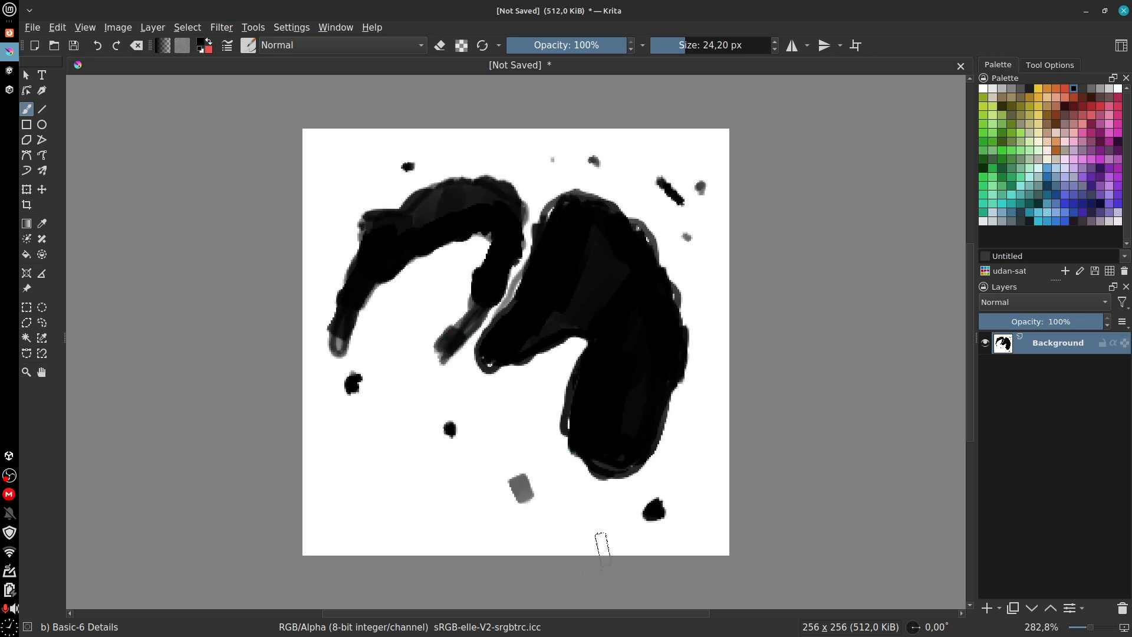
pyautogui.click(631, 517)
pyautogui.click(481, 152)
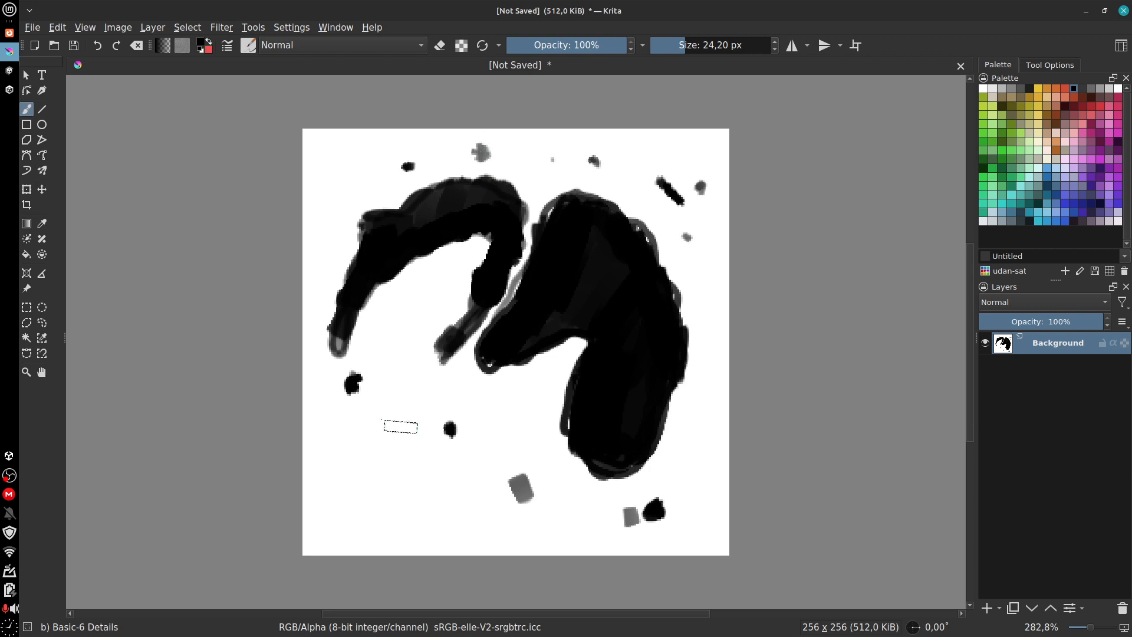
pyautogui.click(421, 400)
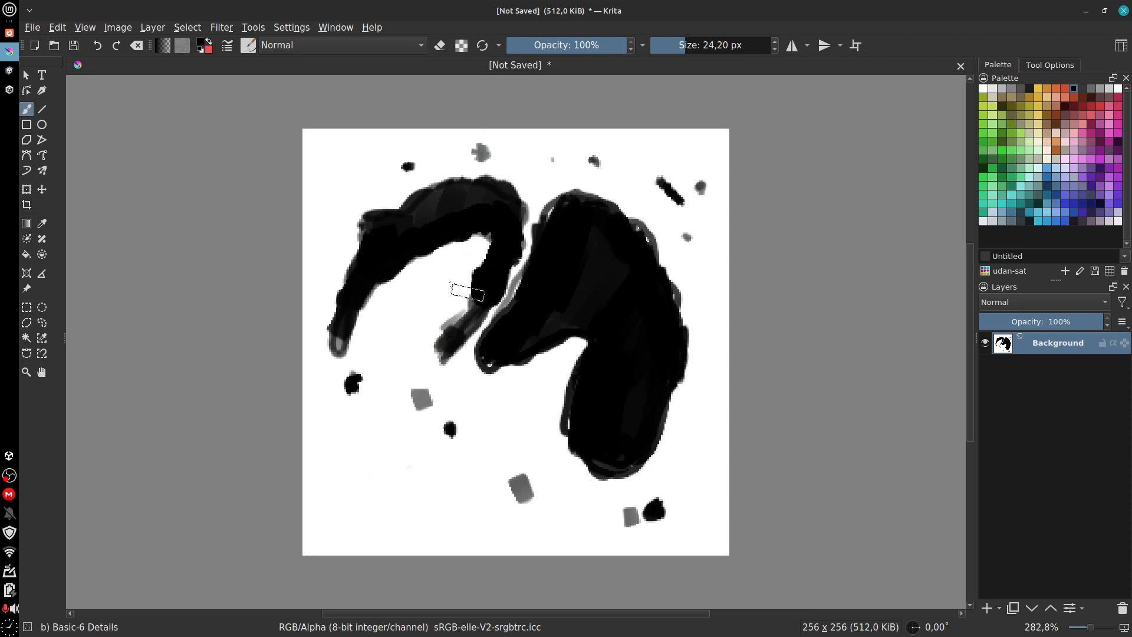
pyautogui.moveTo(471, 297); pyautogui.dragTo(476, 239)
pyautogui.moveTo(382, 301)
pyautogui.mouseDown()
pyautogui.moveTo(416, 243)
pyautogui.moveTo(447, 240)
pyautogui.mouseUp()
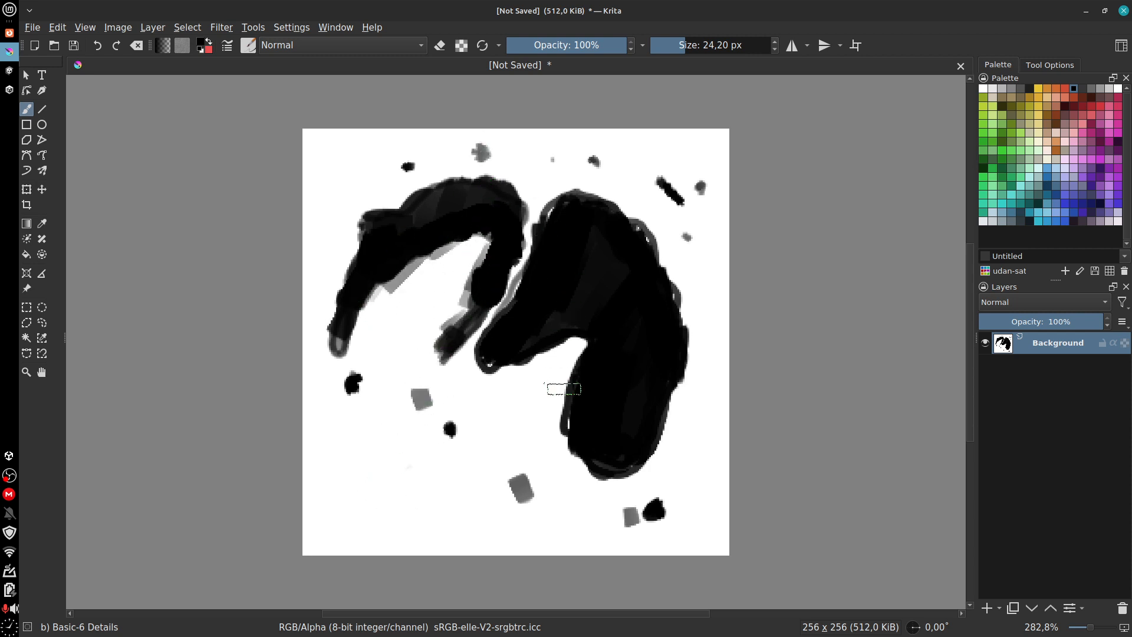
# Step: Paint gray strokes along the outer edges of both black shapes and dab light gray marks inside the left arch
pyautogui.moveTo(564, 389)
pyautogui.mouseDown()
pyautogui.moveTo(576, 372)
pyautogui.moveTo(560, 445)
pyautogui.moveTo(586, 435)
pyautogui.moveTo(609, 461)
pyautogui.moveTo(702, 319)
pyautogui.moveTo(614, 216)
pyautogui.moveTo(578, 197)
pyautogui.mouseUp()
pyautogui.moveTo(400, 207); pyautogui.dragTo(429, 204)
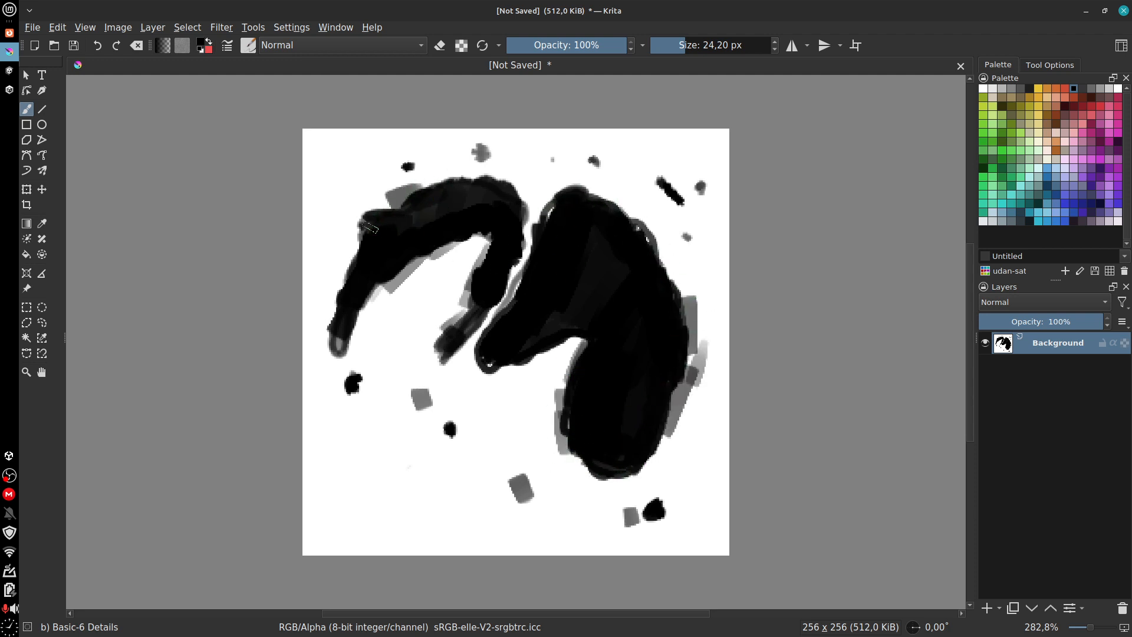
pyautogui.moveTo(369, 228); pyautogui.dragTo(332, 308)
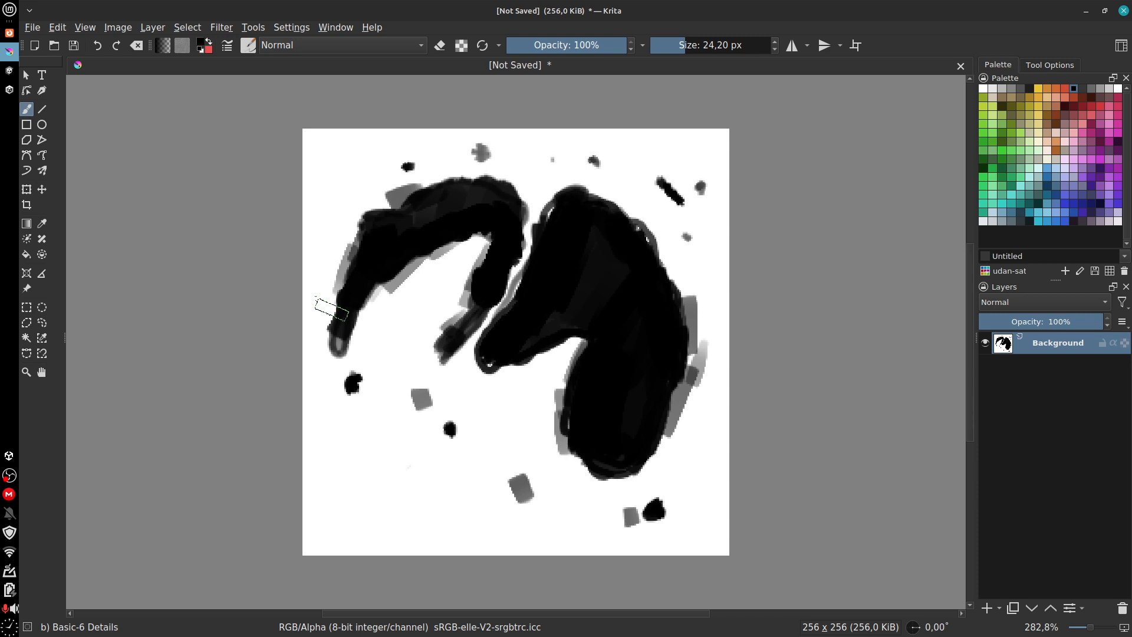
pyautogui.moveTo(394, 335); pyautogui.dragTo(402, 335)
pyautogui.moveTo(408, 325); pyautogui.dragTo(423, 326)
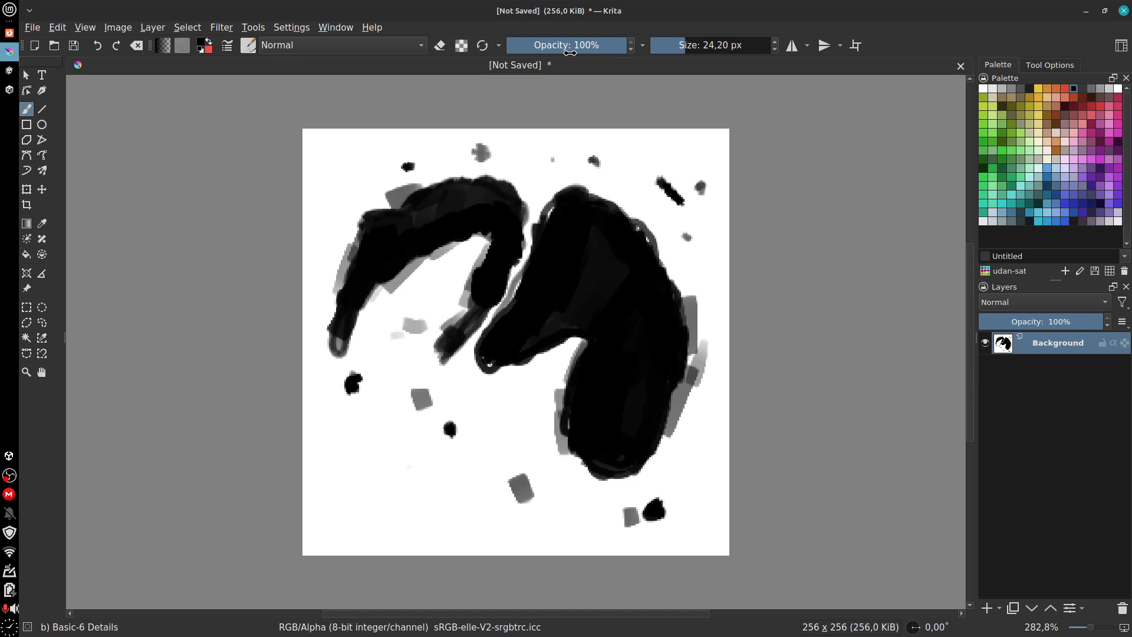
# Step: Examine the predefined brush tips and the brush tip import option in the brush editor
pyautogui.click(227, 45)
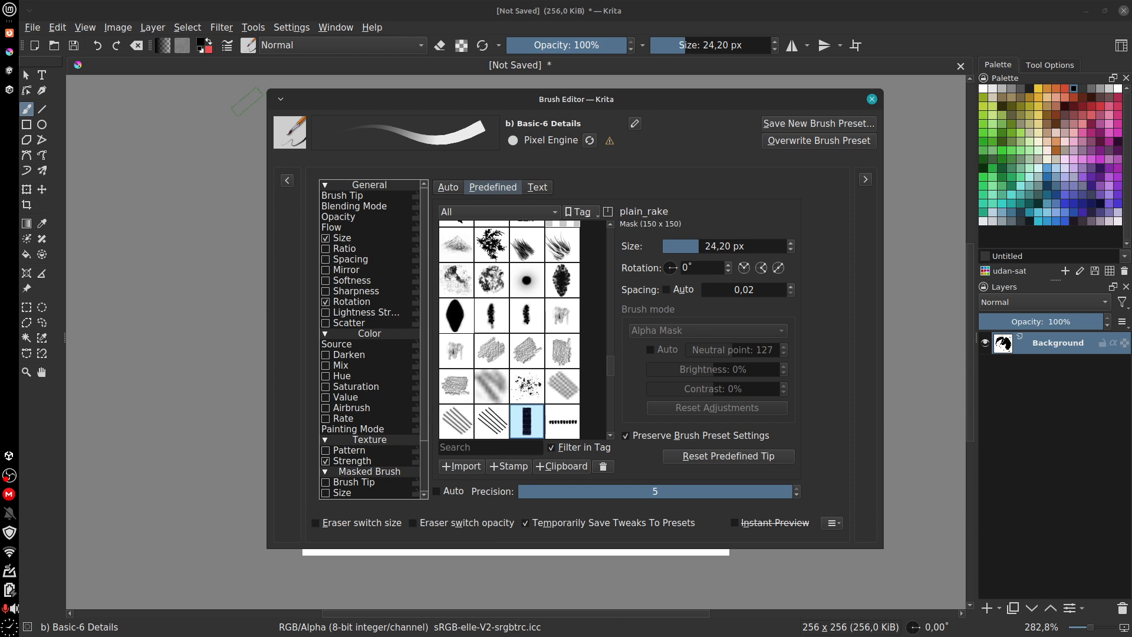
pyautogui.click(345, 197)
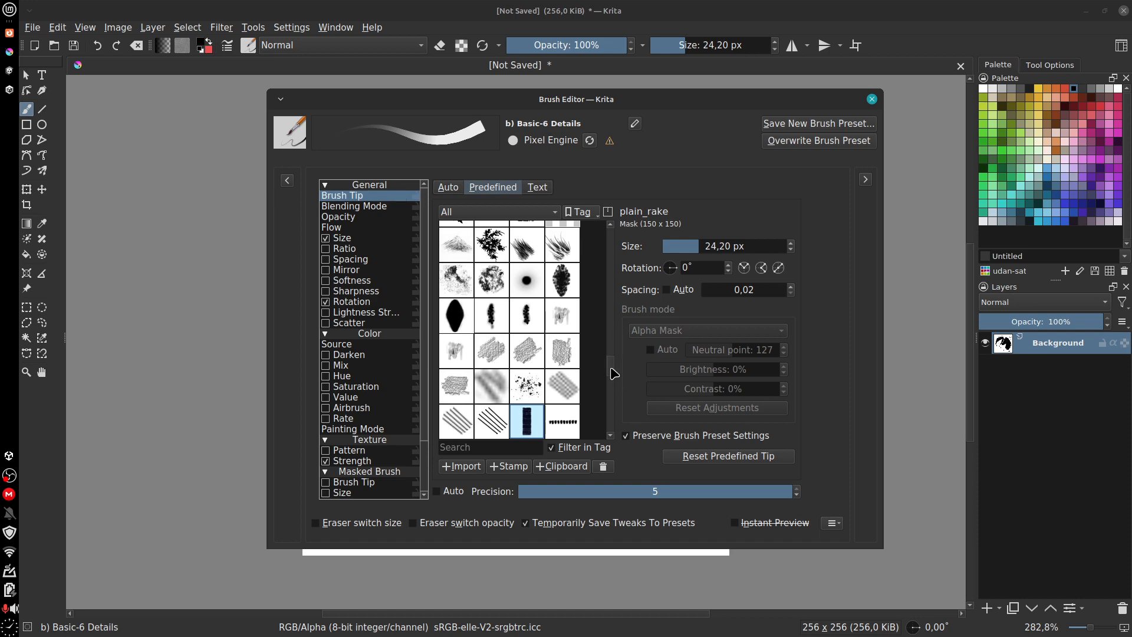
pyautogui.moveTo(614, 373); pyautogui.dragTo(608, 248)
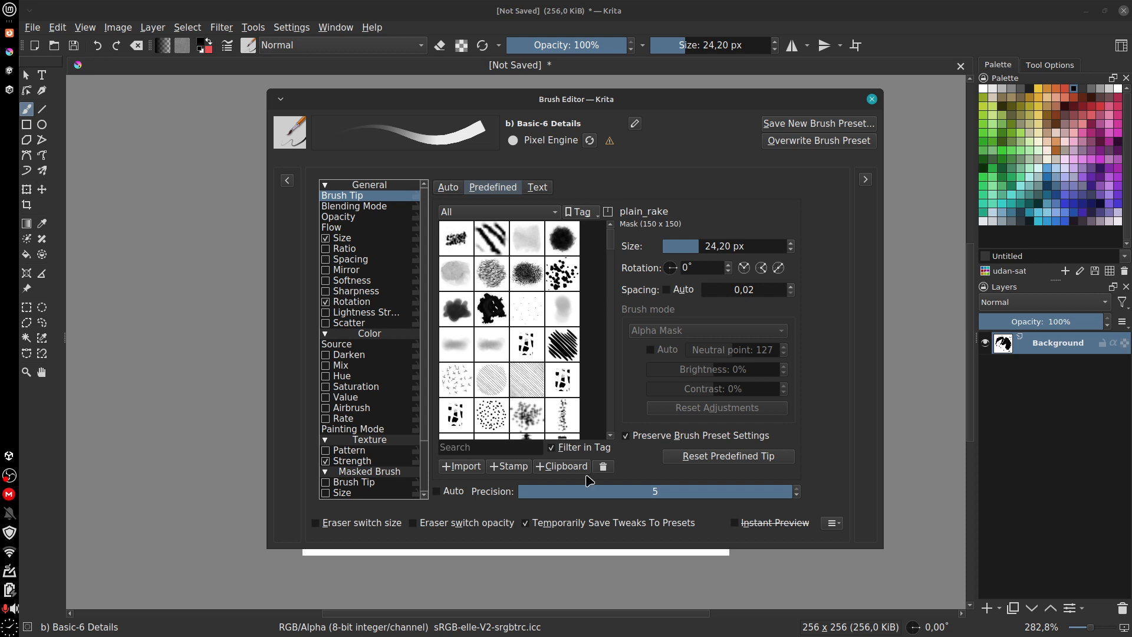
pyautogui.click(464, 467)
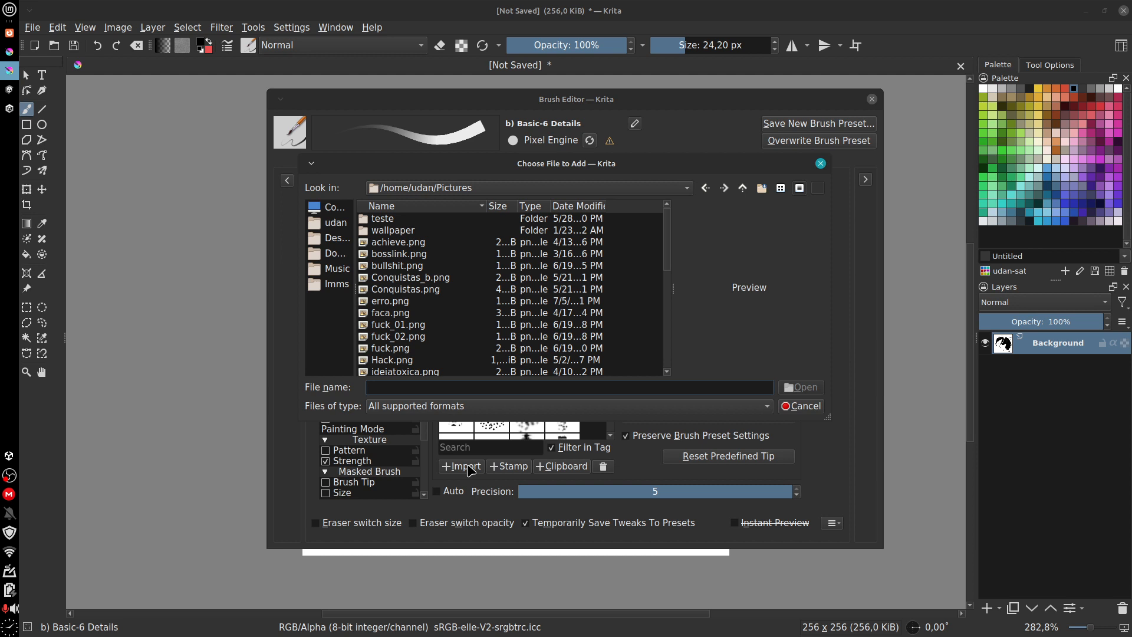
pyautogui.click(803, 407)
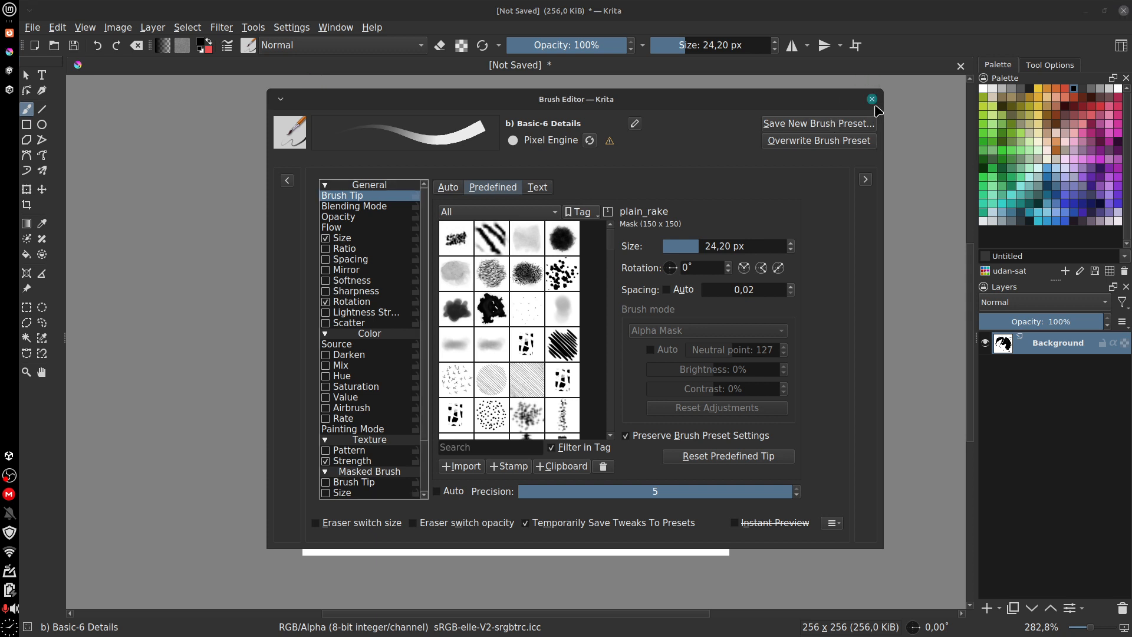
pyautogui.click(872, 99)
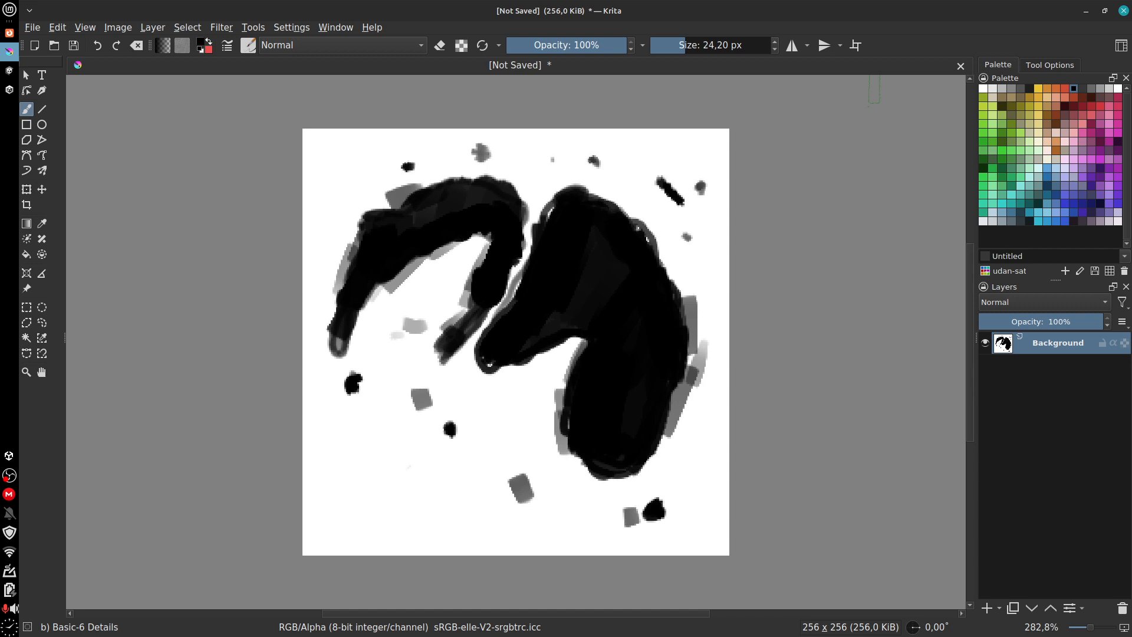
# Step: Switch to Unity, add a Terrain object to SampleScene and frame it in the scene view
pyautogui.click(9, 71)
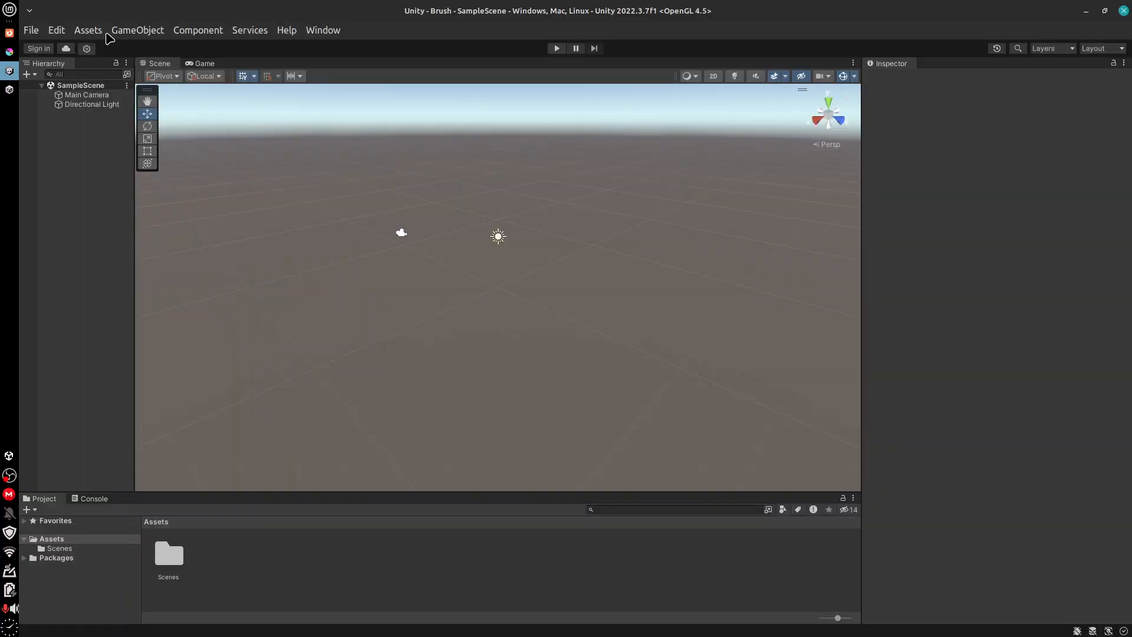
pyautogui.click(101, 32)
pyautogui.moveTo(138, 30)
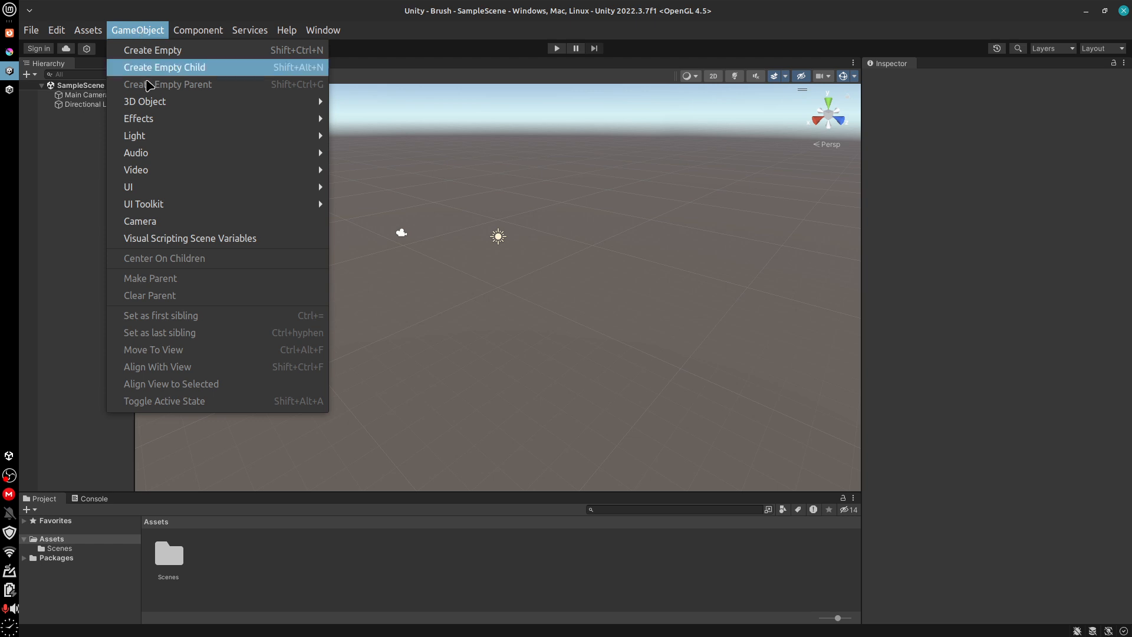
pyautogui.moveTo(177, 113)
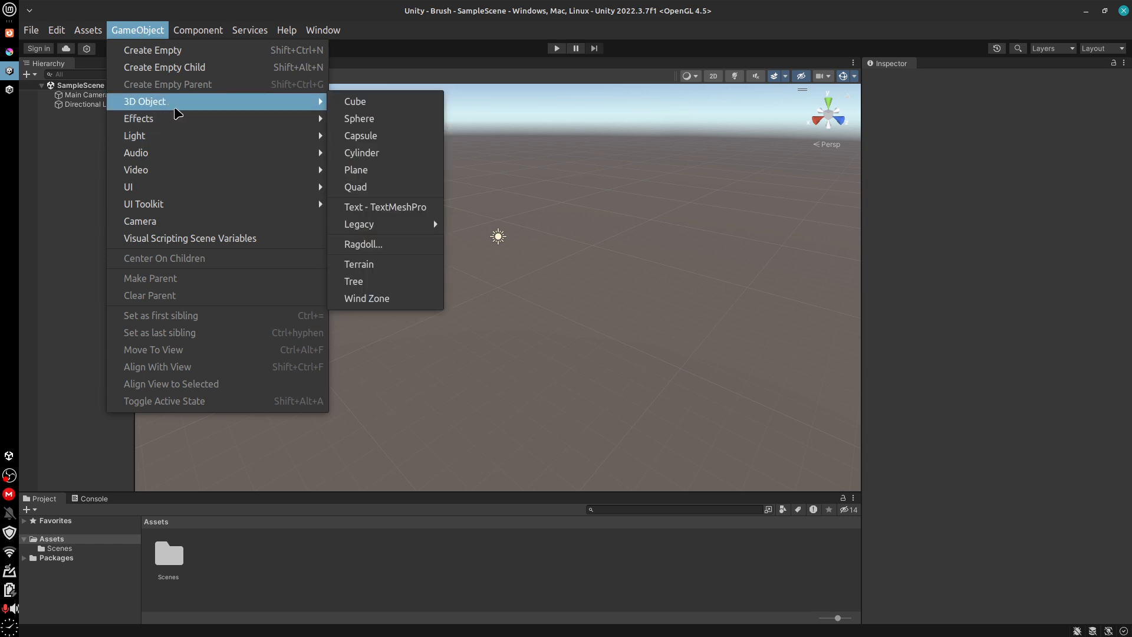
pyautogui.click(374, 264)
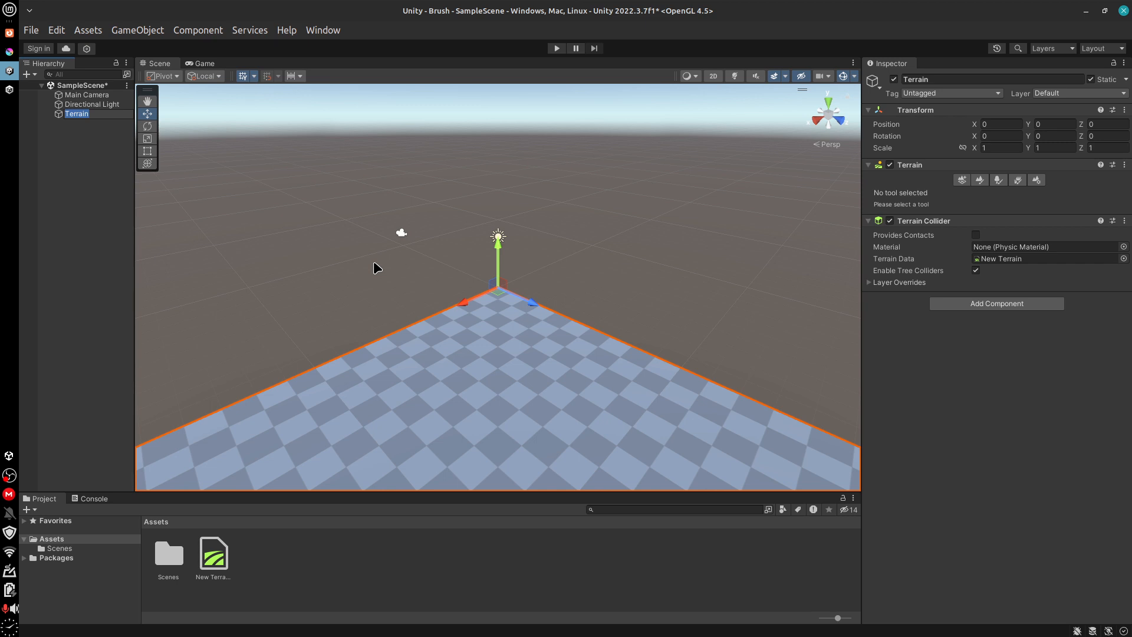
pyautogui.write('f')
pyautogui.press('Escape')
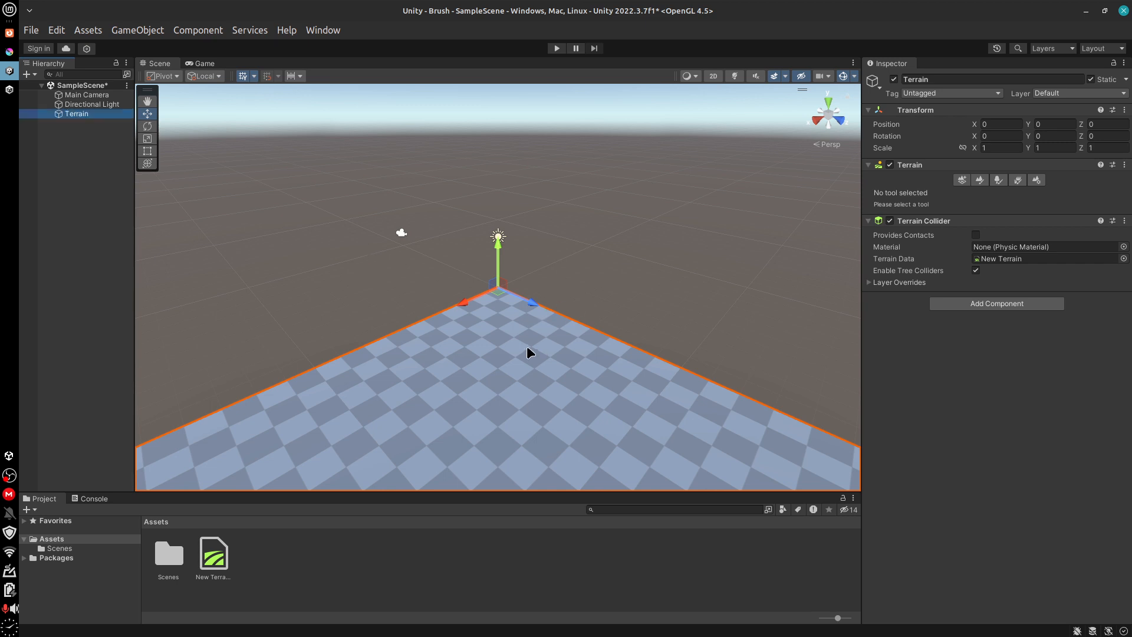
pyautogui.click(531, 353)
pyautogui.press('f')
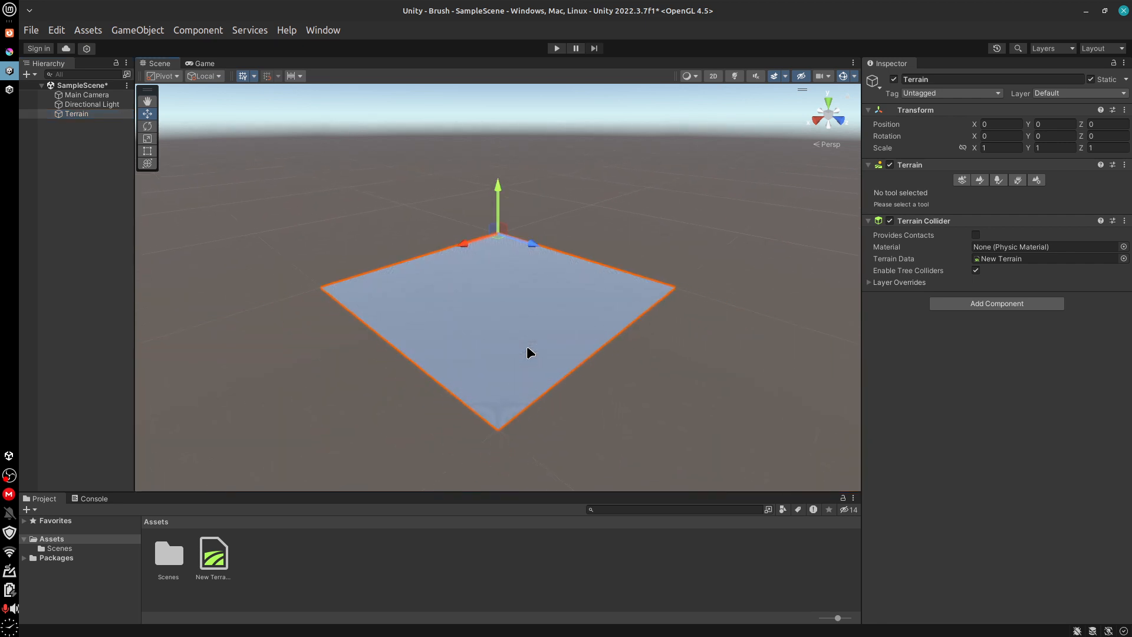
pyautogui.keyDown('alt'); pyautogui.moveTo(627, 397); pyautogui.dragTo(678, 430); pyautogui.keyUp('alt')
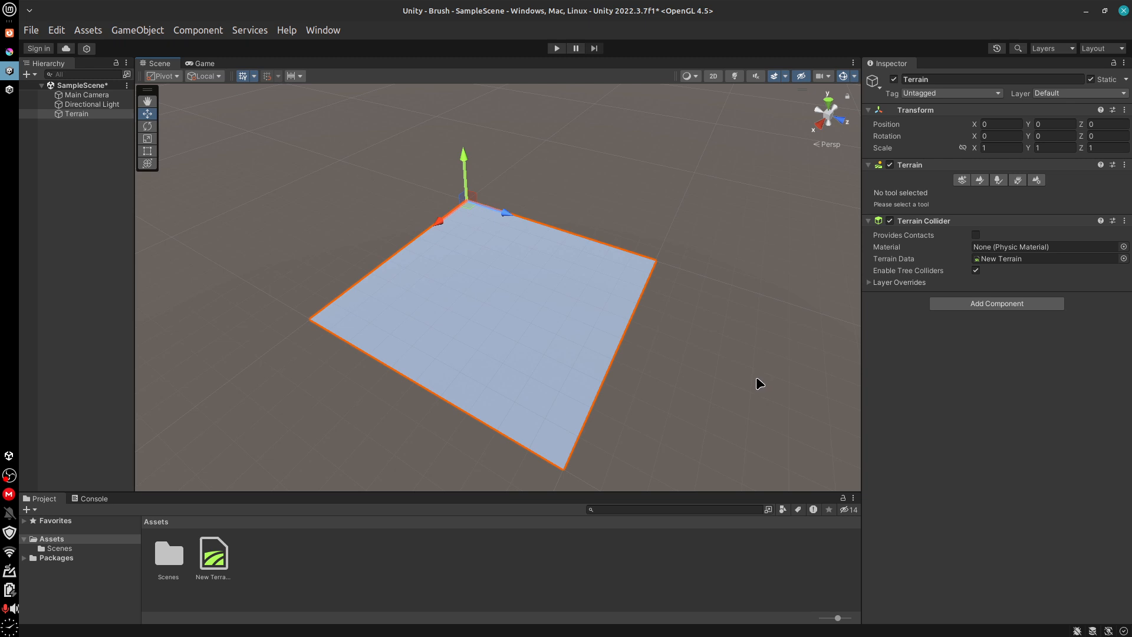
pyautogui.scroll(2, 729, 392)
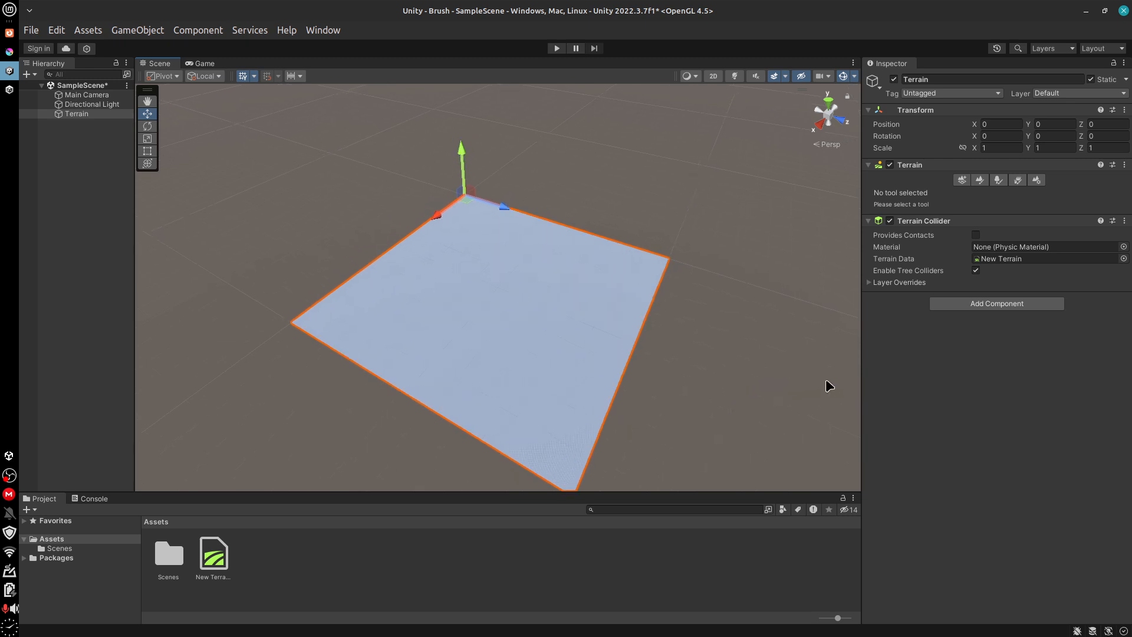
# Step: Activate the terrain's Paint Texture tool and preview the second through sixth built-in brushes
pyautogui.click(963, 180)
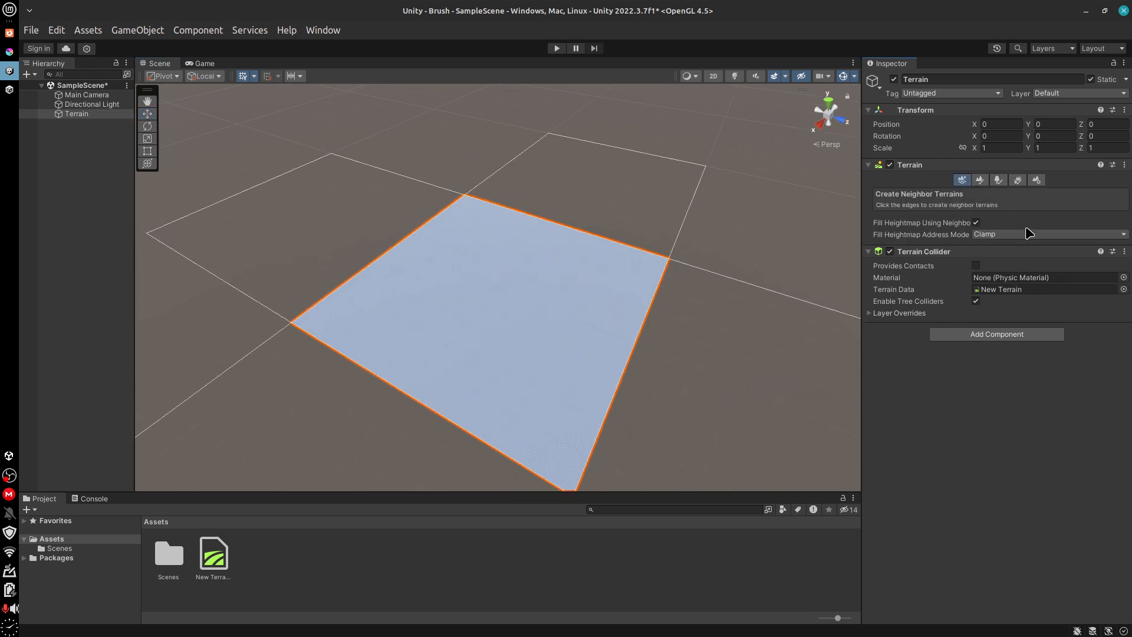
pyautogui.click(981, 180)
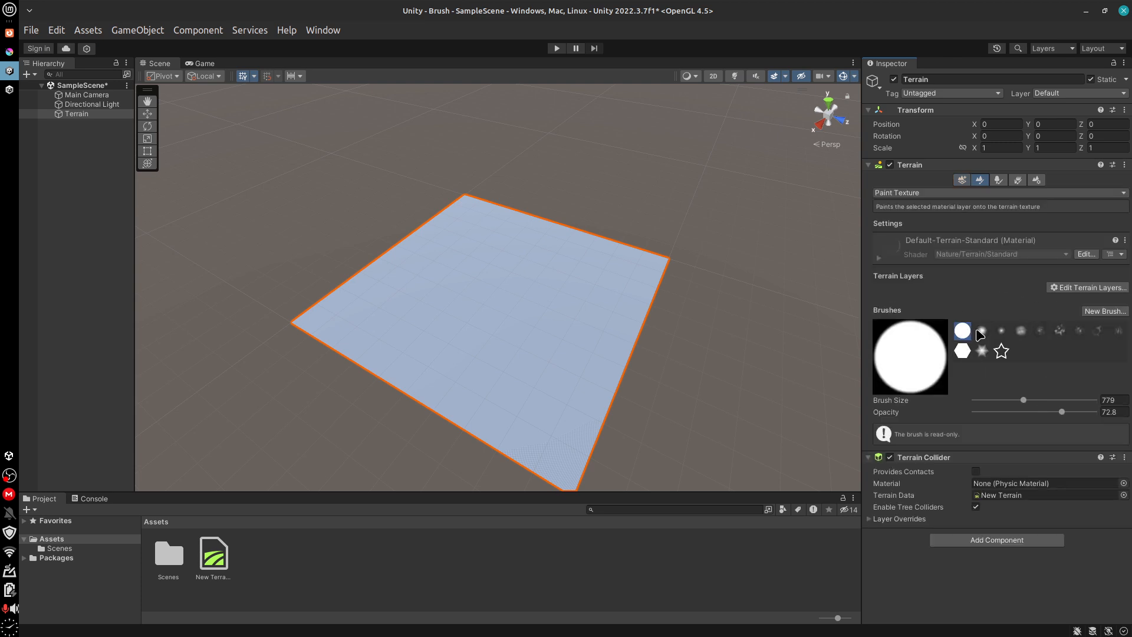
pyautogui.click(982, 332)
pyautogui.click(1002, 332)
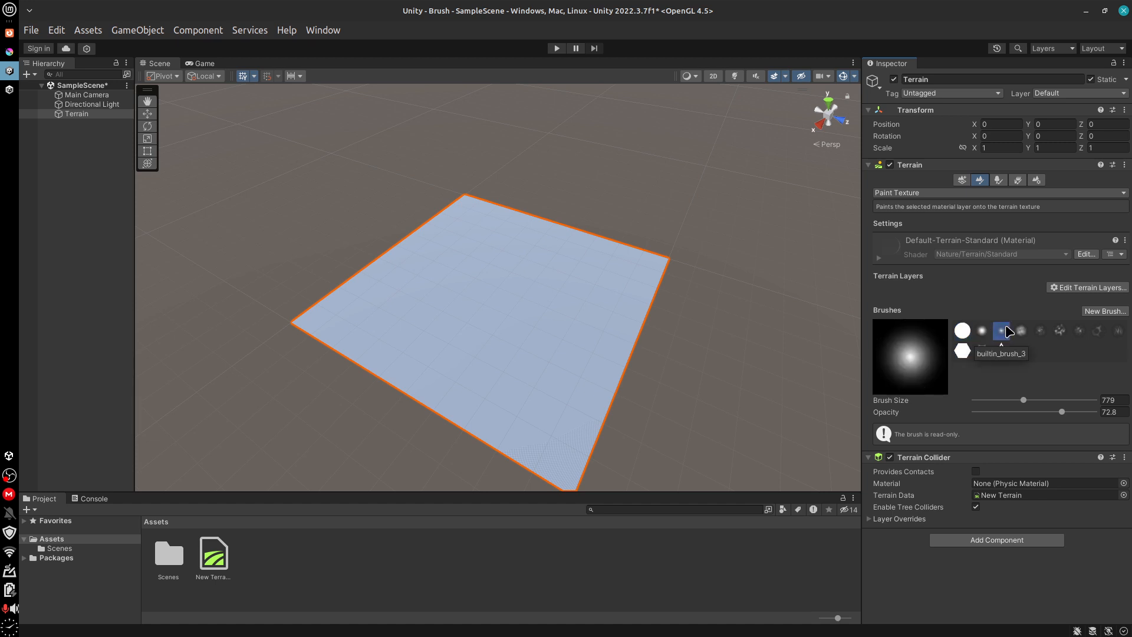
pyautogui.click(1023, 333)
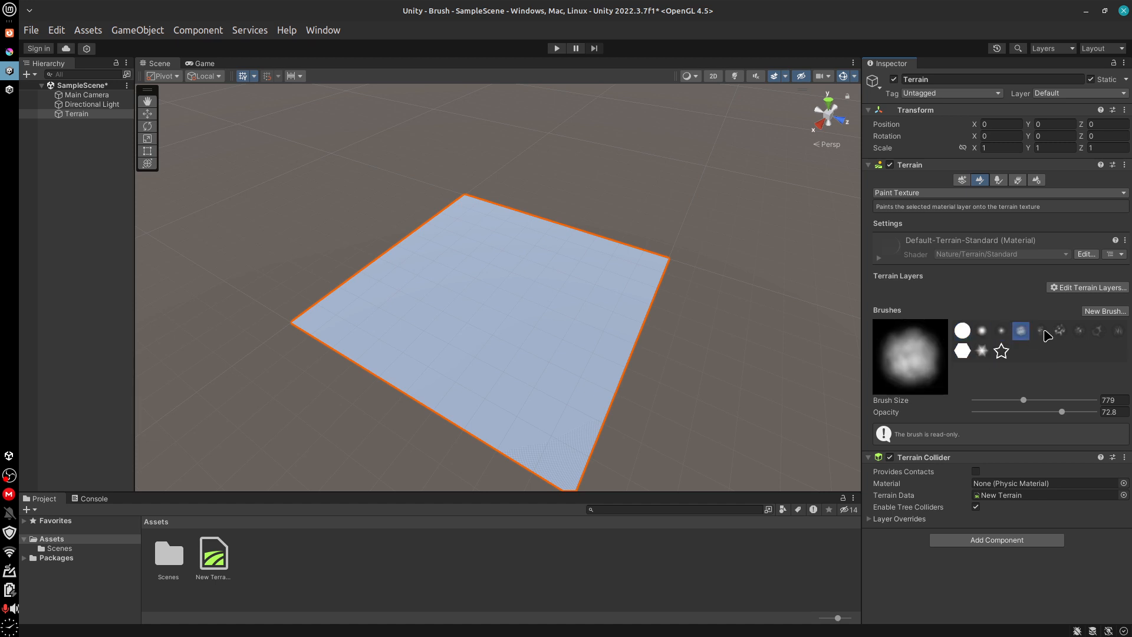
pyautogui.click(1044, 333)
pyautogui.click(1061, 333)
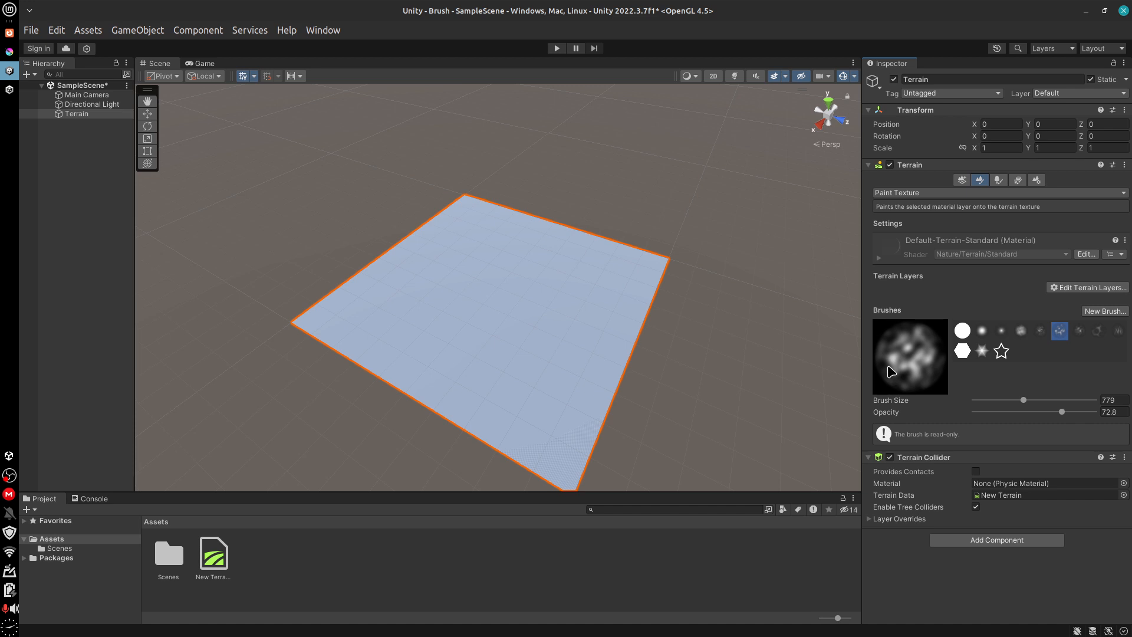
# Step: Return to Krita and start saving the image under a new name in the Public/Brush/Assets folder
pyautogui.click(8, 54)
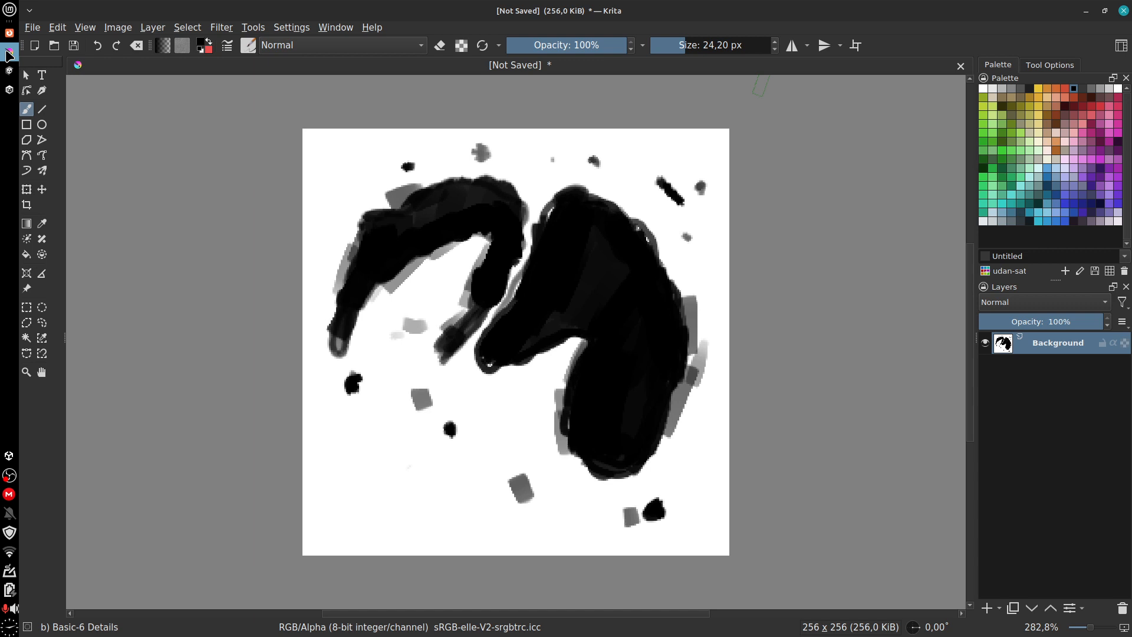
pyautogui.click(32, 27)
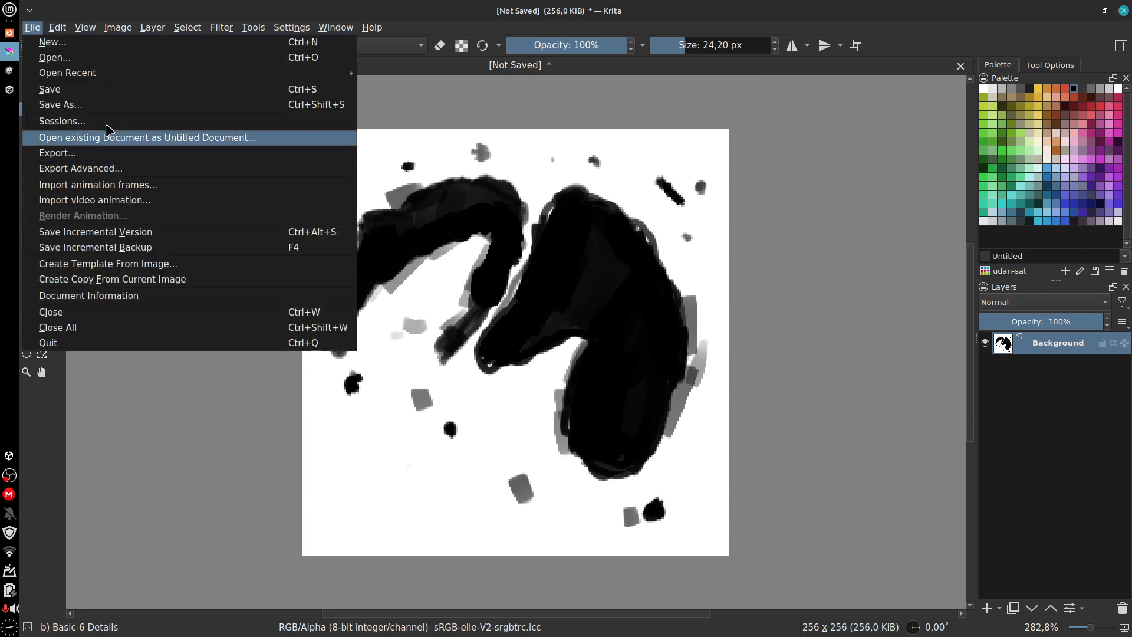
pyautogui.click(94, 107)
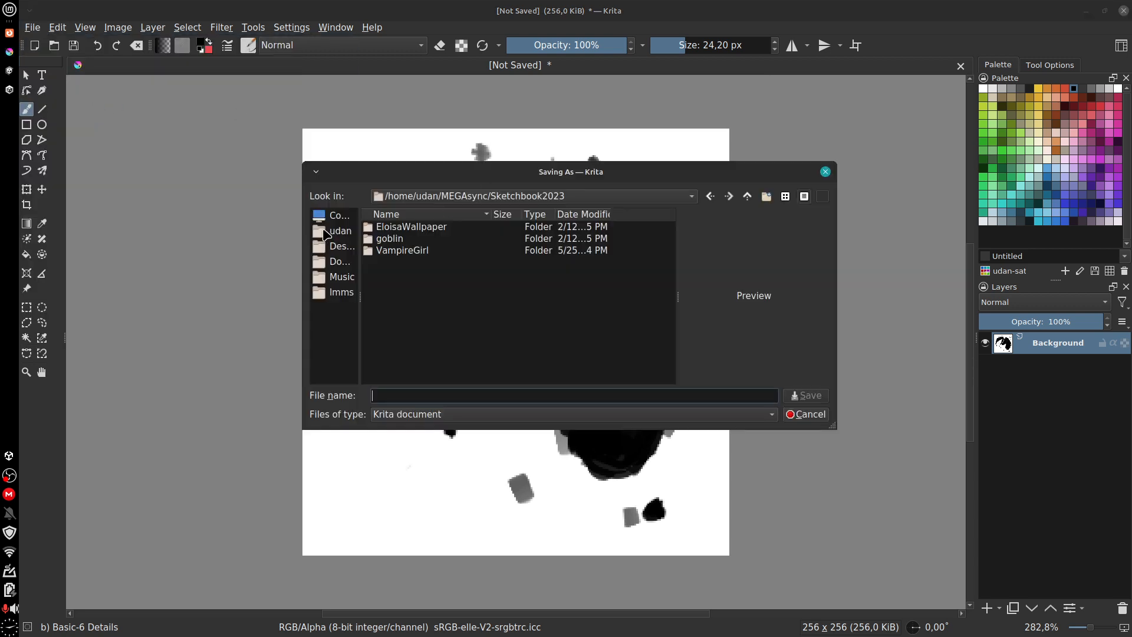
pyautogui.click(328, 236)
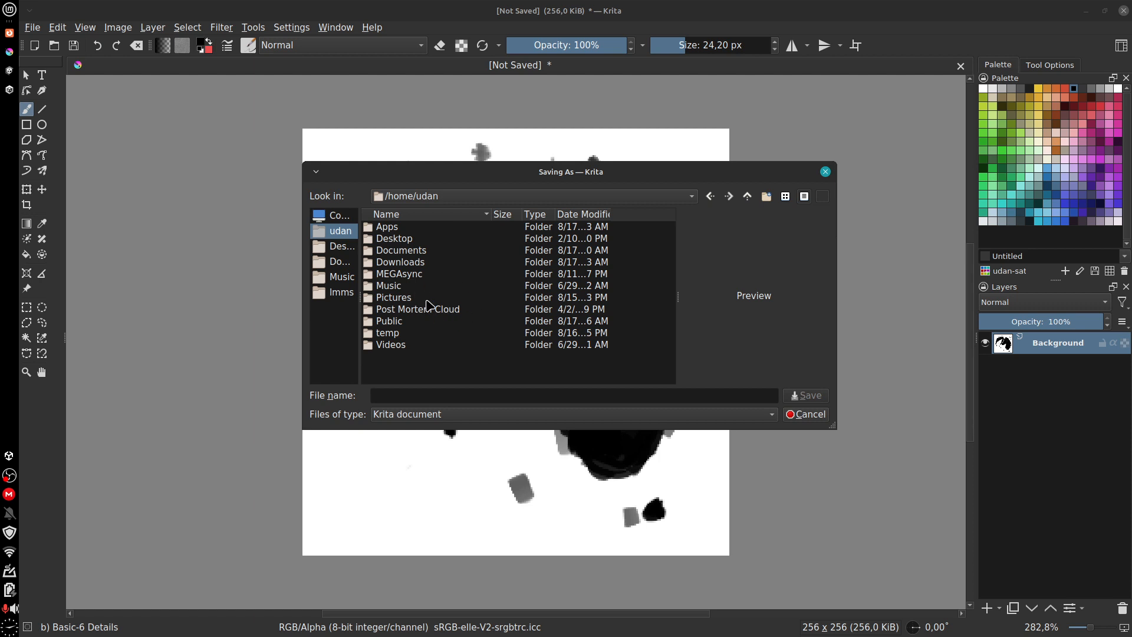
pyautogui.doubleClick(407, 321)
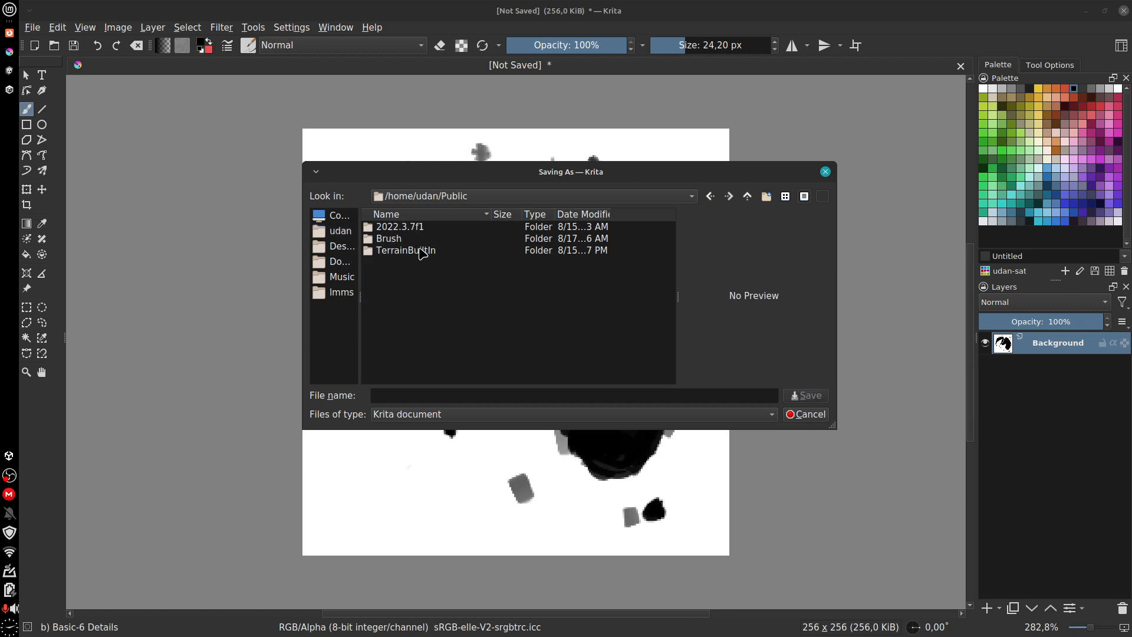
pyautogui.doubleClick(420, 238)
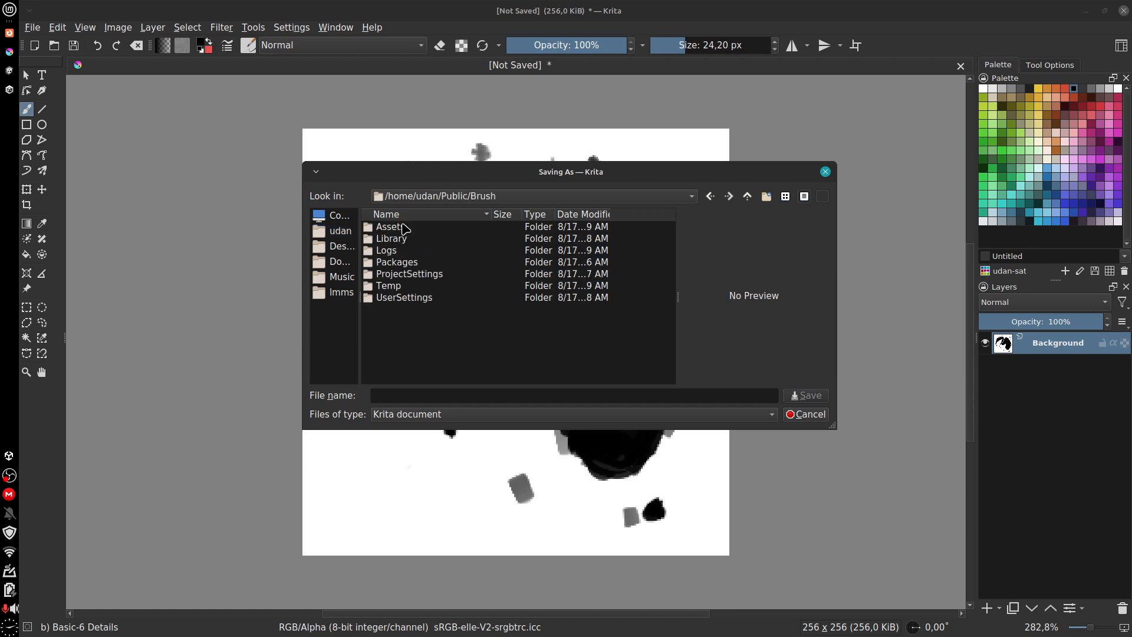
pyautogui.doubleClick(405, 229)
pyautogui.click(399, 394)
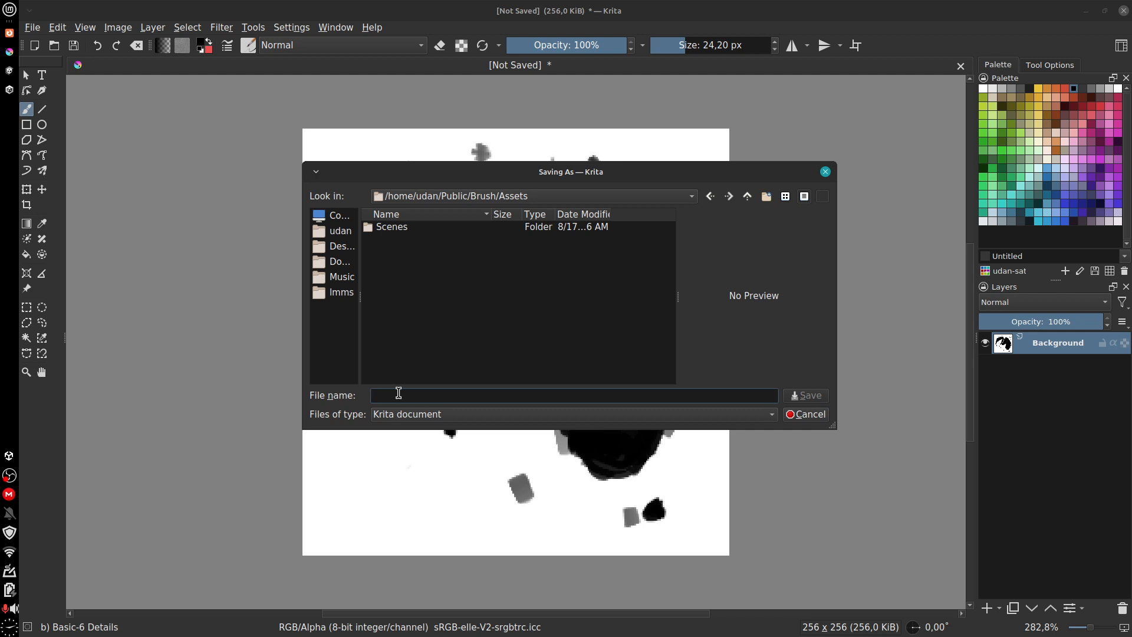
# Step: Name the file Gleba01.png and set its type to PNG image
pyautogui.write('Bru')
pyautogui.press('BackSpace')
pyautogui.press('BackSpace')
pyautogui.press('BackSpace')
pyautogui.write('G')
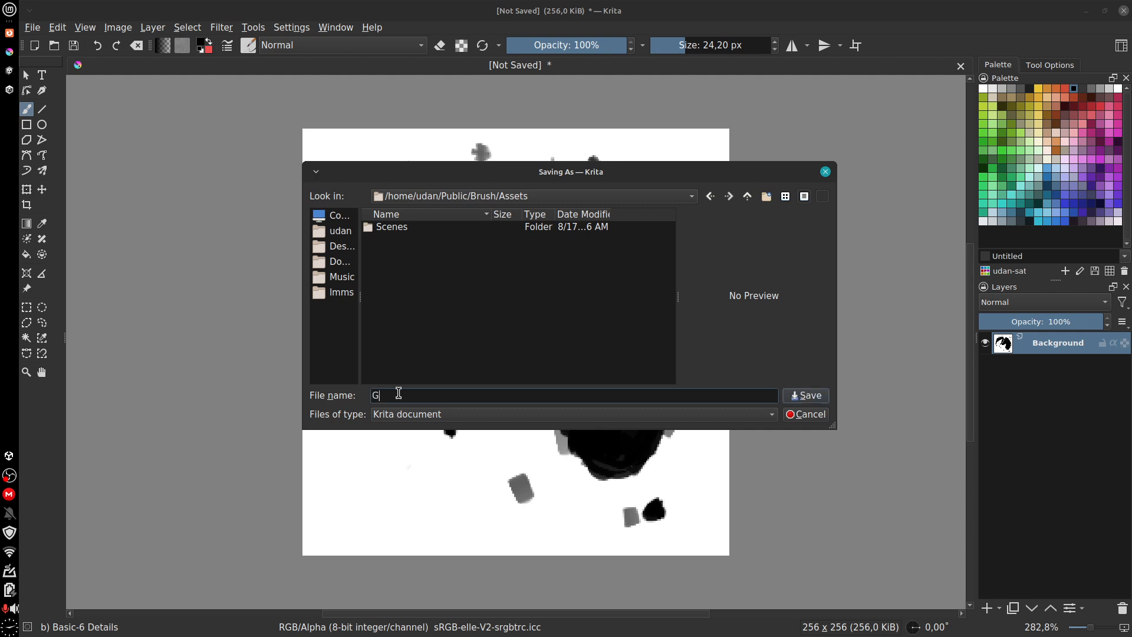
pyautogui.write('leba')
pyautogui.write('b')
pyautogui.write('g')
pyautogui.click(499, 417)
pyautogui.click(455, 414)
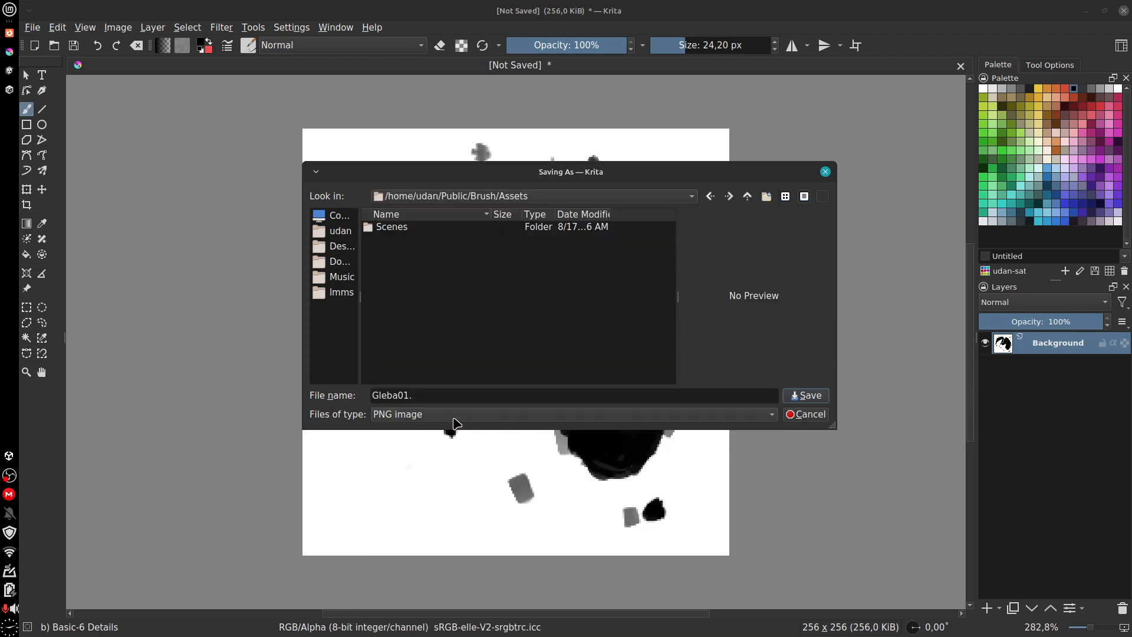
pyautogui.click(451, 399)
pyautogui.write('png')
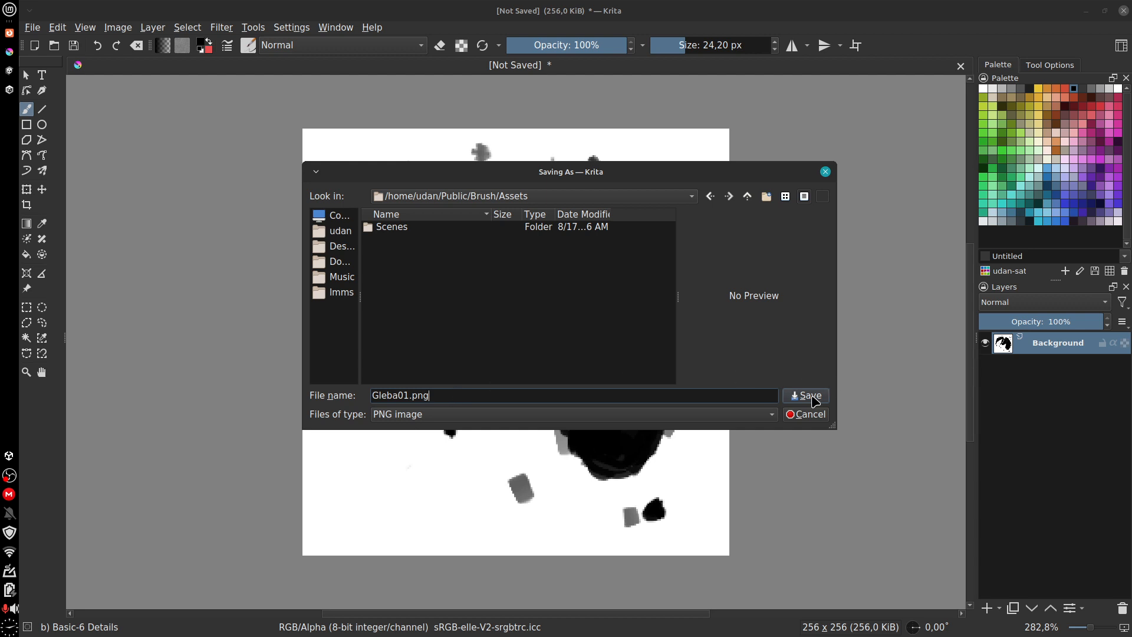
# Step: Save the PNG with compression 1 and the preset export options, and switch back to Unity
pyautogui.click(807, 396)
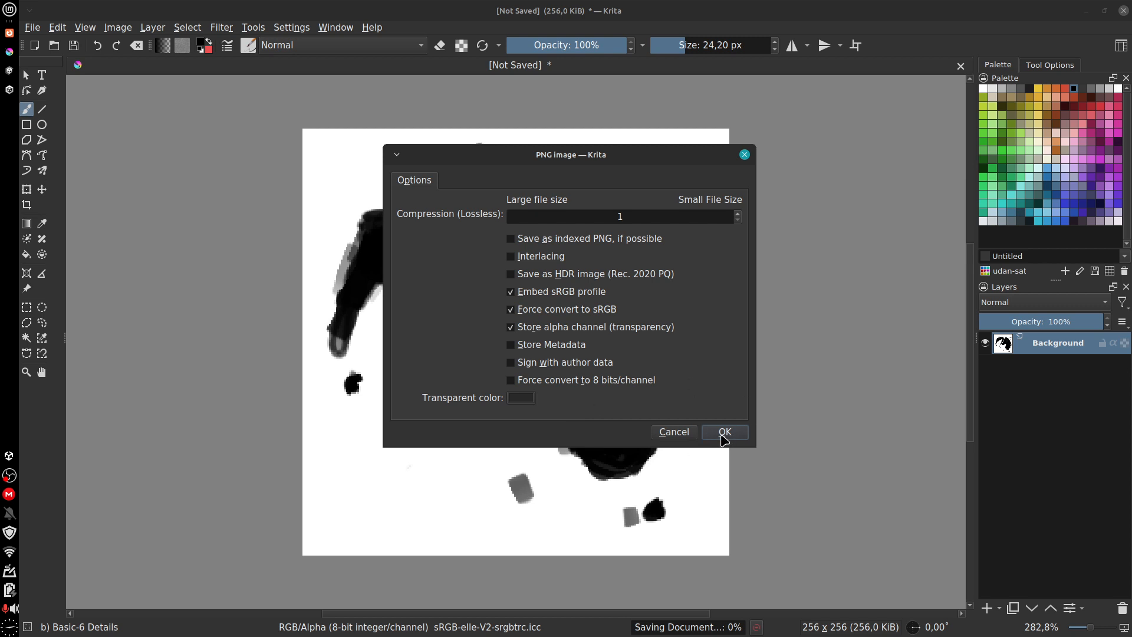
pyautogui.click(723, 434)
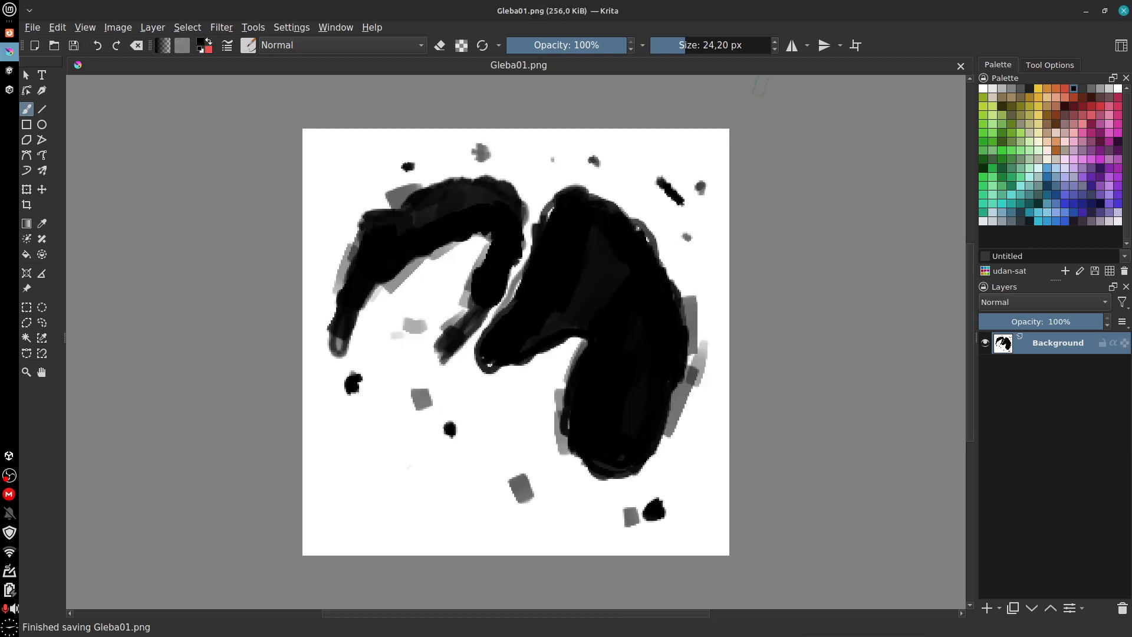
pyautogui.click(9, 90)
pyautogui.click(8, 71)
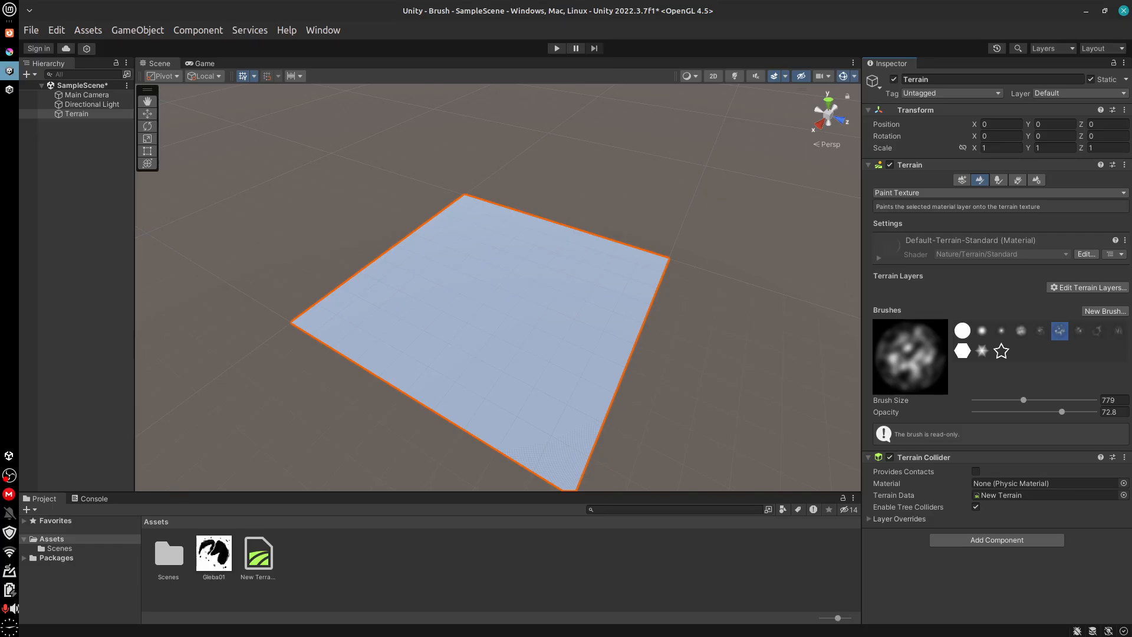
# Step: Create a new terrain brush from the Gleba01 texture
pyautogui.click(1106, 311)
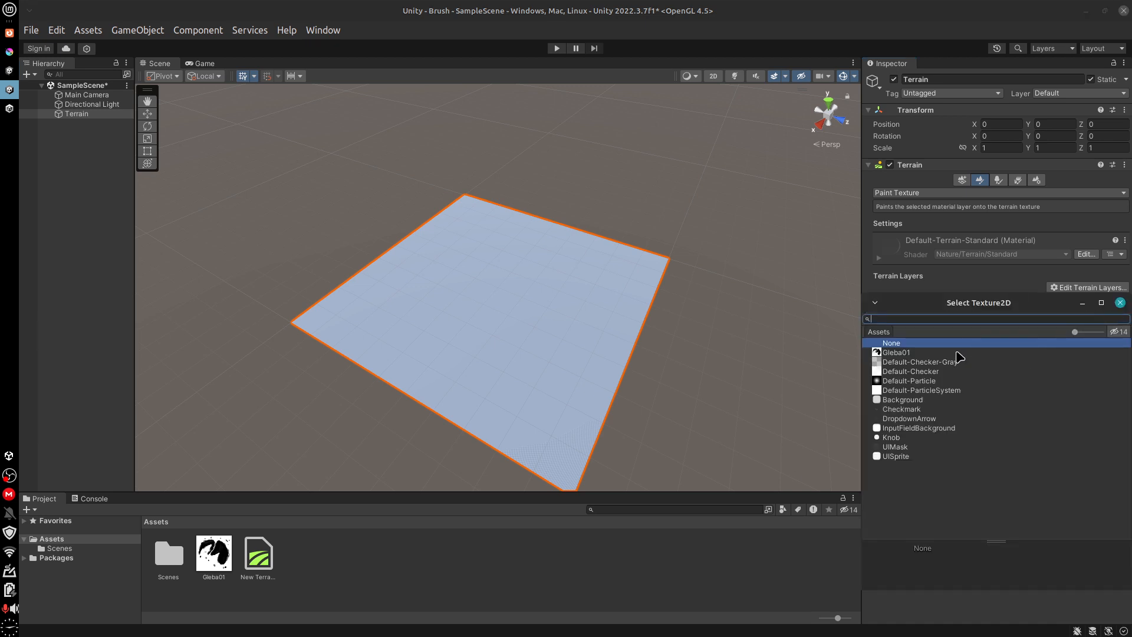
pyautogui.click(920, 353)
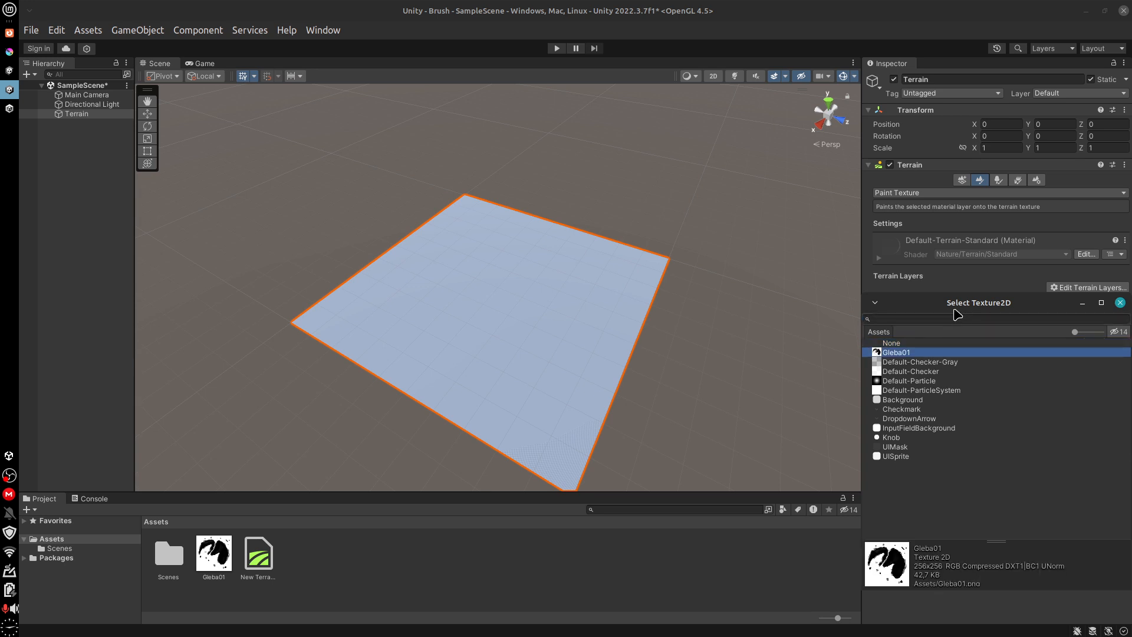
pyautogui.moveTo(955, 310); pyautogui.dragTo(771, 269)
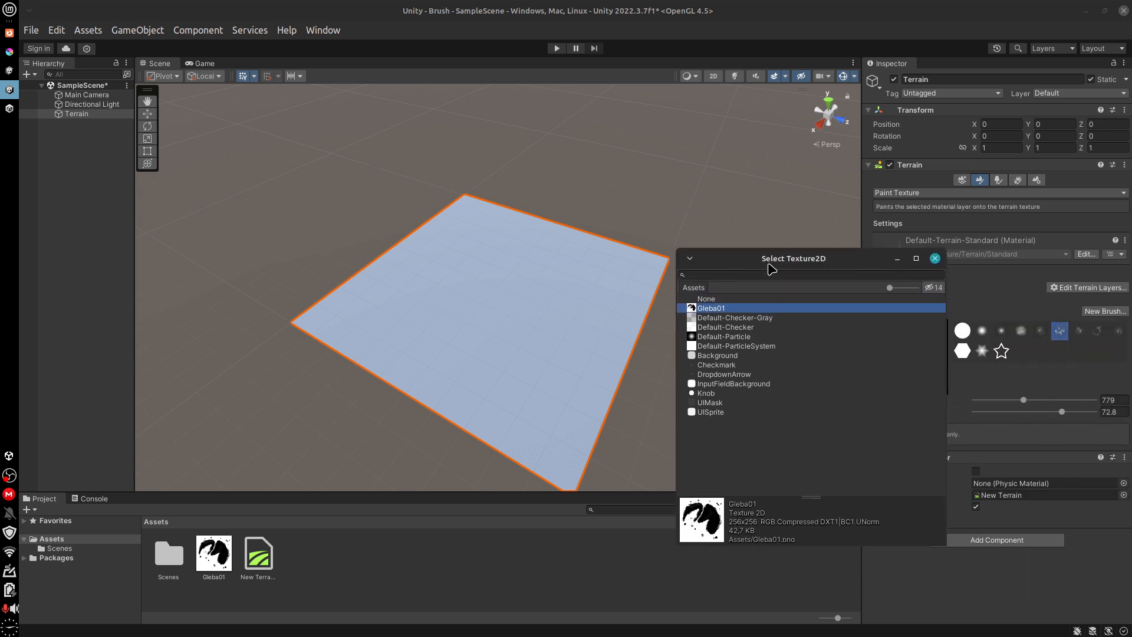
pyautogui.doubleClick(718, 308)
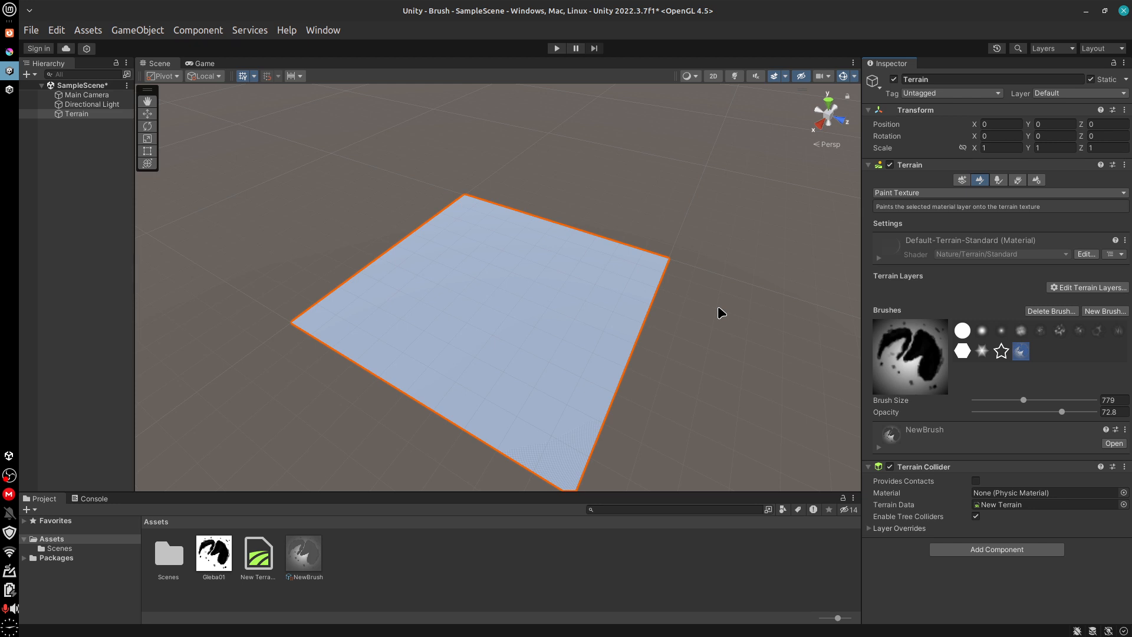
# Step: Try a Paint Texture stroke across the terrain with the custom brush and undo it
pyautogui.moveTo(584, 321)
pyautogui.mouseDown()
pyautogui.moveTo(506, 321)
pyautogui.moveTo(501, 306)
pyautogui.moveTo(498, 325)
pyautogui.mouseUp()
pyautogui.hotkey('ctrl', 'z')
pyautogui.hotkey('ctrl', 'z')
pyautogui.hotkey('ctrl', 'z')
# Step: Set the custom brush's opacity to 100 and try painting over the middle of the terrain with Paint Texture
pyautogui.moveTo(1062, 412); pyautogui.dragTo(1098, 412)
pyautogui.moveTo(639, 357); pyautogui.dragTo(513, 305)
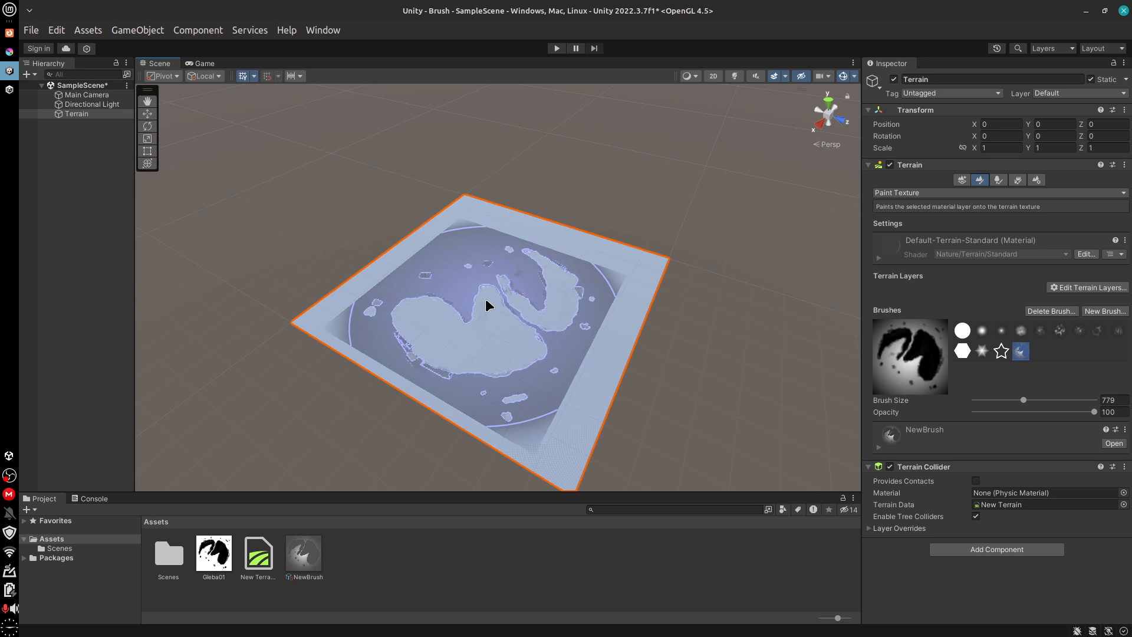
pyautogui.click(88, 115)
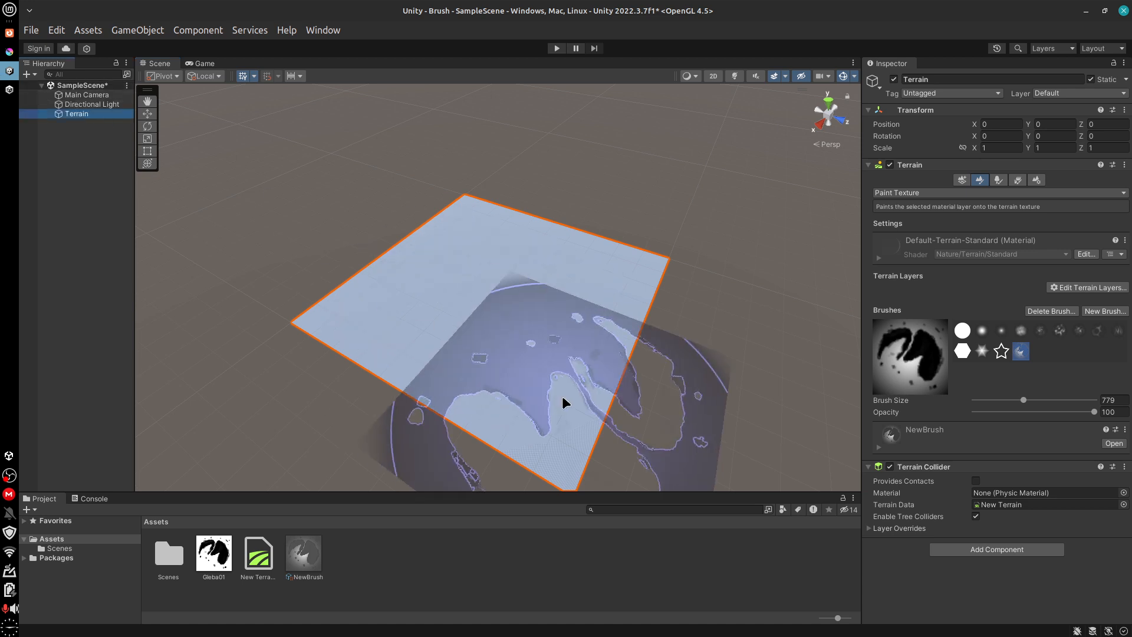
pyautogui.click(462, 295)
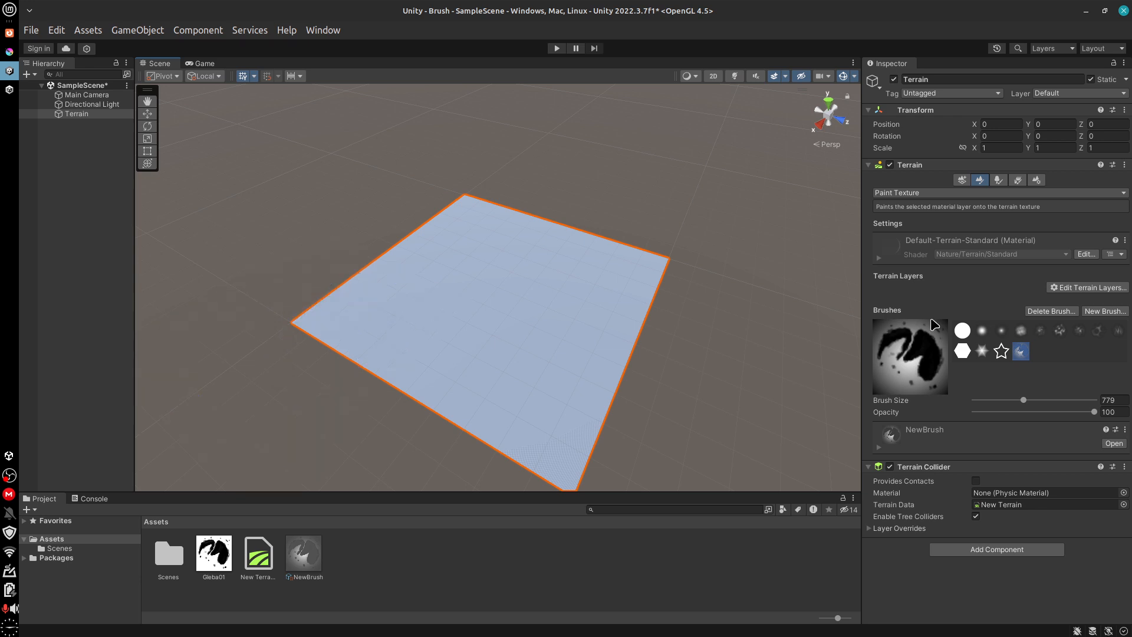
# Step: Switch the terrain tool to Raise or Lower Terrain and raise the middle of the terrain with the custom brush
pyautogui.click(986, 196)
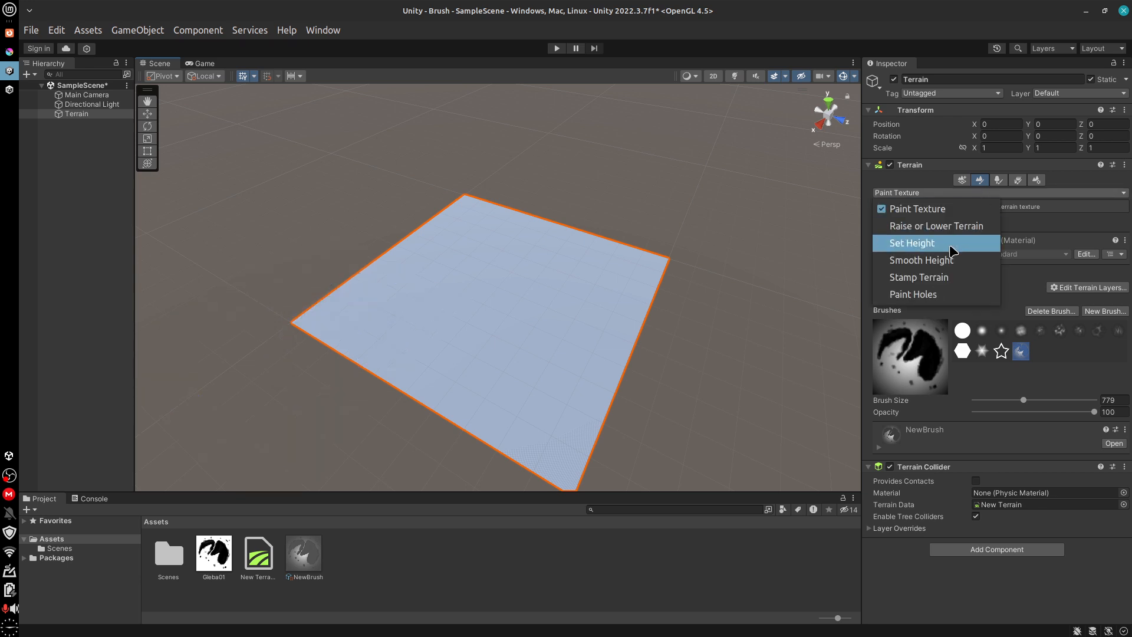
pyautogui.click(959, 226)
pyautogui.moveTo(478, 321)
pyautogui.mouseDown()
pyautogui.moveTo(501, 306)
pyautogui.moveTo(514, 315)
pyautogui.mouseUp()
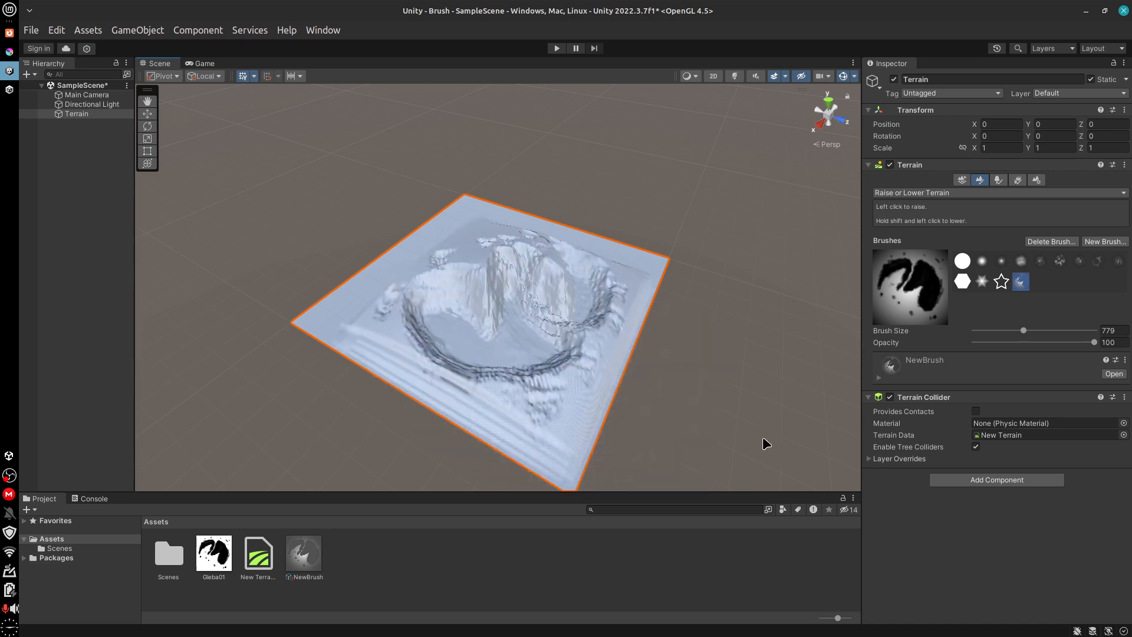
# Step: Deselect the terrain, inspect the raised relief from a lower angle, and undo the sculpting
pyautogui.click(713, 413)
pyautogui.scroll(2, 702, 377)
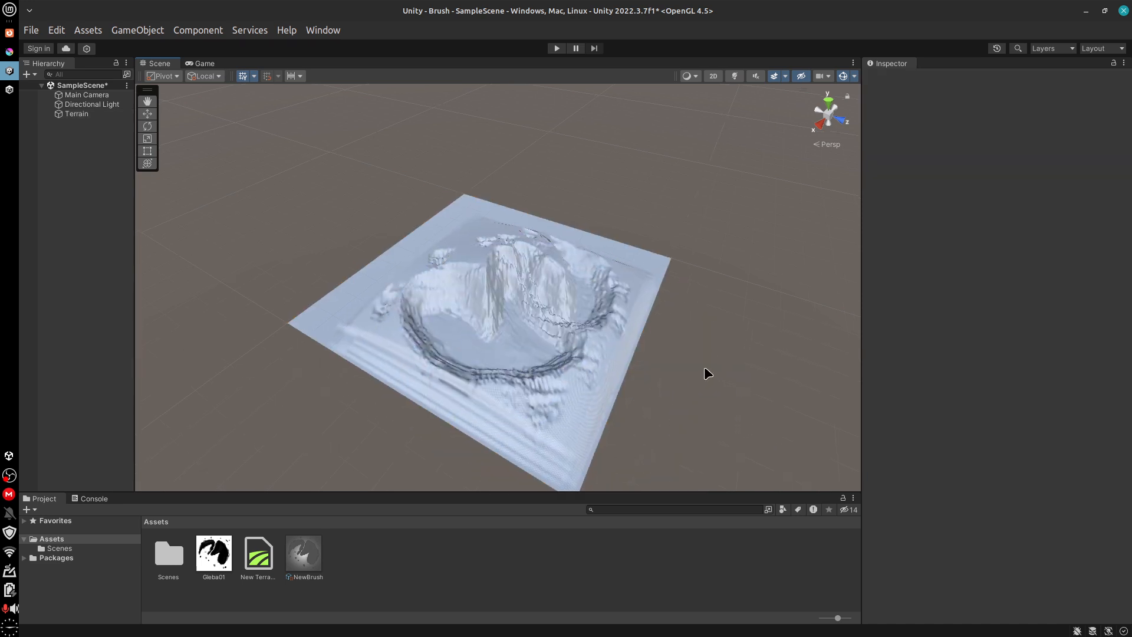
pyautogui.keyDown('alt'); pyautogui.moveTo(720, 358); pyautogui.dragTo(809, 250); pyautogui.keyUp('alt')
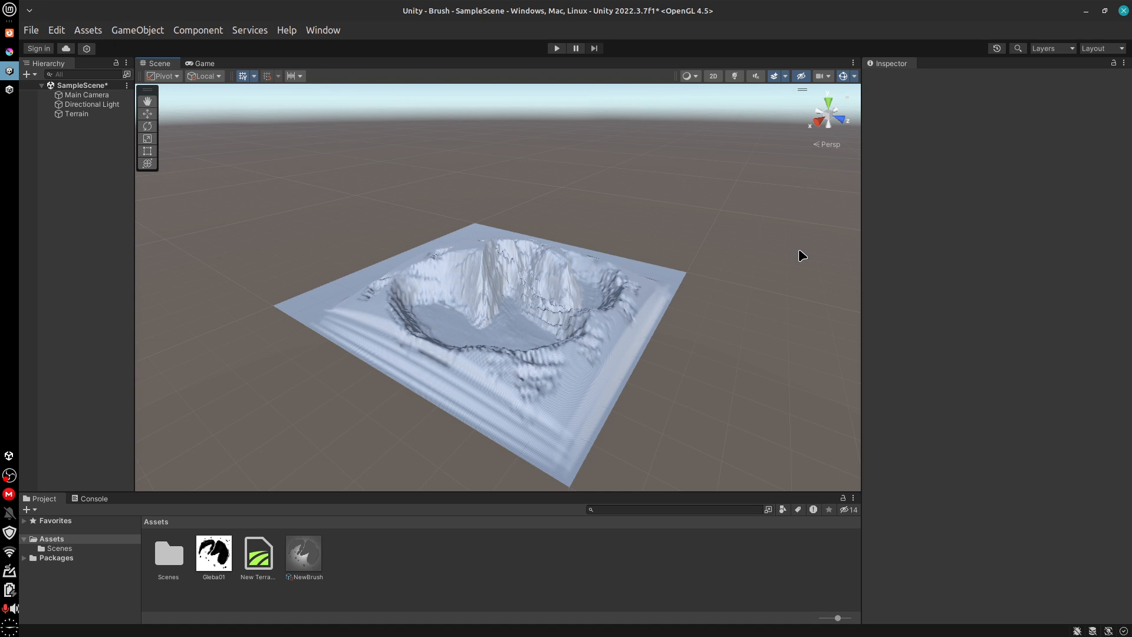
pyautogui.keyDown('alt'); pyautogui.moveTo(635, 369); pyautogui.dragTo(638, 431); pyautogui.keyUp('alt')
pyautogui.hotkey('ctrl', 'z')
pyautogui.hotkey('ctrl', 'z')
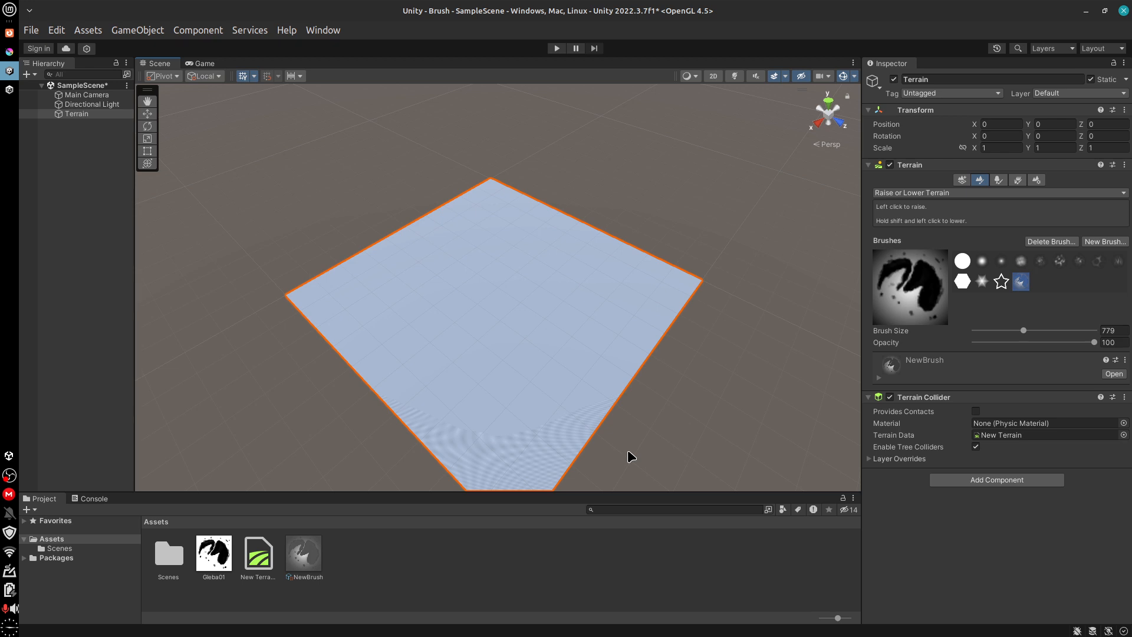
# Step: Raise the middle of the terrain again with the custom brush and examine the relief up close from several angles
pyautogui.moveTo(506, 302); pyautogui.dragTo(506, 348)
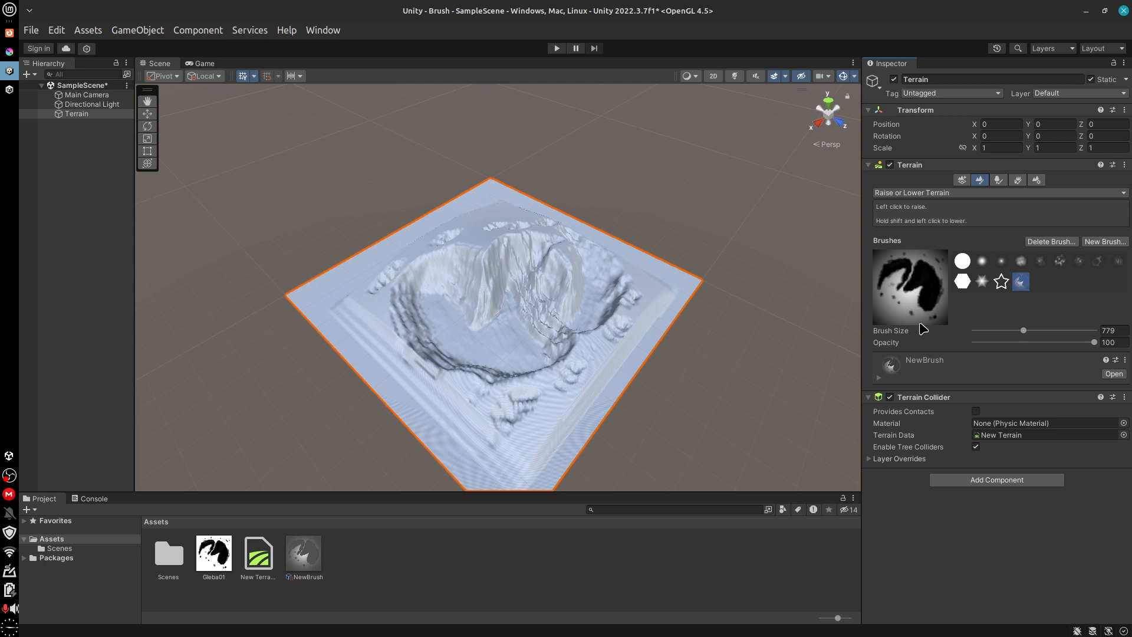
pyautogui.moveTo(681, 365); pyautogui.dragTo(744, 334)
pyautogui.keyDown('alt'); pyautogui.moveTo(652, 399); pyautogui.dragTo(649, 338); pyautogui.keyUp('alt')
pyautogui.scroll(5, 663, 338)
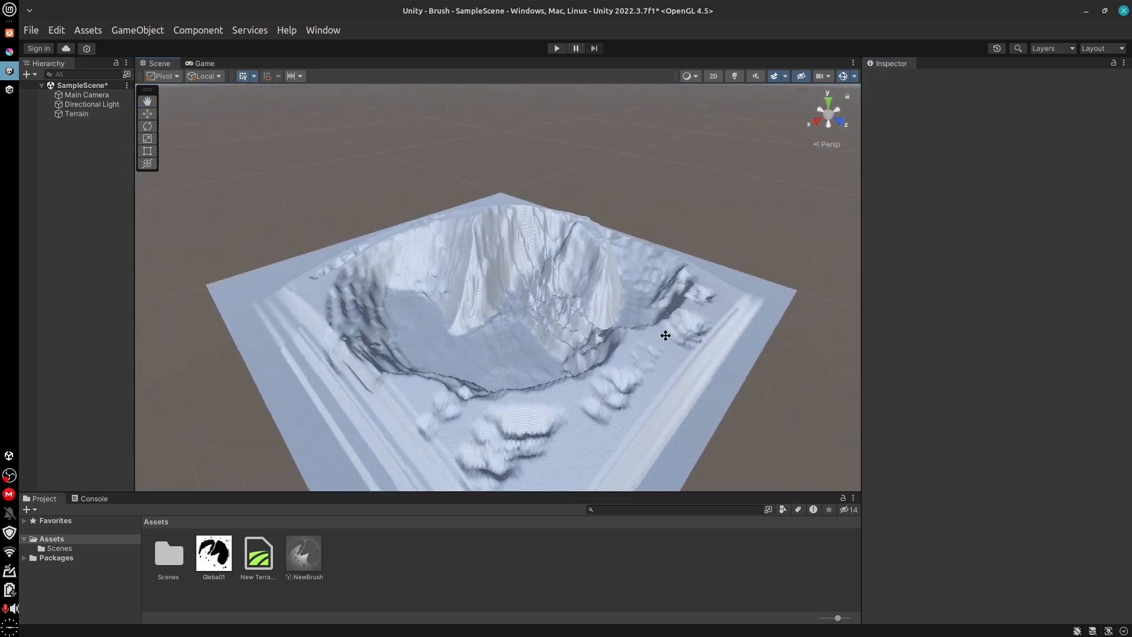
pyautogui.scroll(6, 665, 336)
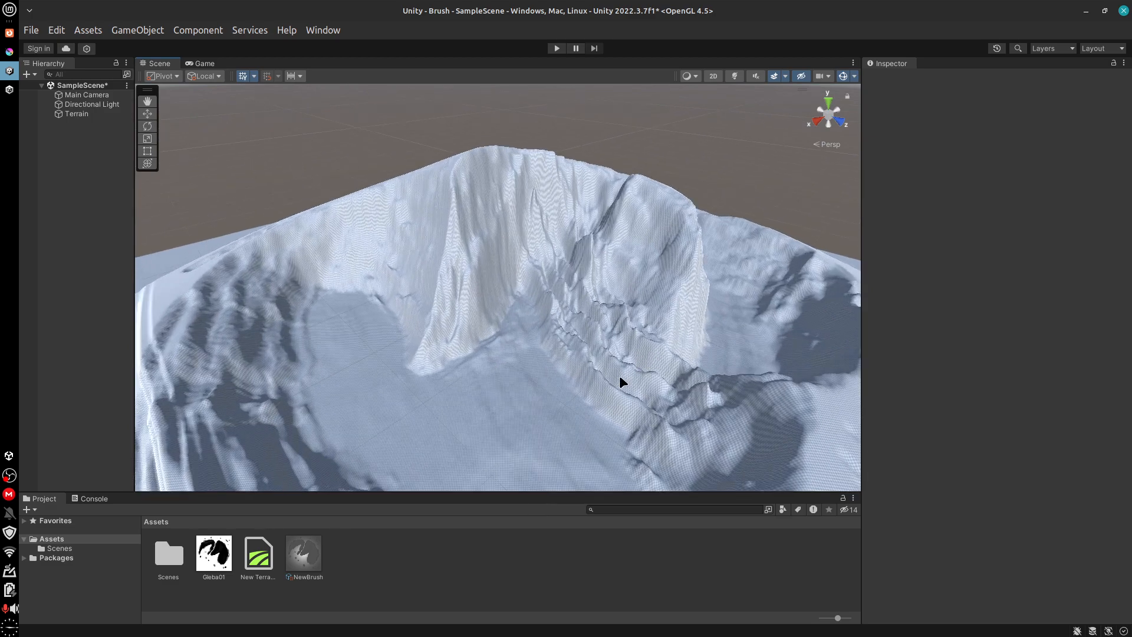
pyautogui.keyDown('alt'); pyautogui.moveTo(622, 383); pyautogui.dragTo(590, 352); pyautogui.keyUp('alt')
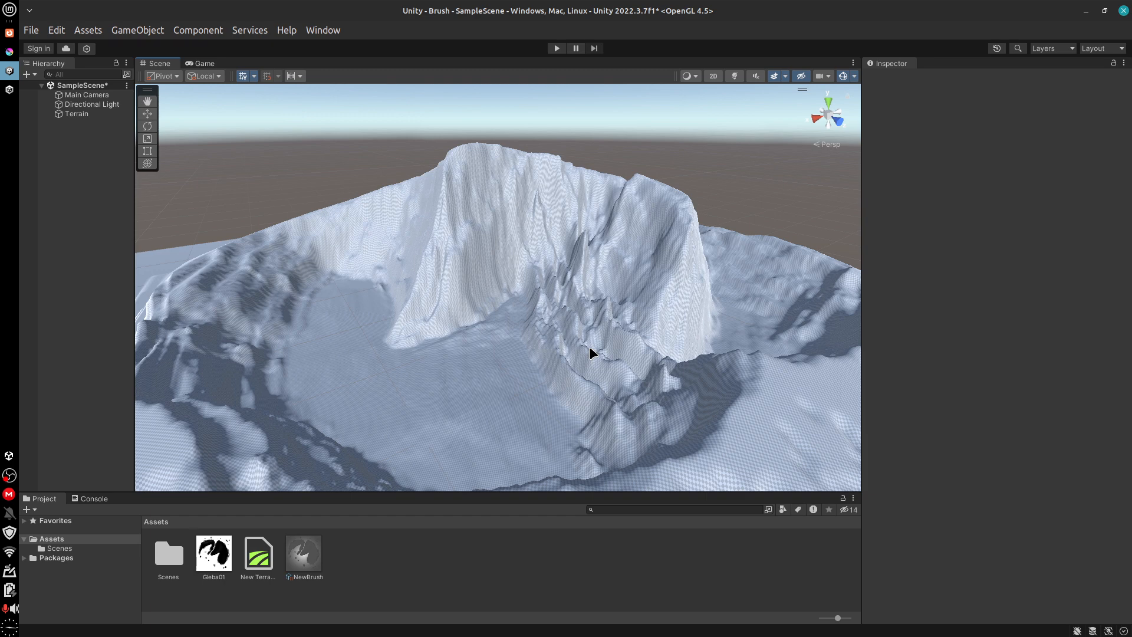
pyautogui.keyDown('alt'); pyautogui.moveTo(516, 399); pyautogui.dragTo(688, 407); pyautogui.keyUp('alt')
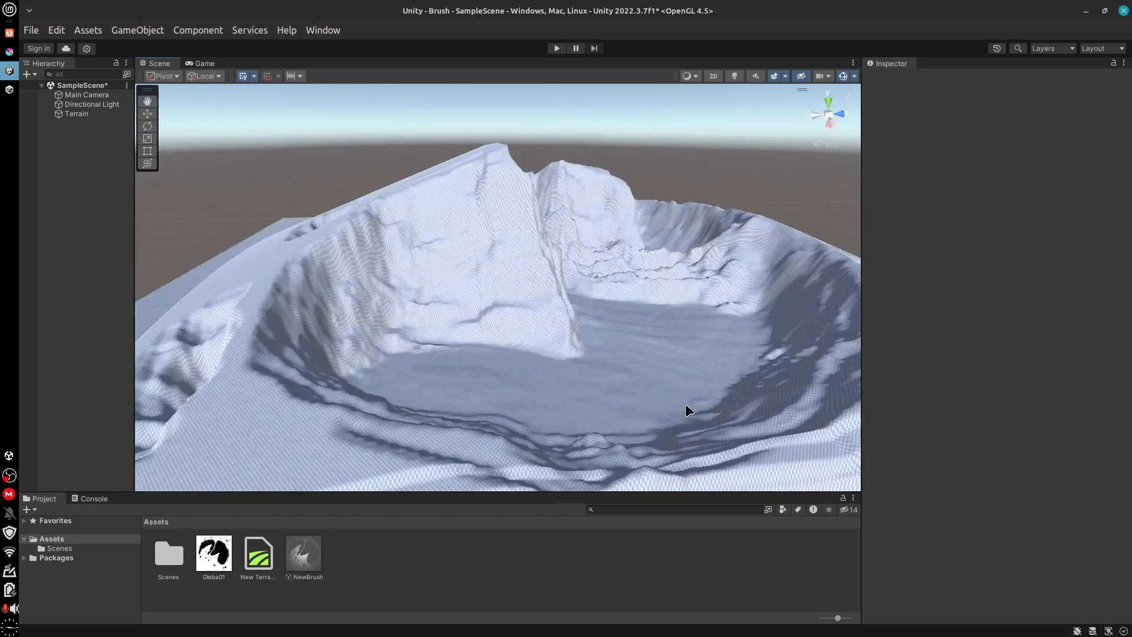
# Step: Undo the last terrain sculpting made with the custom brush
pyautogui.hotkey('ctrl', 'z')
pyautogui.hotkey('ctrl', 'z')
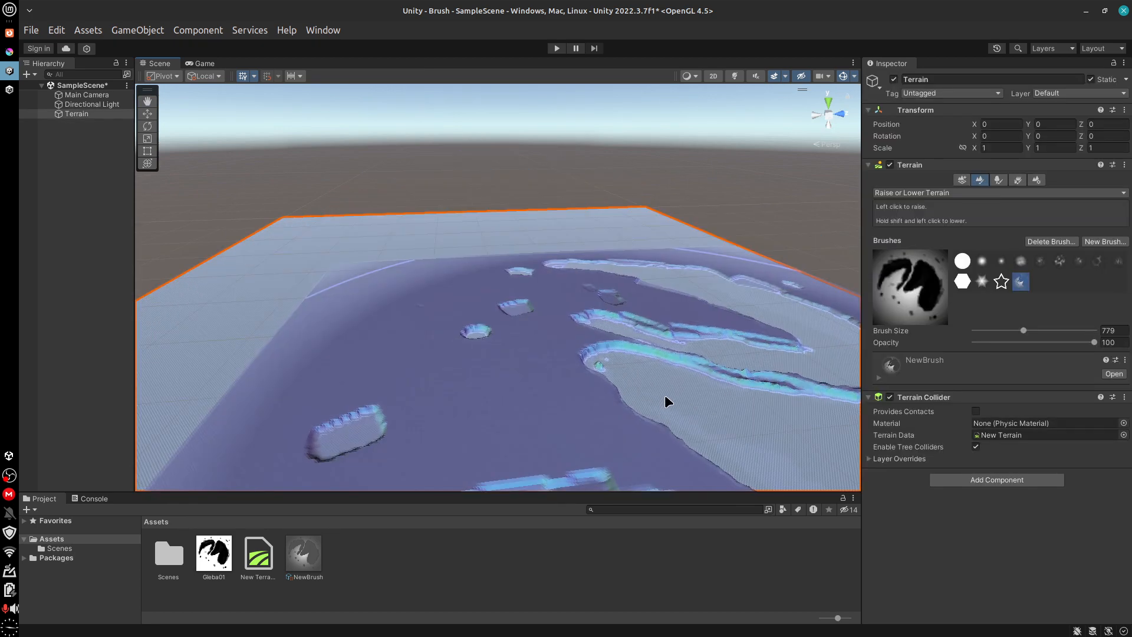
pyautogui.press('a')
pyautogui.scroll(-2, 668, 401)
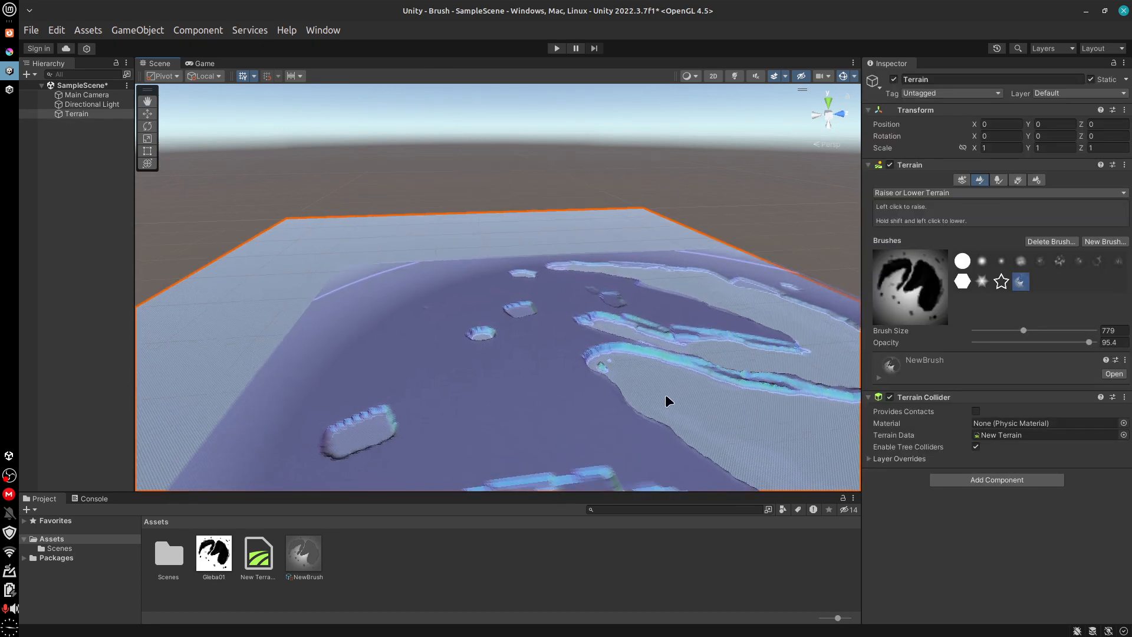
pyautogui.hotkey('ctrl', 'z')
pyautogui.hotkey('ctrl', 'z')
pyautogui.hotkey('ctrl', 'z')
pyautogui.hotkey('ctrl', 'z')
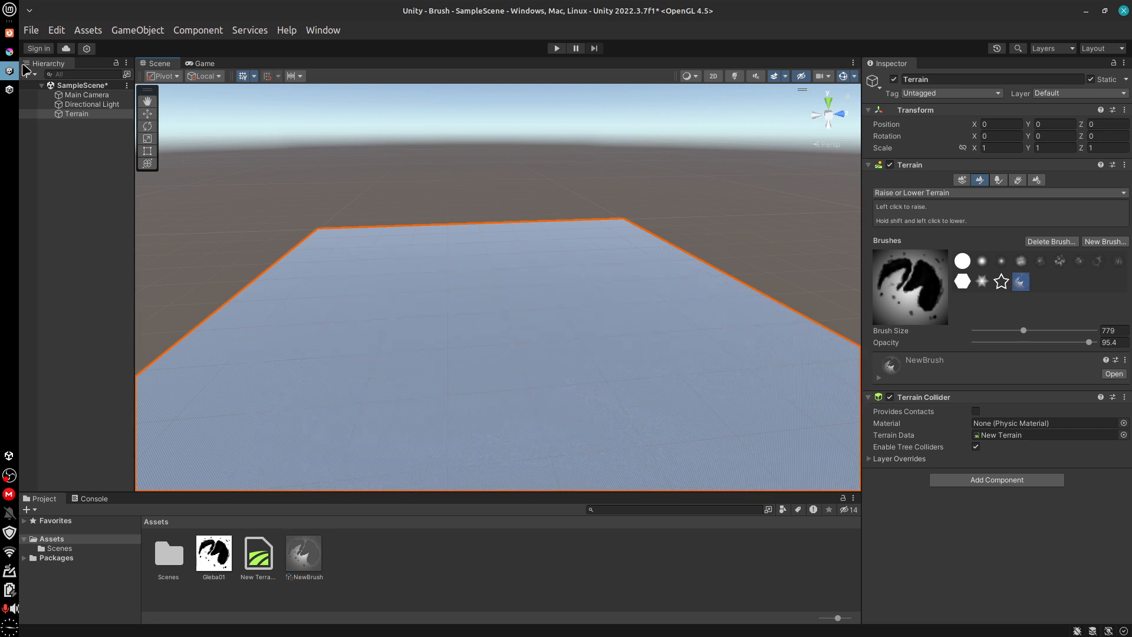
# Step: Switch to Krita and invert the colors of the Gleba01.png image with the Invert filter
pyautogui.click(10, 52)
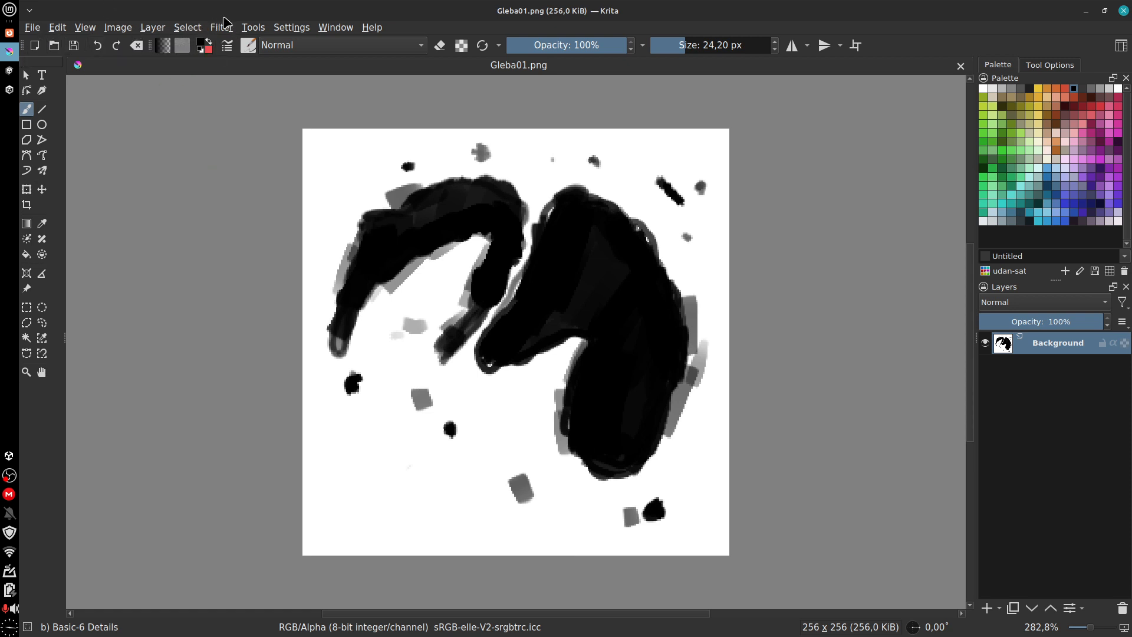
pyautogui.click(221, 27)
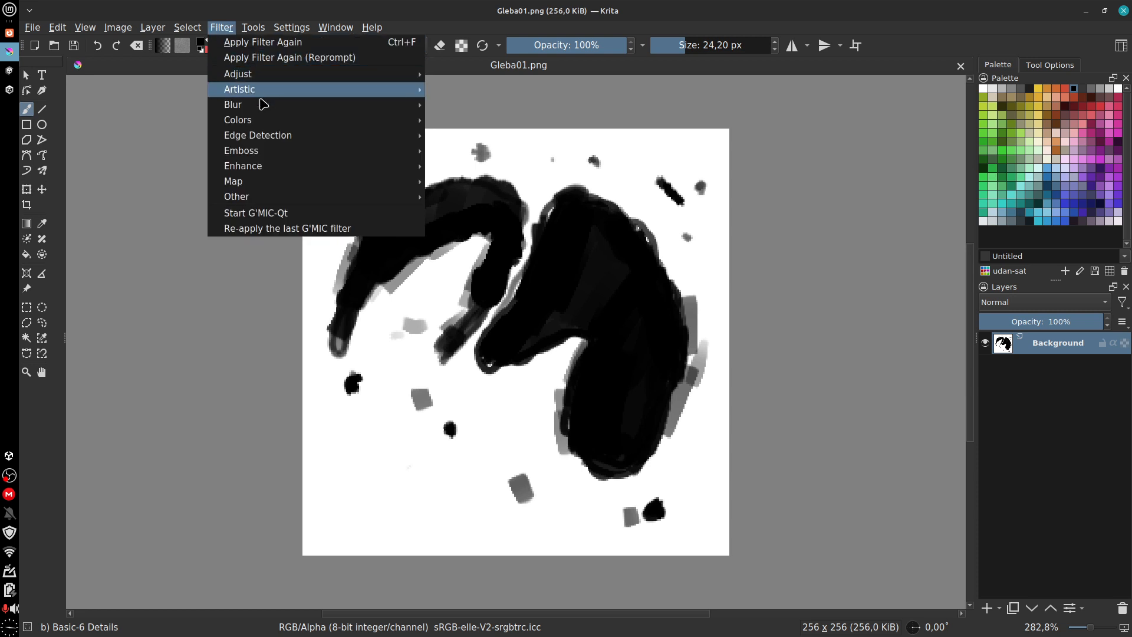
pyautogui.moveTo(265, 120)
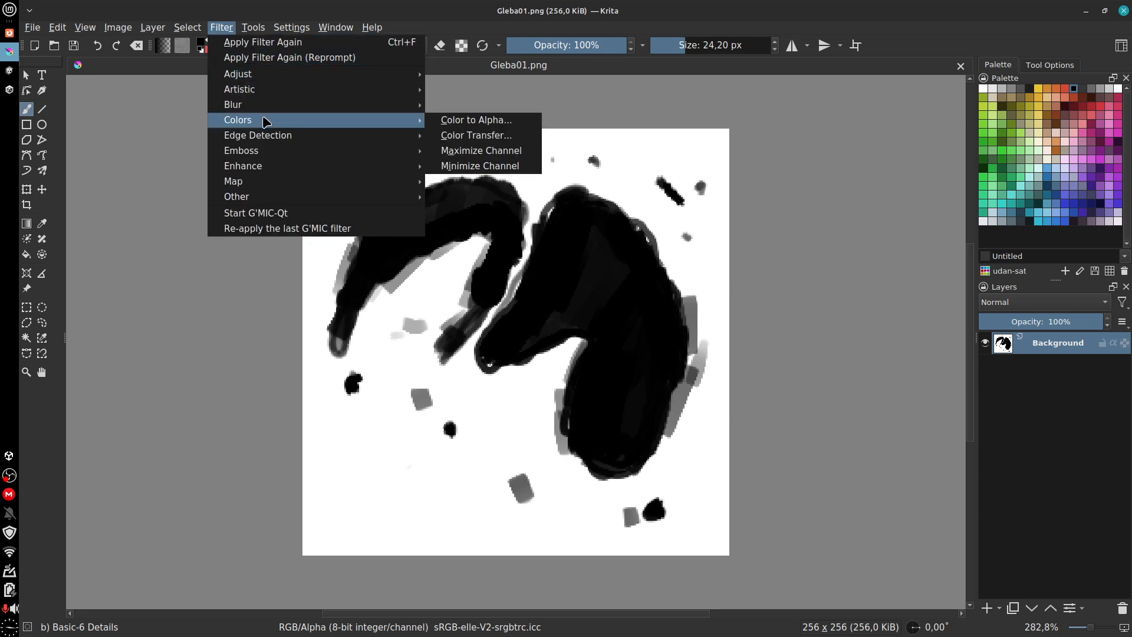
pyautogui.moveTo(266, 79)
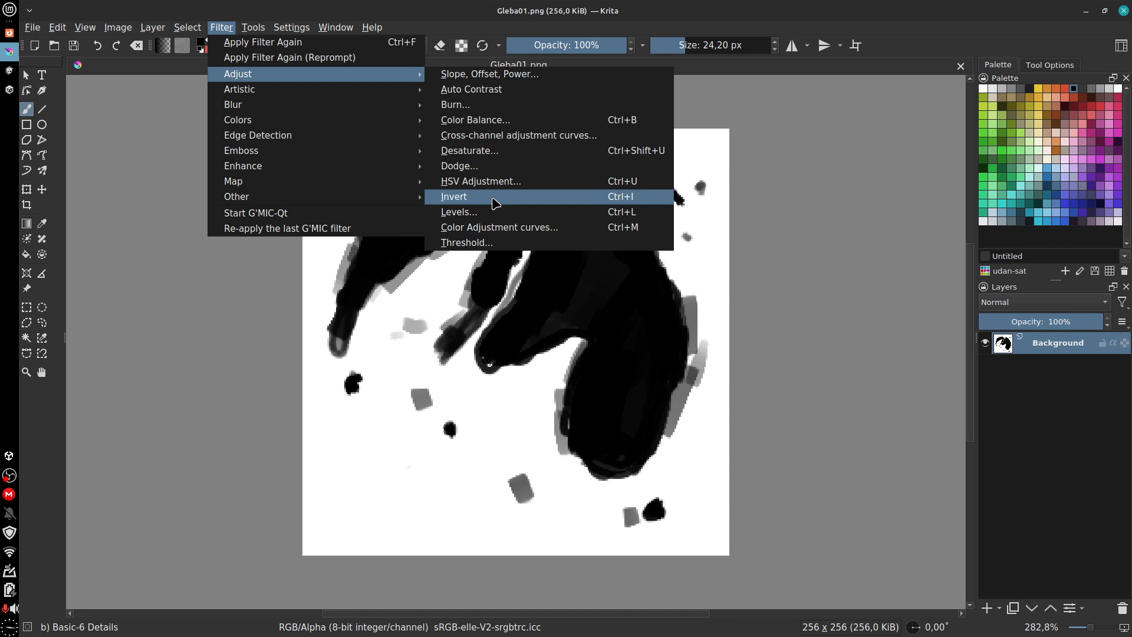
pyautogui.click(494, 203)
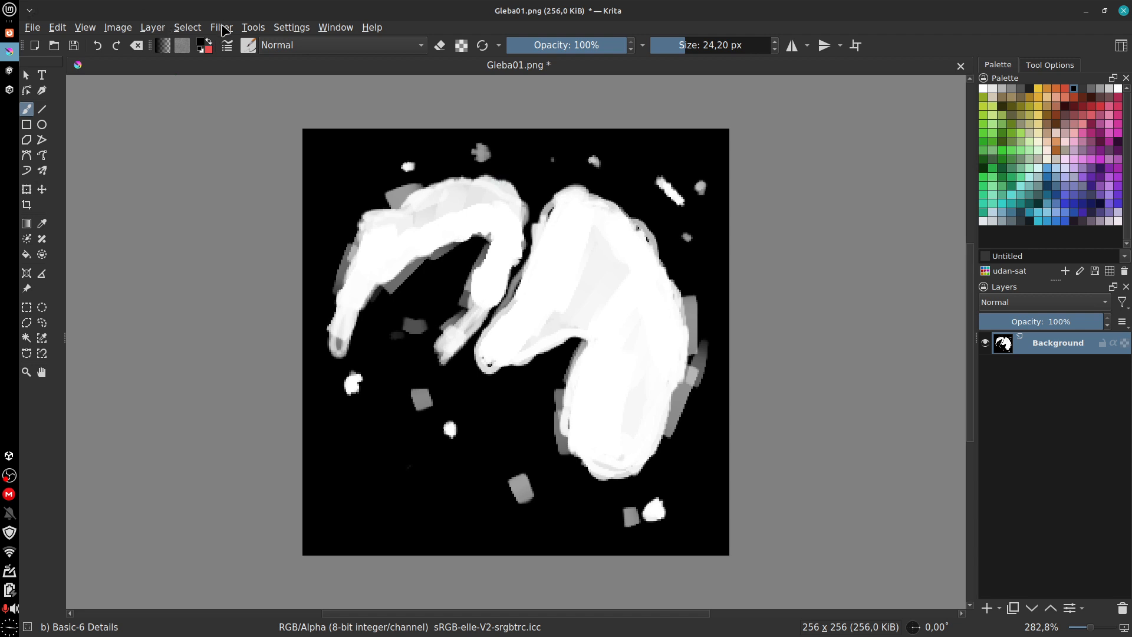
# Step: Try the Levels filter on the inverted image by shifting its input levels, including the black point to 224, and cancel it
pyautogui.click(223, 28)
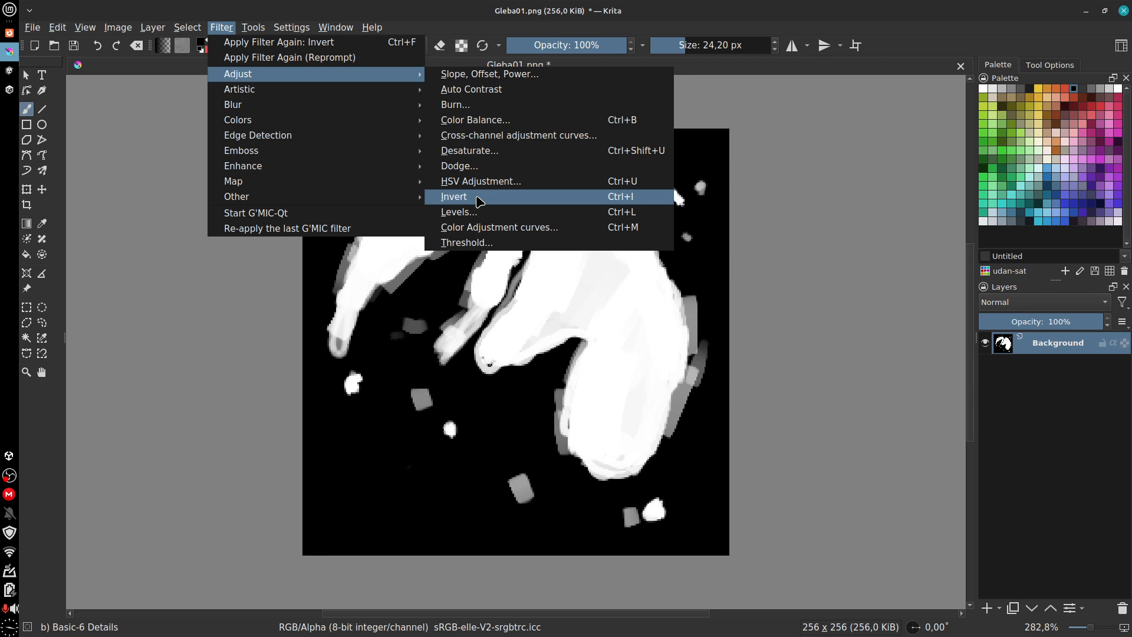
pyautogui.moveTo(121, 27)
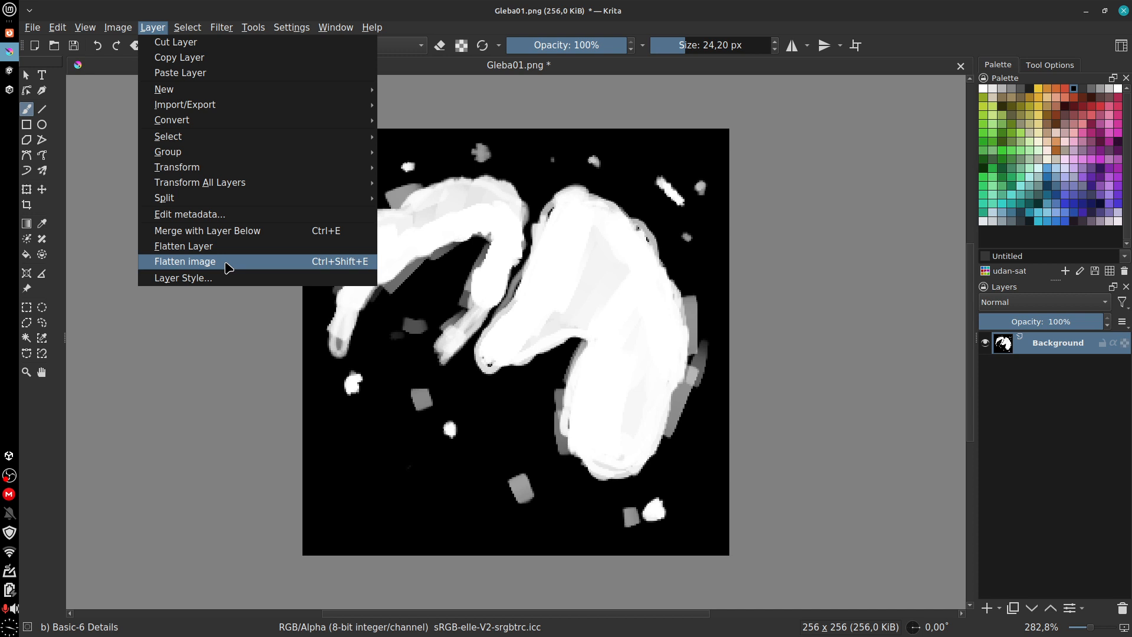
pyautogui.moveTo(221, 29)
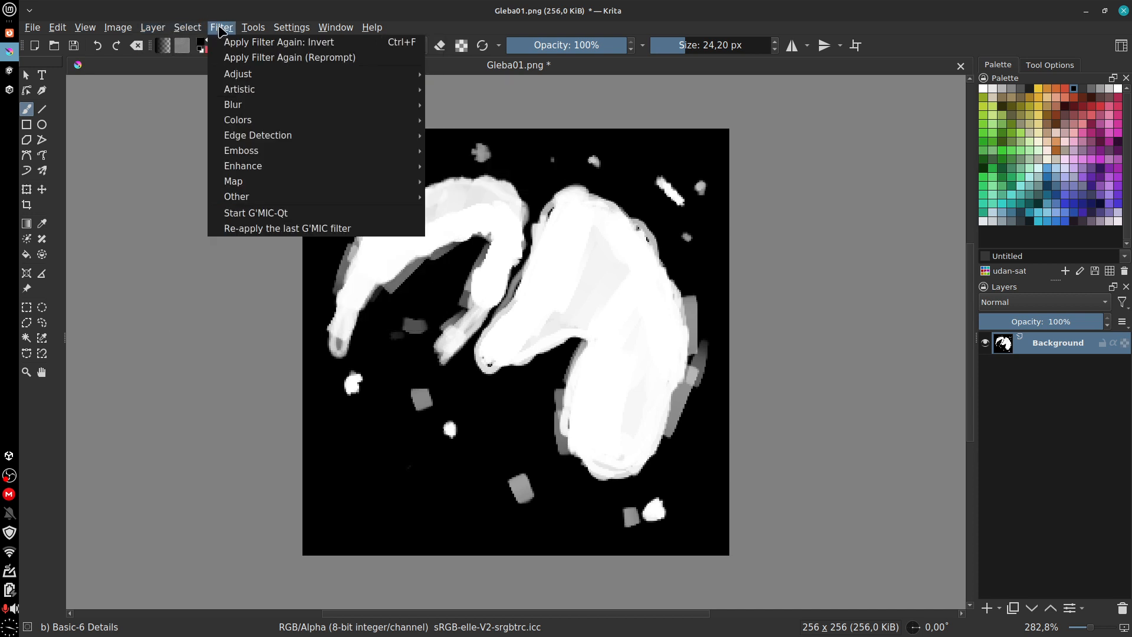
pyautogui.moveTo(242, 75)
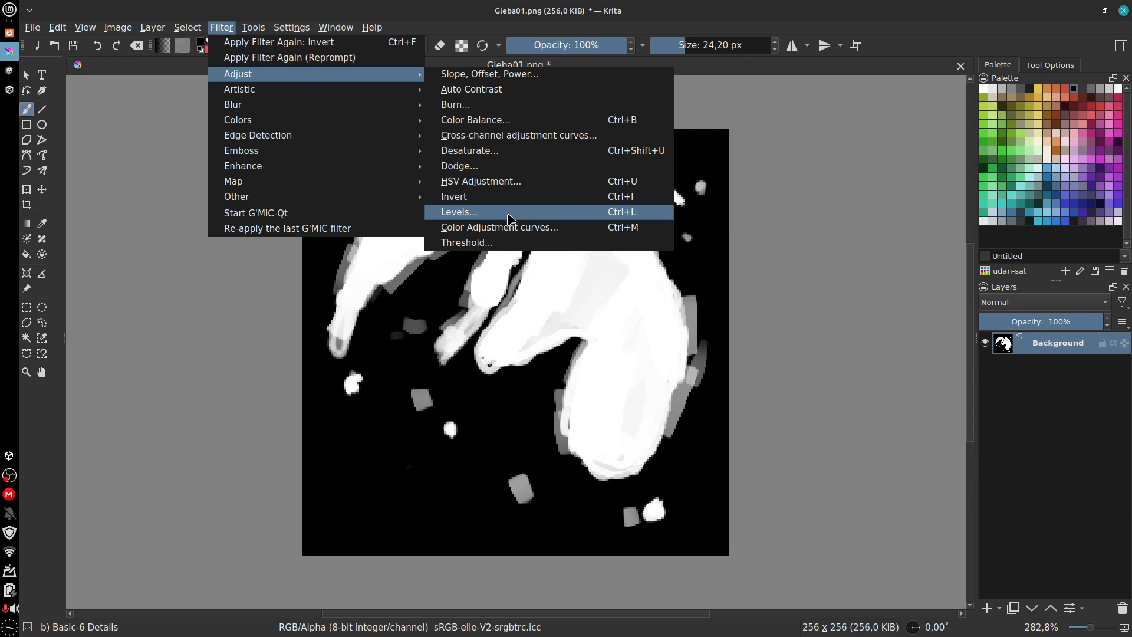
pyautogui.click(509, 220)
pyautogui.moveTo(565, 341); pyautogui.dragTo(837, 334)
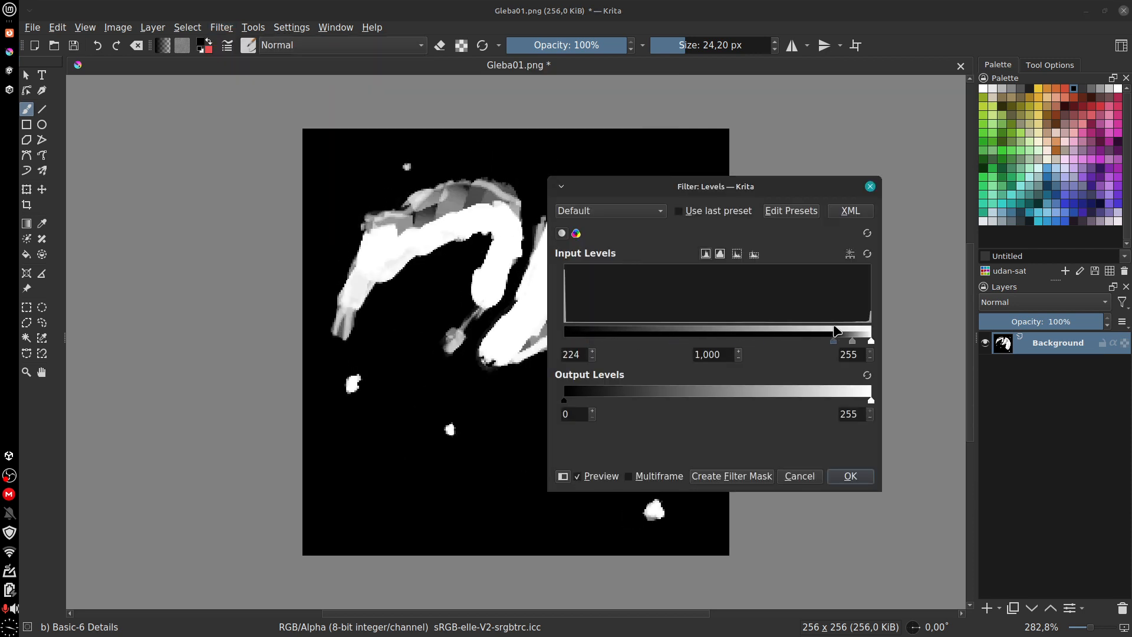
pyautogui.moveTo(769, 341); pyautogui.dragTo(564, 341)
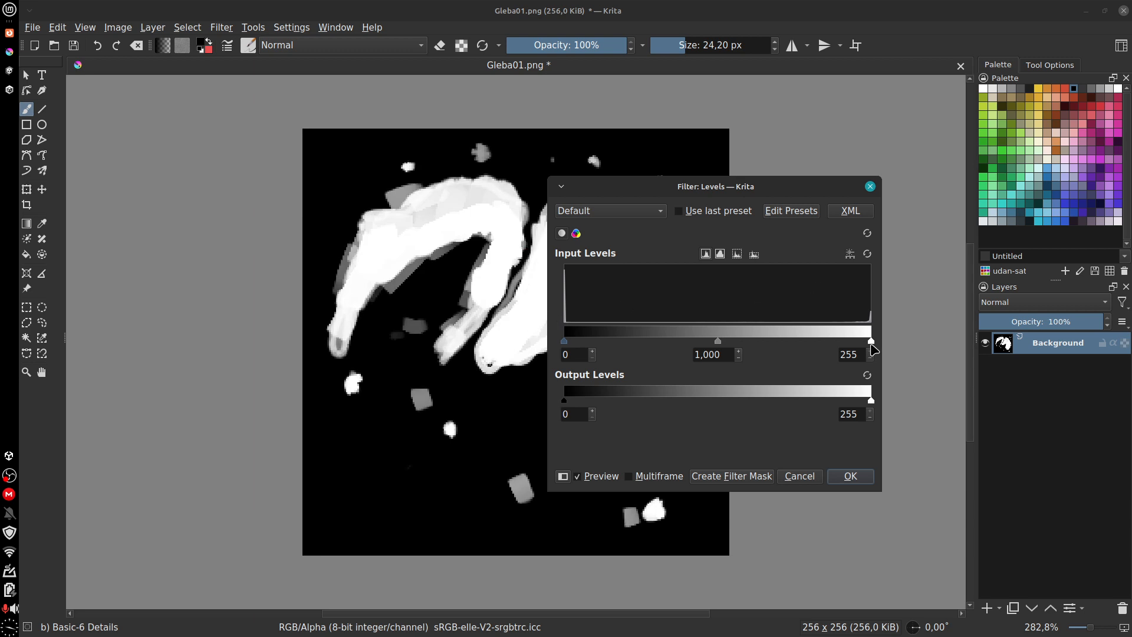
pyautogui.moveTo(870, 342); pyautogui.dragTo(938, 317)
pyautogui.moveTo(718, 342)
pyautogui.mouseDown()
pyautogui.moveTo(626, 342)
pyautogui.moveTo(849, 332)
pyautogui.moveTo(619, 331)
pyautogui.moveTo(779, 329)
pyautogui.moveTo(644, 340)
pyautogui.moveTo(713, 326)
pyautogui.mouseUp()
pyautogui.click(804, 479)
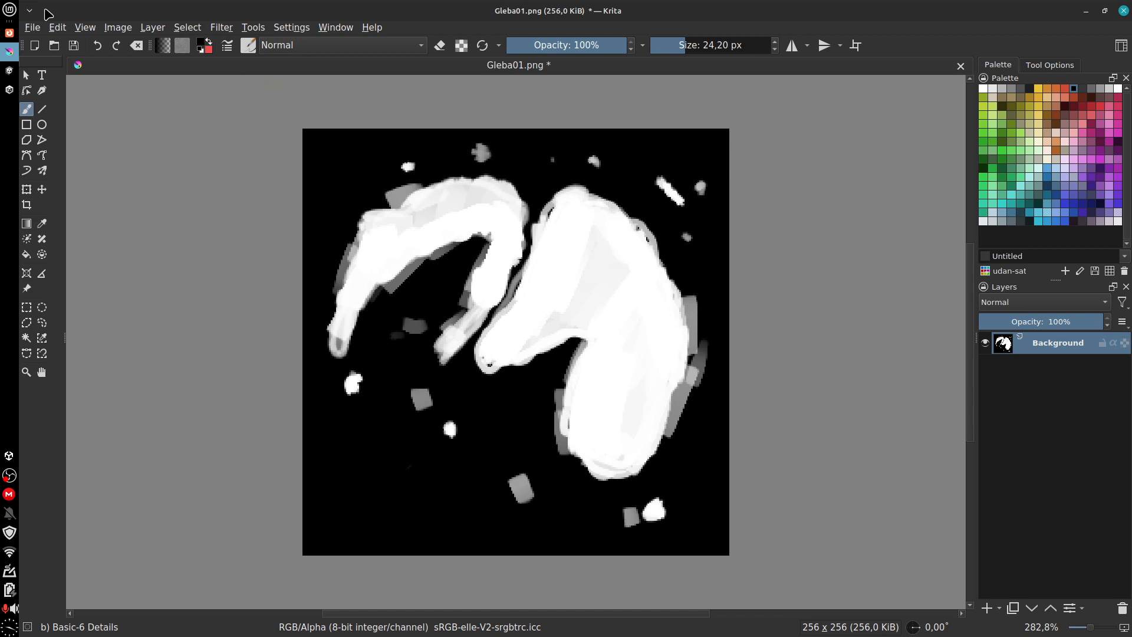
# Step: Save the inverted image under the new name Gleba02.png in the Assets folder, keeping the default PNG options
pyautogui.click(31, 28)
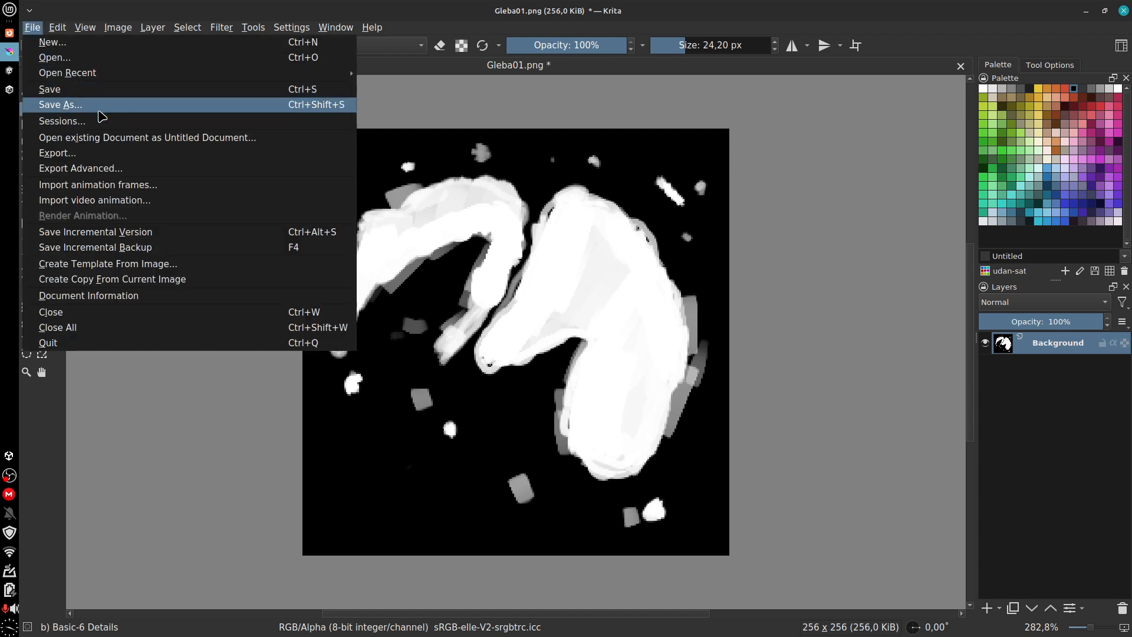
pyautogui.click(100, 110)
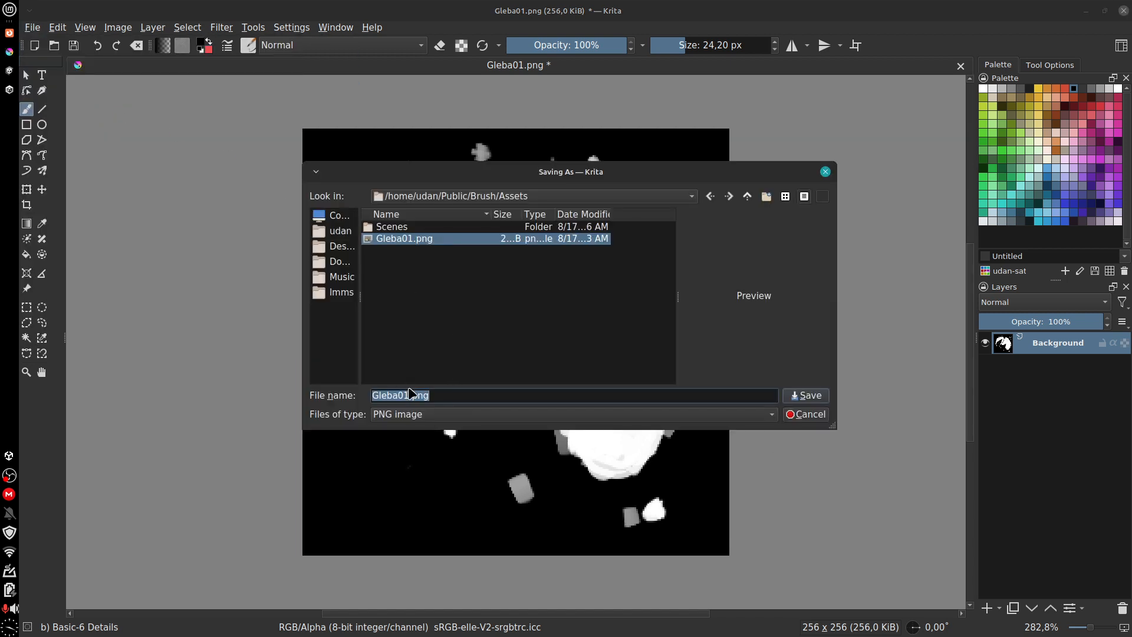
pyautogui.click(412, 396)
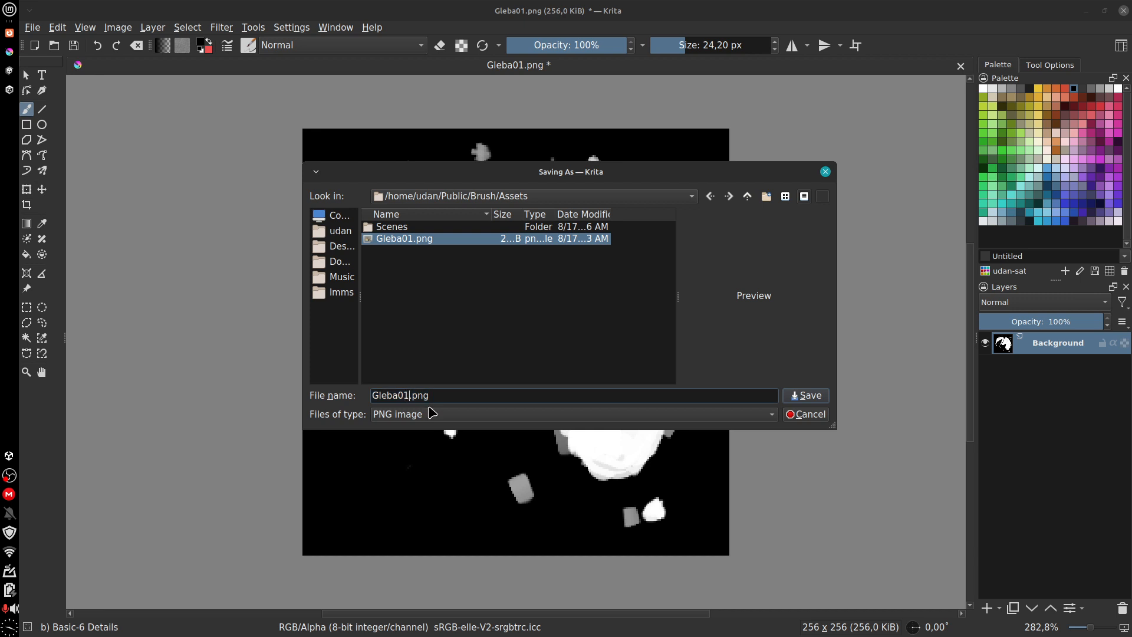
pyautogui.press('BackSpace')
pyautogui.write('2')
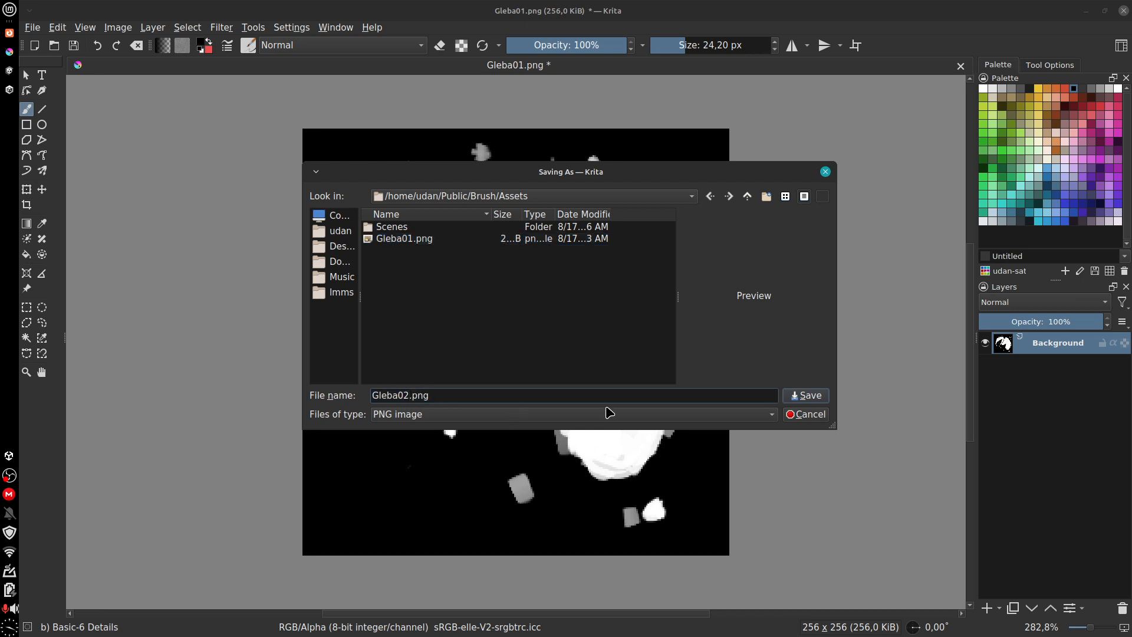
pyautogui.click(806, 397)
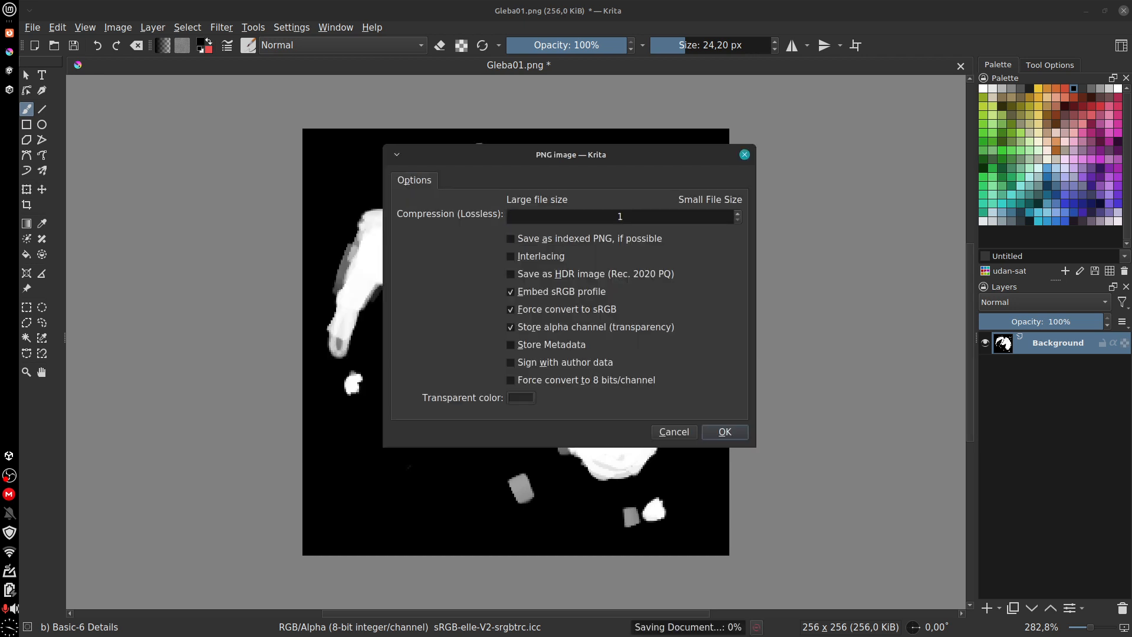
pyautogui.click(727, 432)
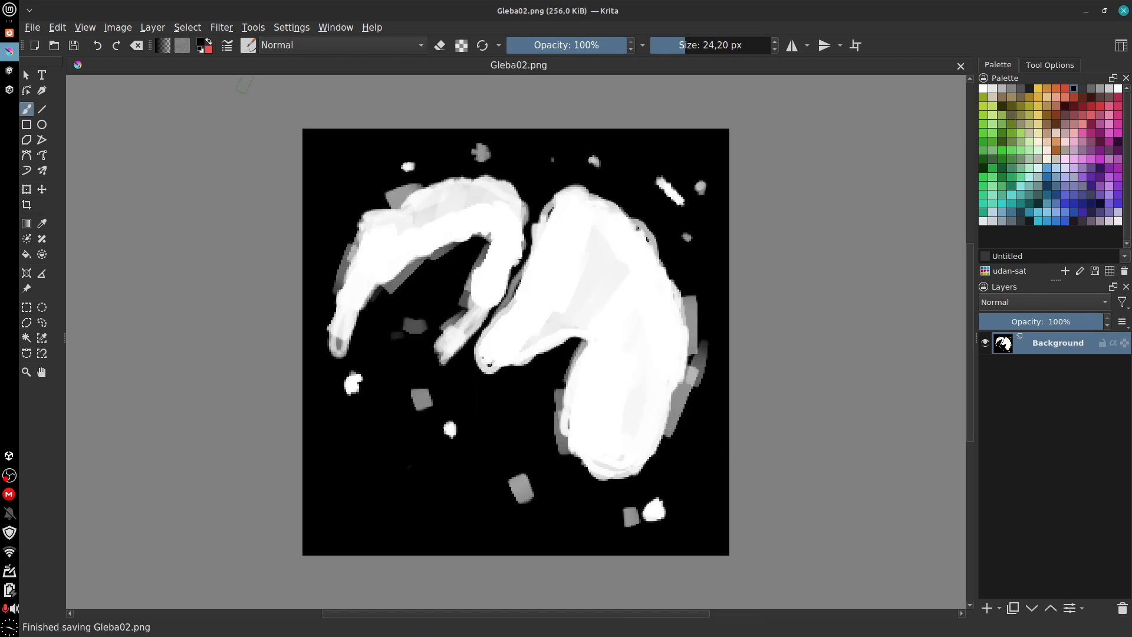
# Step: Switch to the Unity editor and create a new terrain brush from the Gleba02 texture
pyautogui.click(8, 84)
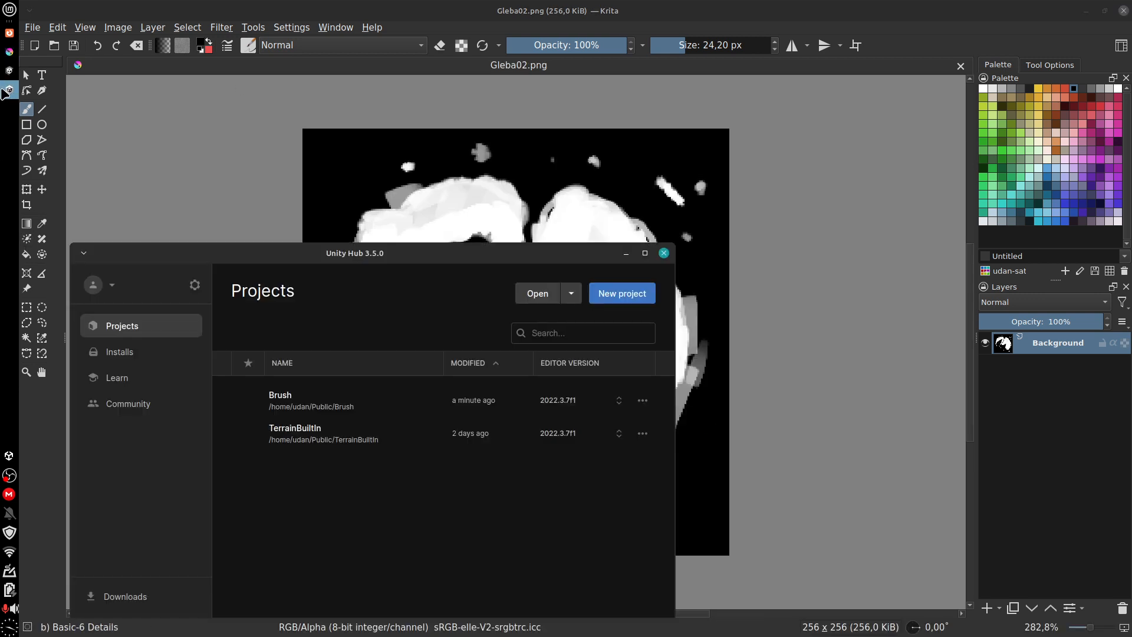
pyautogui.click(9, 74)
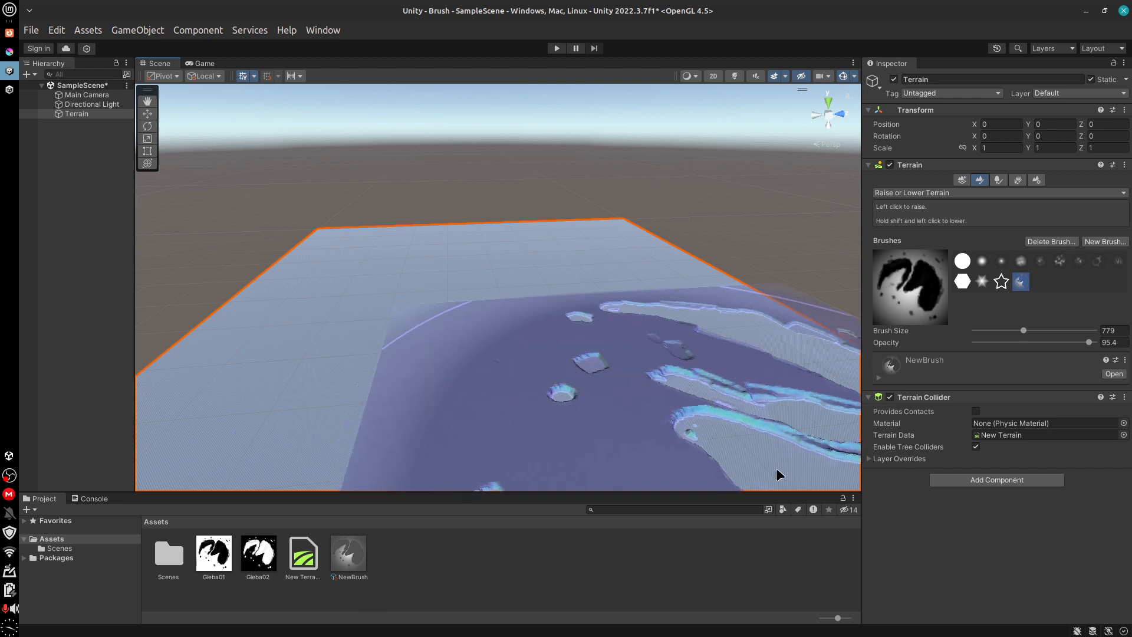
pyautogui.click(1104, 242)
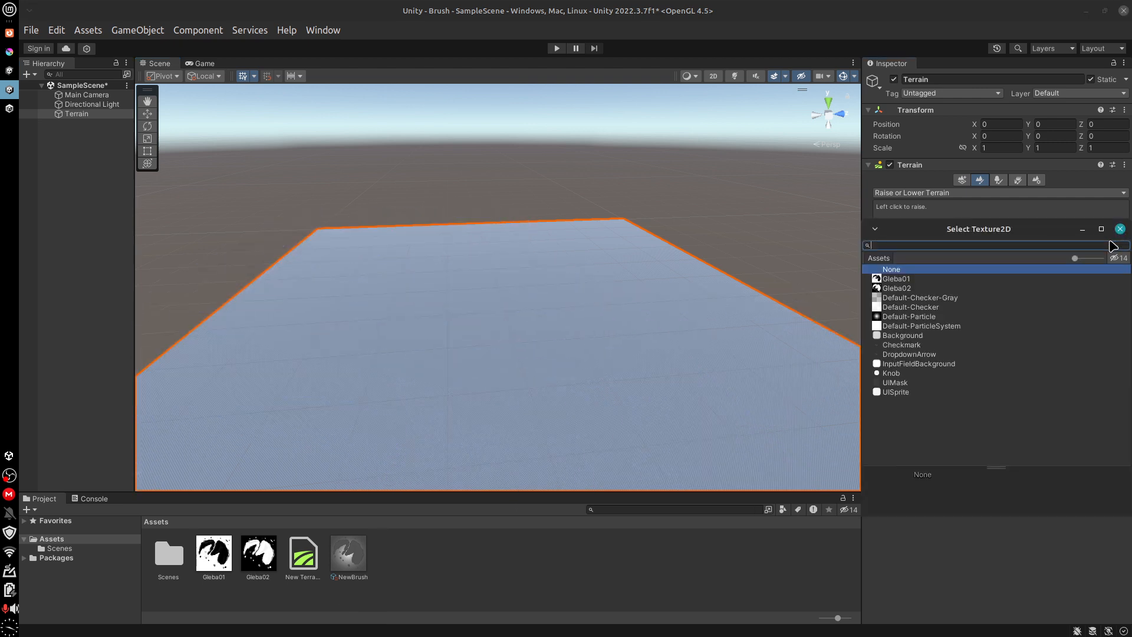
pyautogui.click(890, 288)
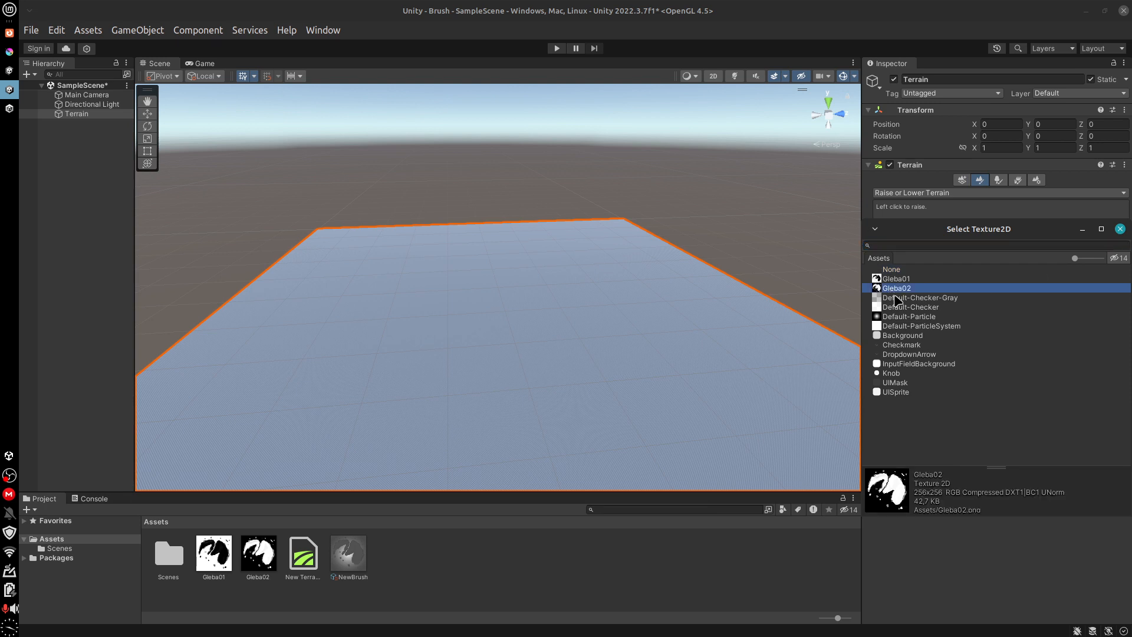
pyautogui.doubleClick(890, 288)
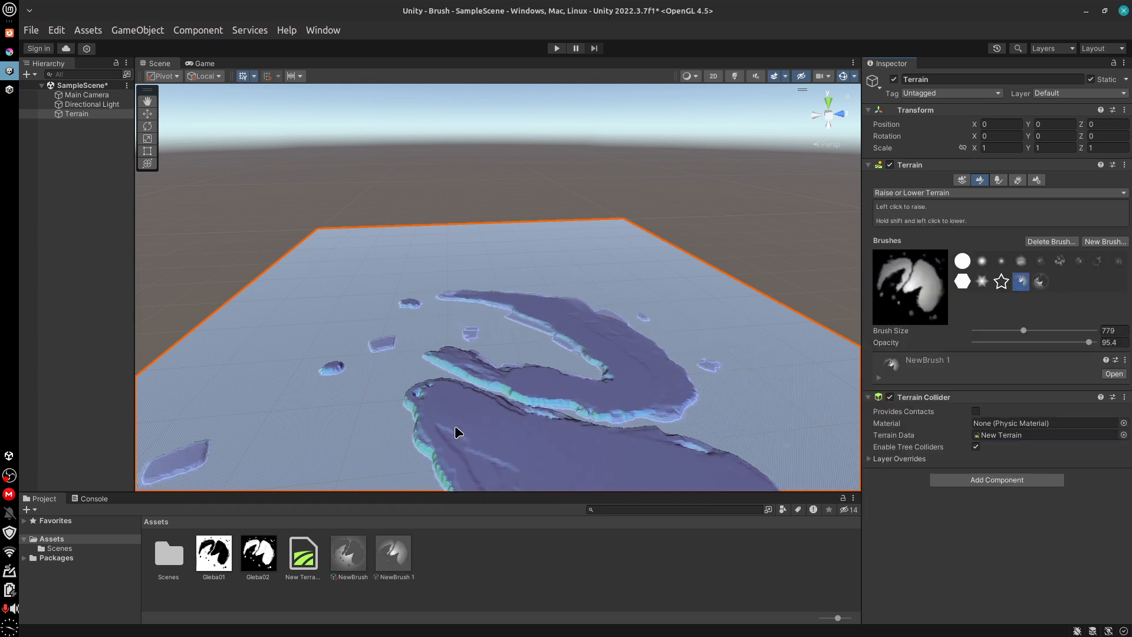
# Step: Raise mountain relief on the terrain by sculpting with the new Gleba02 brush
pyautogui.moveTo(466, 328)
pyautogui.mouseDown()
pyautogui.moveTo(525, 331)
pyautogui.moveTo(508, 336)
pyautogui.moveTo(737, 400)
pyautogui.moveTo(764, 296)
pyautogui.moveTo(590, 331)
pyautogui.moveTo(535, 372)
pyautogui.moveTo(761, 384)
pyautogui.moveTo(746, 359)
pyautogui.moveTo(702, 369)
pyautogui.mouseUp()
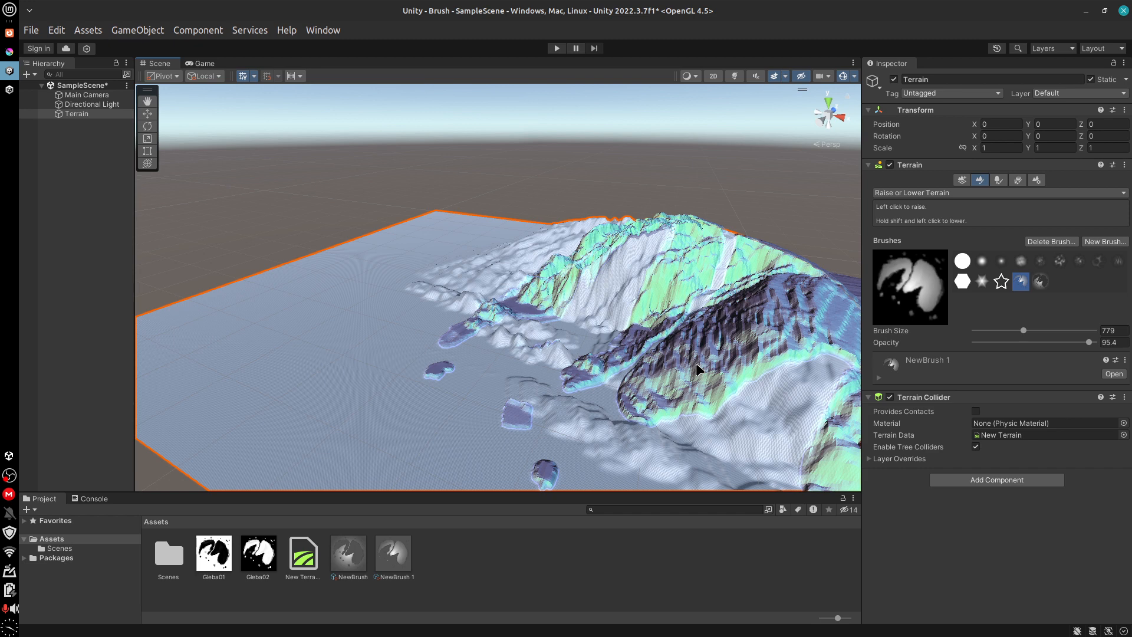
pyautogui.moveTo(698, 370)
pyautogui.mouseDown()
pyautogui.moveTo(649, 285)
pyautogui.moveTo(590, 331)
pyautogui.moveTo(519, 306)
pyautogui.moveTo(469, 327)
pyautogui.mouseUp()
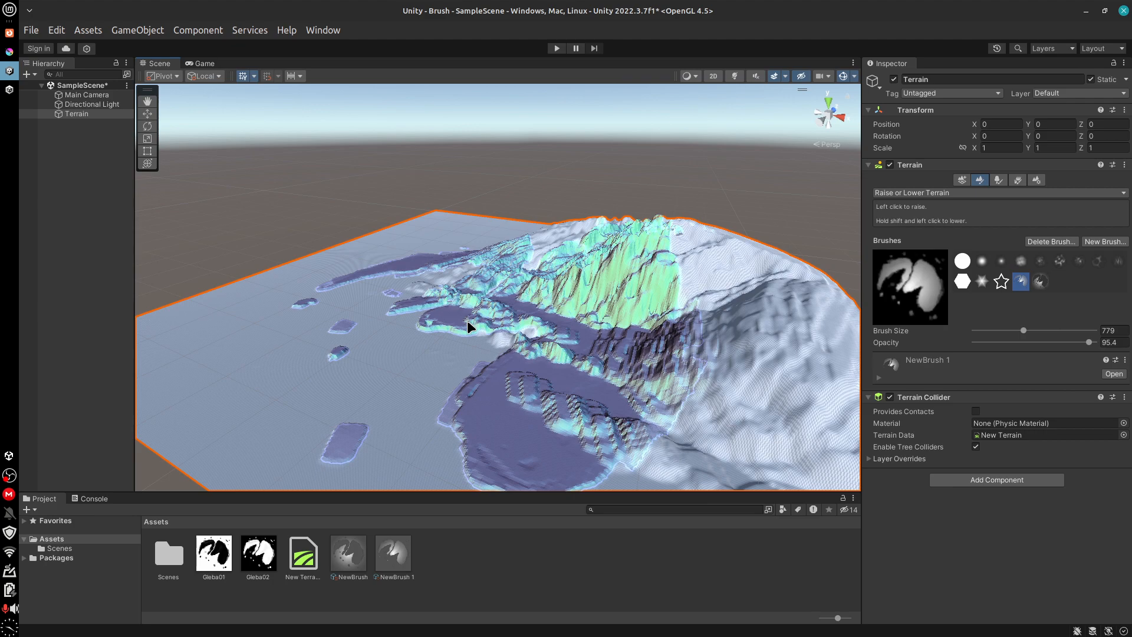
# Step: Switch to Krita and fill the whole Gleba02.png canvas with the black foreground color
pyautogui.click(10, 52)
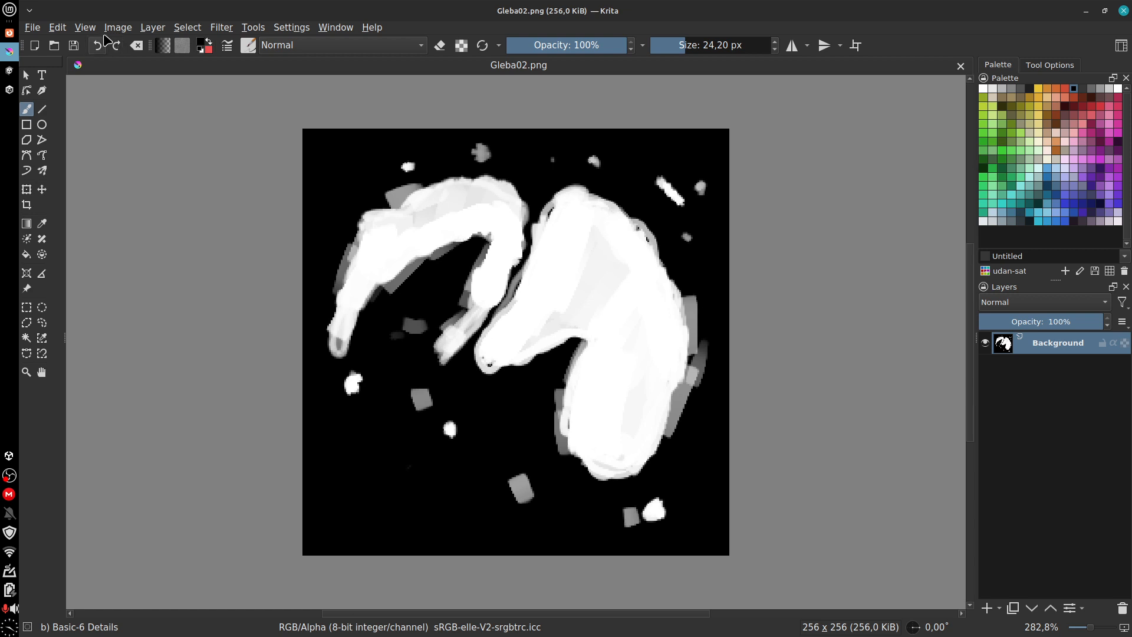
pyautogui.click(58, 28)
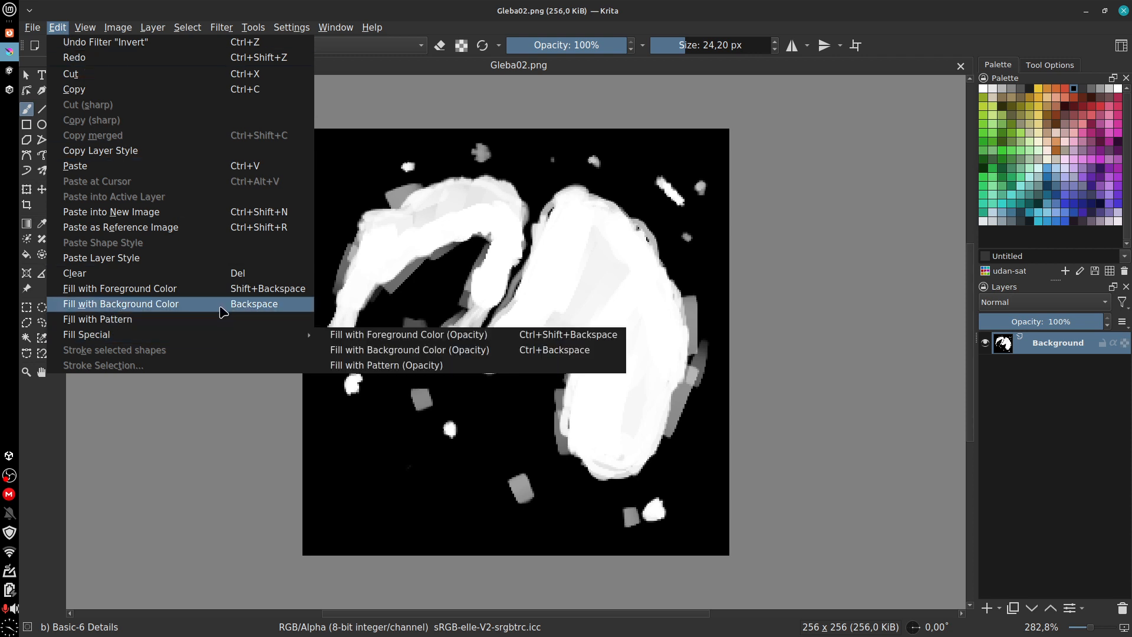
pyautogui.click(207, 290)
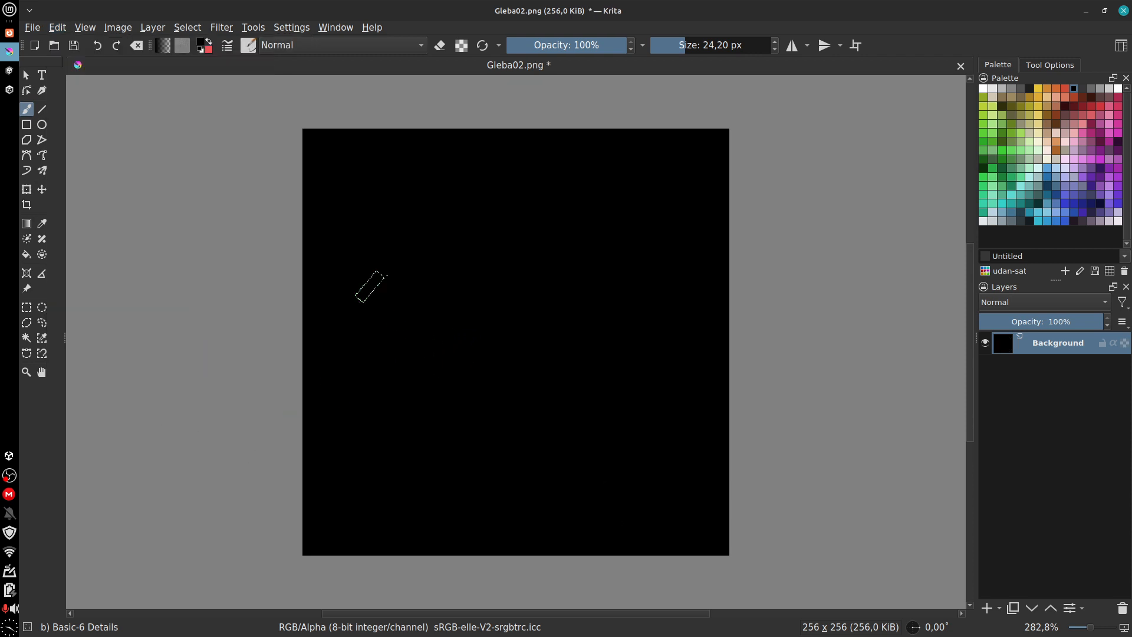
# Step: Set the foreground color to white (#ffffff)
pyautogui.click(202, 44)
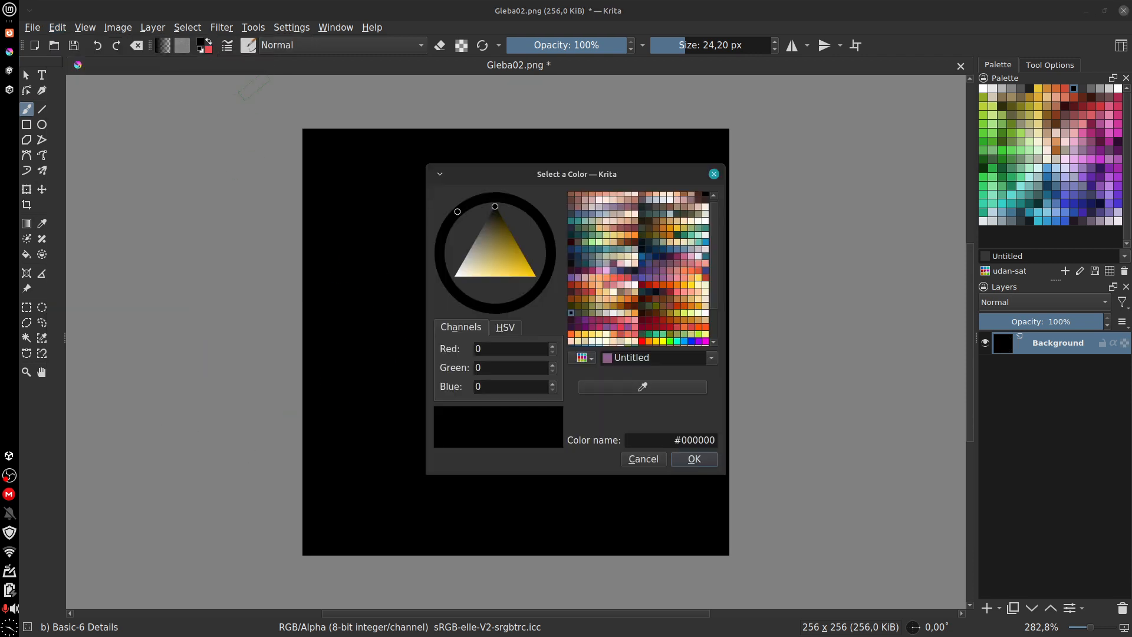
pyautogui.moveTo(471, 255); pyautogui.dragTo(452, 277)
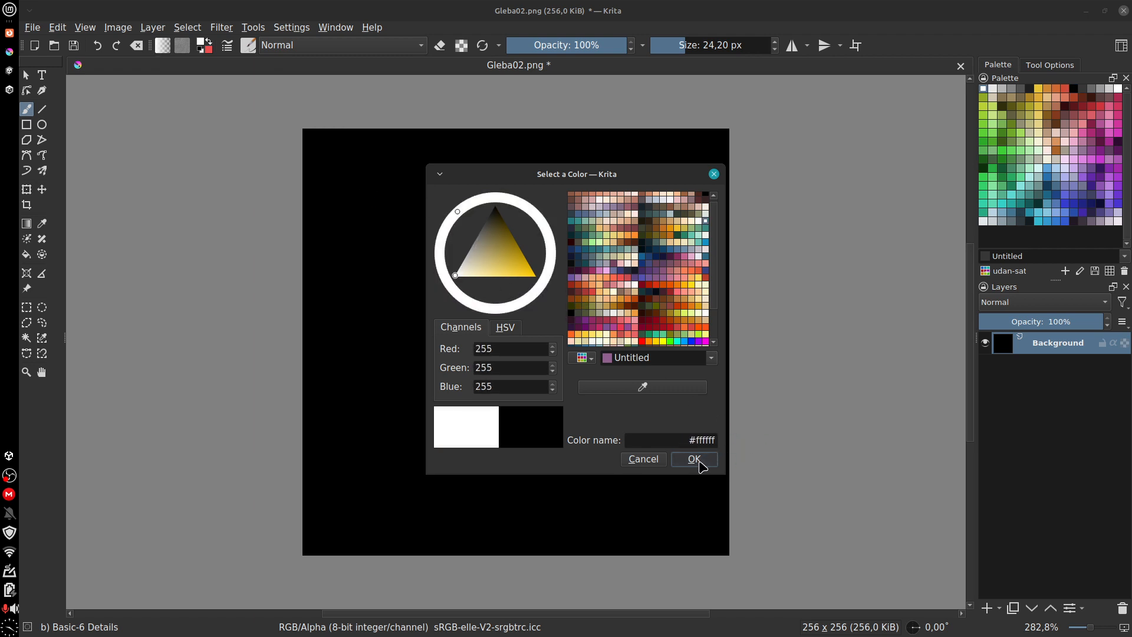
pyautogui.click(694, 459)
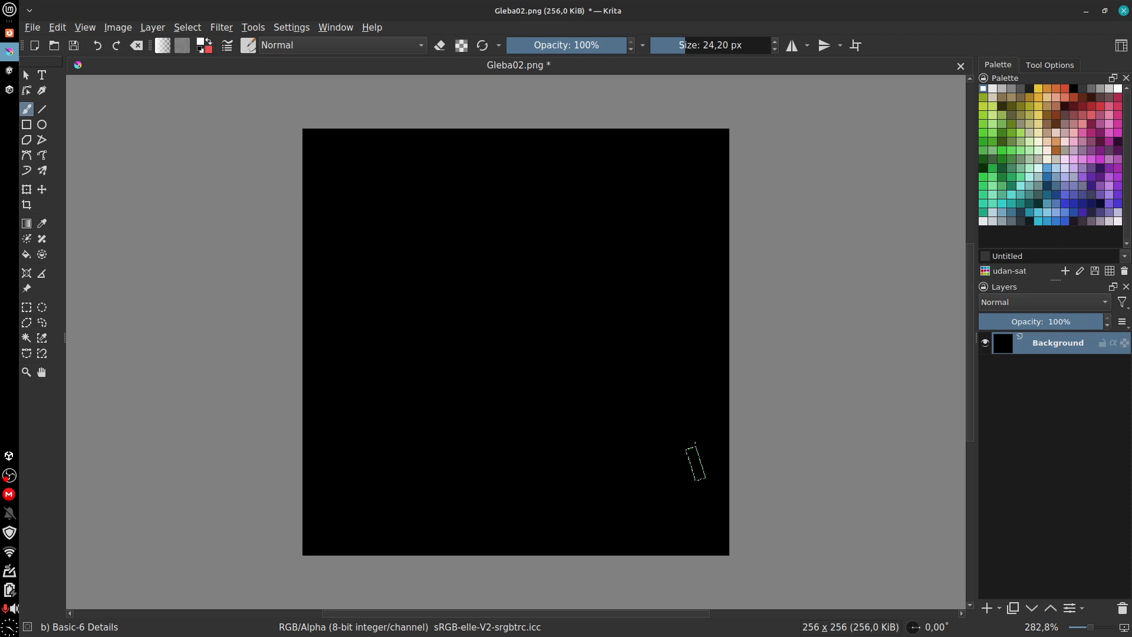
# Step: Try white brush strokes across the middle of the black canvas and undo them all
pyautogui.moveTo(463, 313)
pyautogui.mouseDown()
pyautogui.moveTo(546, 283)
pyautogui.moveTo(543, 440)
pyautogui.mouseUp()
pyautogui.moveTo(584, 381)
pyautogui.mouseDown()
pyautogui.moveTo(508, 354)
pyautogui.moveTo(466, 283)
pyautogui.moveTo(397, 329)
pyautogui.moveTo(479, 345)
pyautogui.moveTo(555, 466)
pyautogui.moveTo(584, 360)
pyautogui.moveTo(506, 369)
pyautogui.moveTo(463, 277)
pyautogui.mouseUp()
pyautogui.hotkey('ctrl', 'z')
pyautogui.hotkey('ctrl', 'z')
pyautogui.hotkey('ctrl', 'z')
pyautogui.hotkey('ctrl', 'z')
pyautogui.hotkey('ctrl', 'z')
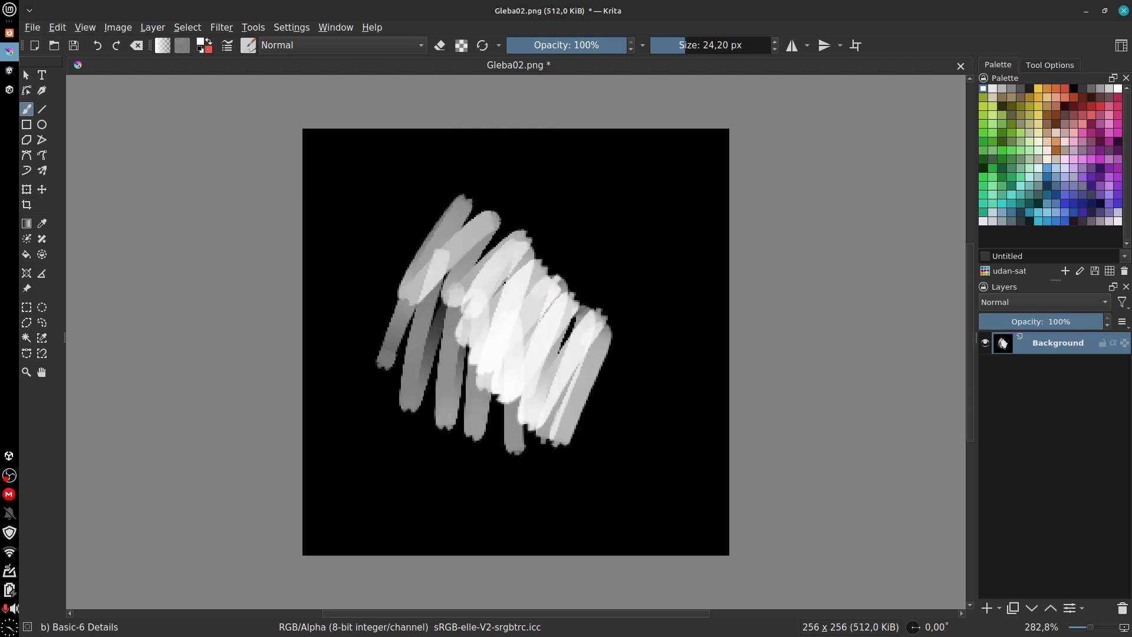
pyautogui.hotkey('ctrl', 'z')
pyautogui.hotkey('ctrl', 'z')
pyautogui.hotkey('ctrl', 'z')
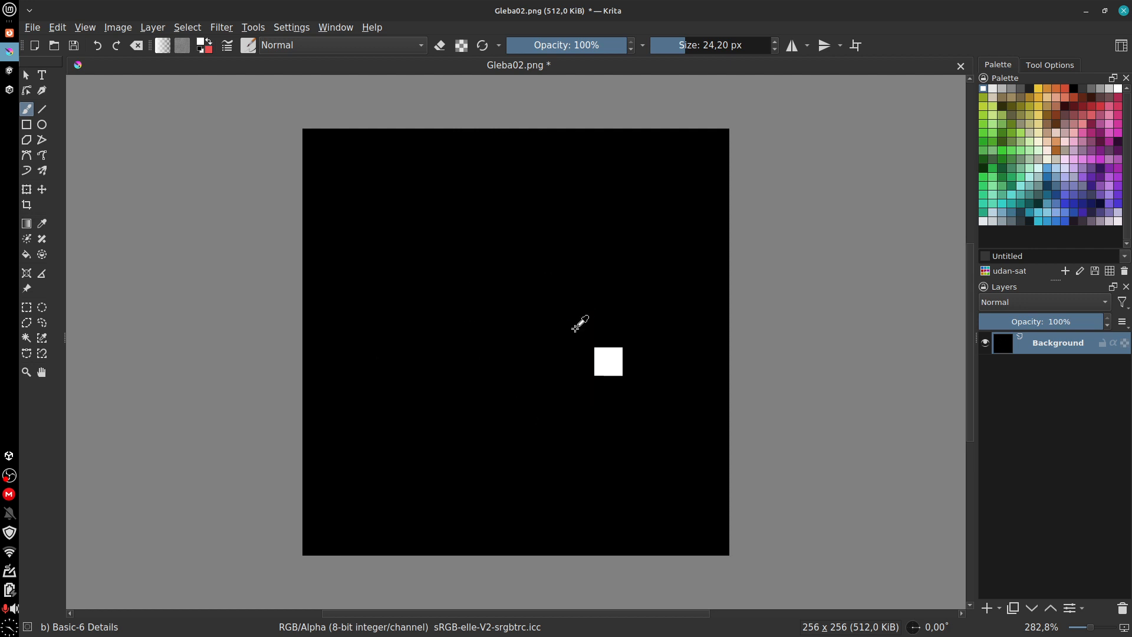
pyautogui.click(227, 45)
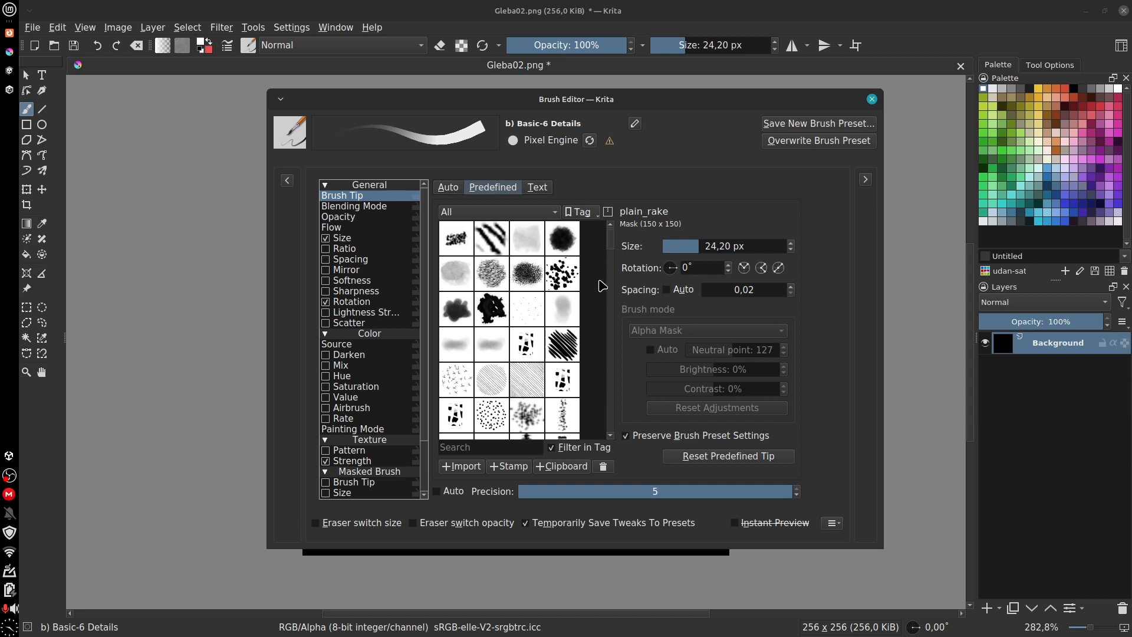
pyautogui.moveTo(557, 302)
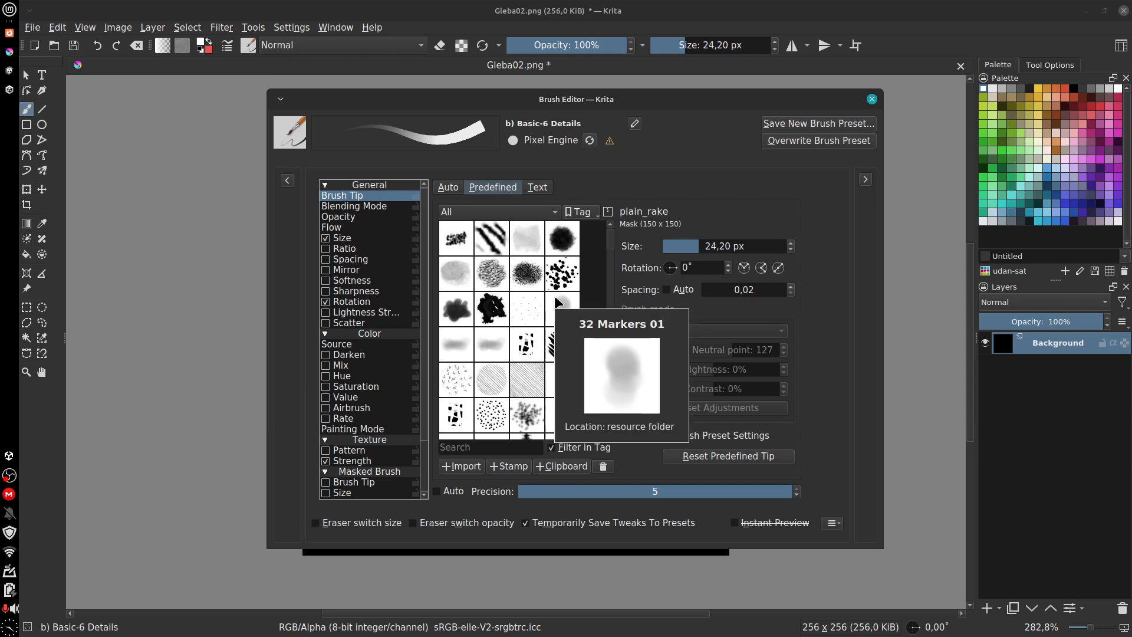
pyautogui.click(871, 100)
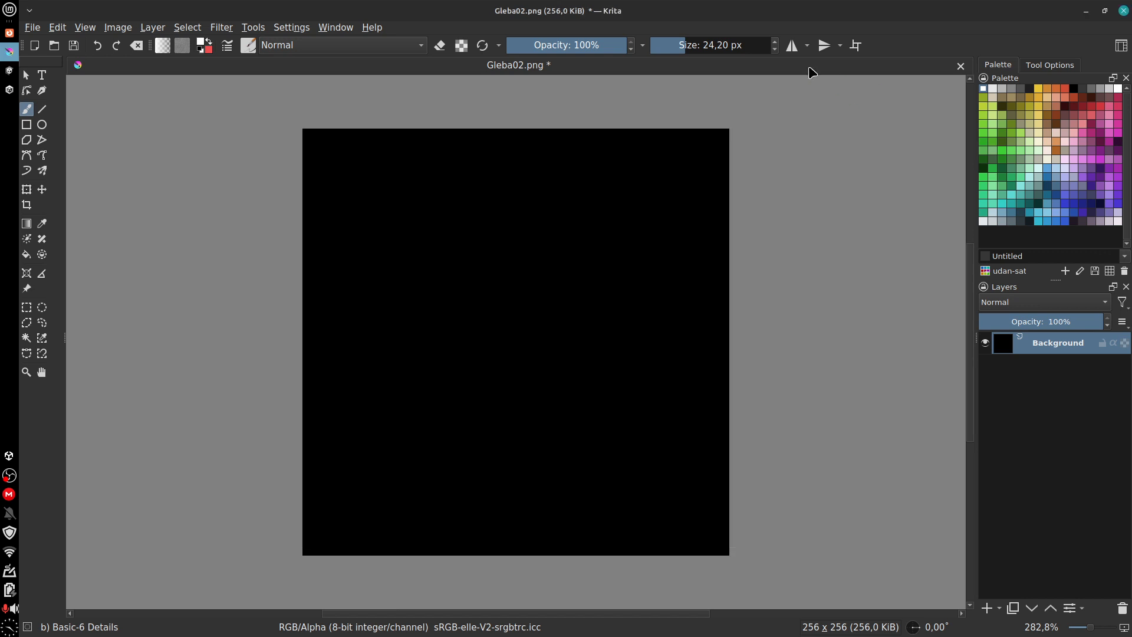
# Step: Import Gleba01.png from the Public/Brush/Assets folder as a predefined brush tip in the Brush Editor
pyautogui.click(229, 45)
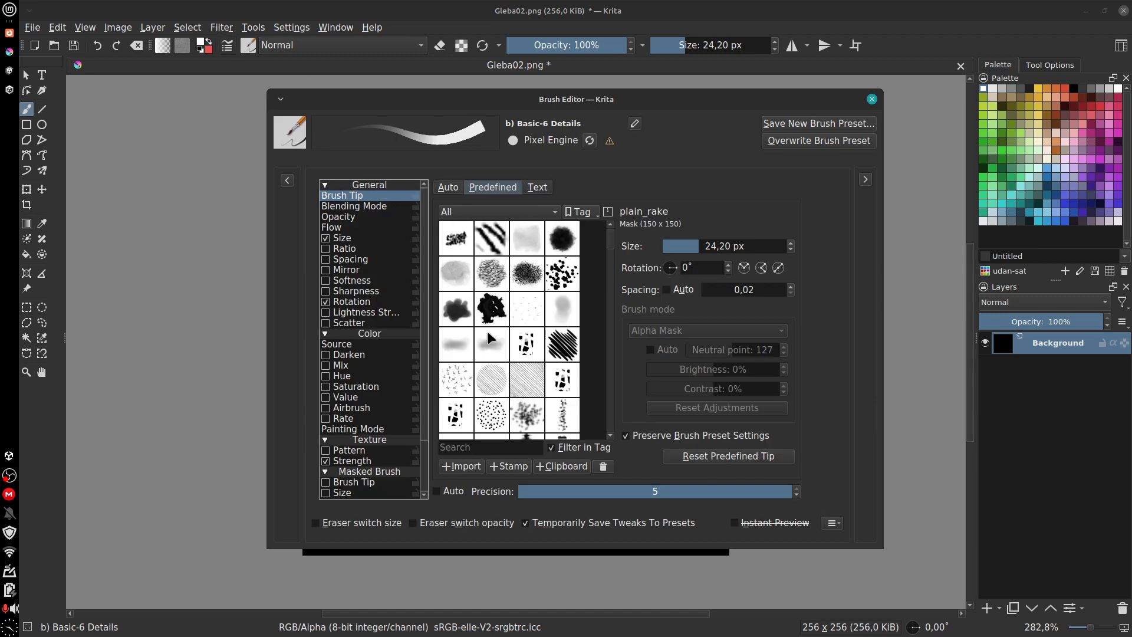
pyautogui.moveTo(510, 382)
pyautogui.moveTo(614, 242)
pyautogui.mouseDown()
pyautogui.moveTo(596, 407)
pyautogui.moveTo(617, 226)
pyautogui.mouseUp()
pyautogui.click(457, 470)
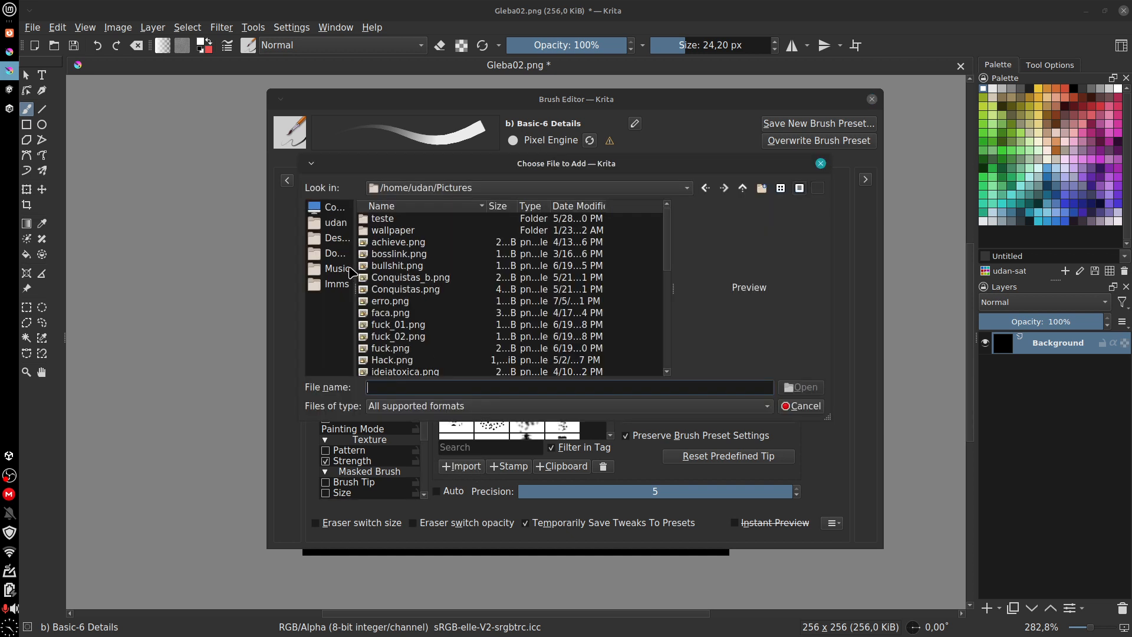
pyautogui.click(340, 227)
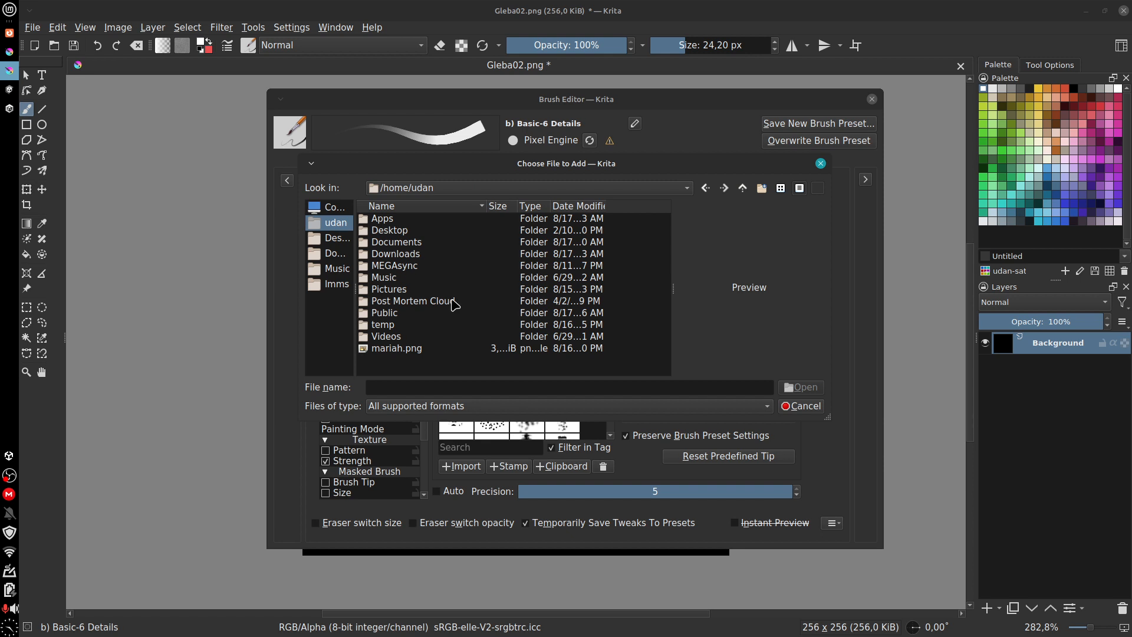
pyautogui.click(397, 317)
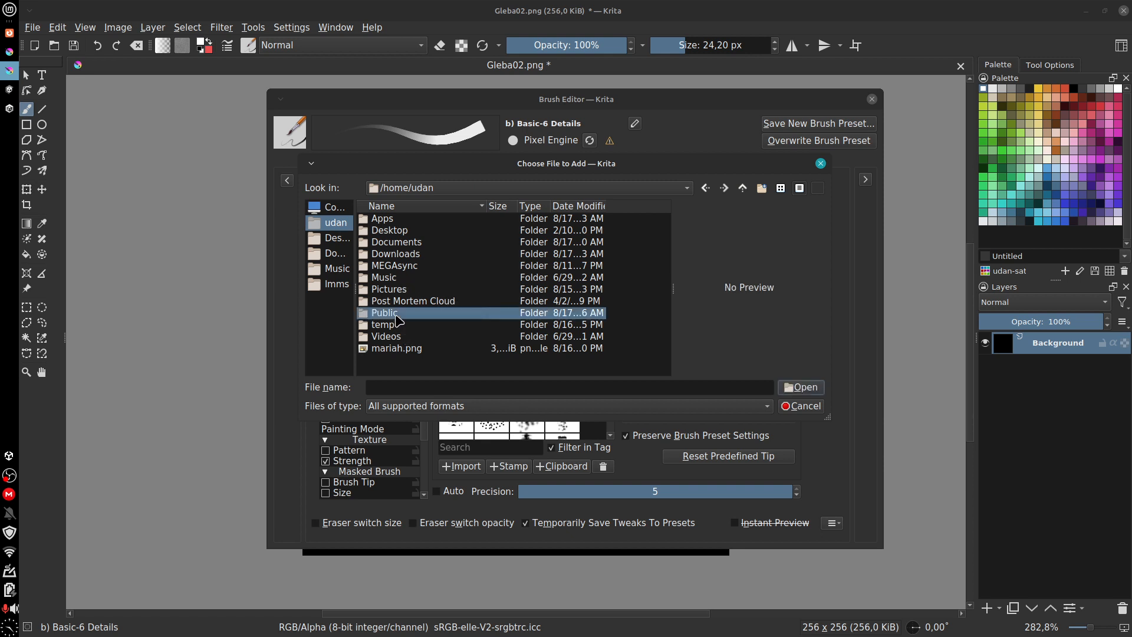
pyautogui.doubleClick(399, 321)
pyautogui.doubleClick(403, 231)
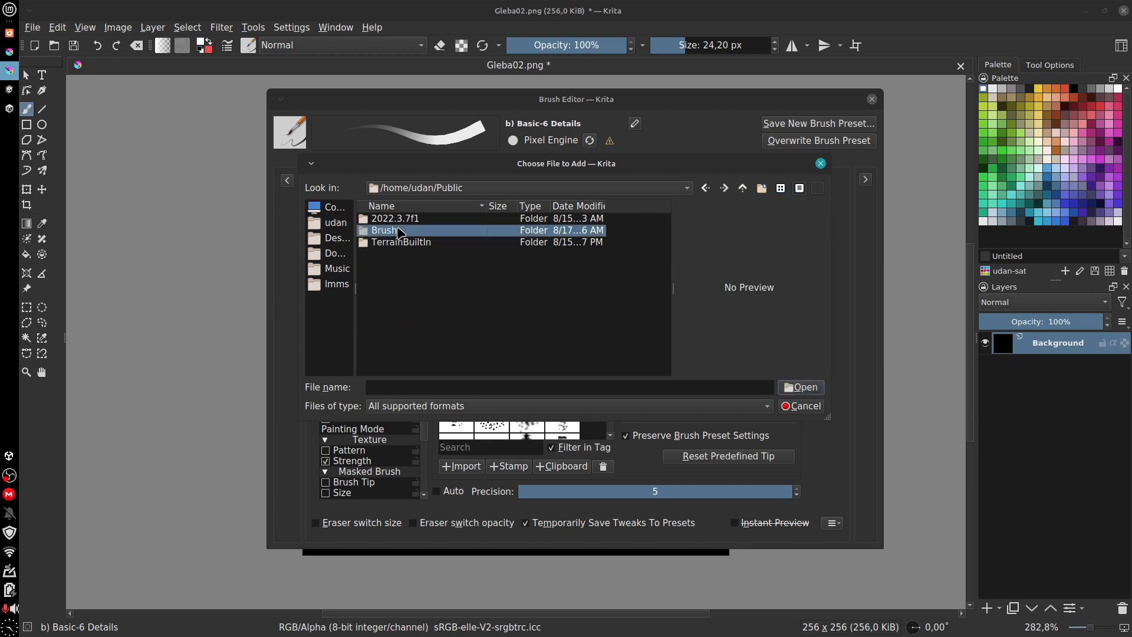
pyautogui.doubleClick(400, 219)
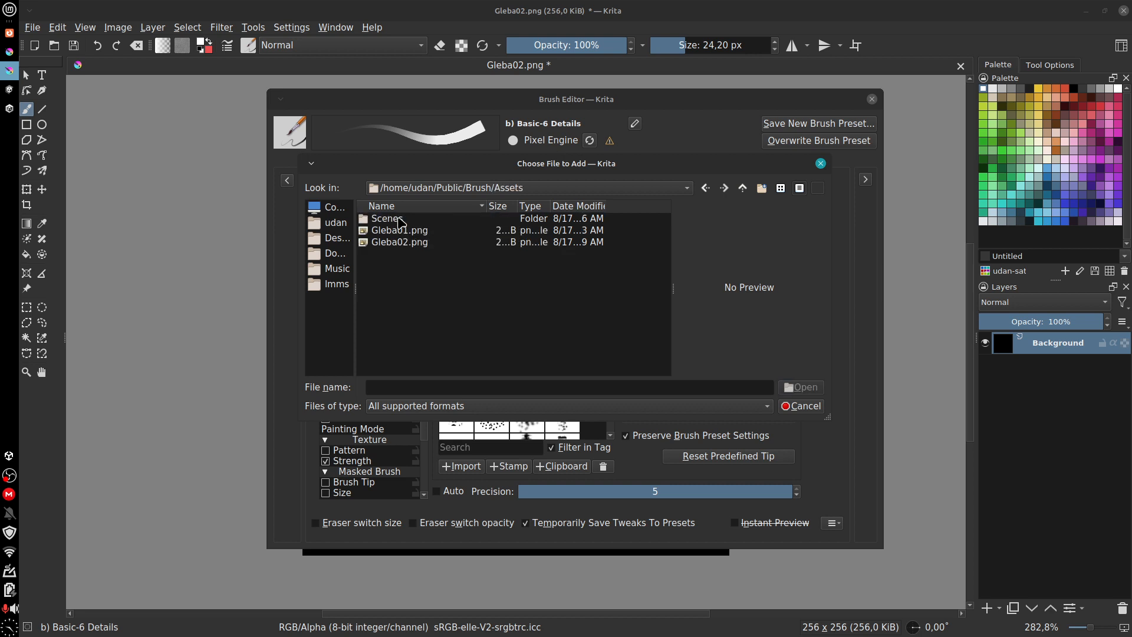
pyautogui.click(416, 231)
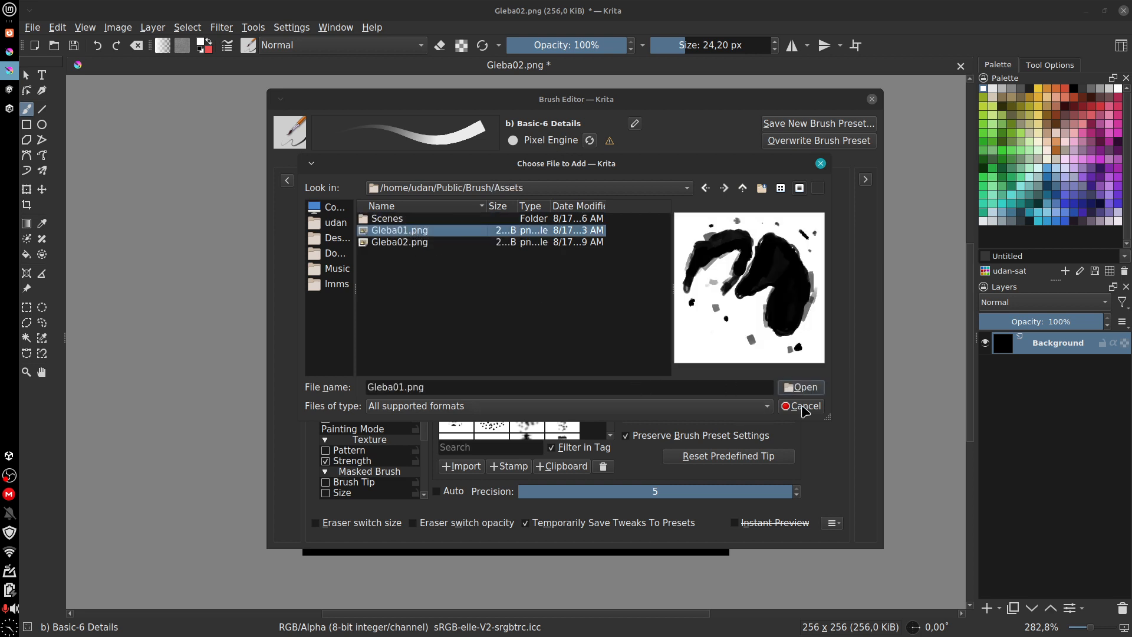
pyautogui.click(803, 388)
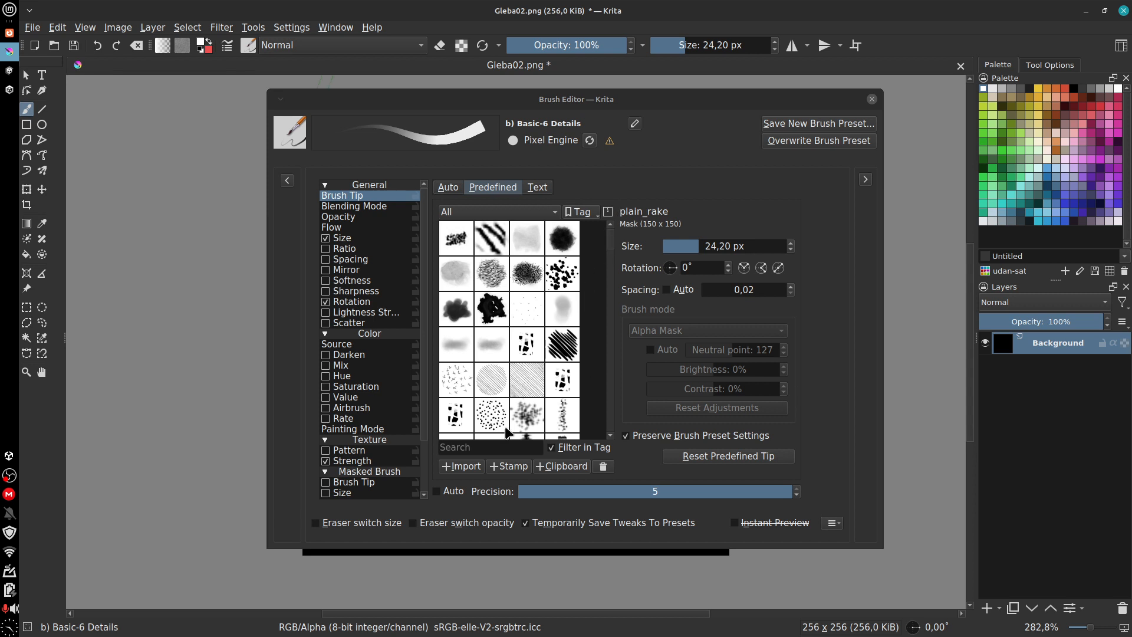
# Step: Search the predefined brush tips for "gl", choose the Gleba01 tip and close the Brush Editor
pyautogui.click(490, 448)
pyautogui.write('gl')
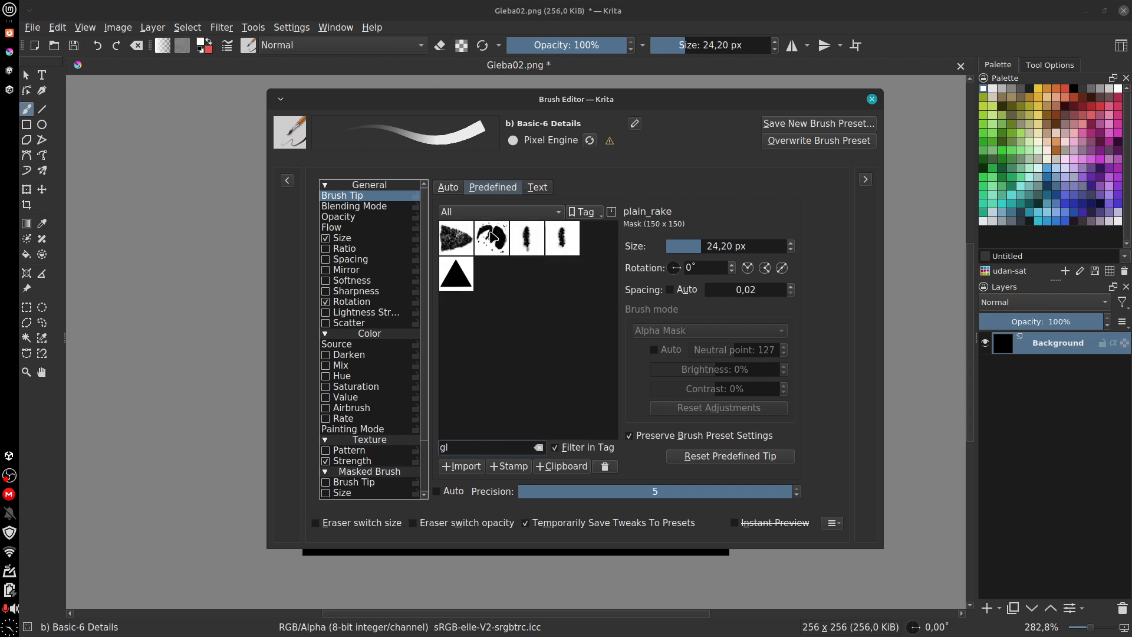
pyautogui.moveTo(494, 236)
pyautogui.click(493, 238)
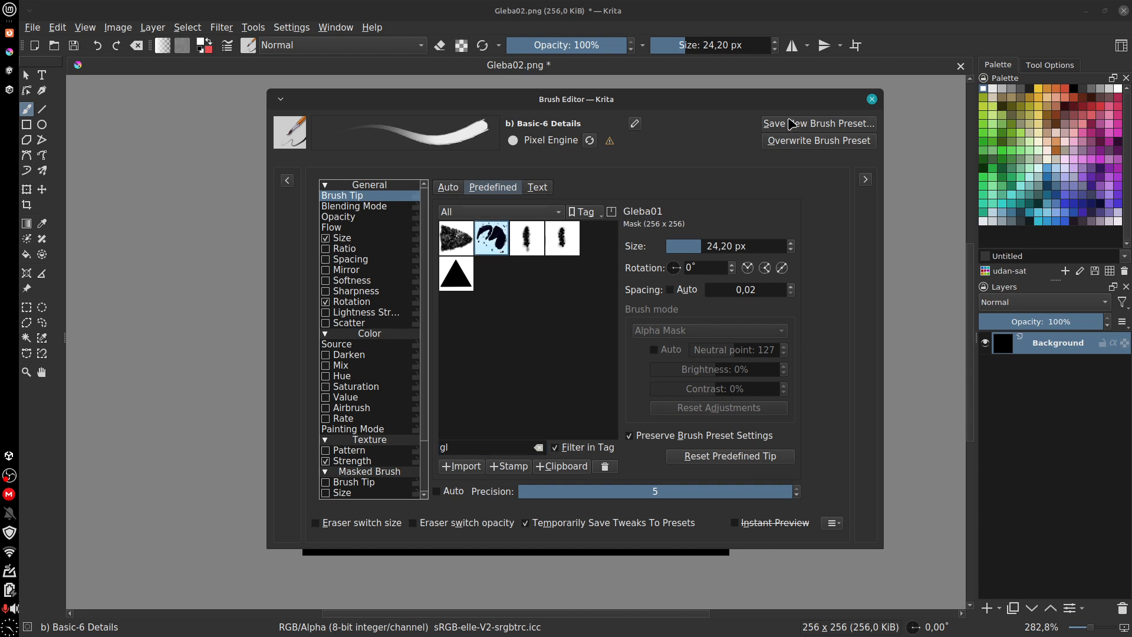
pyautogui.click(872, 99)
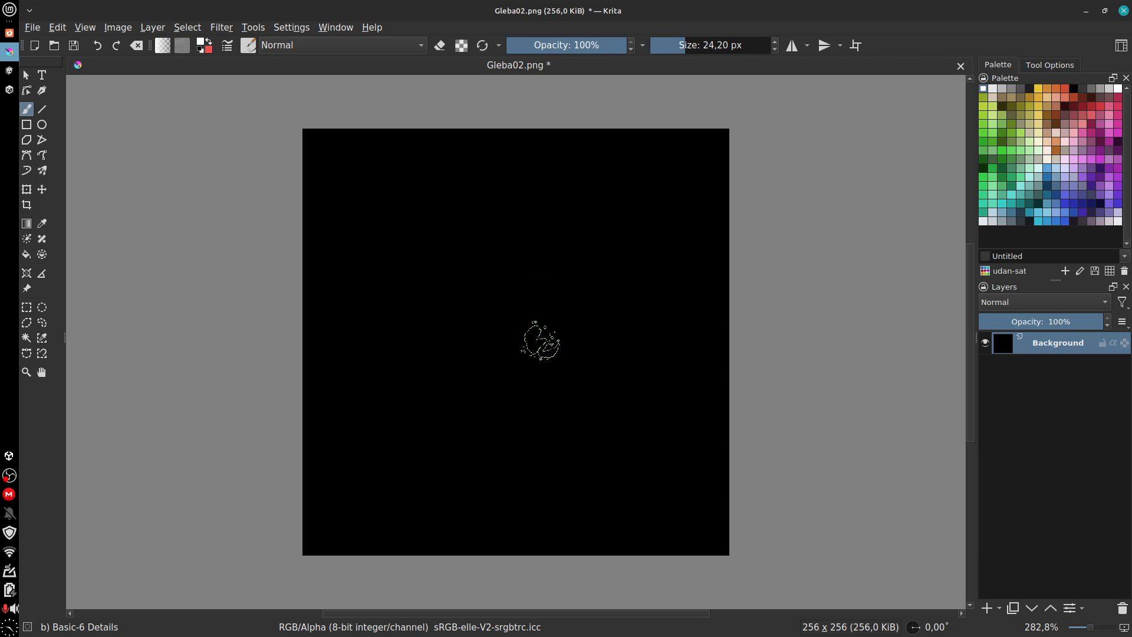
# Step: Enlarge the Gleba01 brush to 165 px
pyautogui.press('[')
pyautogui.press(']')
pyautogui.press(']')
pyautogui.press(']')
pyautogui.press(']')
pyautogui.press(']')
pyautogui.press(']')
pyautogui.press(']')
pyautogui.press(']')
pyautogui.press(']')
pyautogui.press(']')
pyautogui.press(']')
pyautogui.press(']')
pyautogui.press(']')
pyautogui.press(']')
pyautogui.press(']')
pyautogui.press(']')
pyautogui.press(']')
pyautogui.press(']')
pyautogui.press(']')
pyautogui.press(']')
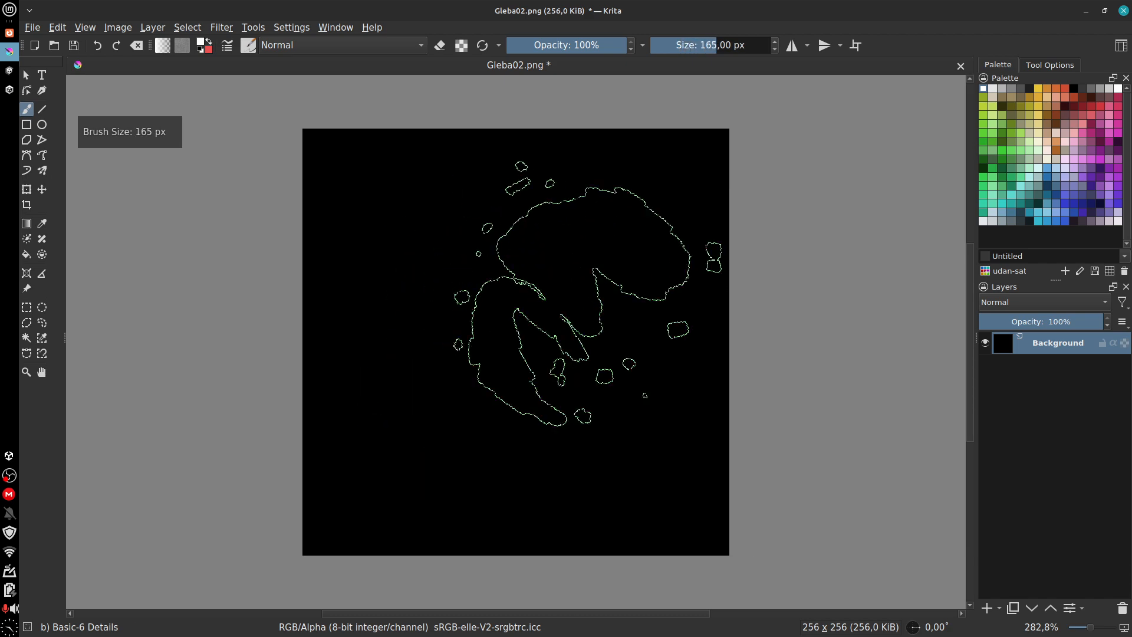
# Step: Try large white Gleba01 strokes and a red one on the canvas, and undo them all back to plain black
pyautogui.moveTo(501, 315)
pyautogui.mouseDown()
pyautogui.moveTo(531, 342)
pyautogui.moveTo(519, 342)
pyautogui.moveTo(552, 330)
pyautogui.moveTo(530, 343)
pyautogui.moveTo(549, 310)
pyautogui.moveTo(505, 303)
pyautogui.moveTo(525, 298)
pyautogui.moveTo(507, 324)
pyautogui.moveTo(478, 303)
pyautogui.moveTo(613, 383)
pyautogui.mouseUp()
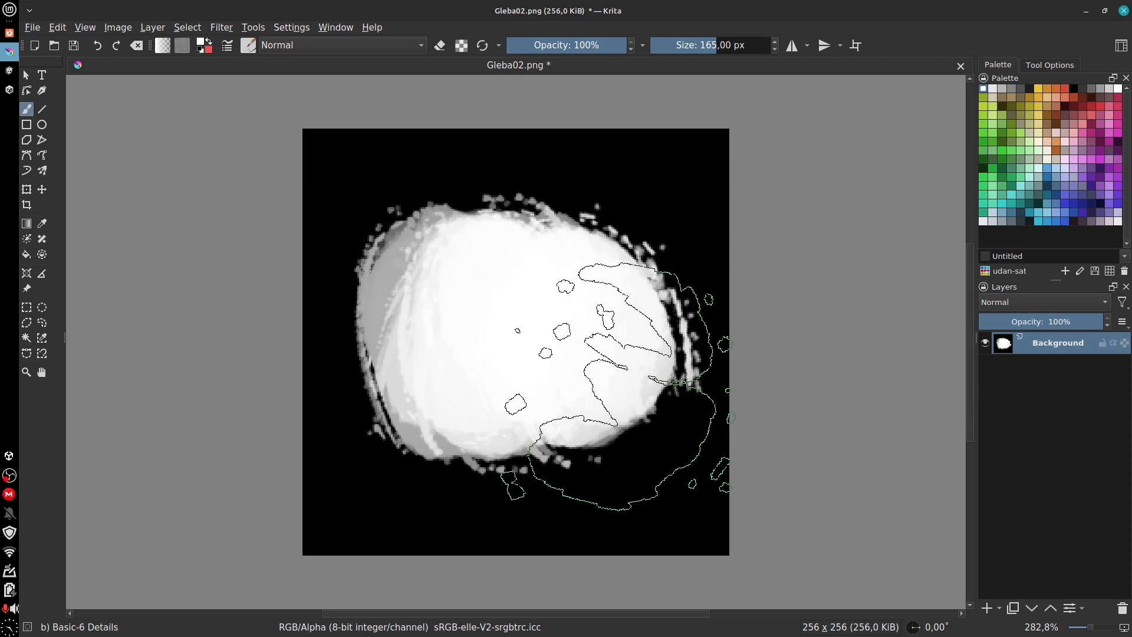
pyautogui.moveTo(613, 384)
pyautogui.mouseDown()
pyautogui.moveTo(501, 248)
pyautogui.moveTo(514, 395)
pyautogui.mouseUp()
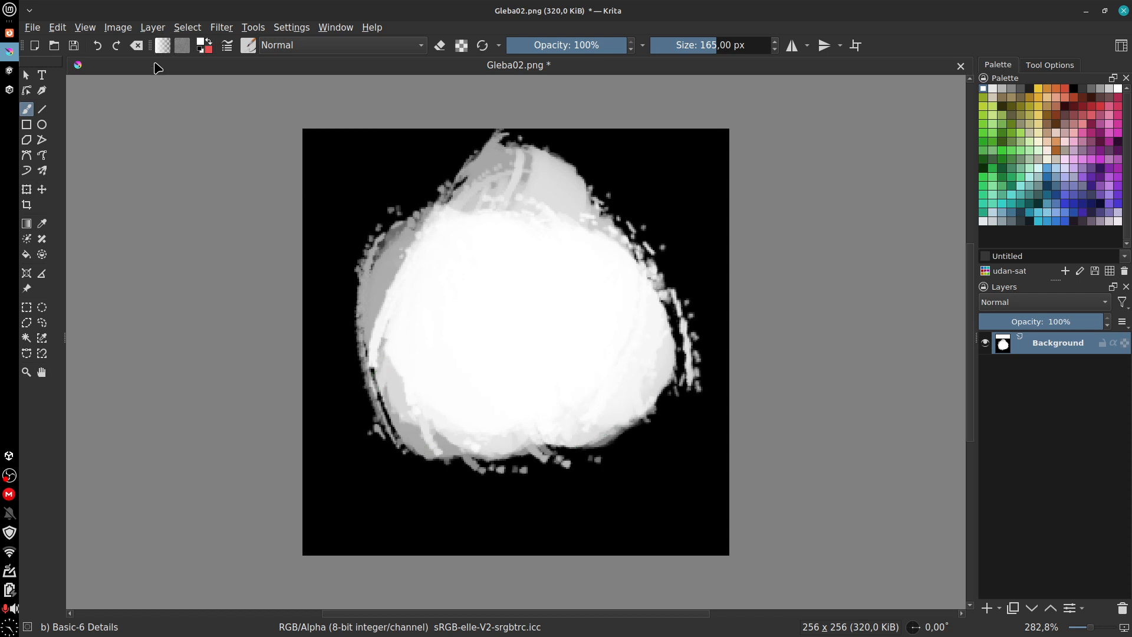
pyautogui.click(1065, 88)
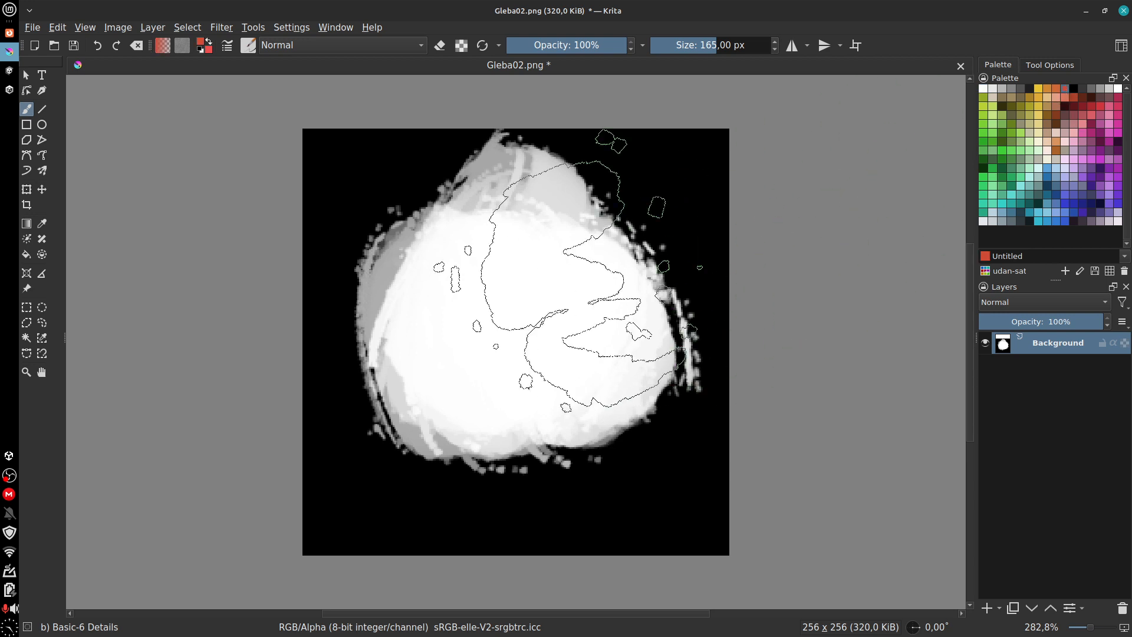
pyautogui.moveTo(583, 284)
pyautogui.mouseDown()
pyautogui.moveTo(566, 331)
pyautogui.moveTo(484, 330)
pyautogui.mouseUp()
pyautogui.hotkey('ctrl', 'z')
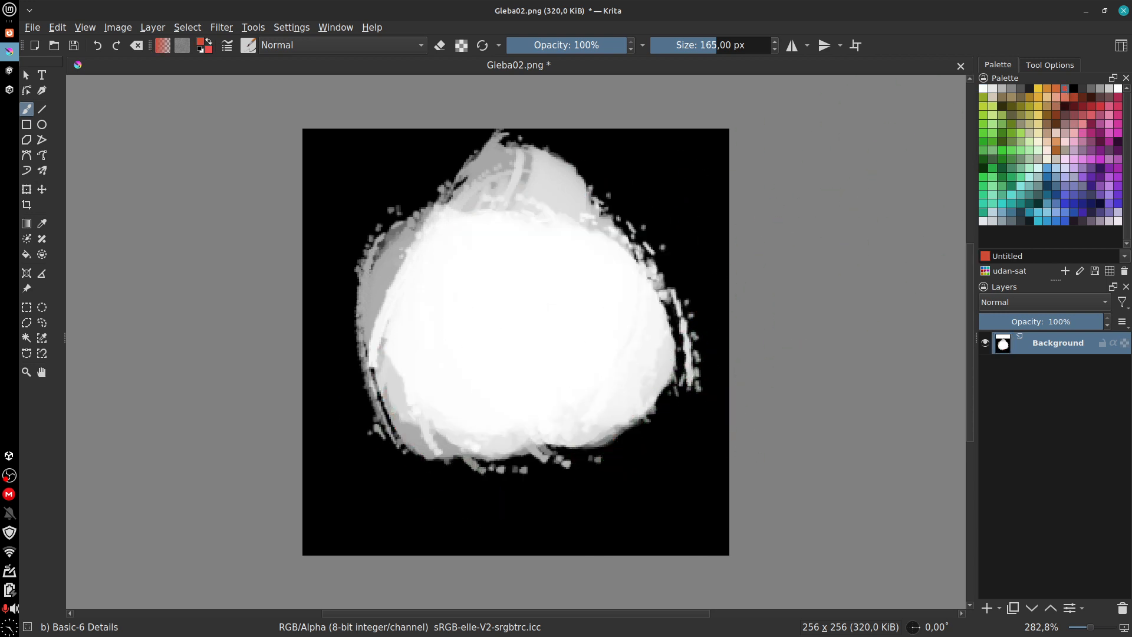
pyautogui.hotkey('ctrl', 'z')
pyautogui.hotkey('ctrl', 'z')
pyautogui.hotkey('ctrl', 'z')
pyautogui.hotkey('ctrl', 'z')
pyautogui.hotkey('ctrl', 'z')
pyautogui.hotkey('ctrl', 'z')
pyautogui.hotkey('ctrl', 'z')
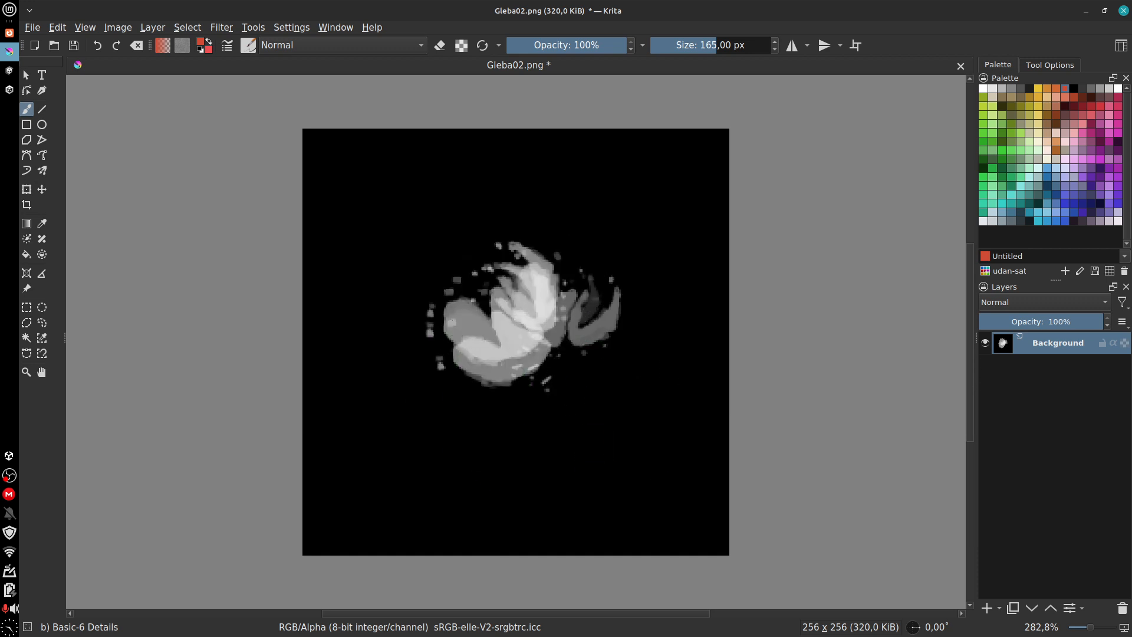
pyautogui.hotkey('ctrl', 'z')
pyautogui.hotkey('ctrl', 'z')
pyautogui.hotkey('ctrl', 'z')
pyautogui.hotkey('ctrl', 'z')
pyautogui.hotkey('ctrl', 'z')
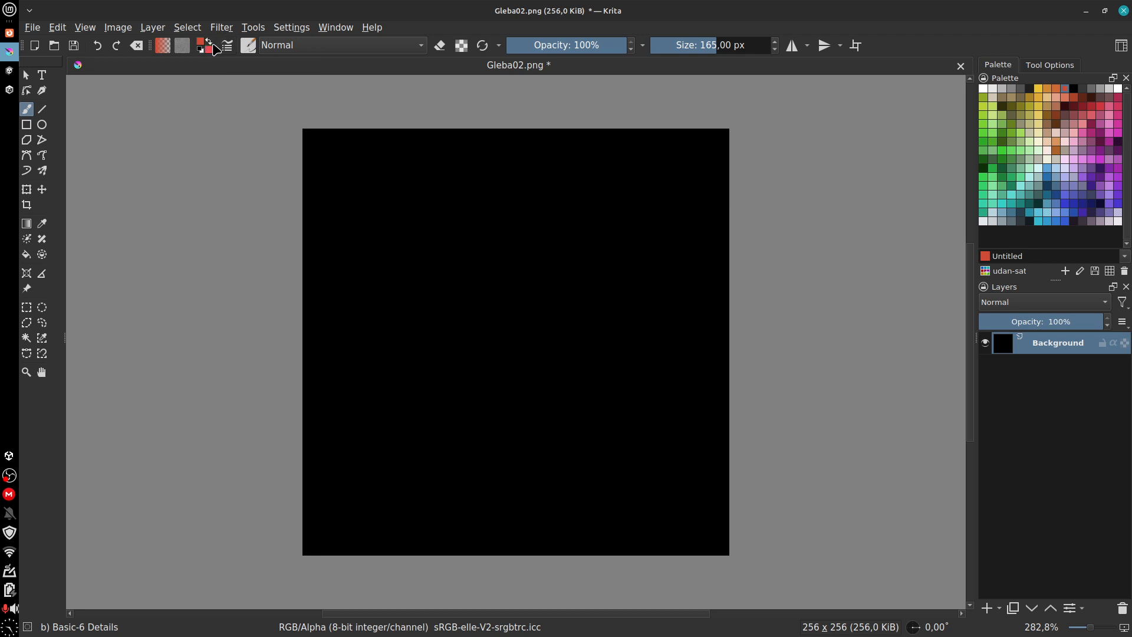
# Step: Clear the brush tip search in the Brush Editor, look through the full set of predefined tips and close the editor
pyautogui.click(230, 50)
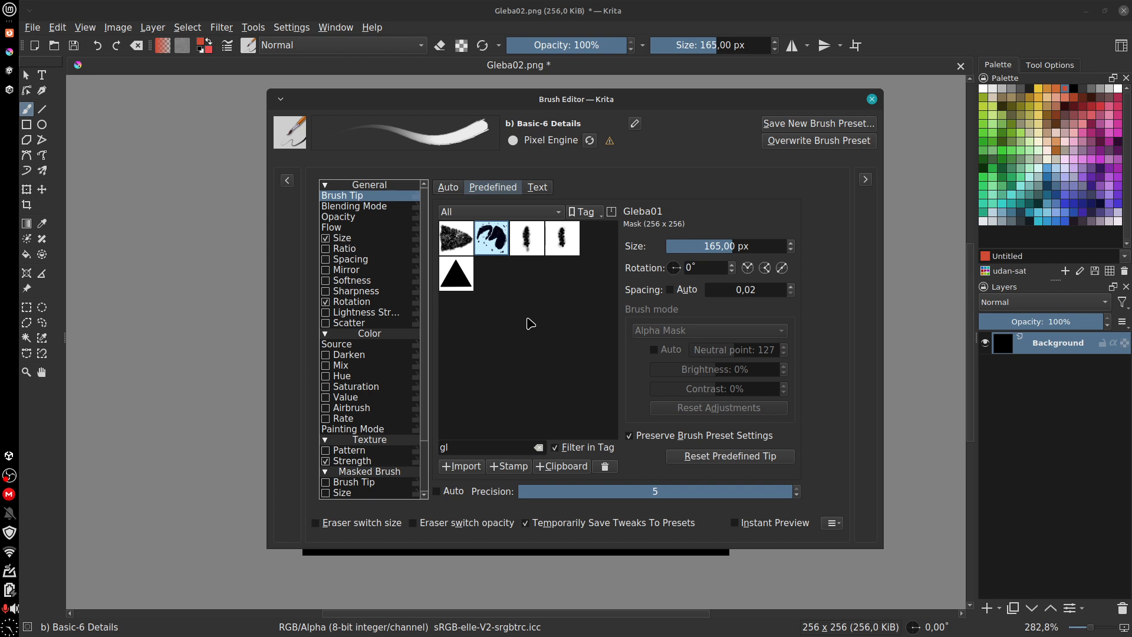
pyautogui.click(471, 449)
pyautogui.press('BackSpace')
pyautogui.press('BackSpace')
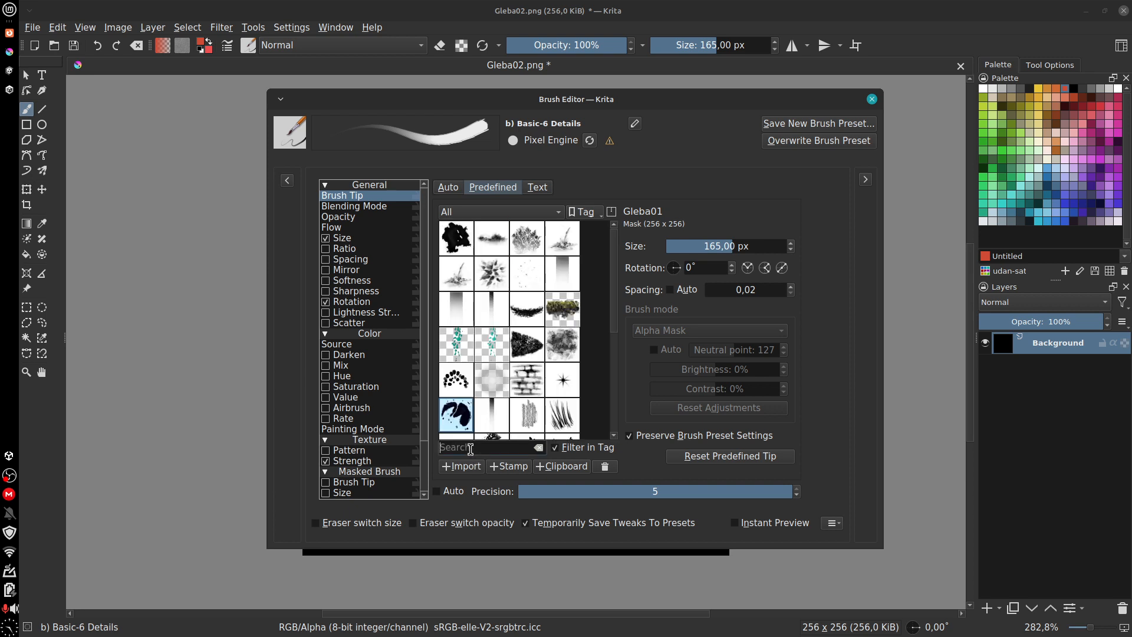
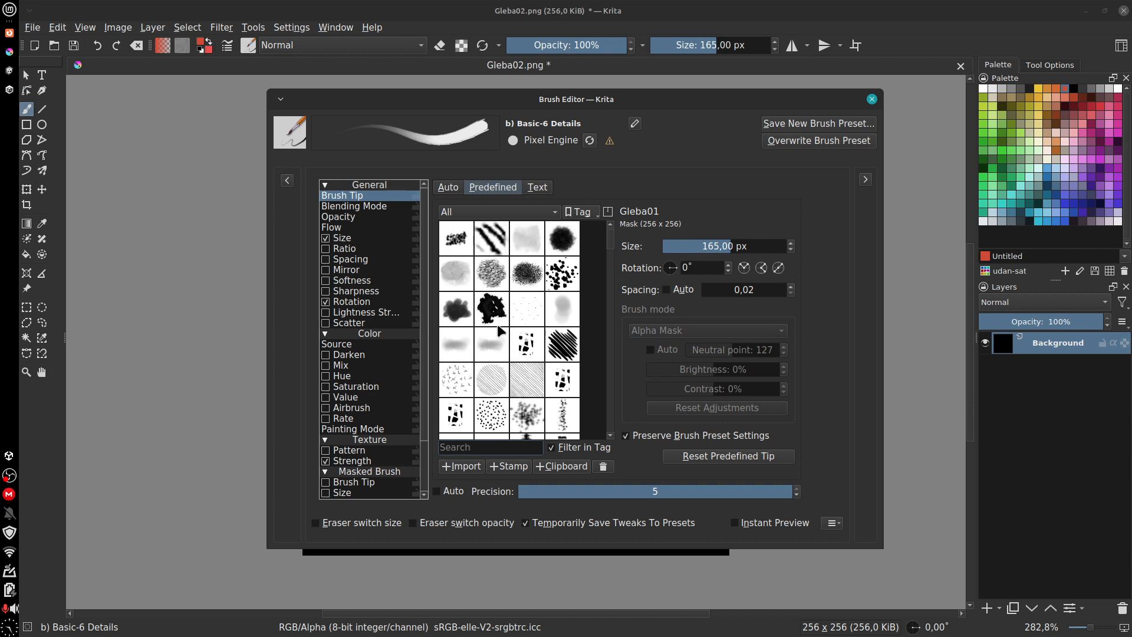
pyautogui.moveTo(497, 324)
pyautogui.click(872, 100)
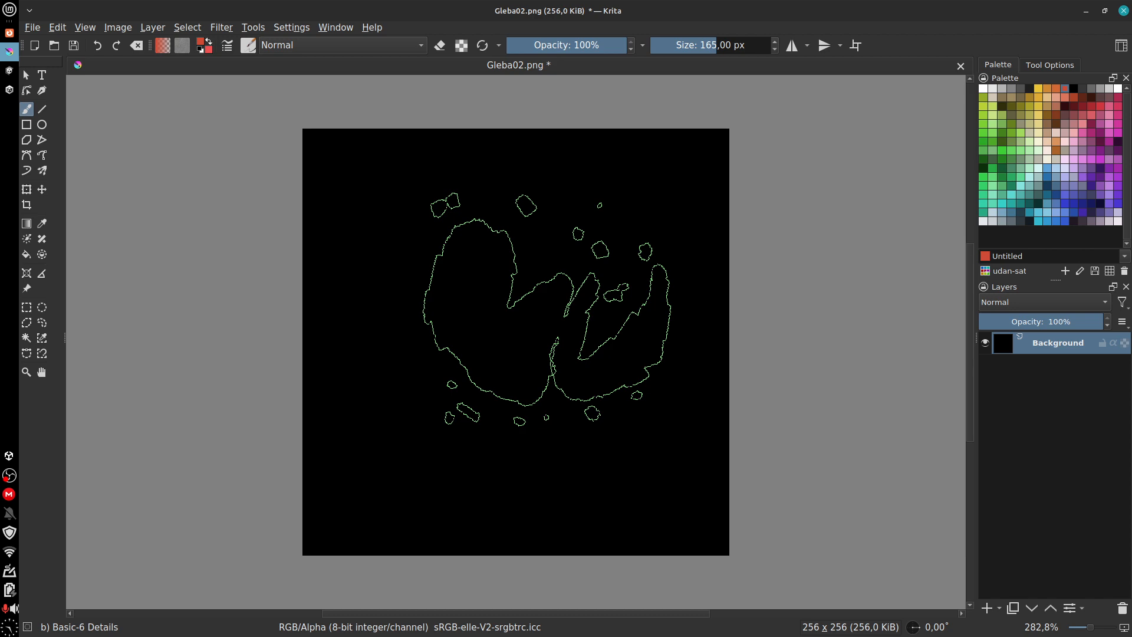
# Step: Try a red stroke and, after setting the foreground color back to white, a white stroke, undoing each one
pyautogui.click(485, 292)
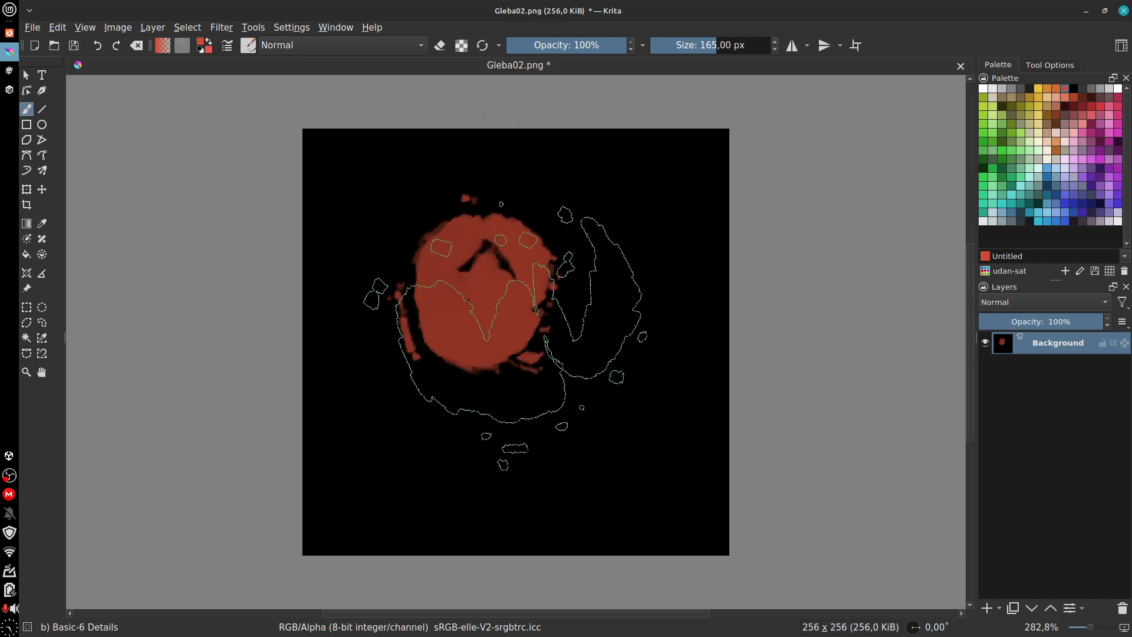
pyautogui.hotkey('ctrl', 'z')
pyautogui.click(984, 89)
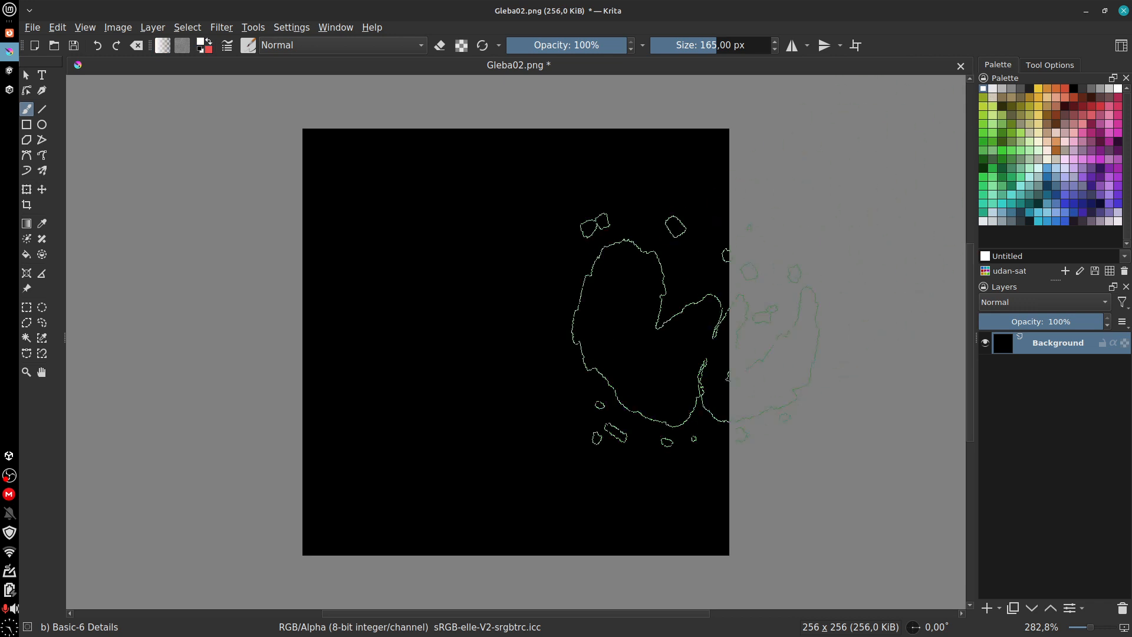
pyautogui.moveTo(480, 253); pyautogui.dragTo(510, 283)
pyautogui.hotkey('ctrl', 'z')
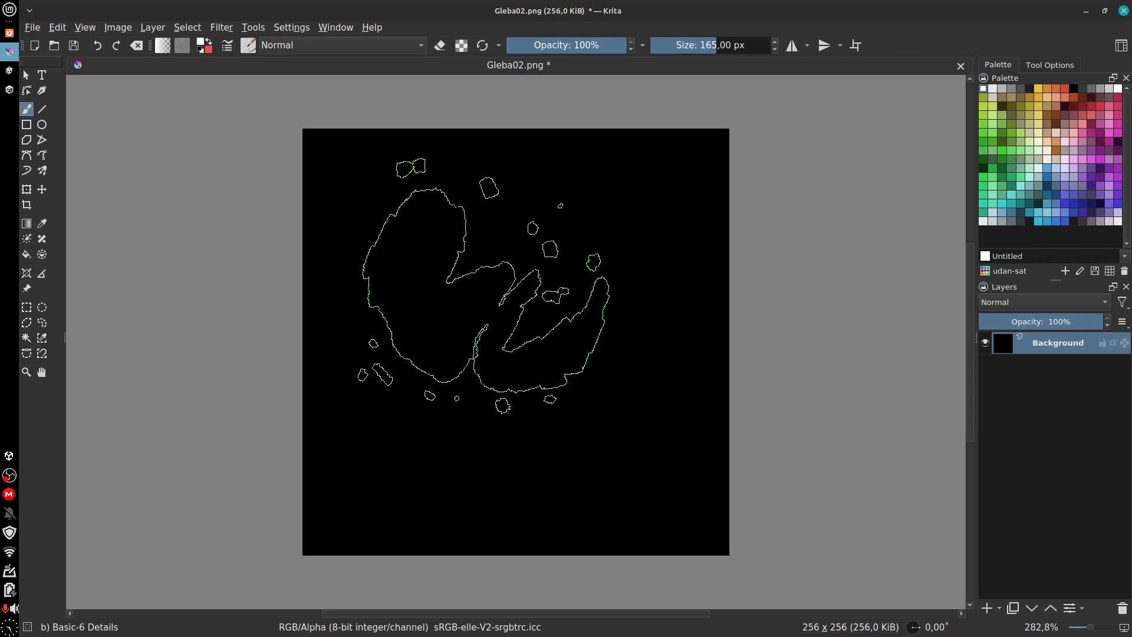
# Step: Choose the h) Chalk Soft brush preset
pyautogui.click(249, 45)
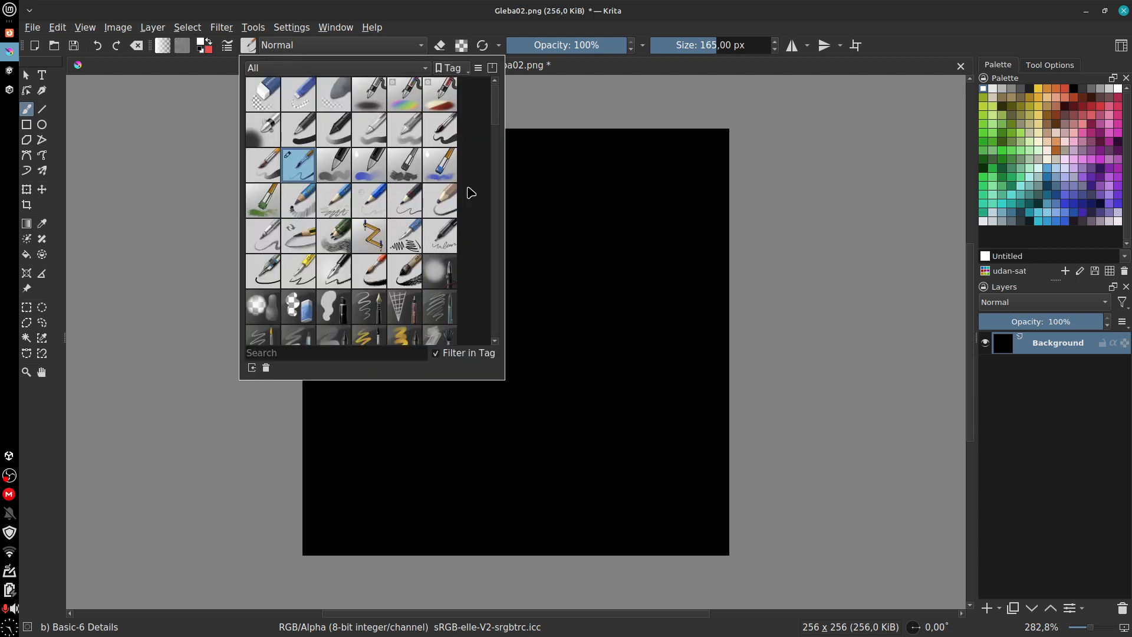
pyautogui.moveTo(498, 120); pyautogui.dragTo(502, 198)
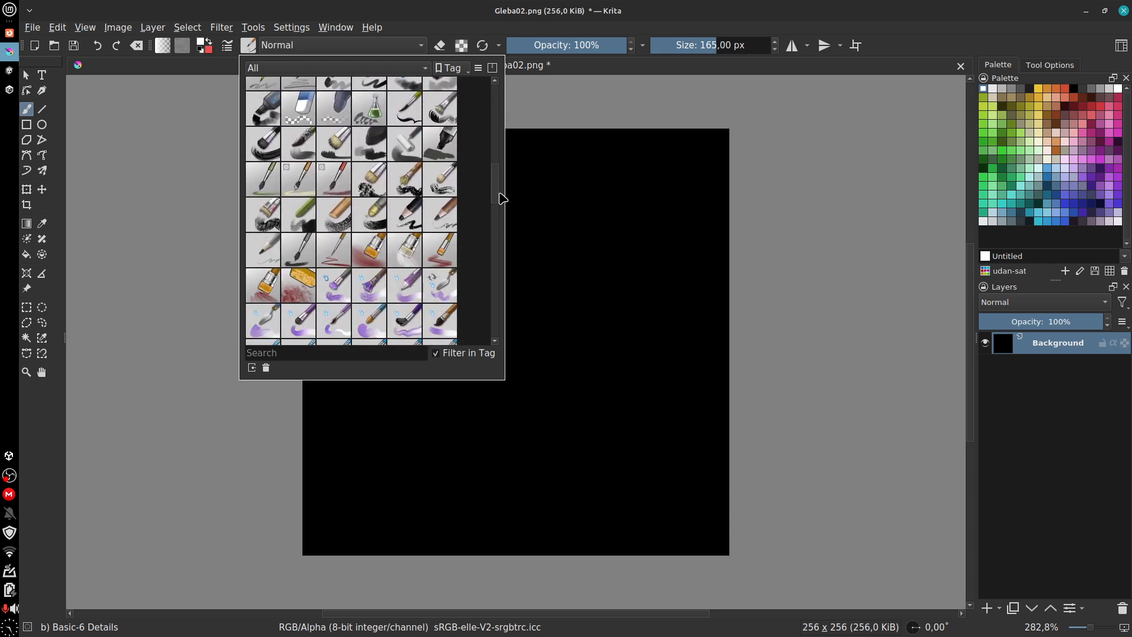
pyautogui.click(369, 214)
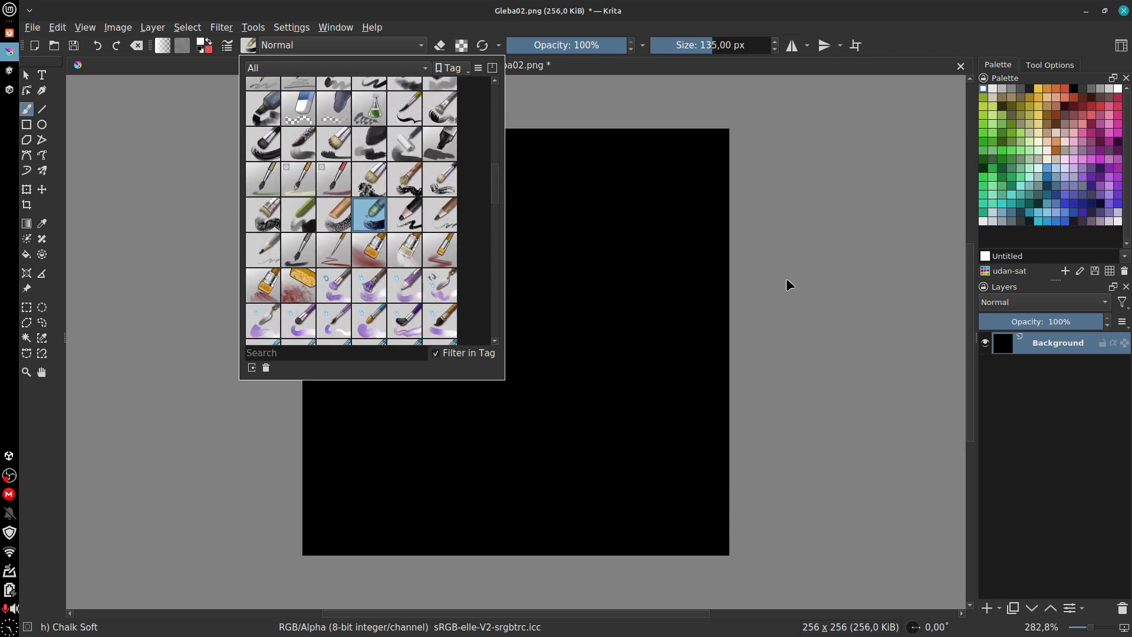
pyautogui.click(790, 285)
# Step: Try white Chalk Soft strokes with the preset's own tip on the black canvas and undo them
pyautogui.moveTo(508, 272); pyautogui.dragTo(571, 329)
pyautogui.hotkey('ctrl', 'z')
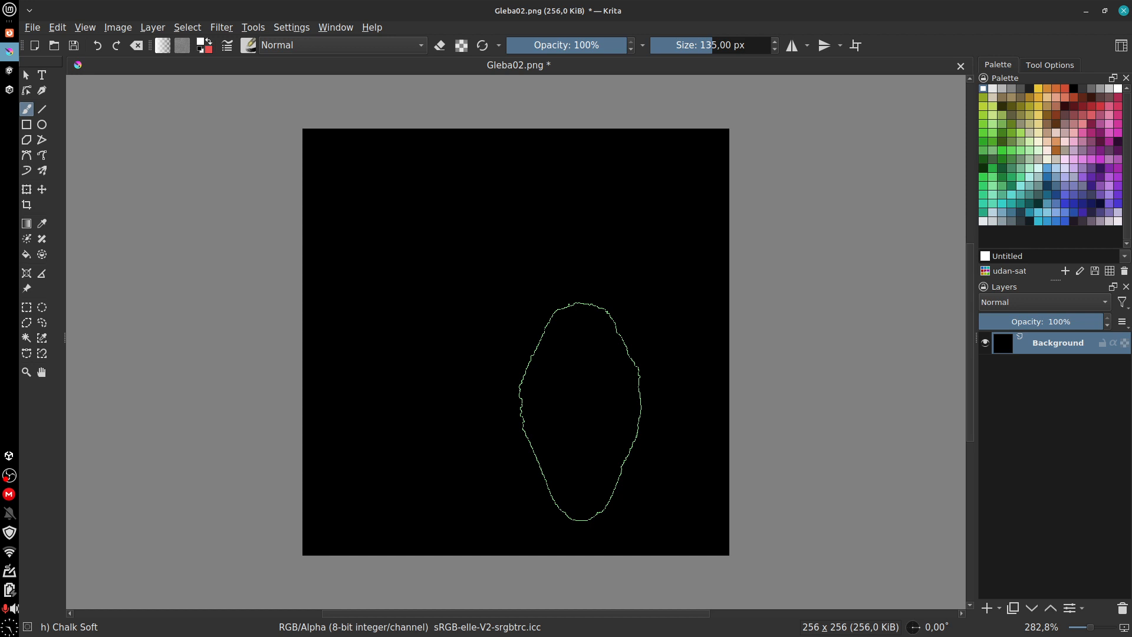
pyautogui.moveTo(580, 411)
pyautogui.mouseDown()
pyautogui.moveTo(505, 328)
pyautogui.moveTo(561, 379)
pyautogui.mouseUp()
pyautogui.hotkey('ctrl', 'z')
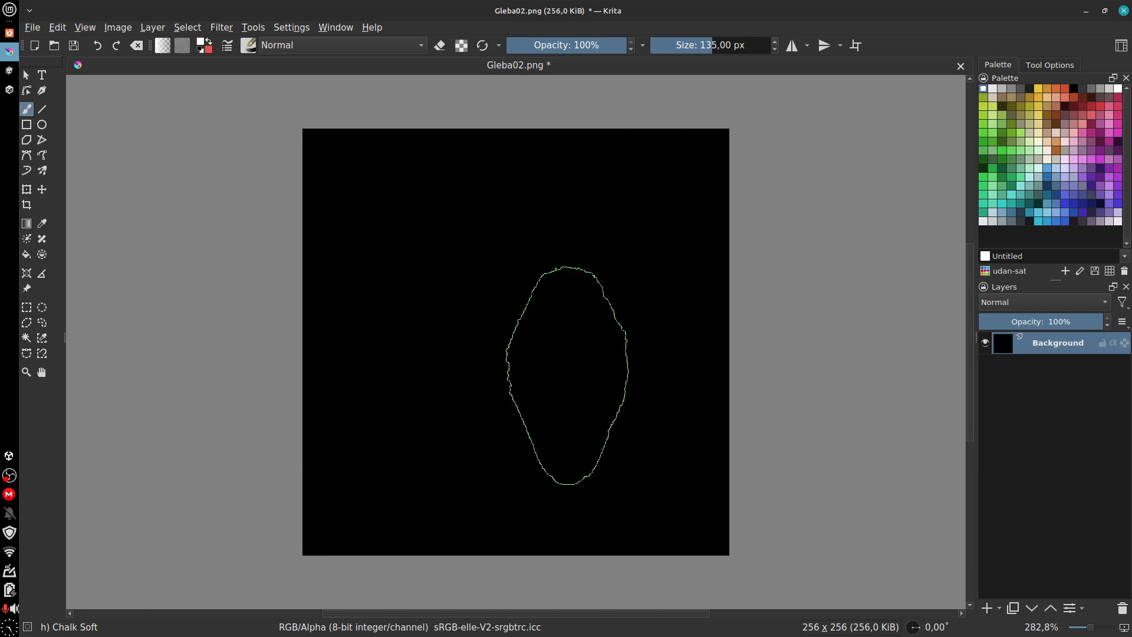
# Step: Search the predefined tips for "Gl", apply the Gleba01 tip to the Chalk Soft preset and close the Brush Editor
pyautogui.click(228, 46)
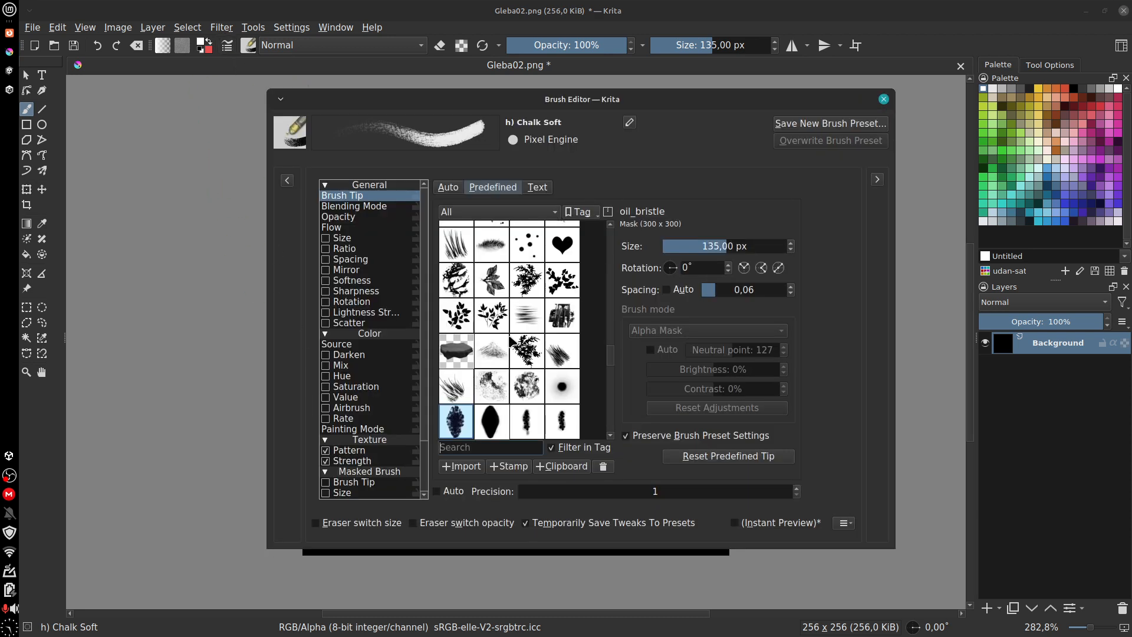
pyautogui.click(499, 447)
pyautogui.write('Gl')
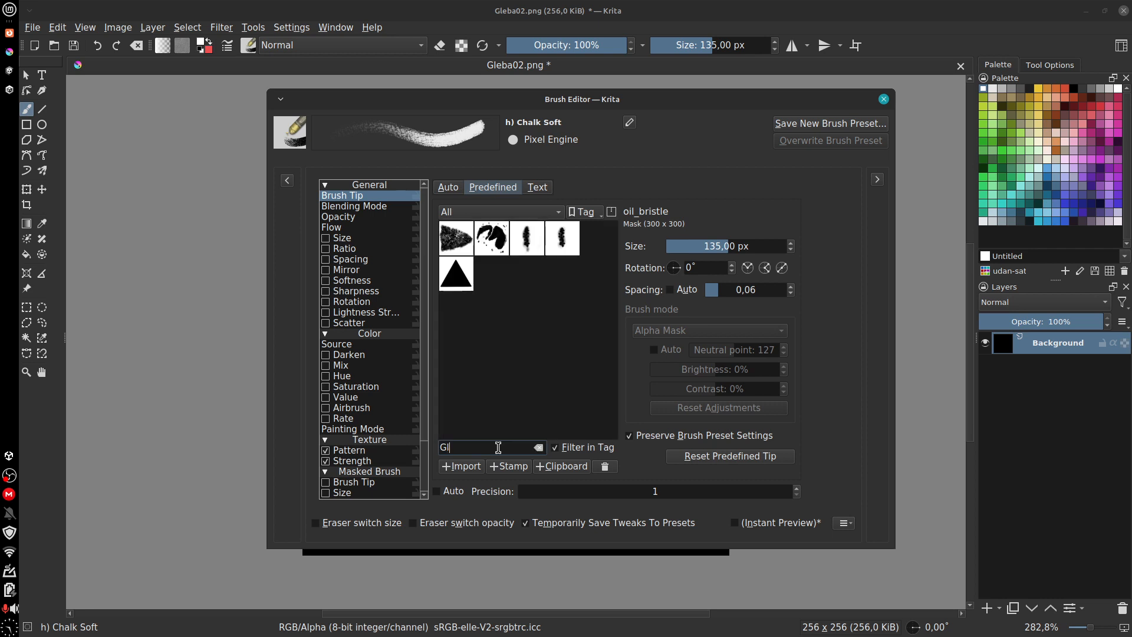
pyautogui.click(494, 243)
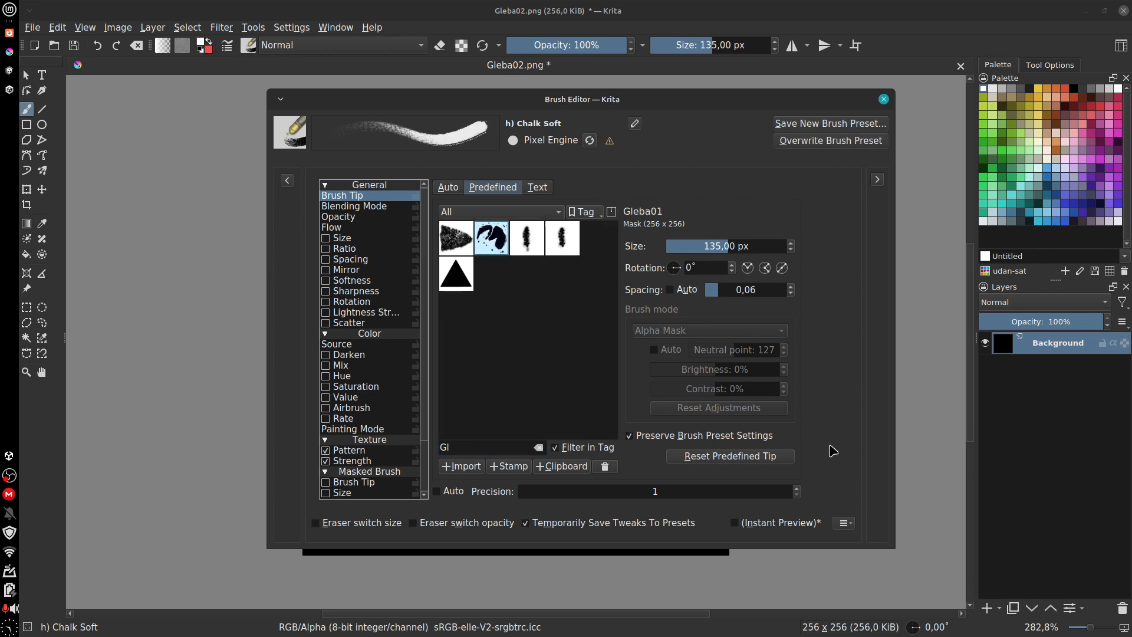
pyautogui.click(883, 98)
# Step: Paint overlapping, textured white strokes across the middle of the black canvas with the Gleba01 tip, undoing the trial strokes
pyautogui.moveTo(591, 270)
pyautogui.mouseDown()
pyautogui.moveTo(506, 431)
pyautogui.moveTo(599, 380)
pyautogui.moveTo(593, 354)
pyautogui.moveTo(633, 289)
pyautogui.mouseUp()
pyautogui.hotkey('ctrl', 'z')
pyautogui.hotkey('ctrl', 'z')
pyautogui.hotkey('ctrl', 'z')
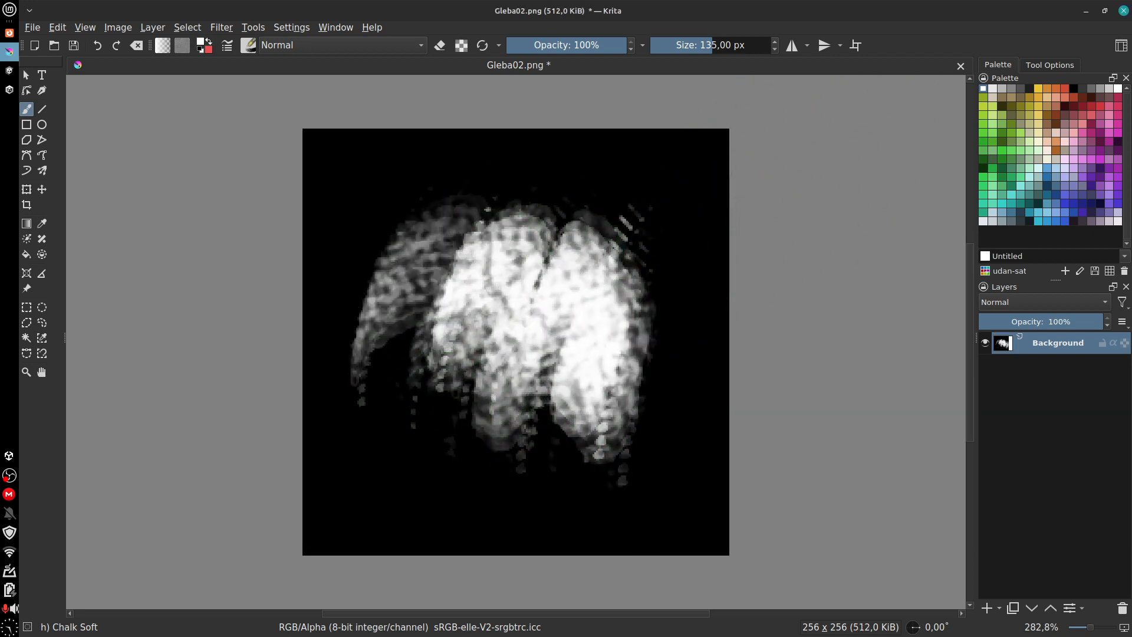
pyautogui.moveTo(488, 284); pyautogui.dragTo(460, 351)
pyautogui.moveTo(565, 308)
pyautogui.mouseDown()
pyautogui.moveTo(542, 393)
pyautogui.moveTo(559, 389)
pyautogui.mouseUp()
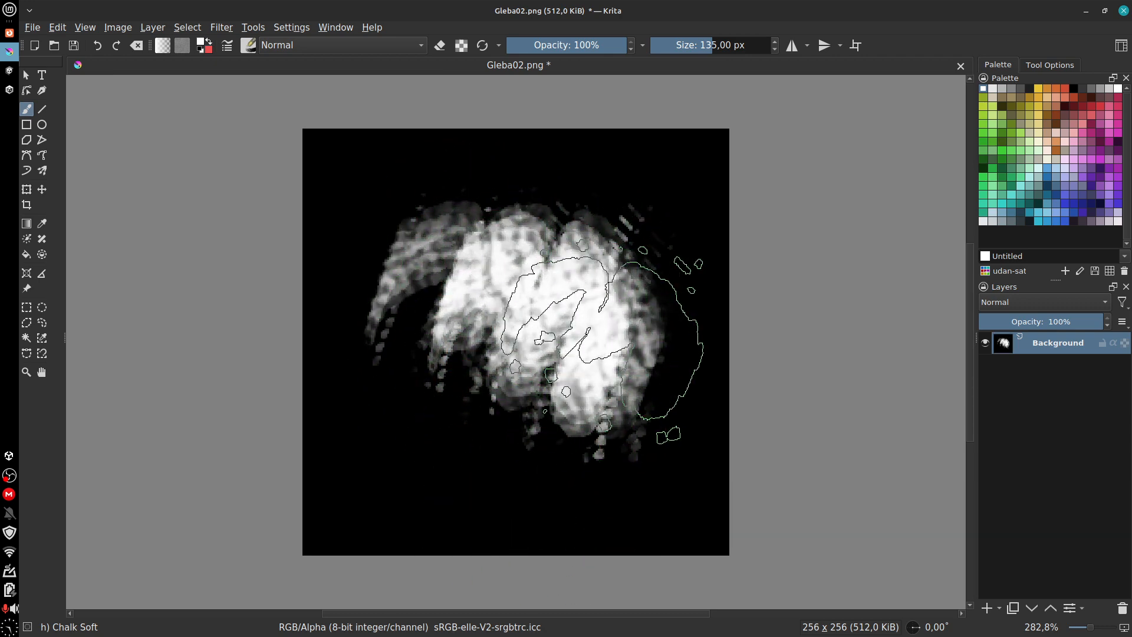
pyautogui.moveTo(606, 282); pyautogui.dragTo(610, 424)
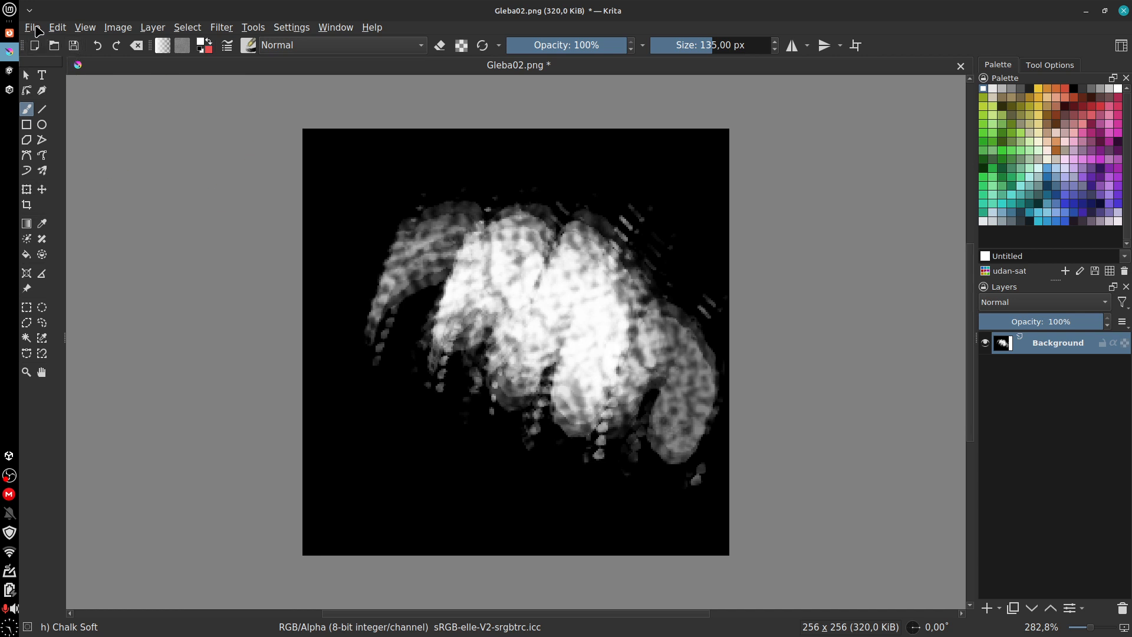
# Step: Export the painting as Gleba03.png to the Public/Brush/Assets folder, keeping the default PNG options
pyautogui.click(32, 27)
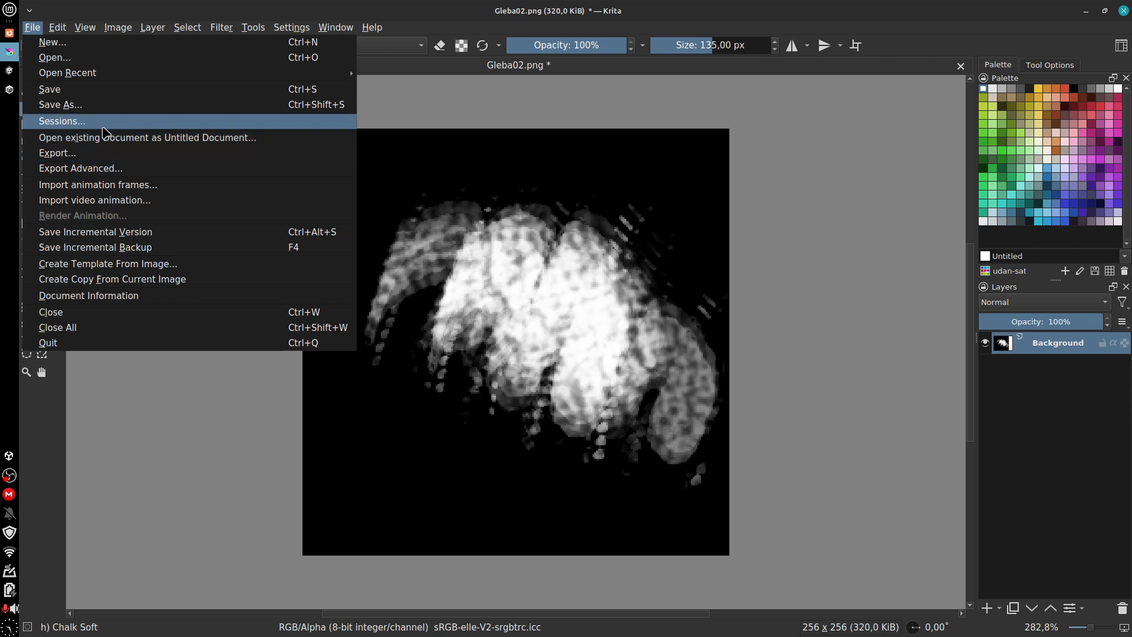
pyautogui.click(106, 154)
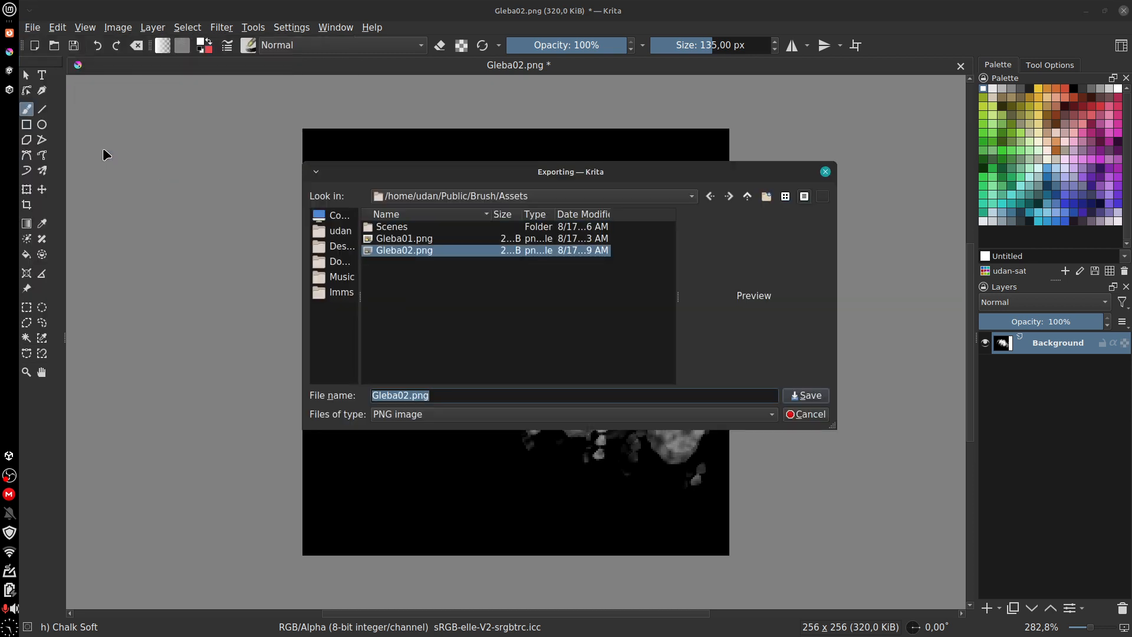
pyautogui.click(409, 396)
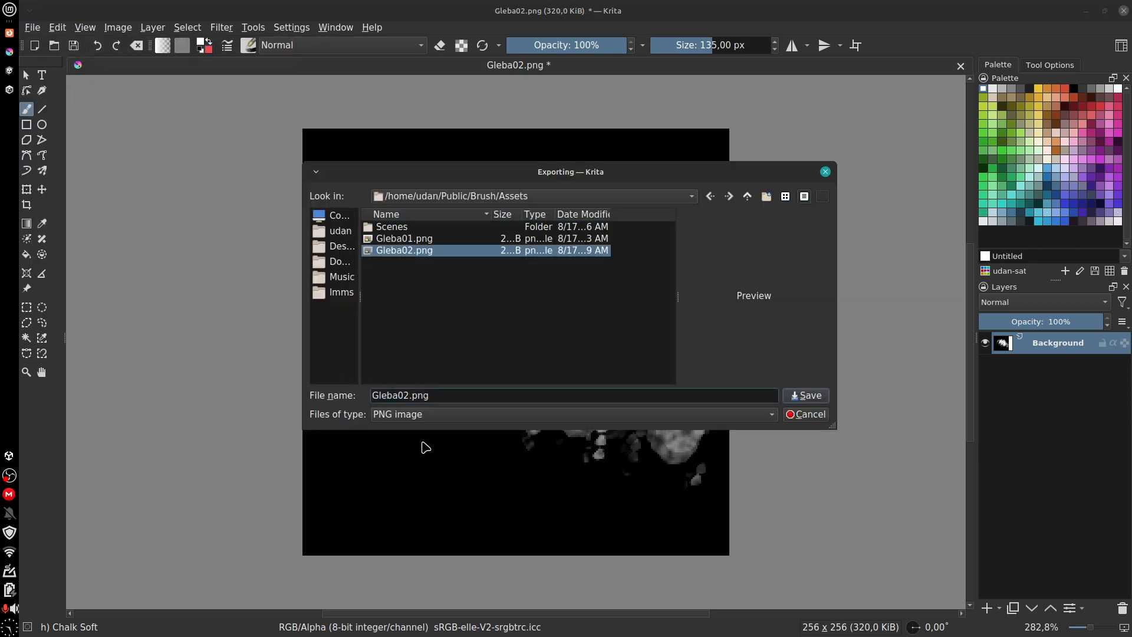
pyautogui.press('BackSpace')
pyautogui.write('3')
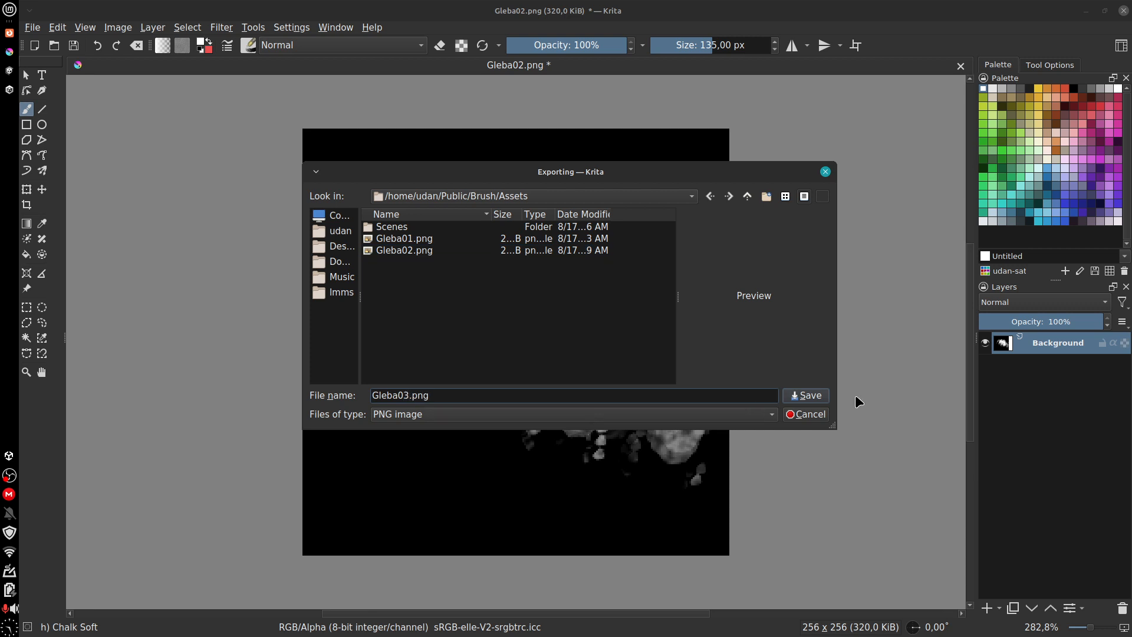
pyautogui.click(821, 396)
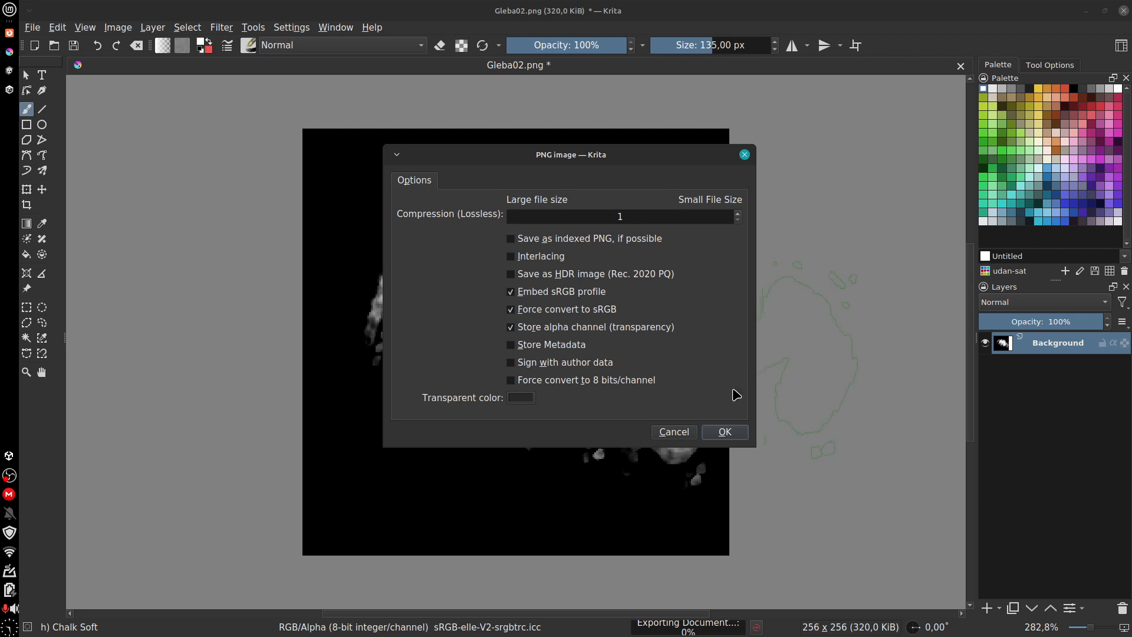
pyautogui.click(736, 433)
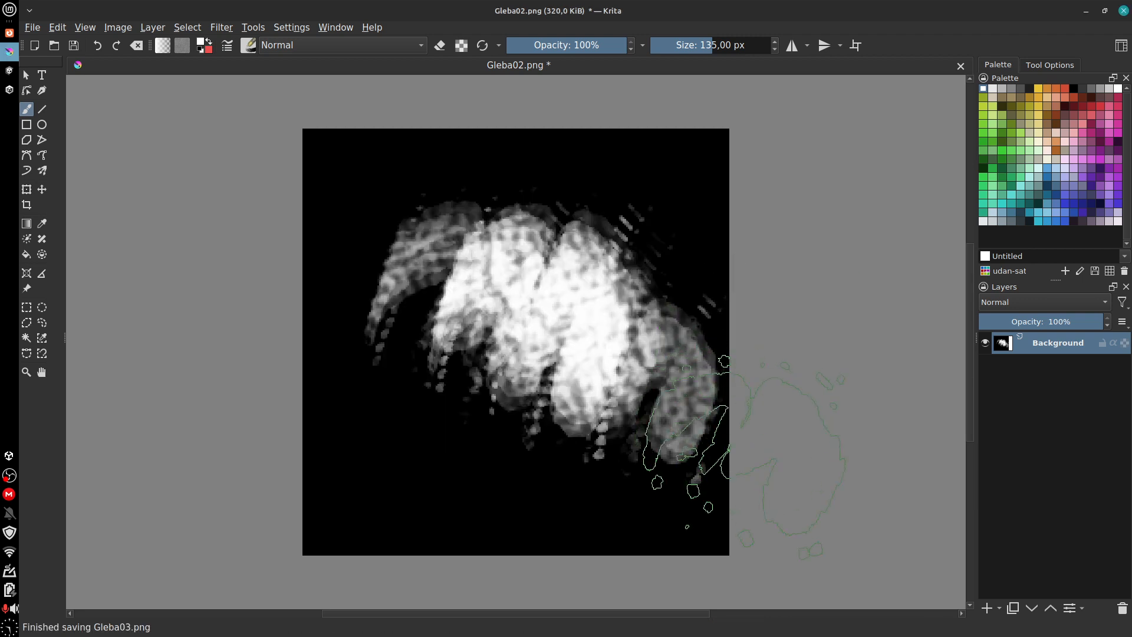
# Step: Switch to Unity and undo the mountain sculpting on the terrain
pyautogui.click(10, 71)
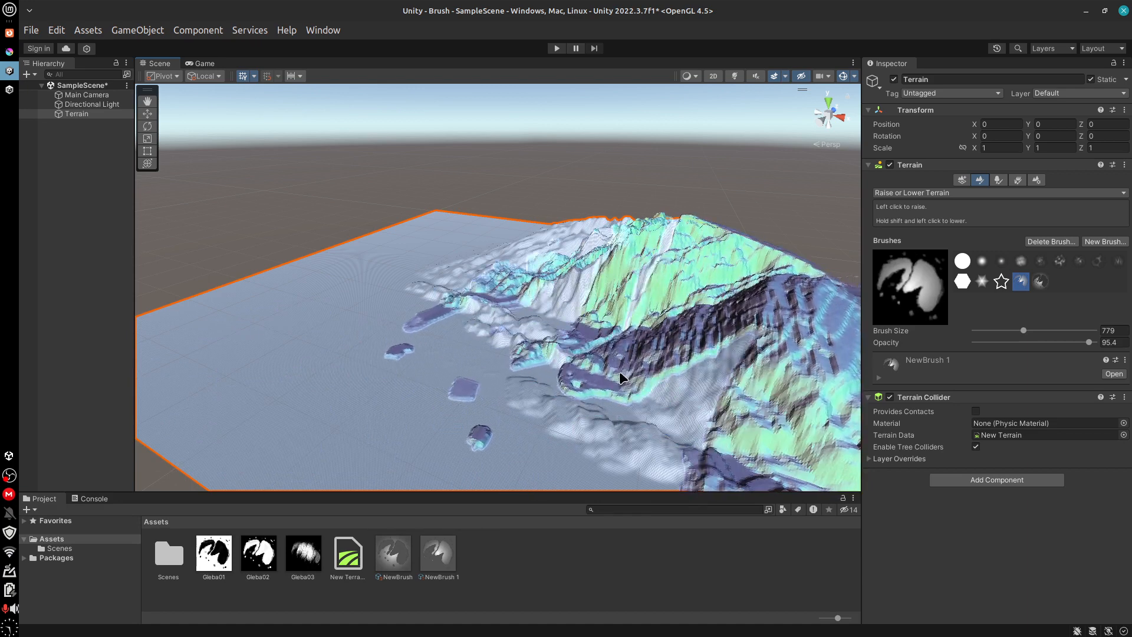
pyautogui.hotkey('ctrl', 'z')
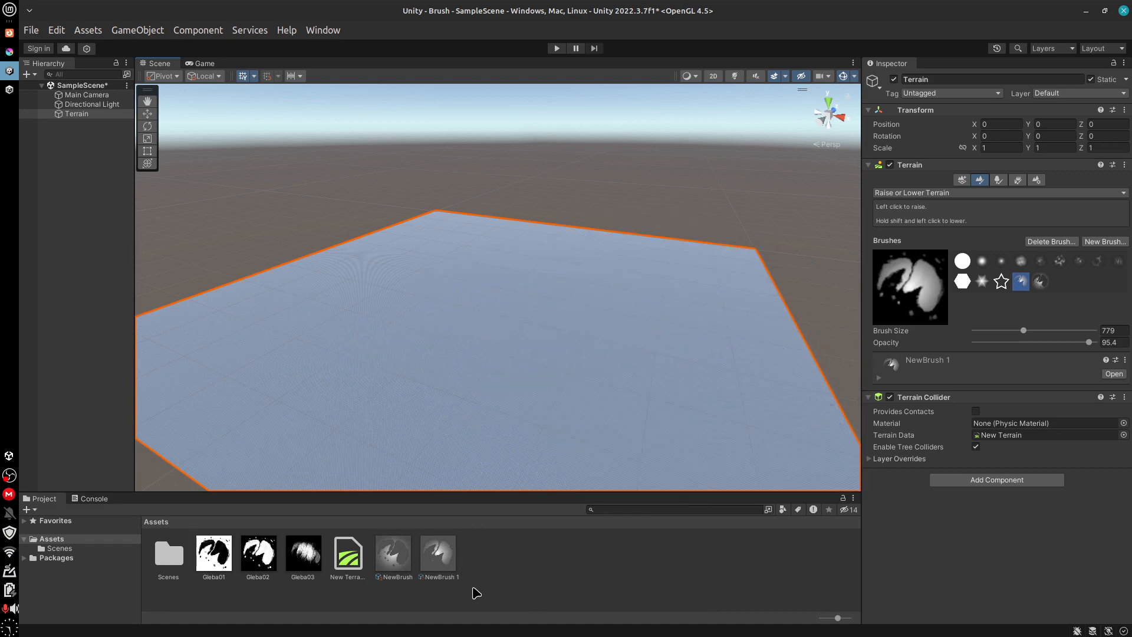
# Step: Inspect the import settings of the Gleba03 texture and the settings of the NewBrush asset
pyautogui.click(306, 558)
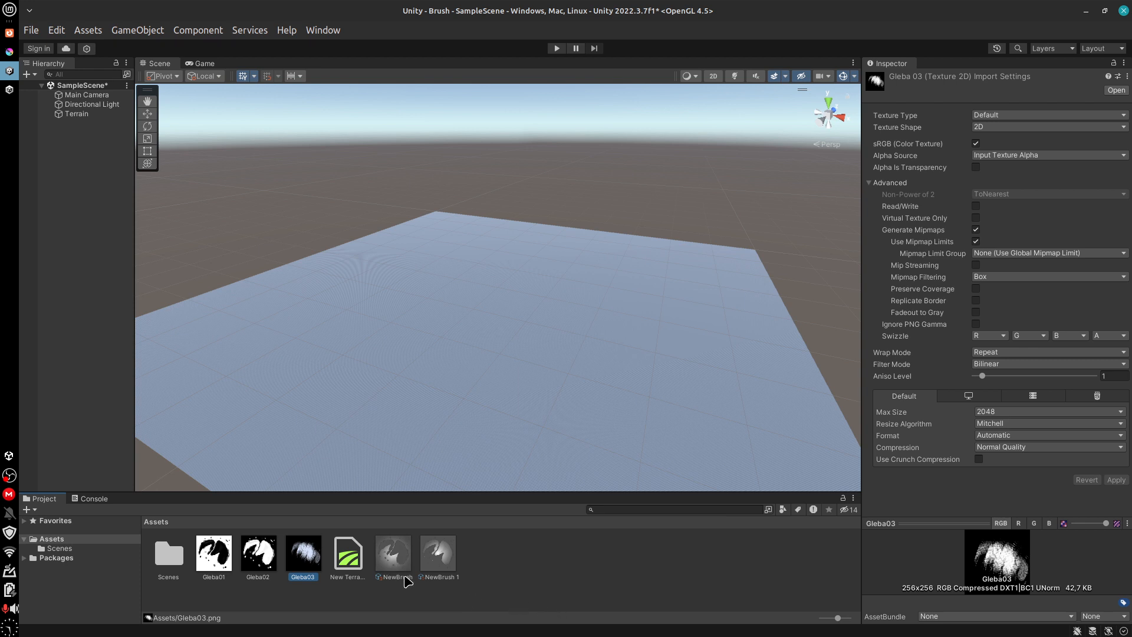
pyautogui.click(402, 560)
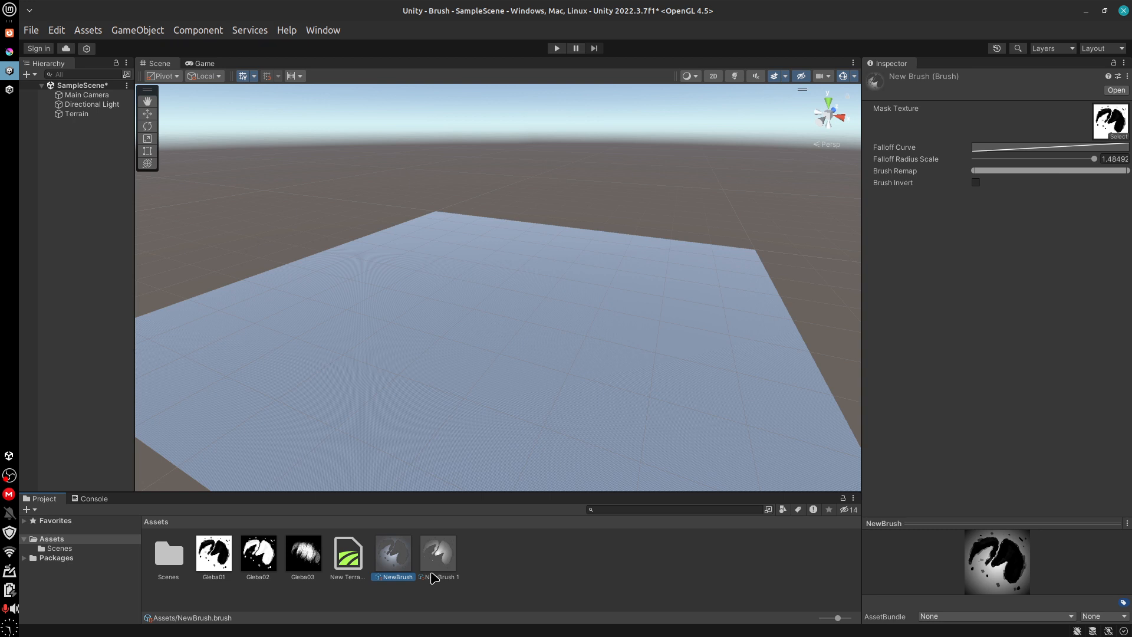
pyautogui.click(462, 557)
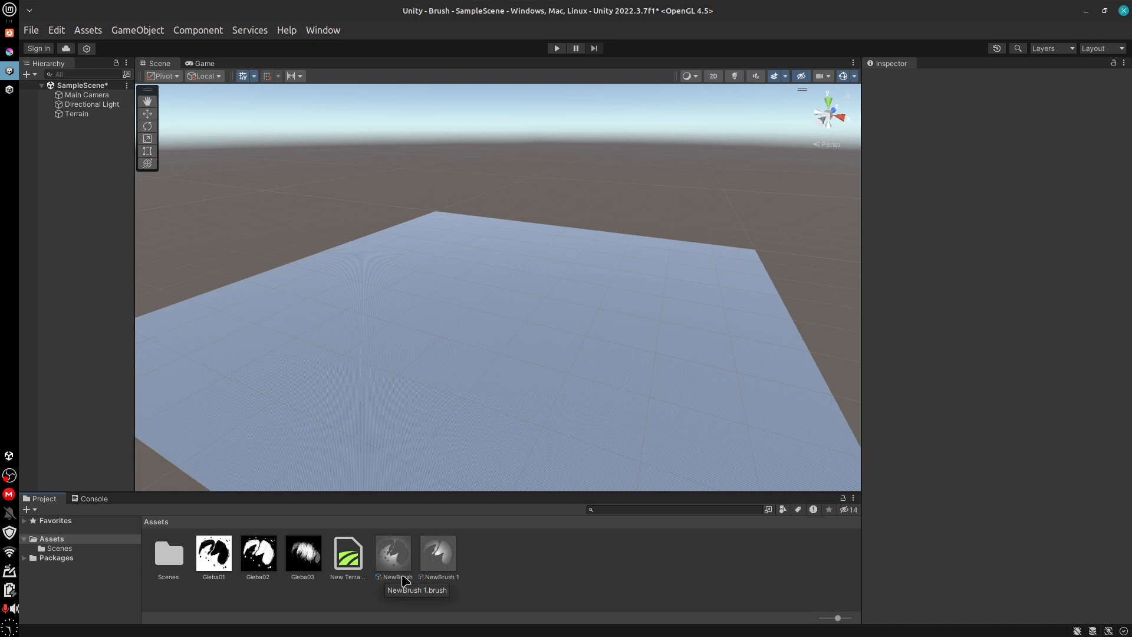
# Step: Enlarge the preview of the NewBrush asset and try to raise its Falloff Radius Scale
pyautogui.click(392, 566)
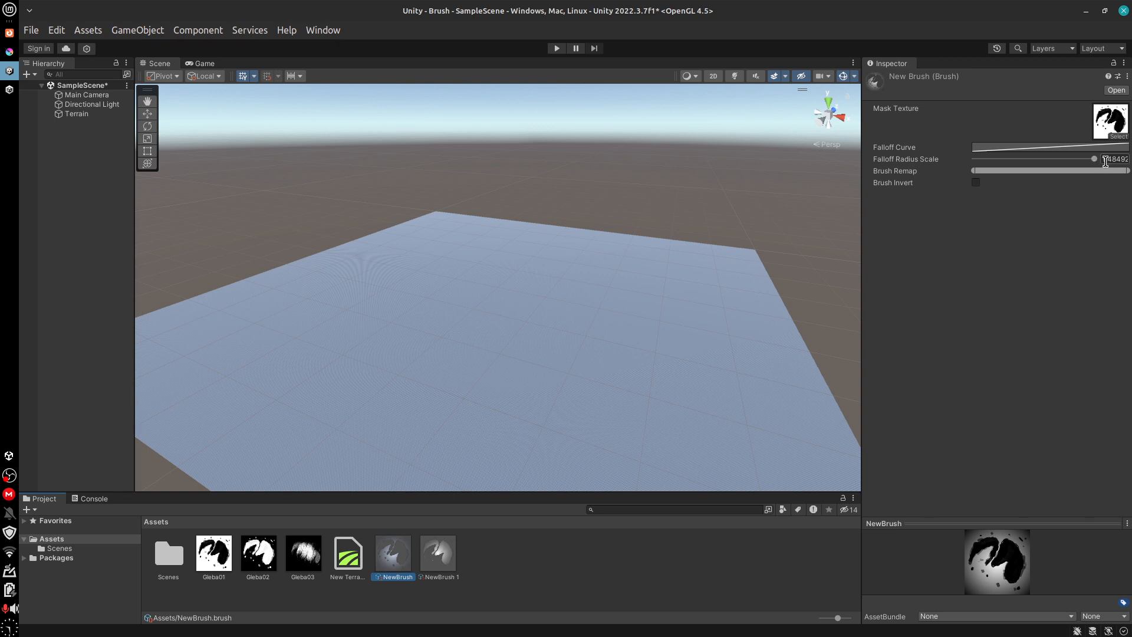
pyautogui.moveTo(1094, 160)
pyautogui.mouseDown()
pyautogui.moveTo(931, 156)
pyautogui.moveTo(1127, 171)
pyautogui.mouseUp()
pyautogui.click(1120, 161)
pyautogui.moveTo(980, 524); pyautogui.dragTo(979, 316)
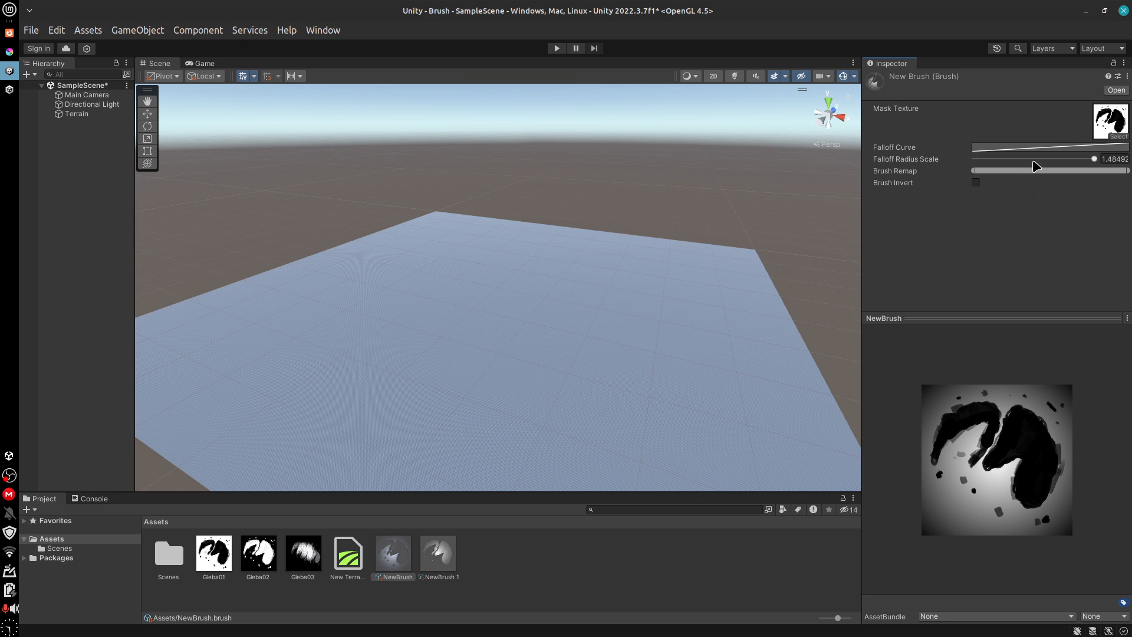
pyautogui.moveTo(1096, 159); pyautogui.dragTo(1119, 167)
# Step: Raise the start point of NewBrush's falloff curve to about 0.75 and close the curve editor
pyautogui.click(1014, 148)
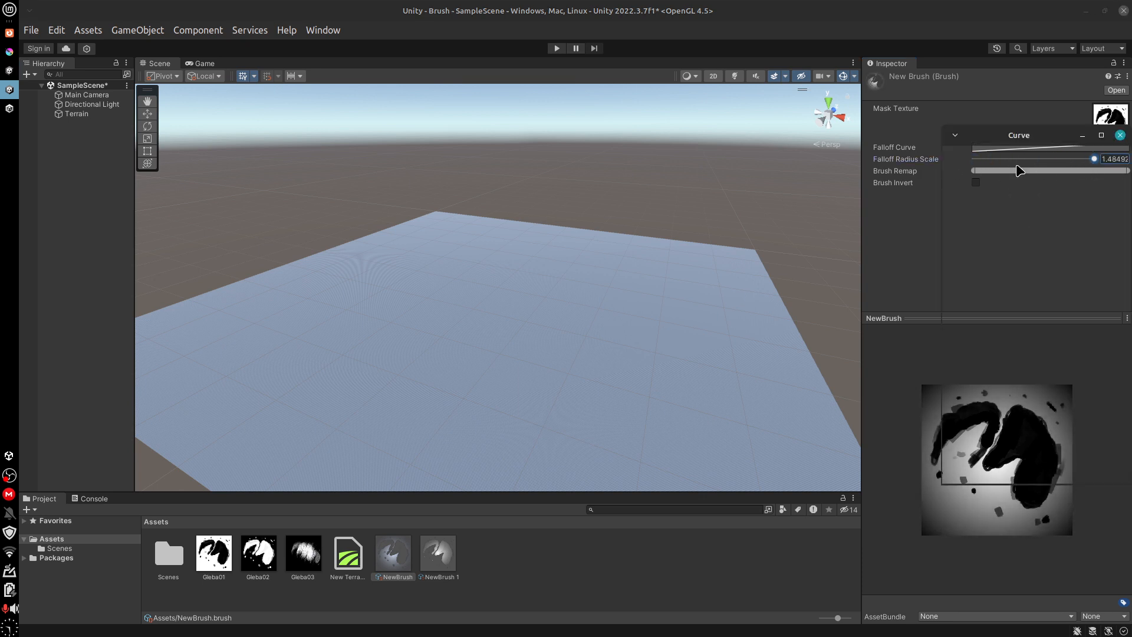
pyautogui.moveTo(973, 431)
pyautogui.mouseDown()
pyautogui.moveTo(960, 430)
pyautogui.moveTo(958, 182)
pyautogui.moveTo(944, 295)
pyautogui.moveTo(944, 233)
pyautogui.mouseUp()
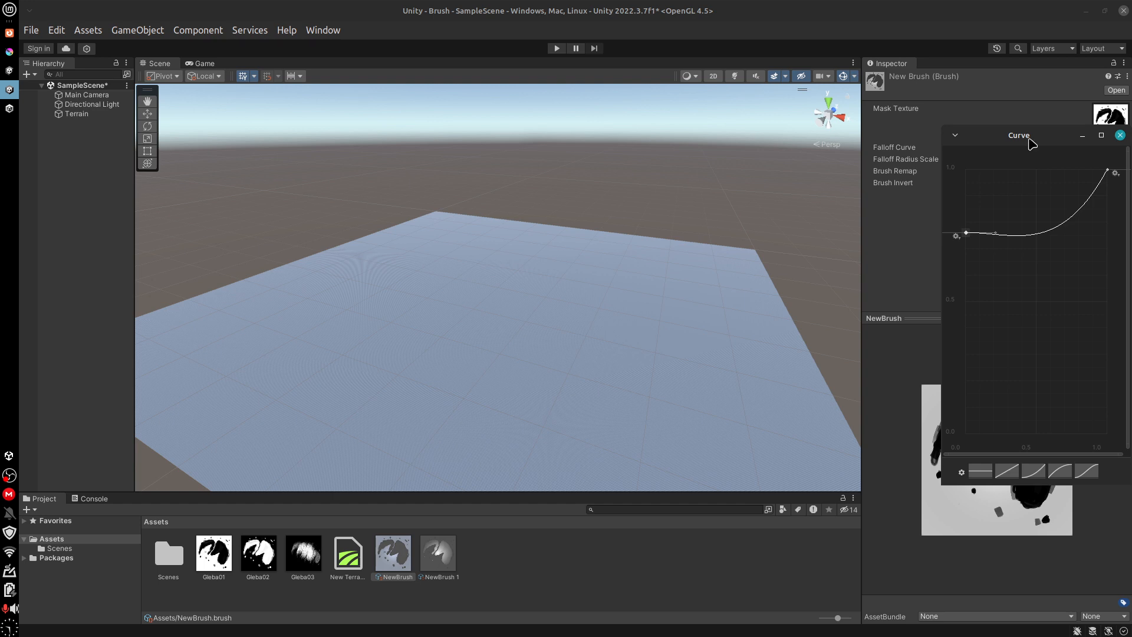
pyautogui.moveTo(1032, 140); pyautogui.dragTo(690, 205)
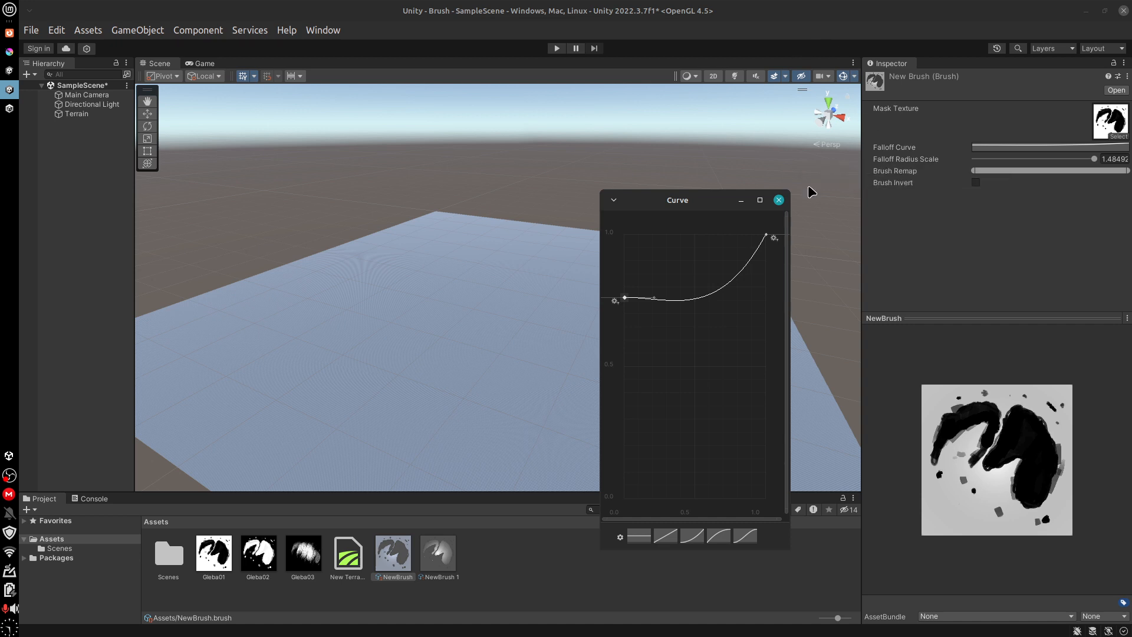
pyautogui.click(779, 199)
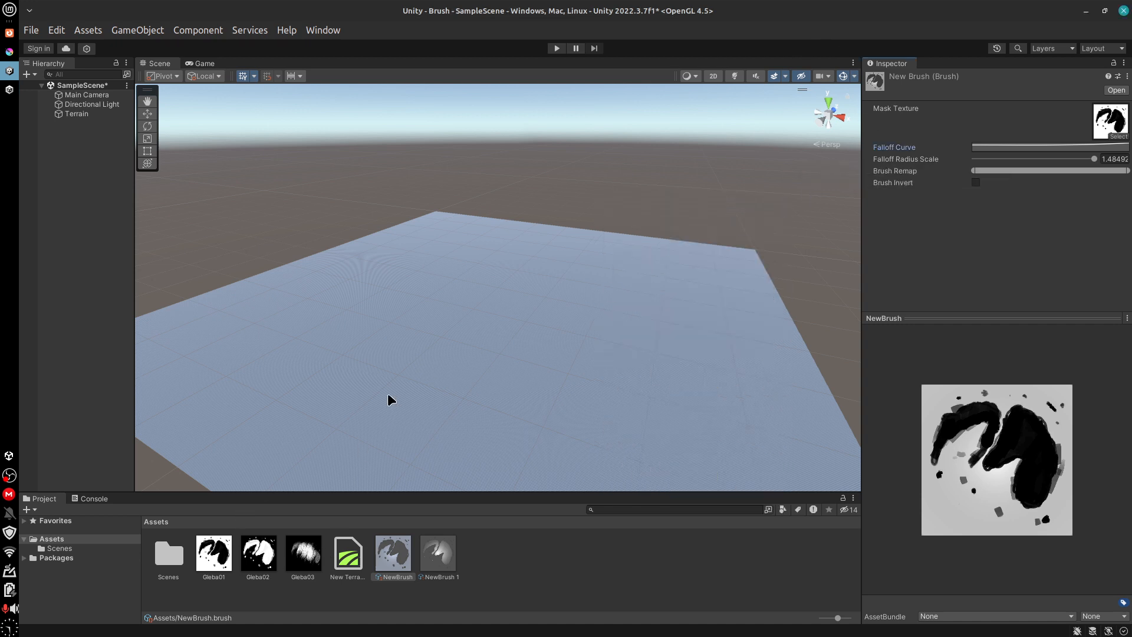
# Step: Create a new brush for the terrain from the Gleba03 texture
pyautogui.click(419, 399)
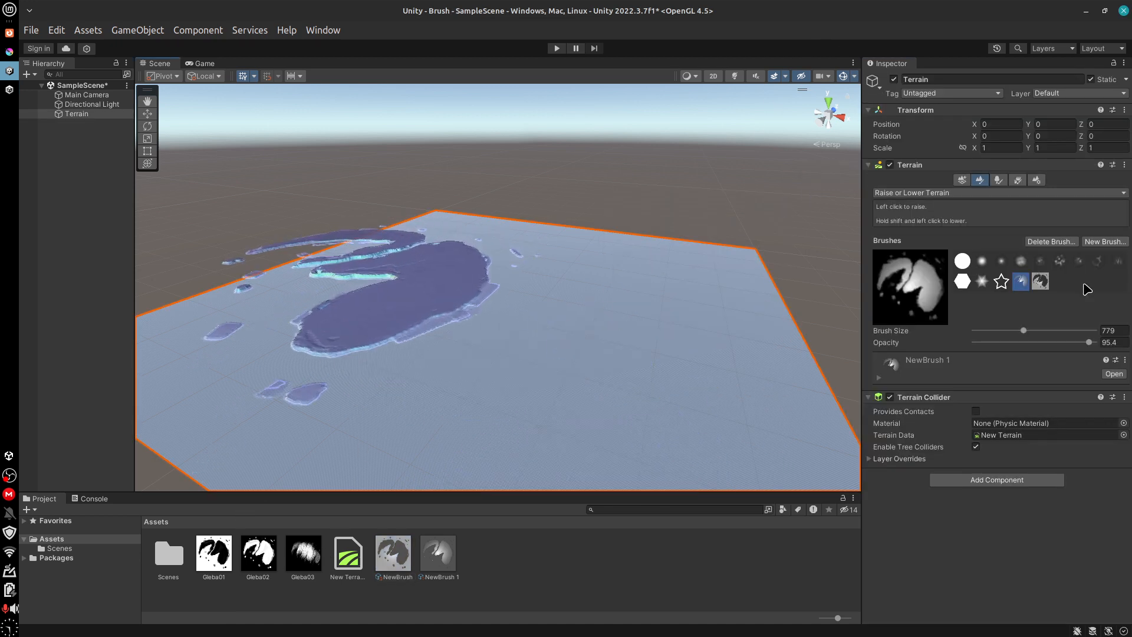
pyautogui.click(1116, 243)
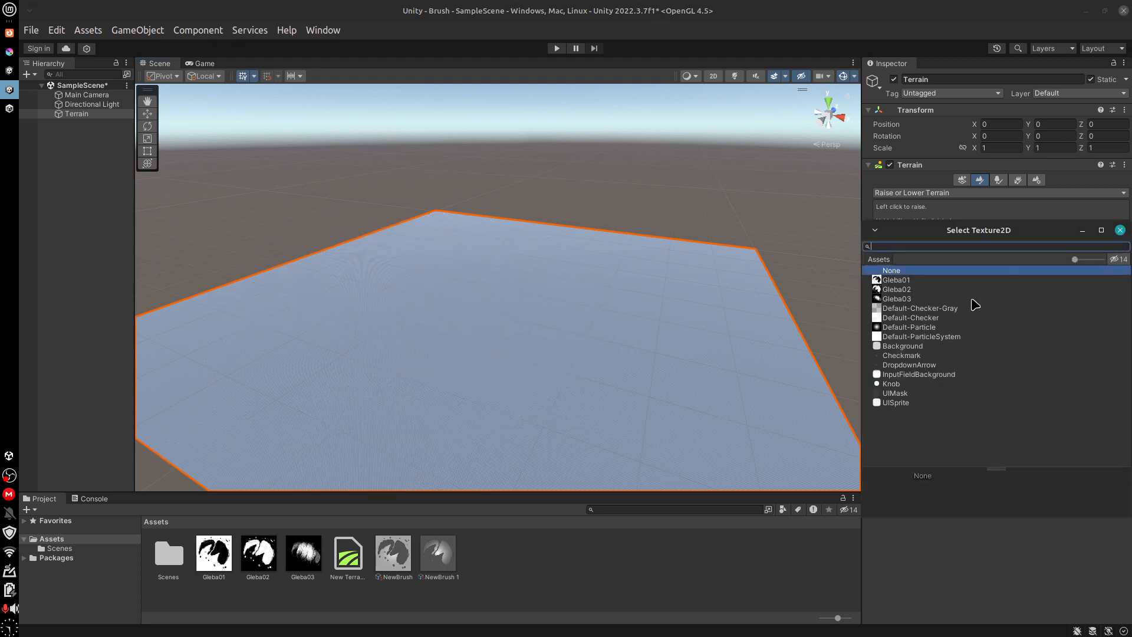
pyautogui.click(906, 300)
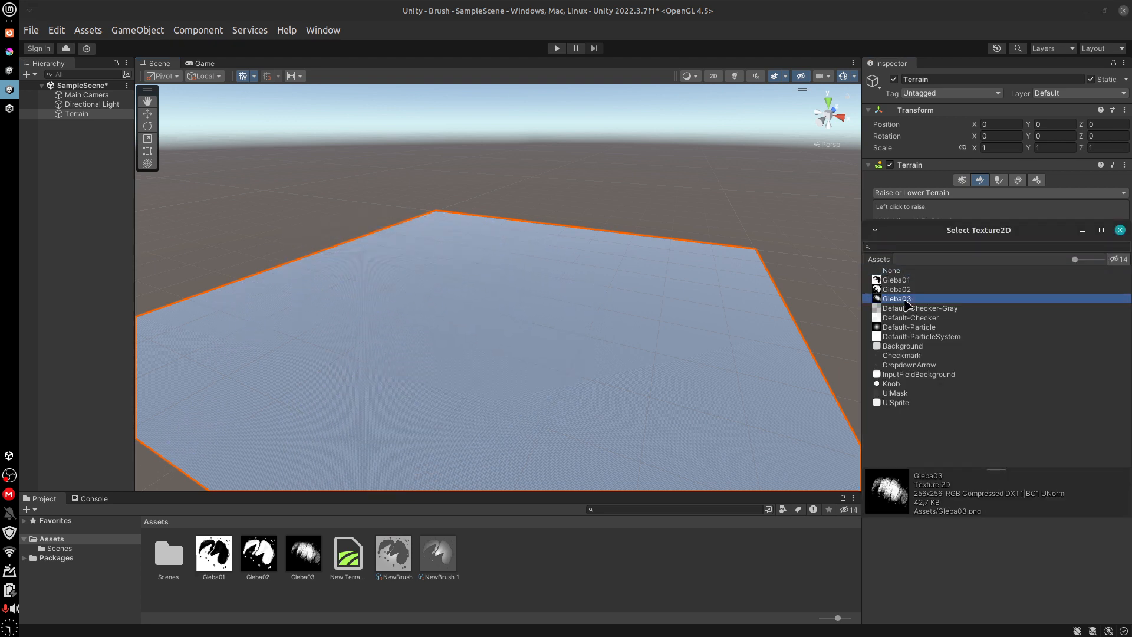
pyautogui.doubleClick(906, 299)
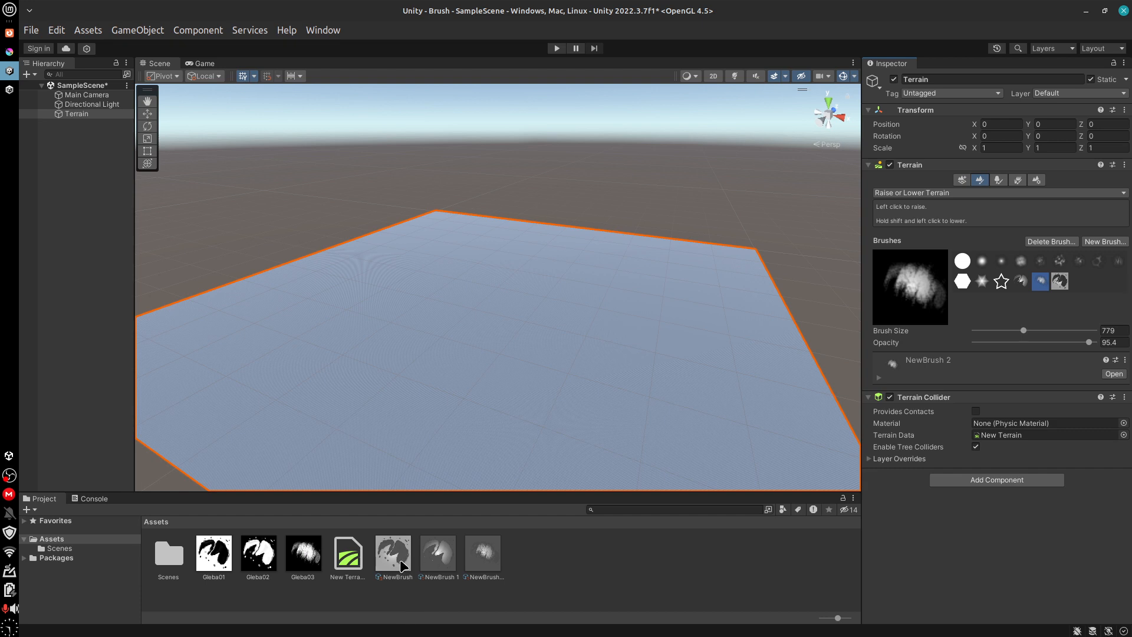
# Step: Compare the settings and previews of the NewBrush, NewBrush 1 and NewBrush 2 assets
pyautogui.click(401, 561)
pyautogui.click(442, 555)
pyautogui.click(480, 556)
pyautogui.click(391, 553)
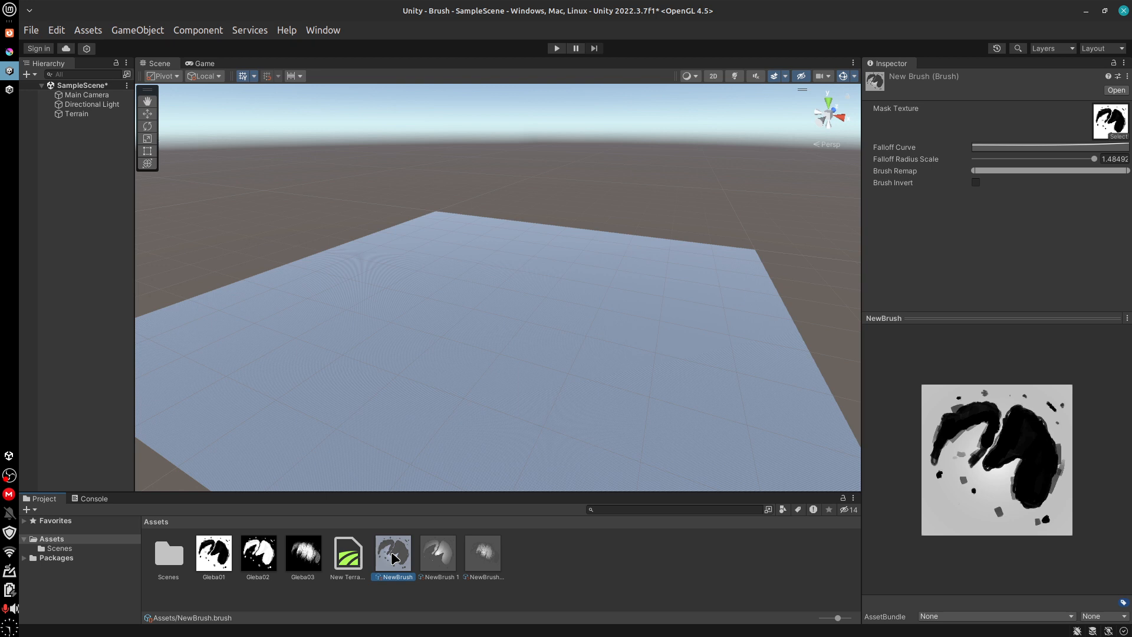
pyautogui.click(489, 563)
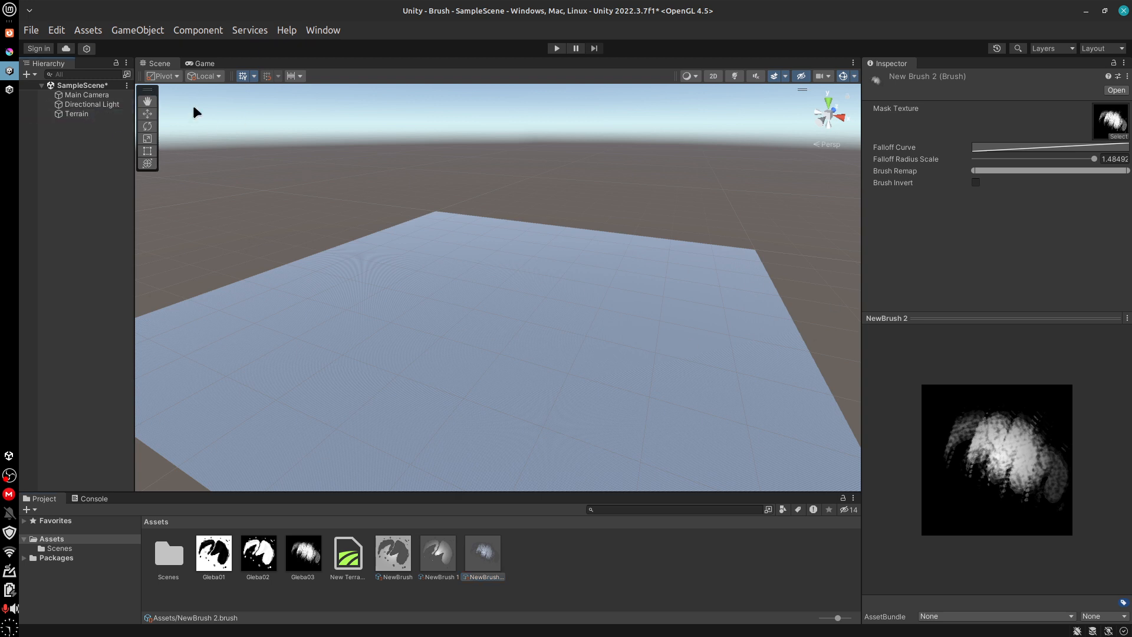
# Step: Raise a rough, rocky mountain across the terrain with the Gleba03-based NewBrush 2, sculpting it from several sides
pyautogui.click(89, 114)
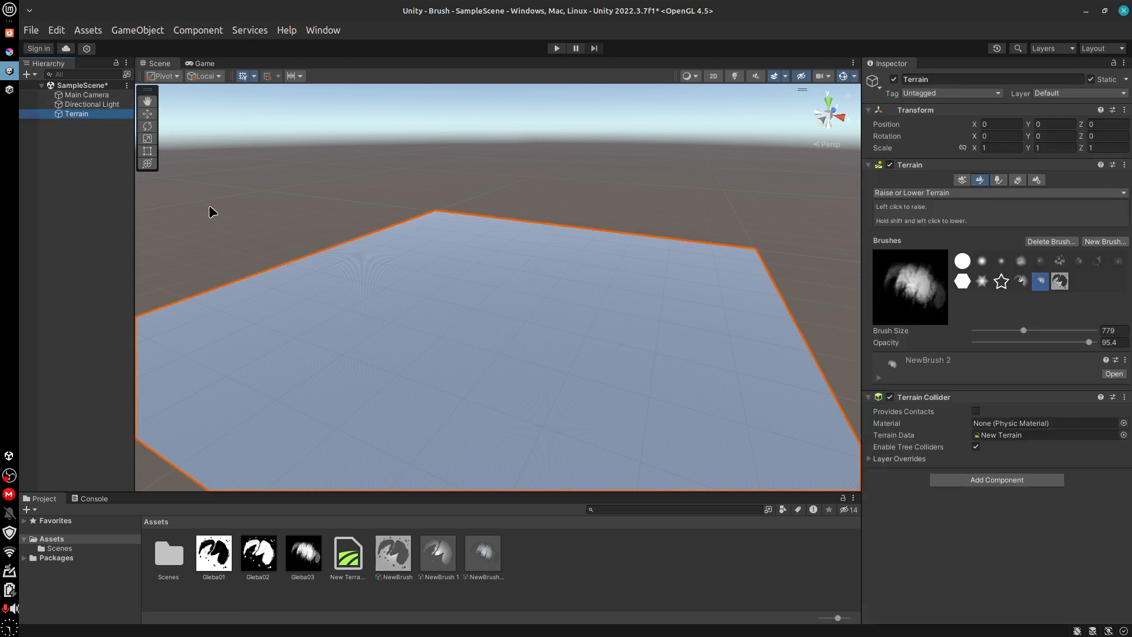
pyautogui.click(1045, 288)
pyautogui.moveTo(538, 308)
pyautogui.mouseDown()
pyautogui.moveTo(596, 283)
pyautogui.moveTo(740, 319)
pyautogui.moveTo(516, 329)
pyautogui.moveTo(531, 389)
pyautogui.moveTo(331, 380)
pyautogui.moveTo(741, 311)
pyautogui.moveTo(733, 351)
pyautogui.moveTo(694, 306)
pyautogui.moveTo(675, 369)
pyautogui.moveTo(723, 263)
pyautogui.mouseUp()
pyautogui.moveTo(684, 295)
pyautogui.keyDown('alt'); pyautogui.mouseDown()
pyautogui.moveTo(621, 351)
pyautogui.moveTo(645, 311)
pyautogui.moveTo(632, 273)
pyautogui.moveTo(513, 331)
pyautogui.moveTo(555, 314)
pyautogui.mouseUp(); pyautogui.keyUp('alt')
pyautogui.moveTo(627, 299)
pyautogui.mouseDown()
pyautogui.moveTo(678, 407)
pyautogui.moveTo(660, 324)
pyautogui.moveTo(608, 357)
pyautogui.moveTo(718, 430)
pyautogui.moveTo(663, 346)
pyautogui.moveTo(687, 289)
pyautogui.moveTo(576, 227)
pyautogui.mouseUp()
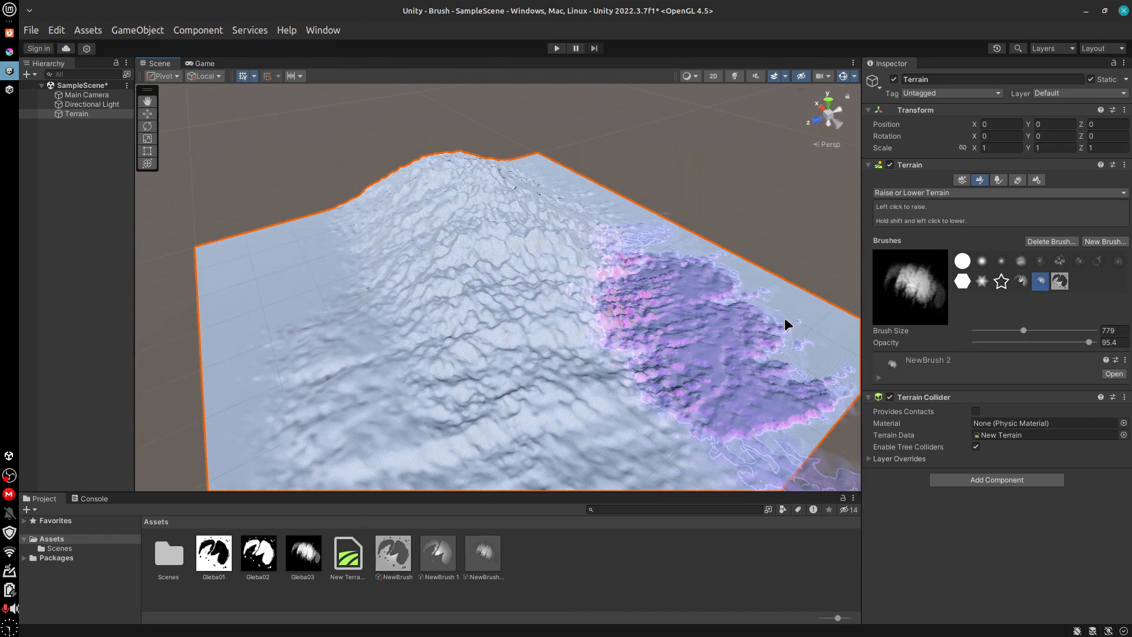
pyautogui.moveTo(787, 323)
pyautogui.keyDown('alt'); pyautogui.mouseDown()
pyautogui.moveTo(692, 314)
pyautogui.moveTo(733, 387)
pyautogui.mouseUp(); pyautogui.keyUp('alt')
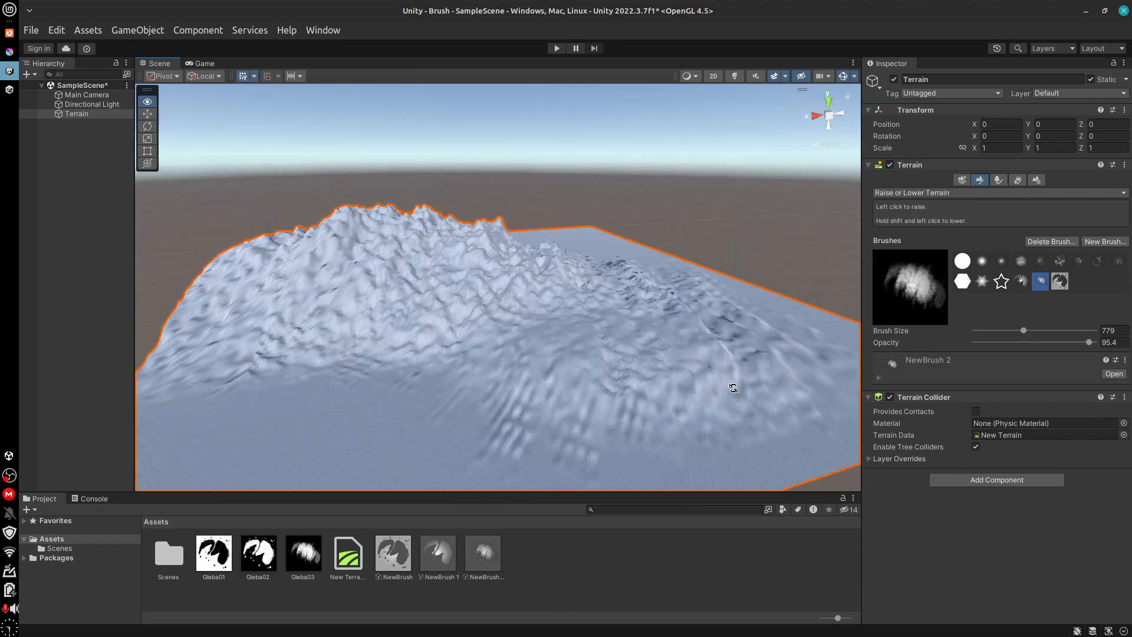
pyautogui.moveTo(720, 281)
pyautogui.keyDown('alt'); pyautogui.mouseDown()
pyautogui.moveTo(597, 420)
pyautogui.moveTo(606, 228)
pyautogui.moveTo(713, 349)
pyautogui.mouseUp(); pyautogui.keyUp('alt')
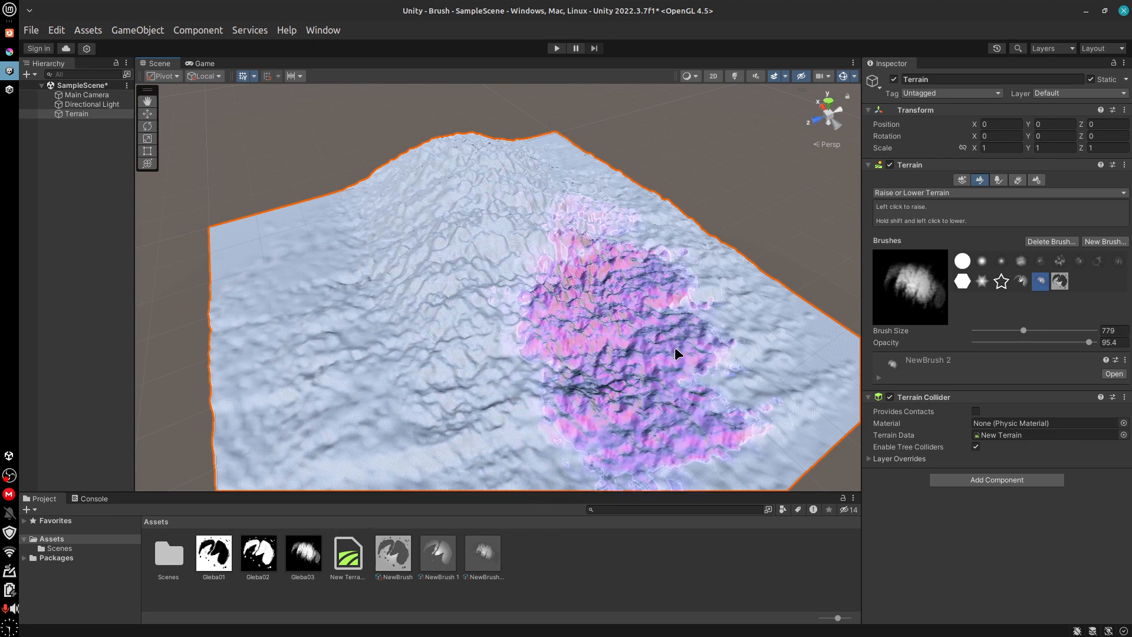
pyautogui.moveTo(678, 354)
pyautogui.keyDown('alt'); pyautogui.mouseDown()
pyautogui.moveTo(750, 233)
pyautogui.moveTo(602, 346)
pyautogui.moveTo(553, 306)
pyautogui.moveTo(630, 374)
pyautogui.mouseUp(); pyautogui.keyUp('alt')
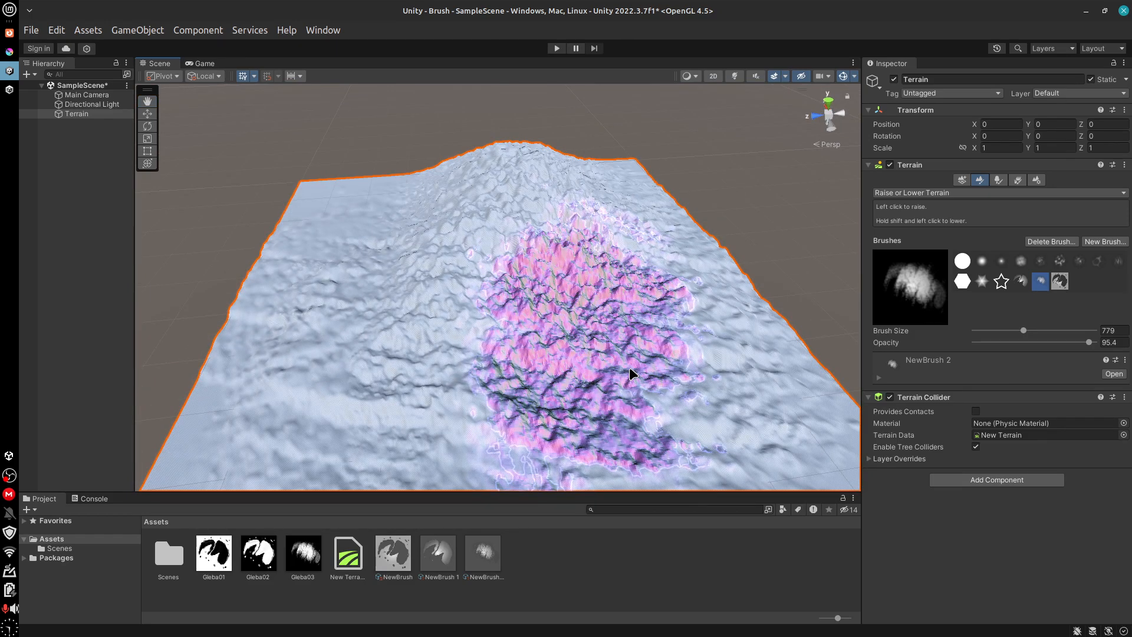
pyautogui.click(258, 553)
pyautogui.click(462, 328)
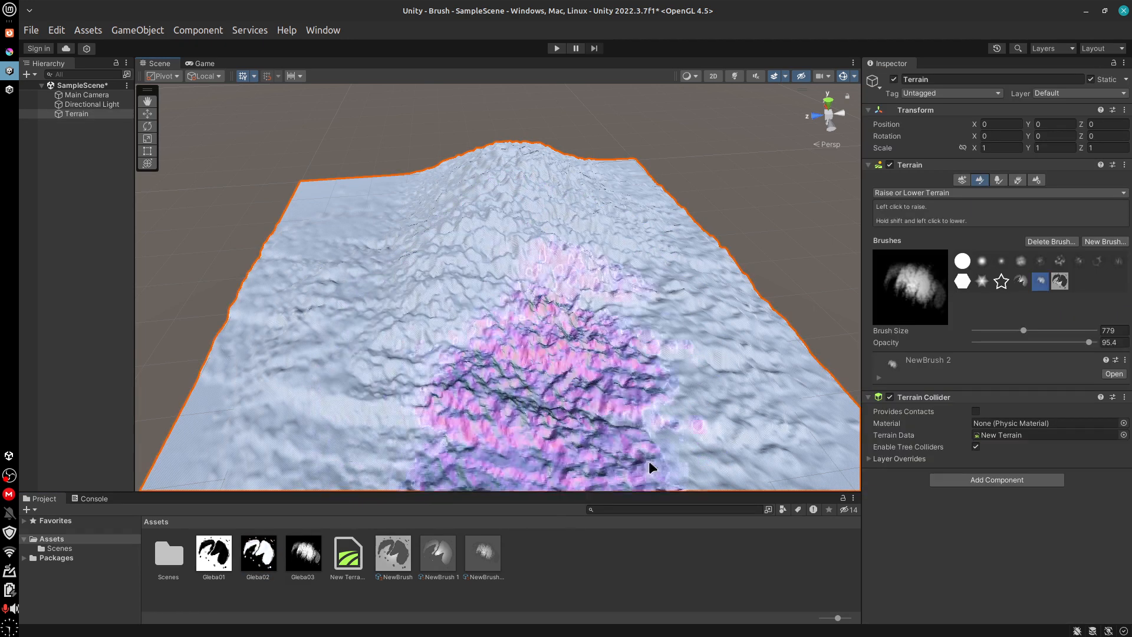
# Step: Raise steeper peaks on the mountain with the NewBrush 1 brush
pyautogui.click(1022, 282)
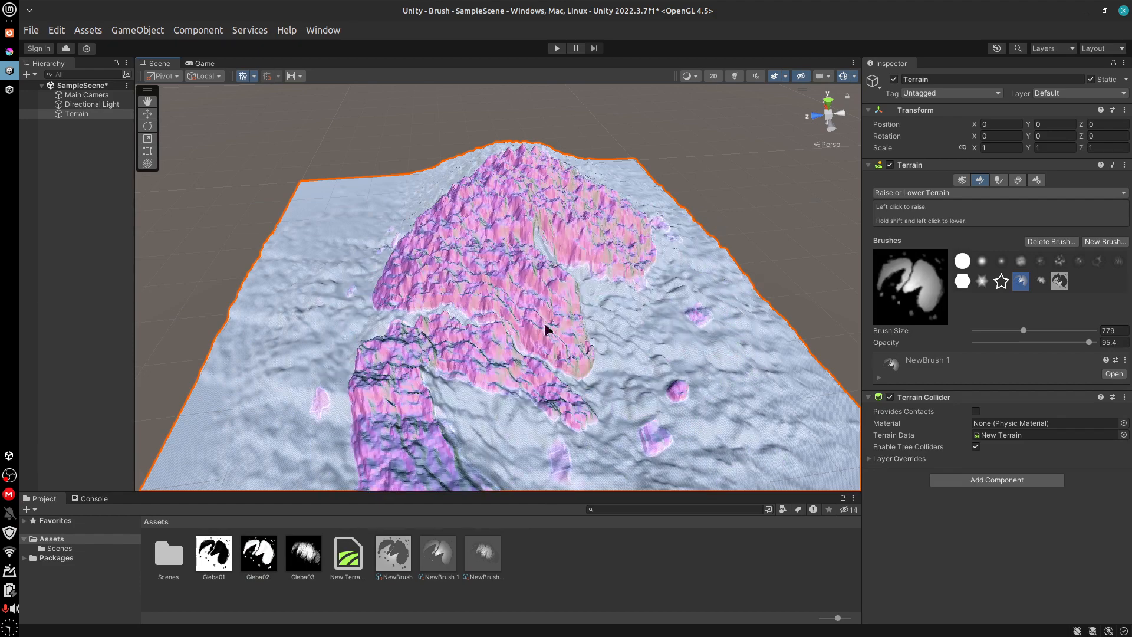
pyautogui.click(546, 322)
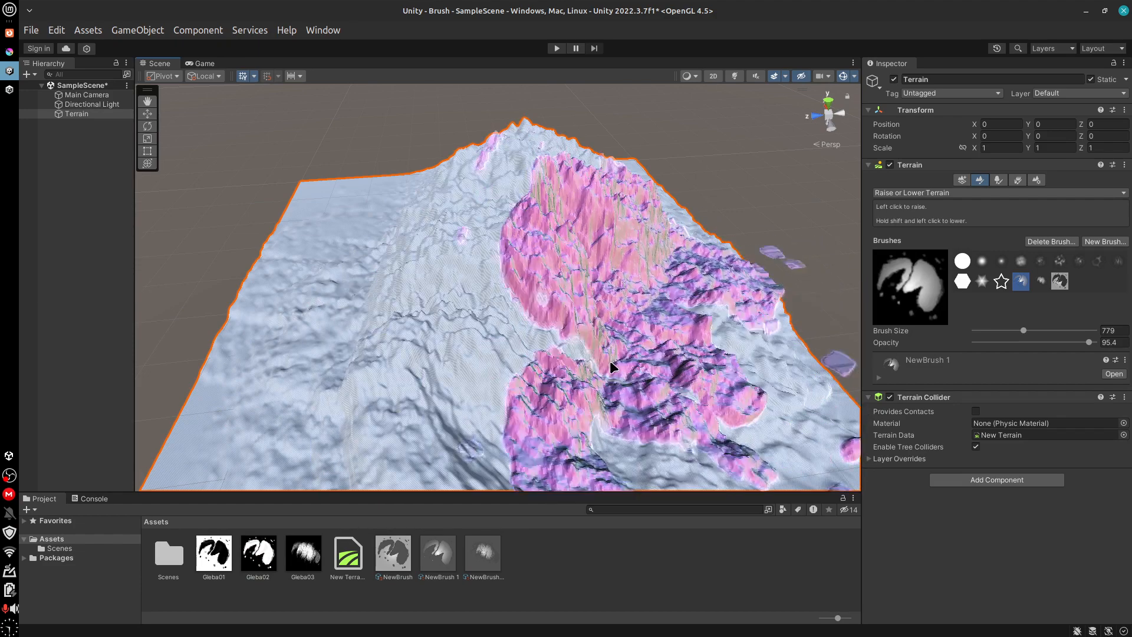
pyautogui.moveTo(760, 302)
pyautogui.keyDown('alt'); pyautogui.mouseDown()
pyautogui.moveTo(677, 313)
pyautogui.moveTo(666, 254)
pyautogui.moveTo(512, 211)
pyautogui.moveTo(584, 211)
pyautogui.moveTo(581, 322)
pyautogui.moveTo(431, 236)
pyautogui.moveTo(424, 248)
pyautogui.mouseUp(); pyautogui.keyUp('alt')
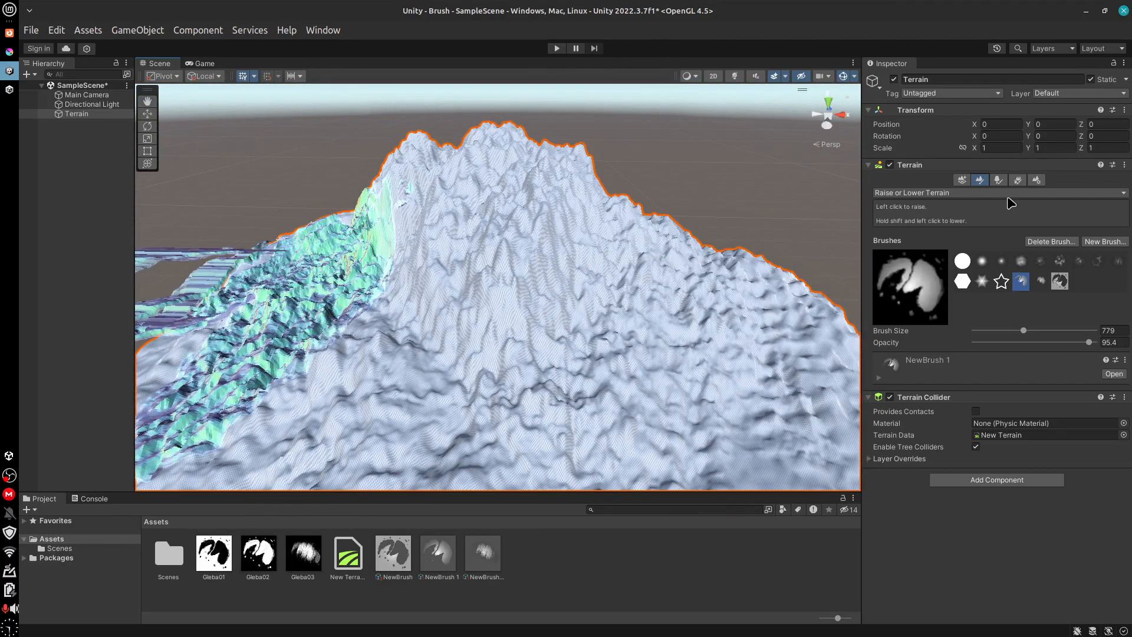
# Step: Smooth the mountain's peaks and slopes with the Smooth Height tool, using the NewBrush 1 and NewBrush 2 brushes
pyautogui.click(1003, 193)
pyautogui.click(902, 225)
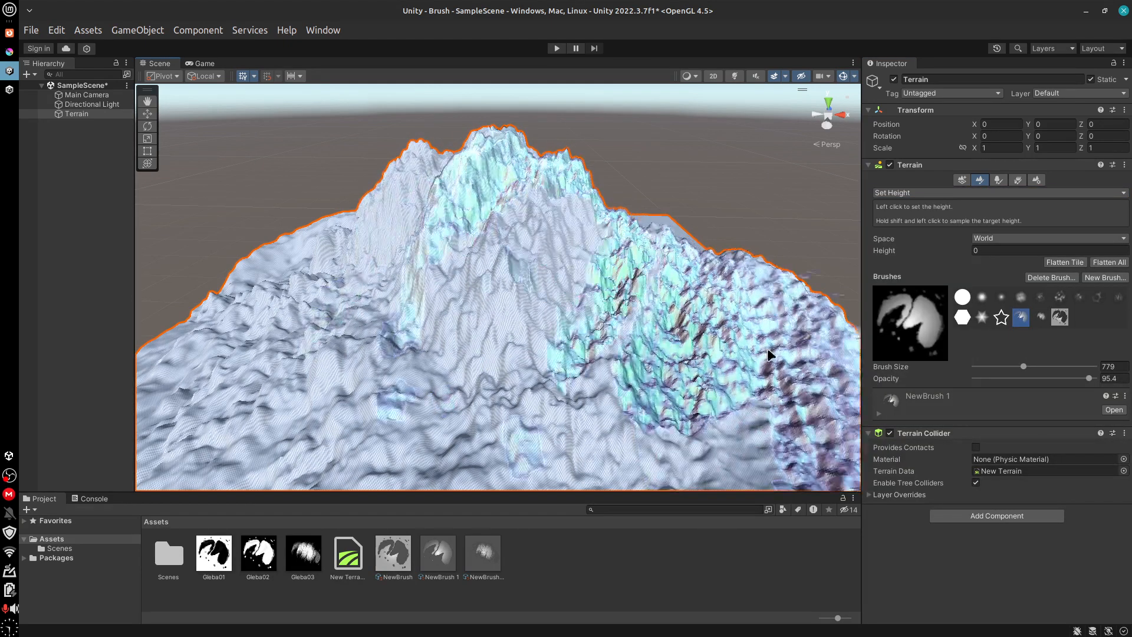
pyautogui.click(1010, 195)
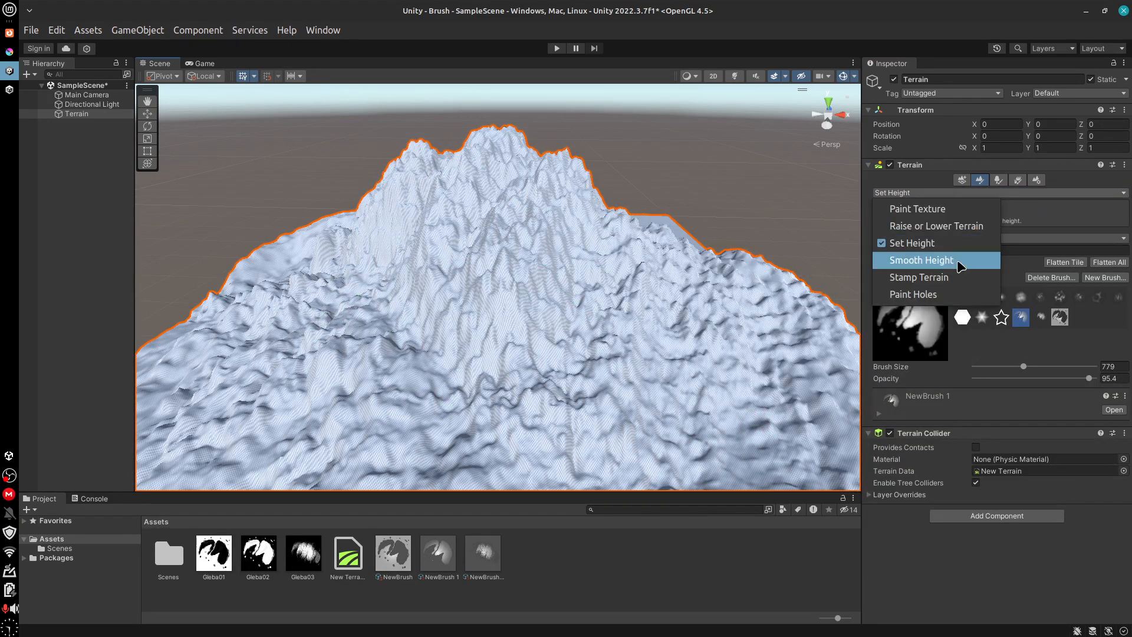
pyautogui.click(958, 263)
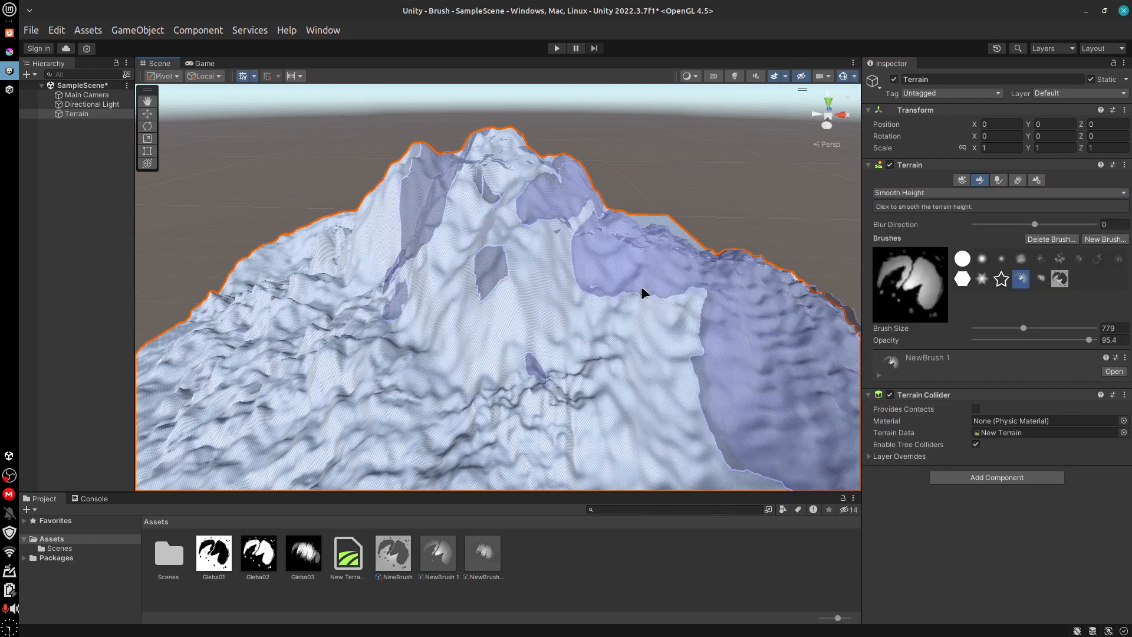
pyautogui.moveTo(642, 285); pyautogui.dragTo(719, 242)
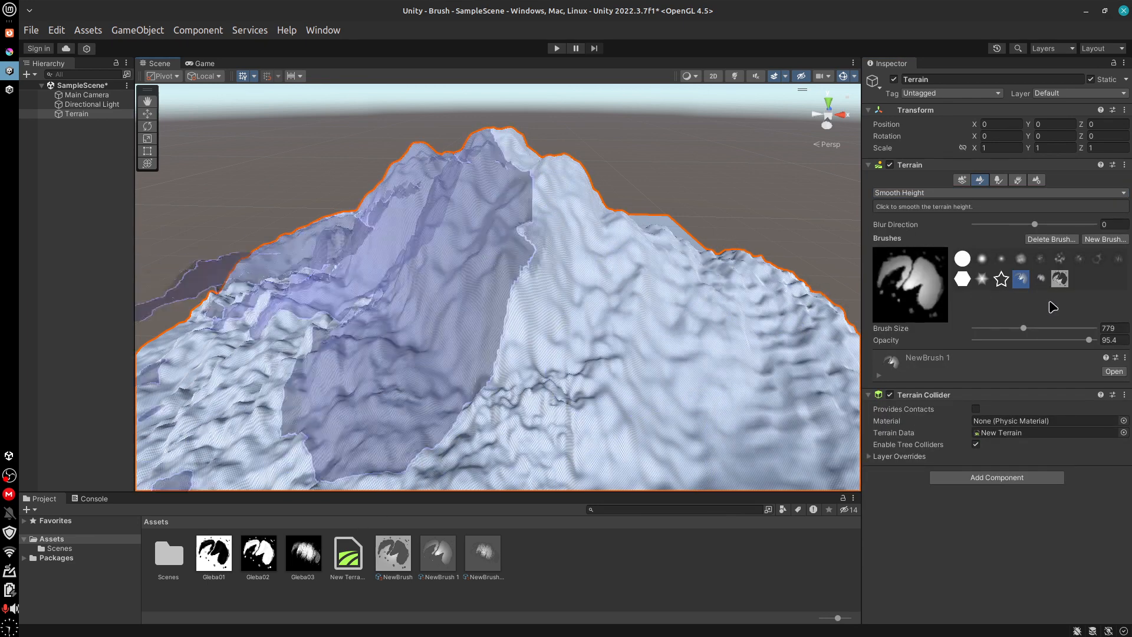
pyautogui.press('.')
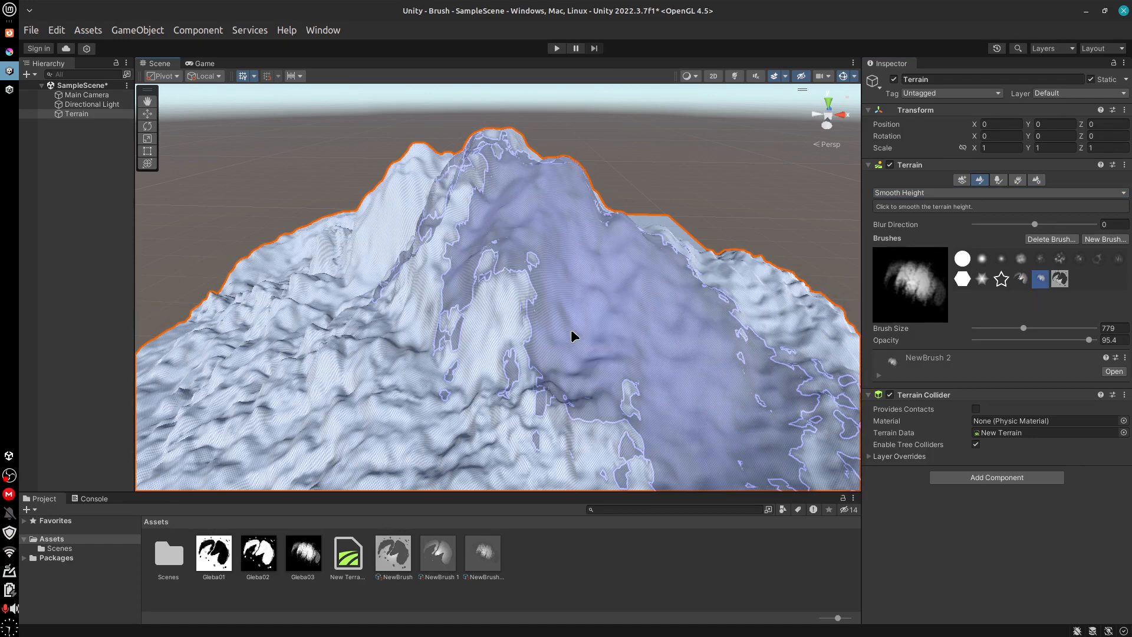
pyautogui.keyDown('alt'); pyautogui.moveTo(571, 337); pyautogui.dragTo(745, 298); pyautogui.keyUp('alt')
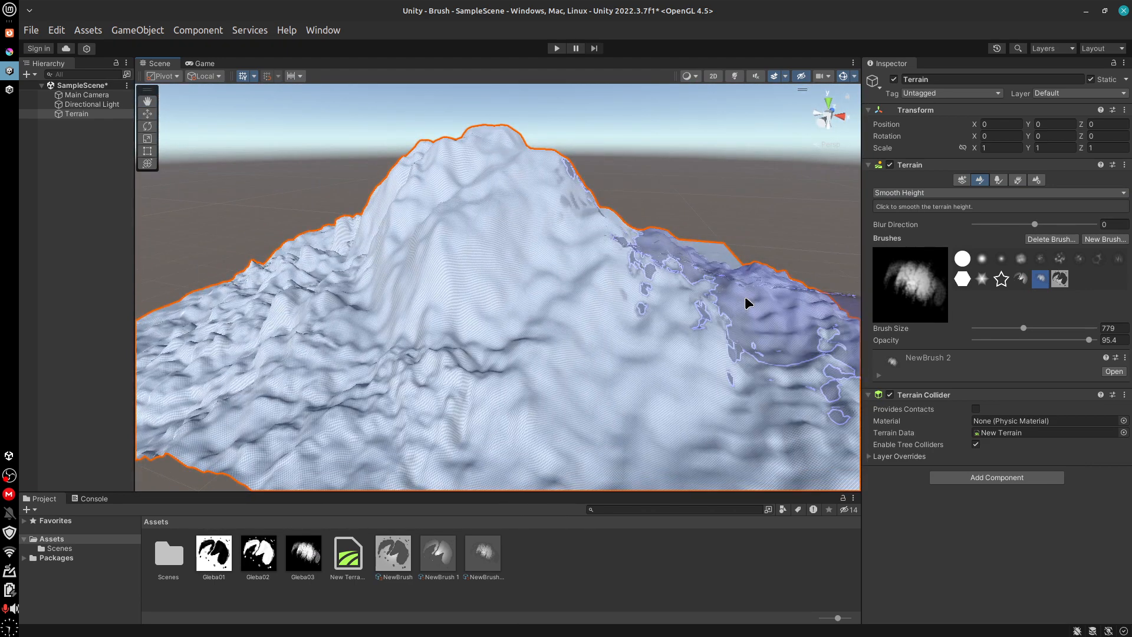
# Step: Look at the painting in Krita, return to Unity and set the terrain tool to Raise or Lower Terrain
pyautogui.click(9, 53)
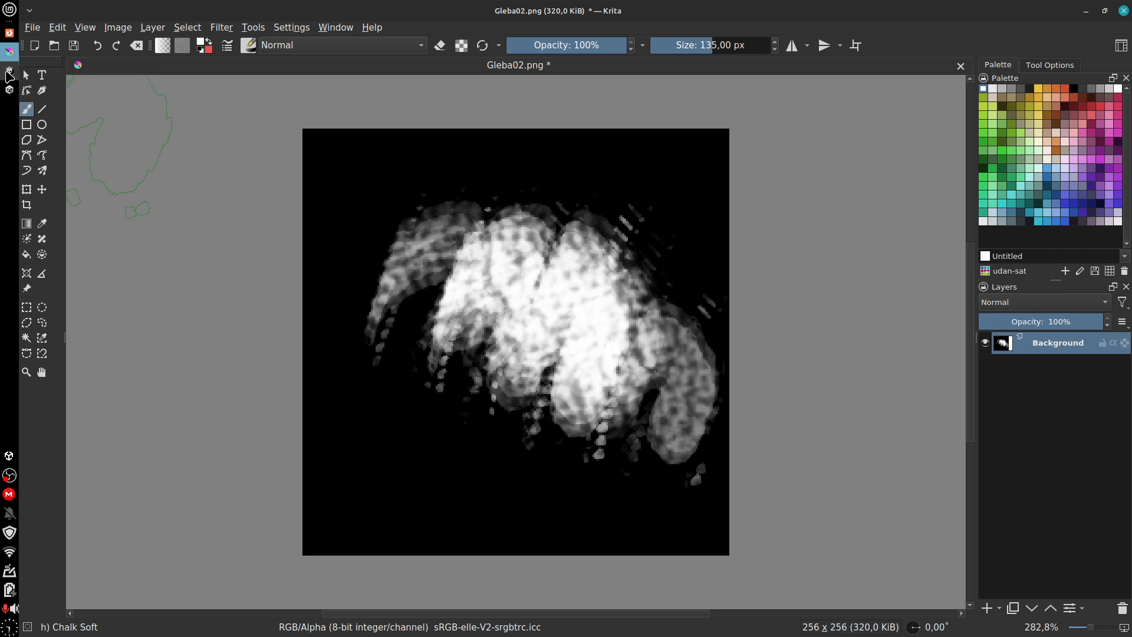
pyautogui.click(9, 71)
pyautogui.click(984, 193)
pyautogui.click(957, 201)
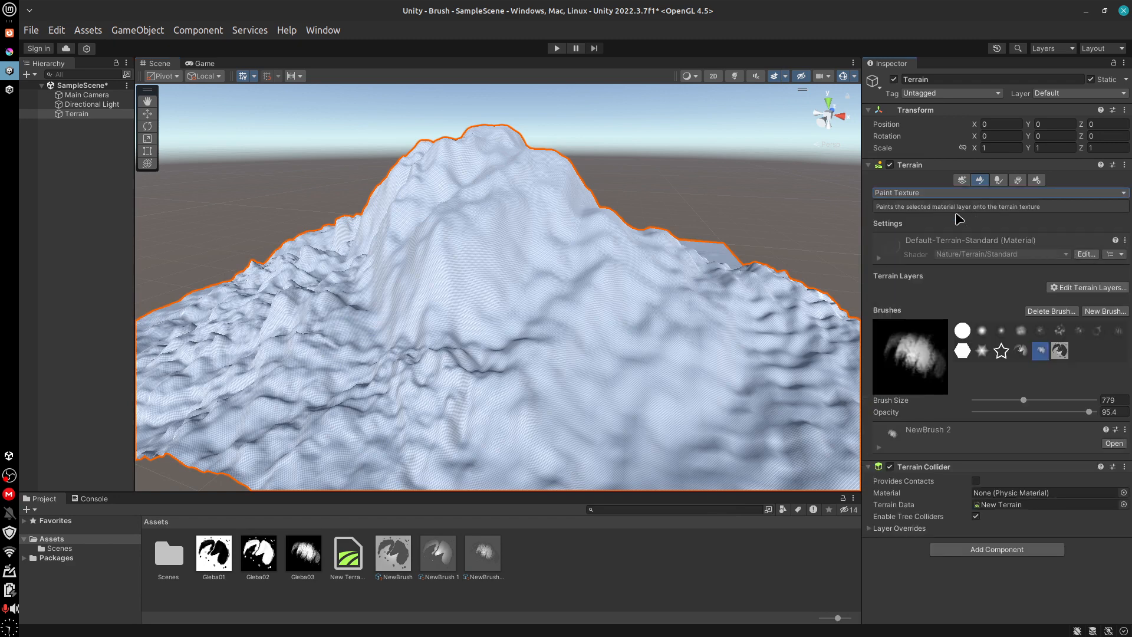
pyautogui.click(1006, 195)
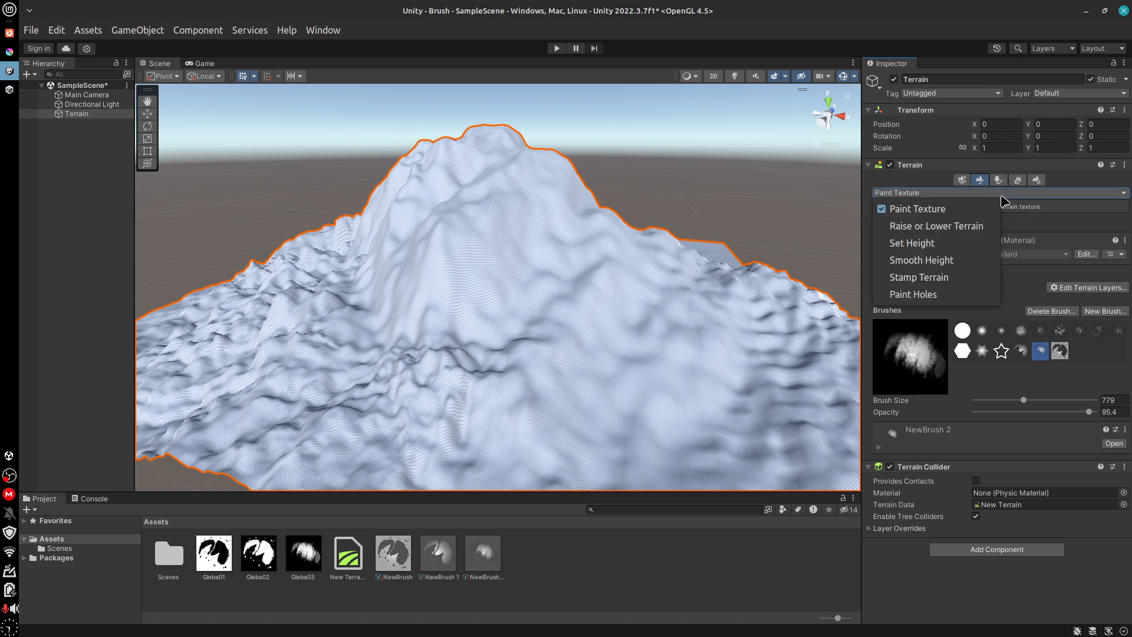
pyautogui.click(974, 225)
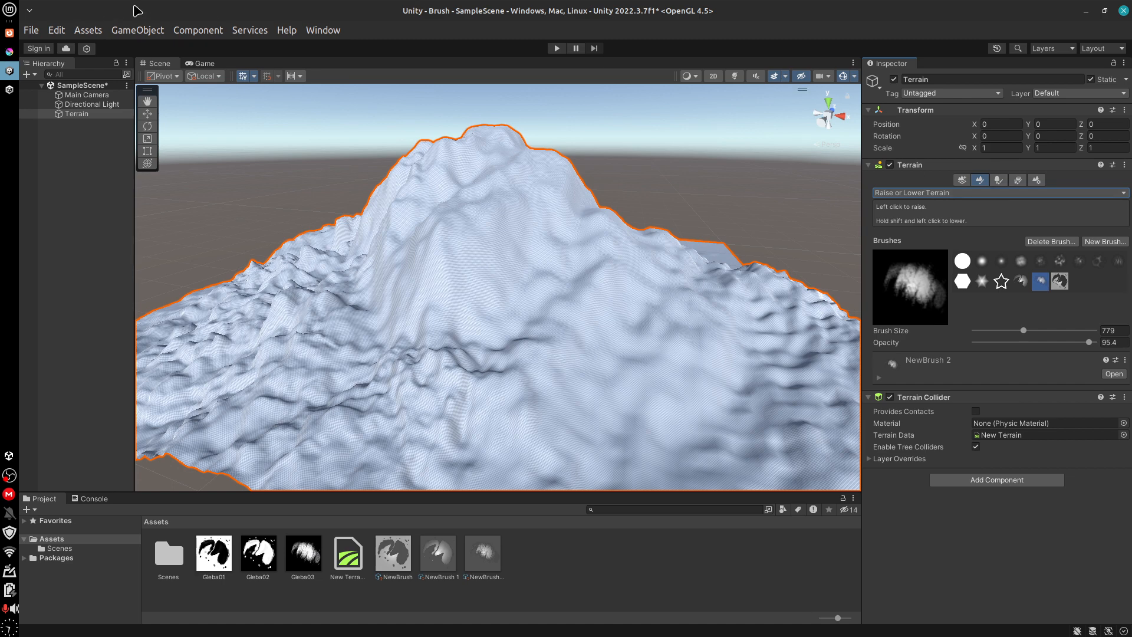
pyautogui.click(136, 31)
pyautogui.moveTo(152, 104)
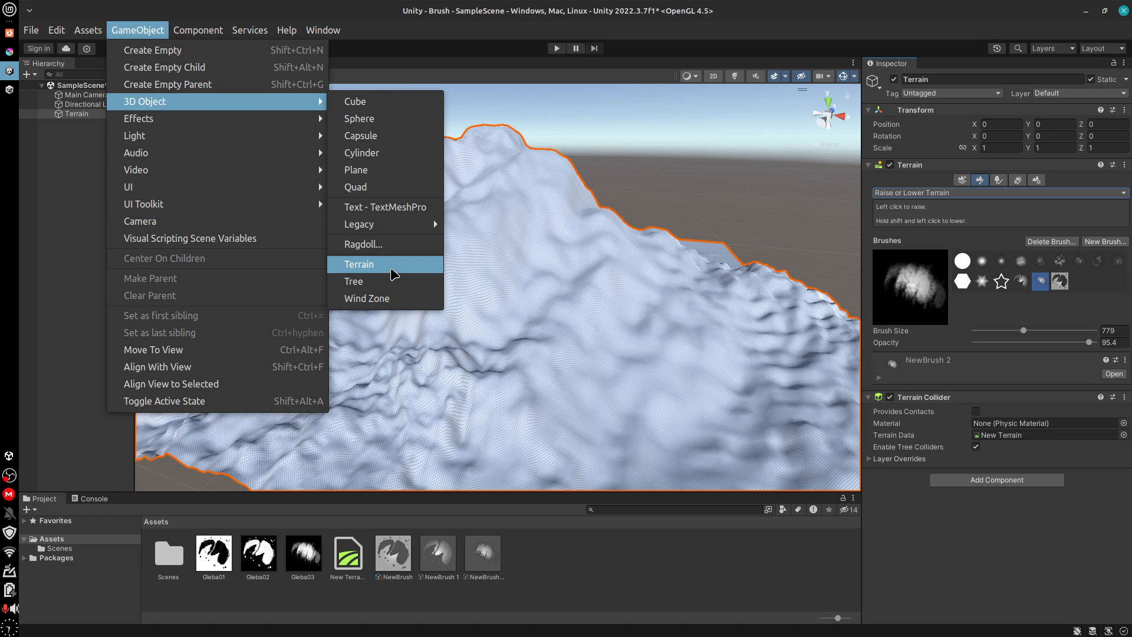
pyautogui.click(9, 53)
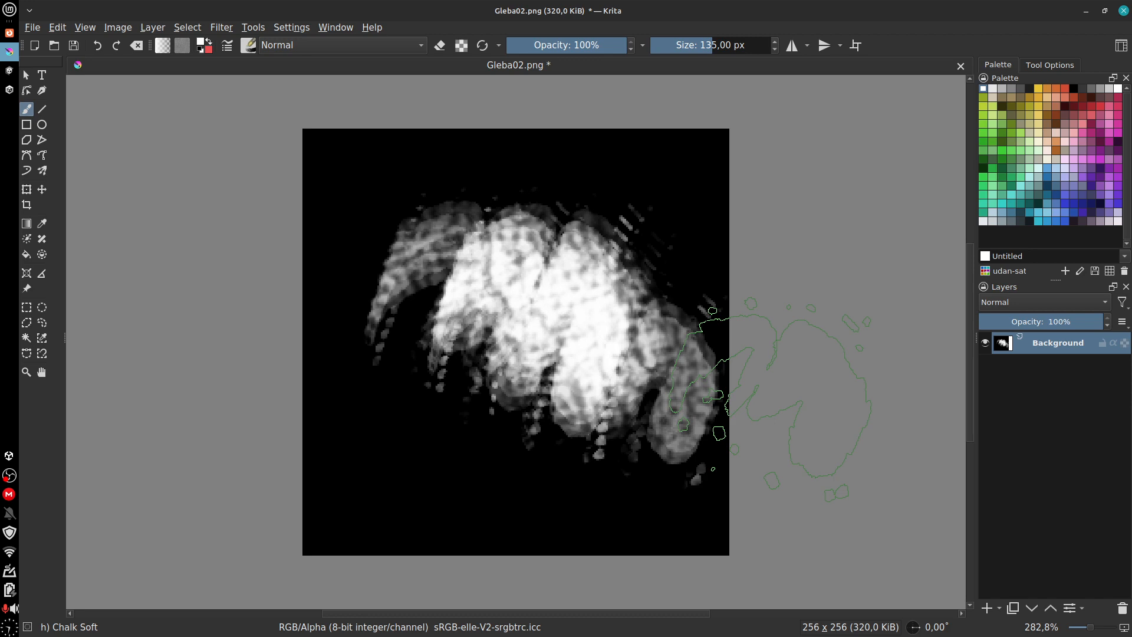
pyautogui.click(8, 32)
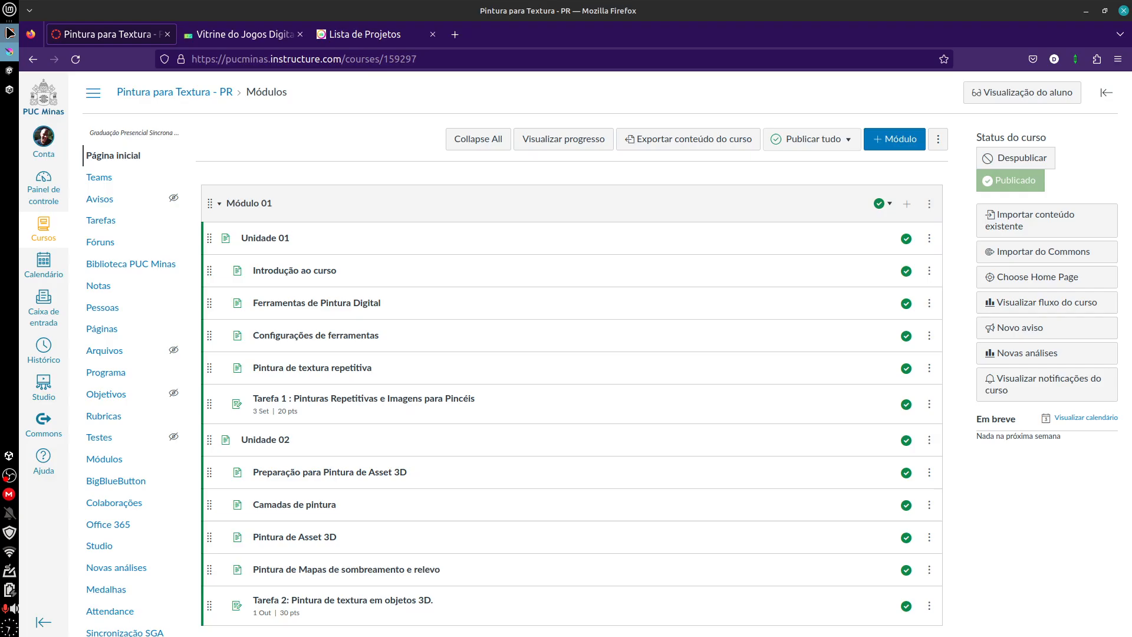
pyautogui.click(361, 35)
pyautogui.click(266, 35)
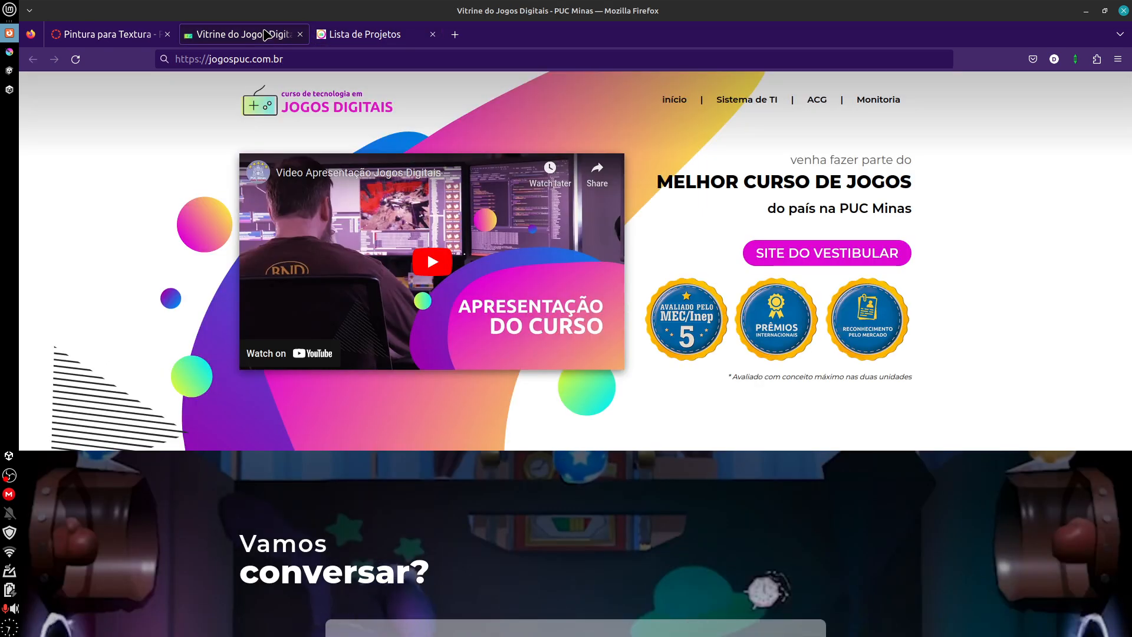
# Step: Inspect the NewBrush 1 and NewBrush assets in Unity, toggling Brush Invert on and off for NewBrush
pyautogui.click(8, 70)
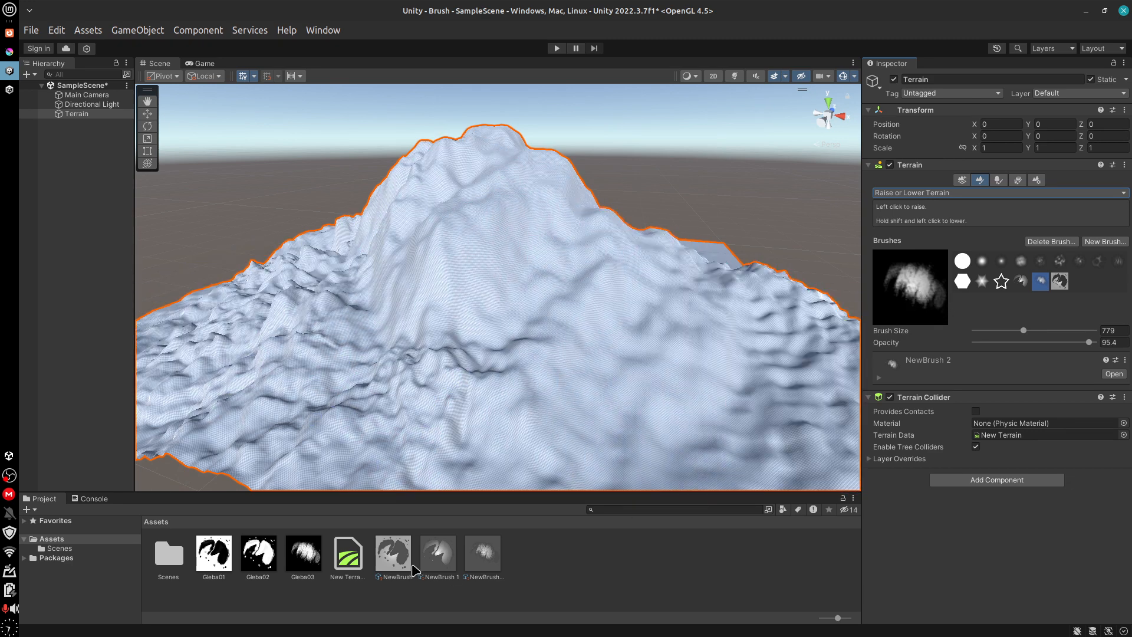
pyautogui.click(438, 553)
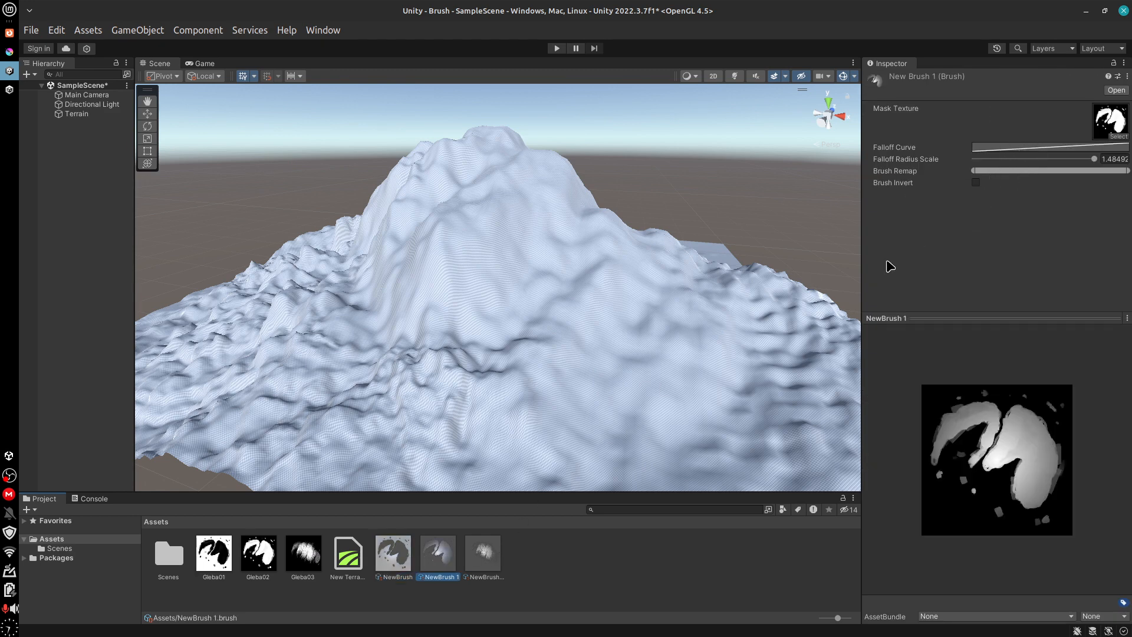
pyautogui.click(395, 559)
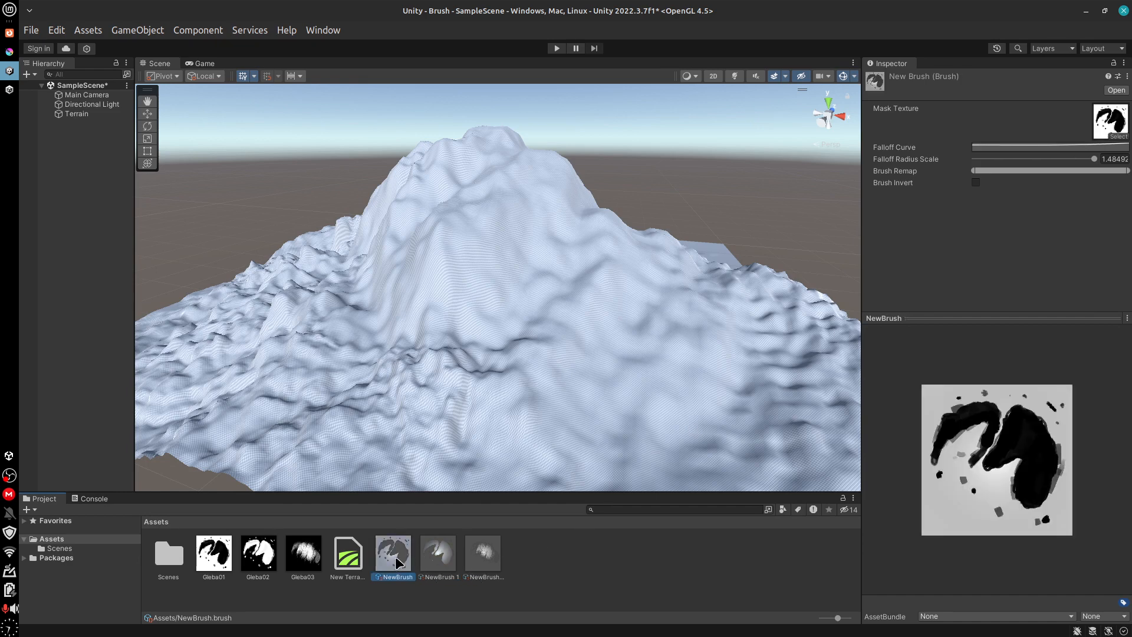
pyautogui.click(976, 183)
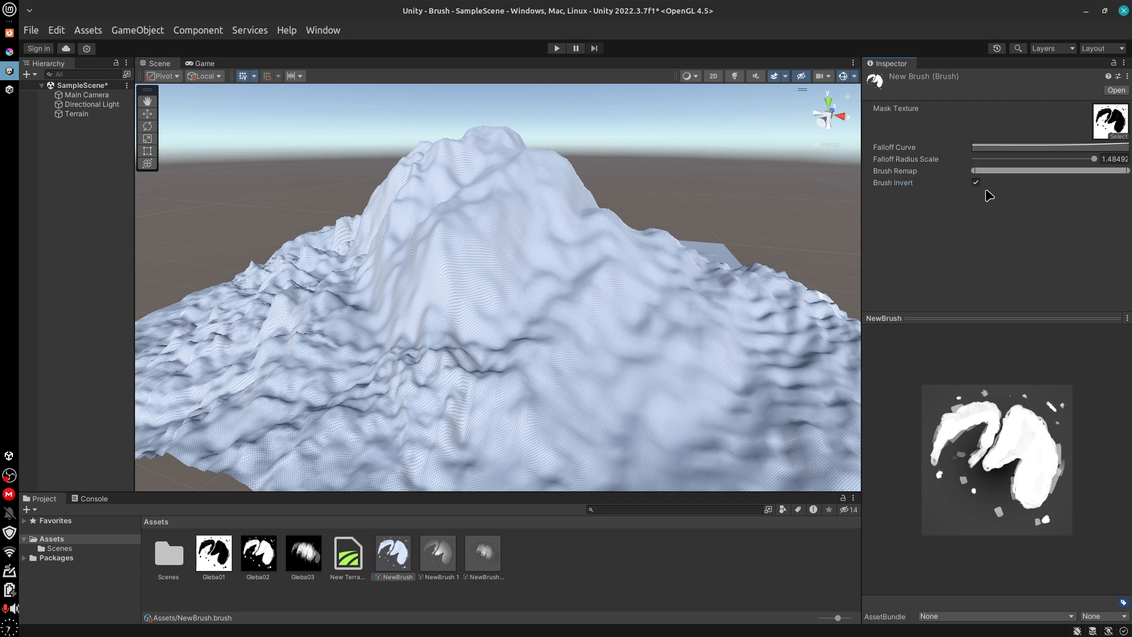
pyautogui.click(978, 184)
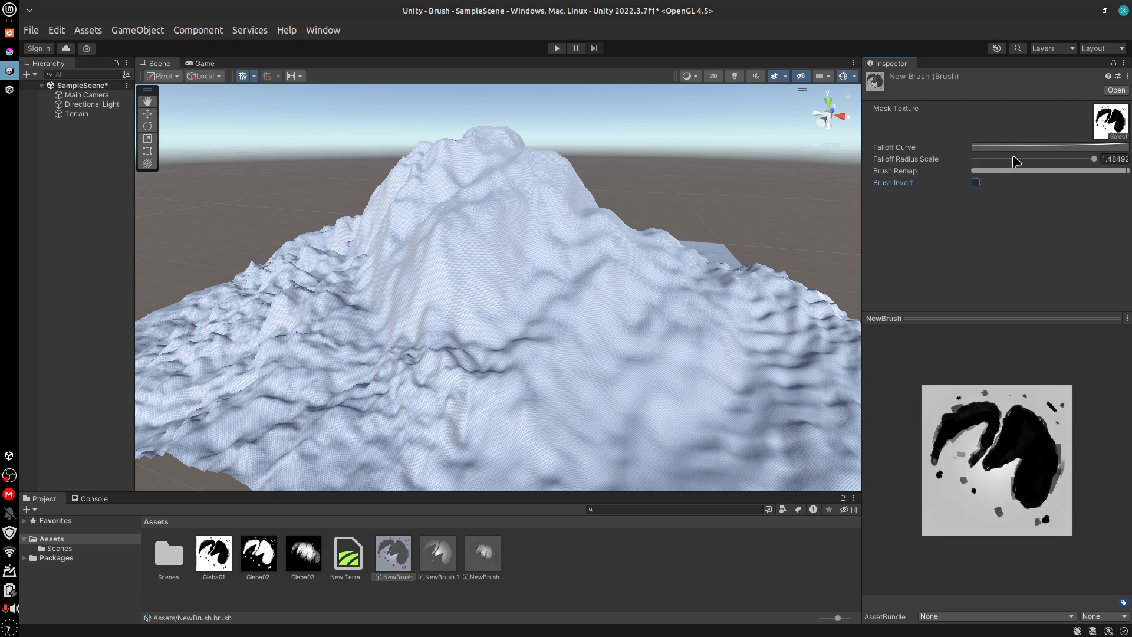
# Step: Reduce NewBrush's Falloff Radius Scale to 1.409 and flatten its Falloff Curve to a constant 1.0
pyautogui.moveTo(1095, 159)
pyautogui.mouseDown()
pyautogui.moveTo(1001, 159)
pyautogui.moveTo(1091, 161)
pyautogui.moveTo(1096, 176)
pyautogui.moveTo(922, 185)
pyautogui.moveTo(1074, 162)
pyautogui.mouseUp()
pyautogui.click(1035, 148)
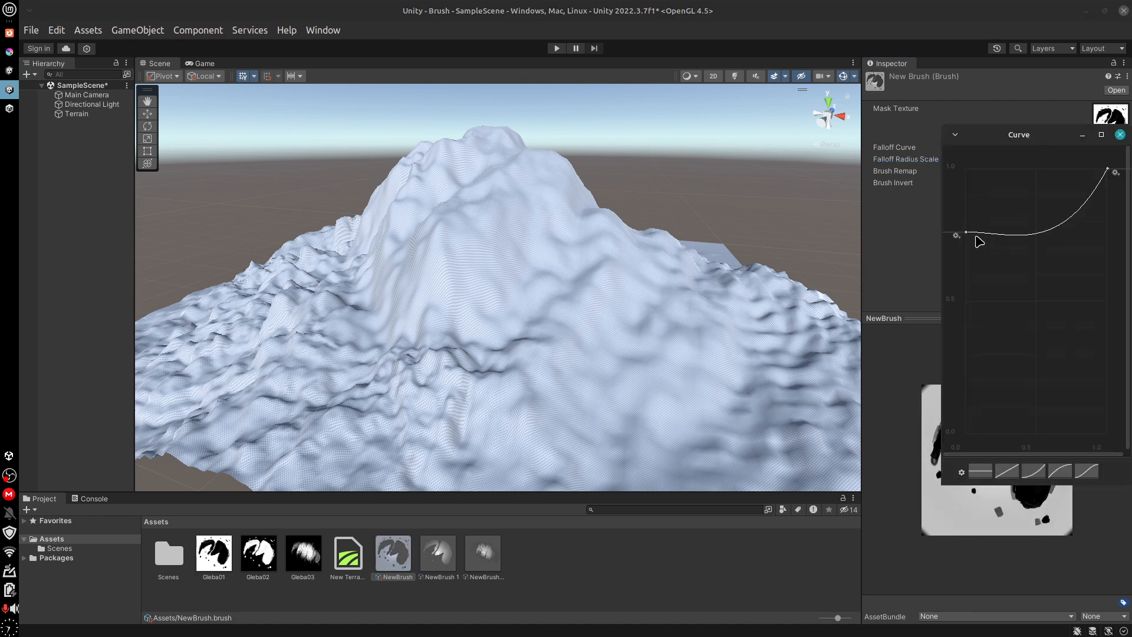
pyautogui.moveTo(966, 233); pyautogui.dragTo(972, 291)
pyautogui.moveTo(968, 408); pyautogui.dragTo(953, 404)
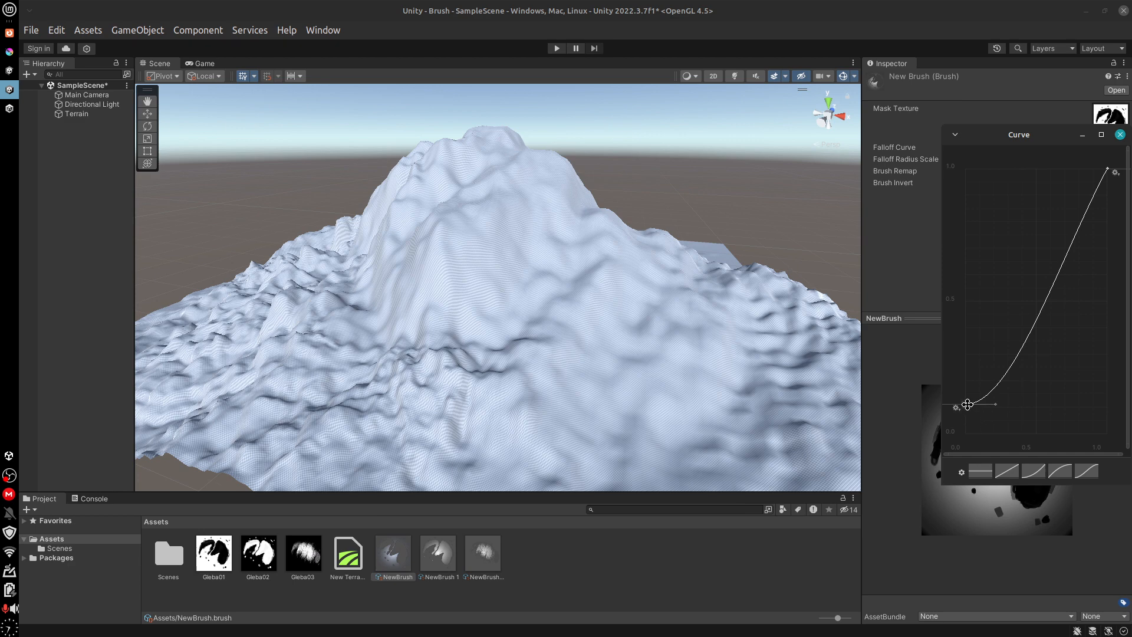
pyautogui.moveTo(967, 404)
pyautogui.mouseDown()
pyautogui.moveTo(980, 275)
pyautogui.moveTo(956, 140)
pyautogui.mouseUp()
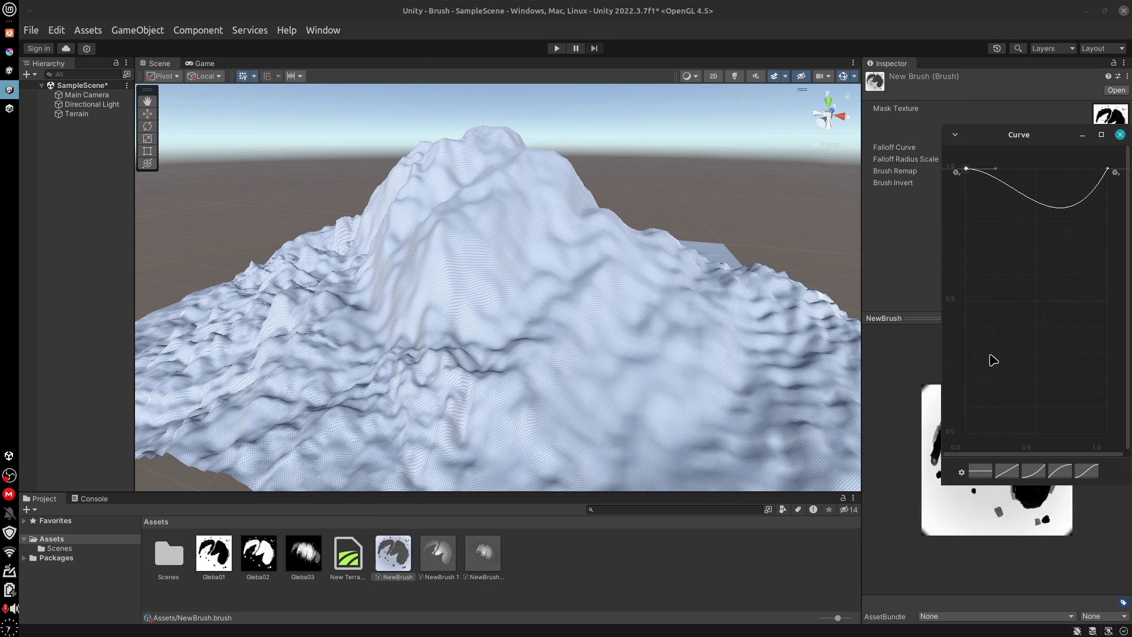
pyautogui.click(1109, 170)
pyautogui.moveTo(1093, 197)
pyautogui.mouseDown()
pyautogui.moveTo(1047, 174)
pyautogui.moveTo(1080, 169)
pyautogui.mouseUp()
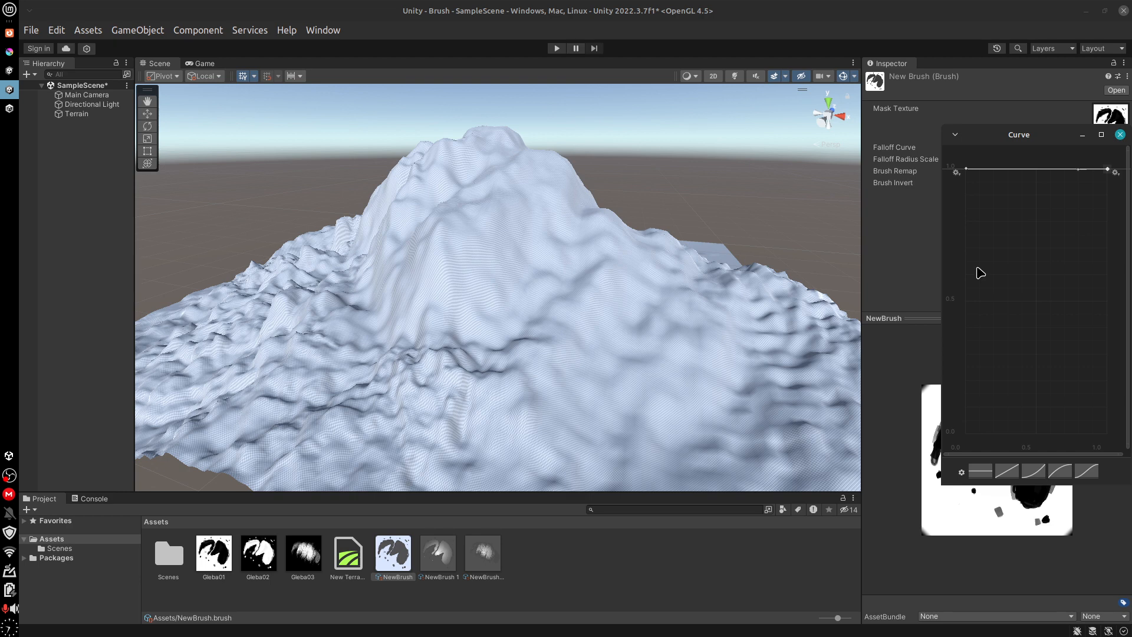
pyautogui.click(1120, 135)
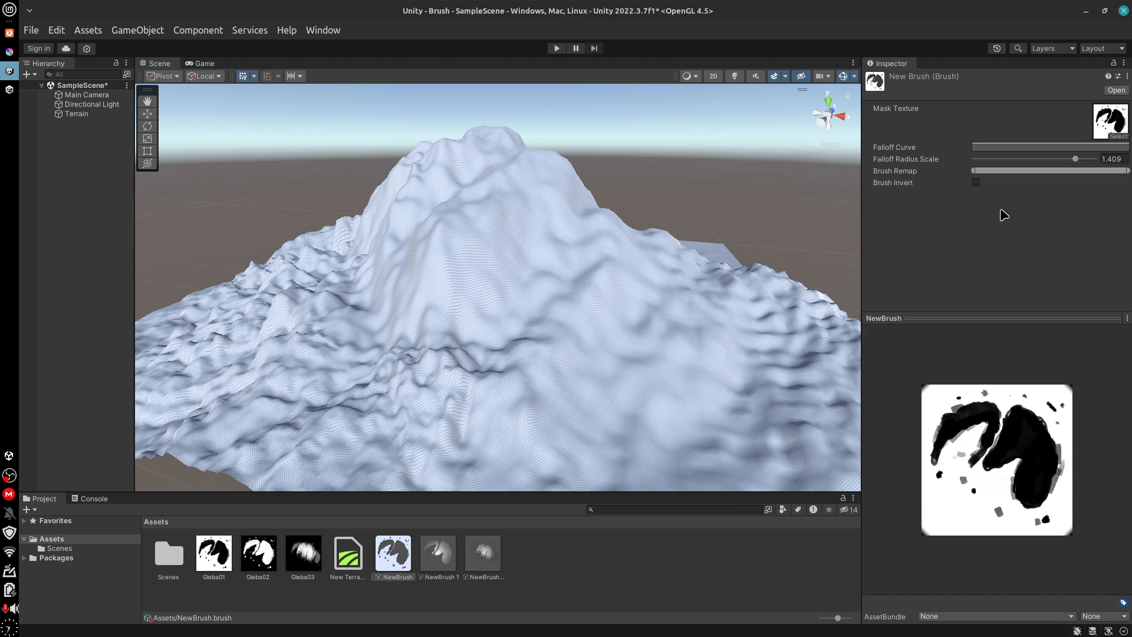
# Step: Compare the NewBrush 2 and NewBrush settings and view the sculpted mountain from another side
pyautogui.click(477, 564)
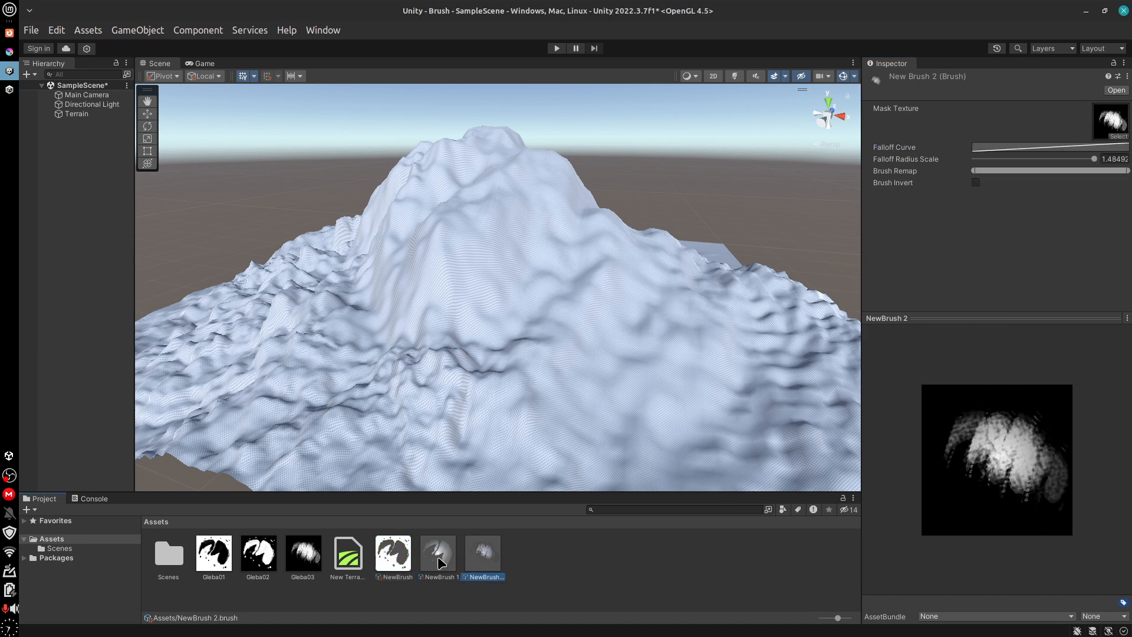
pyautogui.click(397, 558)
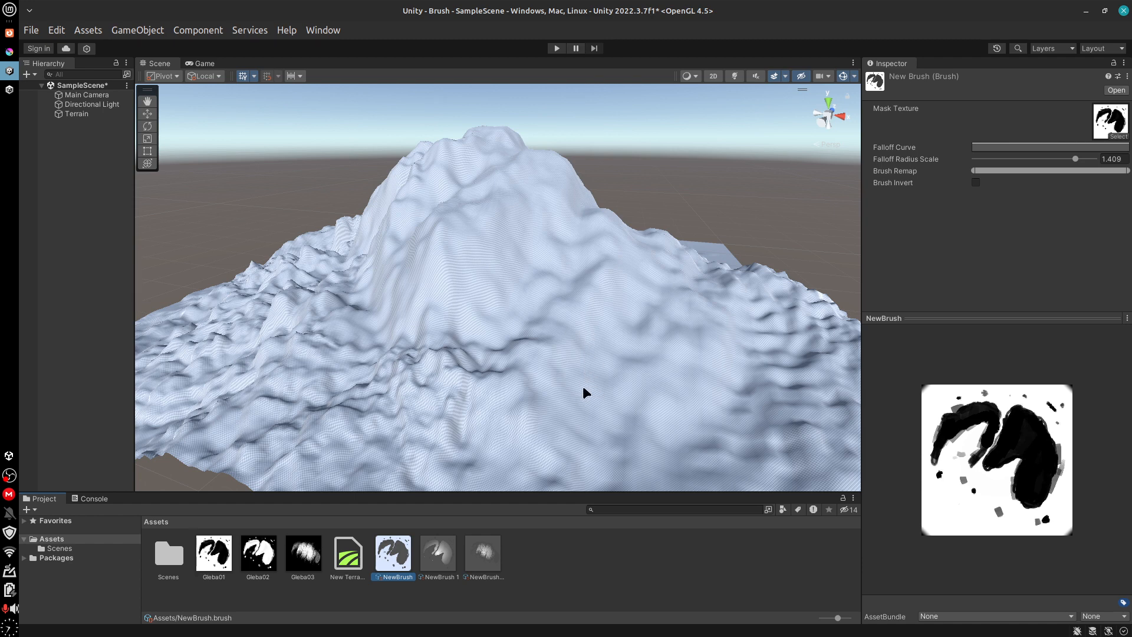
pyautogui.keyDown('alt'); pyautogui.moveTo(584, 392); pyautogui.dragTo(786, 400); pyautogui.keyUp('alt')
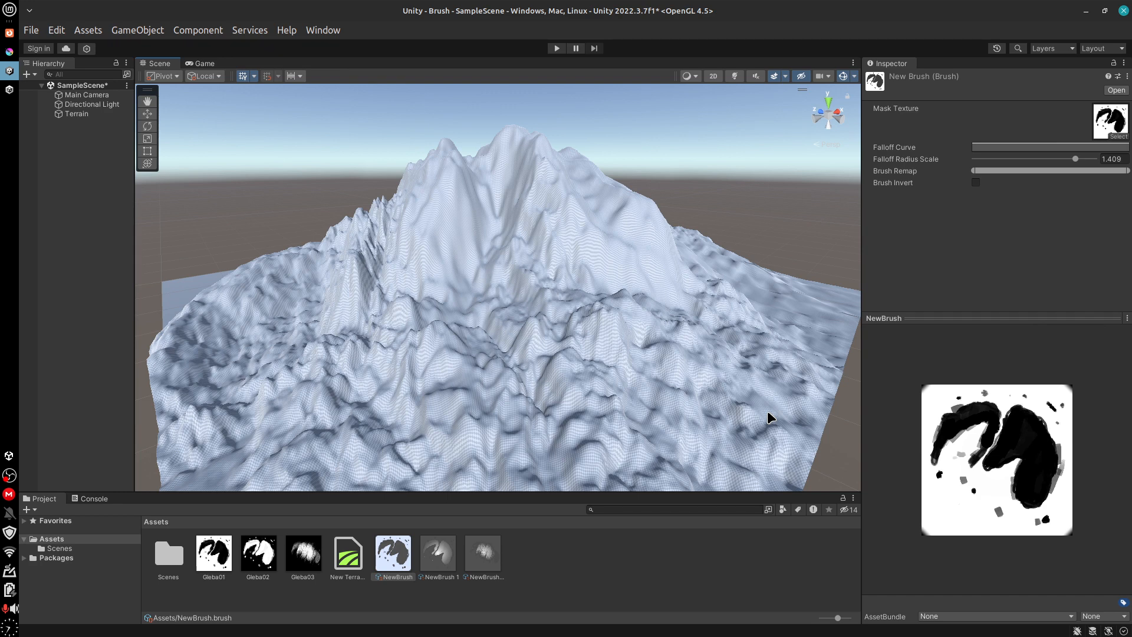
# Step: Switch to Krita, clear the Gleba02.png canvas to white and choose the udan-ink brush preset
pyautogui.click(9, 52)
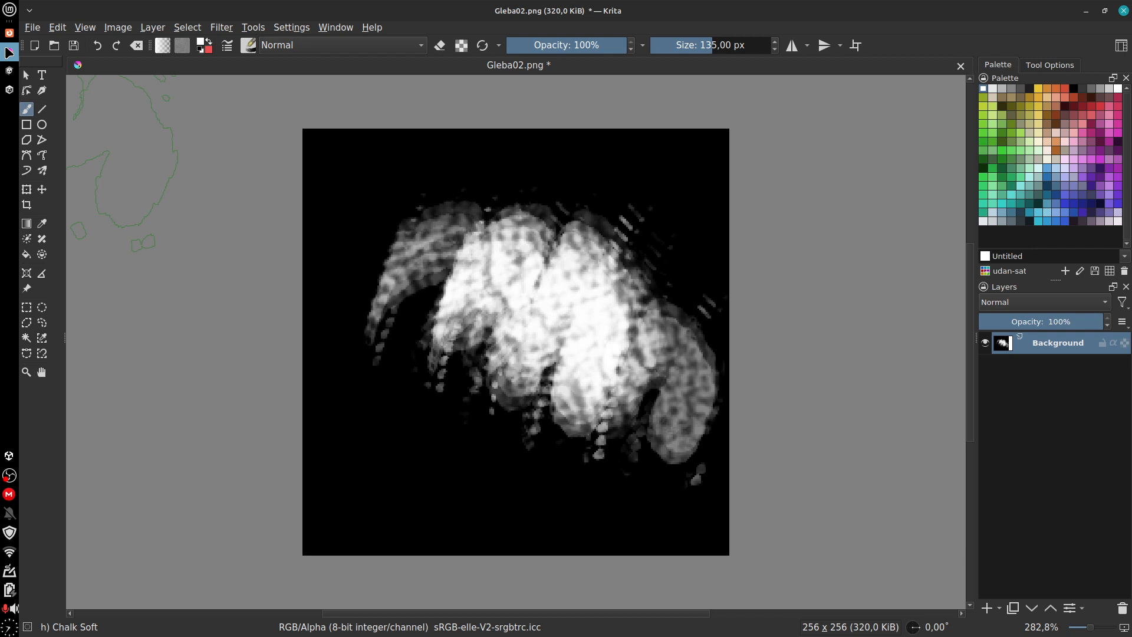
pyautogui.hotkey('shift', 'BackSpace')
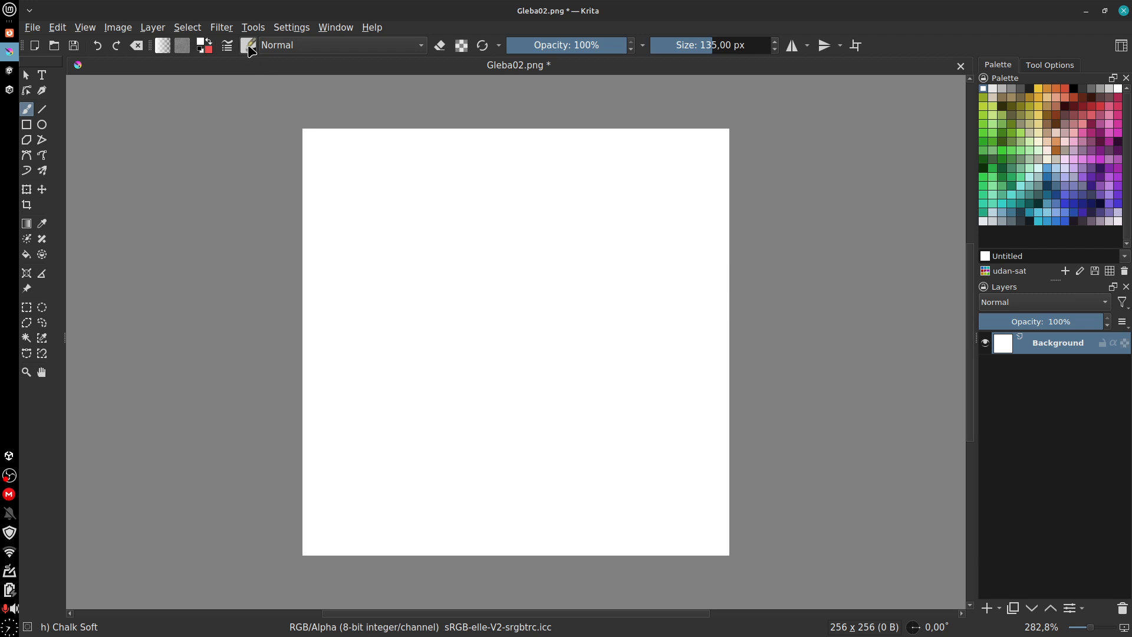
pyautogui.click(248, 46)
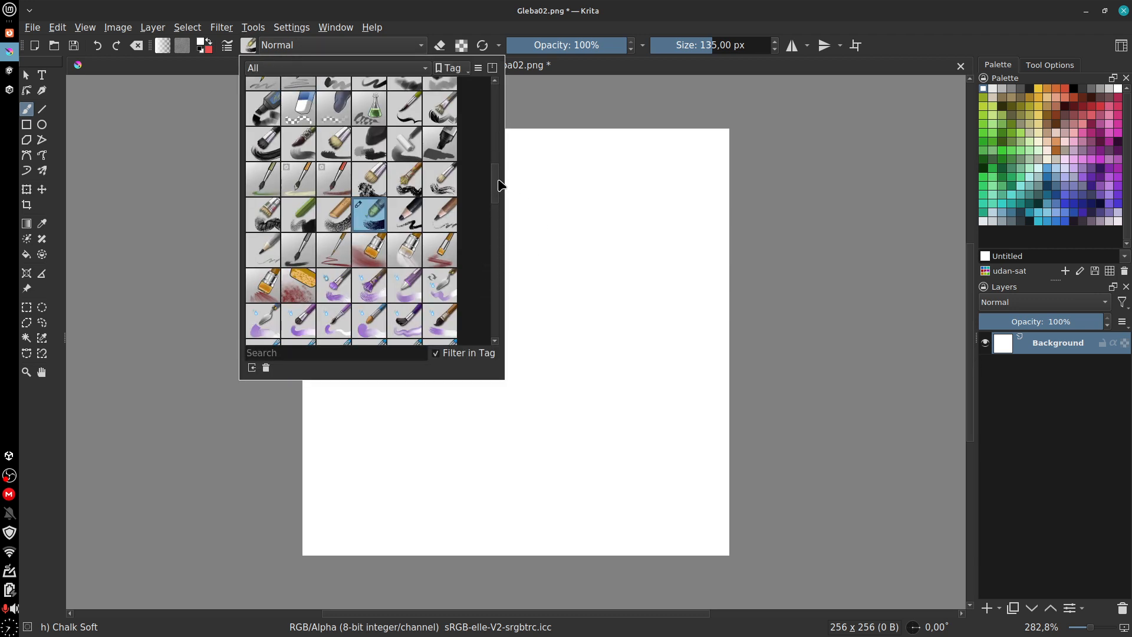
pyautogui.moveTo(499, 184)
pyautogui.mouseDown()
pyautogui.moveTo(498, 168)
pyautogui.moveTo(494, 305)
pyautogui.moveTo(494, 285)
pyautogui.mouseUp()
pyautogui.click(309, 207)
pyautogui.click(705, 292)
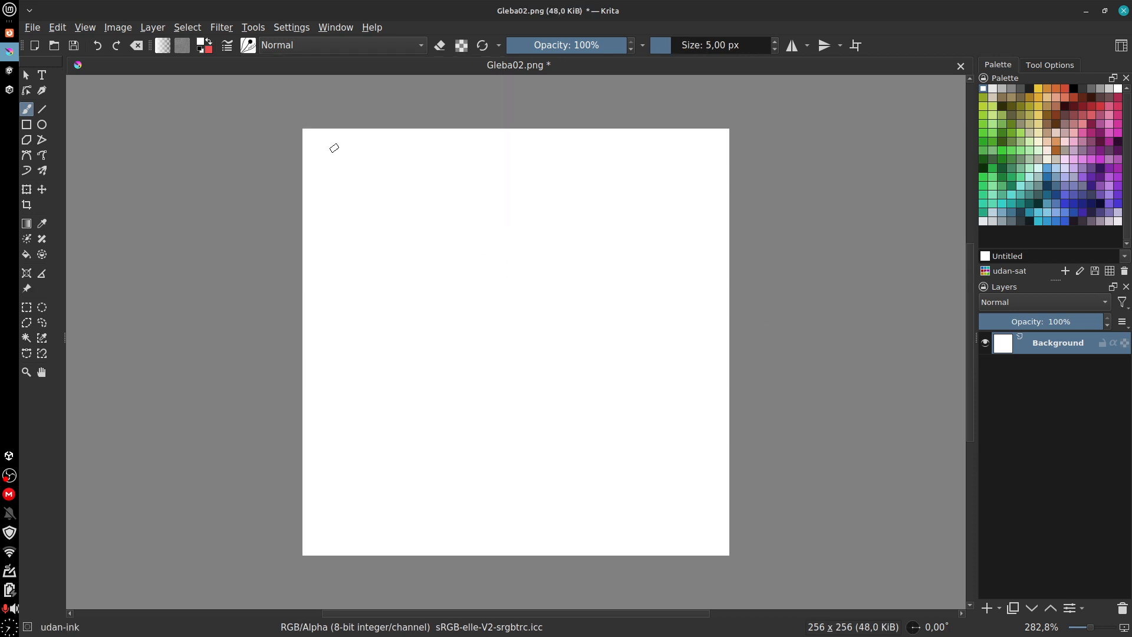
# Step: Examine the available gradients, the brush presets and the Fill tool's options
pyautogui.click(161, 46)
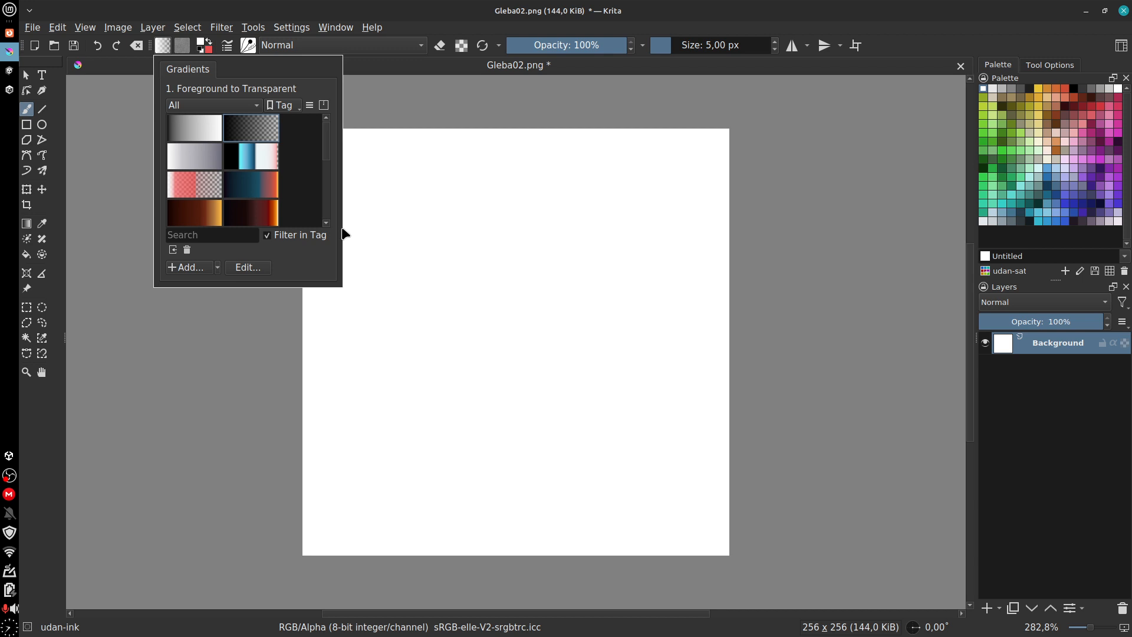
pyautogui.click(257, 52)
pyautogui.click(249, 46)
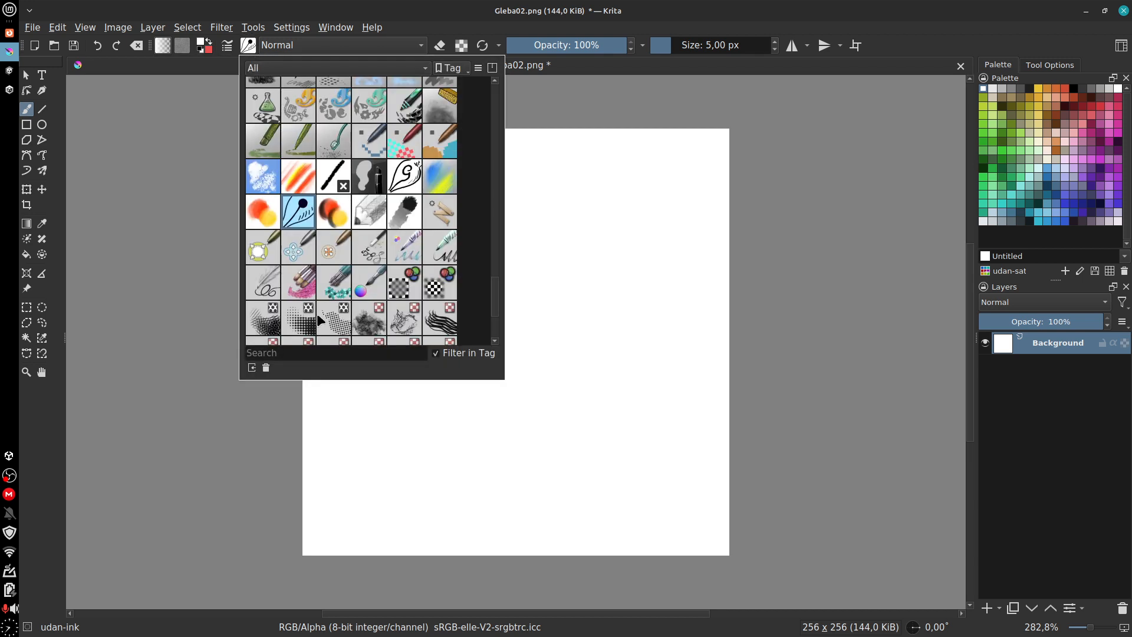
pyautogui.moveTo(318, 319)
pyautogui.click(99, 315)
pyautogui.click(26, 254)
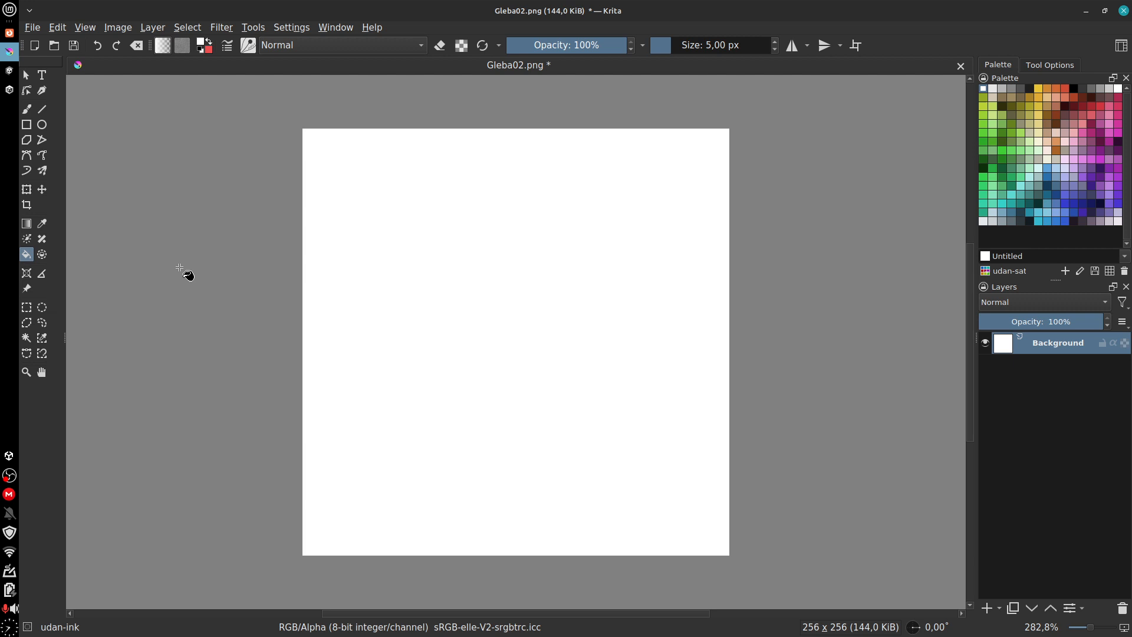
pyautogui.click(1047, 66)
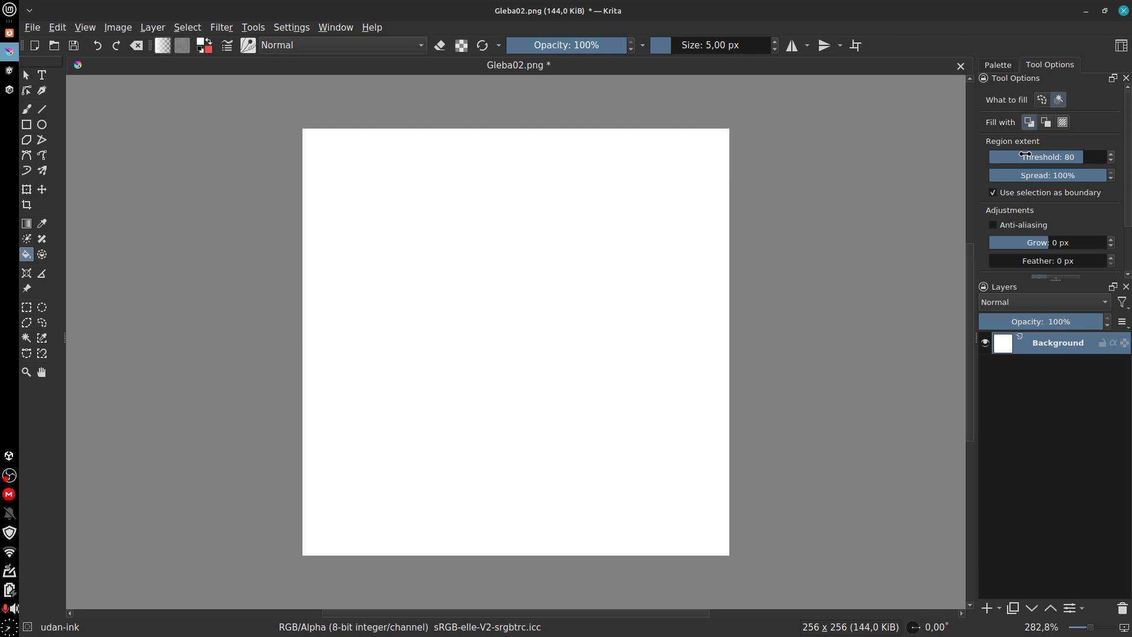
# Step: Set the Freehand Brush colour to black and try a short stroke in the canvas's upper-left area, undoing it
pyautogui.click(26, 109)
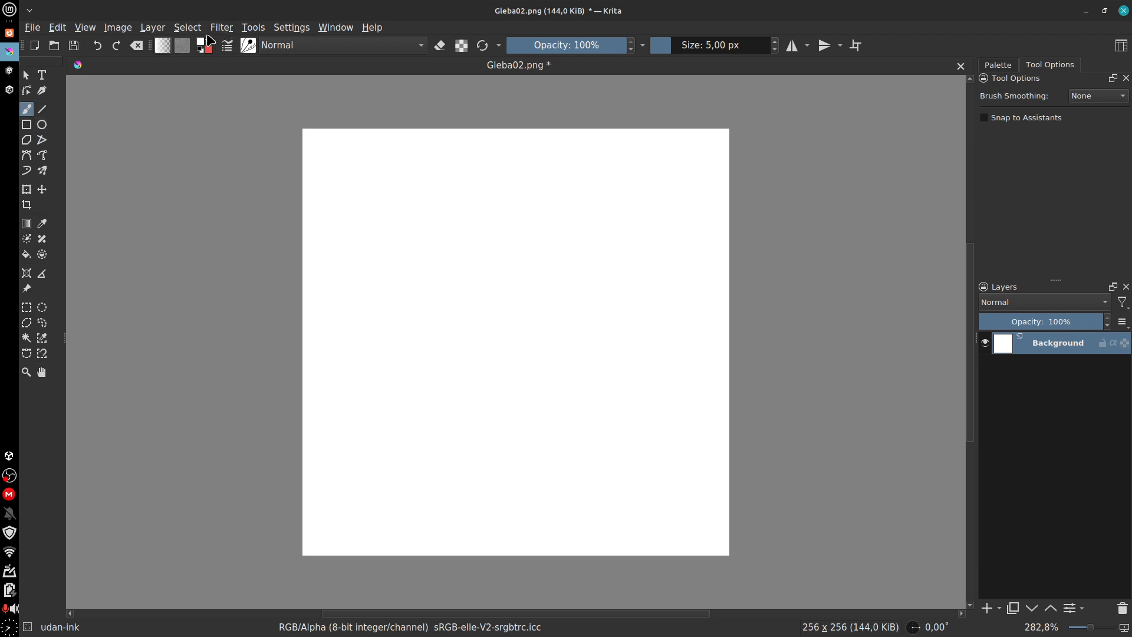
pyautogui.click(999, 64)
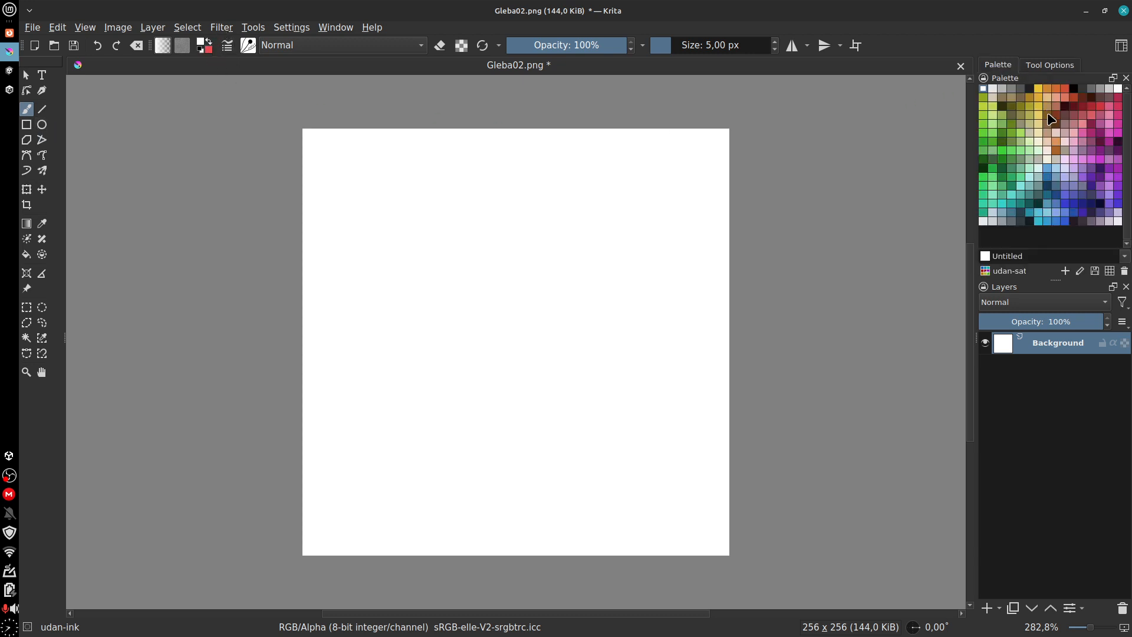
pyautogui.click(1074, 89)
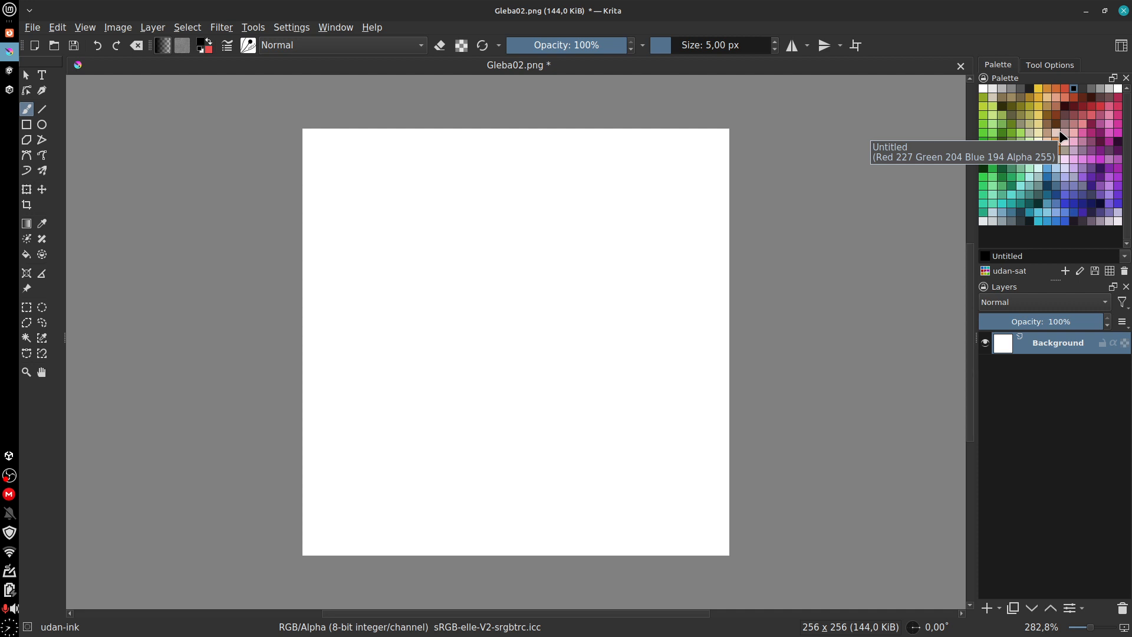
pyautogui.moveTo(406, 204); pyautogui.dragTo(430, 266)
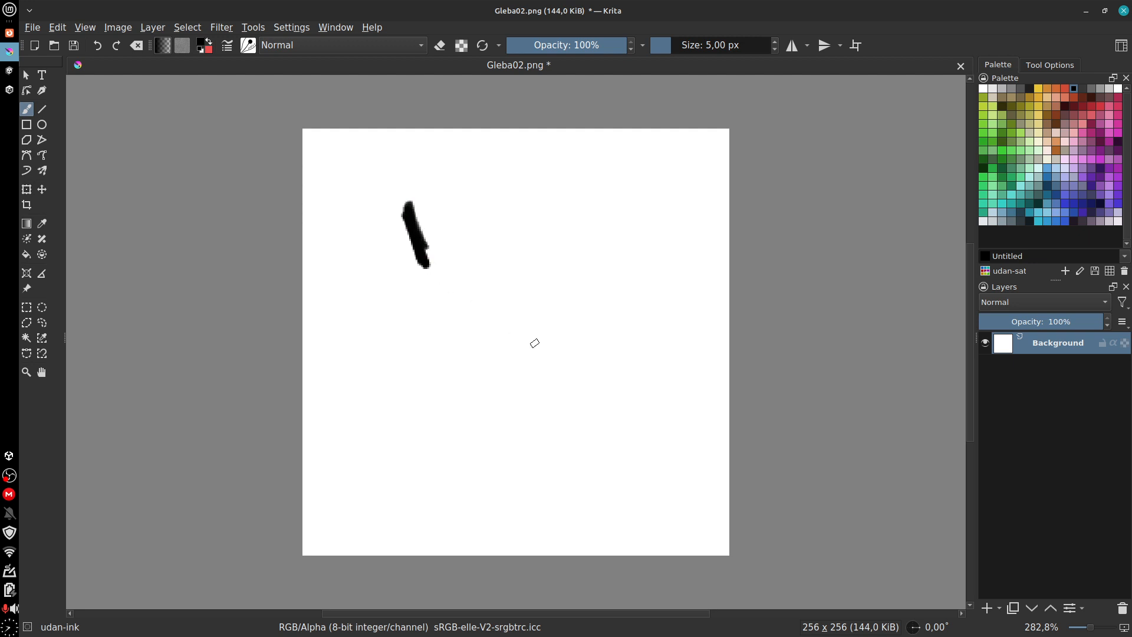
pyautogui.hotkey('ctrl', 'z')
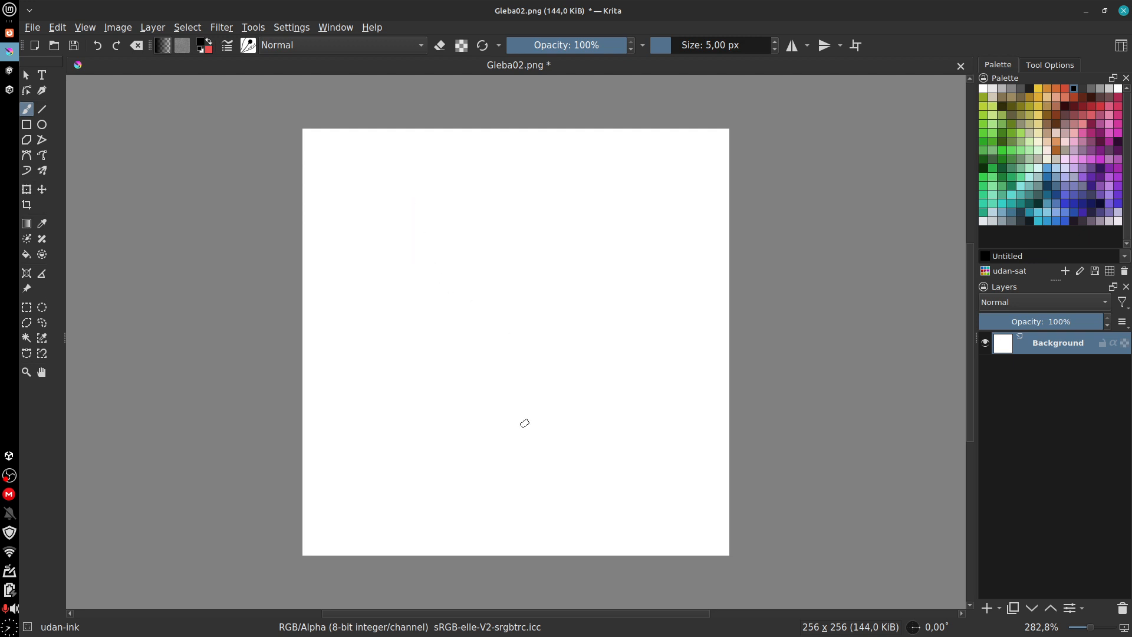
# Step: Try a slanted four-sided outline across the canvas with freehand black strokes, and undo all four strokes
pyautogui.moveTo(353, 379); pyautogui.dragTo(394, 491)
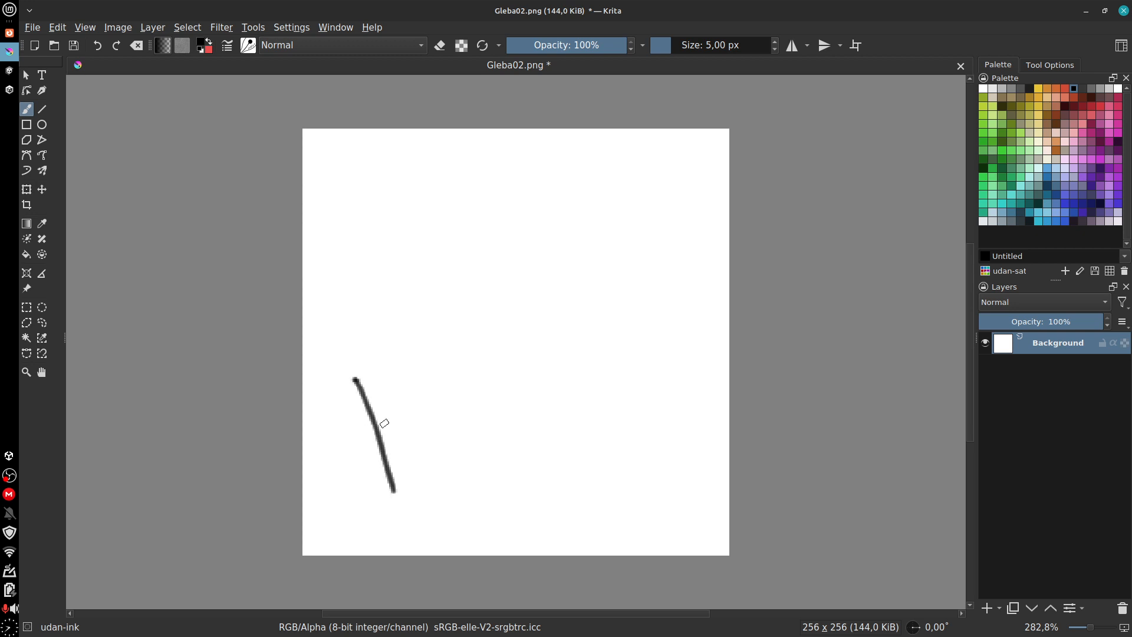
pyautogui.moveTo(354, 380); pyautogui.dragTo(647, 166)
pyautogui.moveTo(394, 503); pyautogui.dragTo(682, 290)
pyautogui.moveTo(627, 189); pyautogui.dragTo(678, 295)
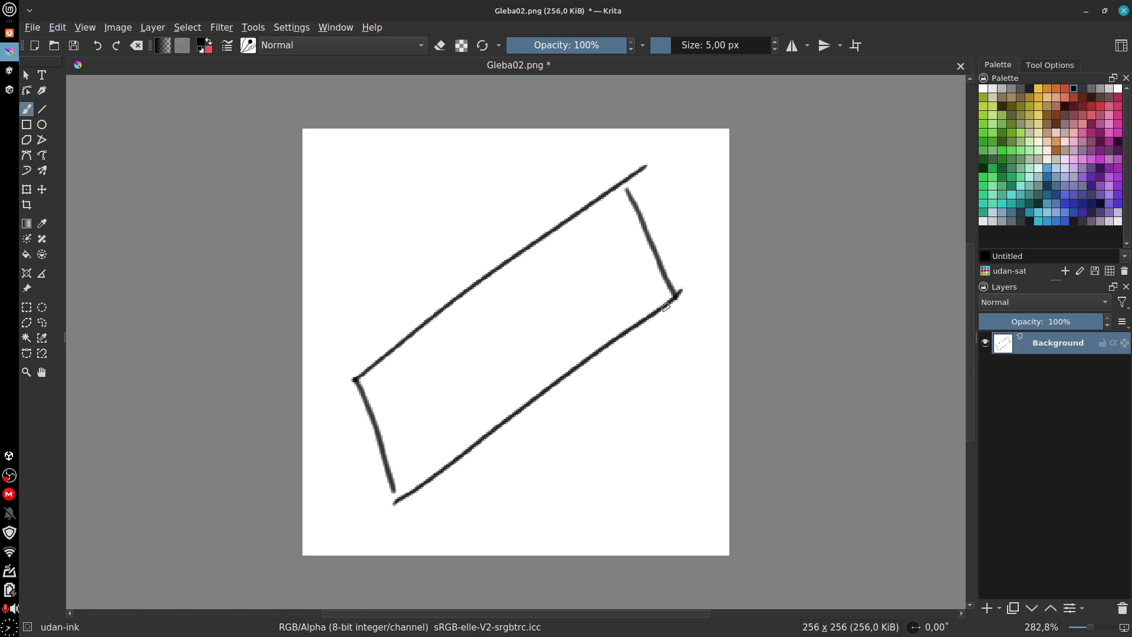
pyautogui.hotkey('ctrl', 'z')
pyautogui.hotkey('ctrl', 'z')
pyautogui.hotkey('ctrl', 'z')
pyautogui.hotkey('ctrl', 'z')
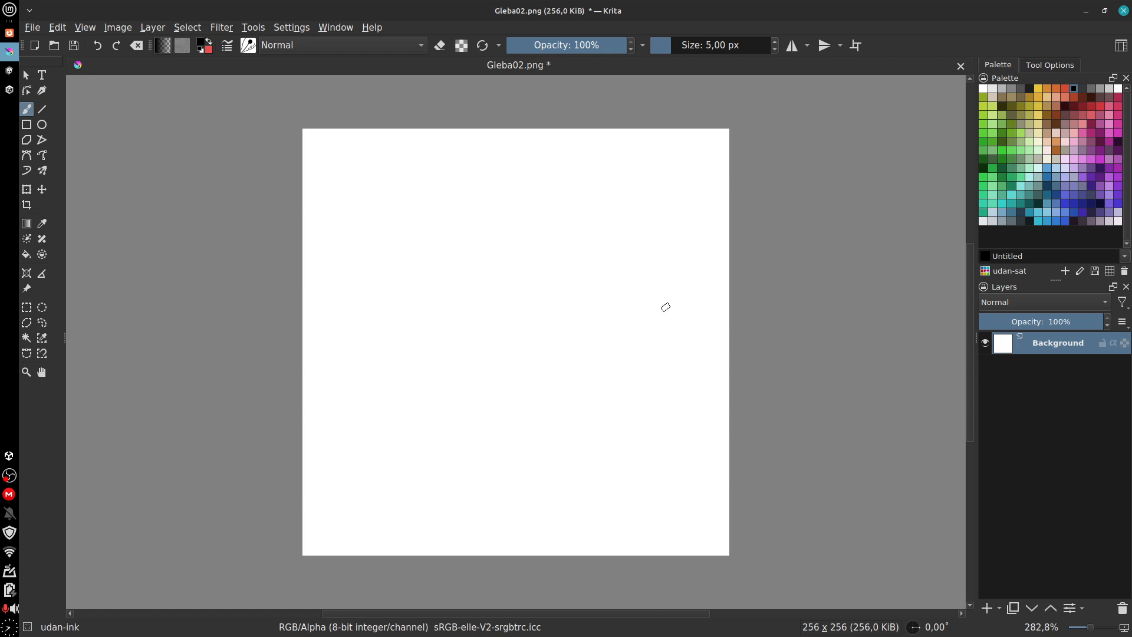
# Step: Try a black rectangle outline around the middle of the canvas with the Rectangle tool, and undo it
pyautogui.click(27, 125)
pyautogui.moveTo(417, 229); pyautogui.dragTo(686, 468)
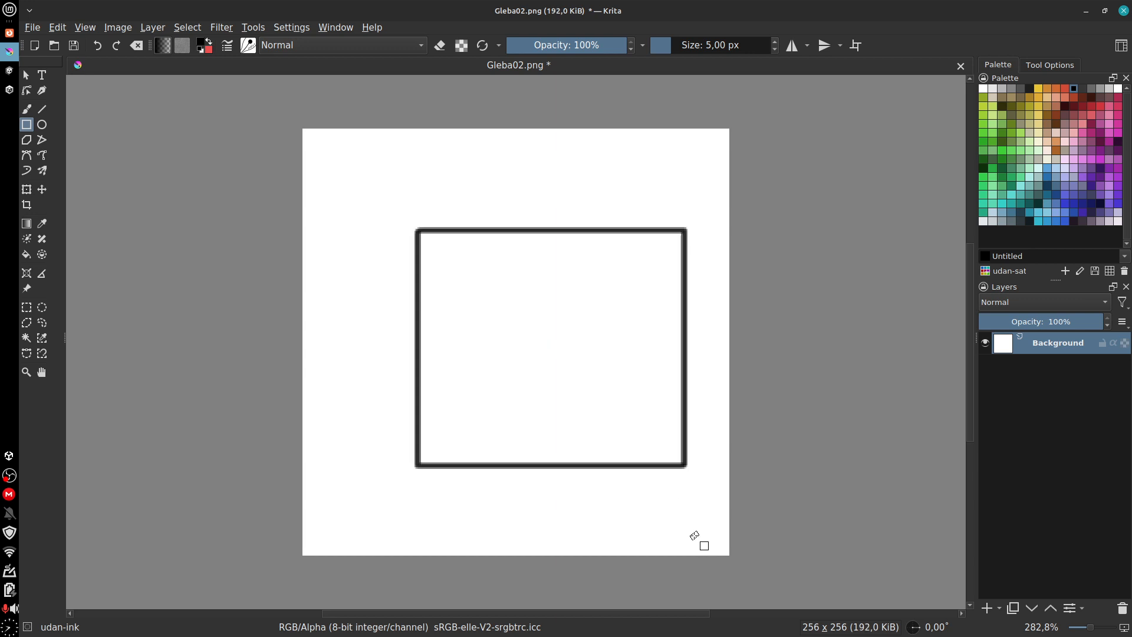
pyautogui.hotkey('ctrl', 'z')
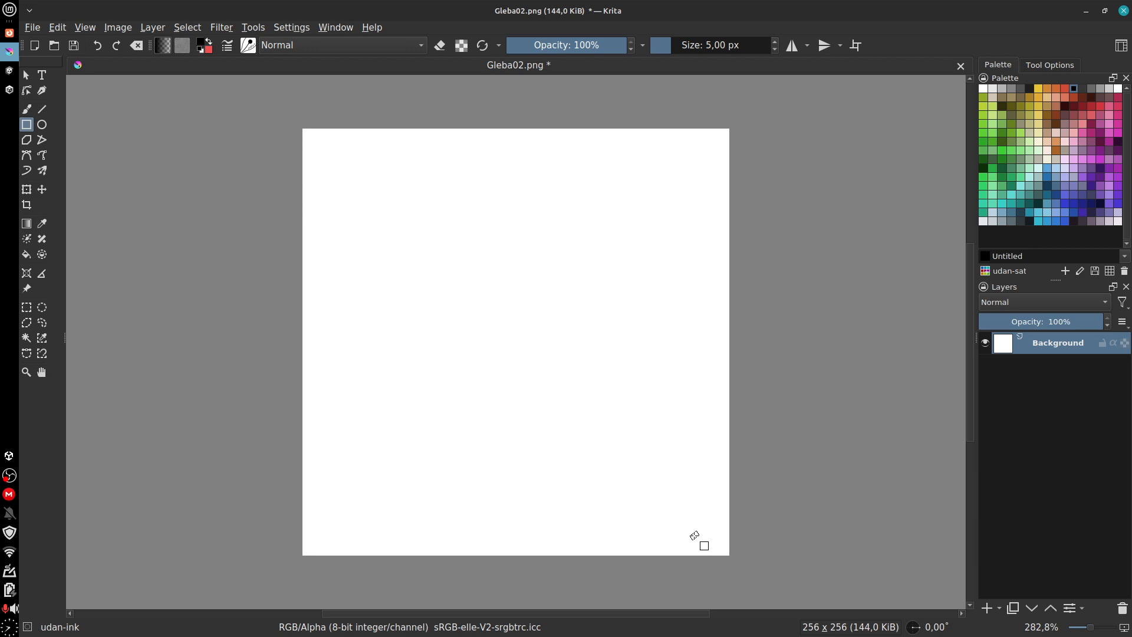
# Step: Try a narrow upright black rectangle about 21 x 53 px in the canvas's lower-left area, and undo it
pyautogui.moveTo(365, 390); pyautogui.dragTo(402, 479)
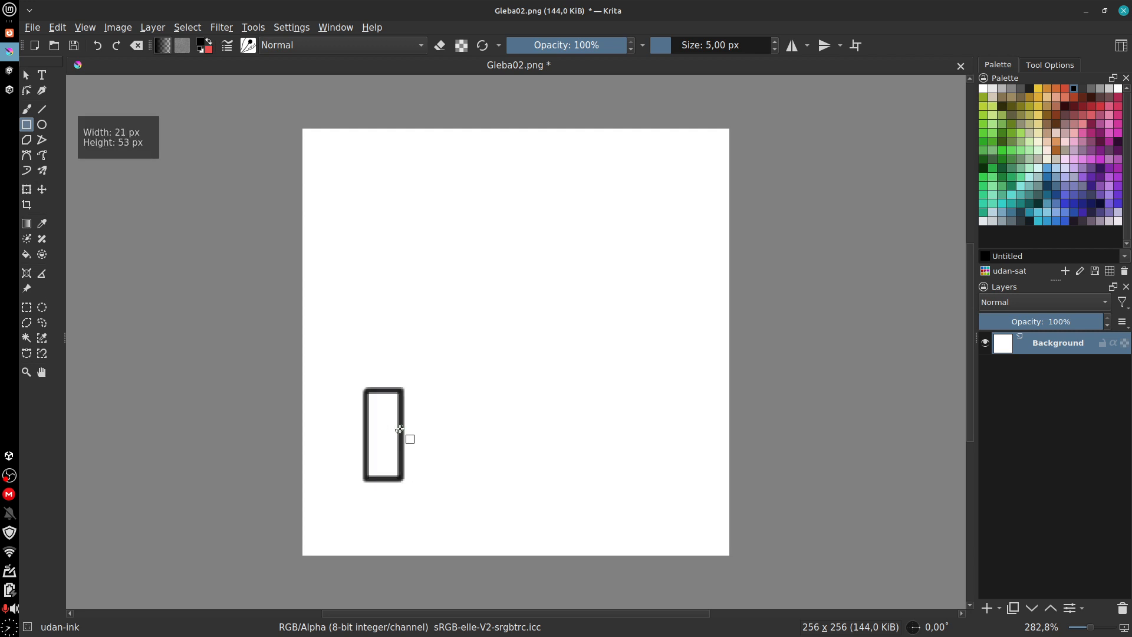
pyautogui.hotkey('ctrl', 'z')
# Step: Try a steeply slanted four-sided outline with doubled Freehand Brush strokes across the canvas, and undo every stroke
pyautogui.press('b')
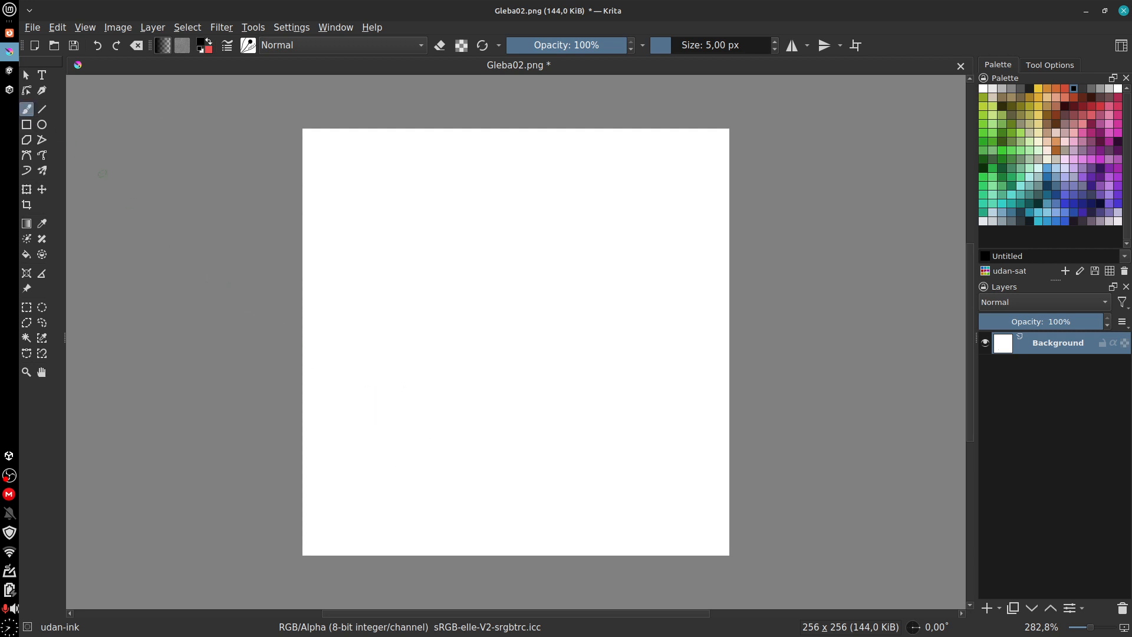
pyautogui.moveTo(346, 407)
pyautogui.mouseDown()
pyautogui.moveTo(381, 495)
pyautogui.moveTo(521, 268)
pyautogui.moveTo(657, 156)
pyautogui.mouseUp()
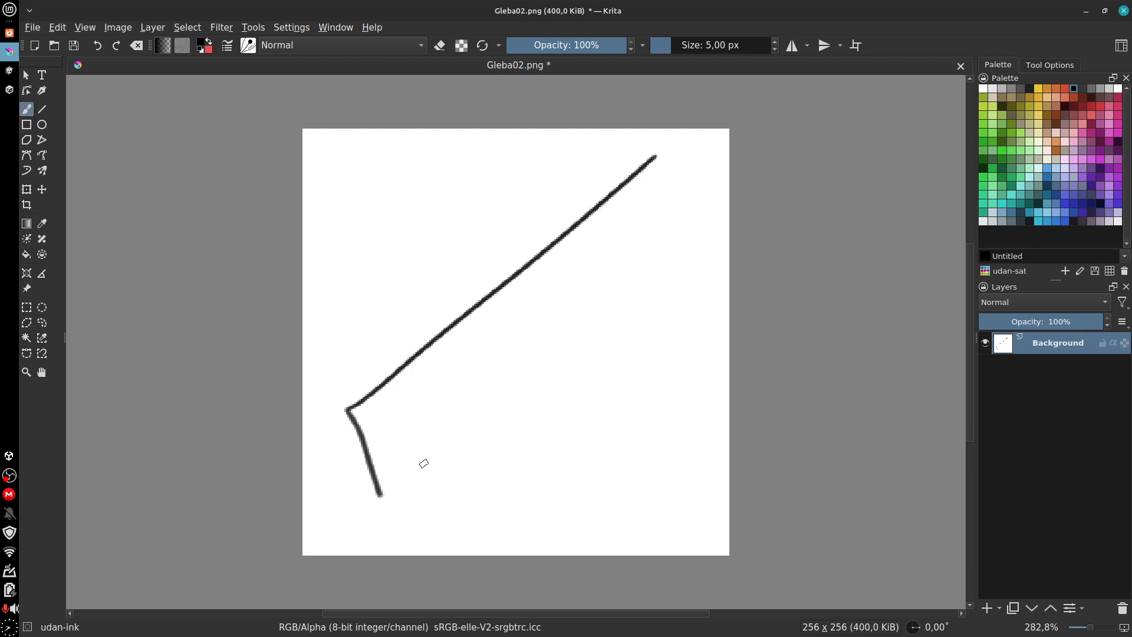
pyautogui.moveTo(394, 497)
pyautogui.mouseDown()
pyautogui.moveTo(655, 362)
pyautogui.moveTo(664, 256)
pyautogui.moveTo(677, 357)
pyautogui.mouseUp()
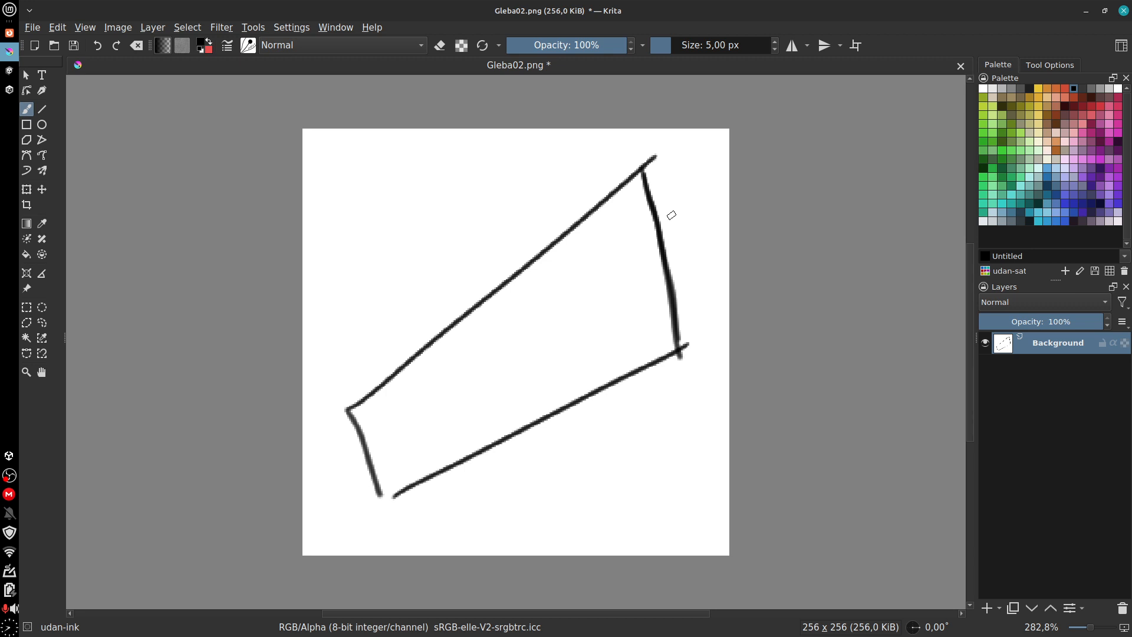
pyautogui.moveTo(354, 411)
pyautogui.mouseDown()
pyautogui.moveTo(380, 494)
pyautogui.moveTo(422, 487)
pyautogui.moveTo(685, 334)
pyautogui.moveTo(649, 207)
pyautogui.moveTo(584, 217)
pyautogui.moveTo(389, 359)
pyautogui.mouseUp()
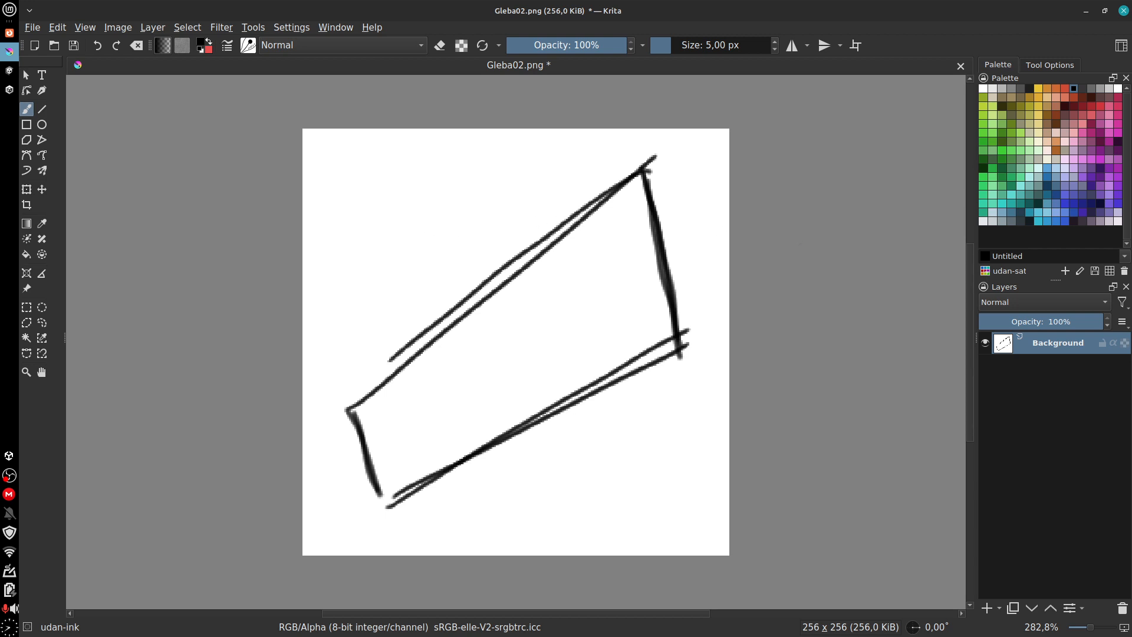
pyautogui.hotkey('ctrl', 'z')
pyautogui.hotkey('ctrl', 'z')
pyautogui.hotkey('ctrl', 'z')
pyautogui.hotkey('ctrl', 'z')
pyautogui.hotkey('ctrl', 'z')
pyautogui.hotkey('ctrl', 'z')
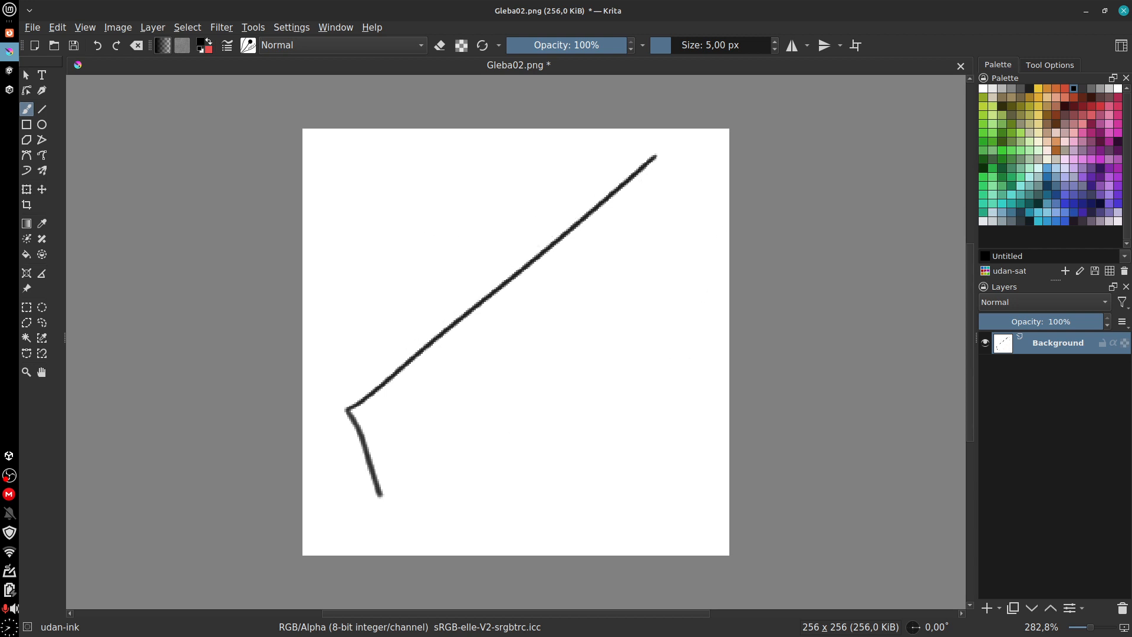
pyautogui.hotkey('ctrl', 'z')
pyautogui.hotkey('ctrl', 'z')
# Step: Sketch a slanted four-sided shape across the middle of the canvas and fill it solid black with a 30,89 px brush
pyautogui.moveTo(346, 364)
pyautogui.mouseDown()
pyautogui.moveTo(354, 463)
pyautogui.moveTo(705, 260)
pyautogui.mouseUp()
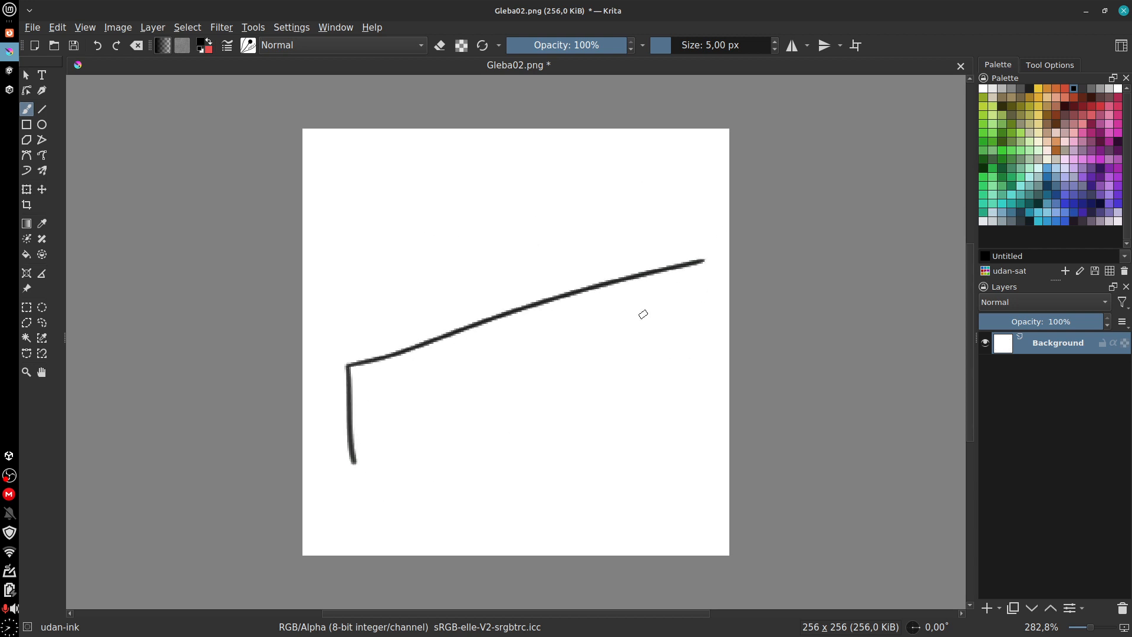
pyautogui.moveTo(353, 457); pyautogui.dragTo(652, 401)
pyautogui.moveTo(702, 261)
pyautogui.mouseDown()
pyautogui.moveTo(662, 400)
pyautogui.moveTo(676, 356)
pyautogui.mouseUp()
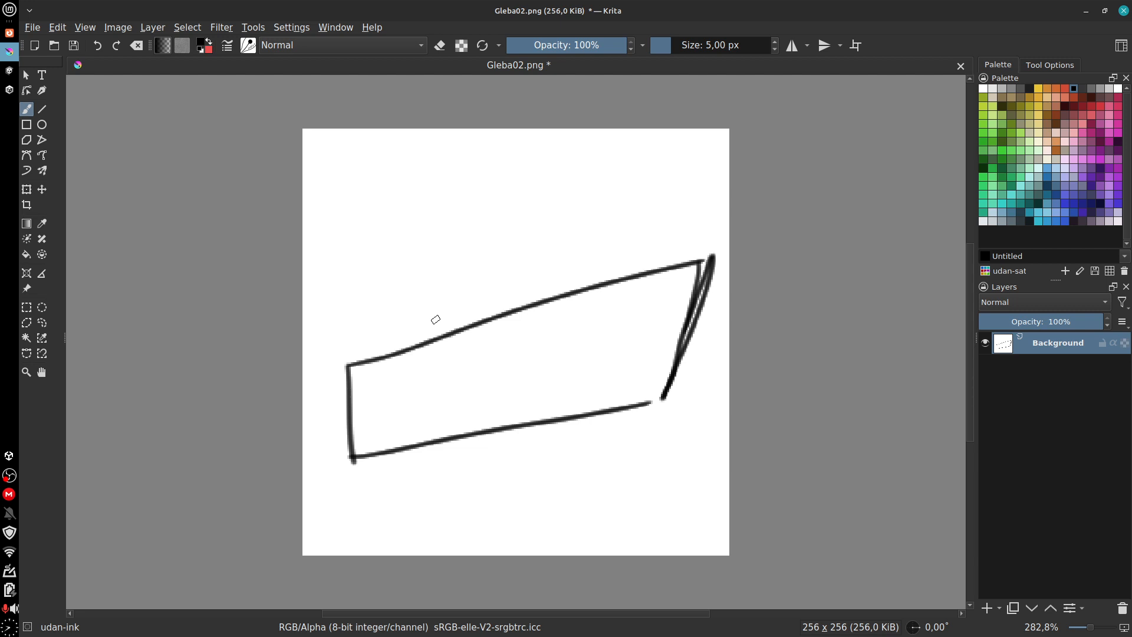
pyautogui.hotkey('ctrl', 'z')
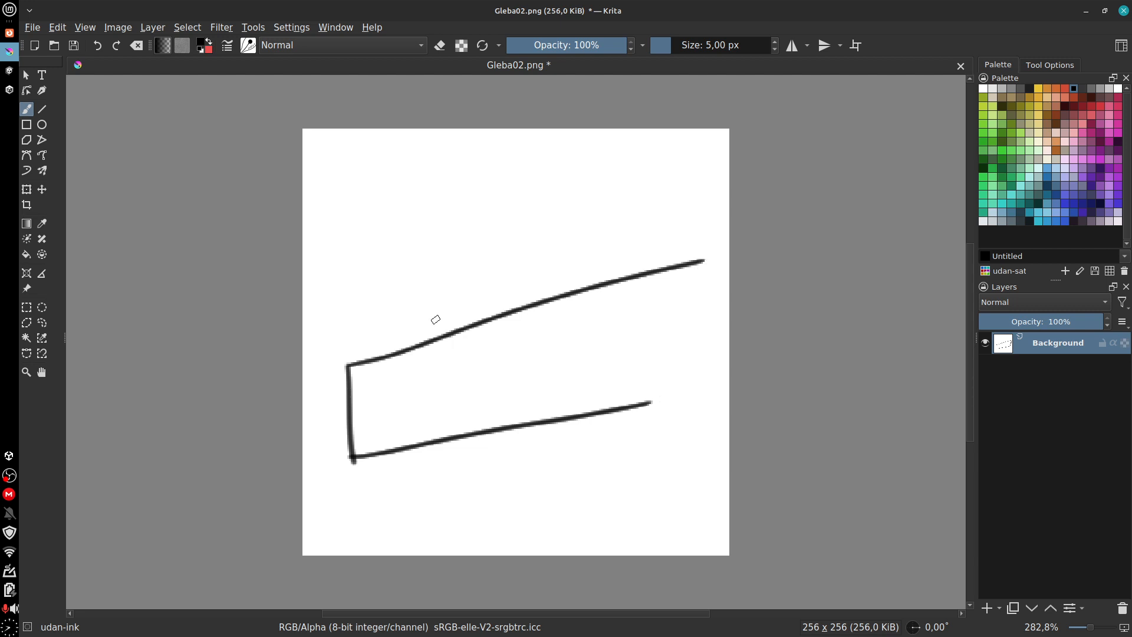
pyautogui.moveTo(684, 45); pyautogui.dragTo(688, 45)
pyautogui.moveTo(380, 373)
pyautogui.mouseDown()
pyautogui.moveTo(369, 378)
pyautogui.moveTo(391, 414)
pyautogui.moveTo(455, 349)
pyautogui.moveTo(506, 392)
pyautogui.moveTo(574, 303)
pyautogui.moveTo(645, 384)
pyautogui.moveTo(501, 336)
pyautogui.moveTo(442, 340)
pyautogui.moveTo(362, 405)
pyautogui.moveTo(515, 407)
pyautogui.moveTo(662, 336)
pyautogui.moveTo(578, 321)
pyautogui.mouseUp()
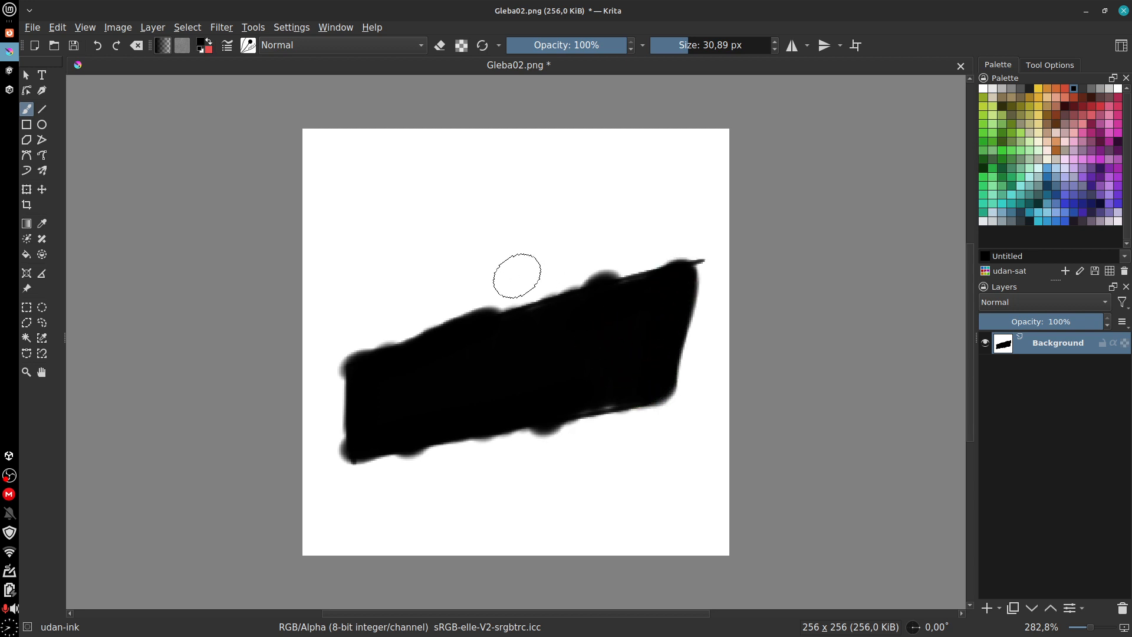
# Step: Set the brush to white at 0,95 px and paint thin upright strokes across the left part of the black shape
pyautogui.press('x')
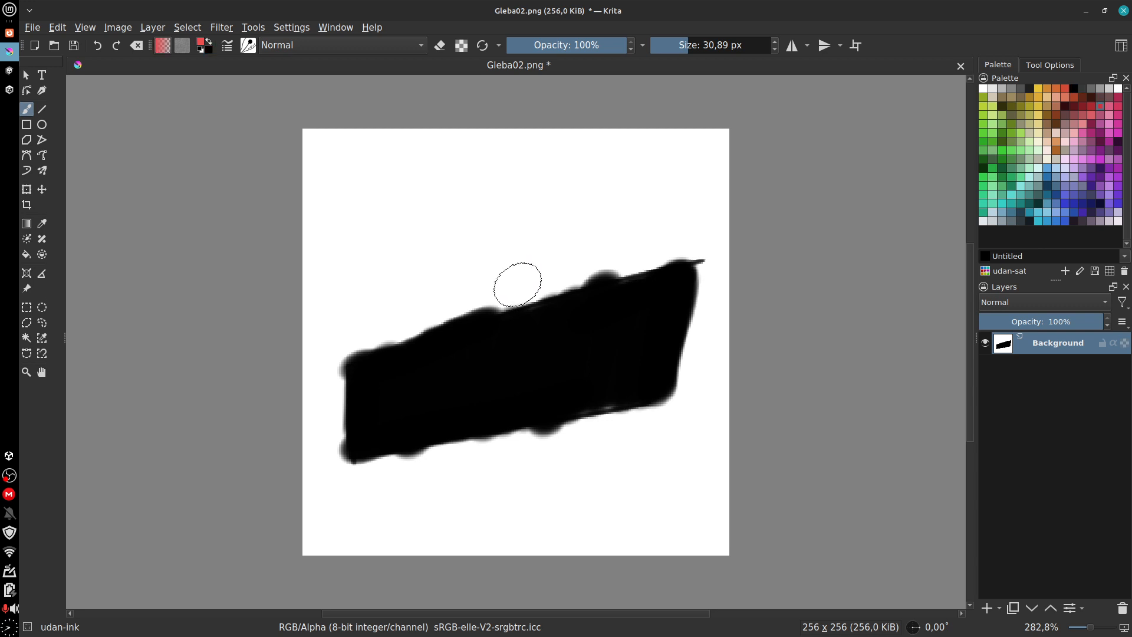
pyautogui.click(983, 88)
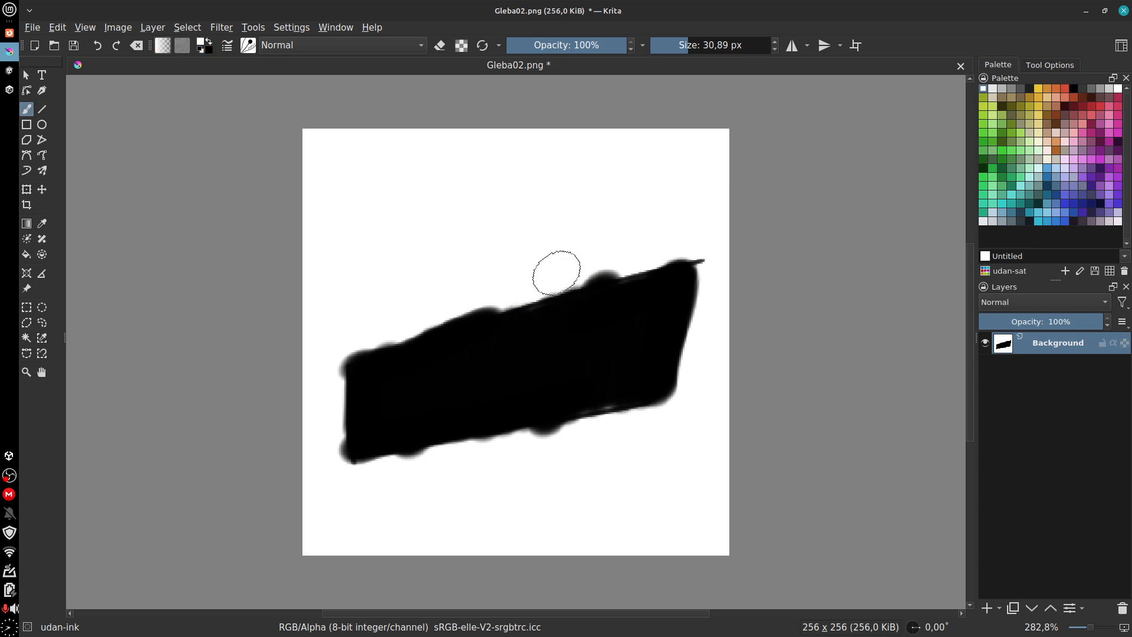
pyautogui.moveTo(734, 46)
pyautogui.mouseDown()
pyautogui.moveTo(652, 46)
pyautogui.moveTo(662, 46)
pyautogui.mouseUp()
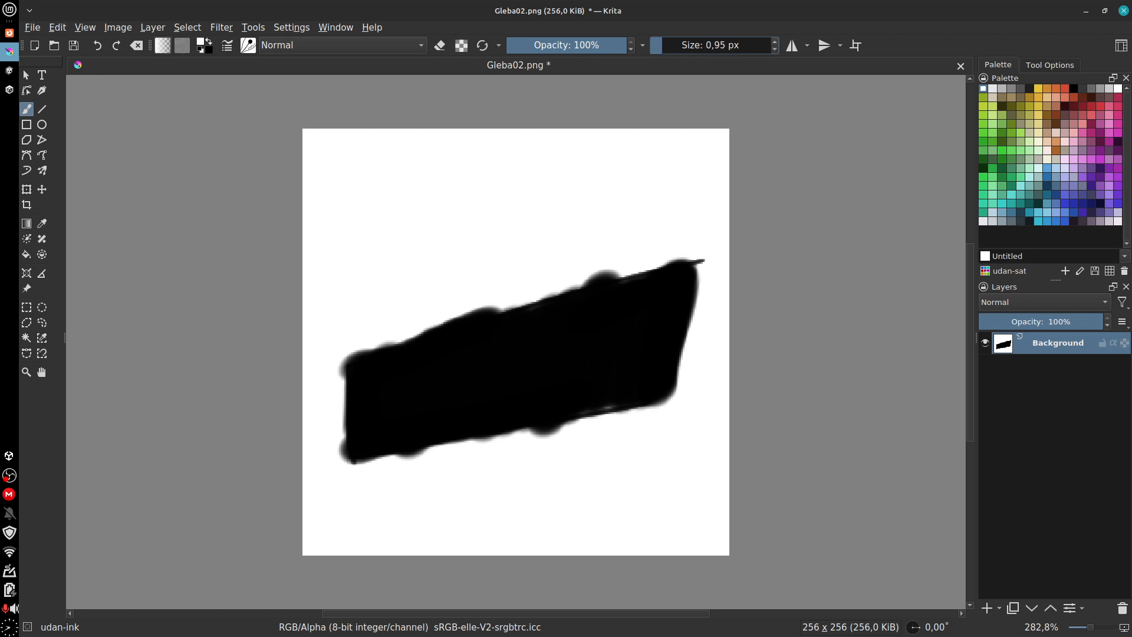
pyautogui.moveTo(429, 318); pyautogui.dragTo(427, 463)
pyautogui.moveTo(426, 335)
pyautogui.mouseDown()
pyautogui.moveTo(423, 452)
pyautogui.moveTo(427, 342)
pyautogui.moveTo(431, 440)
pyautogui.mouseUp()
# Step: Enlarge the brush to 12,24 px and paint three upright white gaps through the black shape, undoing an extra one in the leftmost block
pyautogui.moveTo(660, 45); pyautogui.dragTo(676, 45)
pyautogui.moveTo(435, 328); pyautogui.dragTo(421, 459)
pyautogui.moveTo(519, 304); pyautogui.dragTo(522, 438)
pyautogui.moveTo(596, 283); pyautogui.dragTo(596, 413)
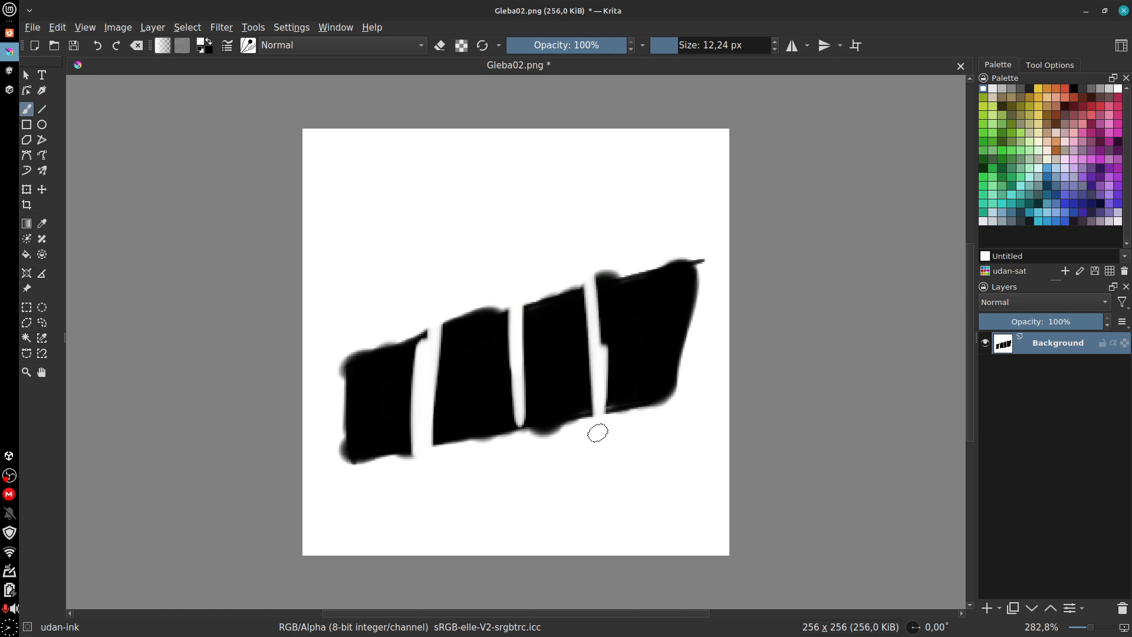
pyautogui.moveTo(527, 460); pyautogui.dragTo(510, 310)
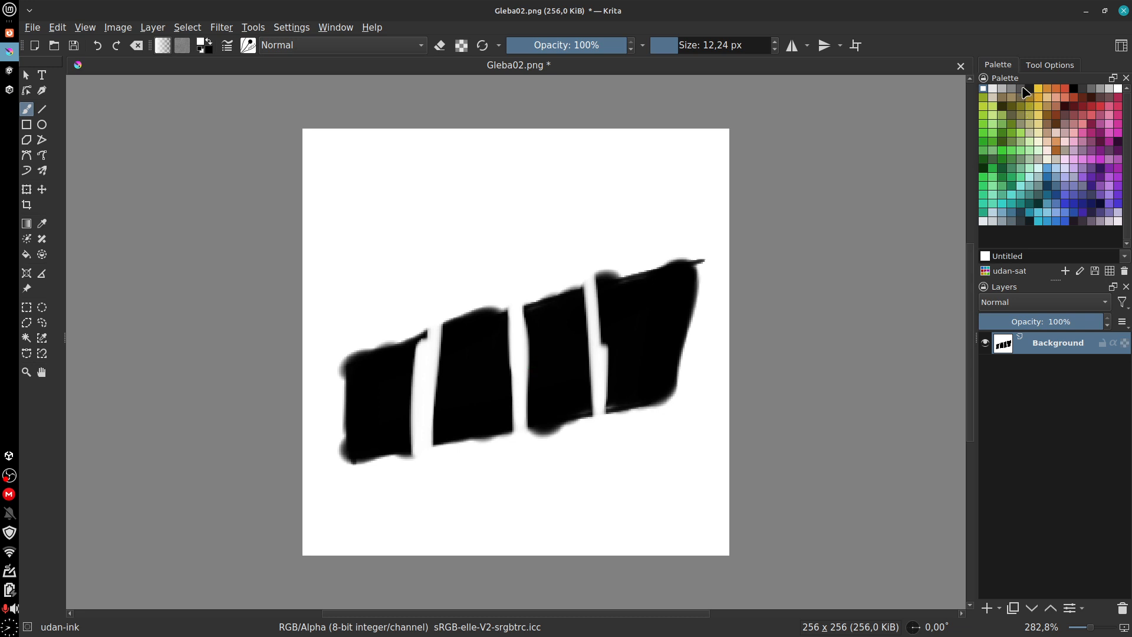
pyautogui.moveTo(406, 347); pyautogui.dragTo(399, 451)
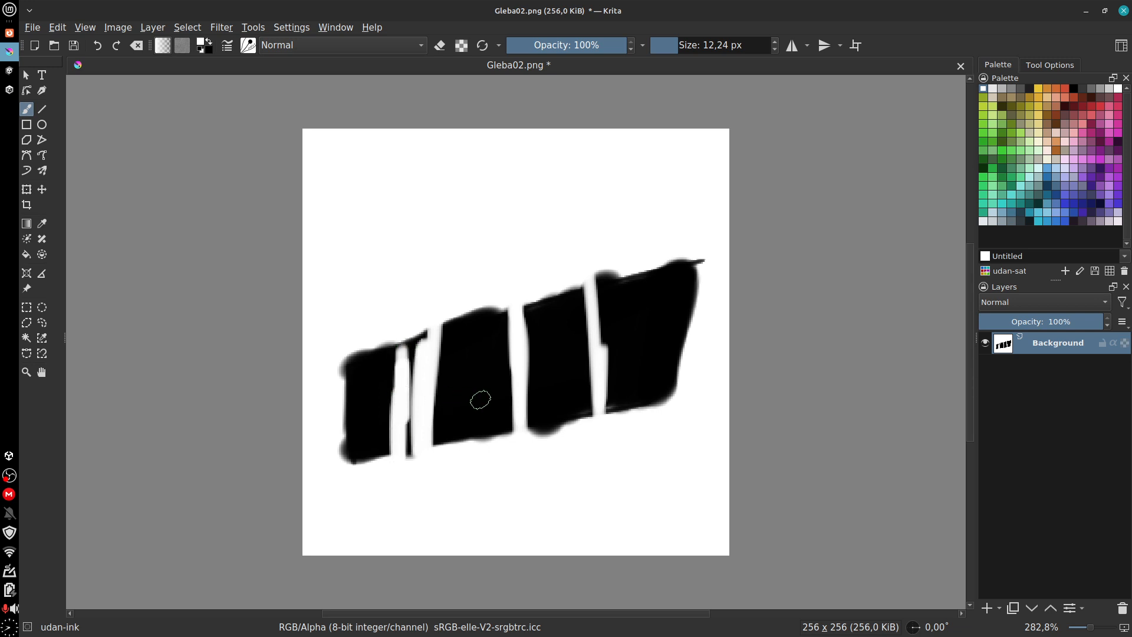
pyautogui.hotkey('ctrl', 'z')
# Step: Switch the brush colour to grey and paint over the first and third black blocks from the left
pyautogui.click(1021, 89)
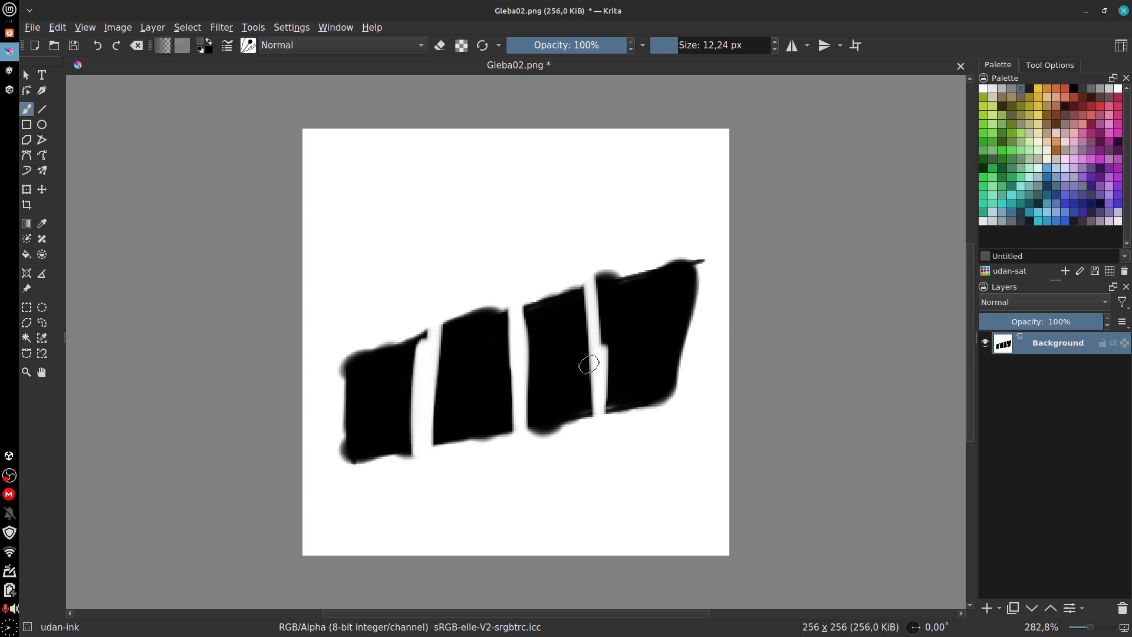
pyautogui.moveTo(396, 371)
pyautogui.mouseDown()
pyautogui.moveTo(394, 444)
pyautogui.moveTo(373, 455)
pyautogui.moveTo(356, 378)
pyautogui.moveTo(387, 358)
pyautogui.moveTo(404, 424)
pyautogui.moveTo(407, 455)
pyautogui.moveTo(355, 365)
pyautogui.moveTo(415, 349)
pyautogui.mouseUp()
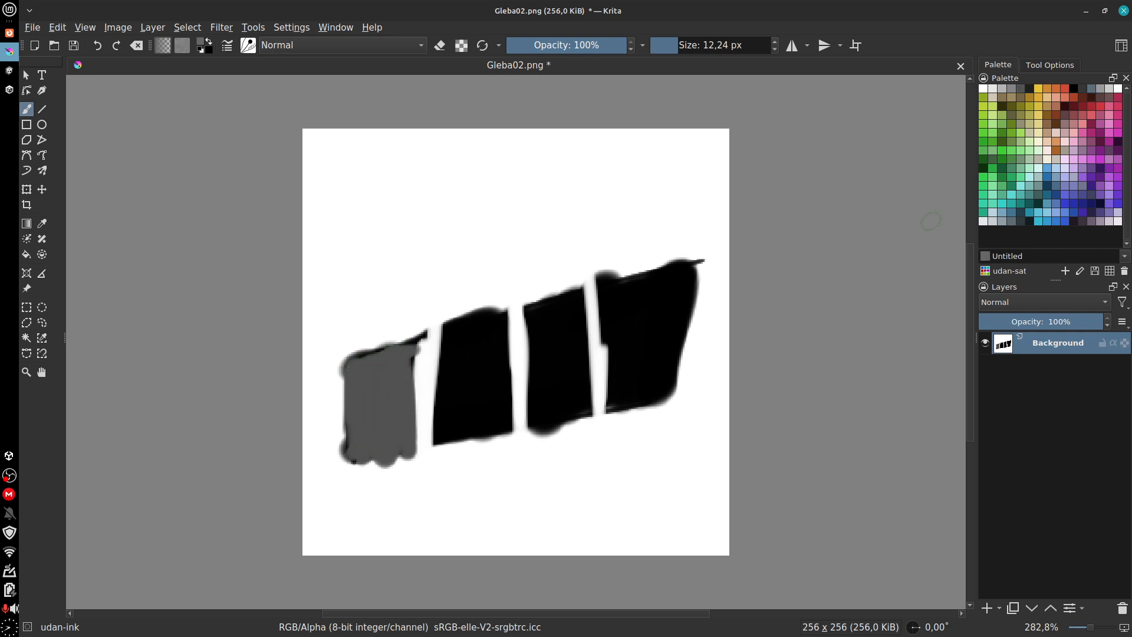
pyautogui.moveTo(542, 302)
pyautogui.mouseDown()
pyautogui.moveTo(543, 329)
pyautogui.moveTo(534, 307)
pyautogui.moveTo(576, 324)
pyautogui.moveTo(560, 304)
pyautogui.moveTo(540, 425)
pyautogui.moveTo(549, 301)
pyautogui.moveTo(584, 287)
pyautogui.moveTo(580, 401)
pyautogui.mouseUp()
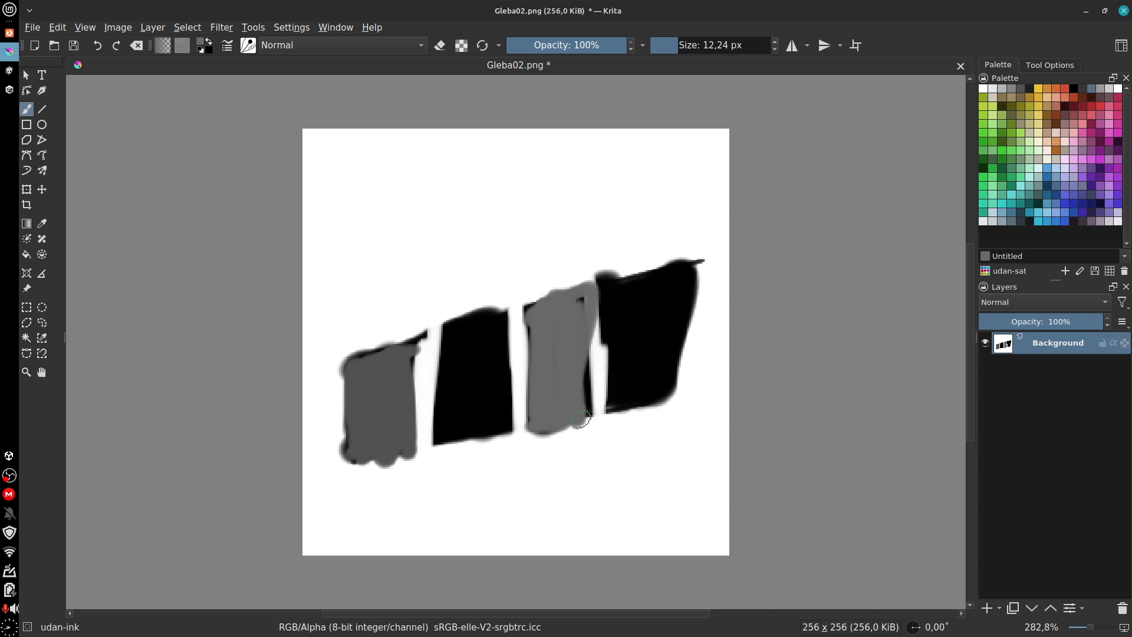
# Step: Open the brush settings, look at the text tip options, and clear the search filter on the predefined brush tips
pyautogui.click(248, 46)
pyautogui.click(227, 46)
pyautogui.click(227, 46)
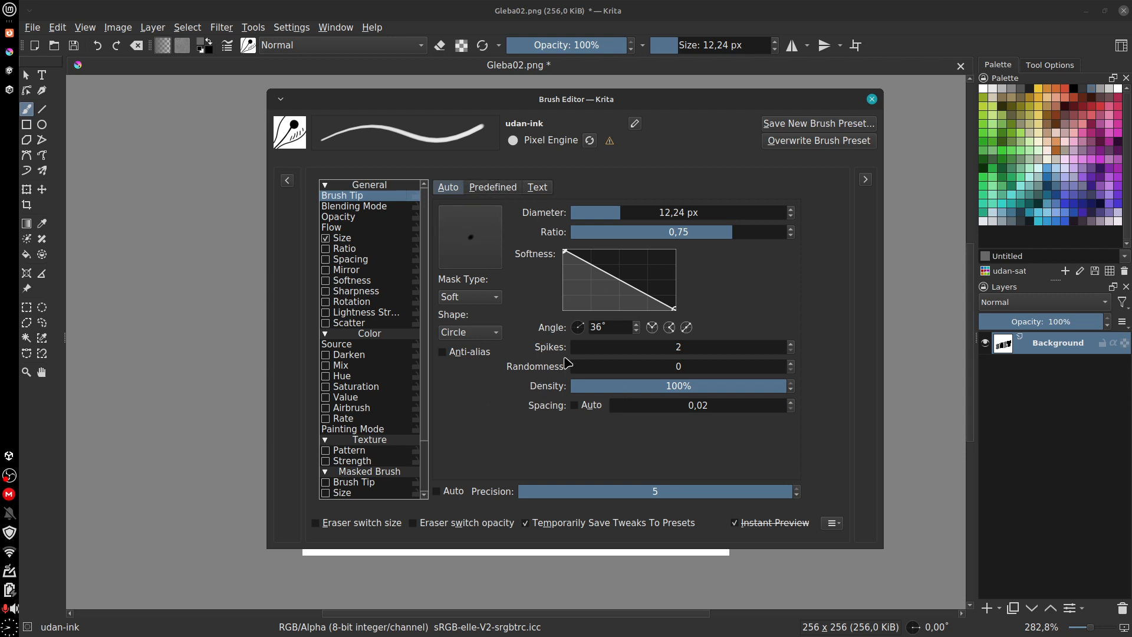
pyautogui.click(497, 193)
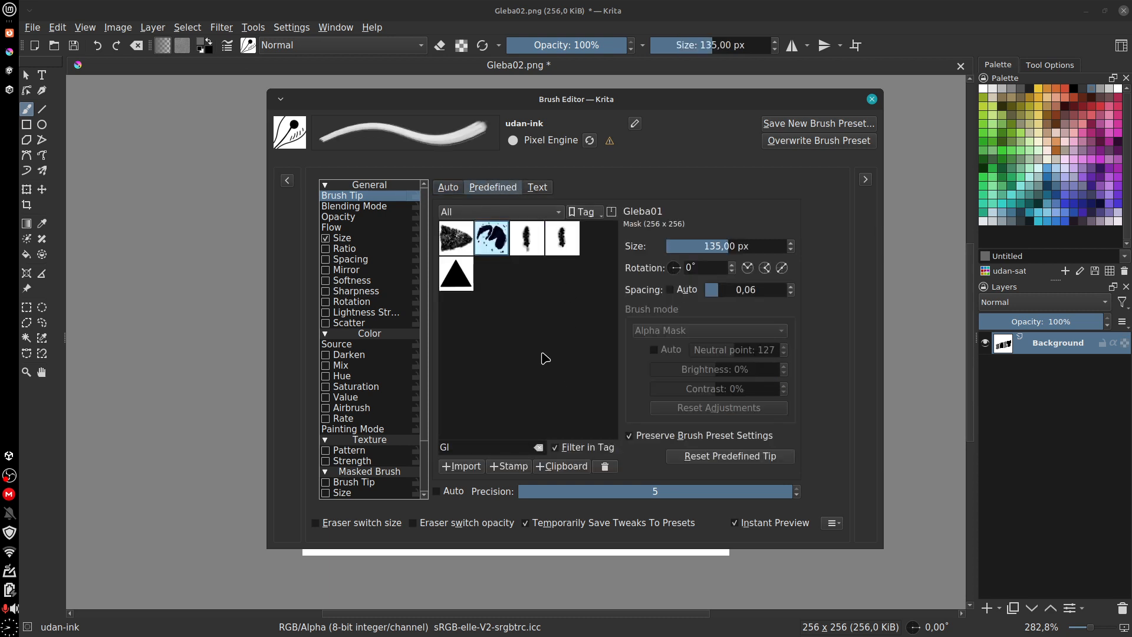
pyautogui.click(537, 187)
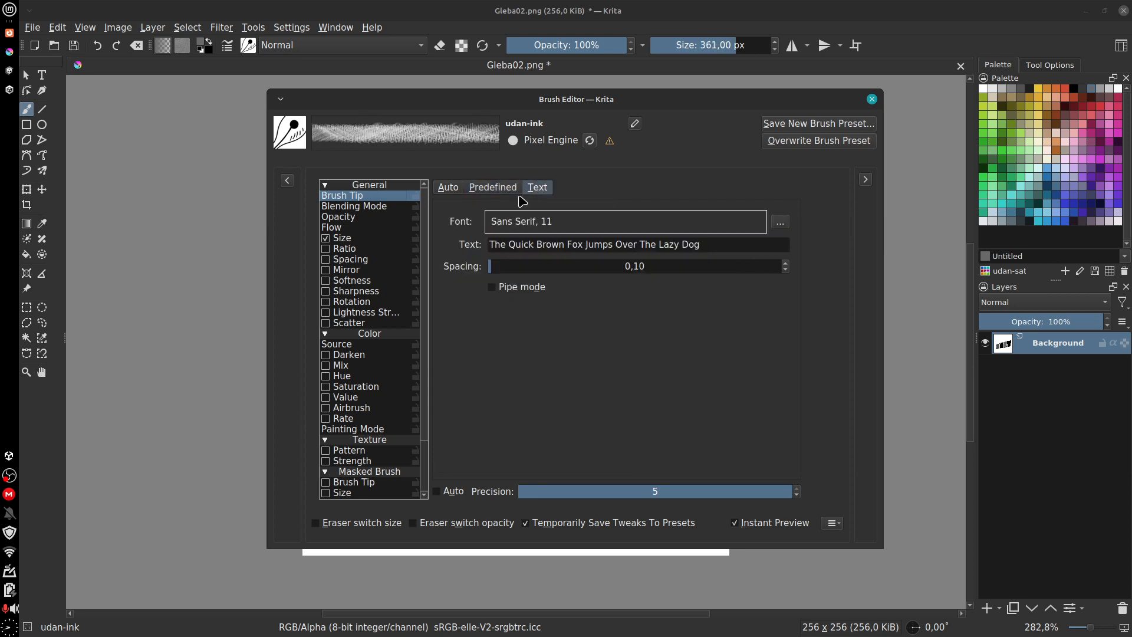
pyautogui.click(493, 187)
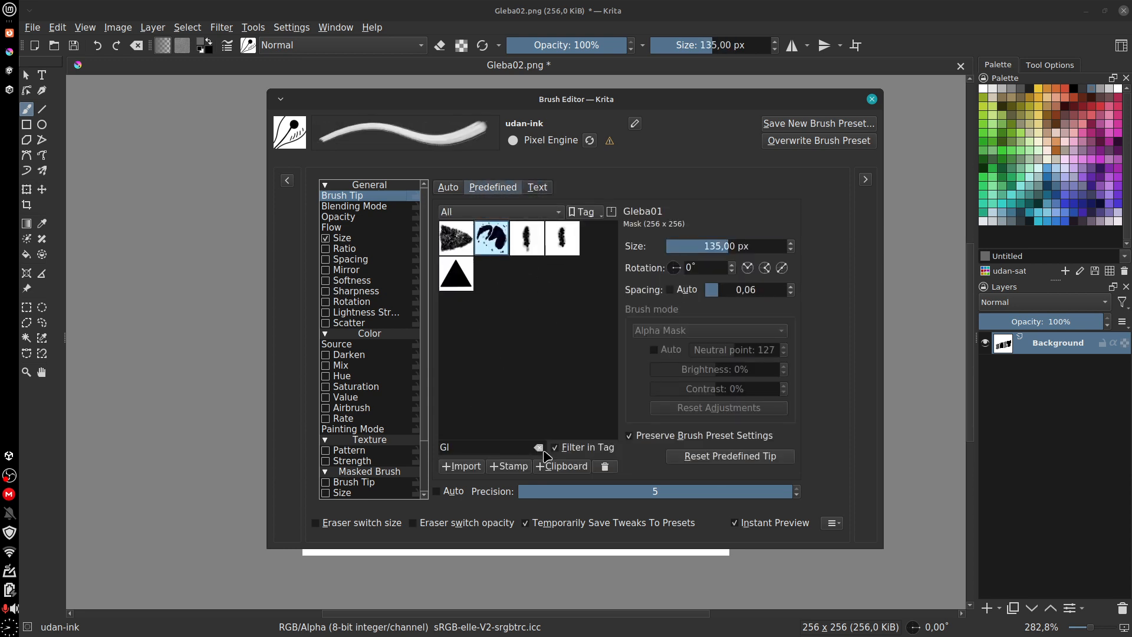
pyautogui.click(540, 447)
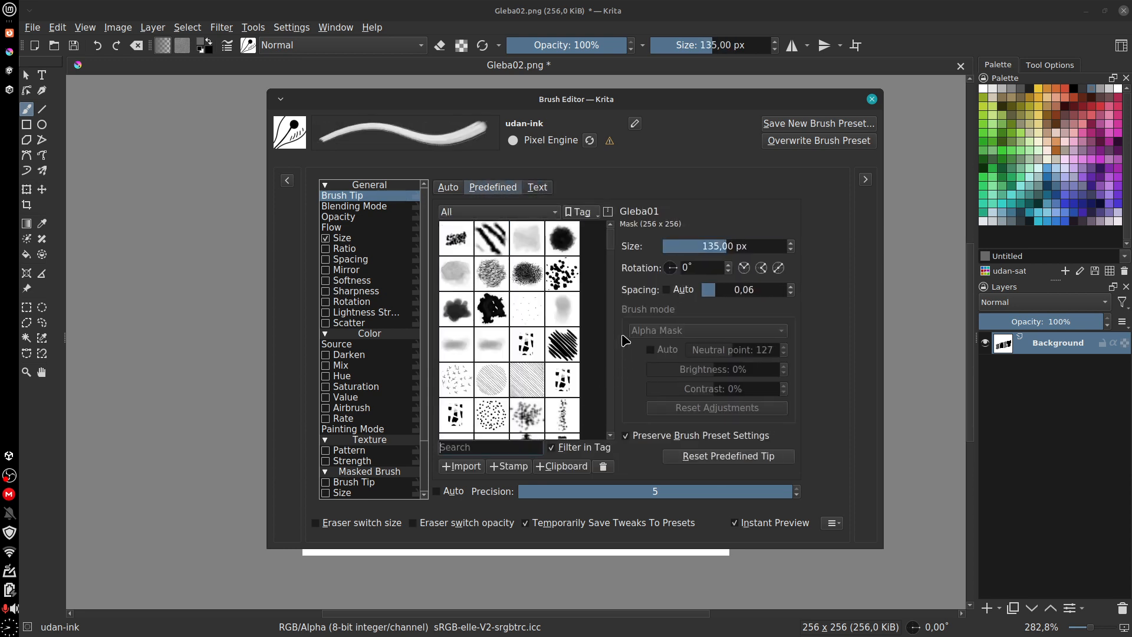
# Step: Try the predefined brush tips 32_Random, 15_Soft_brush3 and 3_brush
pyautogui.click(533, 348)
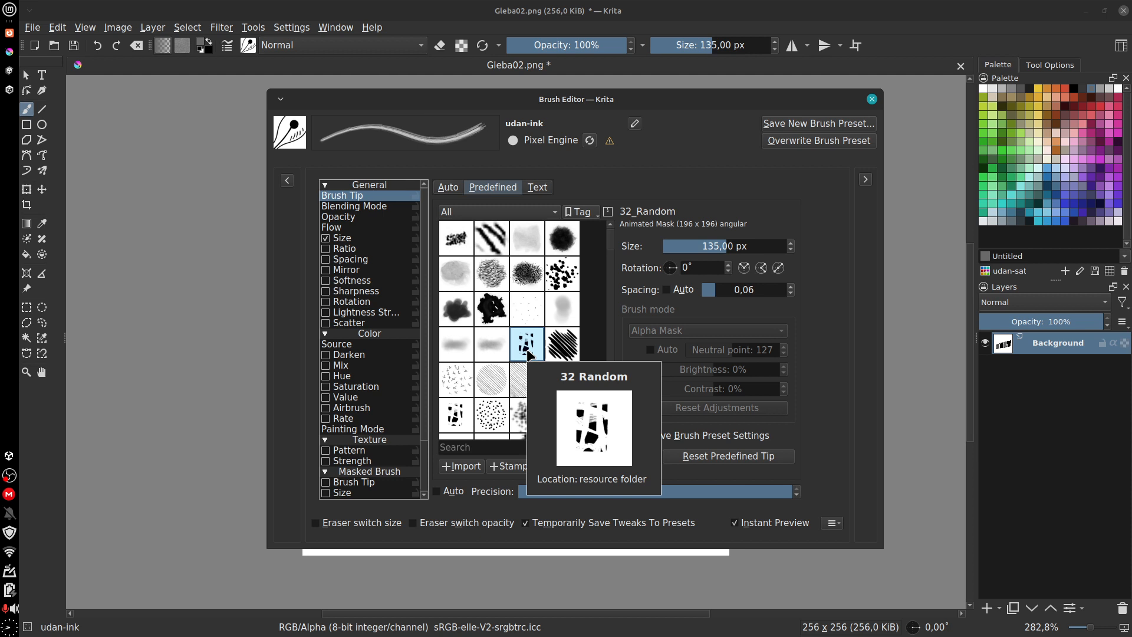
pyautogui.click(456, 286)
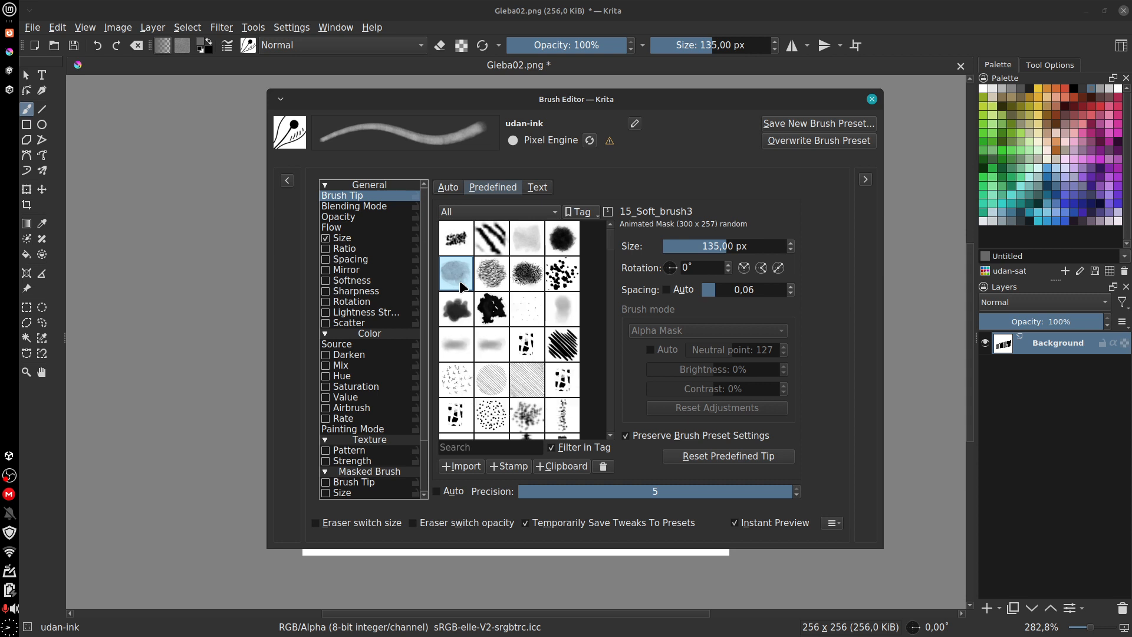
pyautogui.click(524, 415)
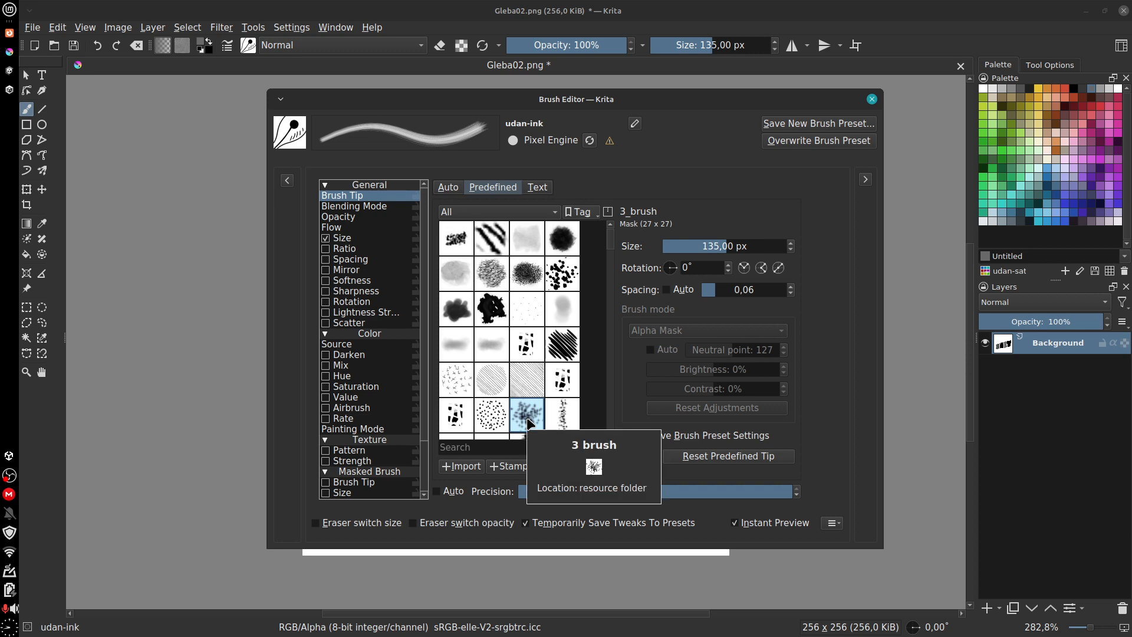
# Step: Choose the predefined brush tip chisel_streaks and close the brush settings
pyautogui.scroll(-8, 546, 329)
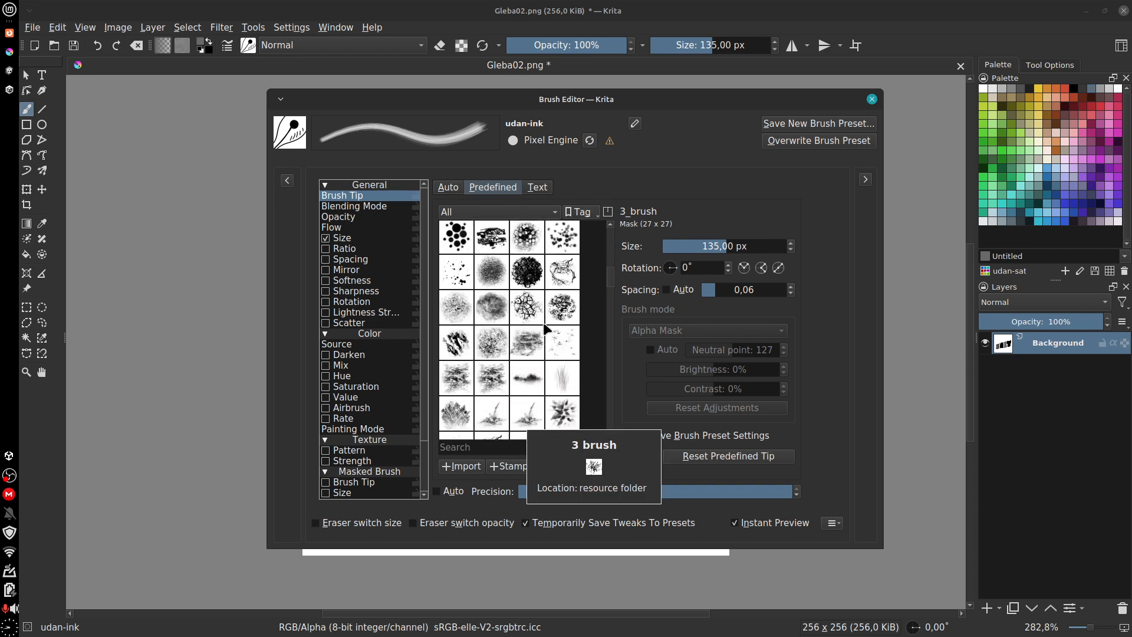
pyautogui.scroll(10, 545, 329)
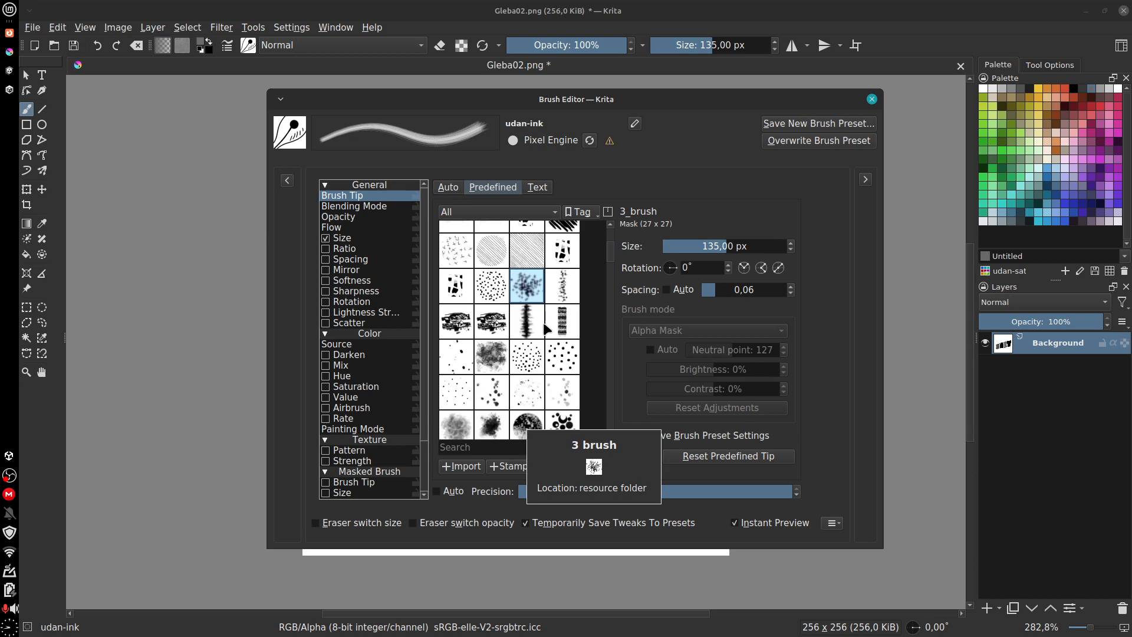
pyautogui.scroll(-5, 545, 329)
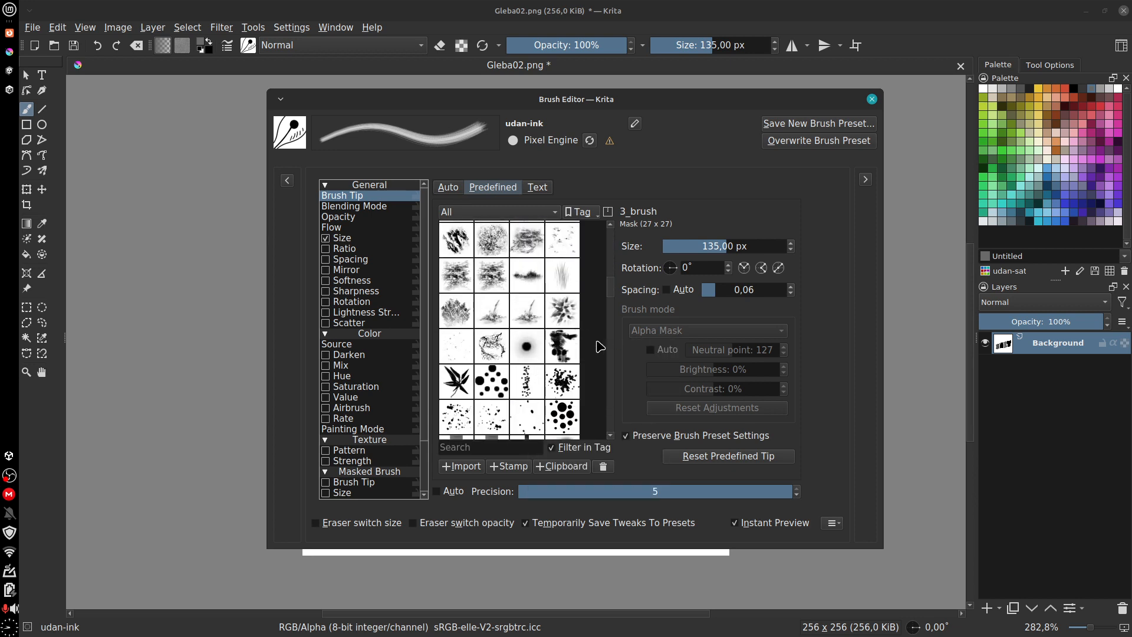
pyautogui.scroll(-4, 600, 350)
pyautogui.scroll(-2, 600, 350)
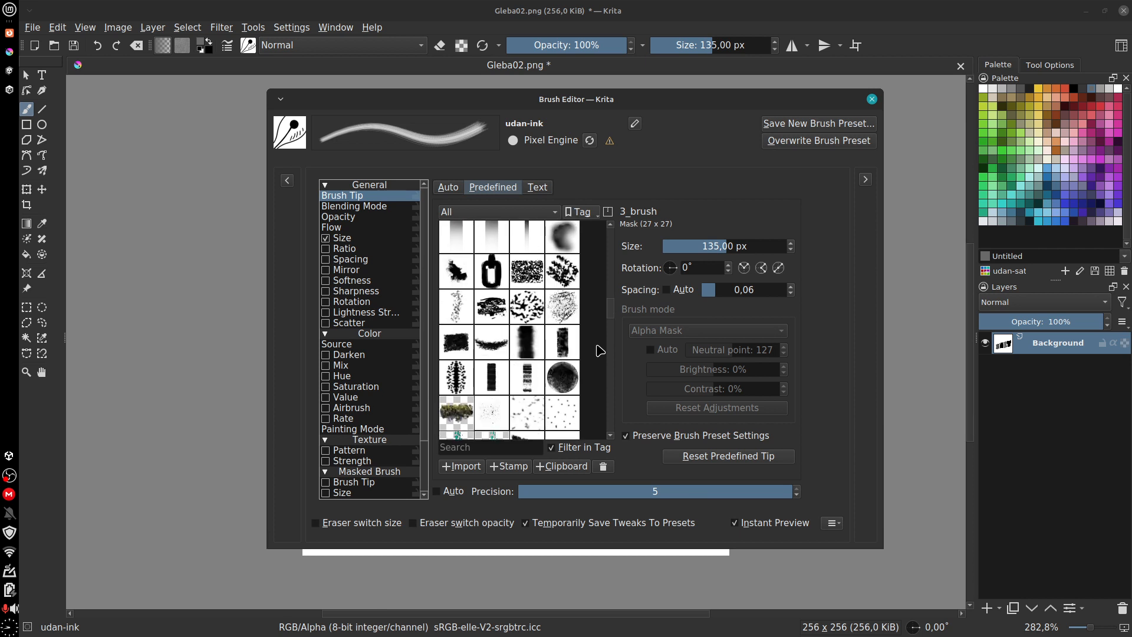
pyautogui.scroll(-2, 600, 351)
pyautogui.click(528, 313)
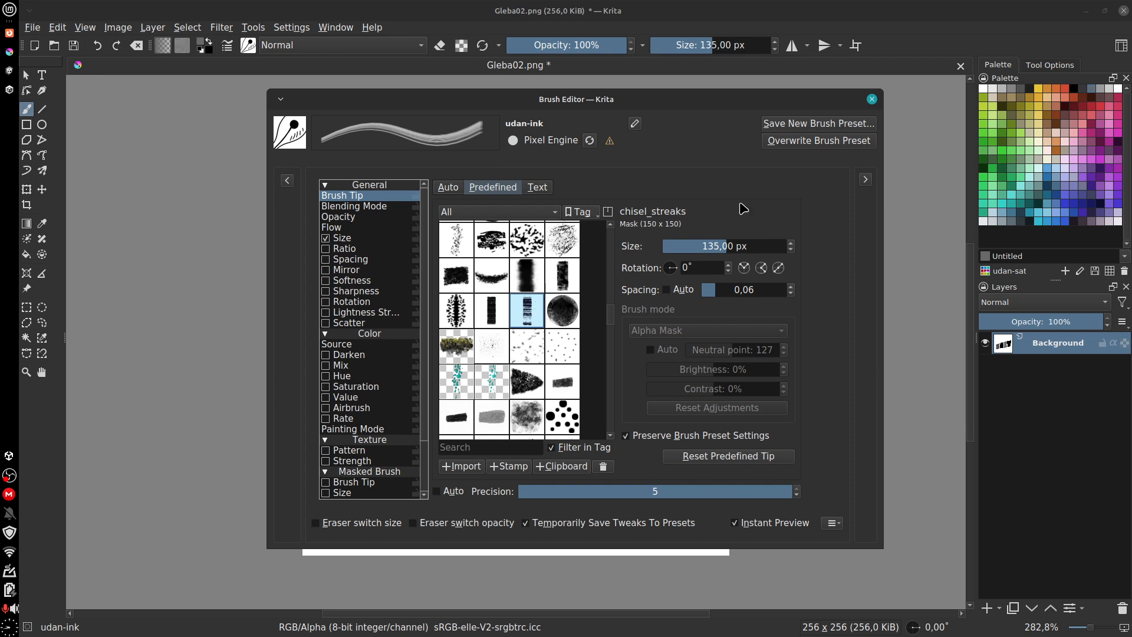
pyautogui.click(872, 99)
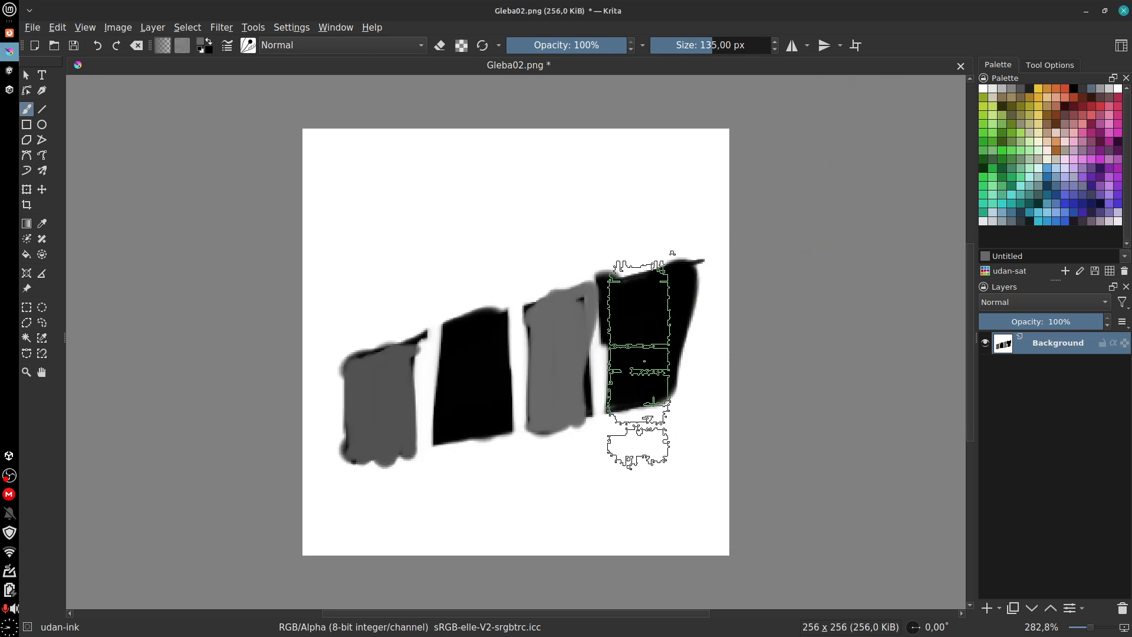
# Step: Clear the canvas and paint a broad horizontal grey streaked stroke across its middle at 135 px
pyautogui.press('Delete')
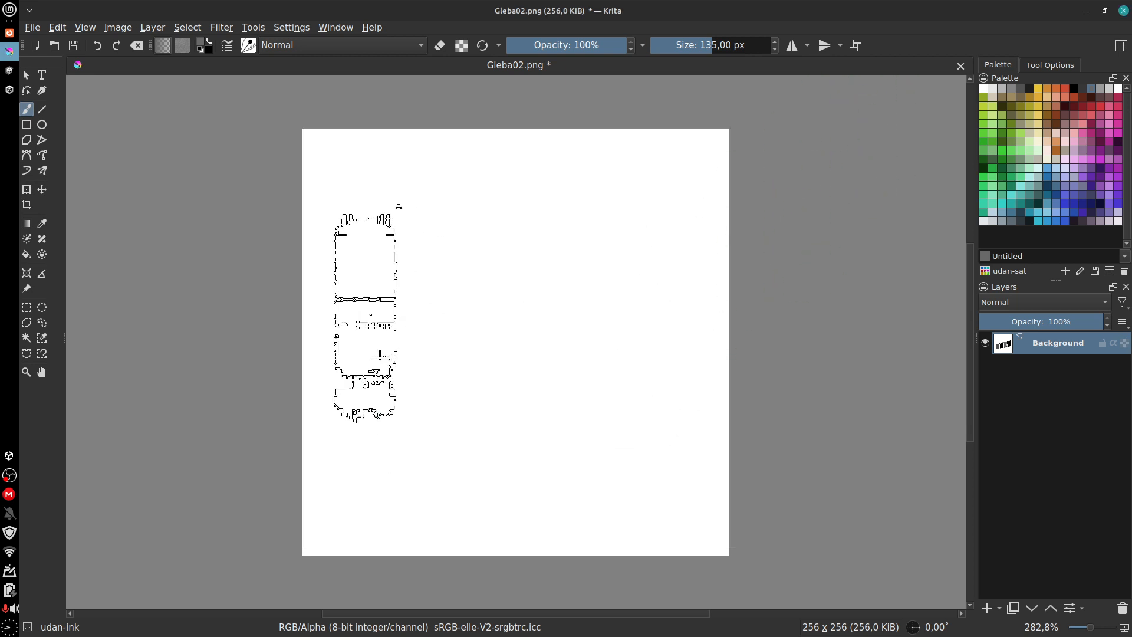
pyautogui.moveTo(378, 351); pyautogui.dragTo(674, 352)
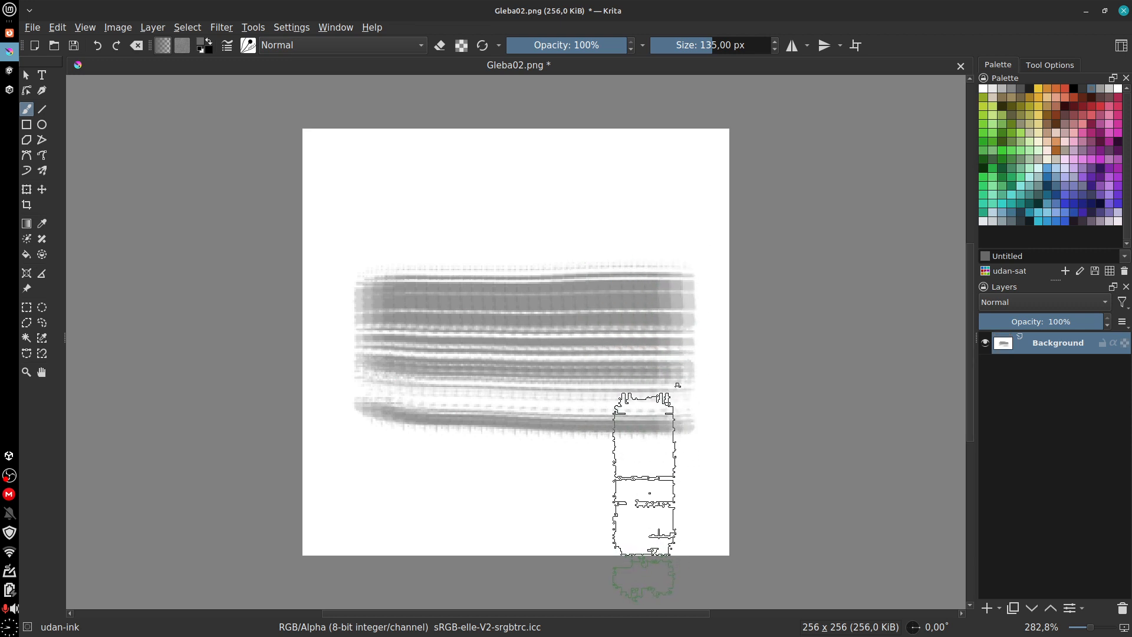
# Step: Paint more grey streaked test strokes at 135 px, horizontally across the middle and vertically over the canvas
pyautogui.moveTo(371, 358); pyautogui.dragTo(654, 372)
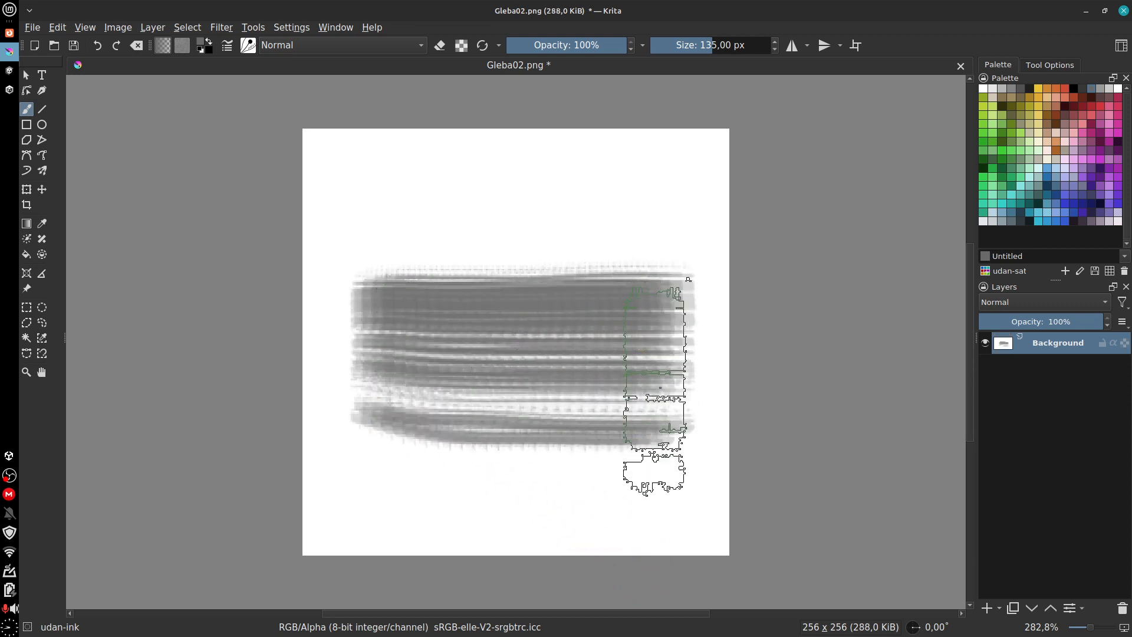
pyautogui.moveTo(460, 242)
pyautogui.mouseDown()
pyautogui.moveTo(483, 364)
pyautogui.moveTo(555, 265)
pyautogui.moveTo(560, 478)
pyautogui.mouseUp()
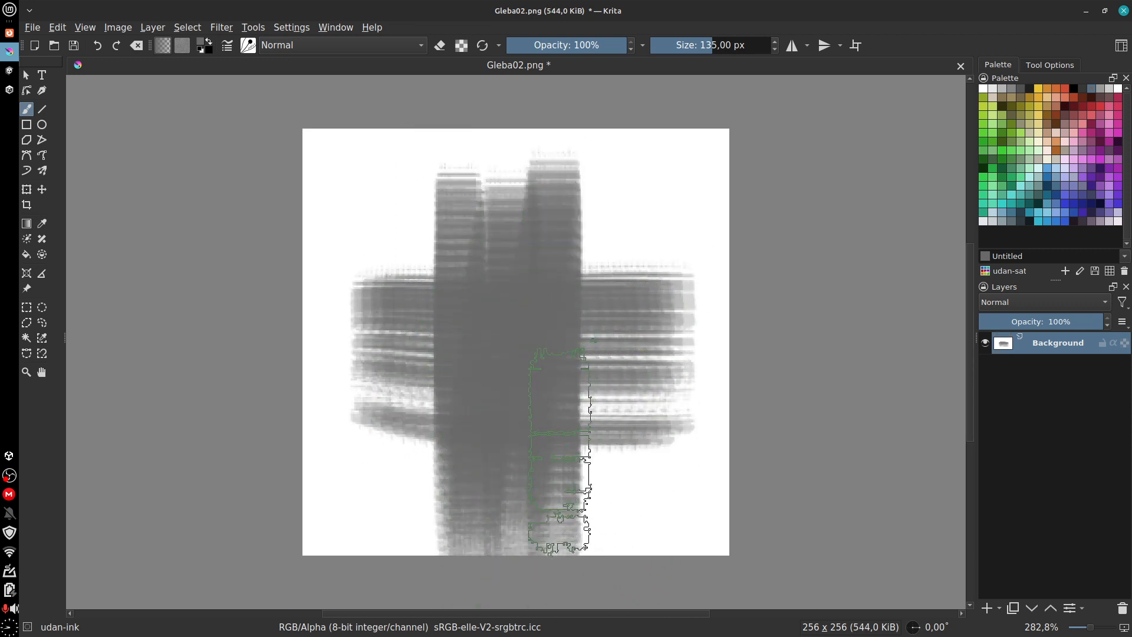
pyautogui.hotkey('ctrl', 'z')
pyautogui.moveTo(395, 248); pyautogui.dragTo(396, 451)
pyautogui.moveTo(535, 259)
pyautogui.mouseDown()
pyautogui.moveTo(531, 339)
pyautogui.moveTo(545, 434)
pyautogui.mouseUp()
pyautogui.moveTo(643, 263); pyautogui.dragTo(656, 281)
# Step: Undo the grey horizontal and vertical test strokes until the canvas is blank
pyautogui.hotkey('ctrl', 'z')
pyautogui.hotkey('ctrl', 'z')
pyautogui.hotkey('ctrl', 'z')
pyautogui.hotkey('ctrl', 'z')
pyautogui.hotkey('ctrl', 'z')
pyautogui.hotkey('ctrl', 'z')
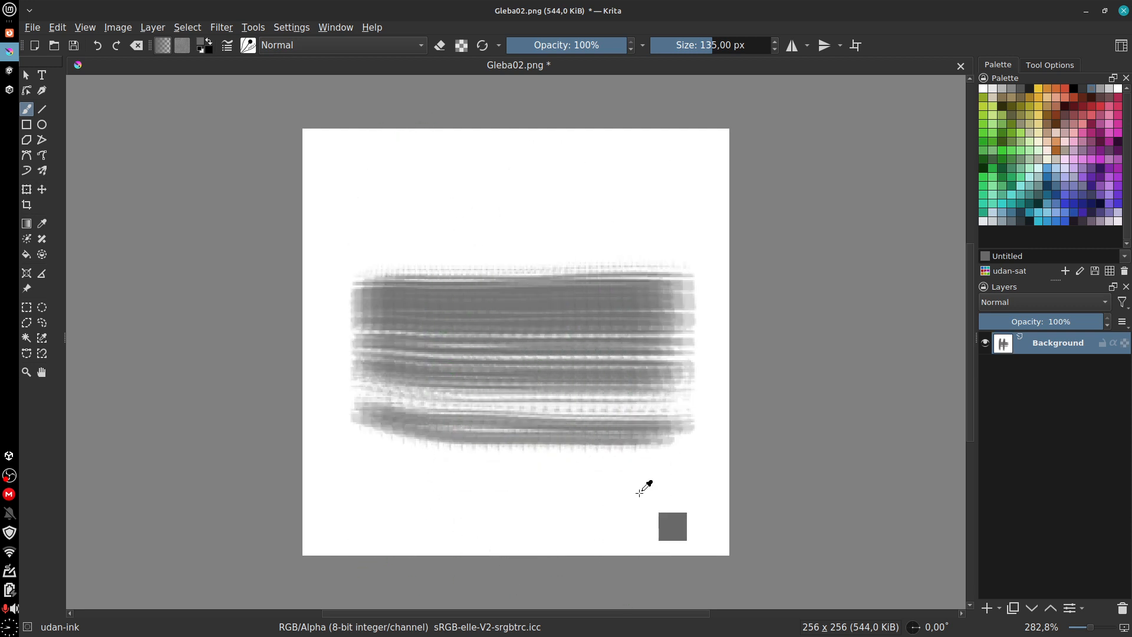
# Step: Pick the near-black palette colour and cover the canvas with broad horizontal streaked strokes at 135 px
pyautogui.click(1029, 89)
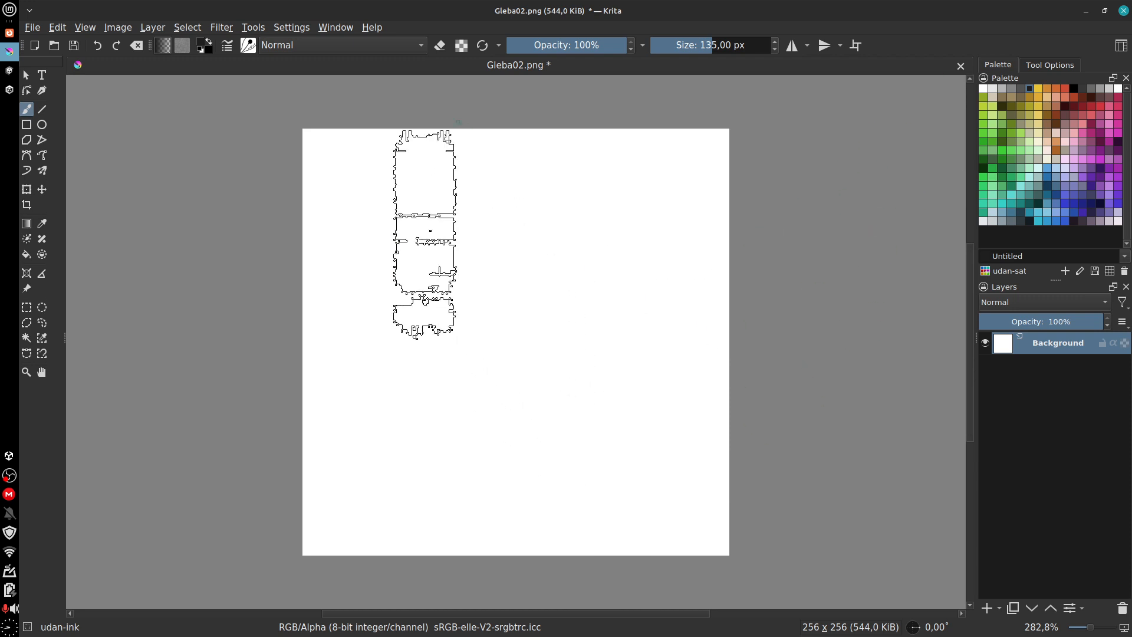
pyautogui.moveTo(425, 260)
pyautogui.mouseDown()
pyautogui.moveTo(466, 269)
pyautogui.moveTo(387, 252)
pyautogui.moveTo(722, 244)
pyautogui.mouseUp()
pyautogui.hotkey('ctrl', 'z')
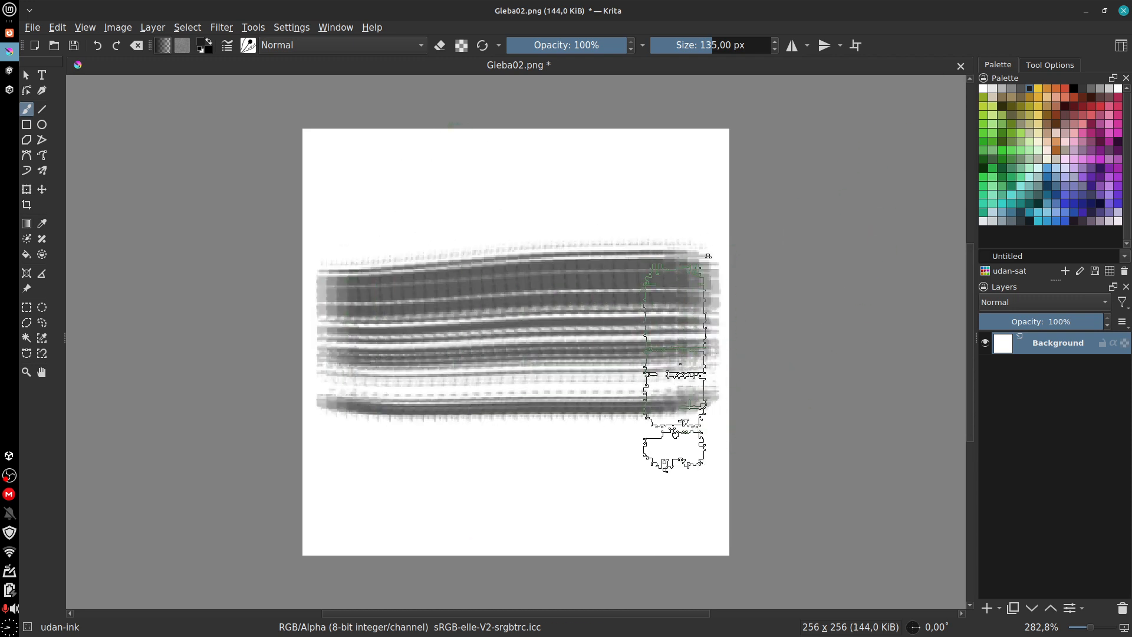
pyautogui.moveTo(373, 141); pyautogui.dragTo(726, 154)
pyautogui.moveTo(348, 430)
pyautogui.mouseDown()
pyautogui.moveTo(650, 428)
pyautogui.moveTo(413, 429)
pyautogui.moveTo(687, 413)
pyautogui.mouseUp()
pyautogui.moveTo(349, 326); pyautogui.dragTo(705, 310)
pyautogui.moveTo(376, 236); pyautogui.dragTo(758, 245)
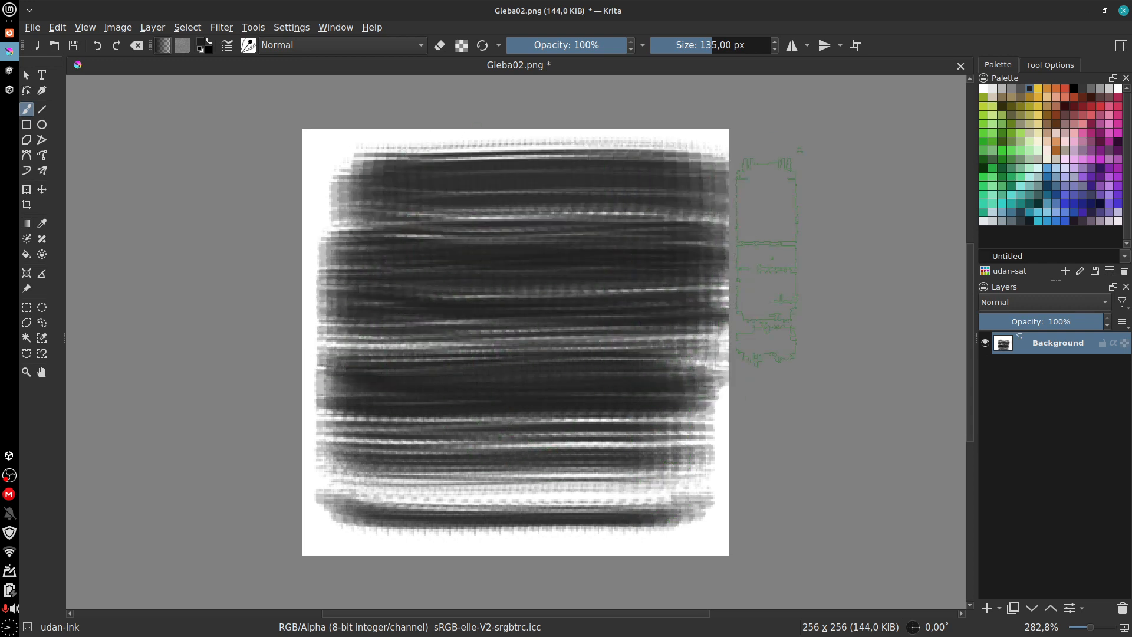
# Step: Undo the near-black horizontal strokes and one further test stroke on the blank canvas
pyautogui.hotkey('ctrl', 'z')
pyautogui.hotkey('ctrl', 'z')
pyautogui.hotkey('ctrl', 'z')
pyautogui.hotkey('ctrl', 'z')
pyautogui.hotkey('ctrl', 'z')
pyautogui.hotkey('ctrl', 'z')
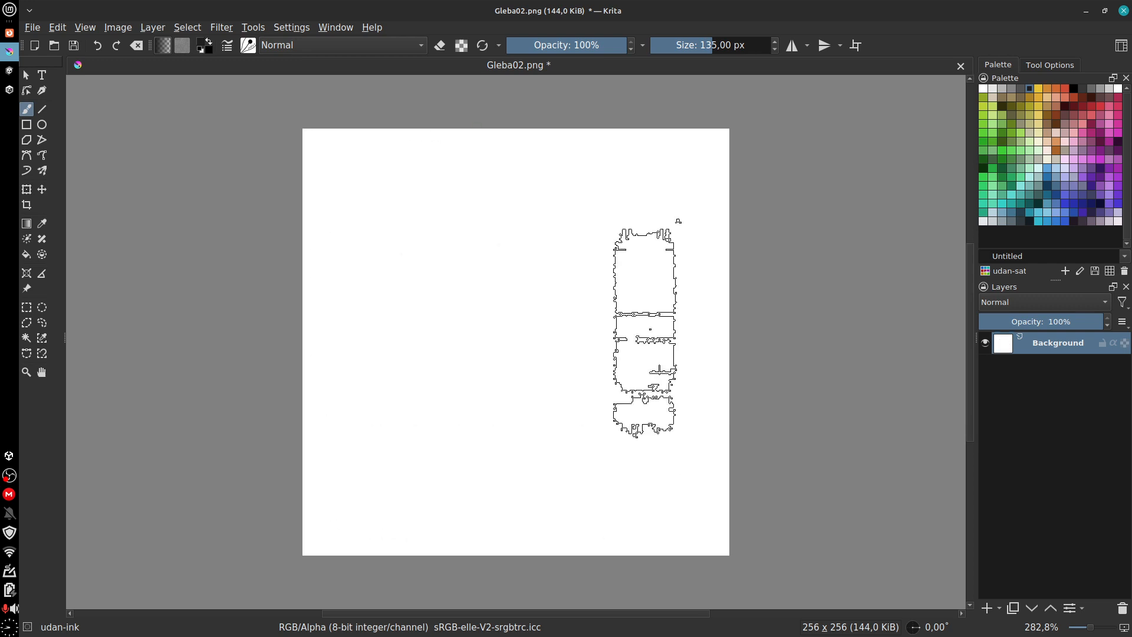
pyautogui.moveTo(643, 366)
pyautogui.mouseDown()
pyautogui.moveTo(416, 483)
pyautogui.moveTo(570, 407)
pyautogui.moveTo(413, 418)
pyautogui.mouseUp()
pyautogui.hotkey('ctrl', 'z')
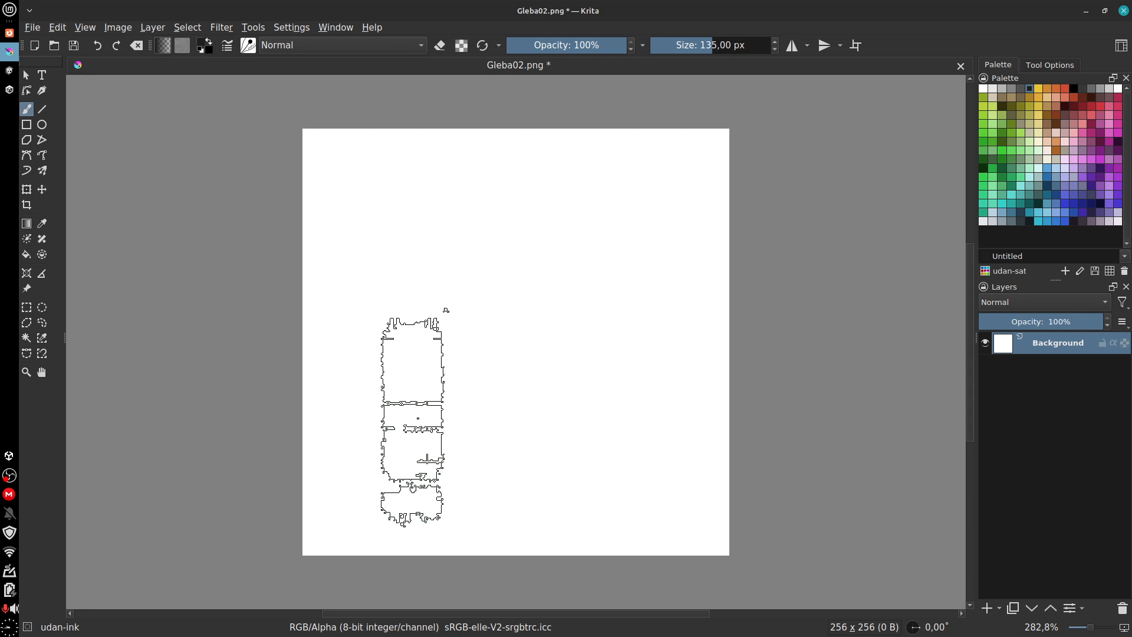
# Step: Clear the canvas, lower the brush opacity to 21%, and paint overlapping vertical strokes around the canvas middle
pyautogui.press('Delete')
pyautogui.moveTo(619, 50)
pyautogui.mouseDown()
pyautogui.moveTo(538, 59)
pyautogui.moveTo(575, 69)
pyautogui.moveTo(559, 71)
pyautogui.moveTo(533, 45)
pyautogui.mouseUp()
pyautogui.moveTo(485, 139)
pyautogui.mouseDown()
pyautogui.moveTo(384, 374)
pyautogui.moveTo(507, 265)
pyautogui.moveTo(442, 340)
pyautogui.moveTo(457, 353)
pyautogui.moveTo(434, 326)
pyautogui.moveTo(498, 314)
pyautogui.moveTo(495, 347)
pyautogui.mouseUp()
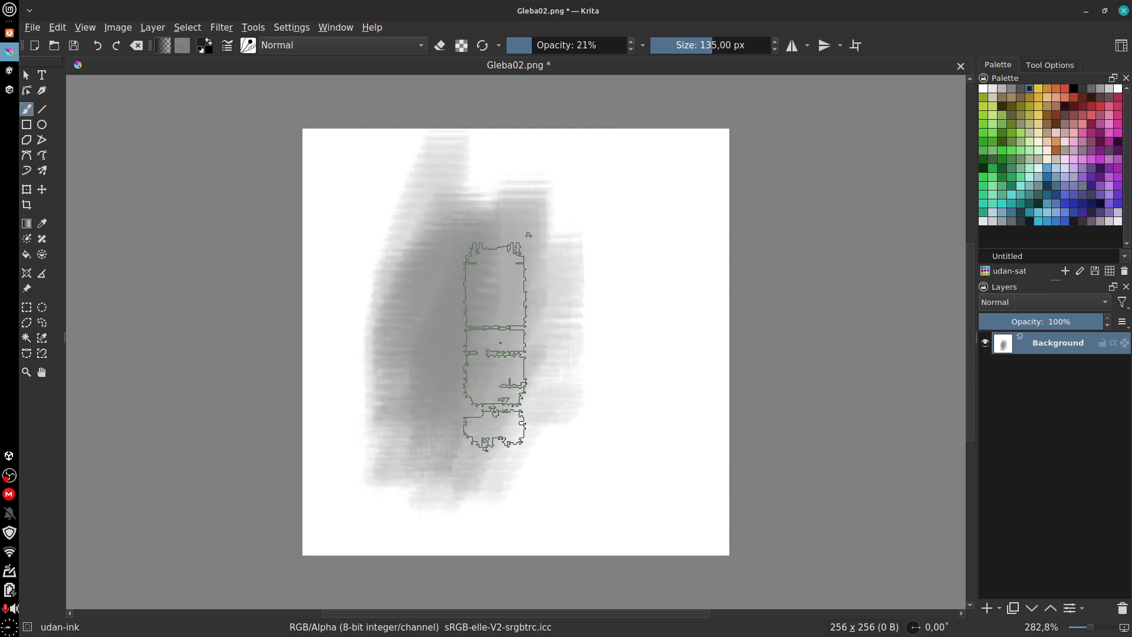
# Step: Undo the translucent vertical strokes and clear the restored black and grey shapes from the canvas
pyautogui.hotkey('ctrl', 'z')
pyautogui.hotkey('ctrl', 'z')
pyautogui.hotkey('ctrl', 'z')
pyautogui.keyDown('ctrl'); pyautogui.click(589, 367); pyautogui.keyUp('ctrl')
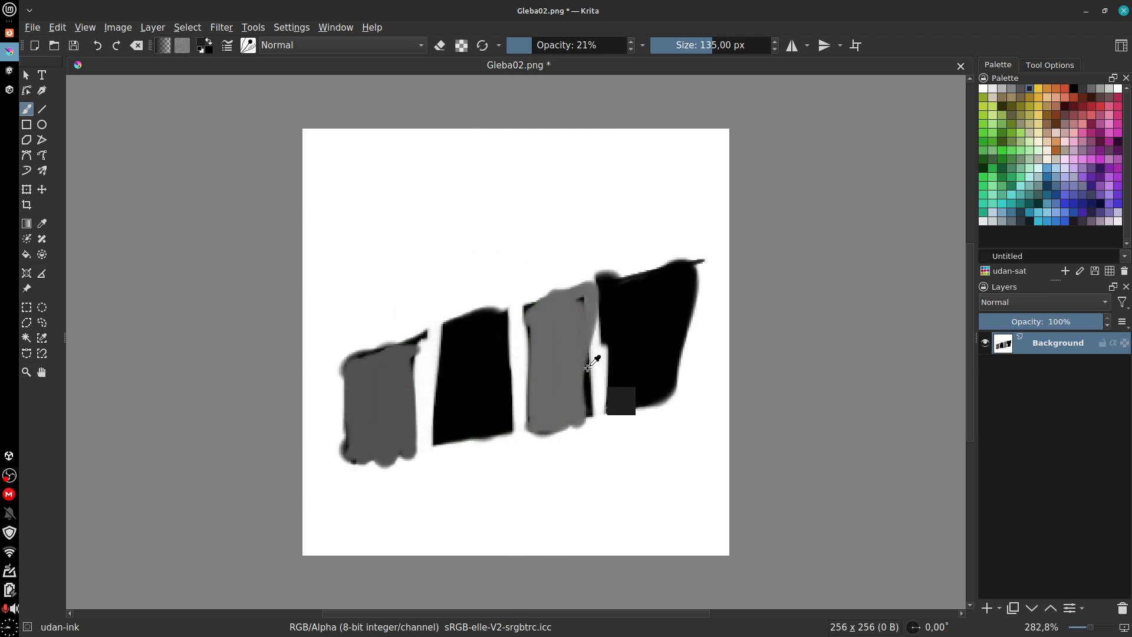
pyautogui.press('Delete')
# Step: Paint overlapping horizontal strokes across the canvas middle at 21% opacity, and undo them all
pyautogui.moveTo(379, 341)
pyautogui.mouseDown()
pyautogui.moveTo(674, 361)
pyautogui.moveTo(419, 351)
pyautogui.moveTo(493, 334)
pyautogui.moveTo(536, 354)
pyautogui.moveTo(619, 354)
pyautogui.moveTo(562, 377)
pyautogui.moveTo(468, 333)
pyautogui.moveTo(764, 359)
pyautogui.moveTo(545, 345)
pyautogui.moveTo(391, 362)
pyautogui.moveTo(666, 355)
pyautogui.moveTo(339, 349)
pyautogui.moveTo(416, 362)
pyautogui.moveTo(758, 364)
pyautogui.mouseUp()
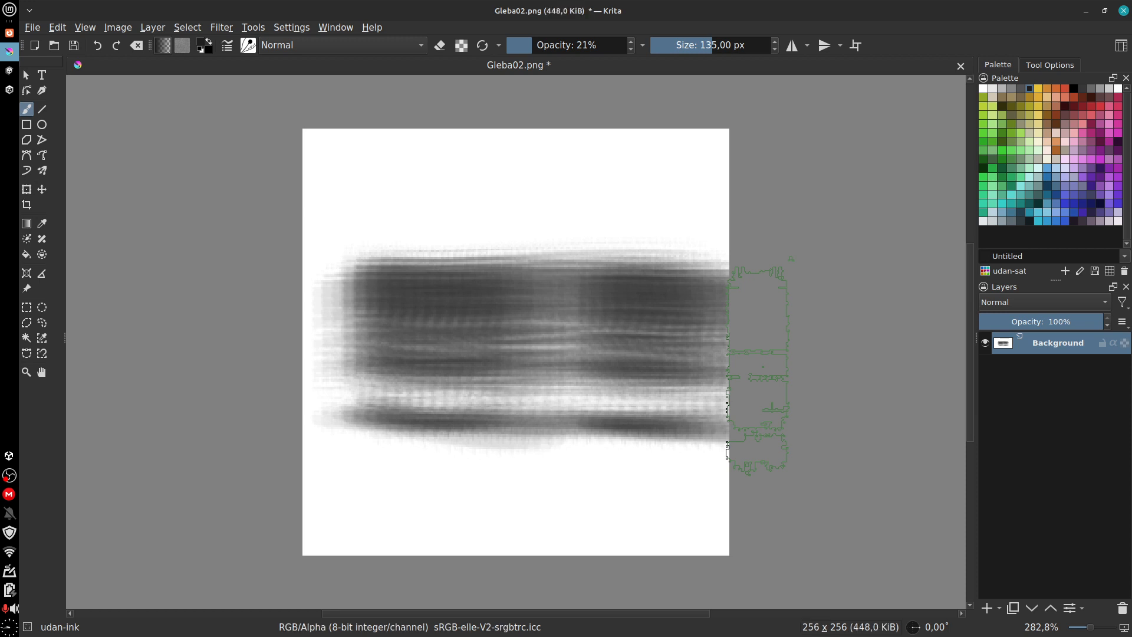
pyautogui.moveTo(760, 366)
pyautogui.mouseDown()
pyautogui.moveTo(744, 361)
pyautogui.moveTo(760, 364)
pyautogui.mouseUp()
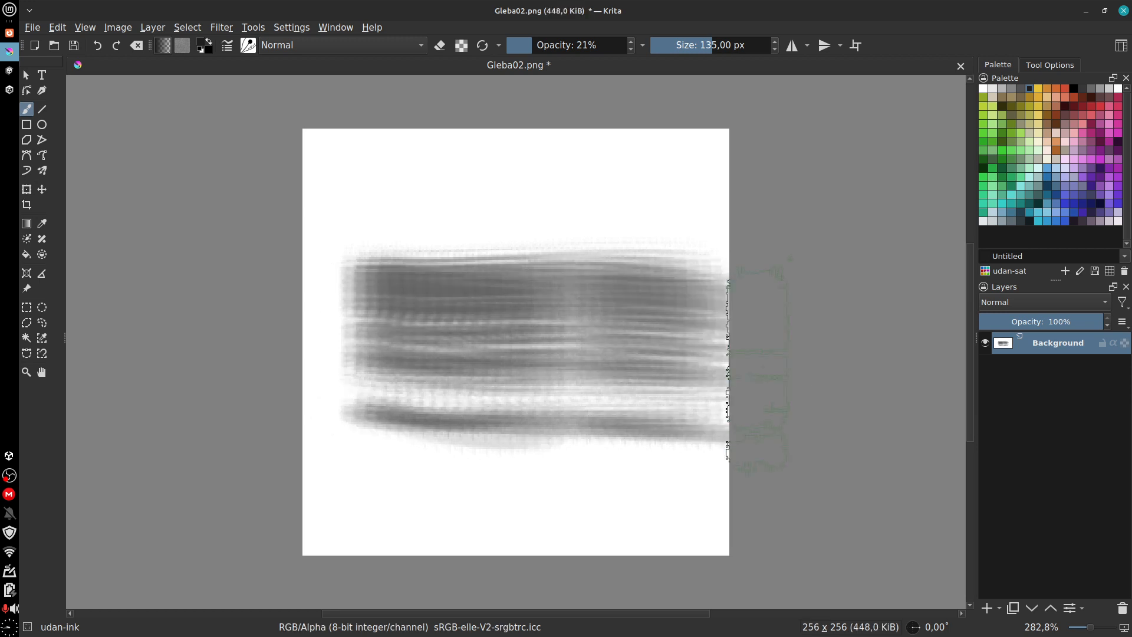
pyautogui.hotkey('ctrl', 'z')
pyautogui.hotkey('ctrl', 'z')
pyautogui.hotkey('ctrl', 'z')
pyautogui.hotkey('ctrl', 'z')
pyautogui.hotkey('ctrl', 'z')
pyautogui.hotkey('ctrl', 'z')
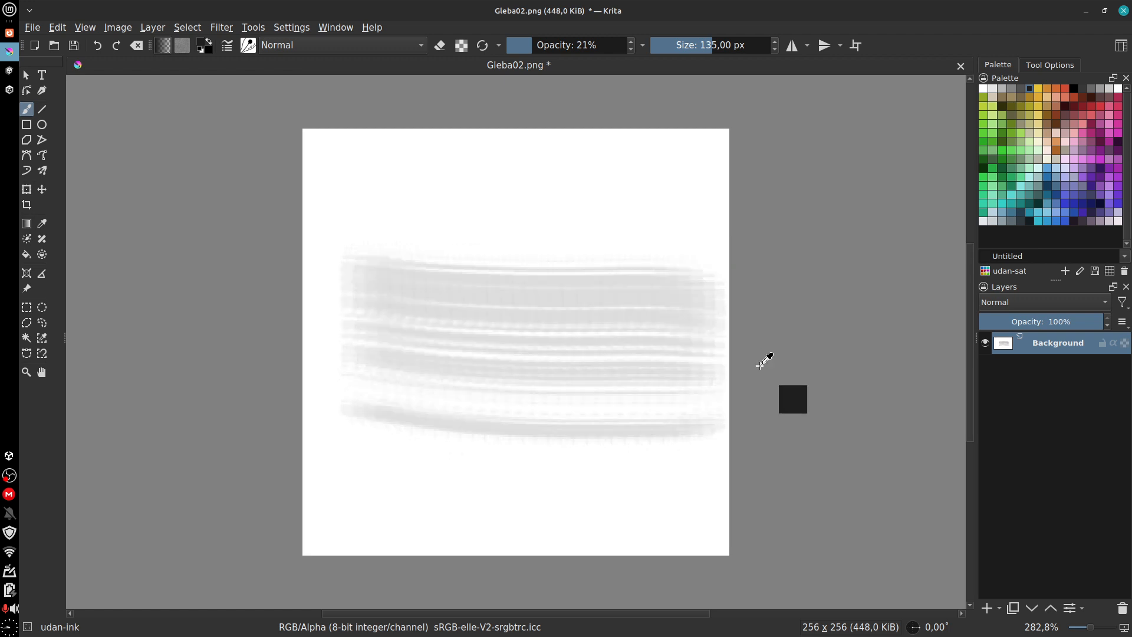
pyautogui.hotkey('ctrl', 'z')
# Step: Raise the brush opacity to 100% and draw a thin zigzag line at 2,88 px down the canvas
pyautogui.moveTo(538, 49)
pyautogui.mouseDown()
pyautogui.moveTo(691, 51)
pyautogui.moveTo(666, 51)
pyautogui.mouseUp()
pyautogui.moveTo(376, 199)
pyautogui.mouseDown()
pyautogui.moveTo(521, 195)
pyautogui.moveTo(622, 316)
pyautogui.moveTo(620, 420)
pyautogui.moveTo(468, 369)
pyautogui.moveTo(430, 374)
pyautogui.mouseUp()
pyautogui.hotkey('ctrl', 'z')
pyautogui.moveTo(475, 200)
pyautogui.mouseDown()
pyautogui.moveTo(452, 342)
pyautogui.moveTo(560, 465)
pyautogui.mouseUp()
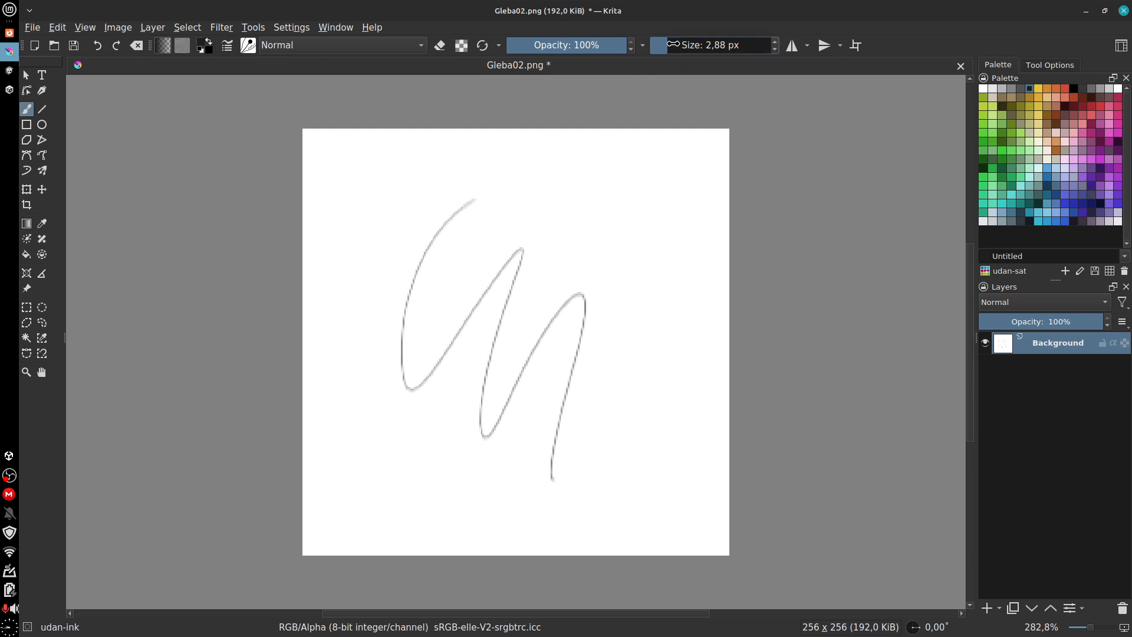
# Step: Set the brush size to 1000 px and paint over the canvas, clearing it before making a single stamp
pyautogui.moveTo(670, 46); pyautogui.dragTo(776, 52)
pyautogui.moveTo(548, 231)
pyautogui.mouseDown()
pyautogui.moveTo(508, 244)
pyautogui.moveTo(589, 330)
pyautogui.moveTo(509, 242)
pyautogui.moveTo(583, 447)
pyautogui.mouseUp()
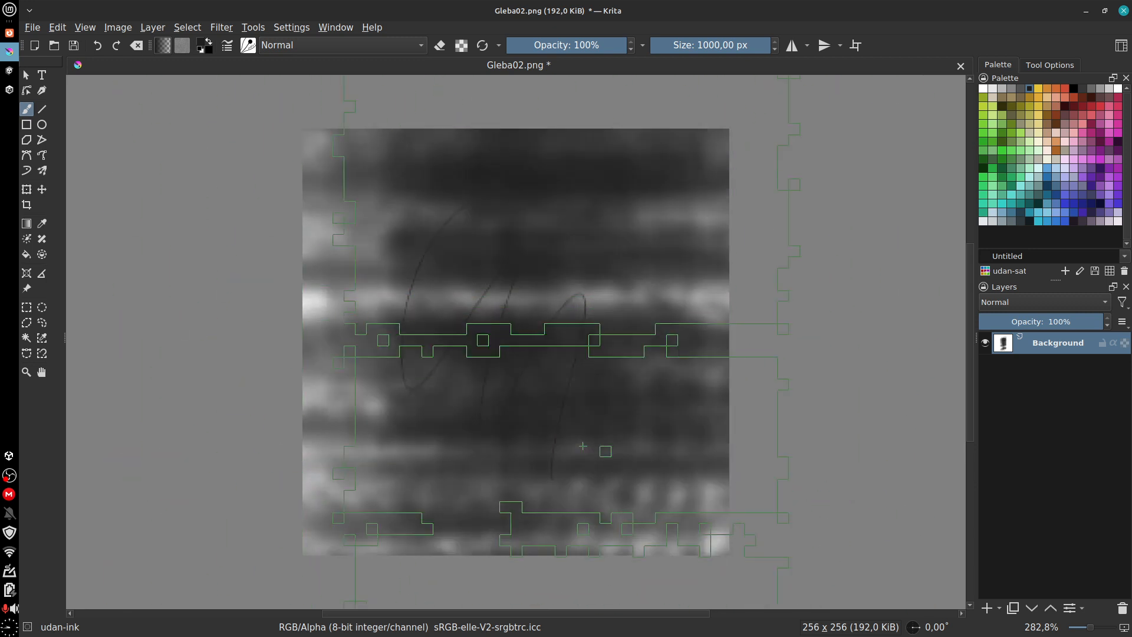
pyautogui.press('Delete')
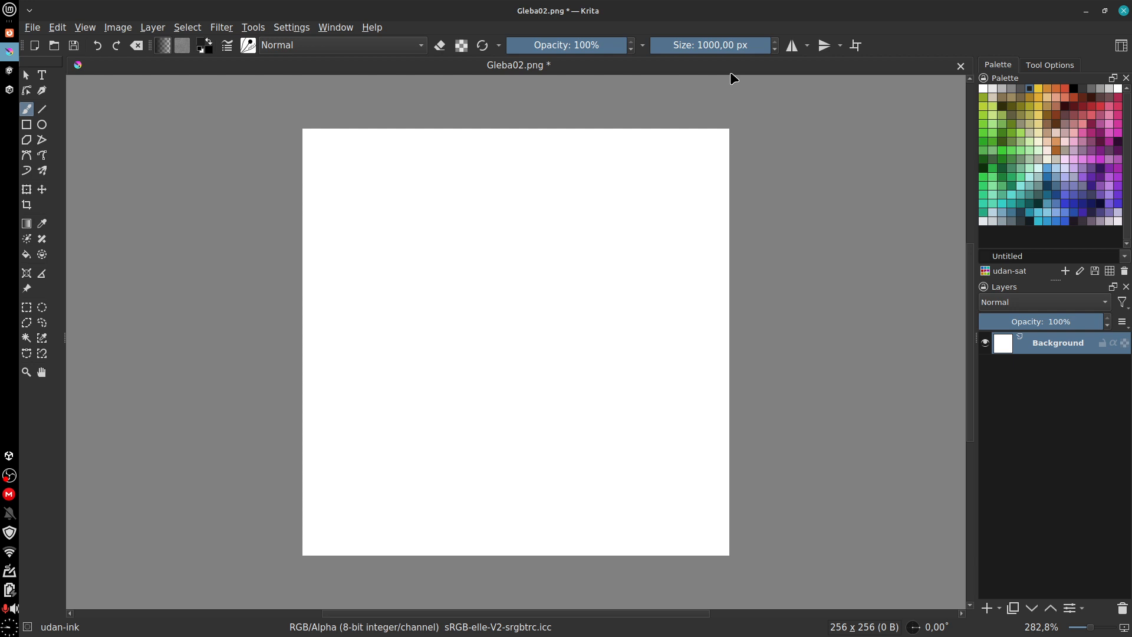
pyautogui.click(640, 362)
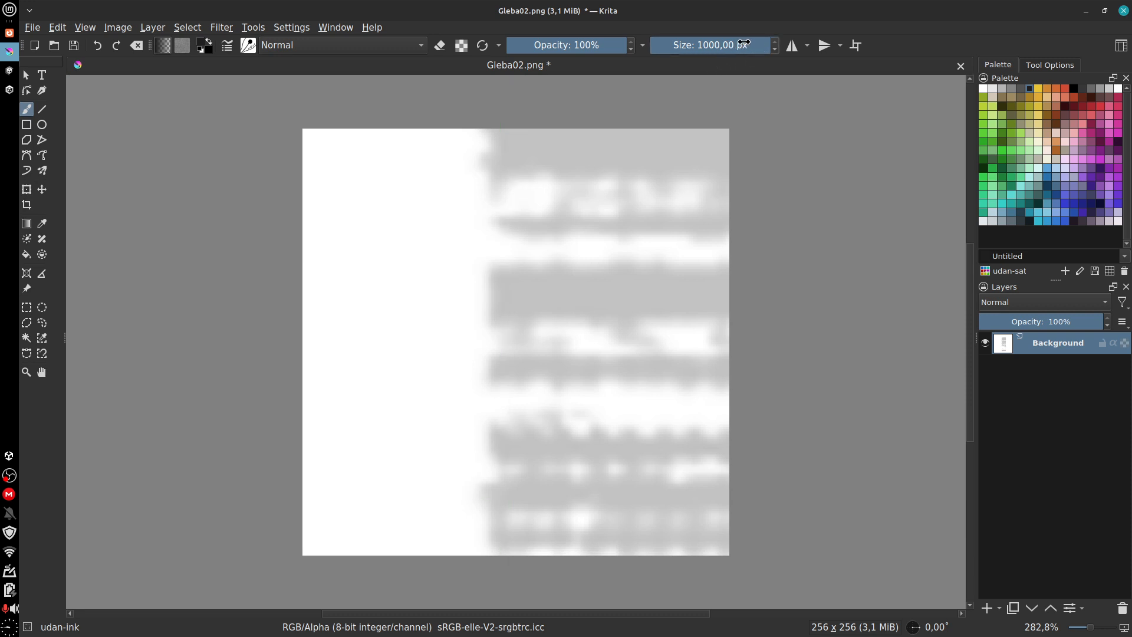
# Step: Set the brush size to 132,51 px, test dense dark strokes over the canvas, and clear it
pyautogui.moveTo(745, 44)
pyautogui.mouseDown()
pyautogui.moveTo(686, 63)
pyautogui.moveTo(702, 46)
pyautogui.moveTo(697, 70)
pyautogui.mouseUp()
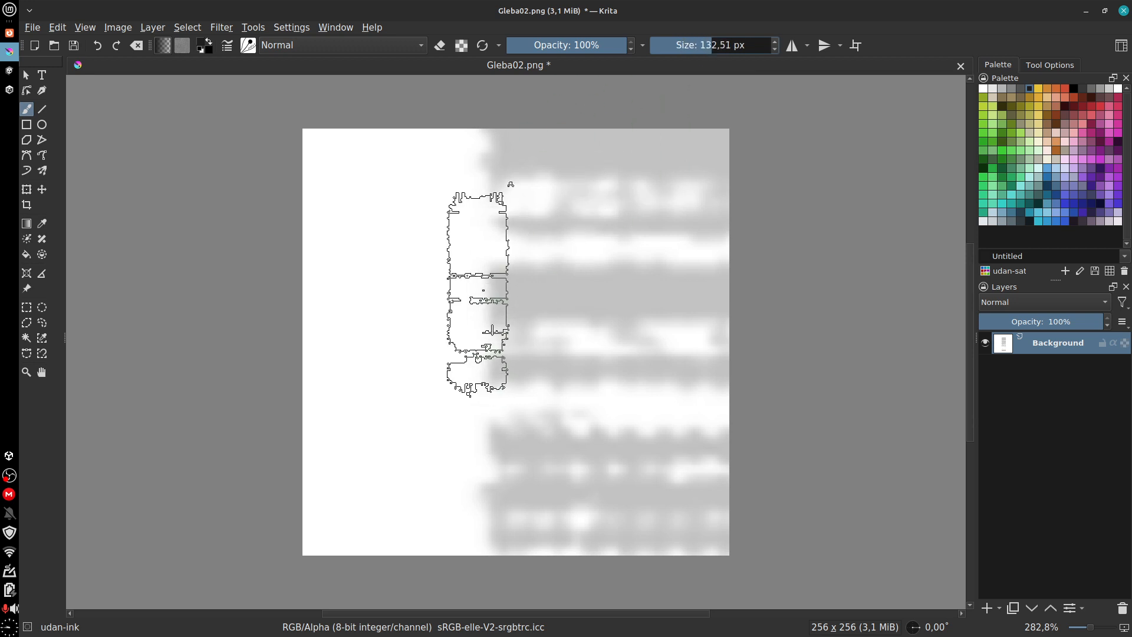
pyautogui.moveTo(461, 298)
pyautogui.mouseDown()
pyautogui.moveTo(519, 295)
pyautogui.moveTo(386, 383)
pyautogui.moveTo(447, 404)
pyautogui.moveTo(560, 378)
pyautogui.moveTo(381, 377)
pyautogui.moveTo(492, 277)
pyautogui.moveTo(540, 334)
pyautogui.mouseUp()
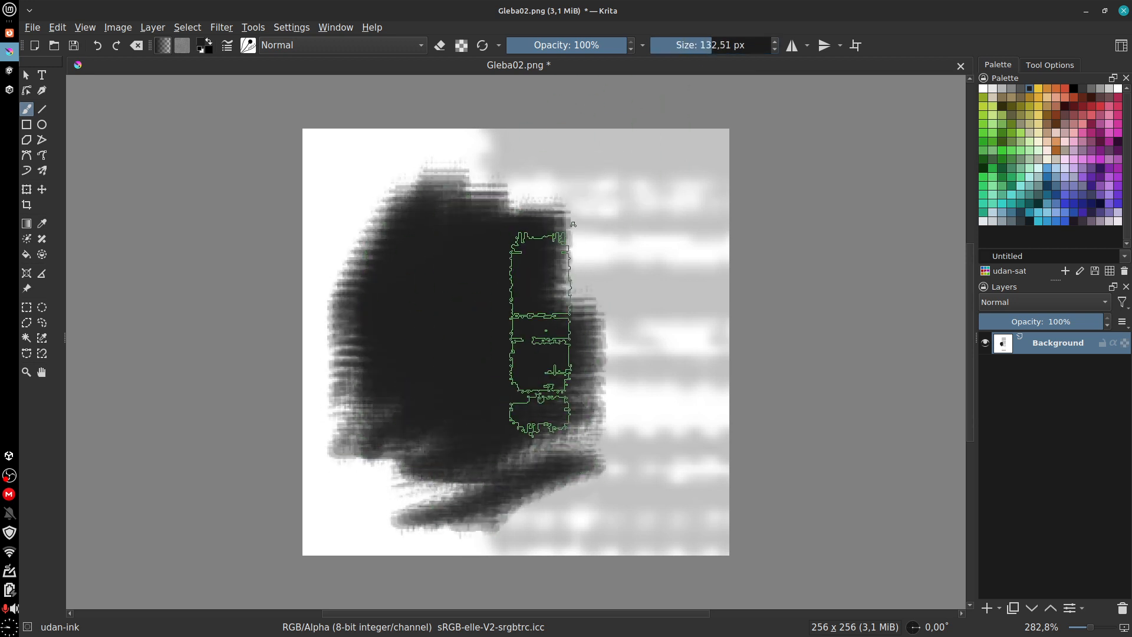
pyautogui.hotkey('ctrl', 'z')
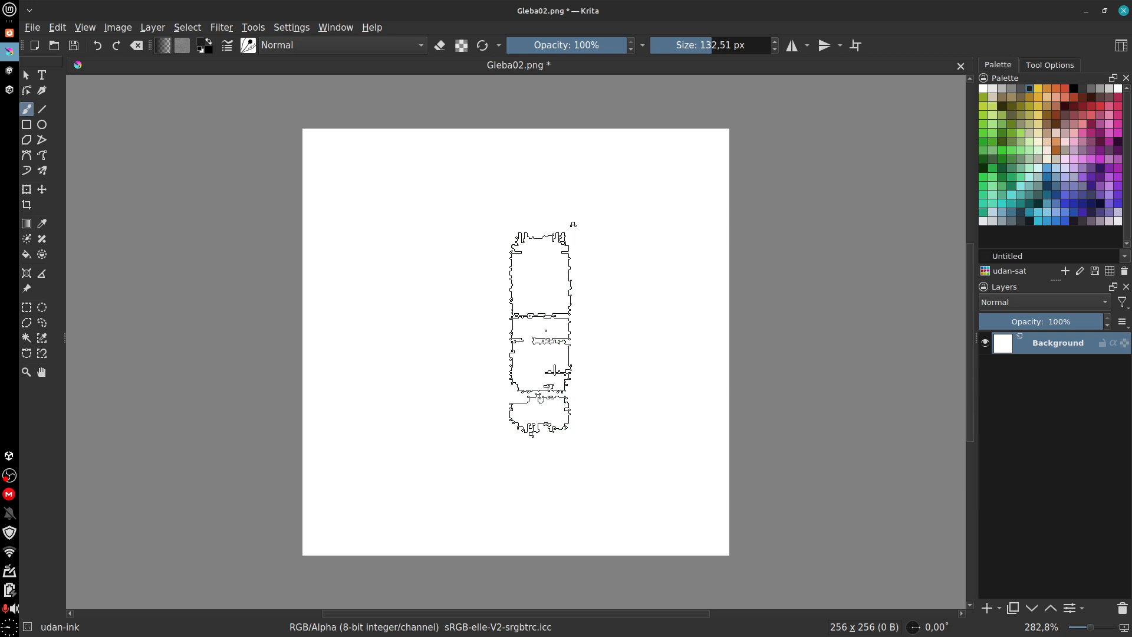
# Step: Open the brush settings and collapse the Color, Texture and Masked Brush option groups, leaving General expanded
pyautogui.click(230, 46)
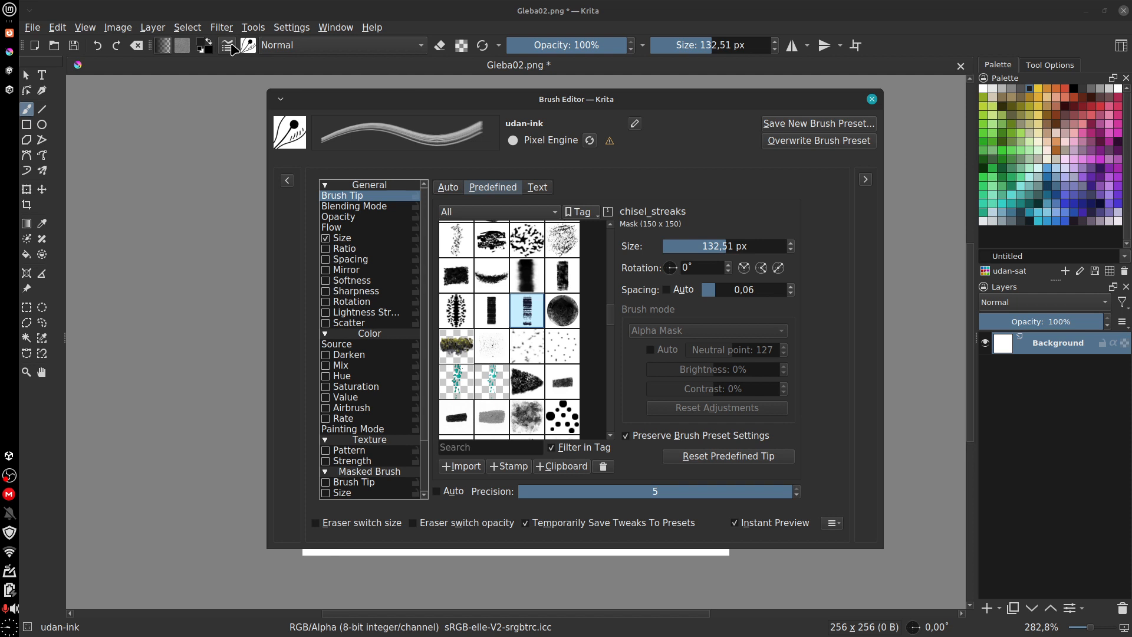
pyautogui.click(326, 335)
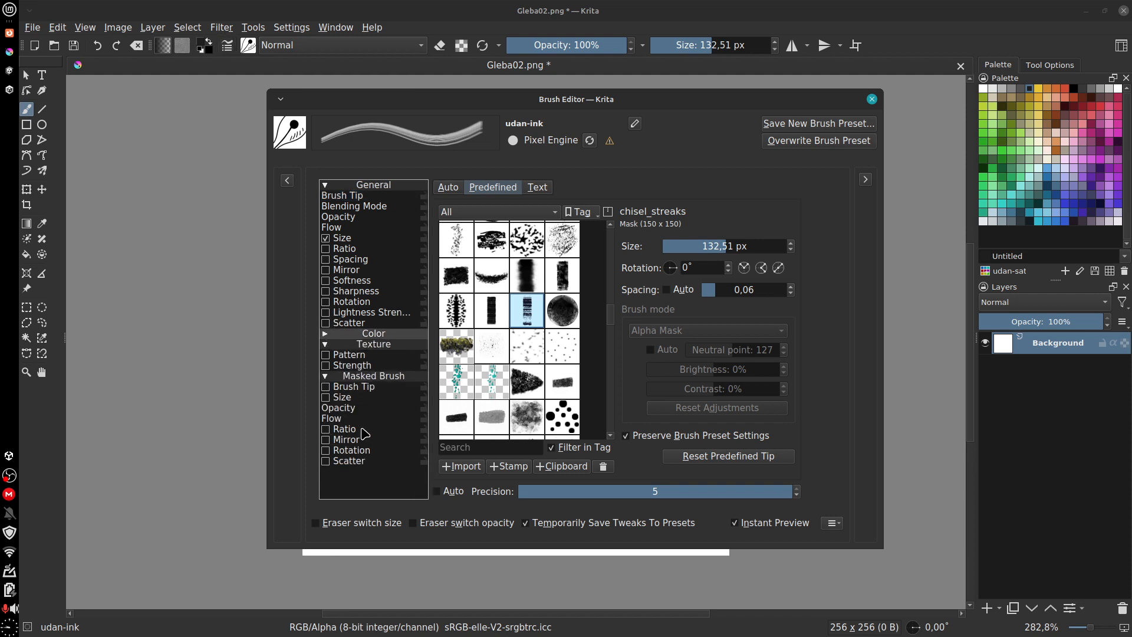
pyautogui.click(326, 347)
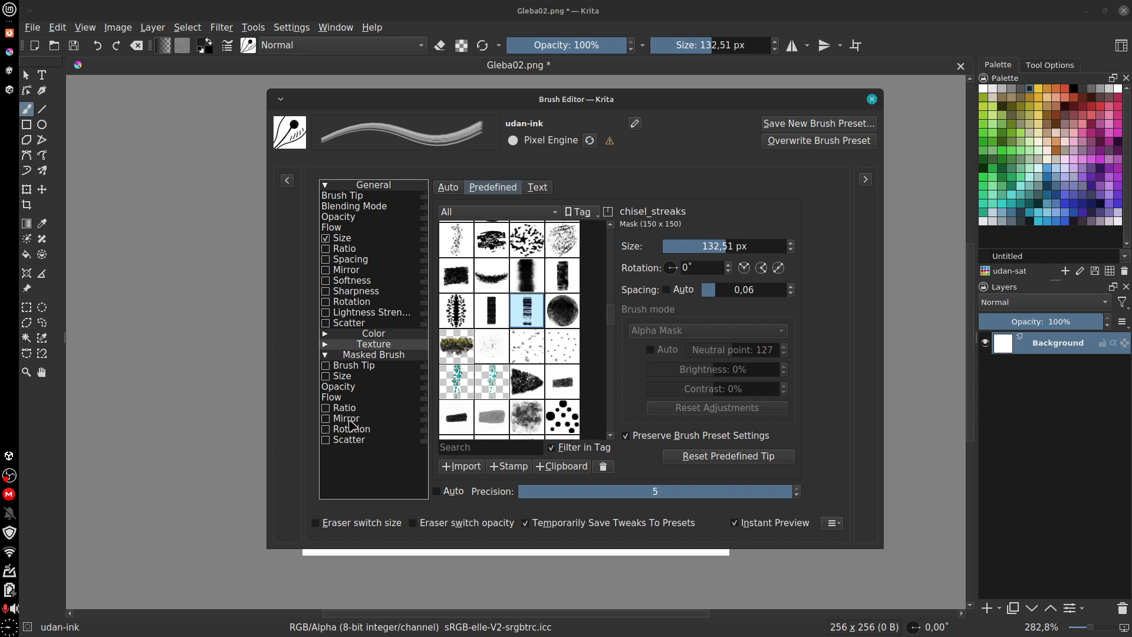
pyautogui.click(328, 355)
pyautogui.click(325, 185)
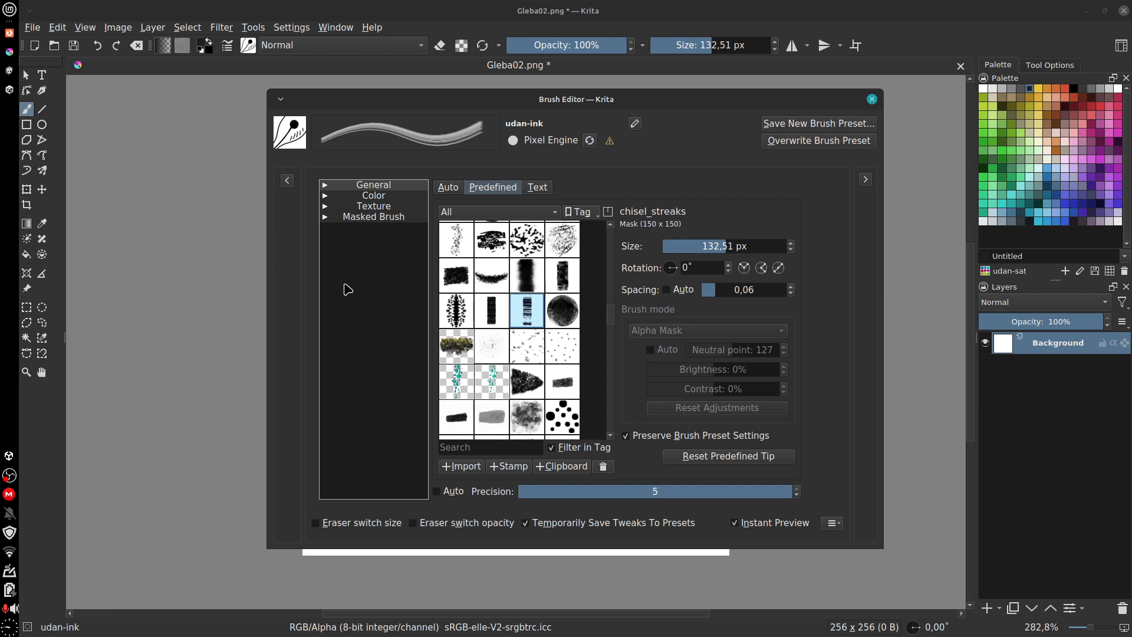
pyautogui.click(325, 186)
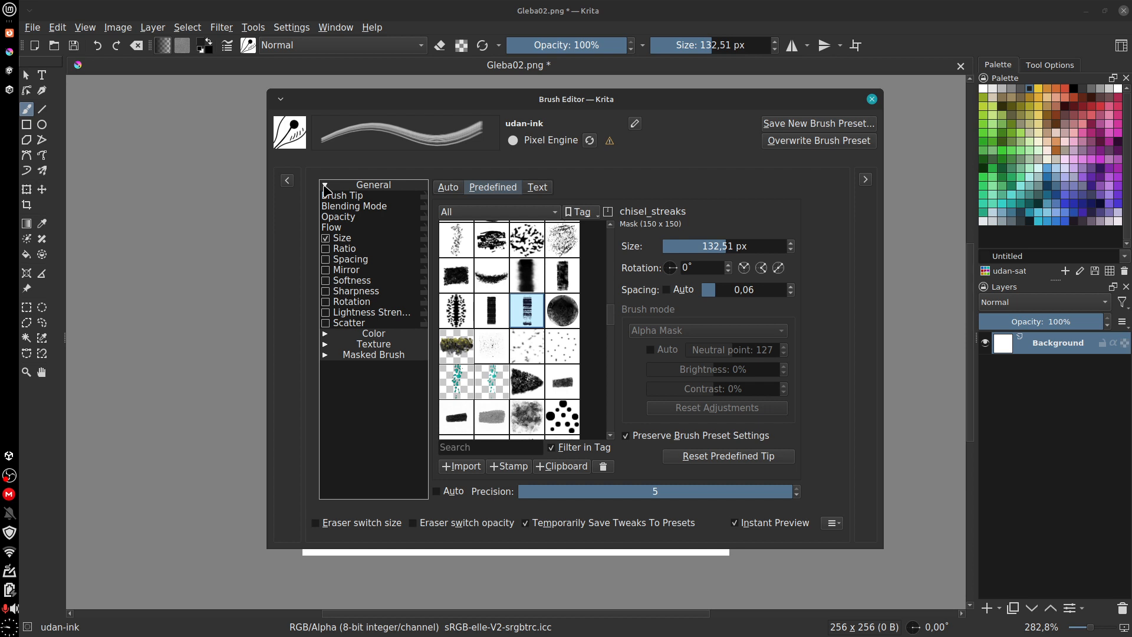
# Step: Examine the Brush Tip and Blending Mode options, looking through the Favorites, Quadratic, Binary and HSI mode groups
pyautogui.click(352, 200)
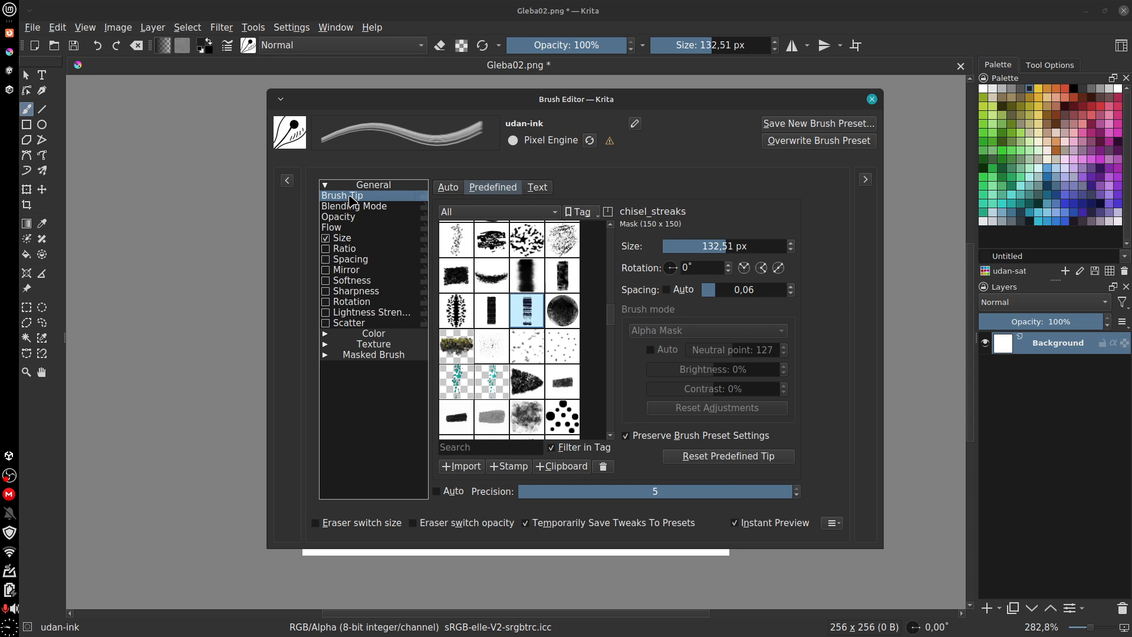
pyautogui.click(376, 211)
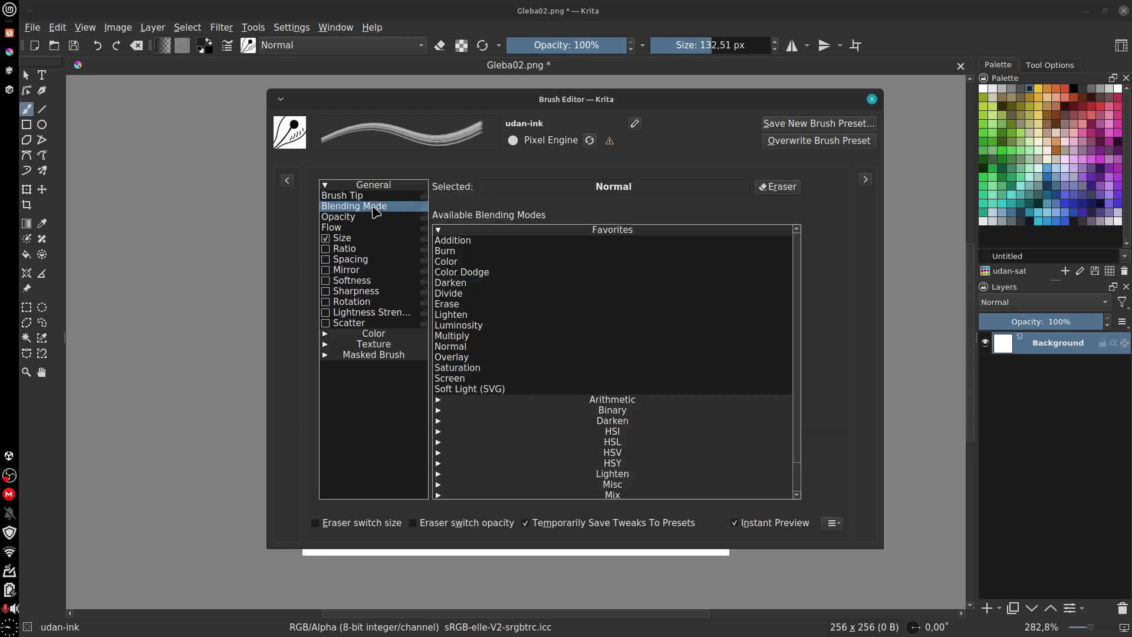
pyautogui.click(439, 231)
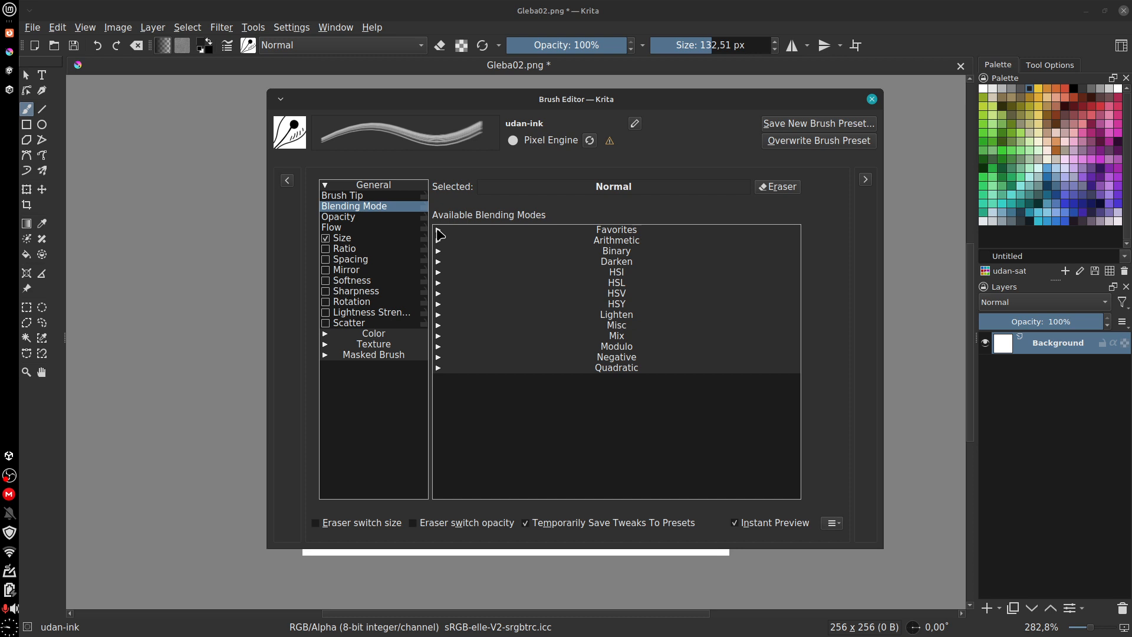
pyautogui.click(440, 369)
pyautogui.click(439, 370)
pyautogui.click(439, 252)
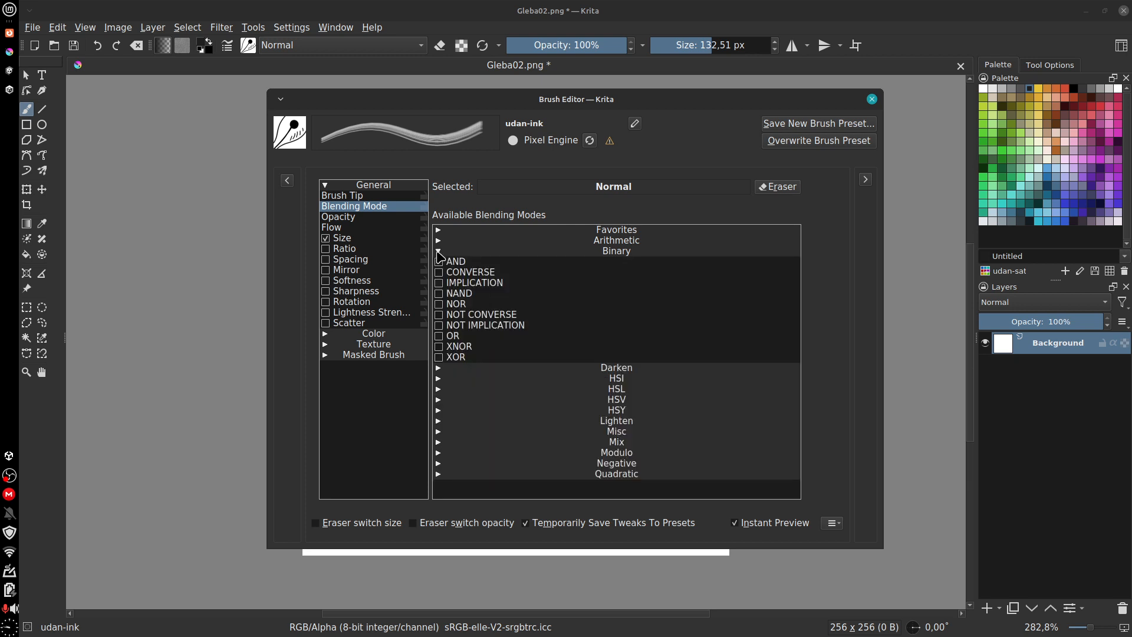
pyautogui.click(438, 252)
pyautogui.click(439, 272)
pyautogui.click(439, 272)
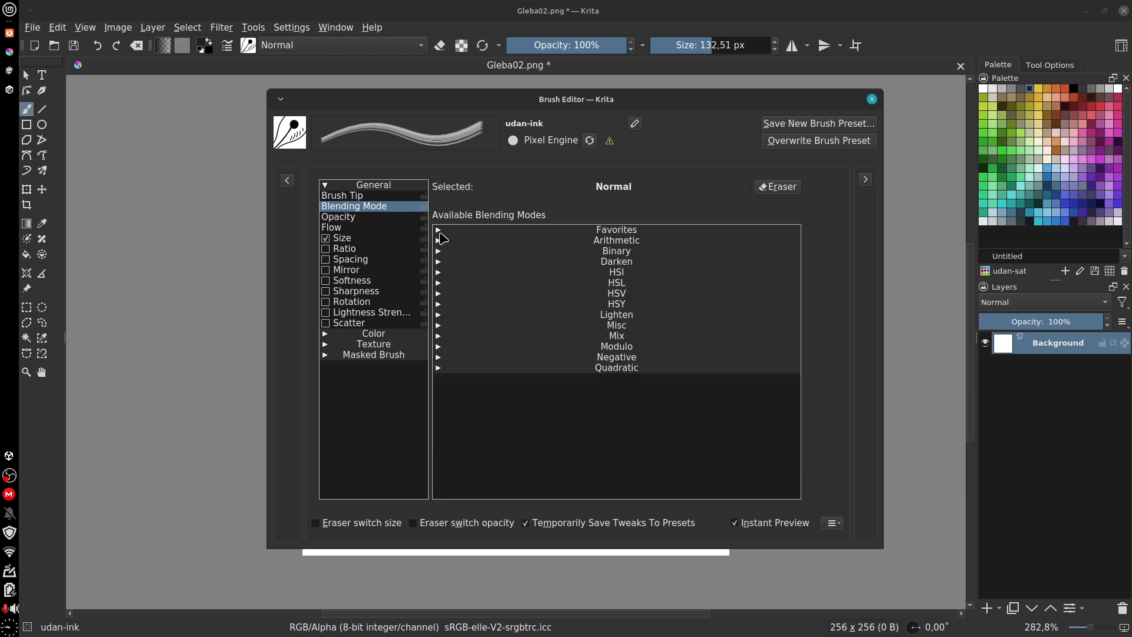
pyautogui.click(439, 230)
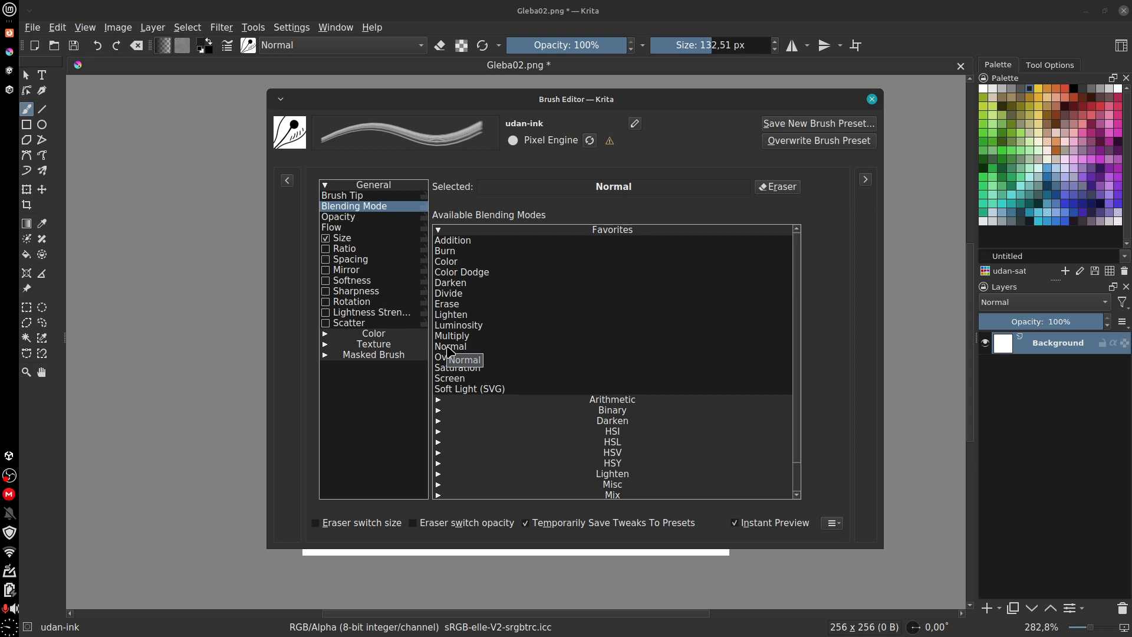
# Step: Set the brush's blending mode to Addition and close the brush settings
pyautogui.click(466, 241)
pyautogui.click(933, 273)
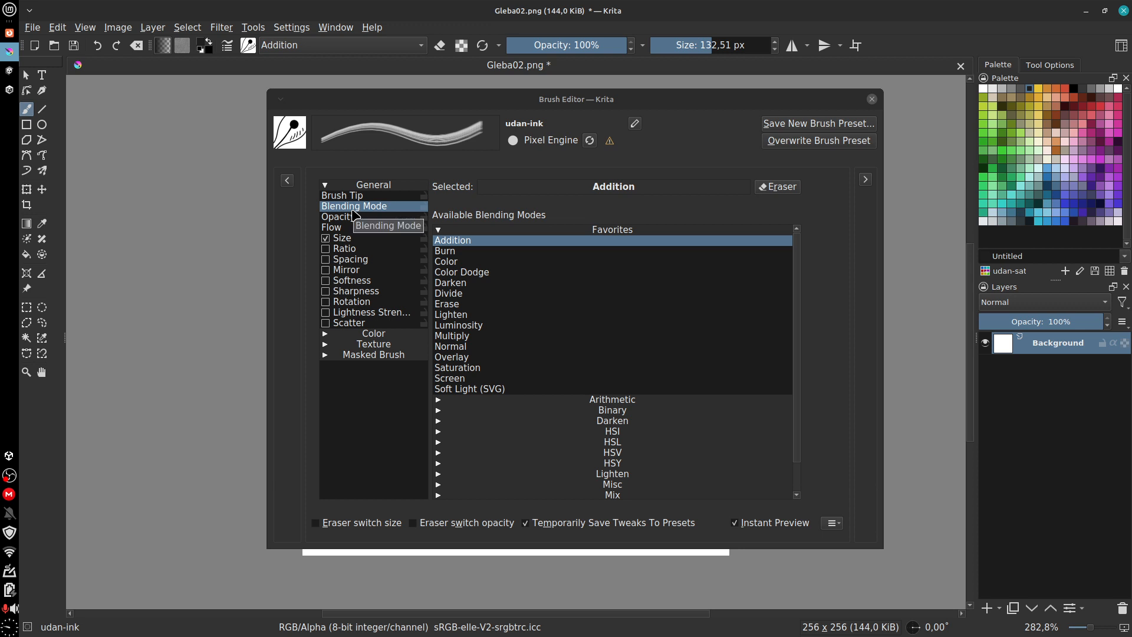
pyautogui.click(872, 99)
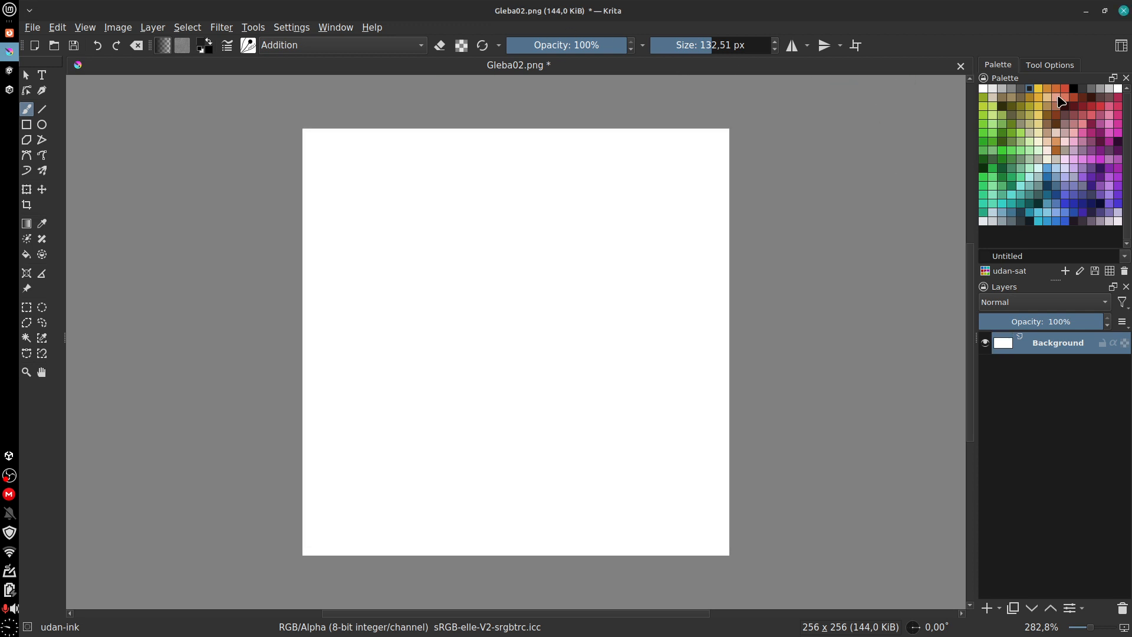
# Step: Try red as the painting colour and switch to black from the palette
pyautogui.click(1099, 107)
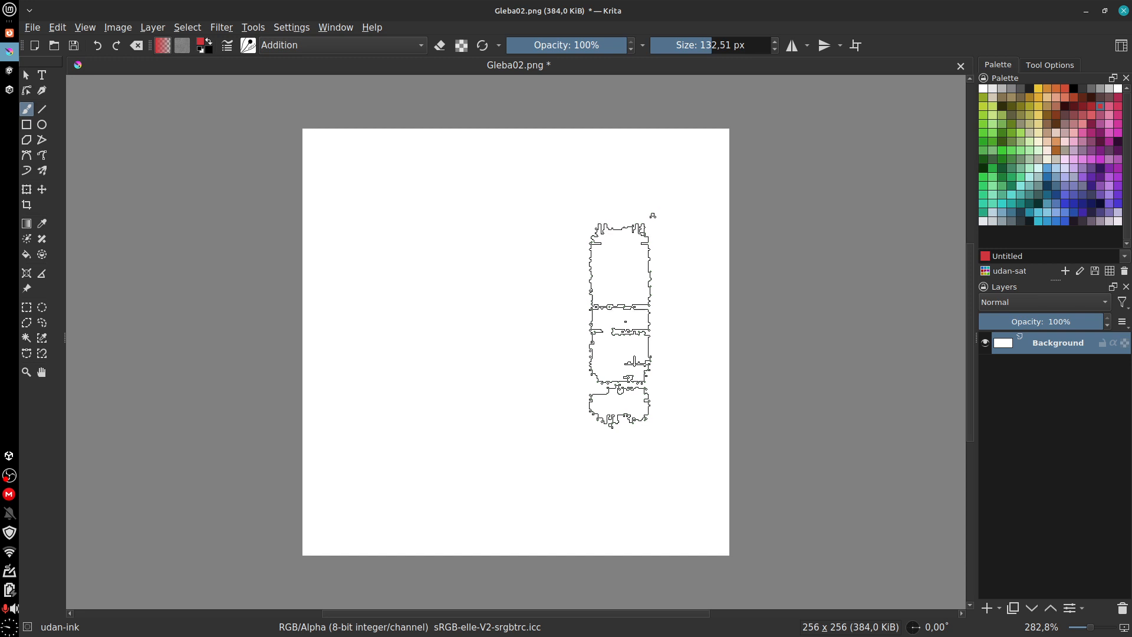
pyautogui.click(1074, 89)
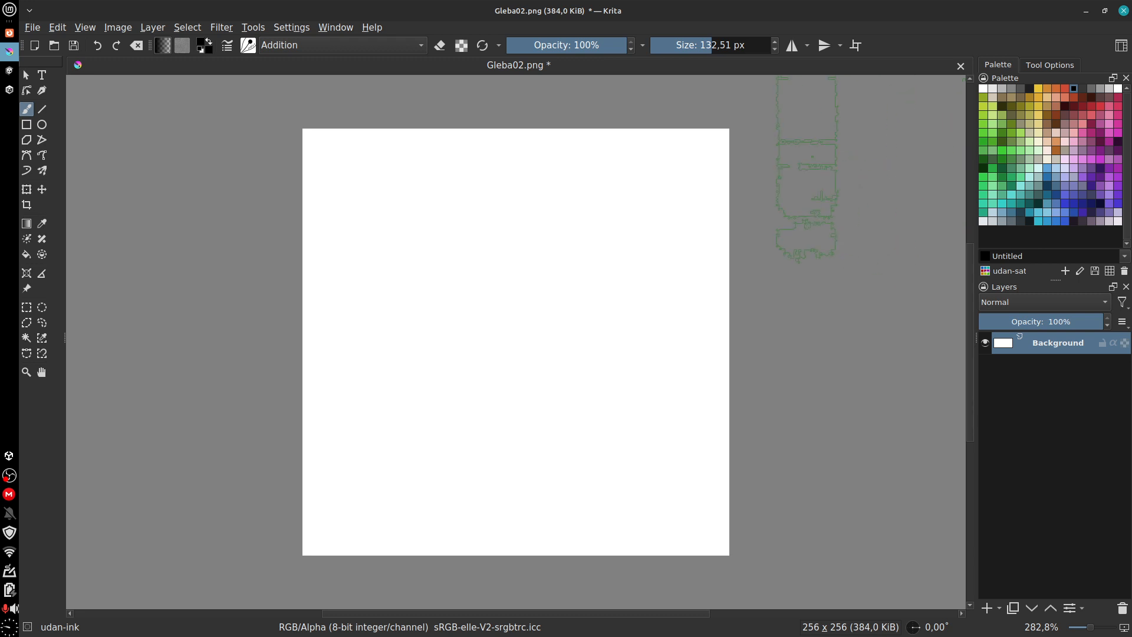
# Step: Set the brush's blending mode to Normal and fill the whole canvas with black
pyautogui.click(87, 32)
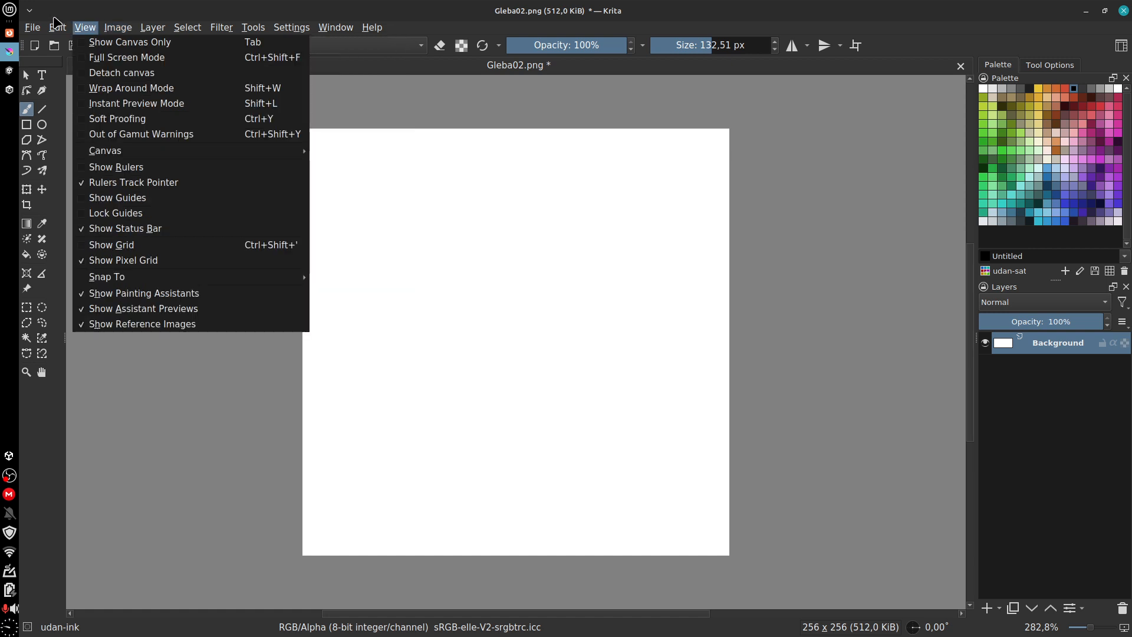
pyautogui.moveTo(57, 28)
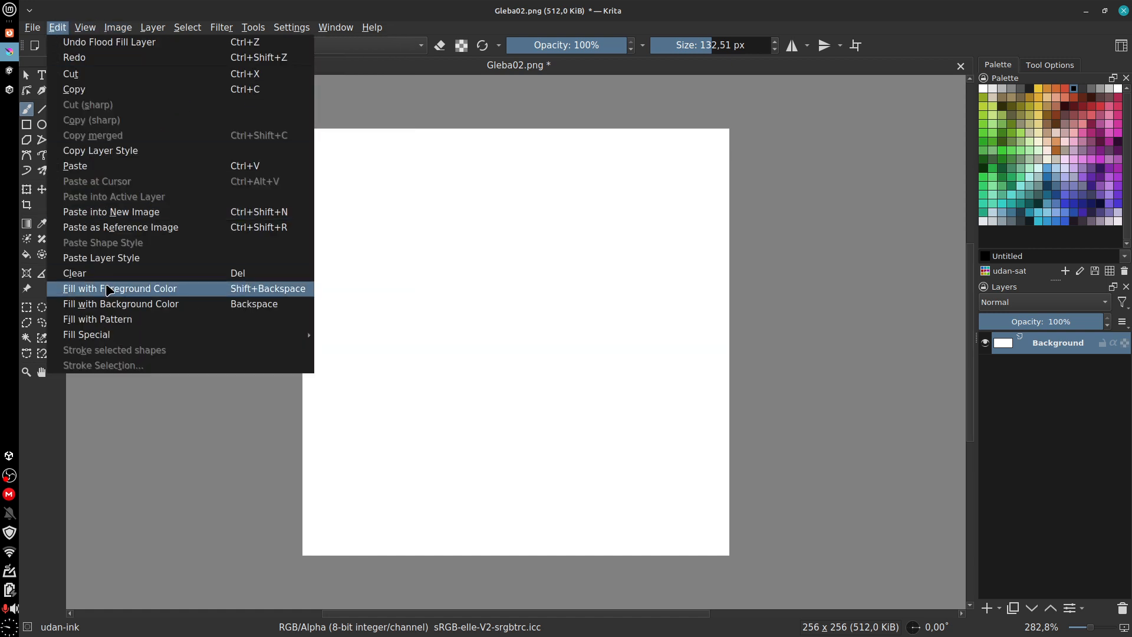
pyautogui.click(110, 290)
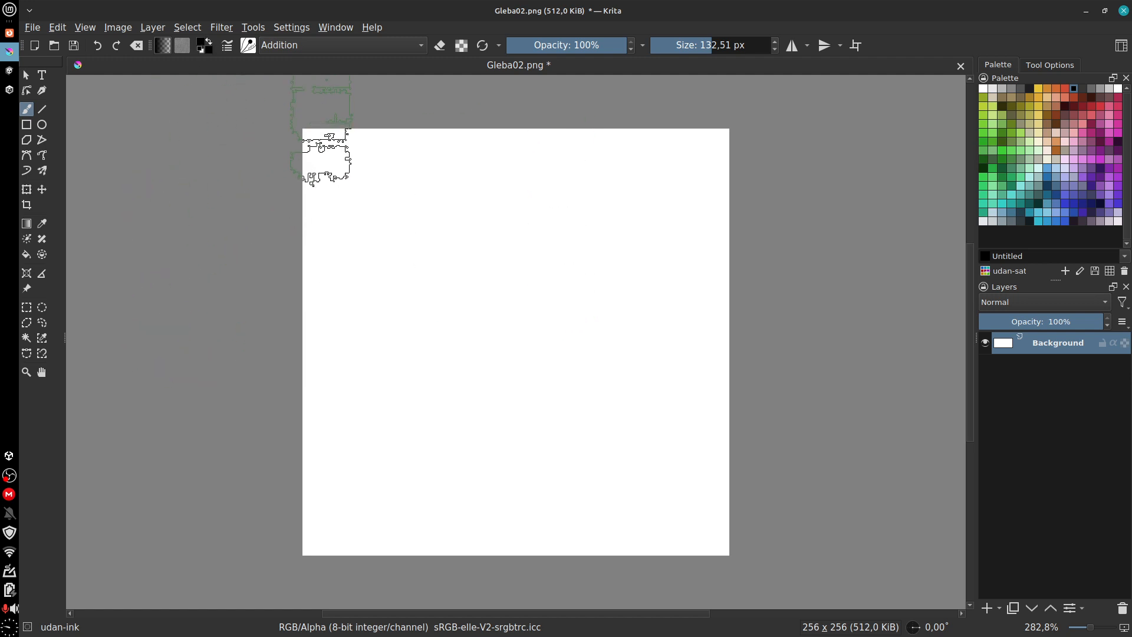
pyautogui.click(311, 50)
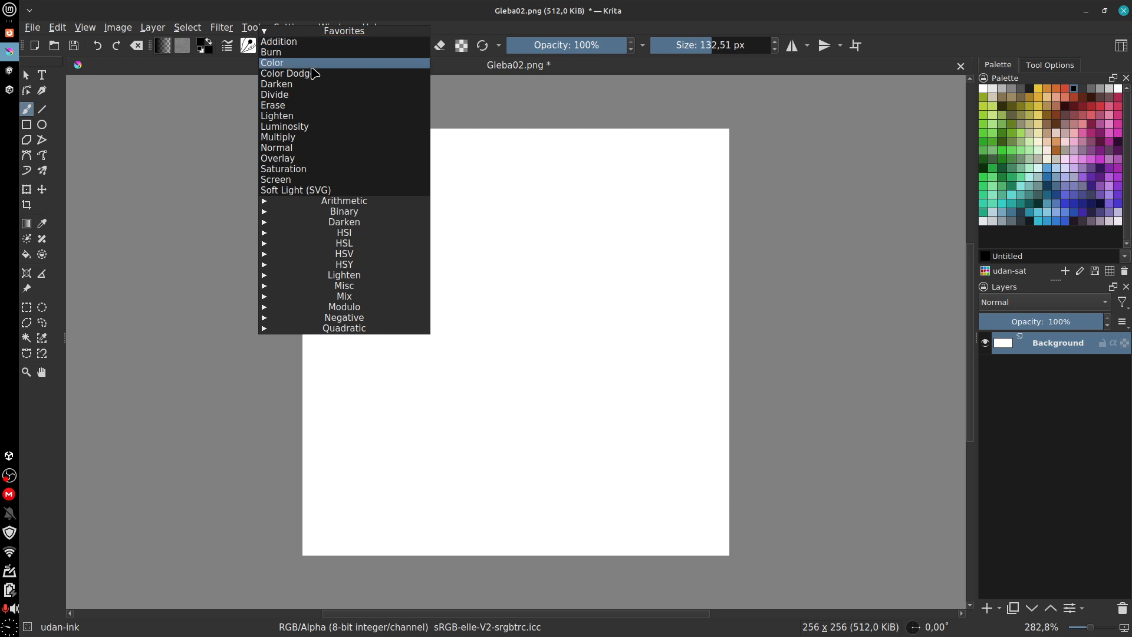
pyautogui.click(320, 152)
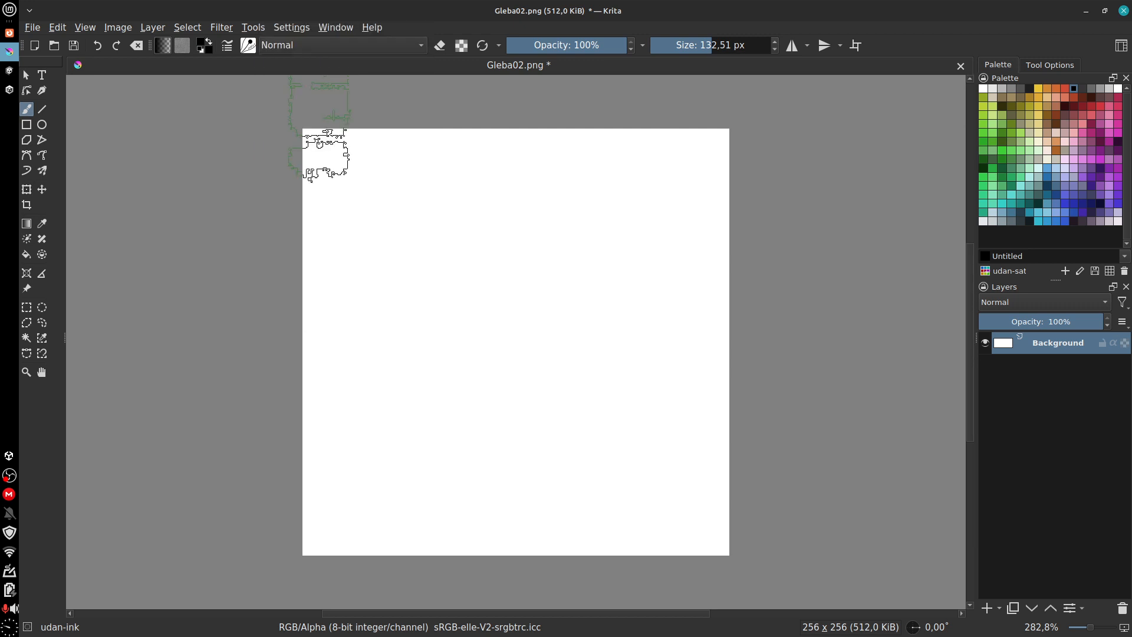
pyautogui.press('BackSpace')
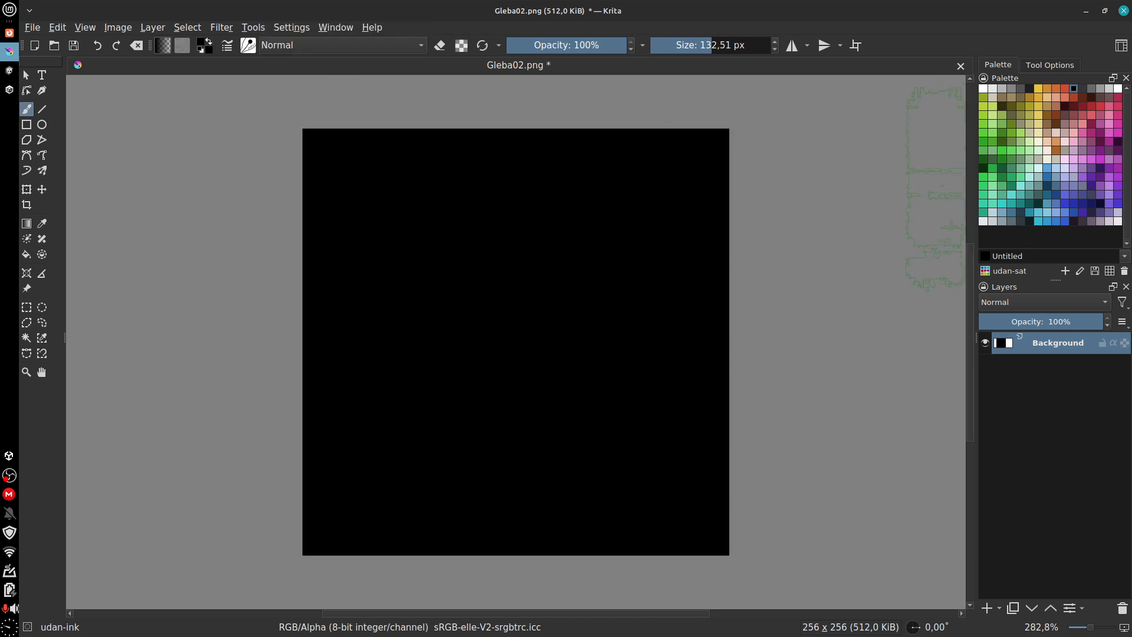
pyautogui.click(316, 49)
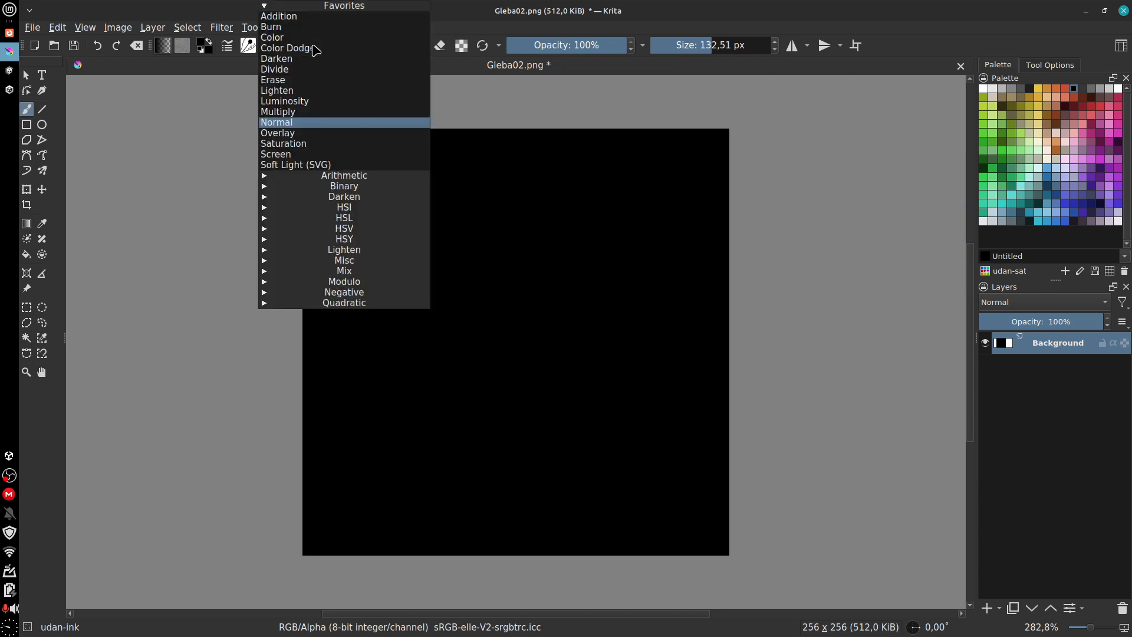
pyautogui.click(197, 148)
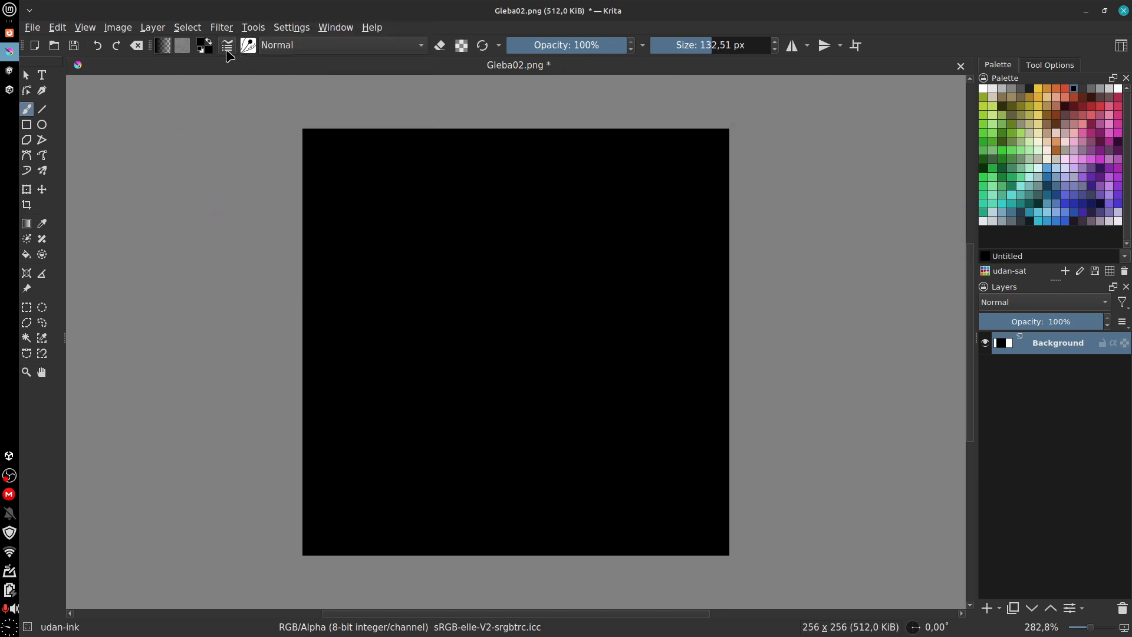
pyautogui.click(227, 45)
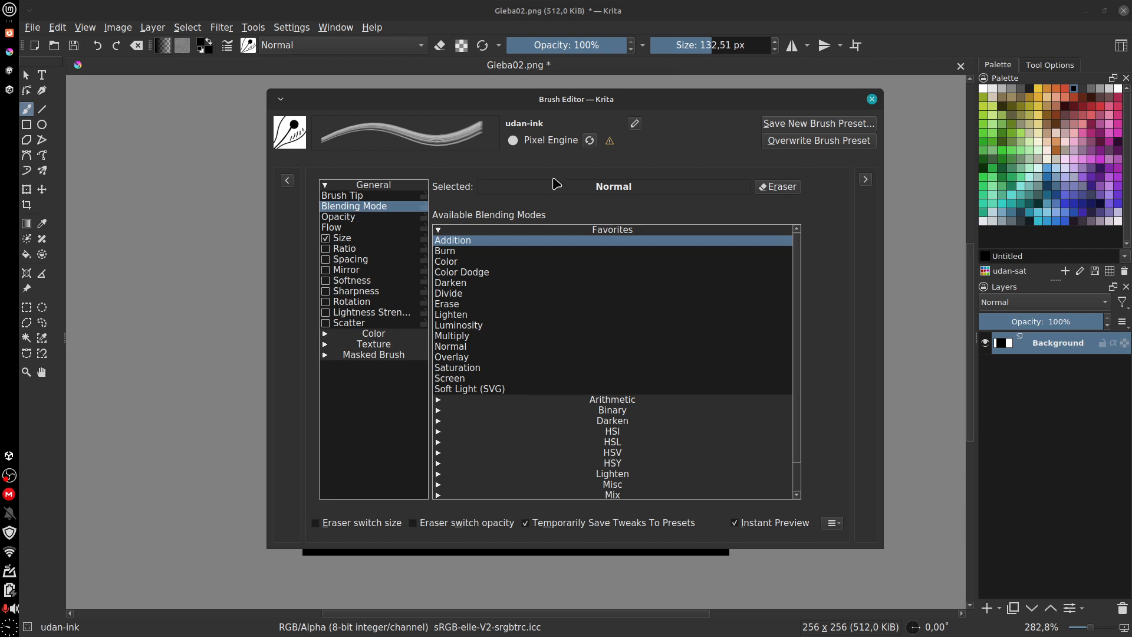
pyautogui.click(872, 100)
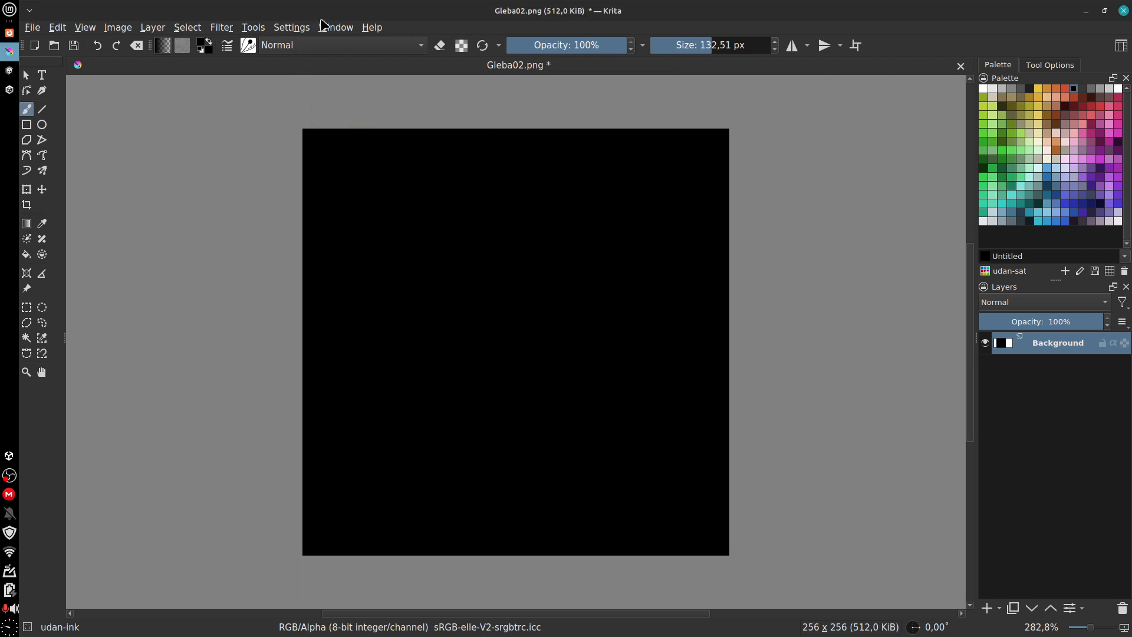
pyautogui.click(320, 45)
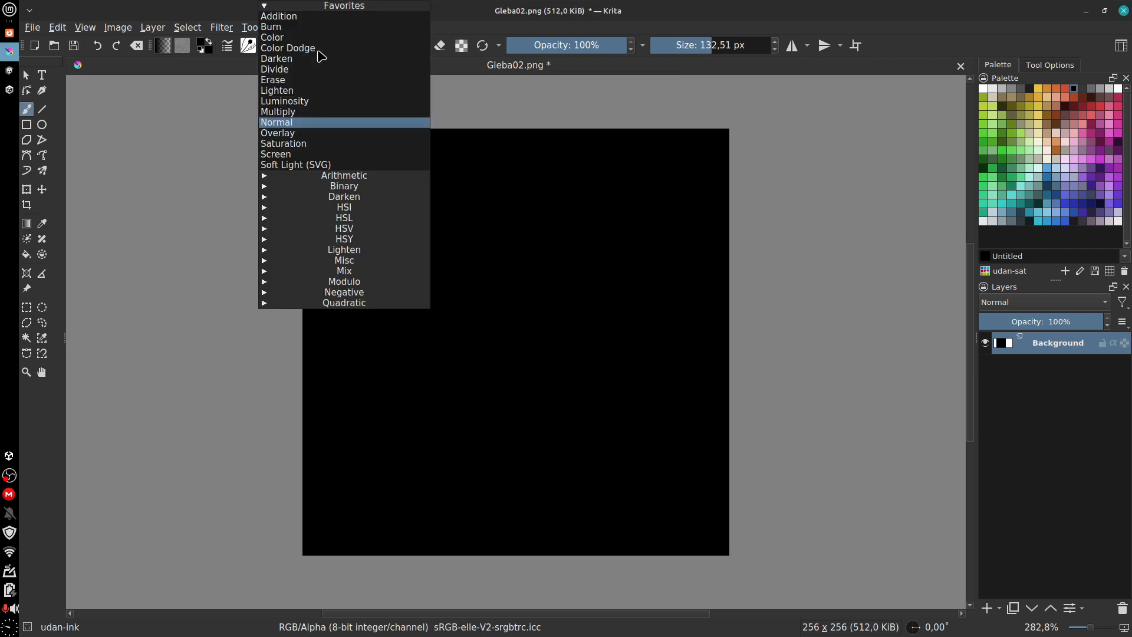
pyautogui.click(83, 155)
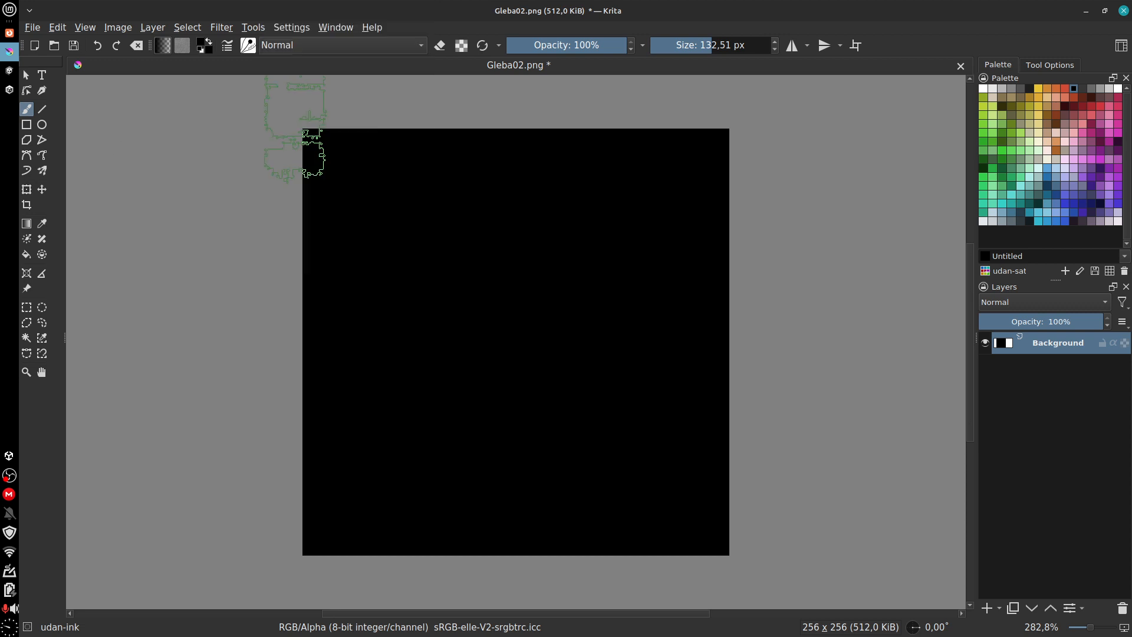
# Step: Set the brush's blending mode to Addition and paint a broad horizontal red band across the middle of the canvas
pyautogui.click(1100, 106)
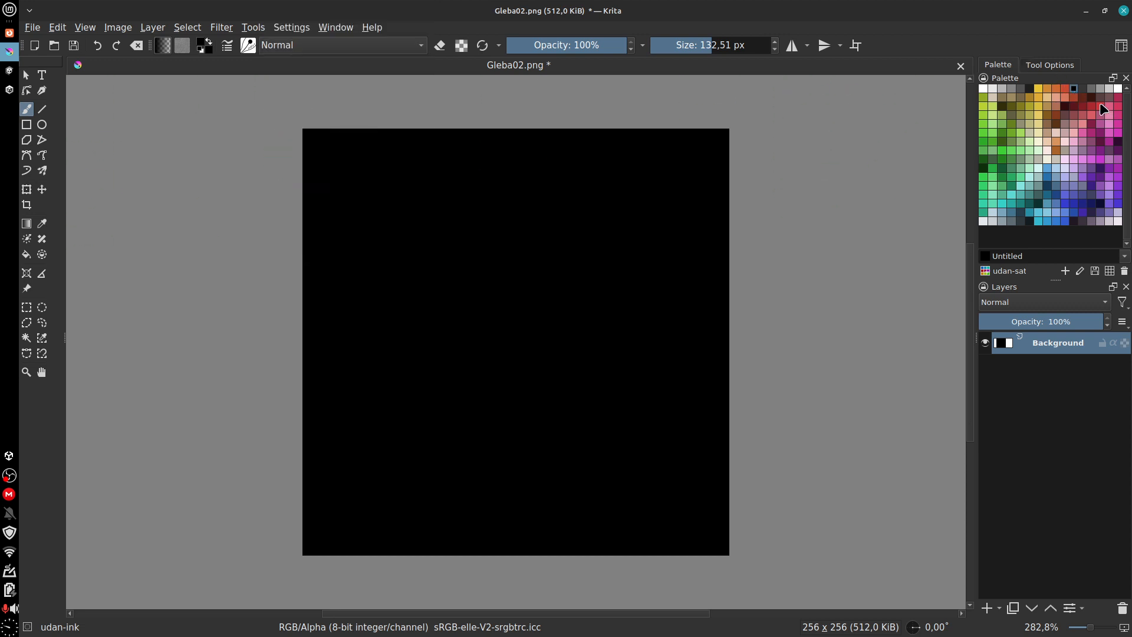
pyautogui.click(377, 46)
pyautogui.click(374, 14)
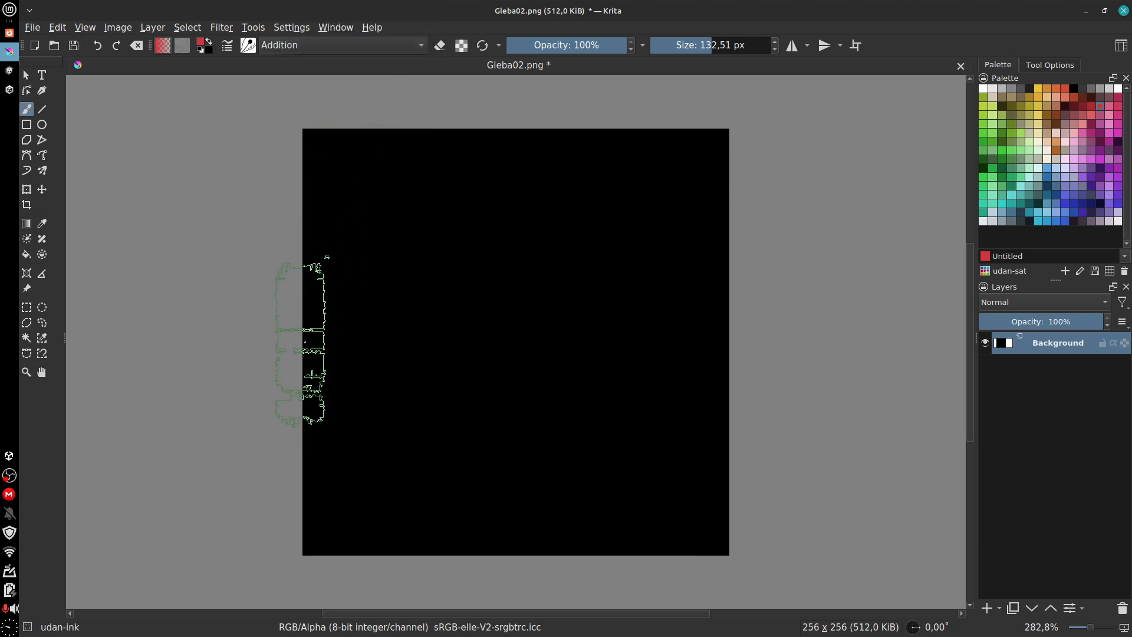
pyautogui.moveTo(302, 354)
pyautogui.mouseDown()
pyautogui.moveTo(595, 367)
pyautogui.moveTo(391, 369)
pyautogui.moveTo(773, 363)
pyautogui.mouseUp()
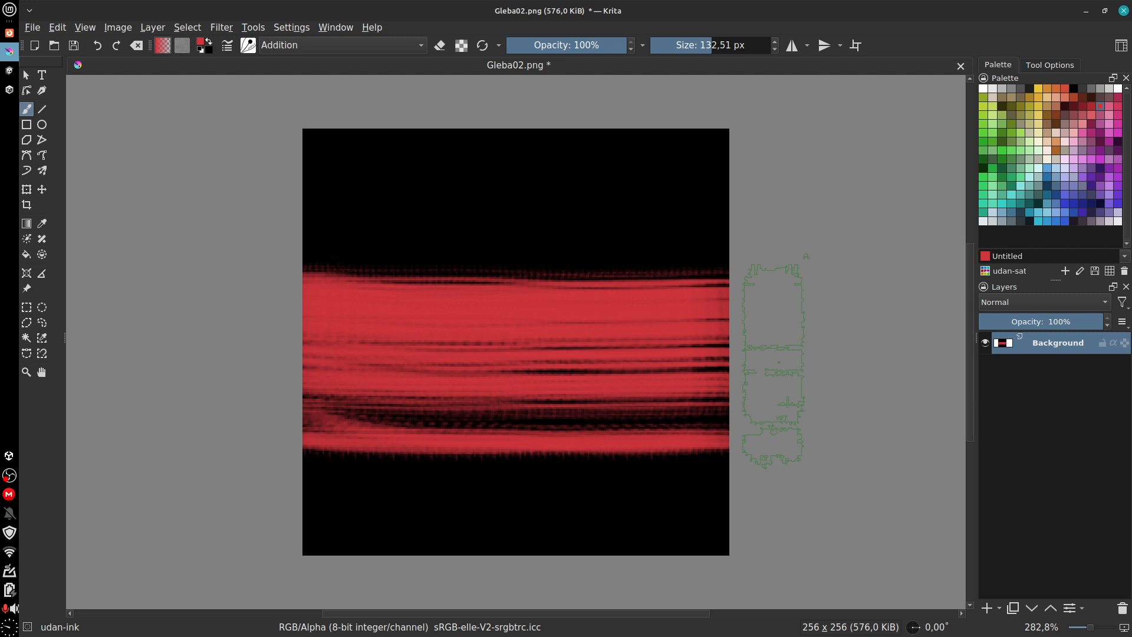
# Step: Paint a vertical green band and a diagonal blue band across the red one
pyautogui.click(993, 141)
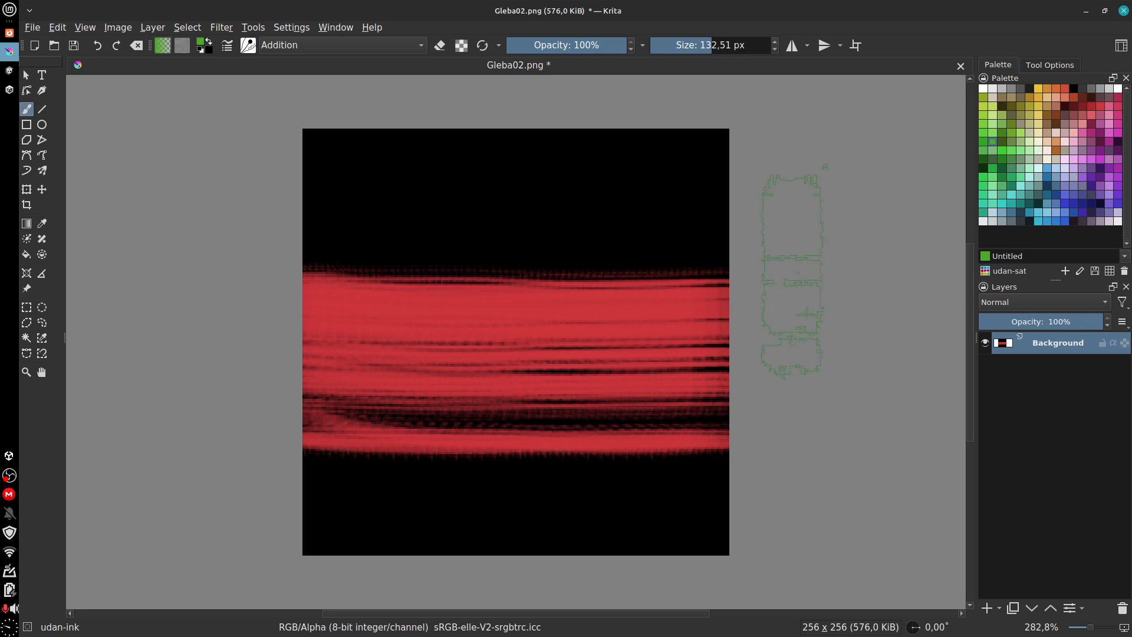
pyautogui.moveTo(506, 190)
pyautogui.mouseDown()
pyautogui.moveTo(516, 504)
pyautogui.moveTo(506, 165)
pyautogui.mouseUp()
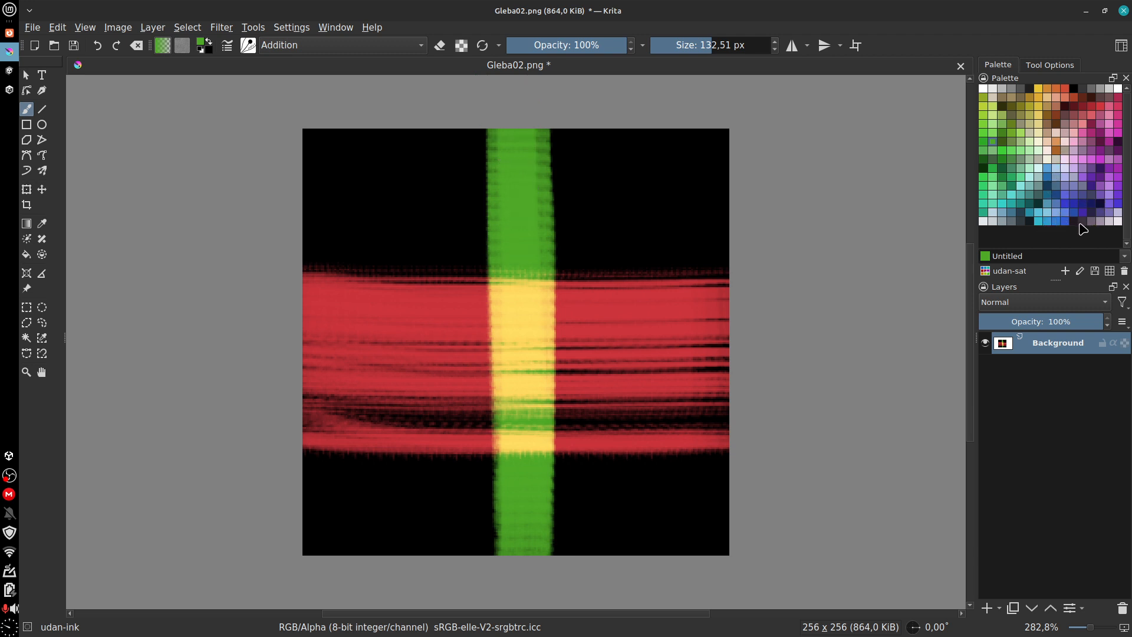
pyautogui.click(1056, 186)
pyautogui.moveTo(393, 195)
pyautogui.mouseDown()
pyautogui.moveTo(604, 397)
pyautogui.moveTo(602, 460)
pyautogui.moveTo(422, 184)
pyautogui.mouseUp()
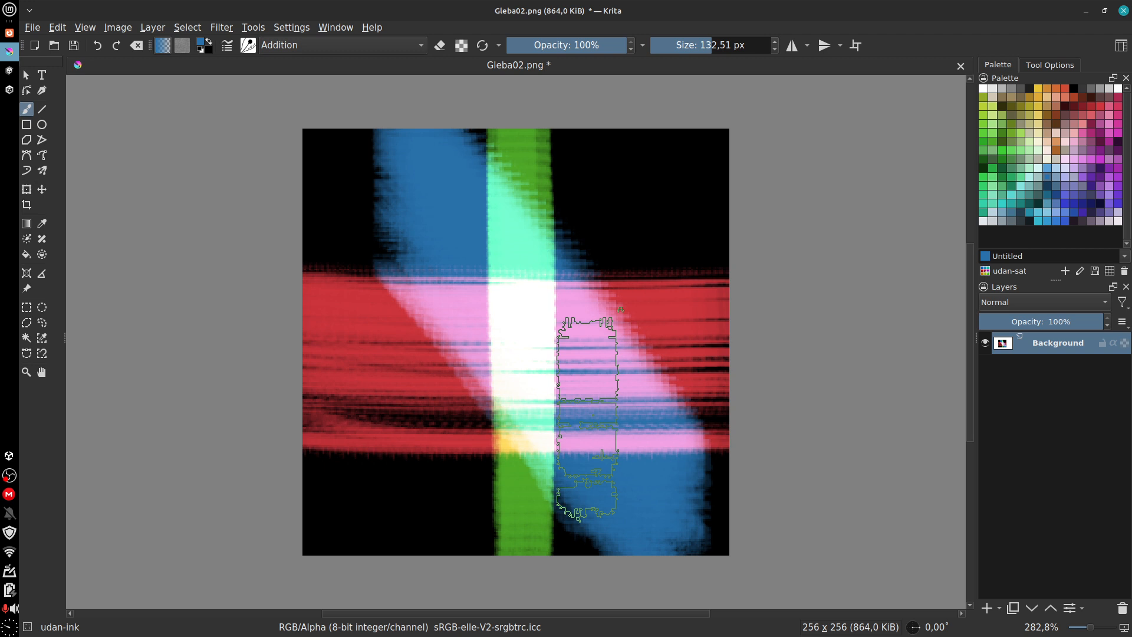
# Step: Clear the canvas and paint crossing horizontal and vertical red-orange bands with the Multiply blending mode
pyautogui.press('Delete')
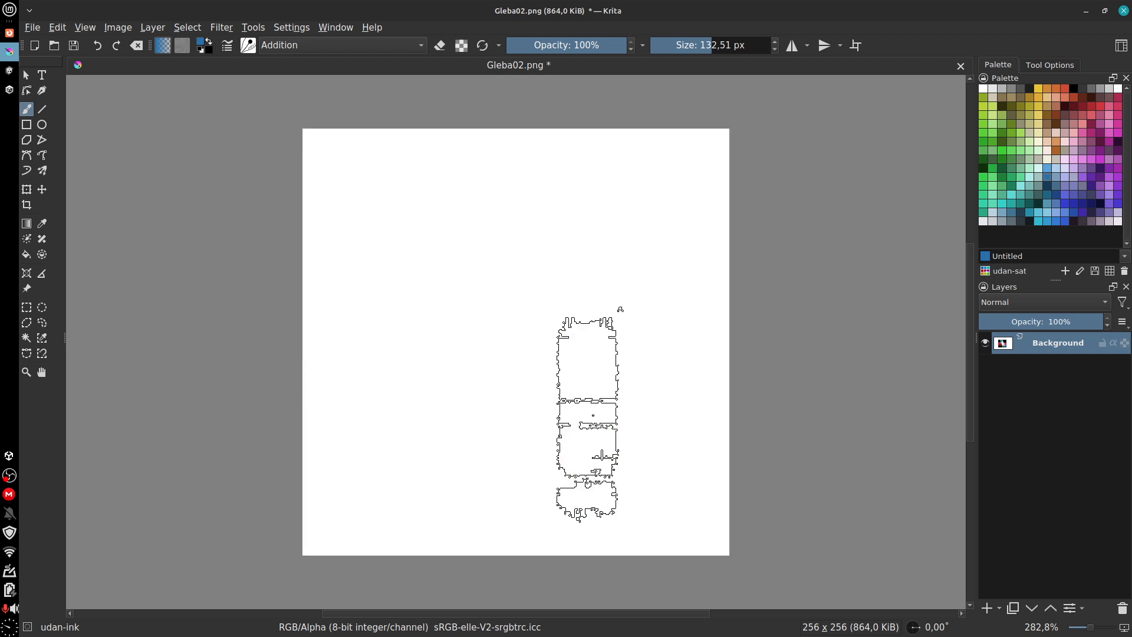
pyautogui.click(313, 46)
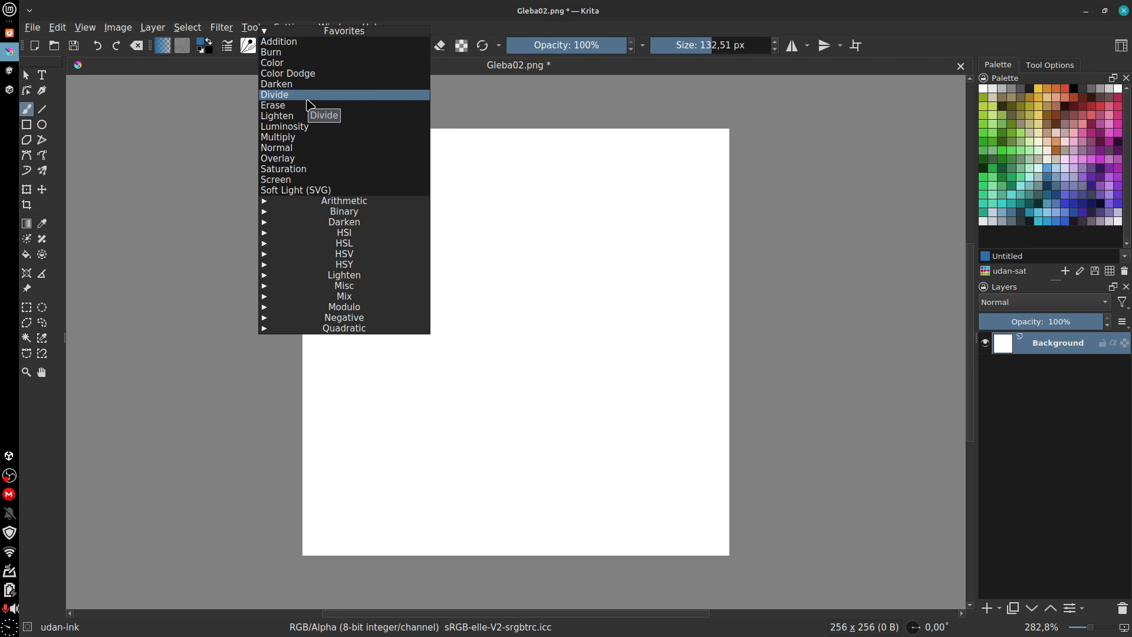
pyautogui.click(321, 138)
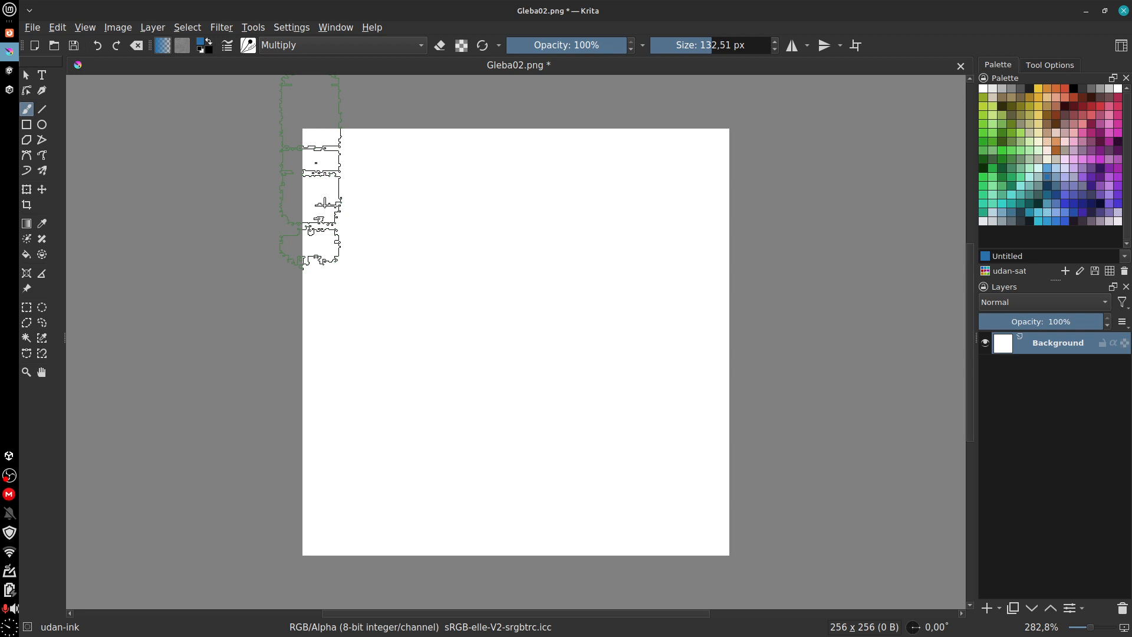
pyautogui.click(1066, 90)
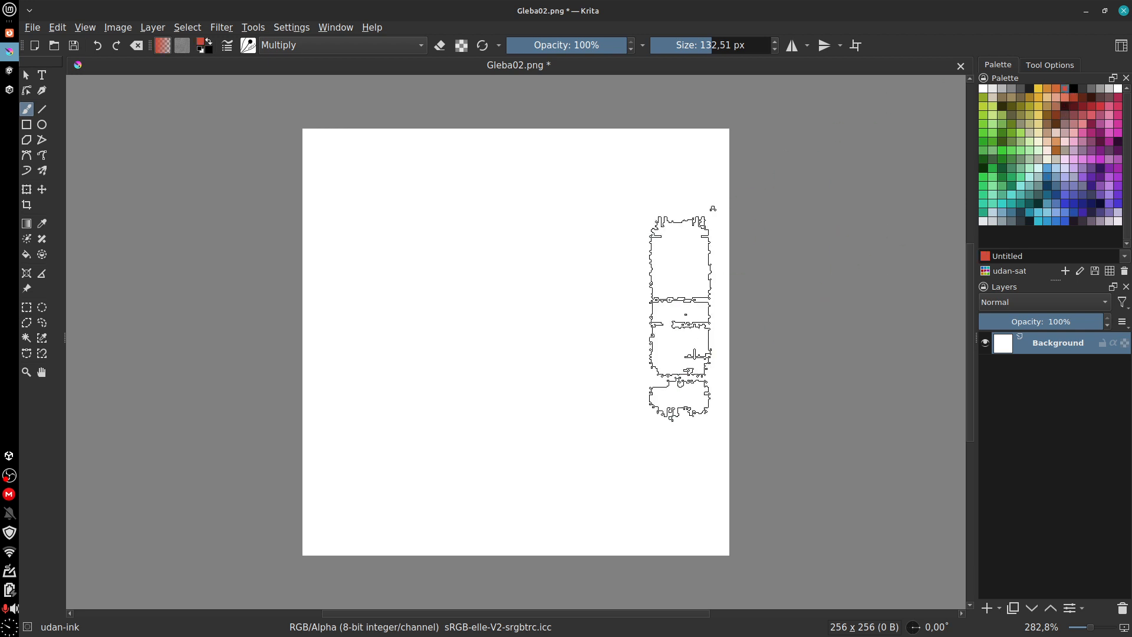
pyautogui.moveTo(365, 331)
pyautogui.mouseDown()
pyautogui.moveTo(645, 308)
pyautogui.moveTo(708, 316)
pyautogui.moveTo(631, 316)
pyautogui.mouseUp()
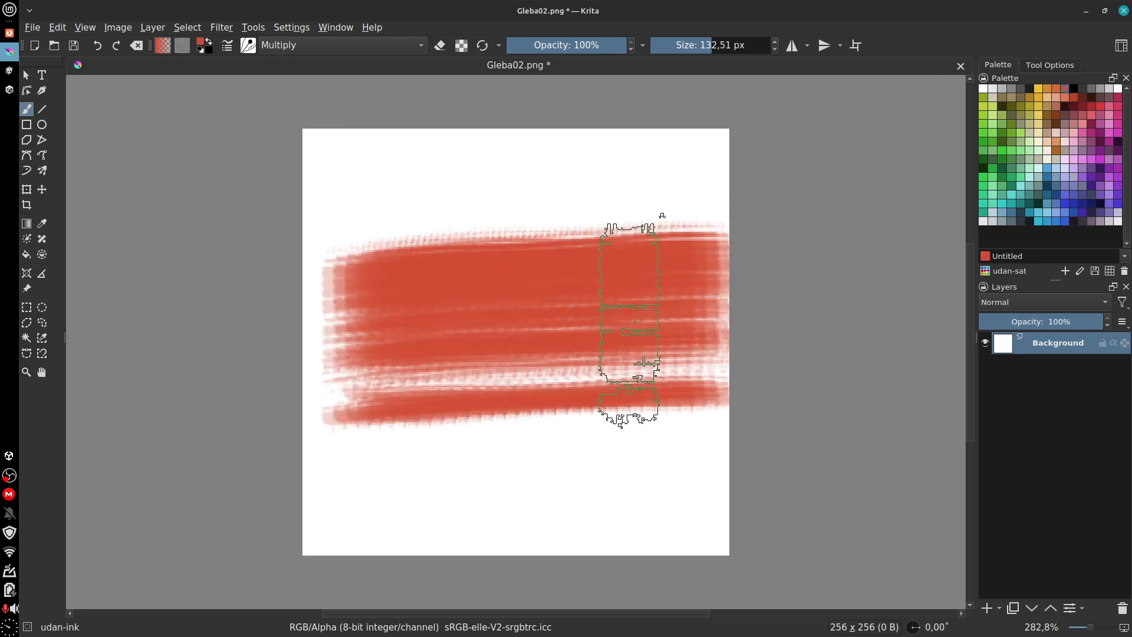
pyautogui.moveTo(514, 184)
pyautogui.mouseDown()
pyautogui.moveTo(518, 222)
pyautogui.moveTo(513, 190)
pyautogui.mouseUp()
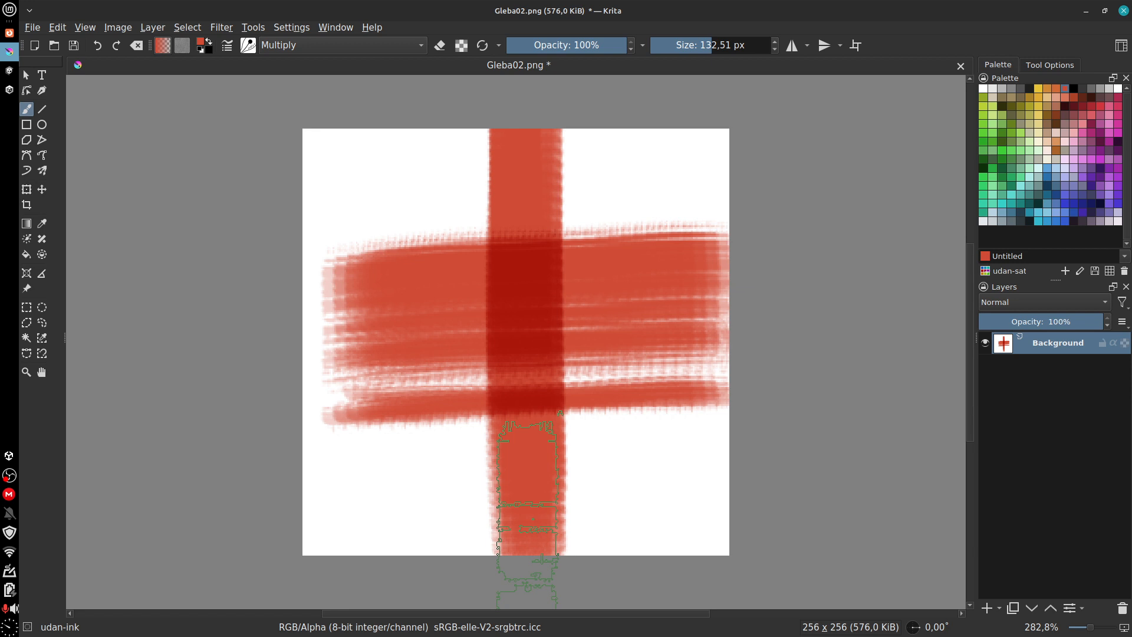
# Step: Switch the blending mode to Color Dodge and paint a diagonal stroke over the crossed bands from upper left to lower right
pyautogui.scroll(7, 329, 46)
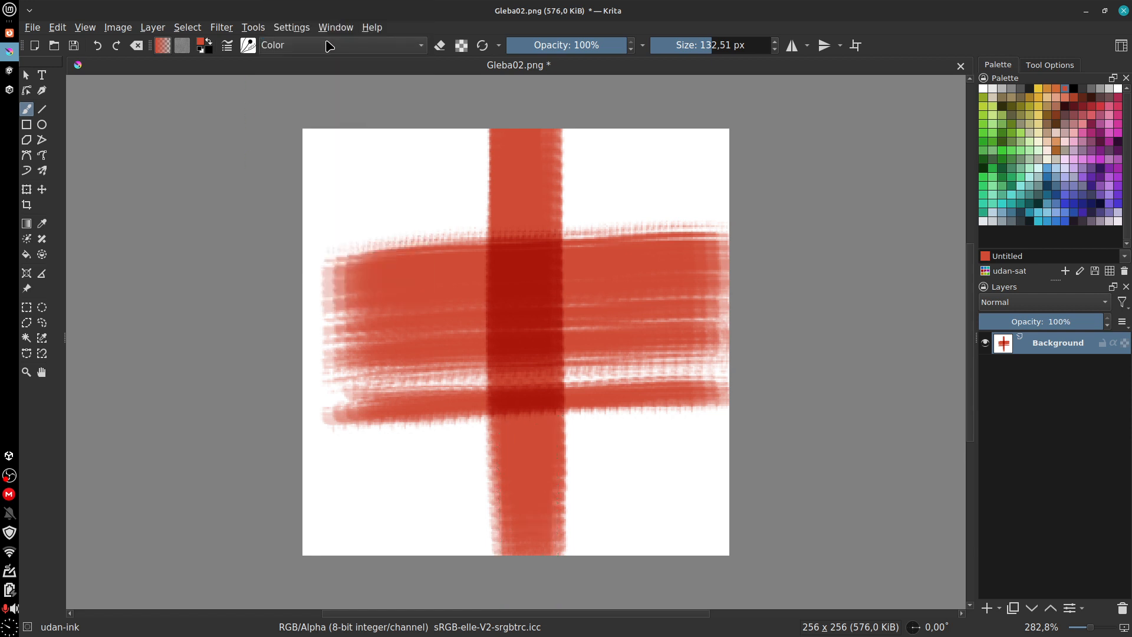
pyautogui.click(342, 53)
pyautogui.click(346, 53)
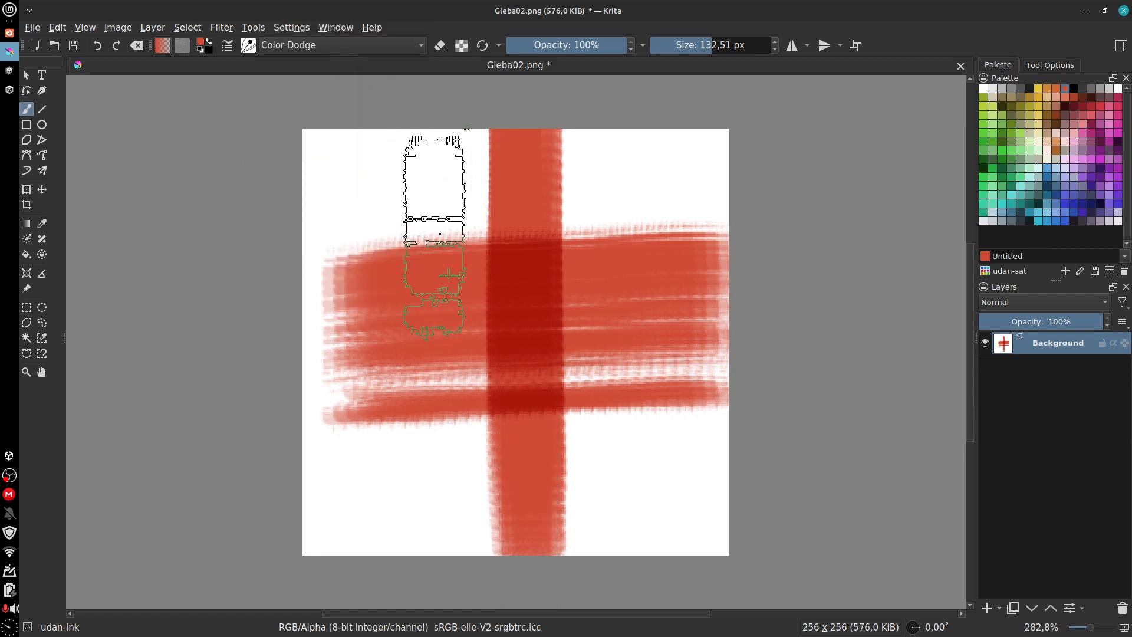
pyautogui.moveTo(430, 190); pyautogui.dragTo(622, 458)
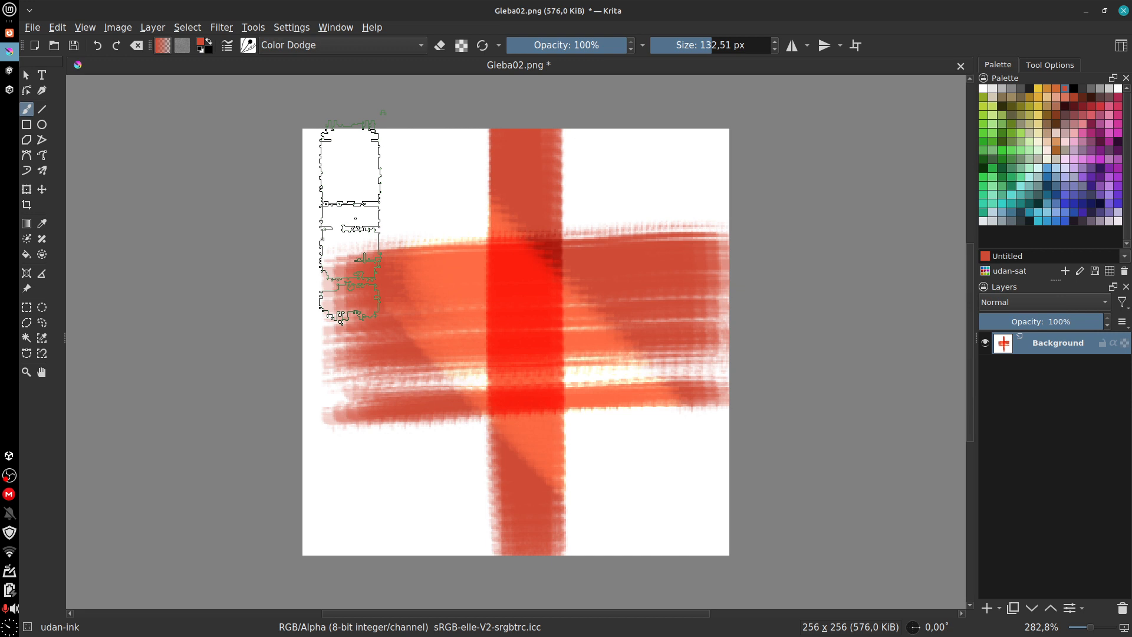
# Step: Set the blending mode to Darken, try a diagonal stroke rising over the crossed bands, and undo it
pyautogui.click(305, 50)
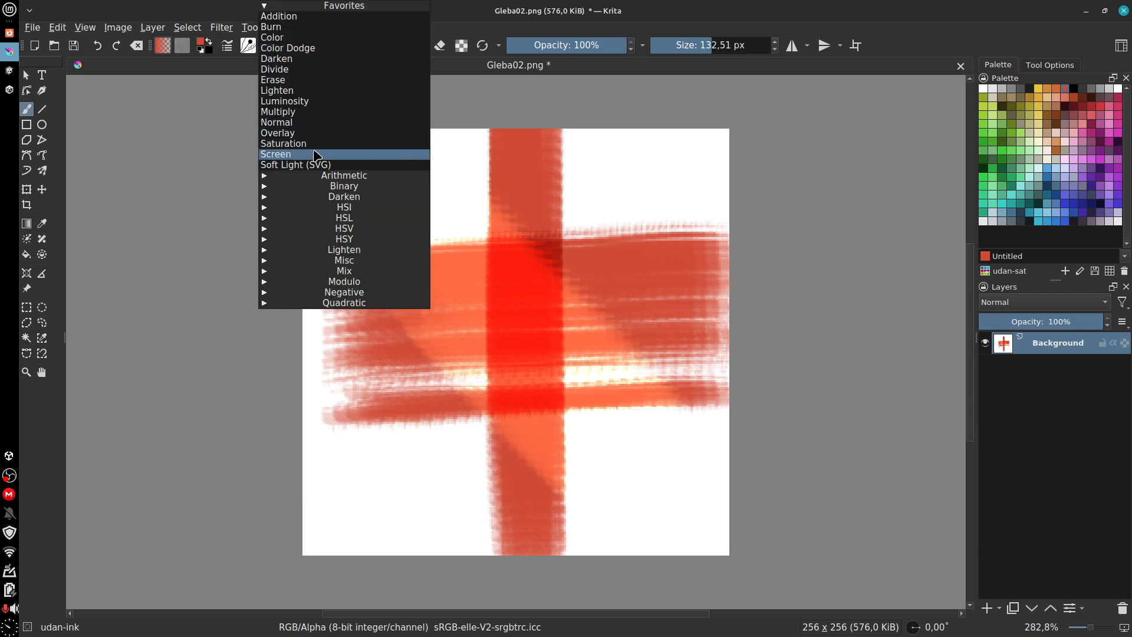
pyautogui.click(312, 67)
pyautogui.moveTo(419, 439)
pyautogui.mouseDown()
pyautogui.moveTo(598, 253)
pyautogui.moveTo(590, 278)
pyautogui.moveTo(546, 244)
pyautogui.mouseUp()
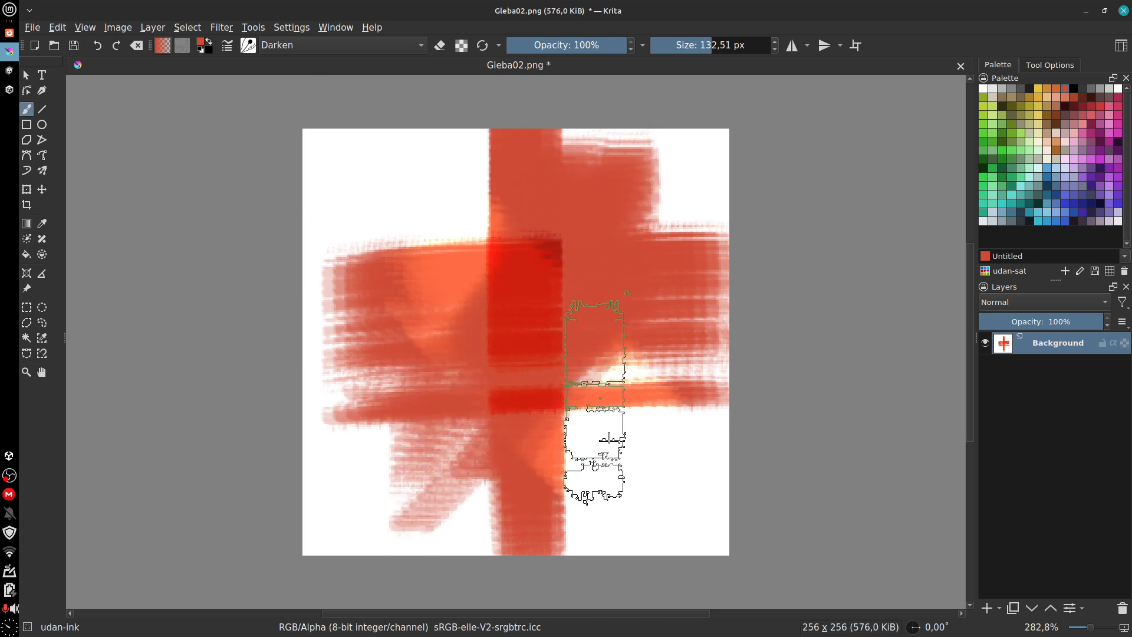
pyautogui.hotkey('ctrl', 'z')
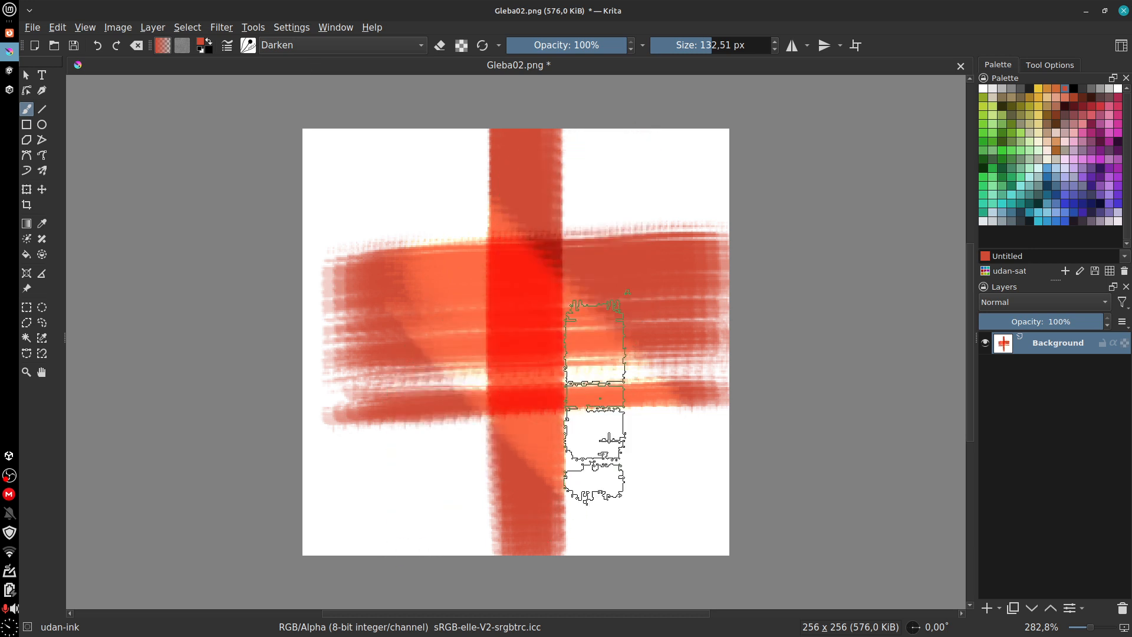
# Step: Try more Darken strokes over the crossed bands, diagonally and on their right side, undoing each one
pyautogui.moveTo(403, 472)
pyautogui.mouseDown()
pyautogui.moveTo(450, 392)
pyautogui.moveTo(519, 353)
pyautogui.moveTo(518, 329)
pyautogui.moveTo(561, 307)
pyautogui.mouseUp()
pyautogui.hotkey('ctrl', 'z')
pyautogui.hotkey('ctrl', 'z')
pyautogui.hotkey('ctrl', 'z')
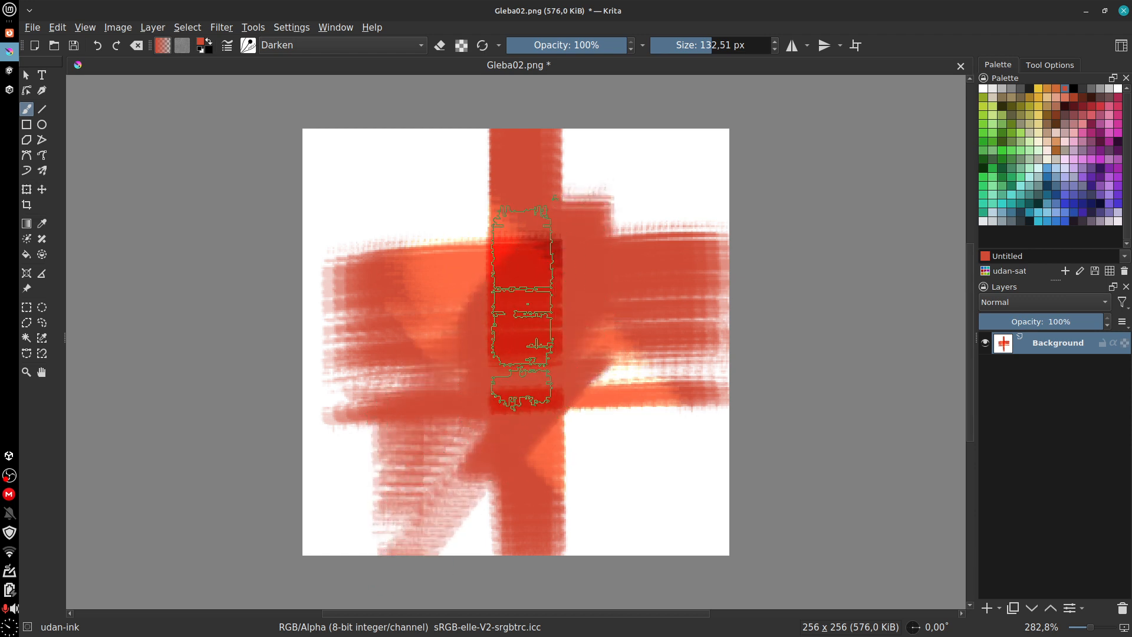
pyautogui.moveTo(401, 511); pyautogui.dragTo(592, 245)
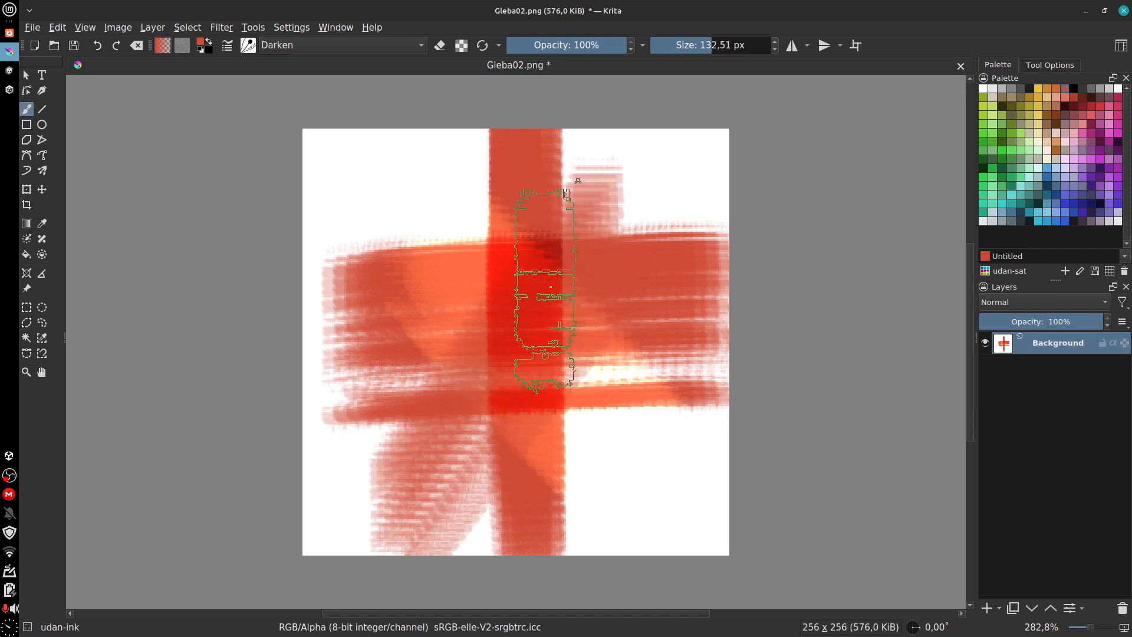
pyautogui.hotkey('ctrl', 'z')
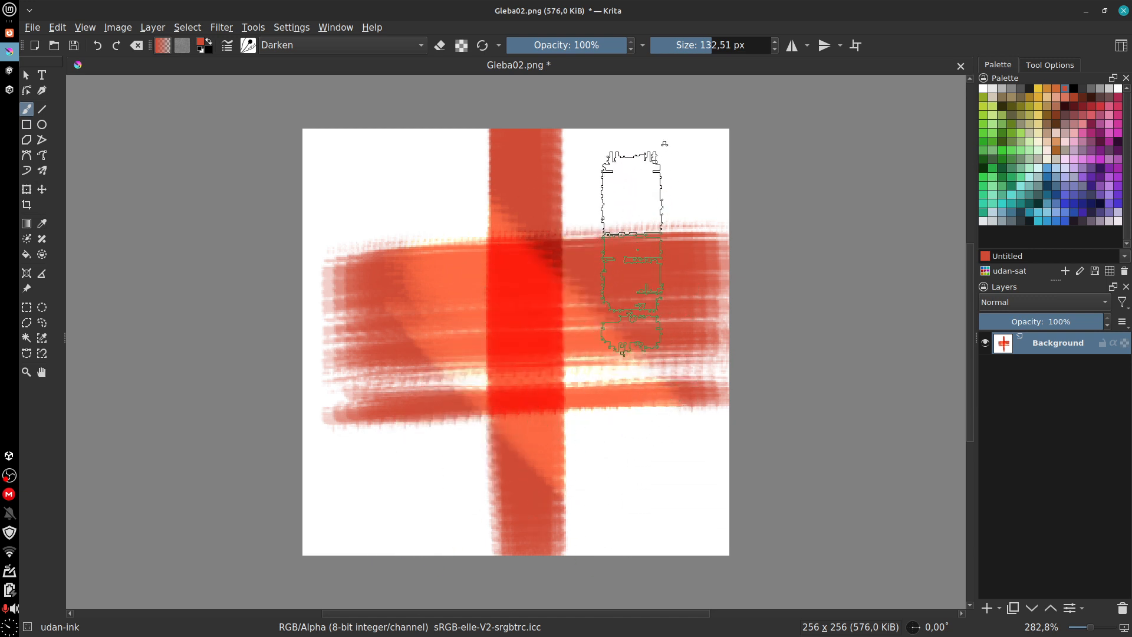
pyautogui.moveTo(625, 221)
pyautogui.mouseDown()
pyautogui.moveTo(643, 225)
pyautogui.moveTo(637, 461)
pyautogui.moveTo(601, 277)
pyautogui.moveTo(593, 299)
pyautogui.mouseUp()
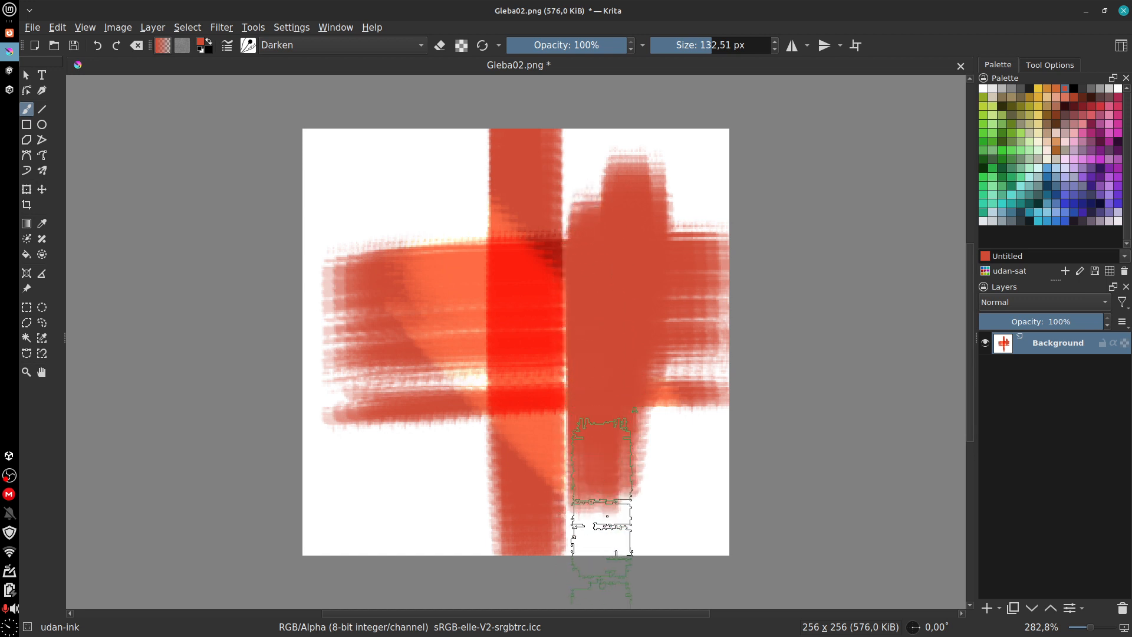
pyautogui.hotkey('ctrl', 'z')
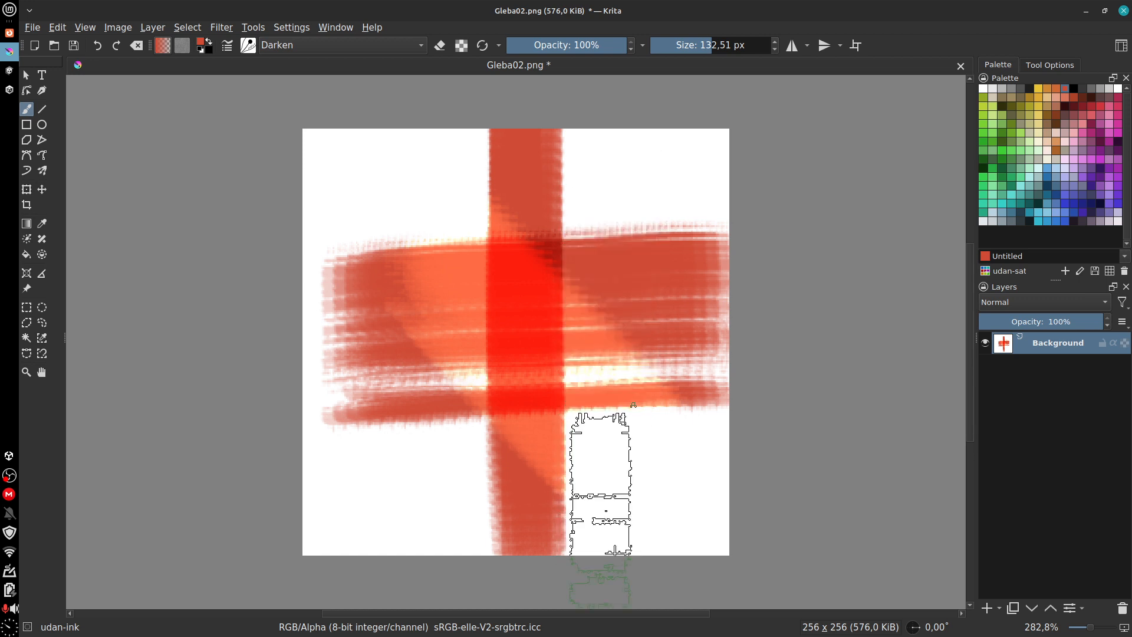
# Step: Clear all the painted strokes from the canvas
pyautogui.click(325, 47)
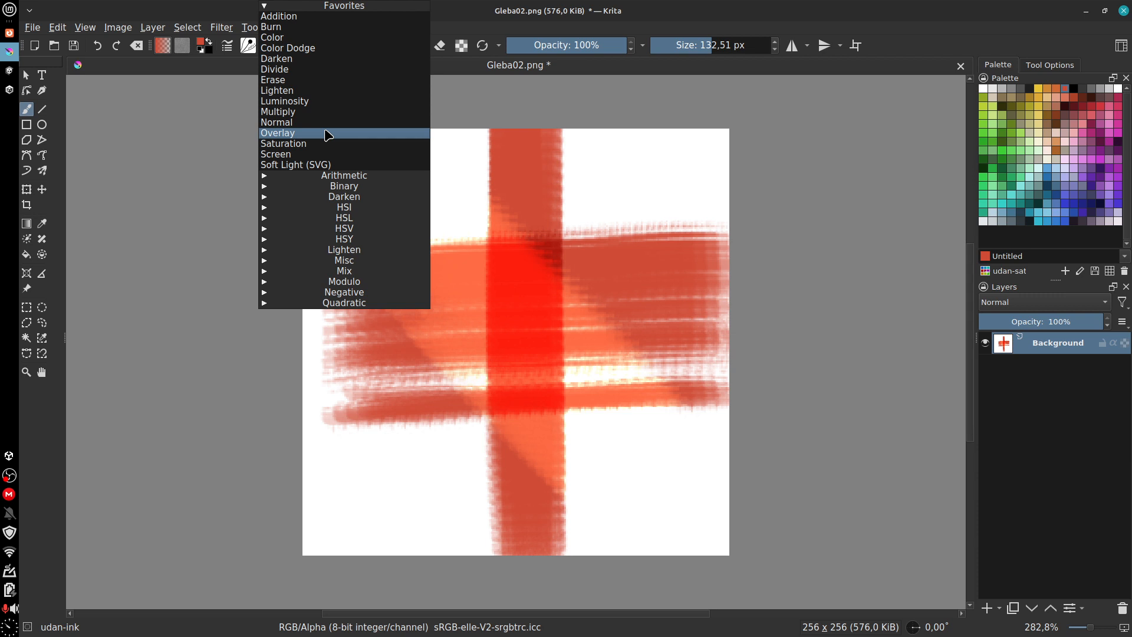
pyautogui.click(794, 373)
pyautogui.press('Delete')
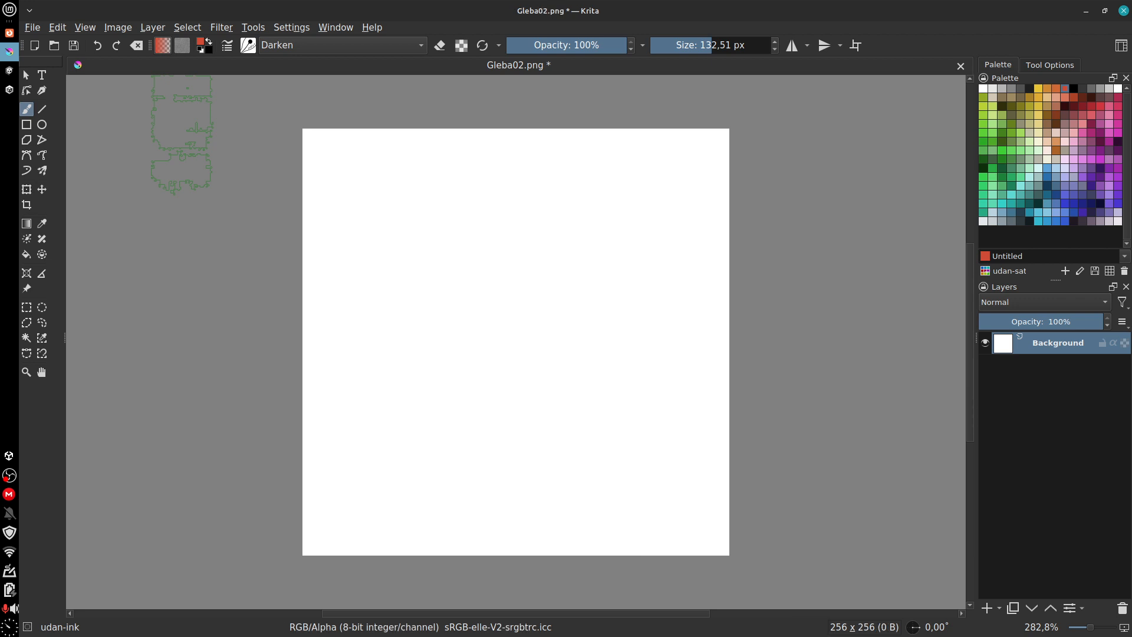
# Step: Enable pen settings for the brush opacity in the brush editor and show the scratchpad beside the settings
pyautogui.click(248, 45)
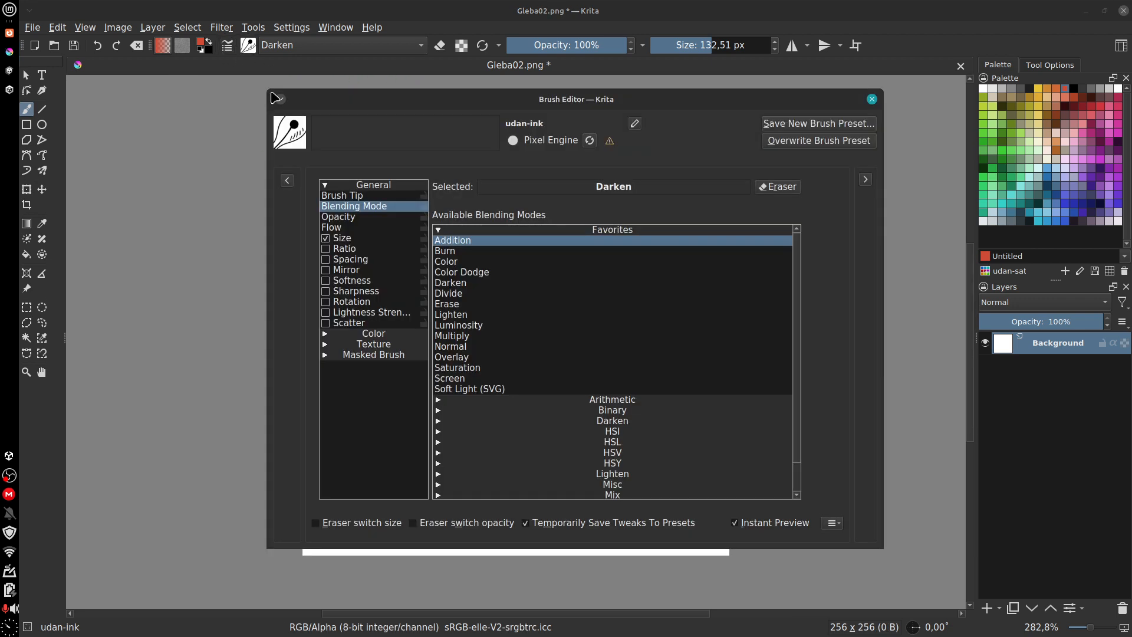
pyautogui.click(383, 217)
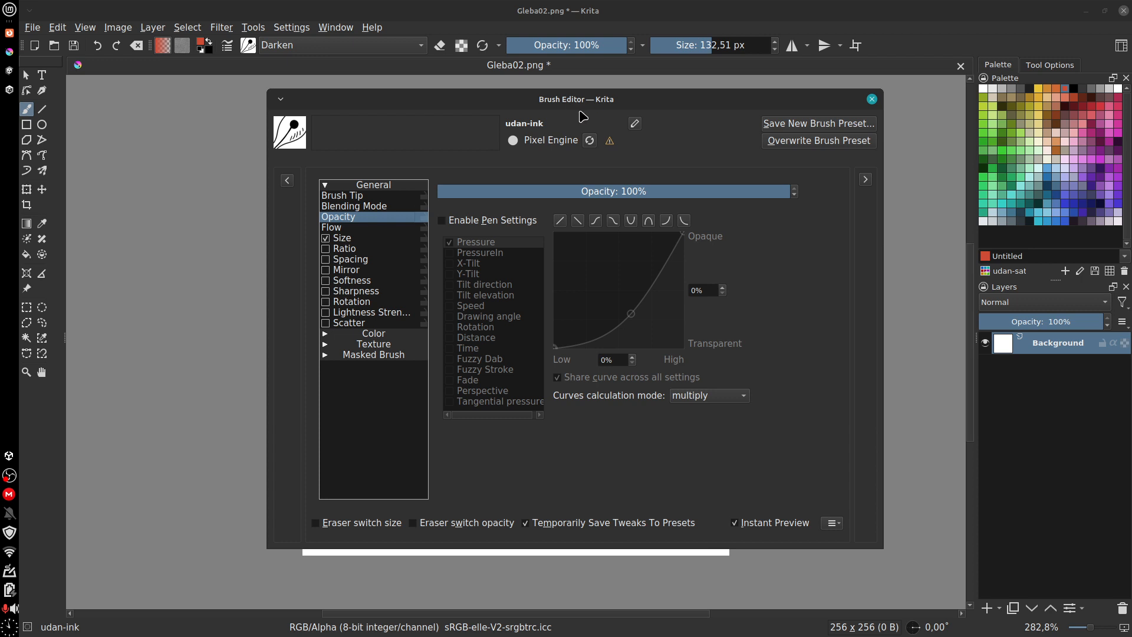
pyautogui.click(444, 222)
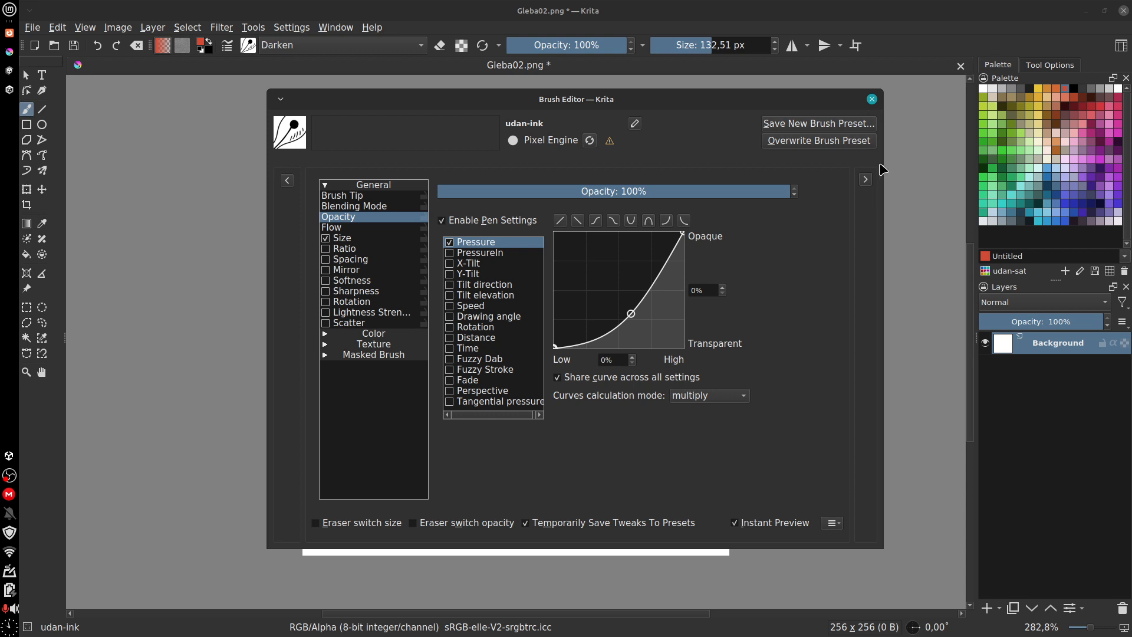
pyautogui.click(866, 180)
pyautogui.moveTo(810, 105)
pyautogui.mouseDown()
pyautogui.moveTo(604, 100)
pyautogui.moveTo(643, 101)
pyautogui.mouseUp()
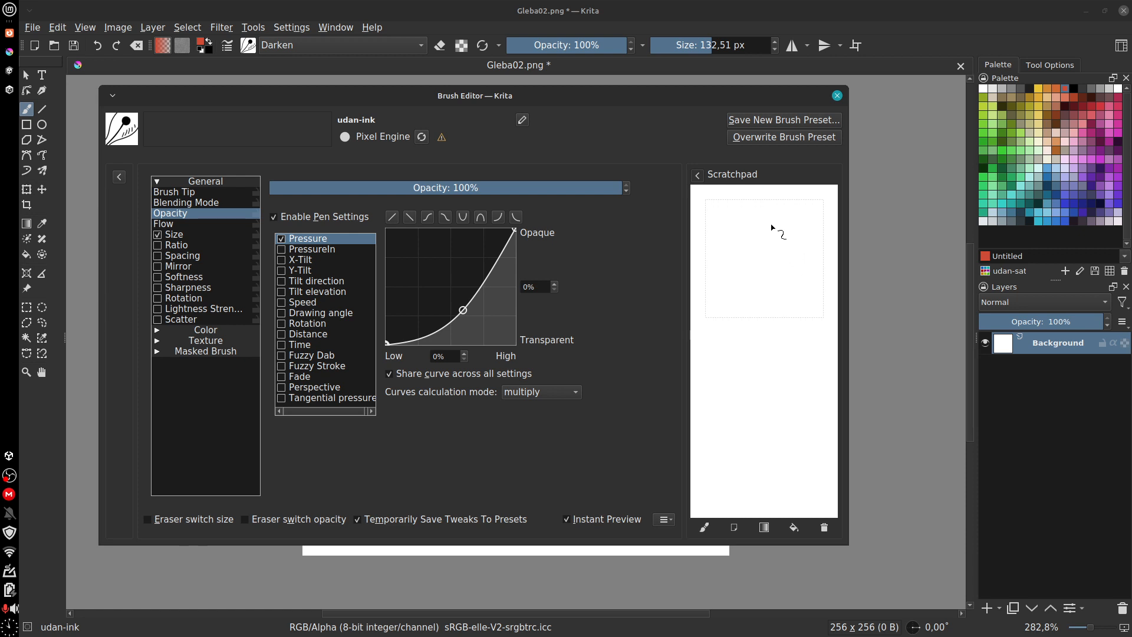
# Step: Test the pressure-driven opacity on the scratchpad with red-orange strokes and overlapping black strokes
pyautogui.moveTo(770, 190)
pyautogui.mouseDown()
pyautogui.moveTo(731, 351)
pyautogui.moveTo(773, 306)
pyautogui.moveTo(767, 336)
pyautogui.mouseUp()
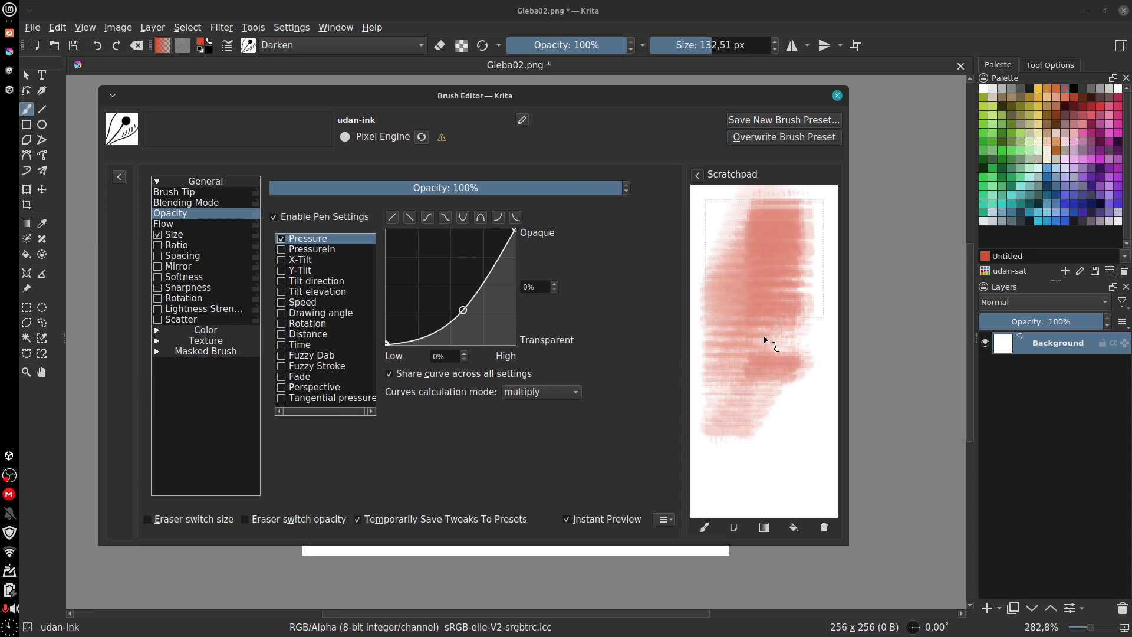
pyautogui.click(1030, 89)
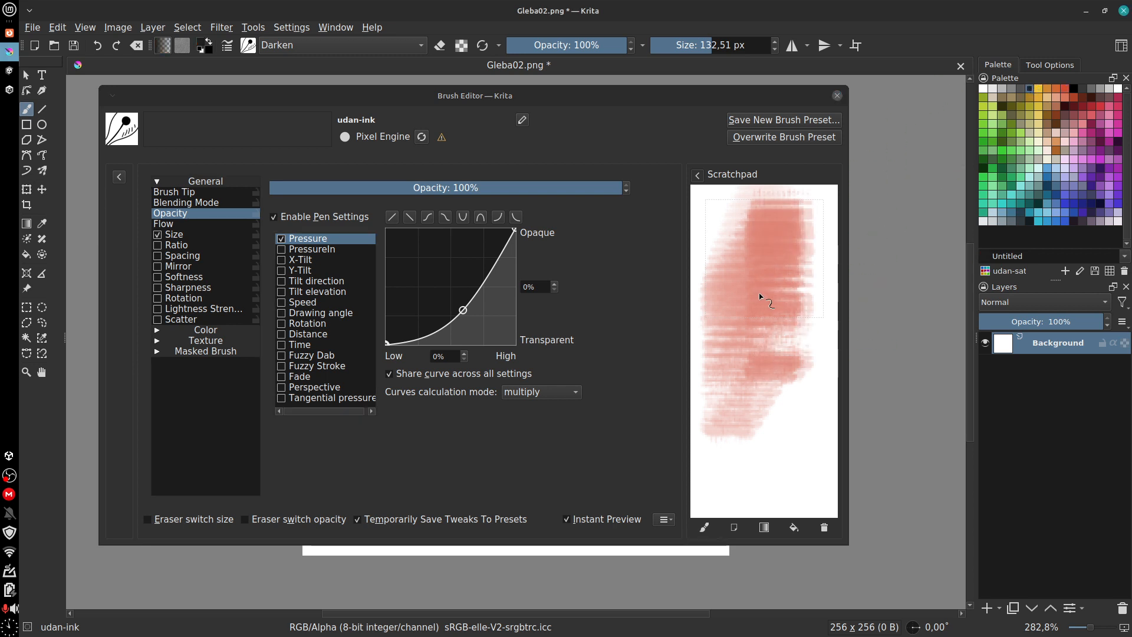
pyautogui.moveTo(767, 301)
pyautogui.mouseDown()
pyautogui.moveTo(781, 286)
pyautogui.moveTo(779, 365)
pyautogui.moveTo(761, 236)
pyautogui.moveTo(765, 343)
pyautogui.mouseUp()
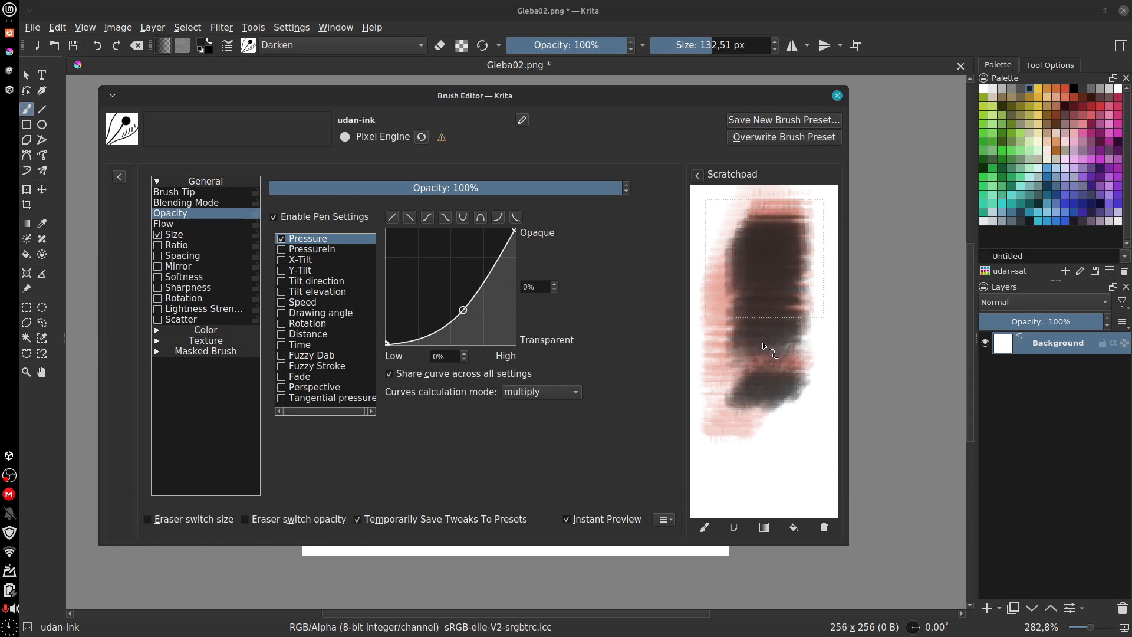
# Step: Try filling the scratchpad with colour, reset it to blank white, and select black as the painting colour
pyautogui.click(795, 528)
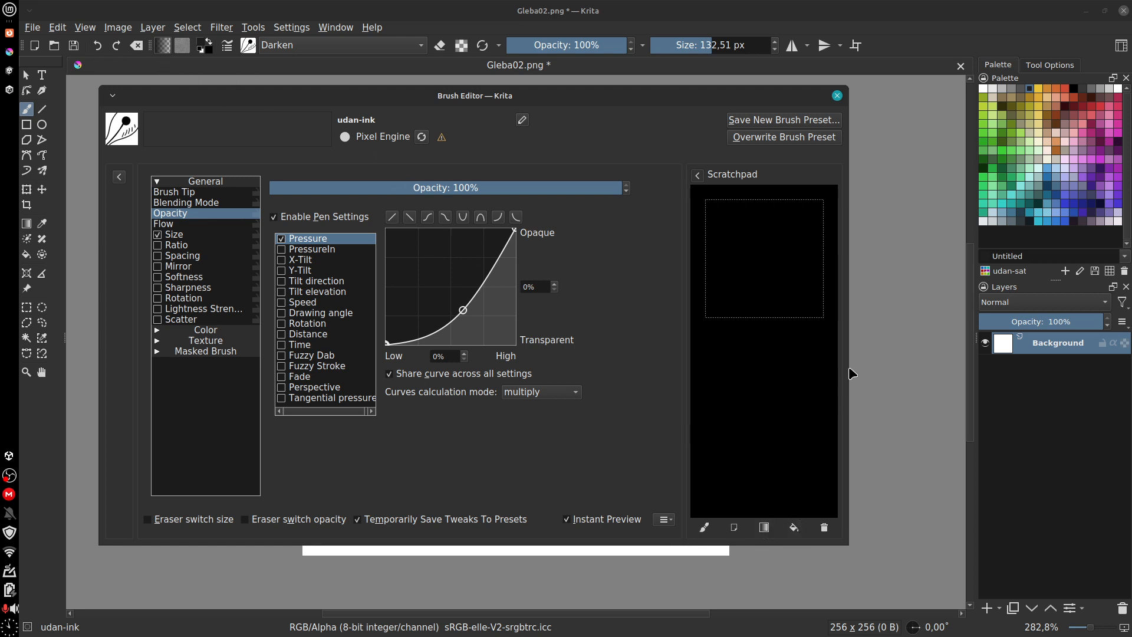
pyautogui.click(984, 92)
pyautogui.click(794, 528)
pyautogui.click(737, 529)
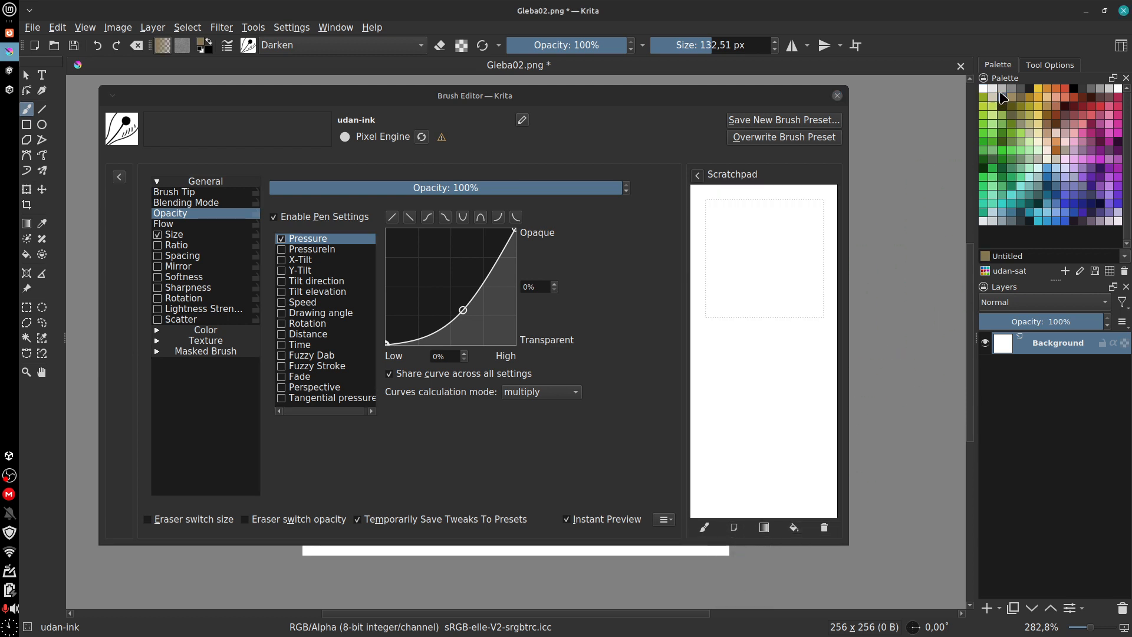
pyautogui.click(1029, 89)
# Step: Choose the predefined brush tip 14_Soft_brush2 and set the brush's blending mode to Normal
pyautogui.click(224, 192)
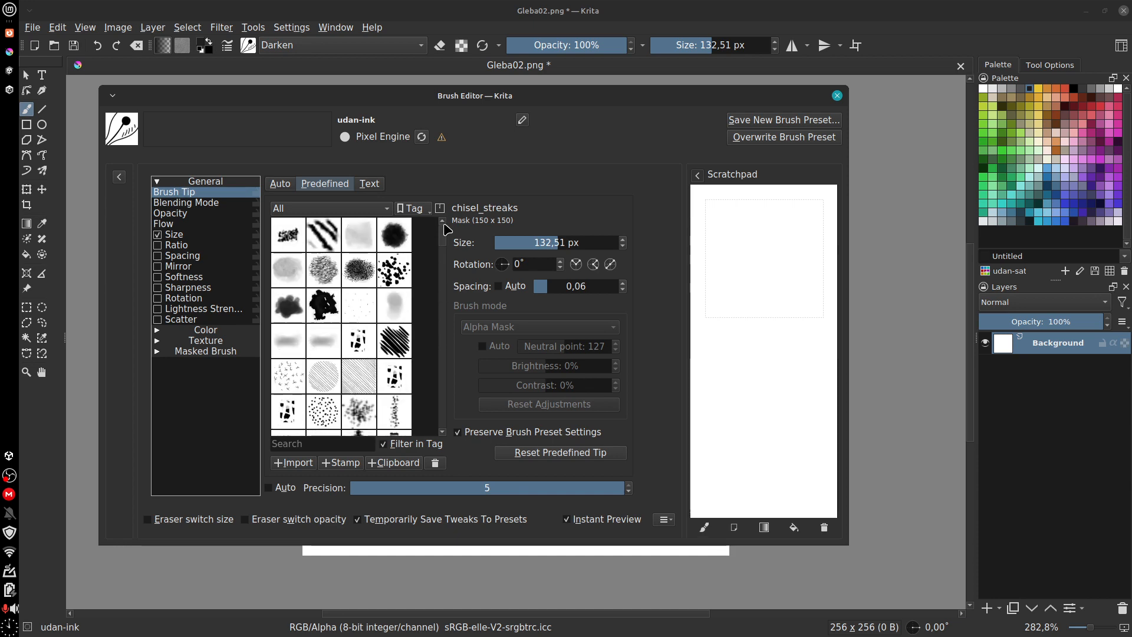
pyautogui.moveTo(442, 317); pyautogui.dragTo(441, 217)
pyautogui.click(394, 235)
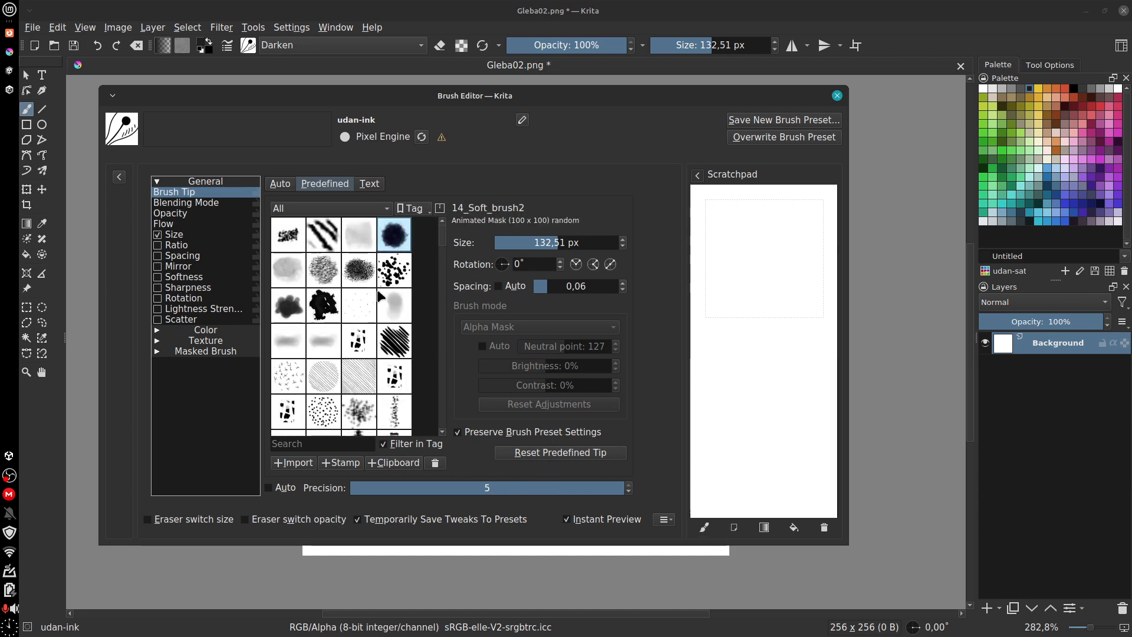
pyautogui.click(219, 214)
pyautogui.click(221, 203)
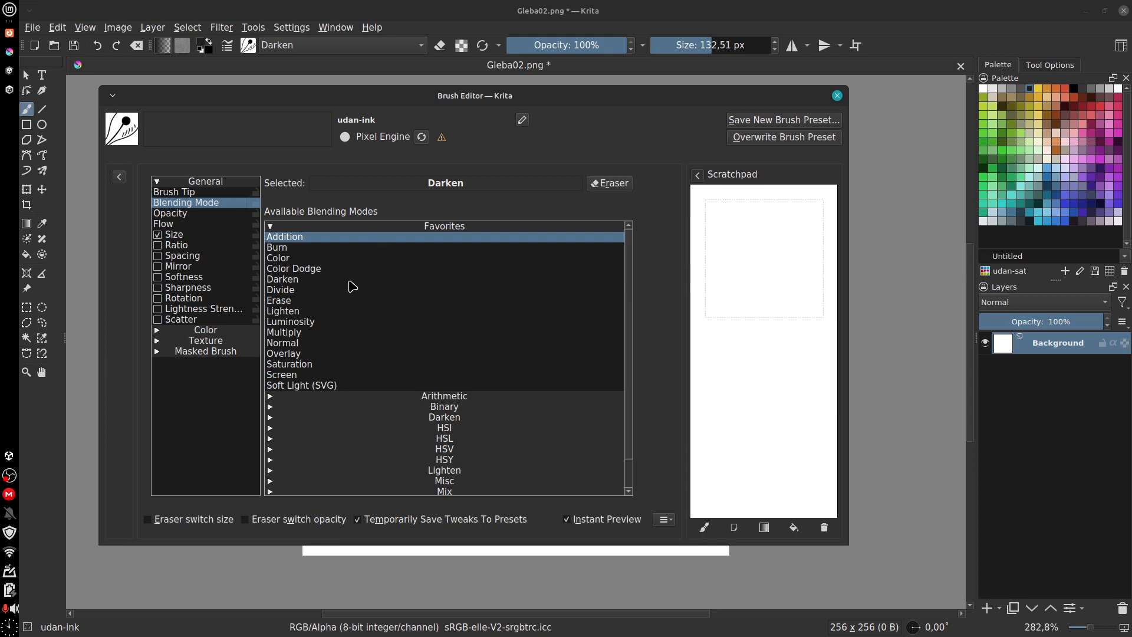
pyautogui.click(340, 344)
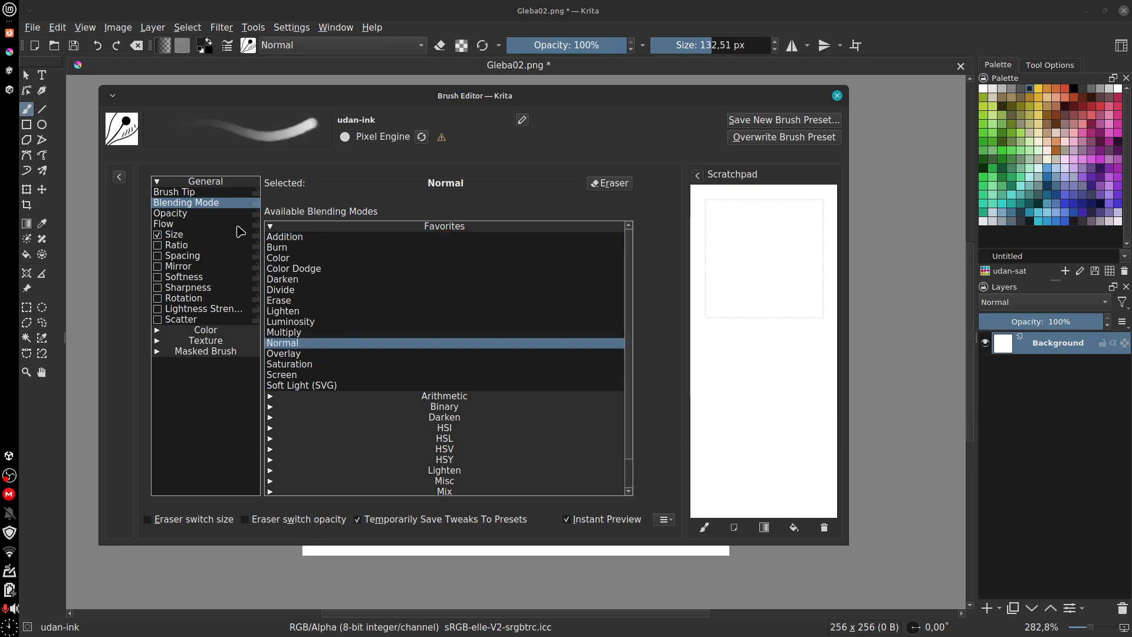
# Step: Try driving the brush opacity by Speed instead of Pressure in the pen settings
pyautogui.click(204, 215)
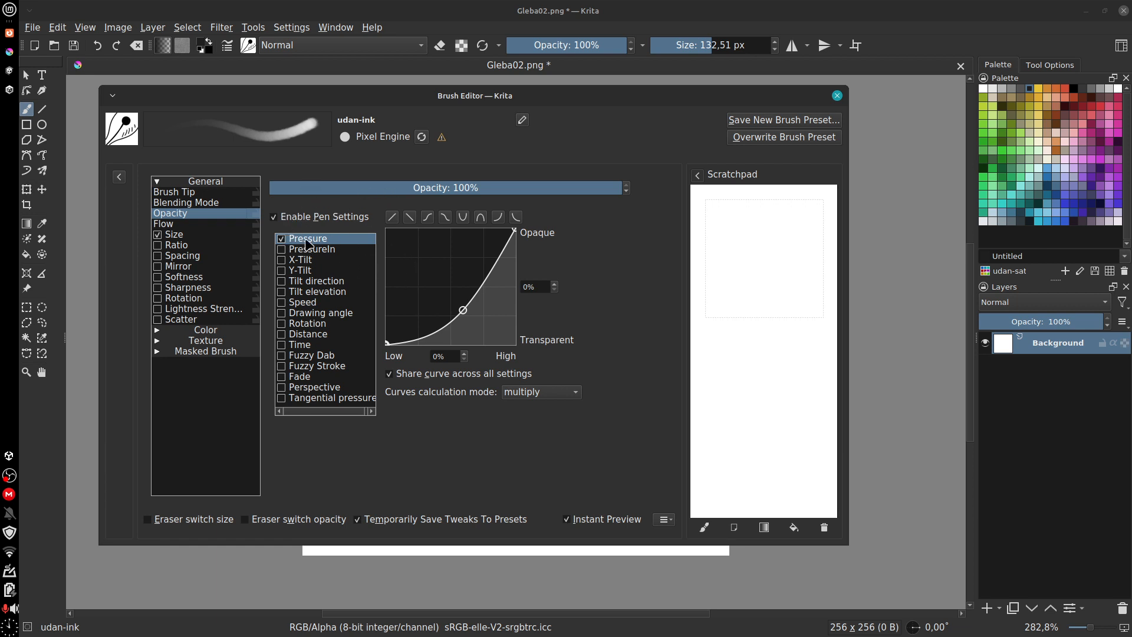
pyautogui.click(283, 302)
pyautogui.click(282, 303)
pyautogui.click(282, 239)
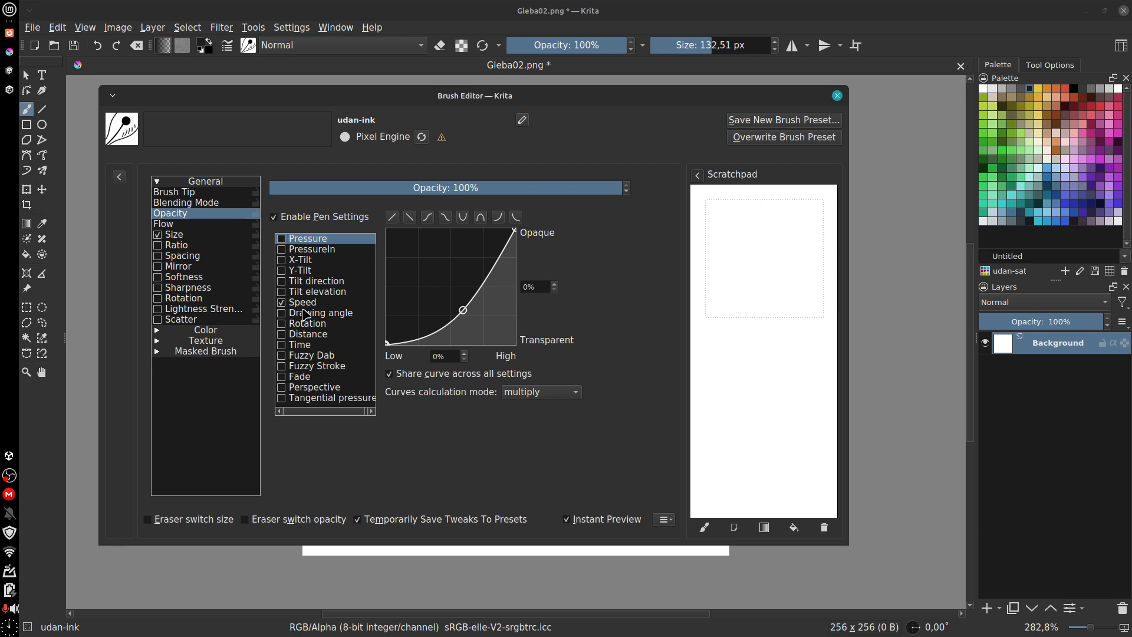
pyautogui.click(284, 303)
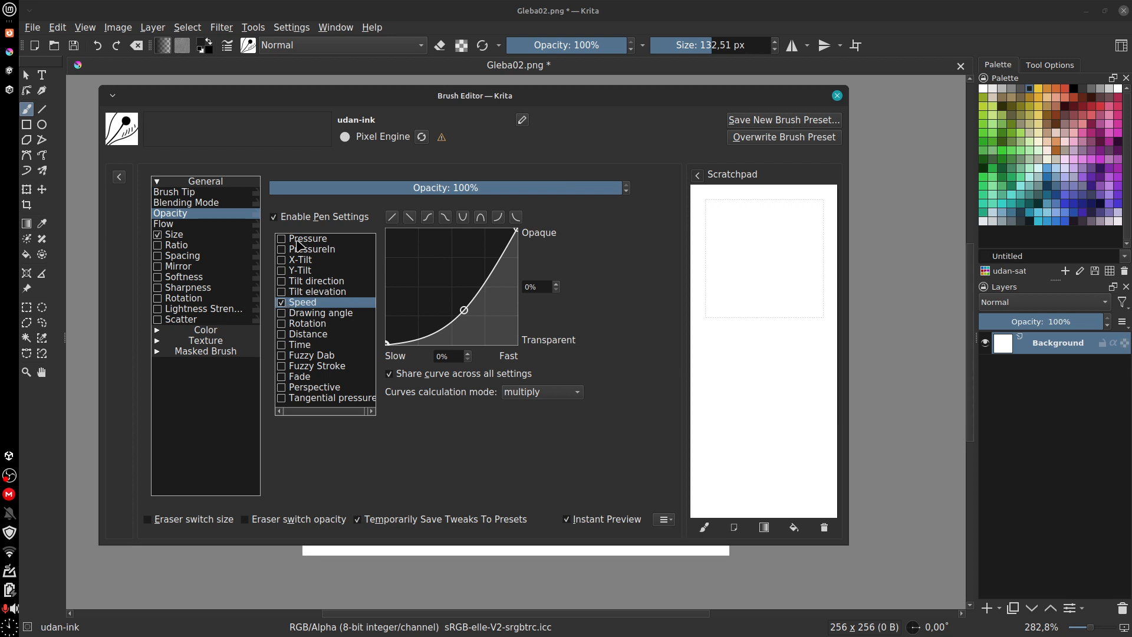
# Step: Make Pressure the opacity sensor again in place of Speed and close the brush editor
pyautogui.click(281, 239)
pyautogui.click(296, 305)
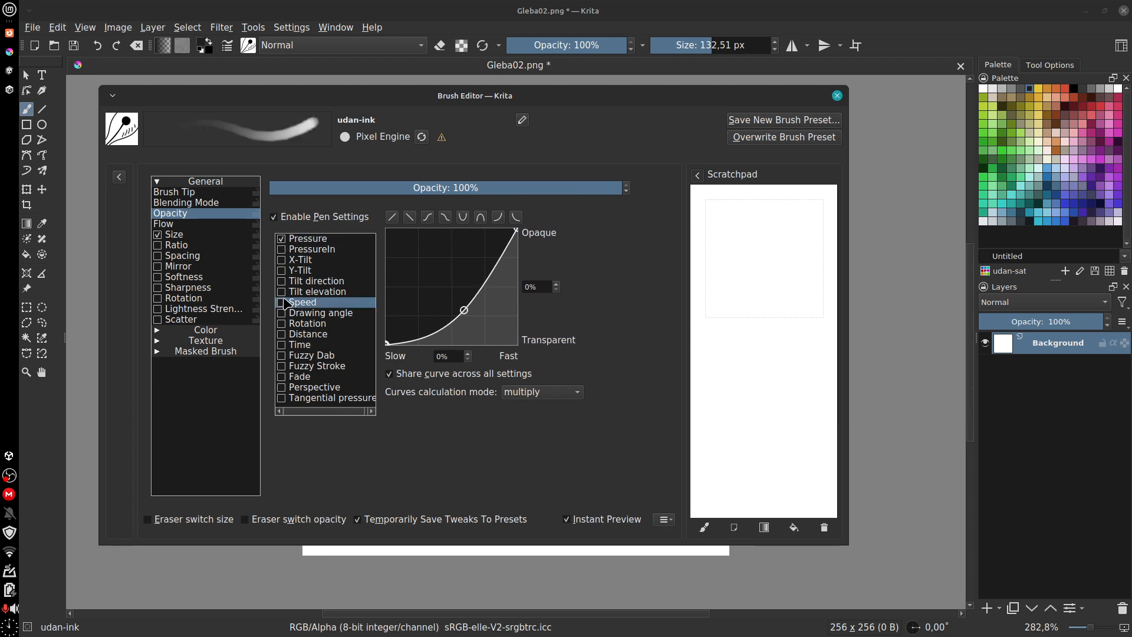
pyautogui.click(282, 239)
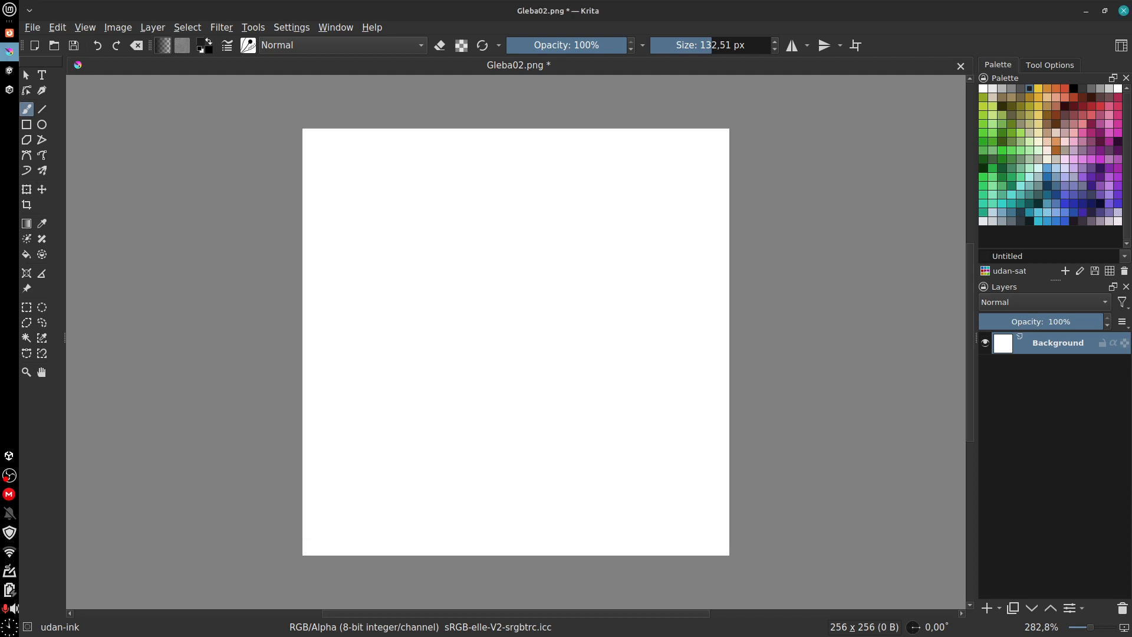
pyautogui.click(837, 96)
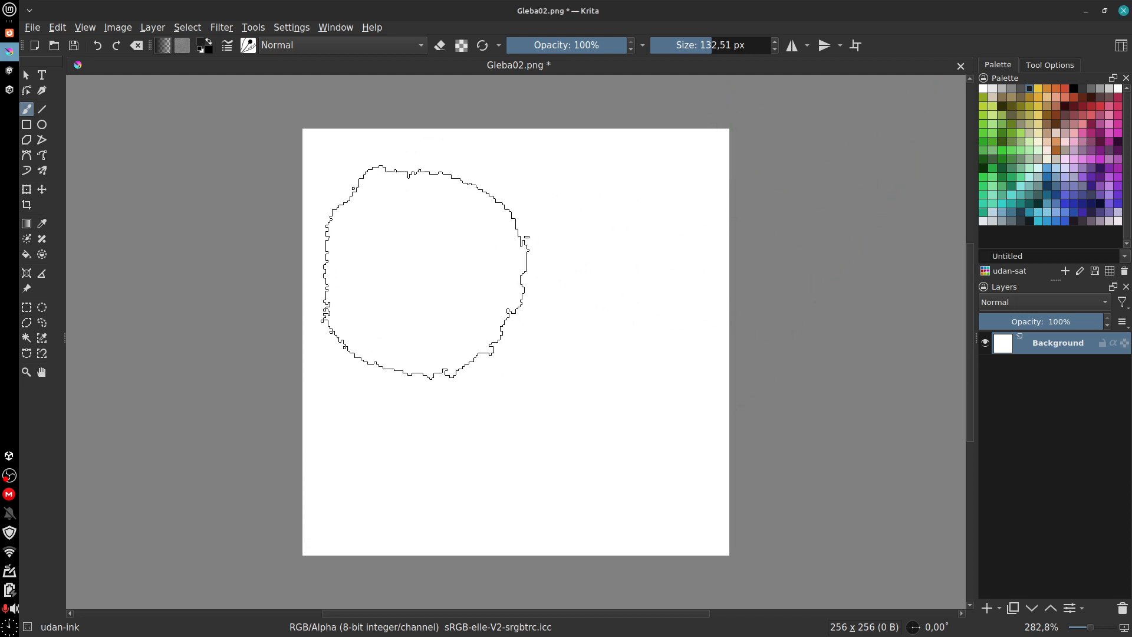
# Step: Paint a broad test stroke on the blank canvas and open the brush settings of the udan-ink preset
pyautogui.moveTo(538, 324); pyautogui.dragTo(540, 401)
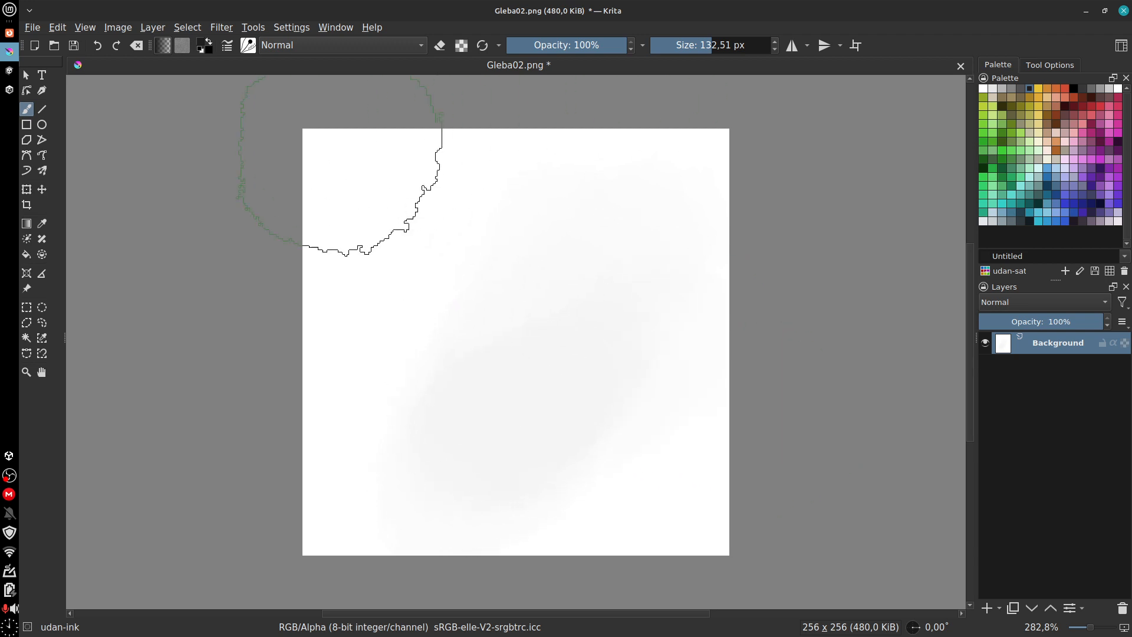
pyautogui.click(249, 45)
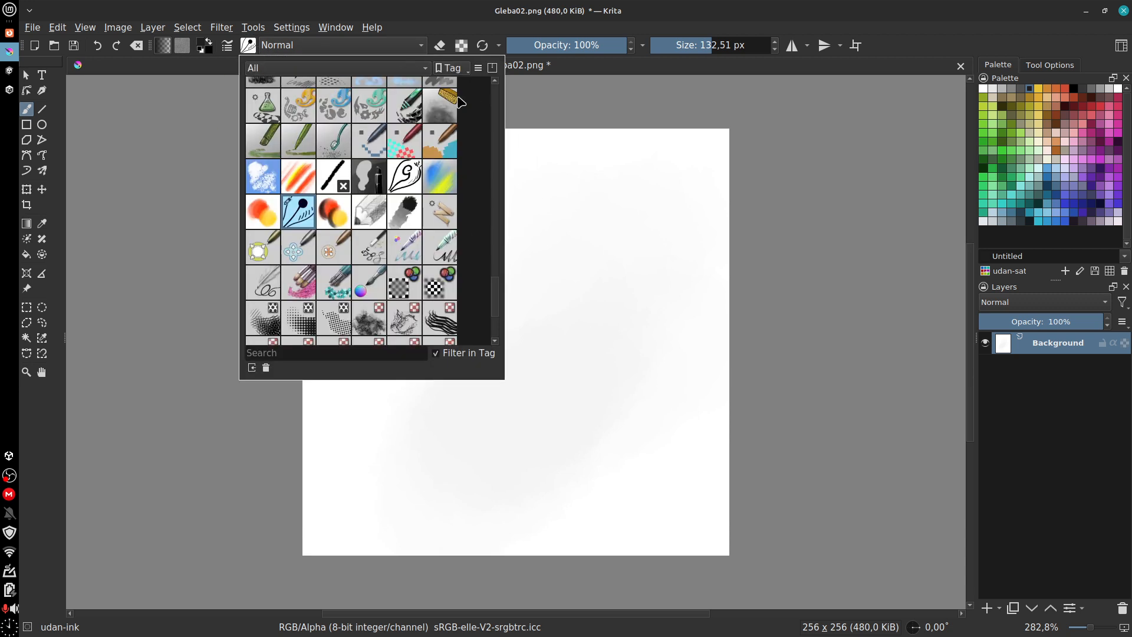
pyautogui.click(250, 47)
pyautogui.click(227, 45)
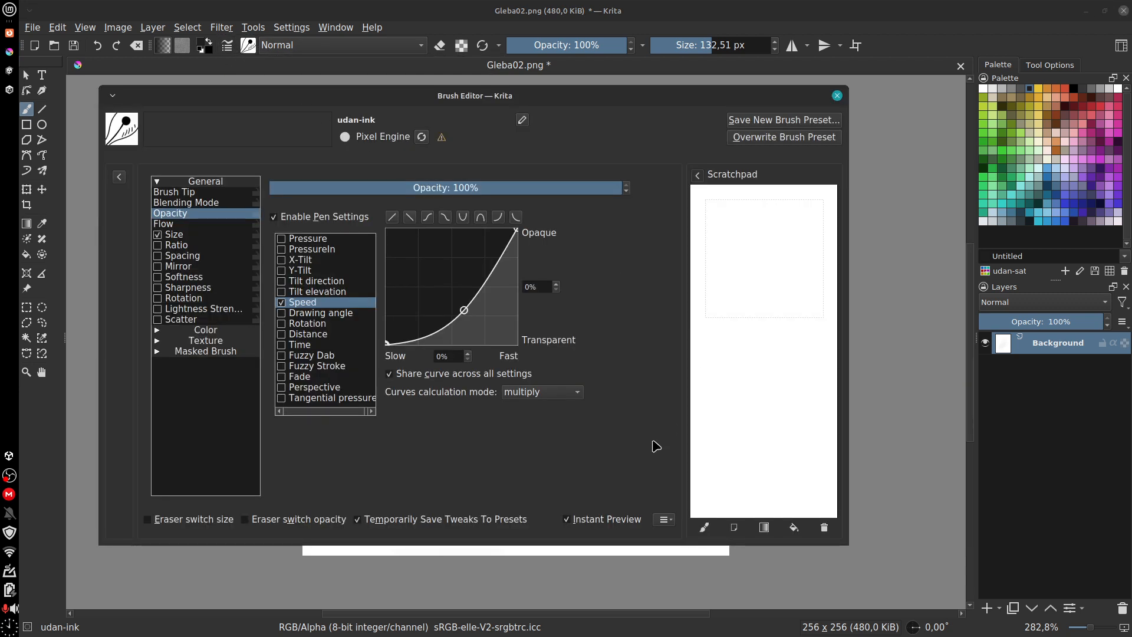
# Step: Pick black and reshape the opacity's Speed curve to start at 36%, pass through 52% at 56% speed and end at 89%
pyautogui.click(1074, 88)
pyautogui.click(762, 259)
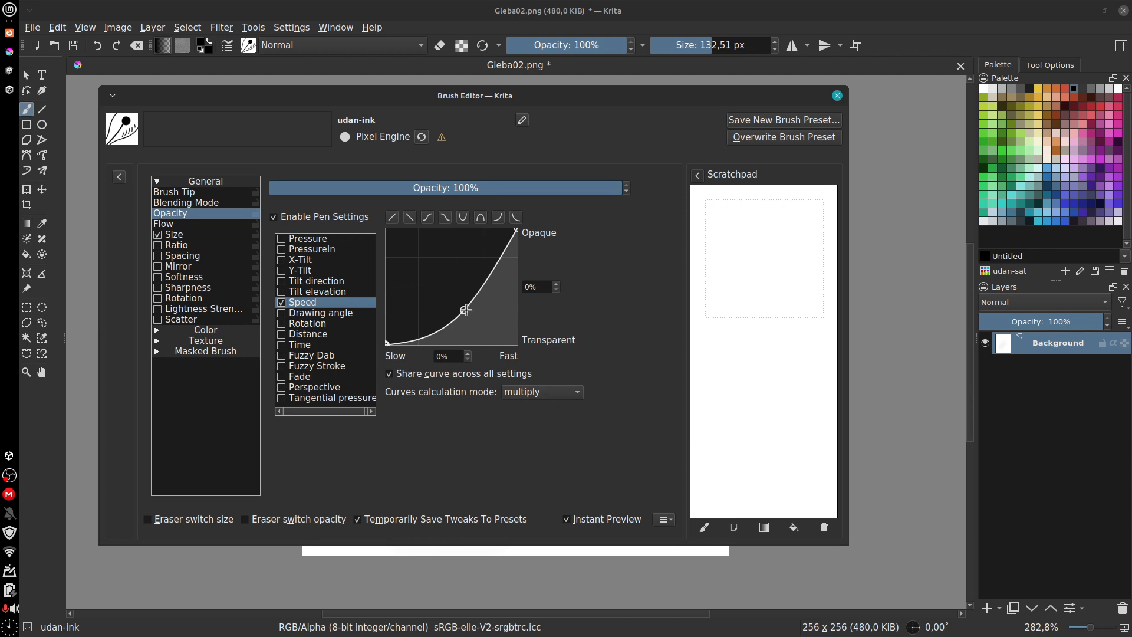
pyautogui.moveTo(464, 310); pyautogui.dragTo(460, 289)
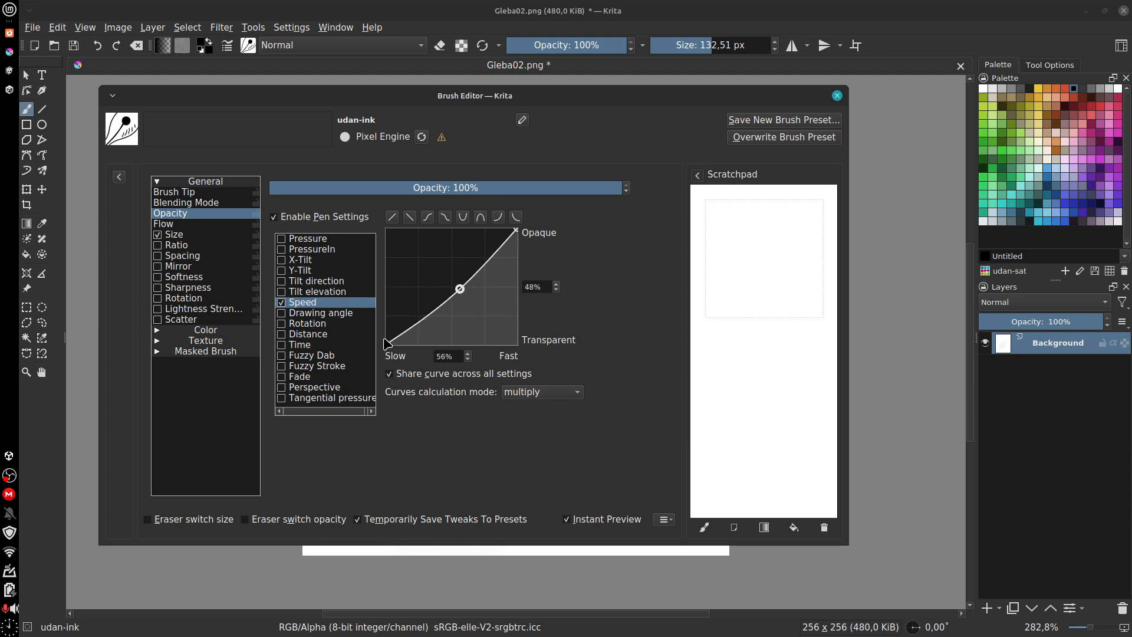
pyautogui.moveTo(387, 343); pyautogui.dragTo(388, 303)
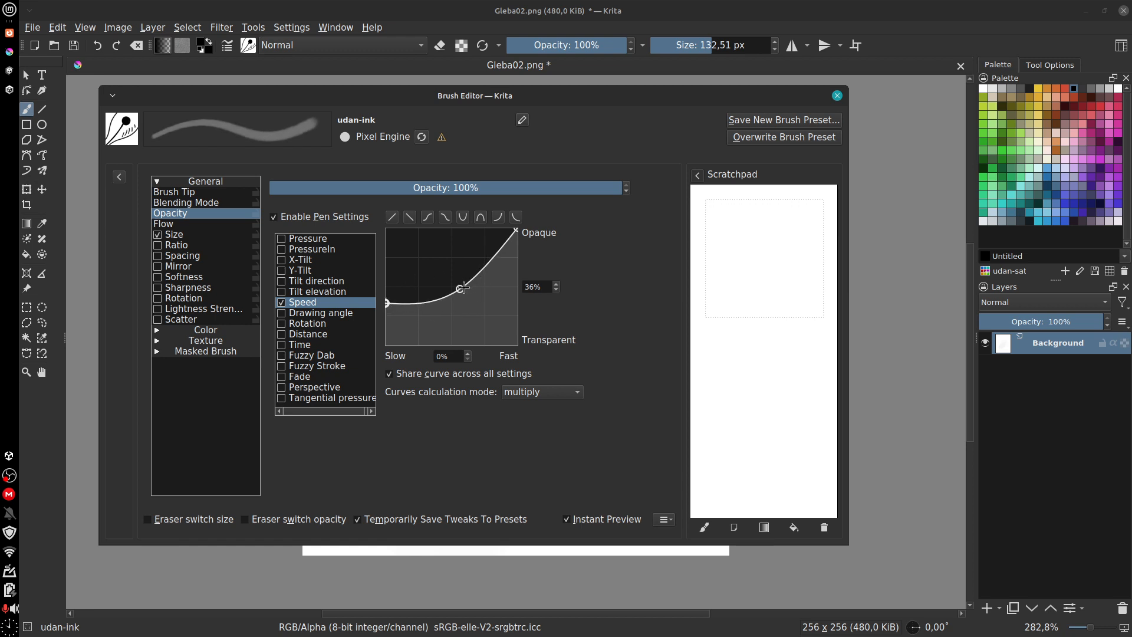
pyautogui.moveTo(460, 289)
pyautogui.mouseDown()
pyautogui.moveTo(450, 260)
pyautogui.moveTo(455, 275)
pyautogui.mouseUp()
pyautogui.click(516, 231)
pyautogui.moveTo(515, 233); pyautogui.dragTo(523, 246)
pyautogui.moveTo(455, 279)
pyautogui.mouseDown()
pyautogui.moveTo(446, 260)
pyautogui.moveTo(467, 321)
pyautogui.moveTo(460, 285)
pyautogui.mouseUp()
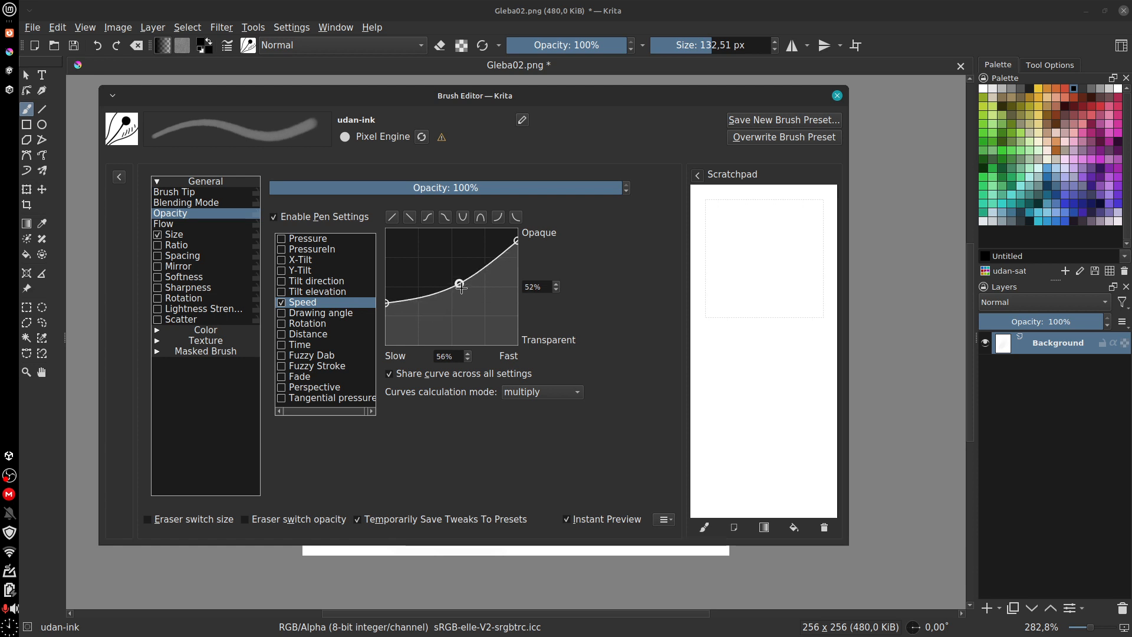
# Step: Remove the middle point of the opacity's Speed curve and test the brush on a cleared scratchpad
pyautogui.moveTo(778, 233)
pyautogui.mouseDown()
pyautogui.moveTo(760, 315)
pyautogui.moveTo(776, 289)
pyautogui.moveTo(779, 379)
pyautogui.moveTo(764, 274)
pyautogui.moveTo(769, 365)
pyautogui.mouseUp()
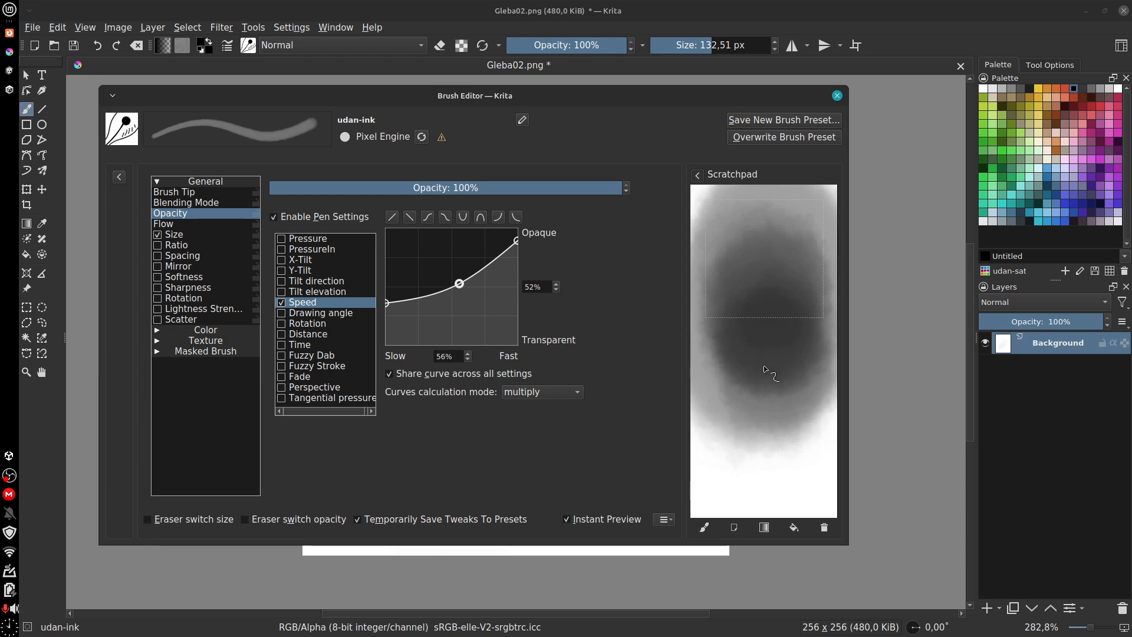
pyautogui.press('Delete')
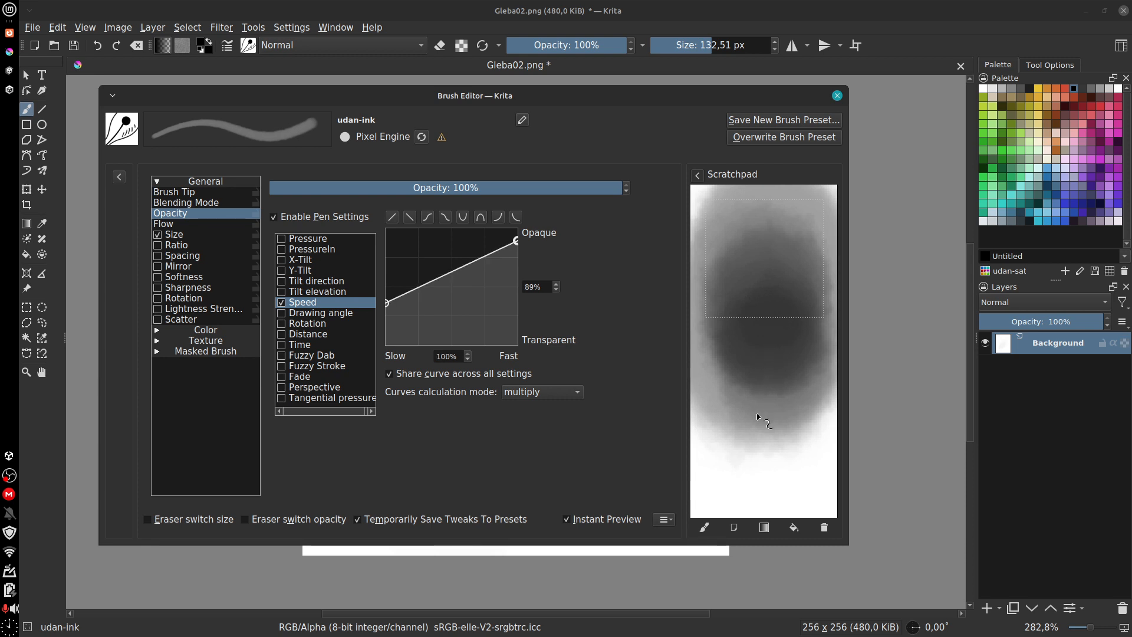
pyautogui.click(734, 527)
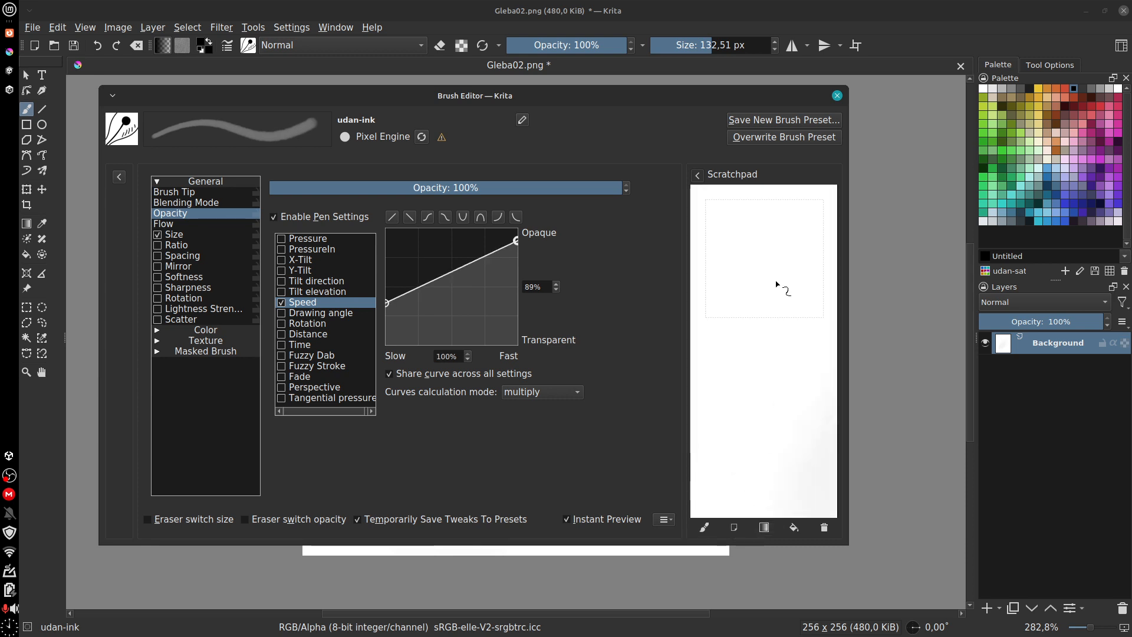
pyautogui.moveTo(779, 286)
pyautogui.mouseDown()
pyautogui.moveTo(771, 257)
pyautogui.moveTo(753, 435)
pyautogui.moveTo(777, 379)
pyautogui.mouseUp()
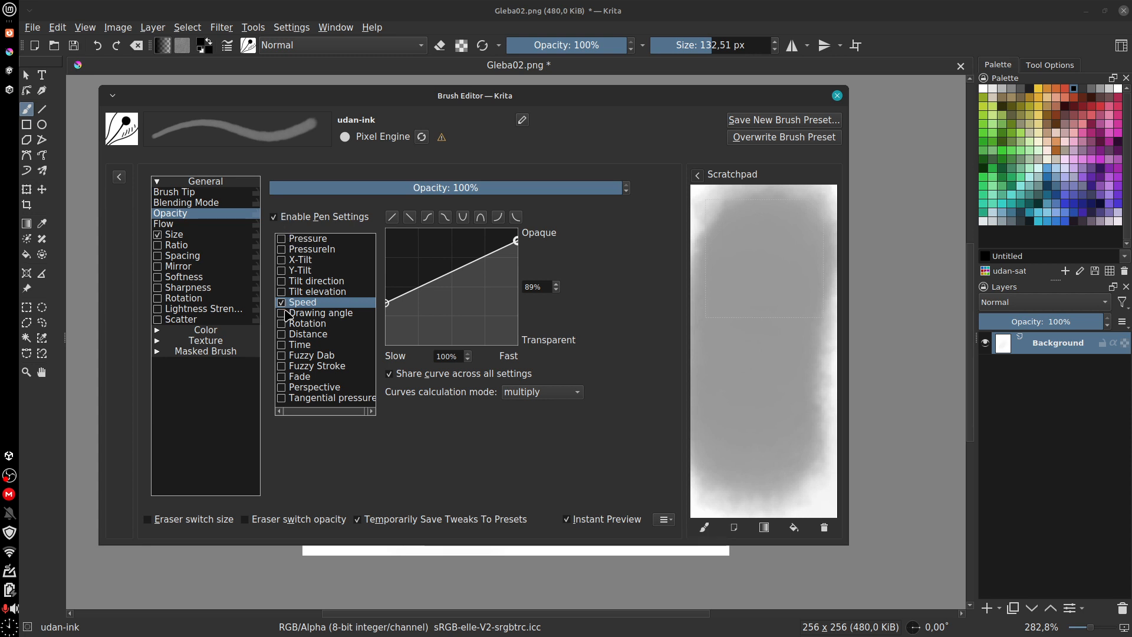
# Step: Control the brush opacity by Pressure instead of Speed and show the settings of the Time sensor without enabling it
pyautogui.click(292, 240)
pyautogui.click(292, 303)
pyautogui.click(282, 239)
pyautogui.click(283, 303)
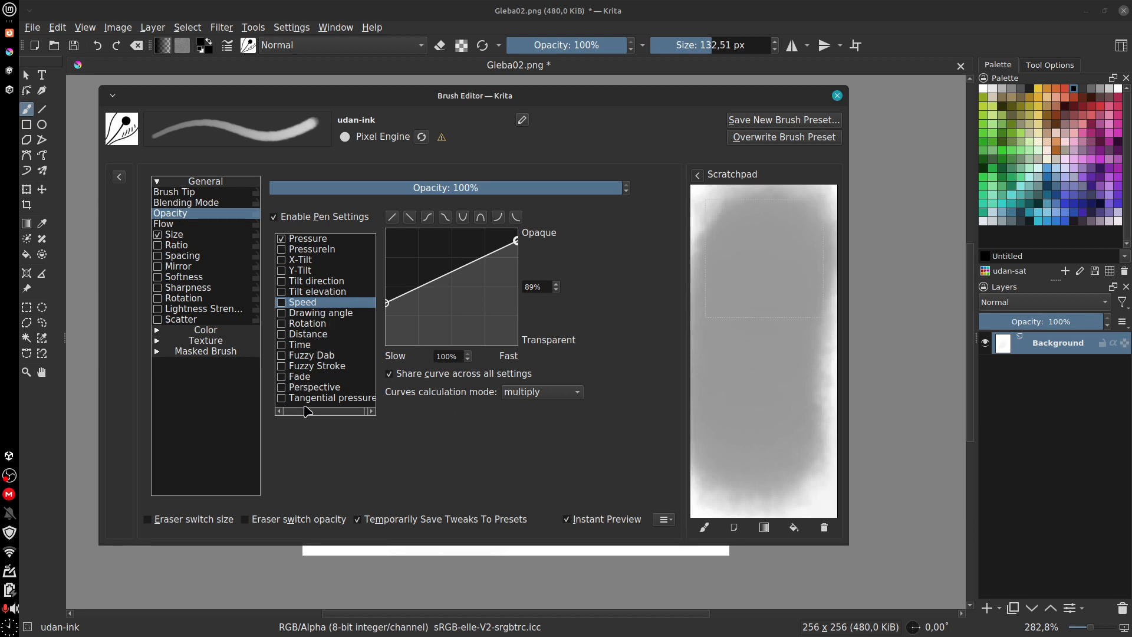
pyautogui.click(283, 345)
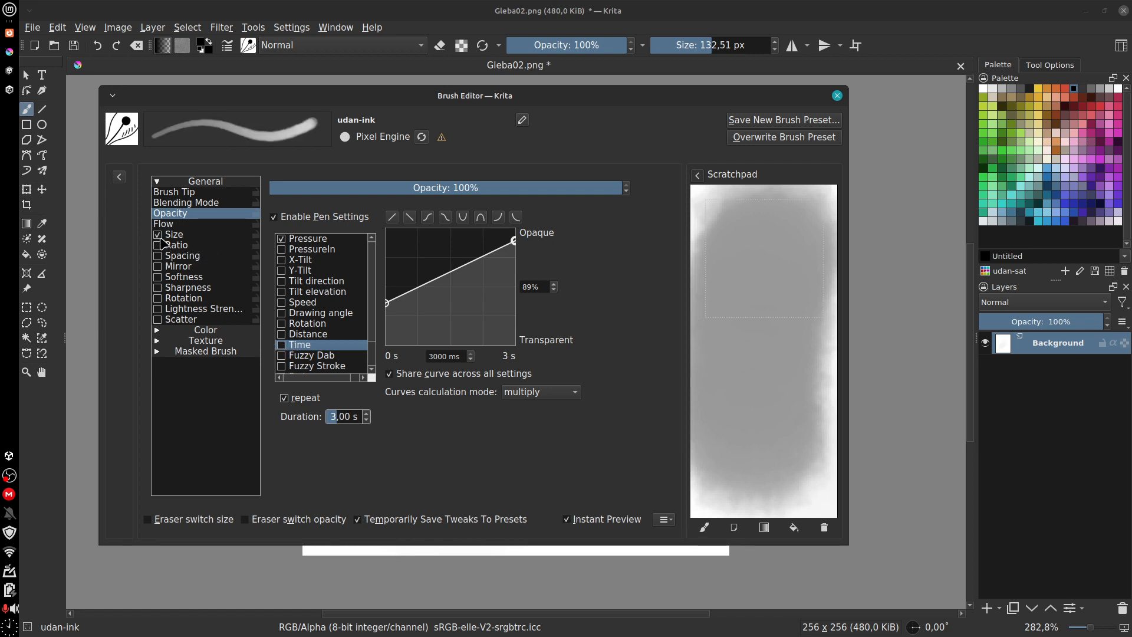
# Step: Check the Flow and Size settings, and disable the pen settings for opacity
pyautogui.click(206, 225)
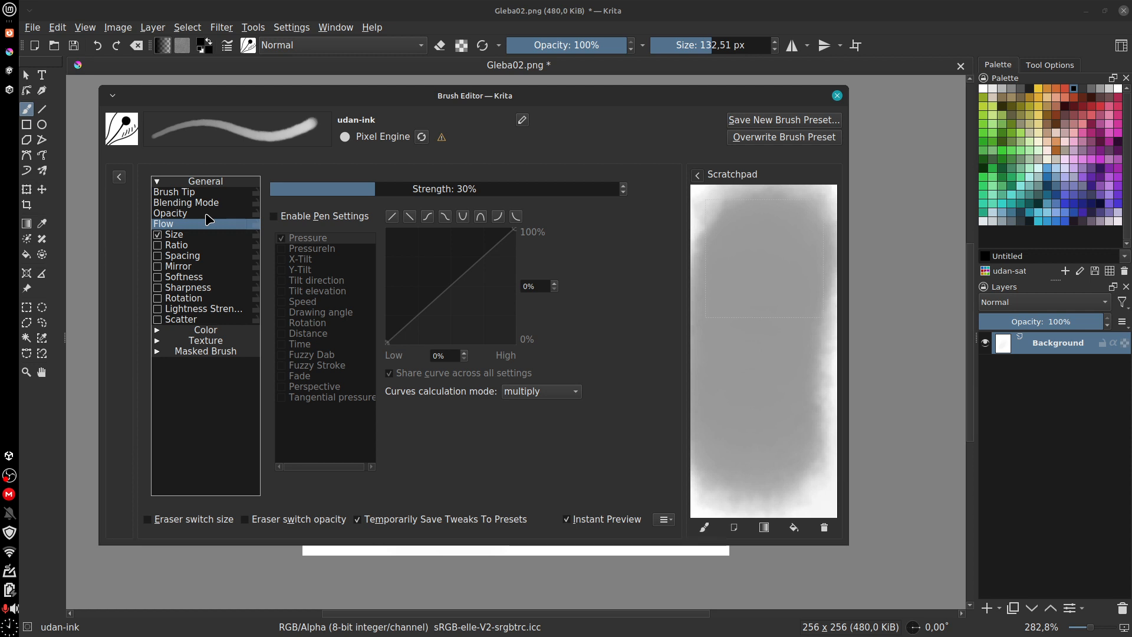
pyautogui.click(206, 214)
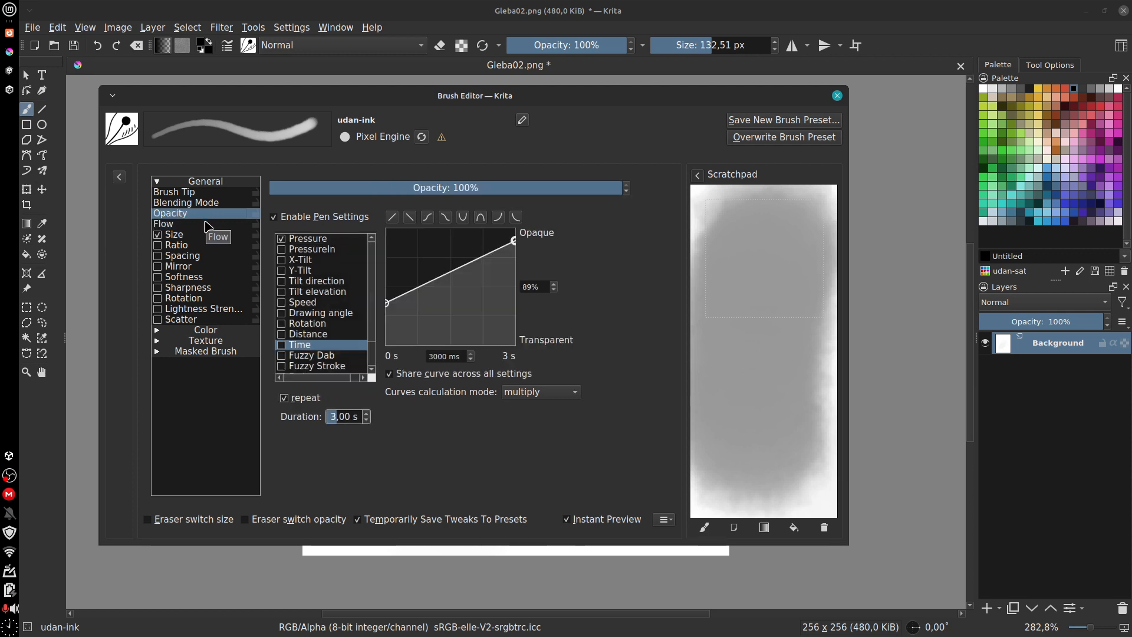
pyautogui.click(189, 237)
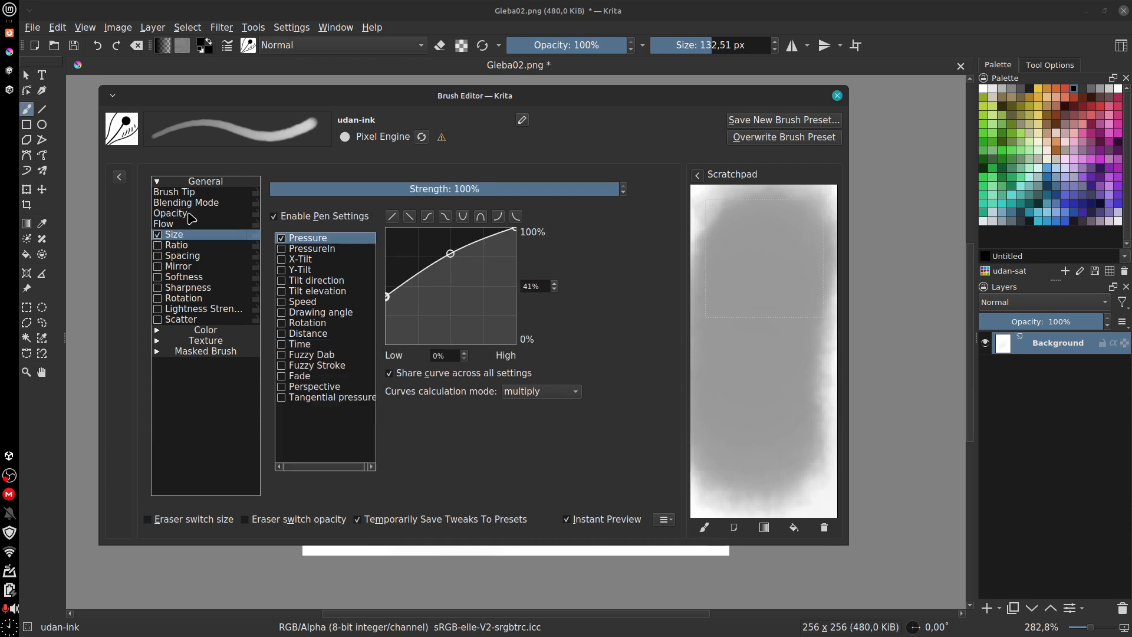
pyautogui.click(190, 215)
pyautogui.click(275, 218)
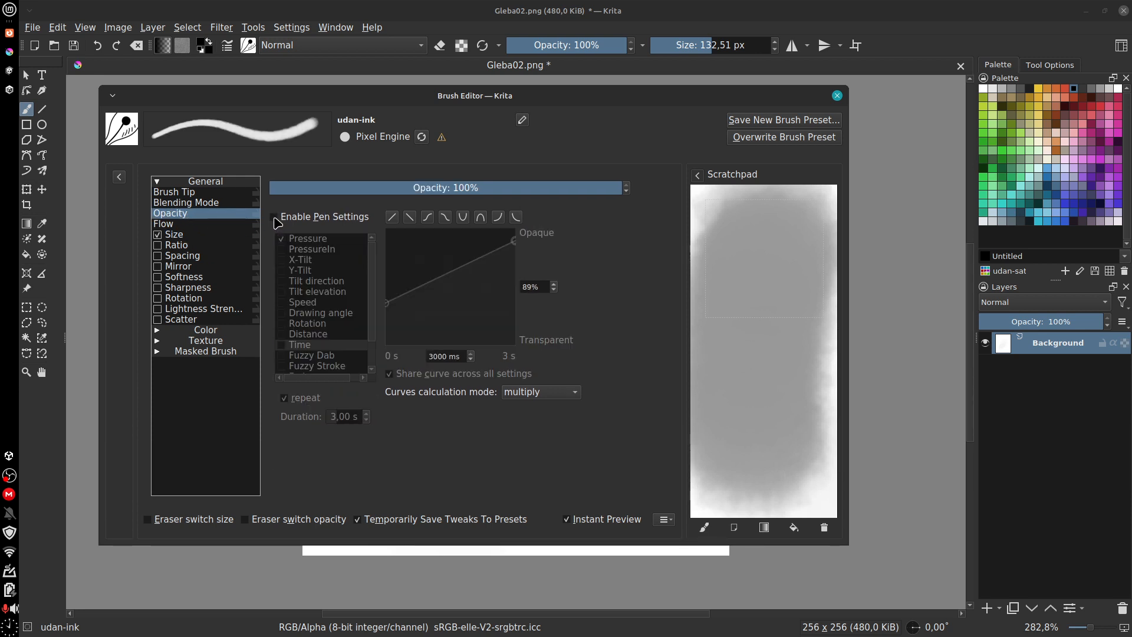
# Step: Reduce the brush size to 12.24 px and paint several test strokes on the scratchpad with size following pressure
pyautogui.click(189, 239)
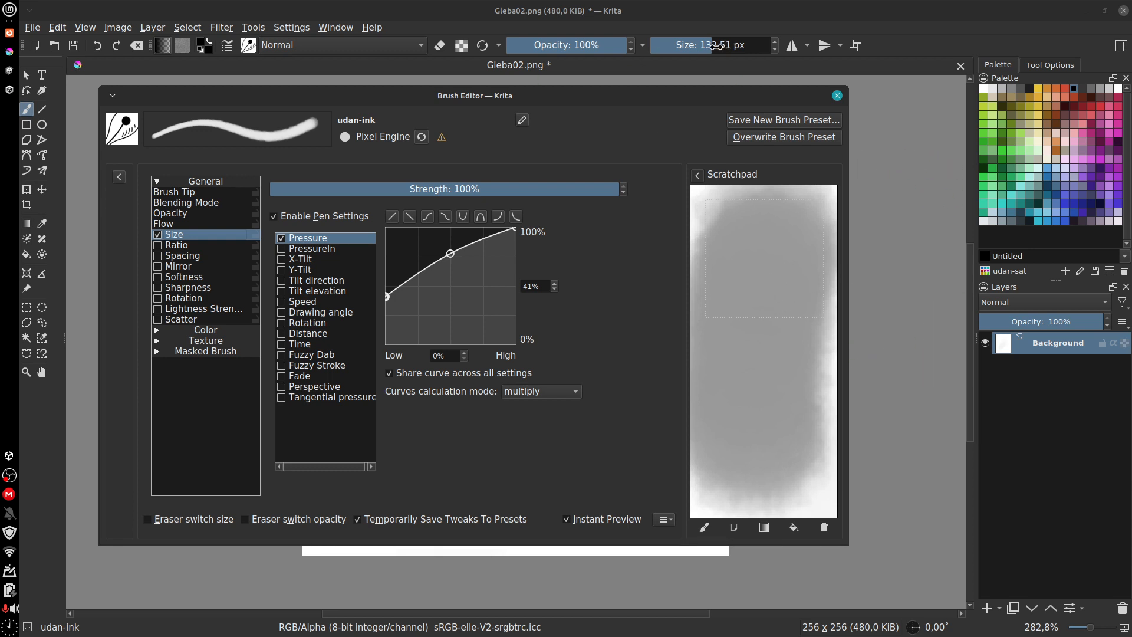
pyautogui.moveTo(714, 46); pyautogui.dragTo(678, 49)
pyautogui.moveTo(763, 238); pyautogui.dragTo(773, 363)
pyautogui.moveTo(744, 318); pyautogui.dragTo(734, 392)
pyautogui.moveTo(719, 269); pyautogui.dragTo(710, 357)
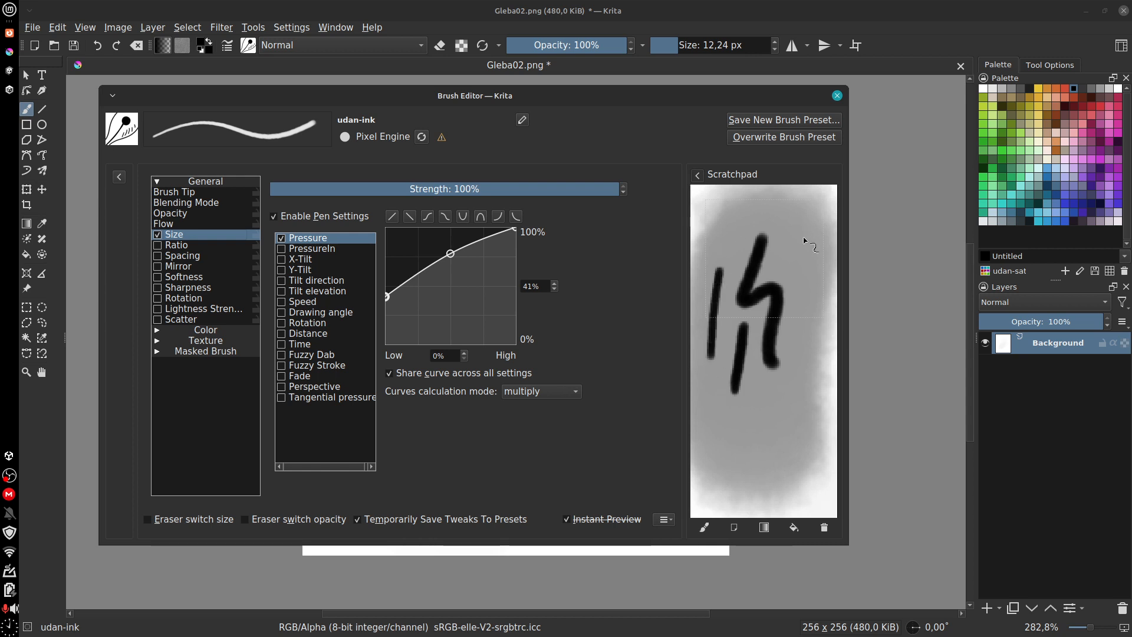
pyautogui.moveTo(802, 236); pyautogui.dragTo(791, 361)
pyautogui.moveTo(820, 290); pyautogui.dragTo(786, 457)
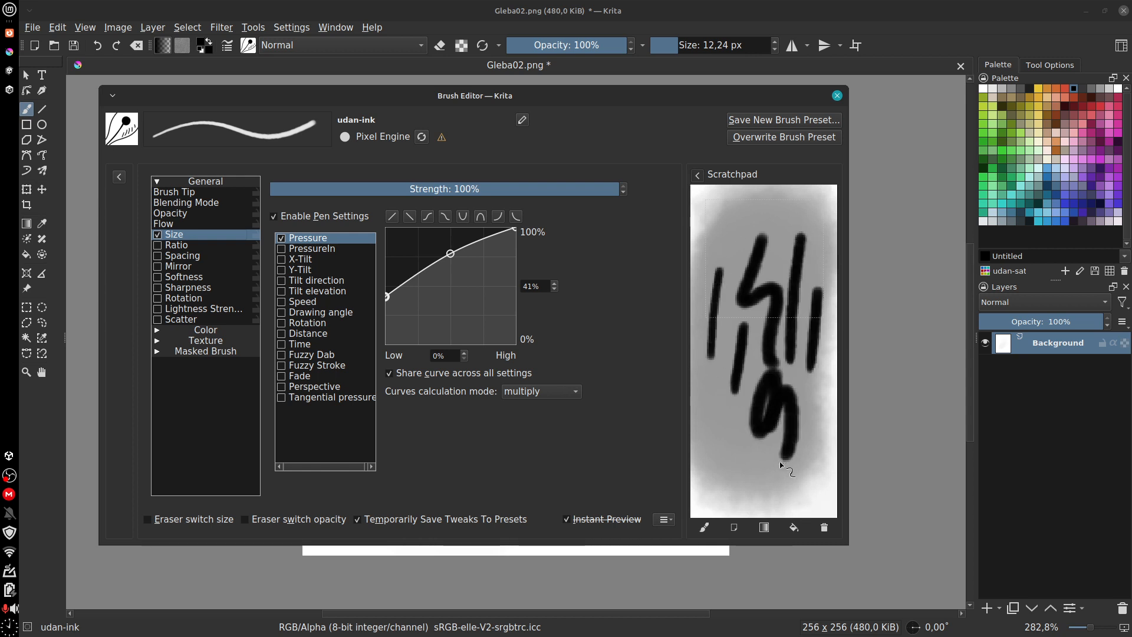
# Step: Clear the scratchpad and draw three wavy lines to test the pressure-controlled size
pyautogui.click(736, 527)
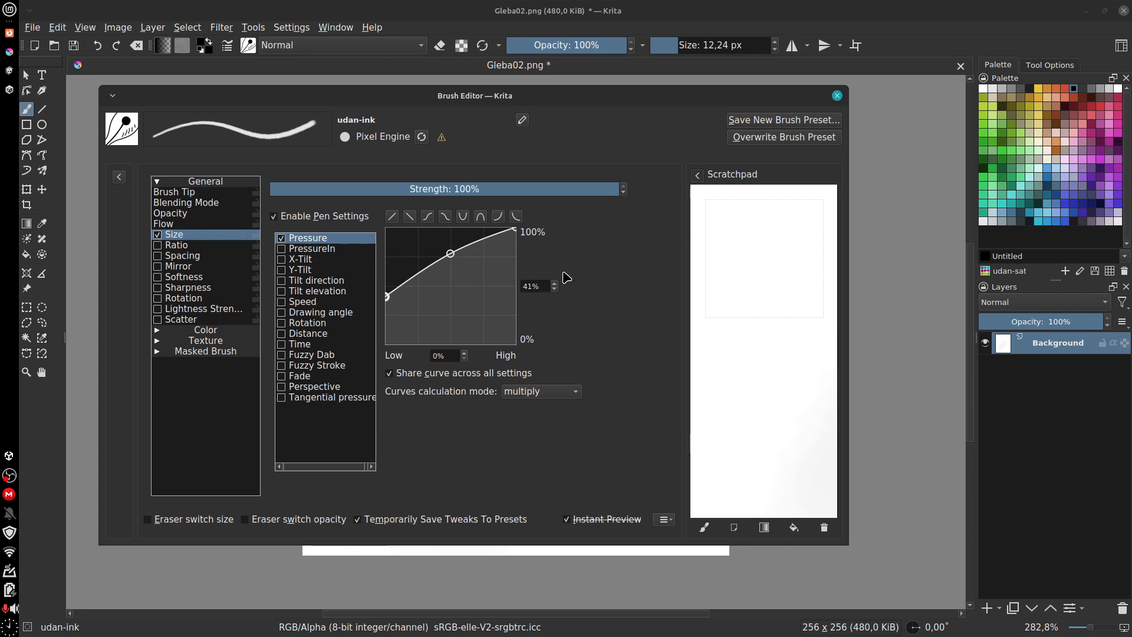
pyautogui.moveTo(745, 218)
pyautogui.mouseDown()
pyautogui.moveTo(745, 292)
pyautogui.moveTo(782, 345)
pyautogui.moveTo(781, 437)
pyautogui.mouseUp()
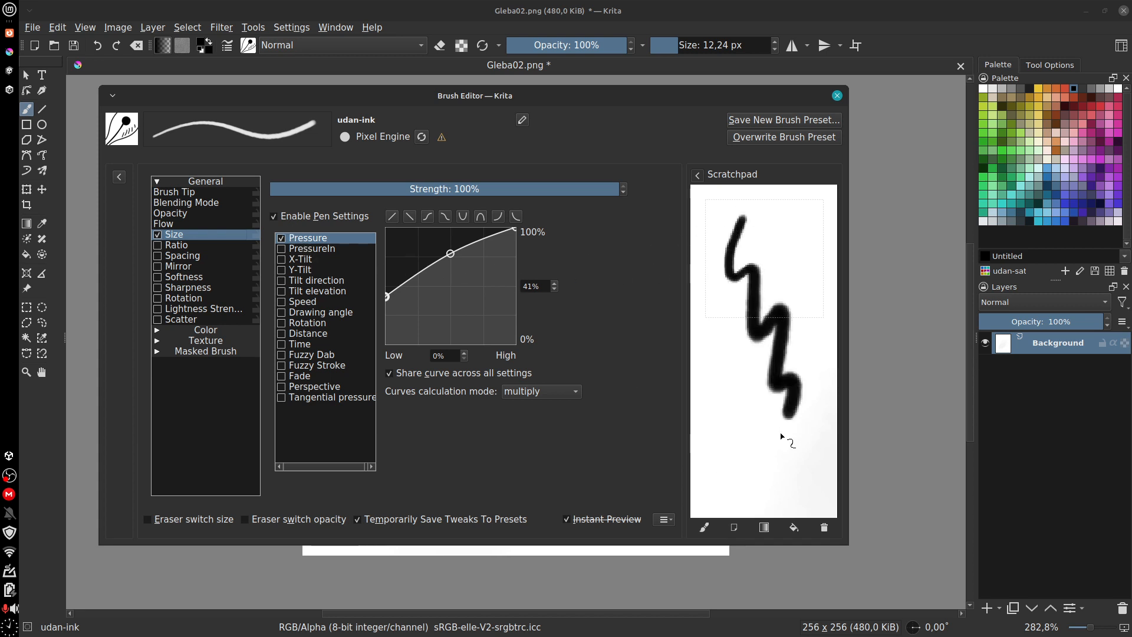
pyautogui.moveTo(791, 231)
pyautogui.mouseDown()
pyautogui.moveTo(805, 271)
pyautogui.moveTo(796, 436)
pyautogui.mouseUp()
pyautogui.moveTo(705, 274); pyautogui.dragTo(737, 407)
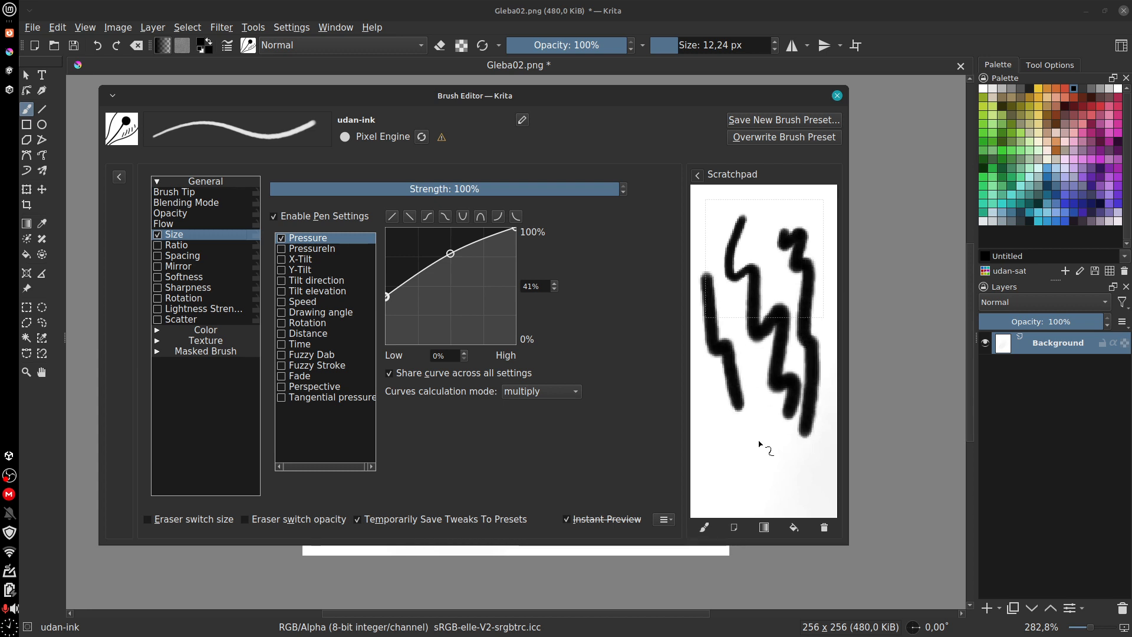
# Step: Disable dynamic Size, enable Ratio by pressure and test it with several strokes on a cleared scratchpad
pyautogui.click(158, 236)
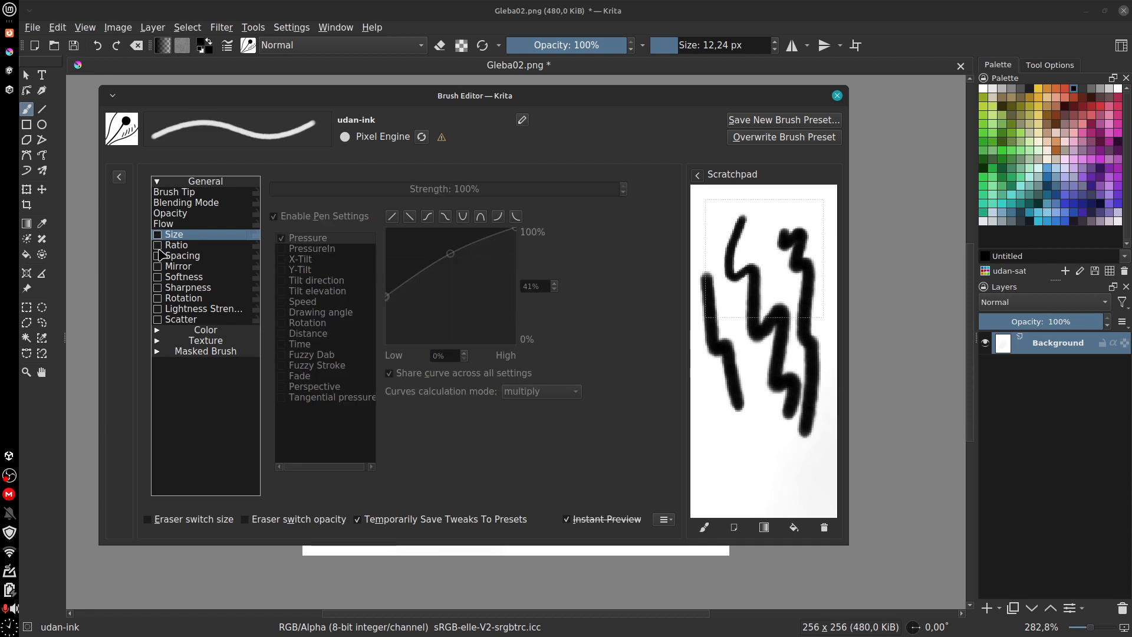
pyautogui.click(158, 245)
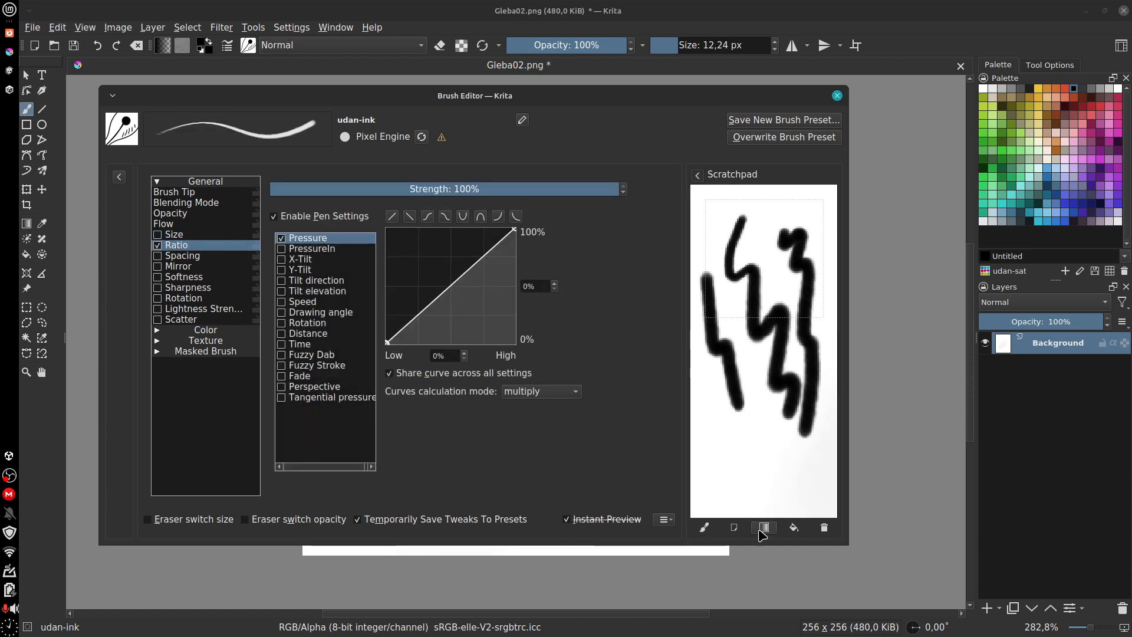
pyautogui.click(734, 527)
pyautogui.moveTo(755, 233); pyautogui.dragTo(733, 324)
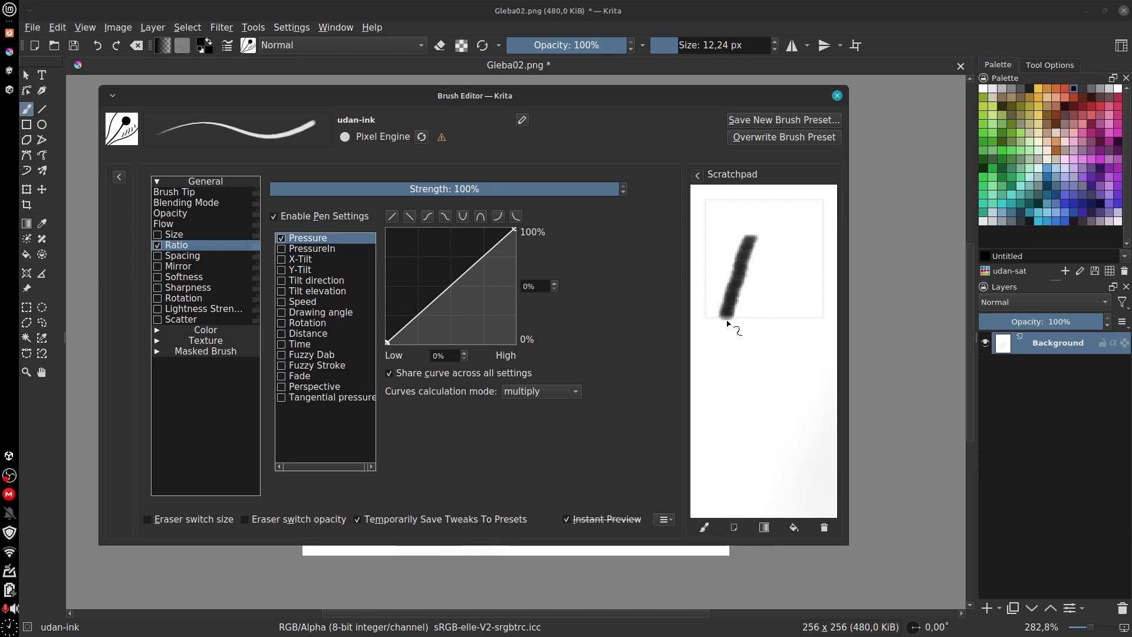
pyautogui.moveTo(784, 246); pyautogui.dragTo(752, 352)
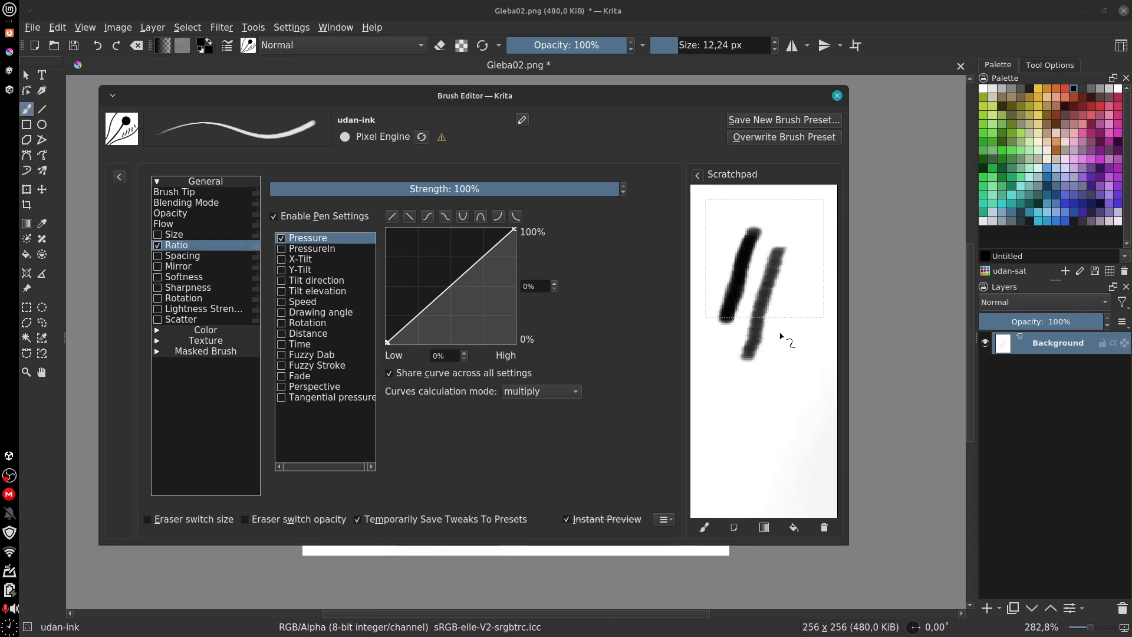
pyautogui.moveTo(796, 277)
pyautogui.mouseDown()
pyautogui.moveTo(793, 361)
pyautogui.moveTo(802, 356)
pyautogui.mouseUp()
pyautogui.moveTo(748, 417)
pyautogui.mouseDown()
pyautogui.moveTo(770, 433)
pyautogui.moveTo(748, 375)
pyautogui.moveTo(760, 383)
pyautogui.mouseUp()
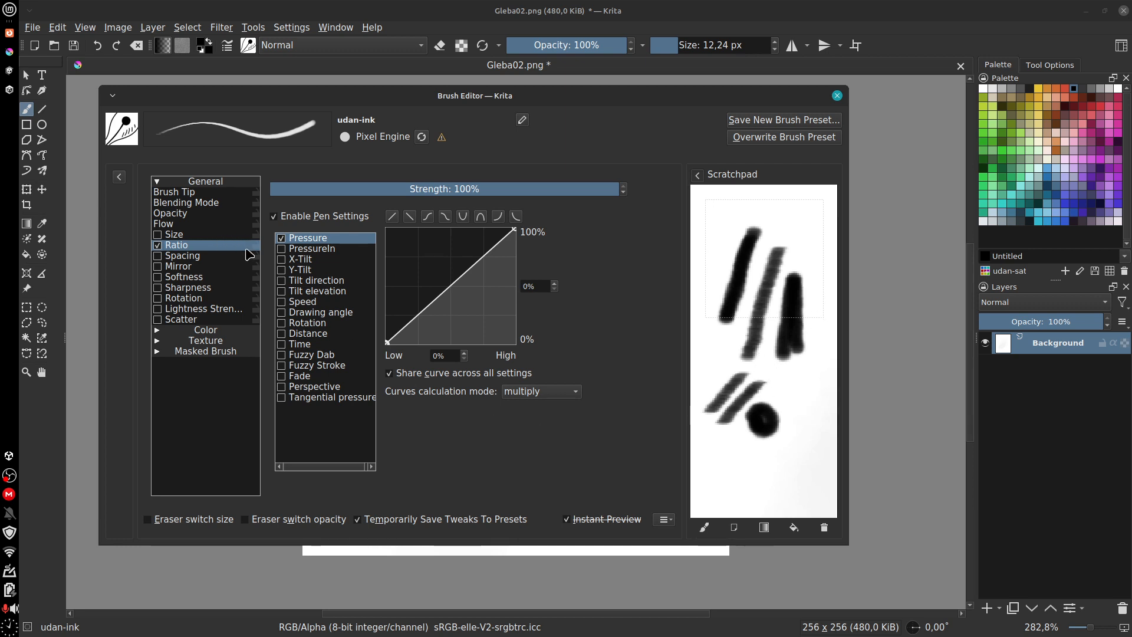
# Step: Replace the Ratio option with Spacing by pressure and test it with a zigzag stroke on a cleared scratchpad
pyautogui.click(158, 244)
pyautogui.click(168, 257)
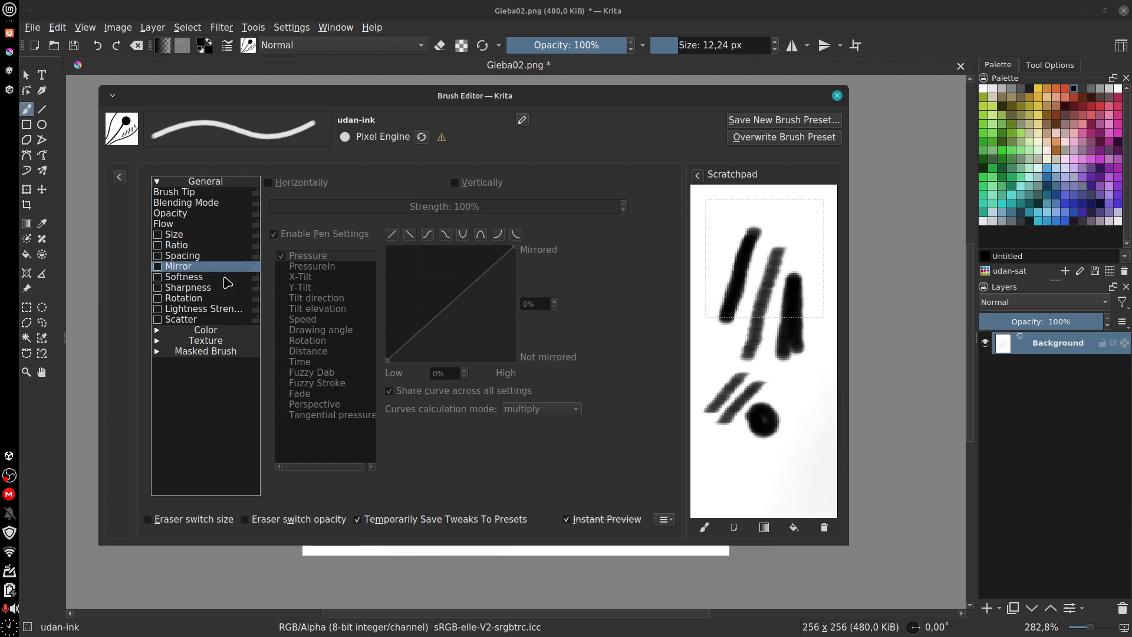
pyautogui.click(159, 256)
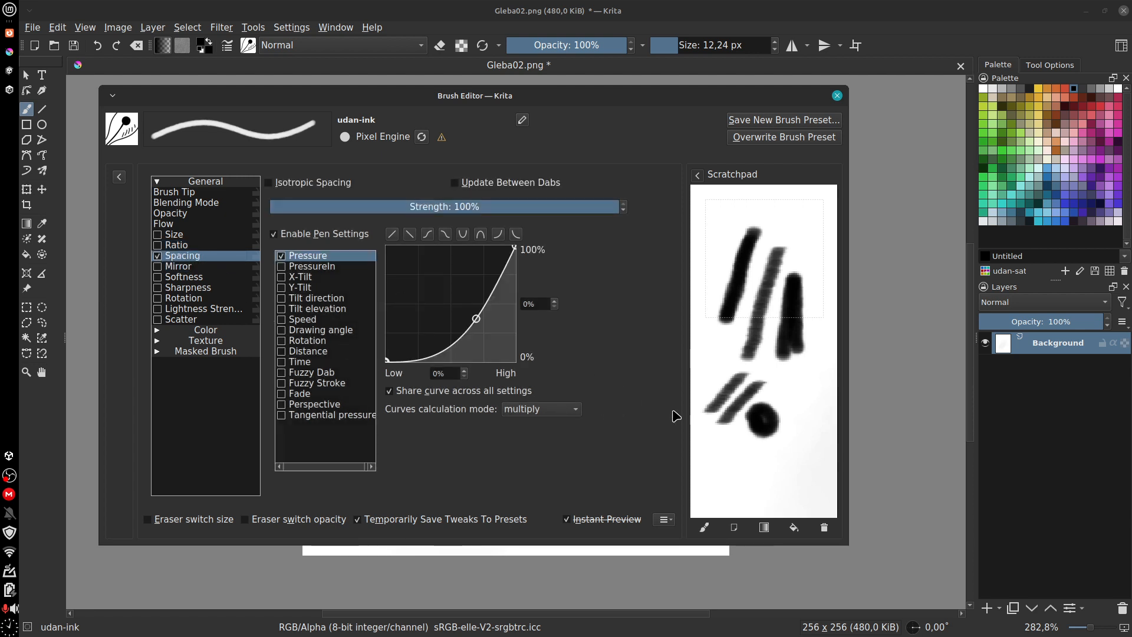
pyautogui.click(736, 529)
pyautogui.moveTo(741, 228)
pyautogui.mouseDown()
pyautogui.moveTo(738, 436)
pyautogui.moveTo(794, 300)
pyautogui.moveTo(809, 407)
pyautogui.mouseUp()
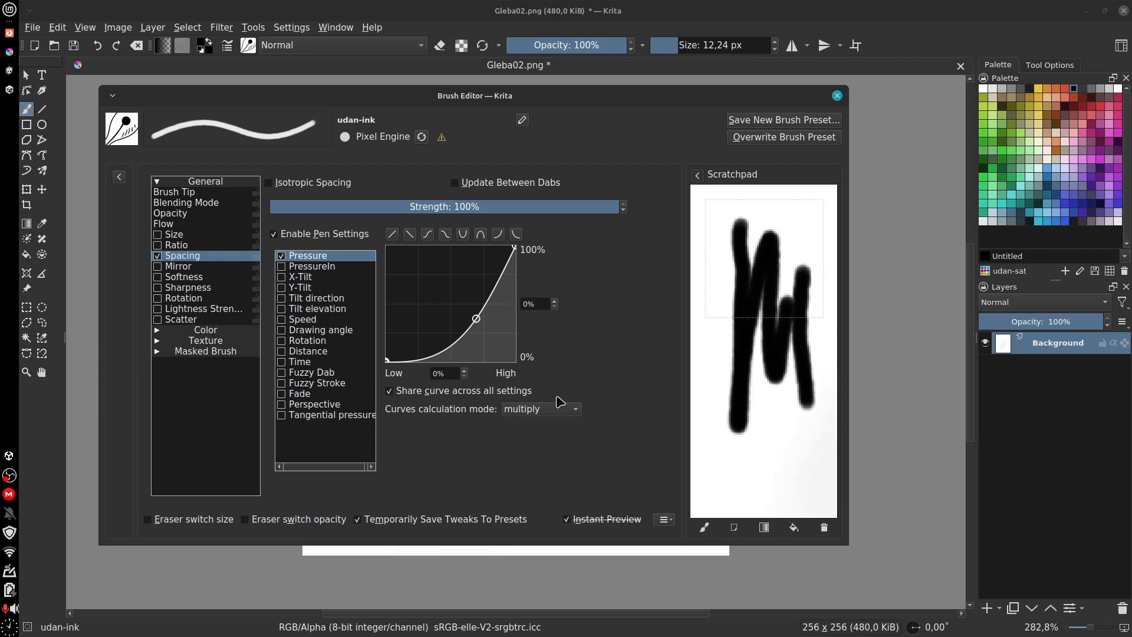
# Step: Reshape the spacing's Pressure curve to rise almost straight from 34% through 67% at 54% pressure to just below the maximum
pyautogui.moveTo(476, 318); pyautogui.dragTo(461, 283)
pyautogui.moveTo(388, 361); pyautogui.dragTo(387, 323)
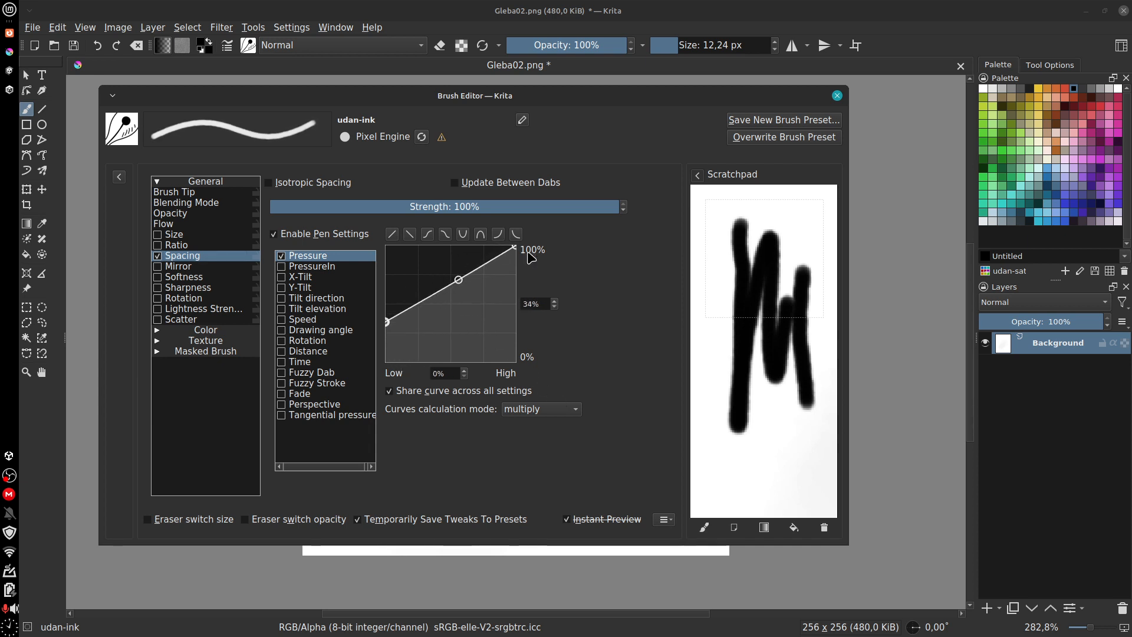
pyautogui.moveTo(514, 248); pyautogui.dragTo(455, 276)
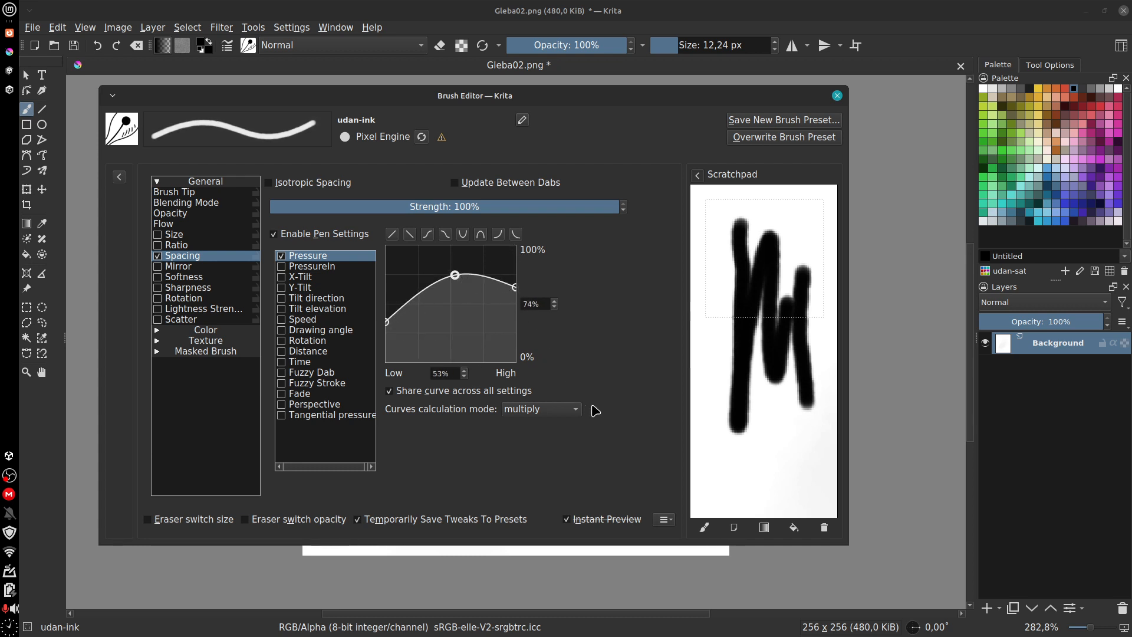
pyautogui.moveTo(591, 207)
pyautogui.mouseDown()
pyautogui.moveTo(500, 207)
pyautogui.moveTo(619, 208)
pyautogui.mouseUp()
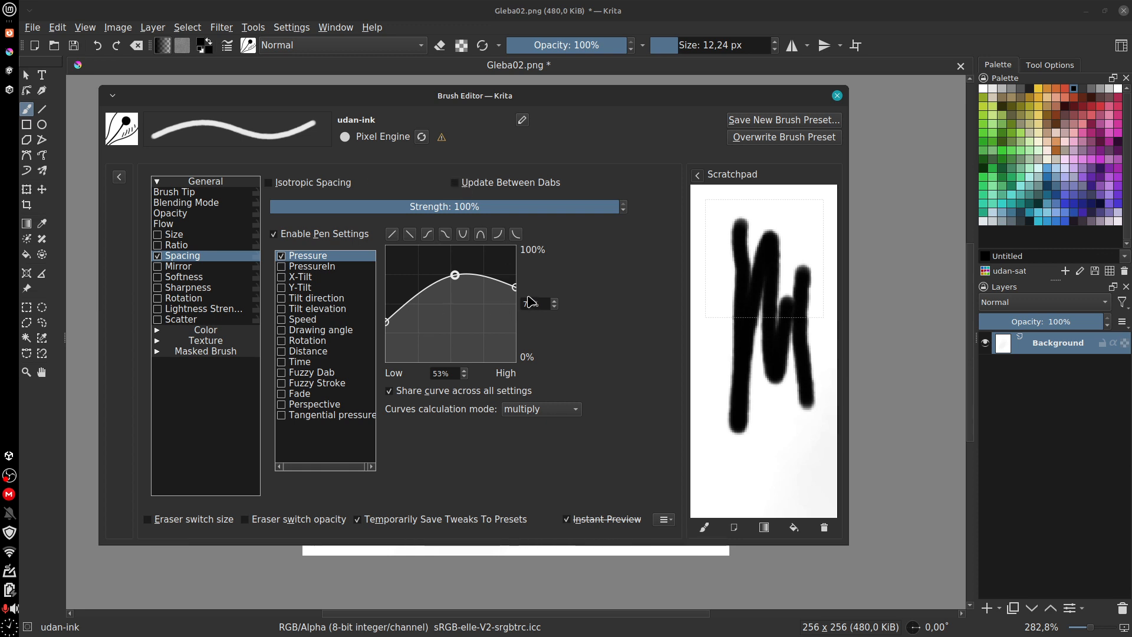
pyautogui.moveTo(516, 288); pyautogui.dragTo(515, 254)
pyautogui.moveTo(454, 276); pyautogui.dragTo(451, 287)
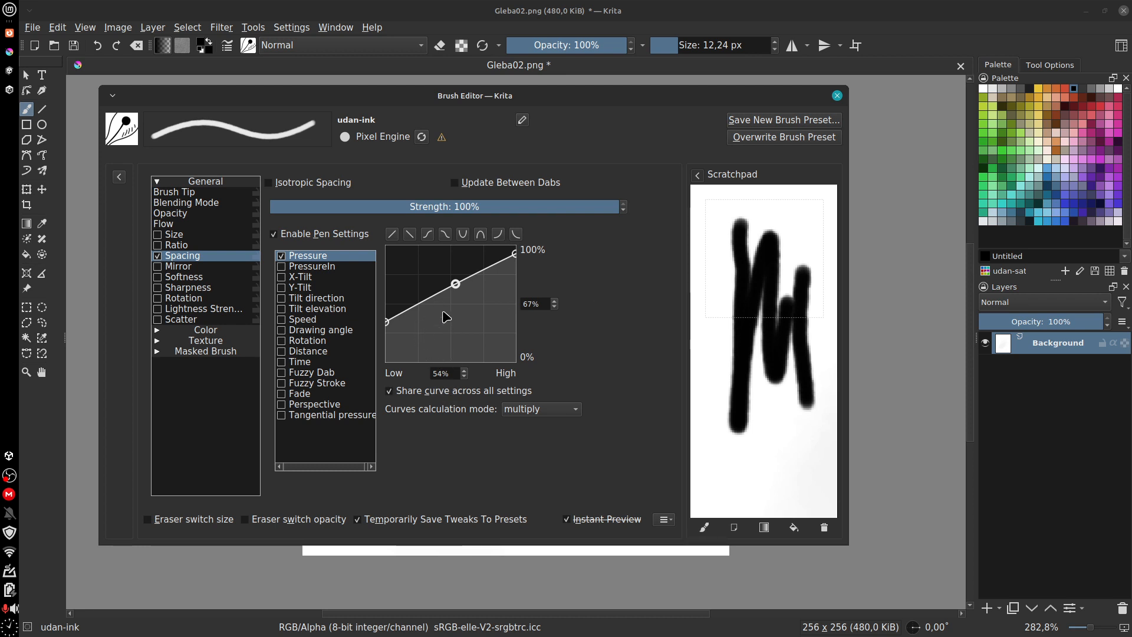
# Step: Reshape the spacing's Pressure curve into a straight rise from 0% to 92% by lowering its start and removing the middle point
pyautogui.moveTo(455, 283); pyautogui.dragTo(451, 277)
pyautogui.moveTo(386, 322); pyautogui.dragTo(387, 359)
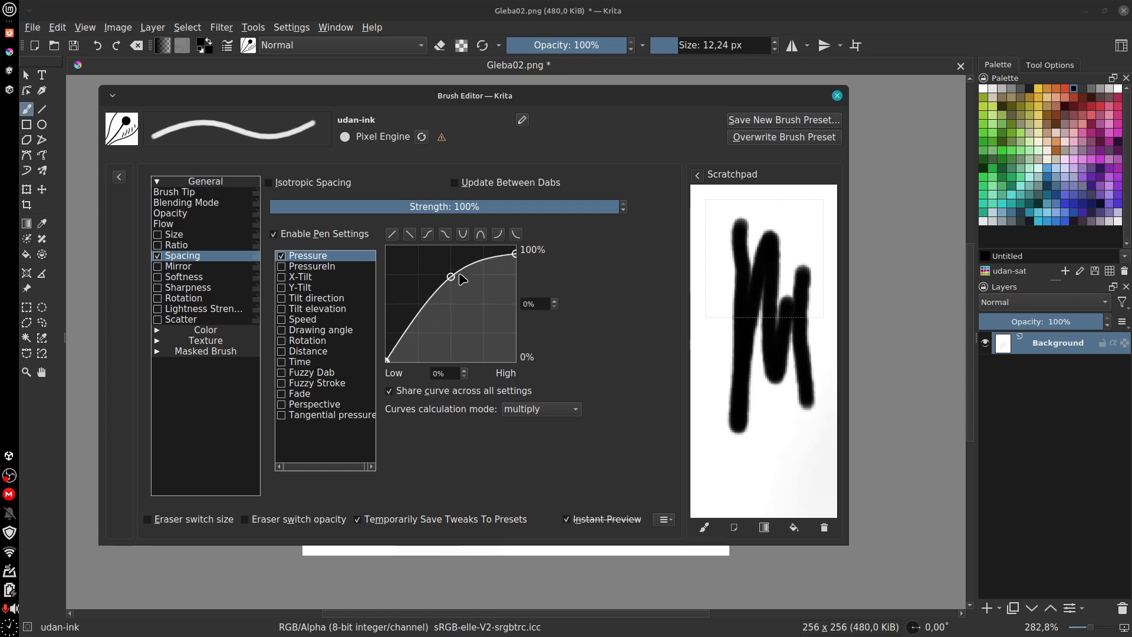
pyautogui.moveTo(451, 277); pyautogui.dragTo(463, 310)
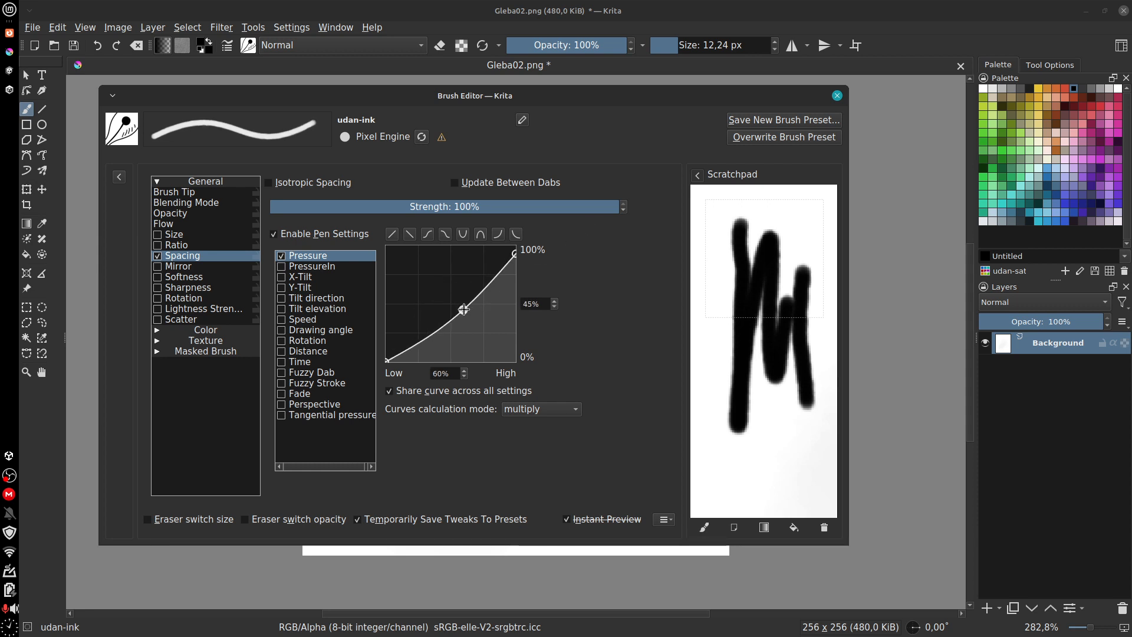
pyautogui.moveTo(464, 310); pyautogui.dragTo(466, 319)
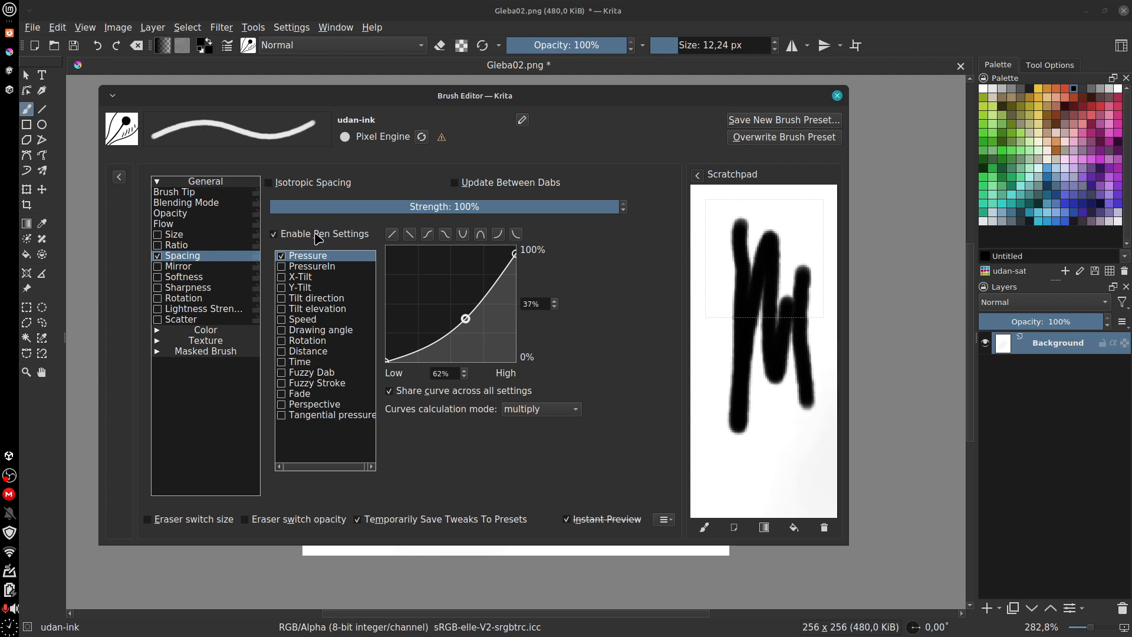
pyautogui.press('Delete')
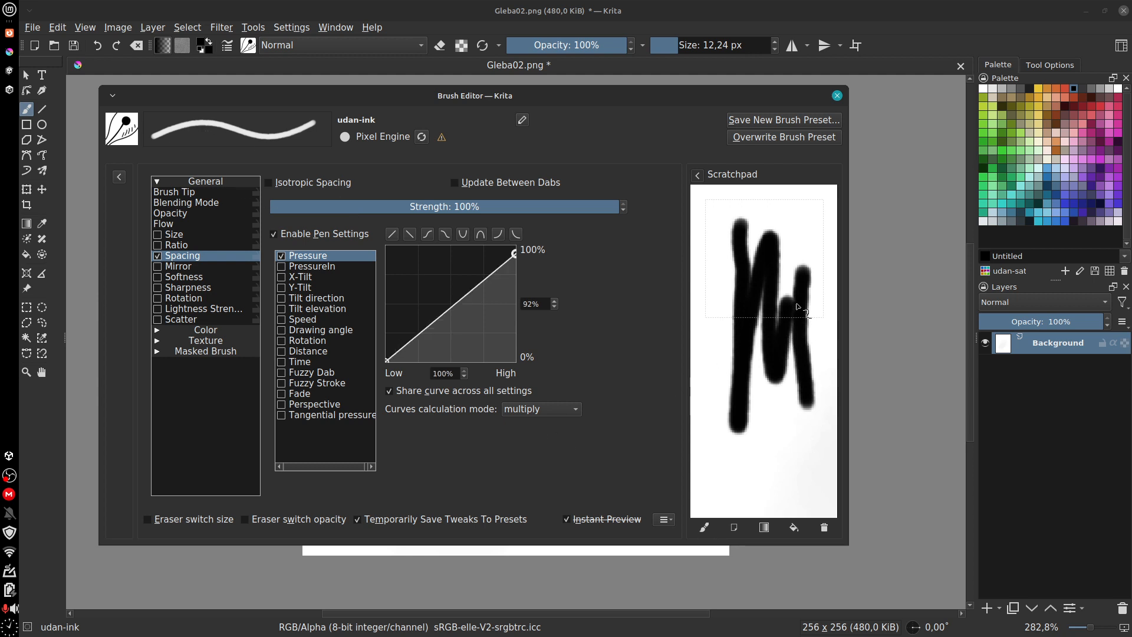
# Step: Clear the scratchpad and test the spacing with a short slanted stroke and a row of four separate dabs
pyautogui.click(735, 528)
pyautogui.moveTo(755, 223); pyautogui.dragTo(738, 251)
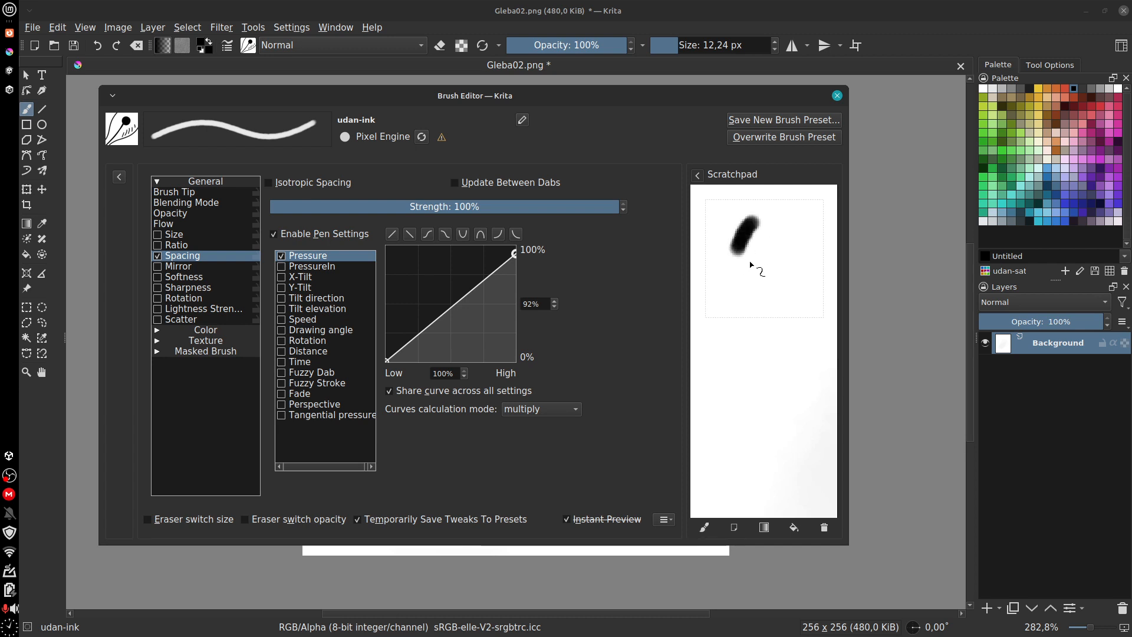
pyautogui.click(721, 353)
pyautogui.click(744, 352)
pyautogui.click(770, 350)
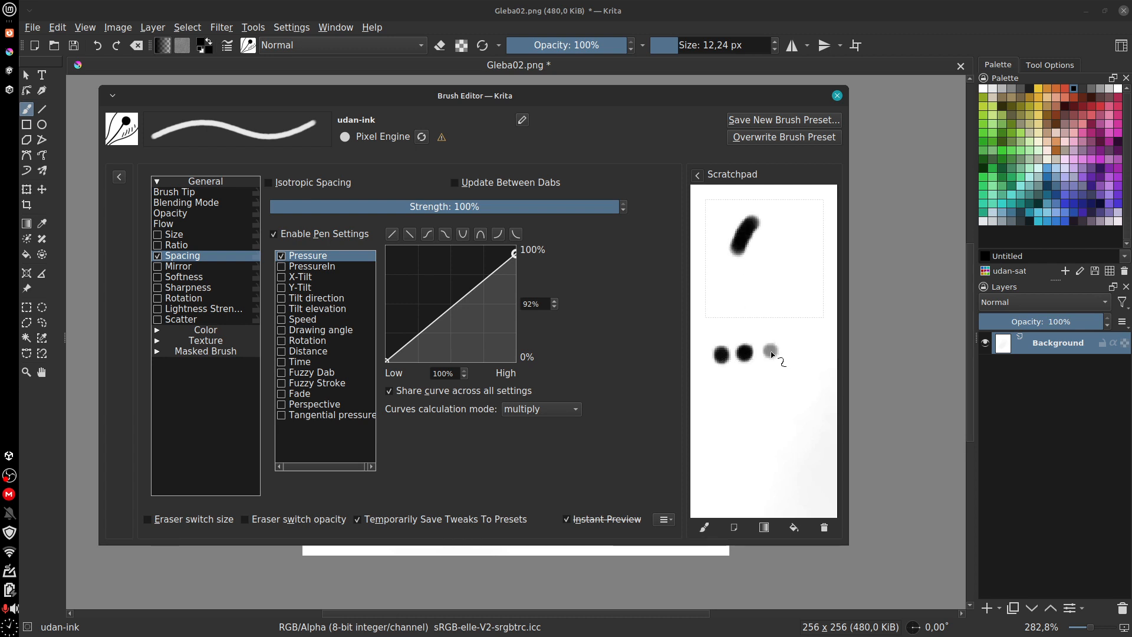
pyautogui.click(805, 346)
# Step: Replace the Spacing option with Softness by pressure and test it with thick zigzag strokes on the scratchpad
pyautogui.click(177, 252)
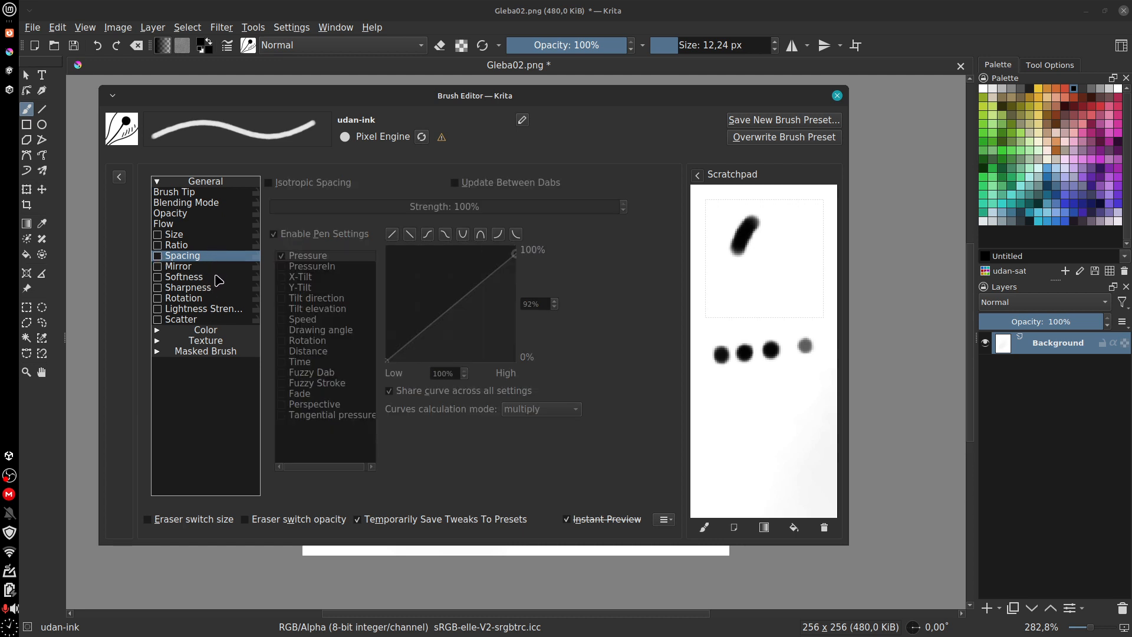
pyautogui.click(164, 278)
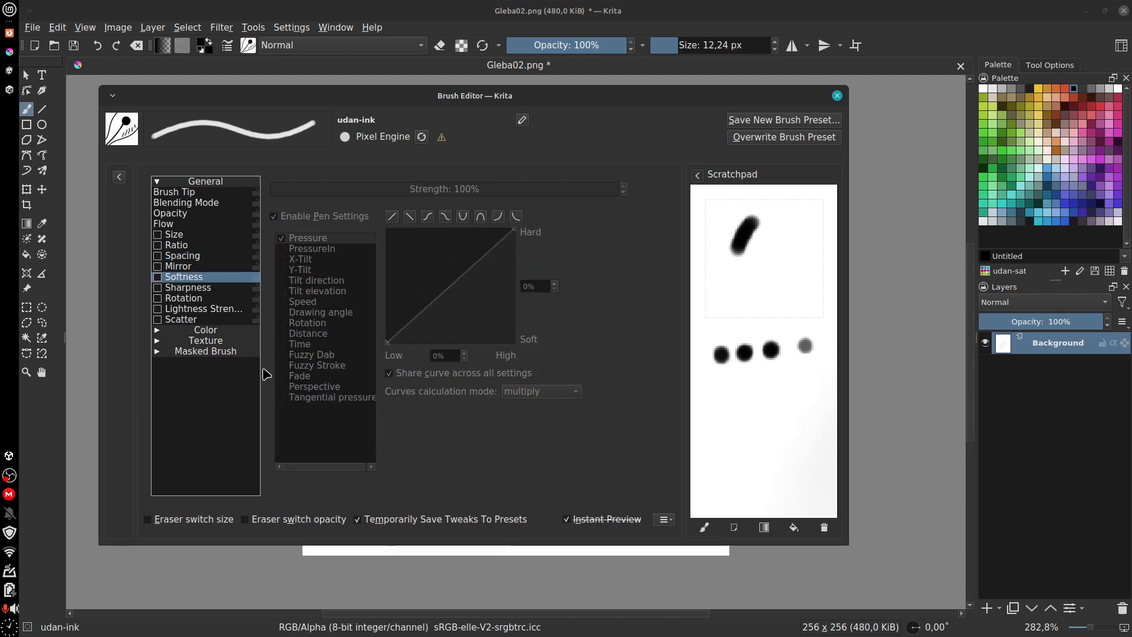
pyautogui.click(158, 277)
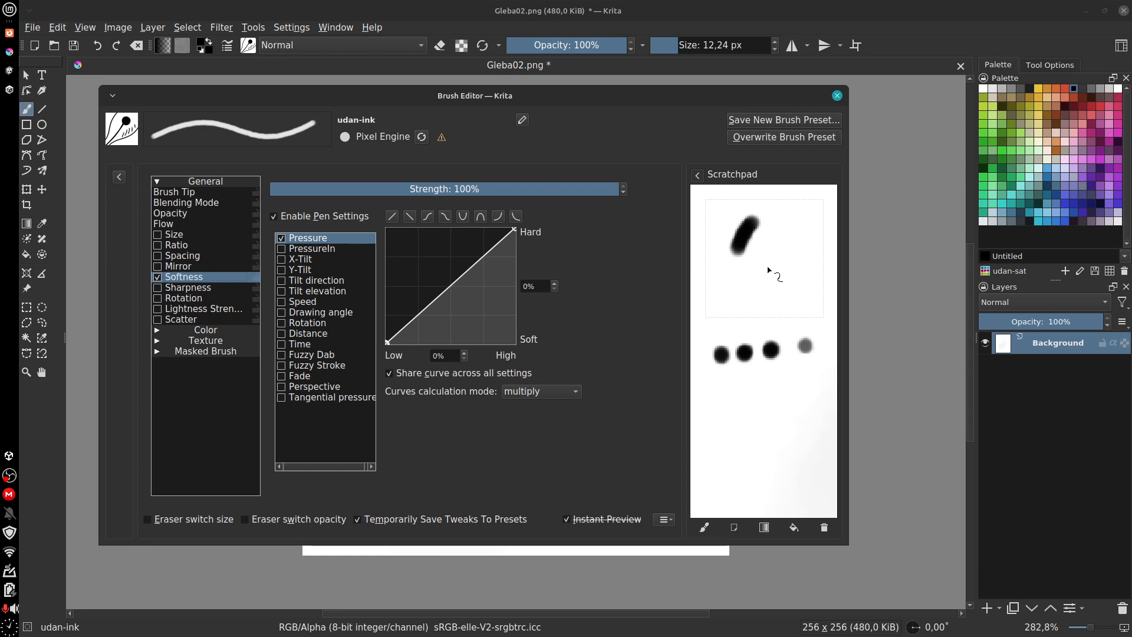
pyautogui.moveTo(768, 263)
pyautogui.mouseDown()
pyautogui.moveTo(745, 308)
pyautogui.moveTo(773, 308)
pyautogui.moveTo(791, 228)
pyautogui.moveTo(785, 309)
pyautogui.mouseUp()
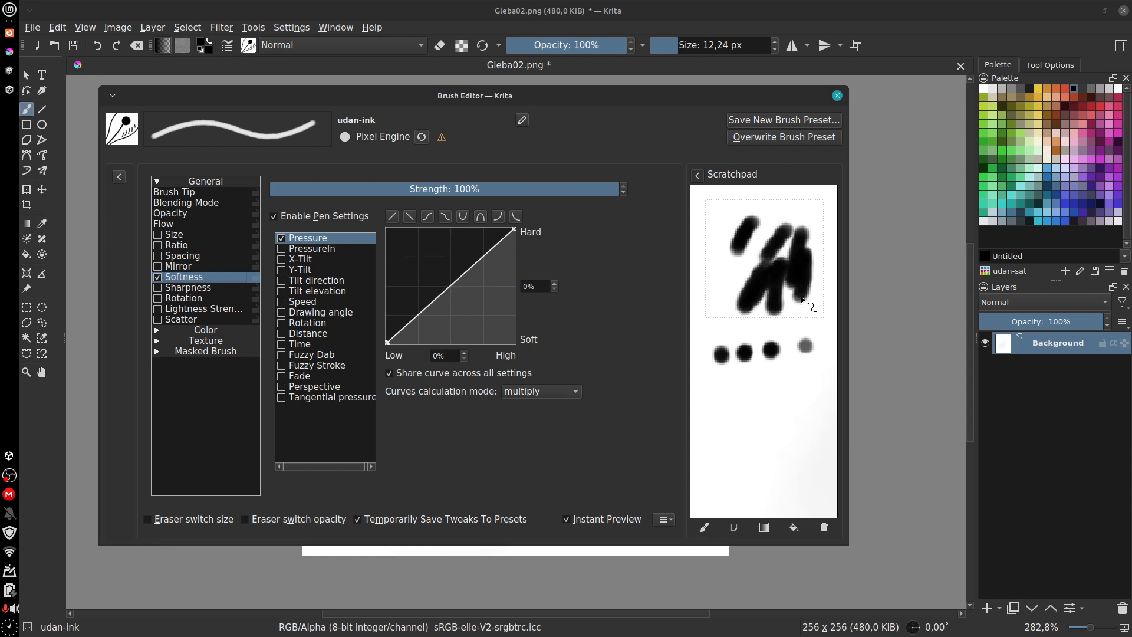
pyautogui.moveTo(803, 236); pyautogui.dragTo(817, 316)
# Step: Replace the Softness option with Rotation by pressure and test it with a short arched stroke below the dabs
pyautogui.click(158, 278)
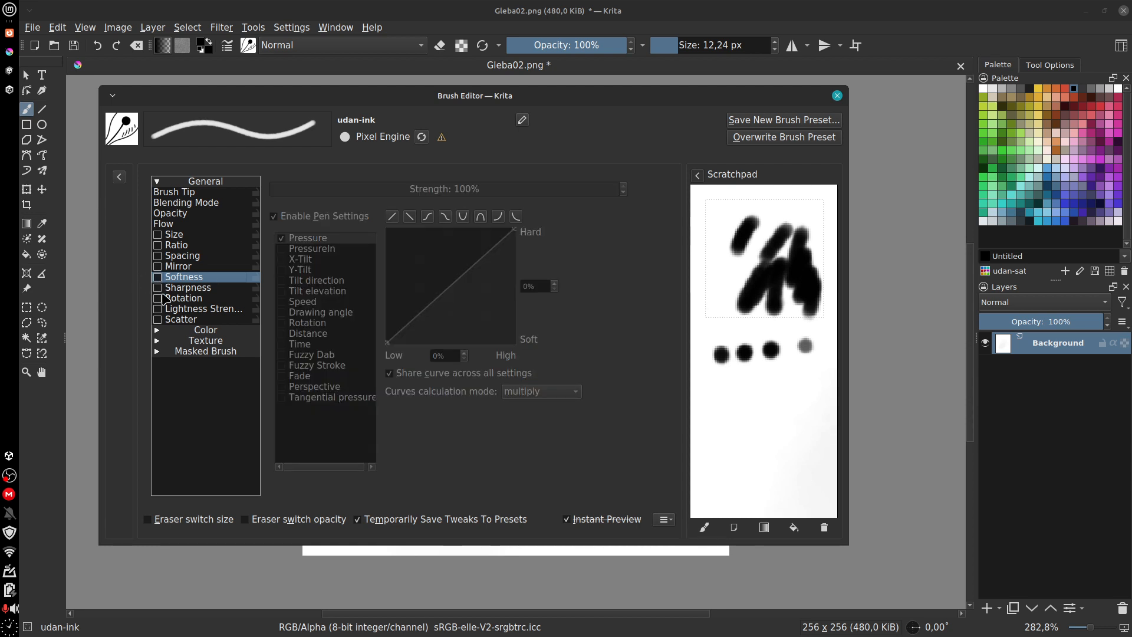
pyautogui.click(158, 298)
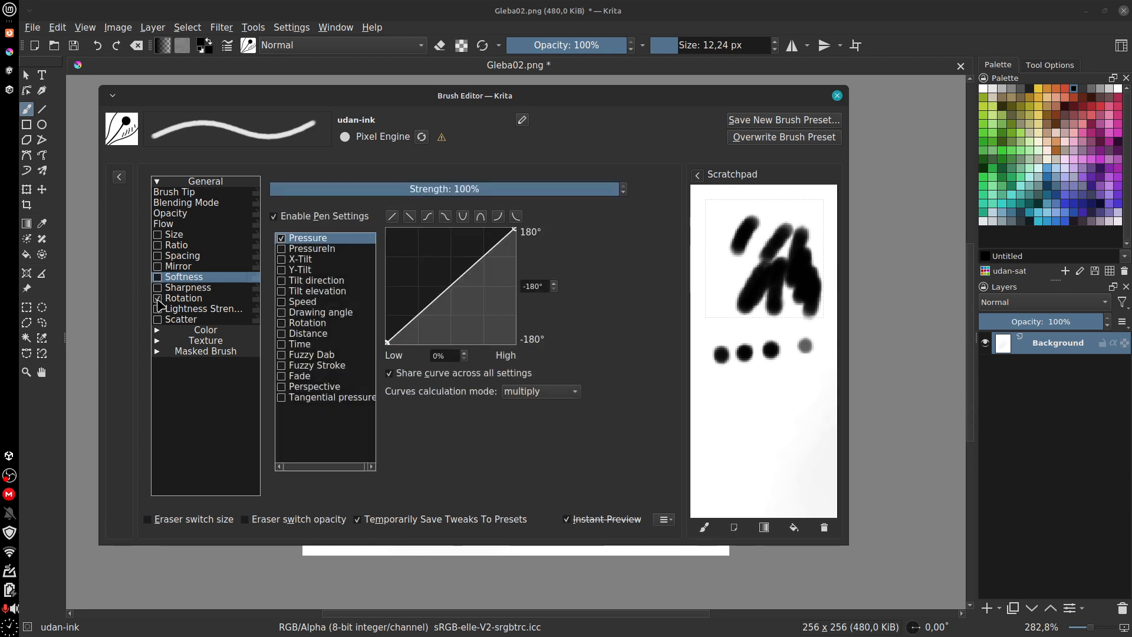
pyautogui.moveTo(753, 420)
pyautogui.mouseDown()
pyautogui.moveTo(789, 406)
pyautogui.moveTo(789, 418)
pyautogui.mouseUp()
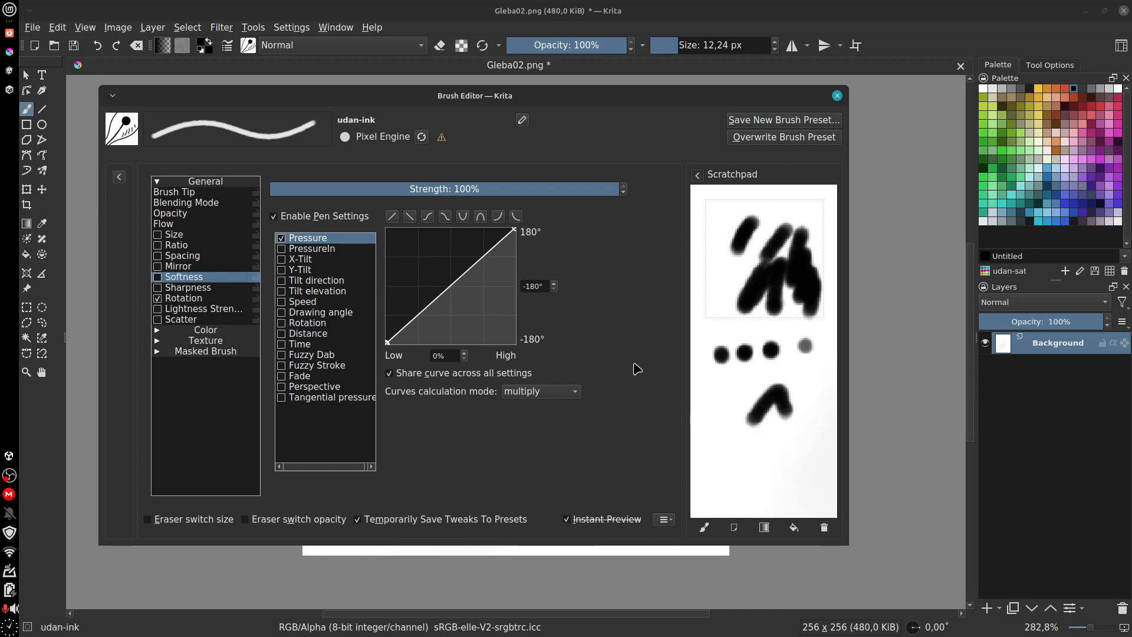
# Step: Set the brush tip to the predefined 11_Pastel and test its rotation with long winding strokes on the scratchpad
pyautogui.click(213, 193)
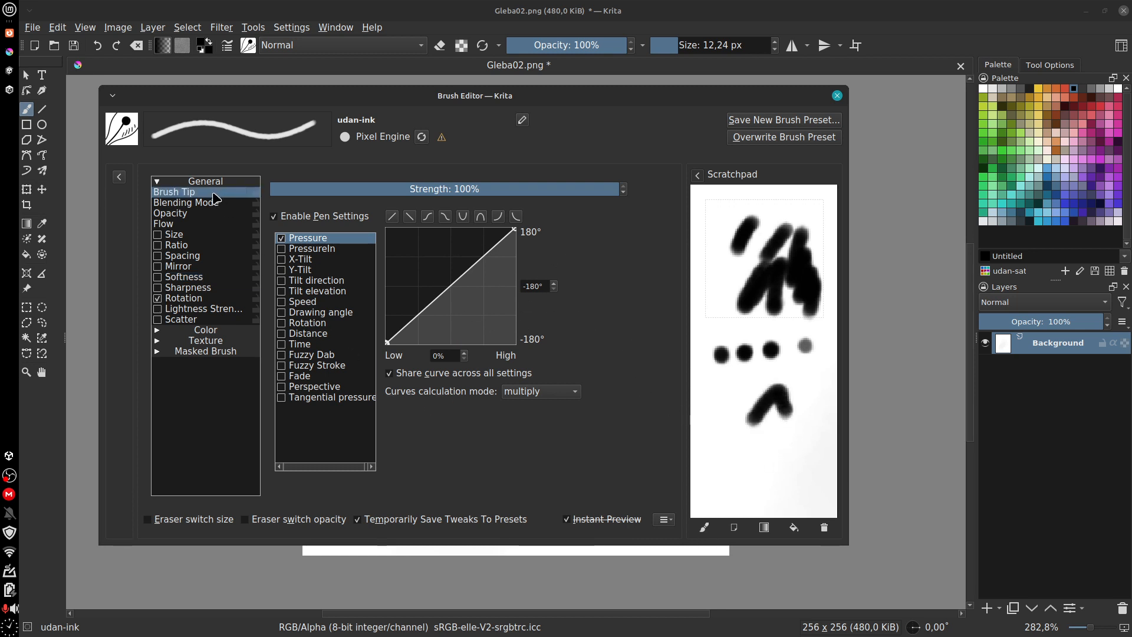
pyautogui.click(288, 235)
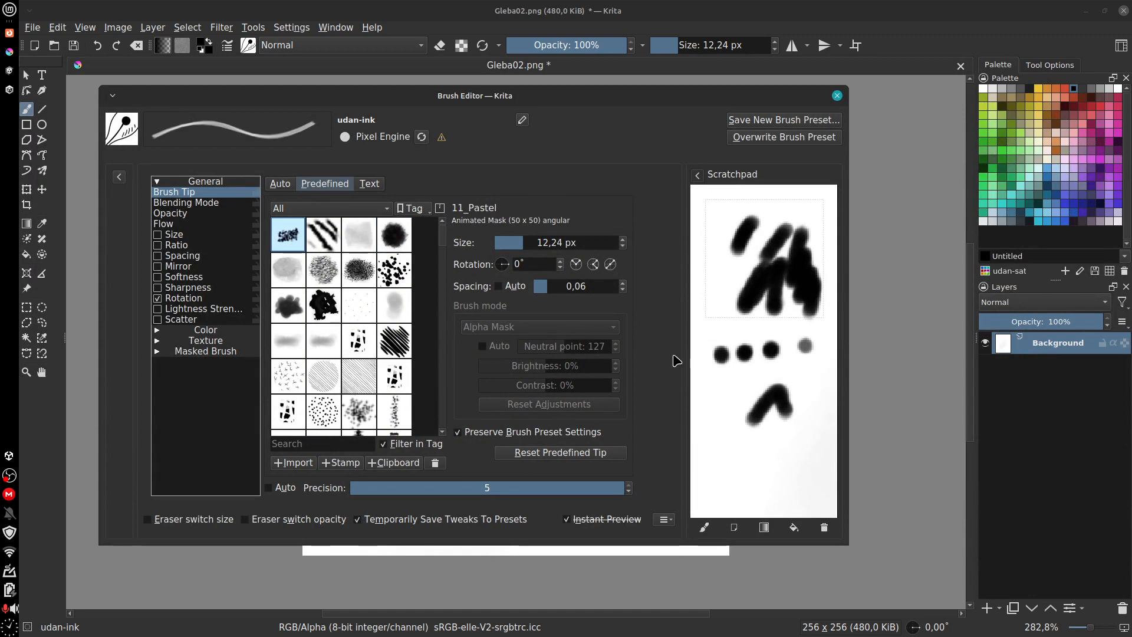
pyautogui.moveTo(725, 418)
pyautogui.mouseDown()
pyautogui.moveTo(747, 380)
pyautogui.moveTo(797, 446)
pyautogui.moveTo(814, 384)
pyautogui.moveTo(754, 507)
pyautogui.moveTo(740, 460)
pyautogui.moveTo(798, 446)
pyautogui.mouseUp()
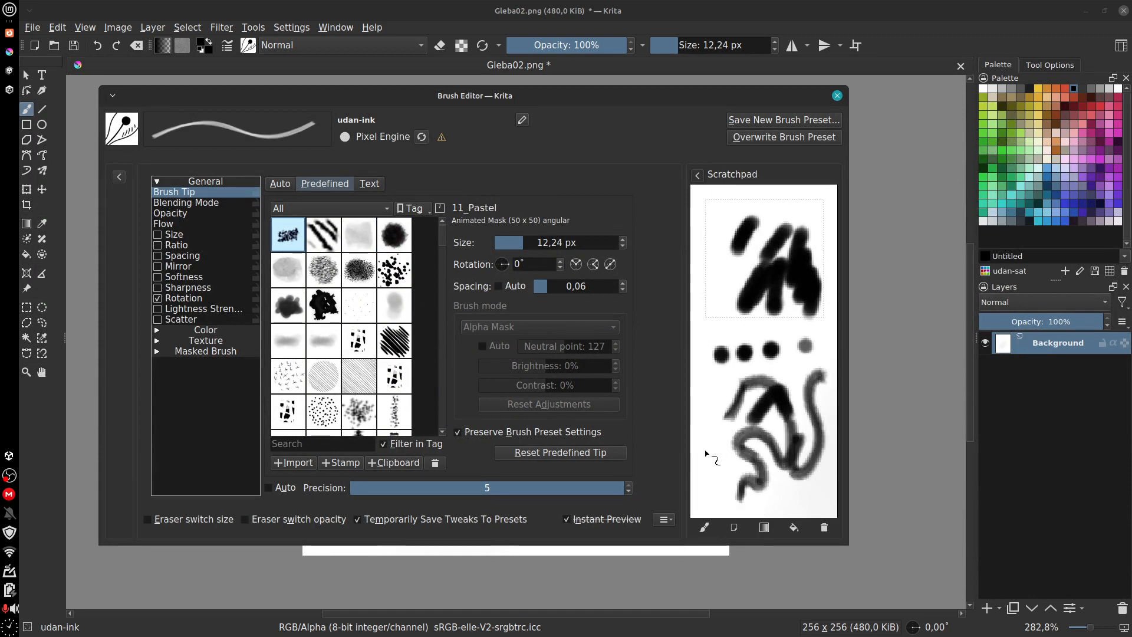
pyautogui.moveTo(706, 453); pyautogui.dragTo(744, 270)
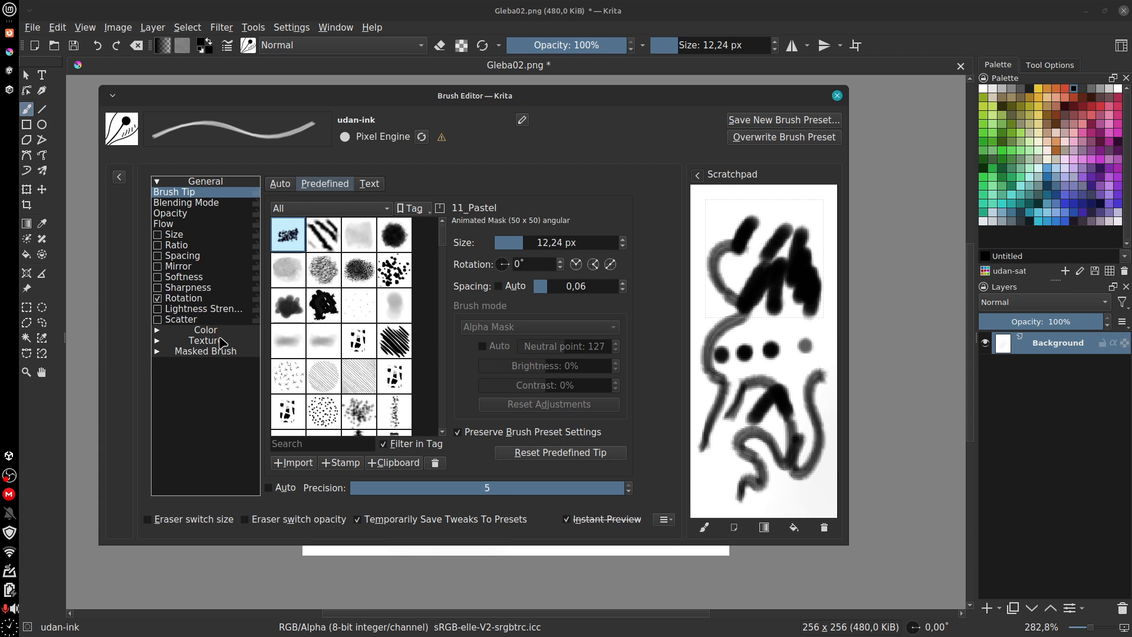
# Step: Replace the Rotation option with Scatter on the Y axis and test it by scribbling a dense patch on a cleared scratchpad
pyautogui.click(169, 308)
pyautogui.click(158, 319)
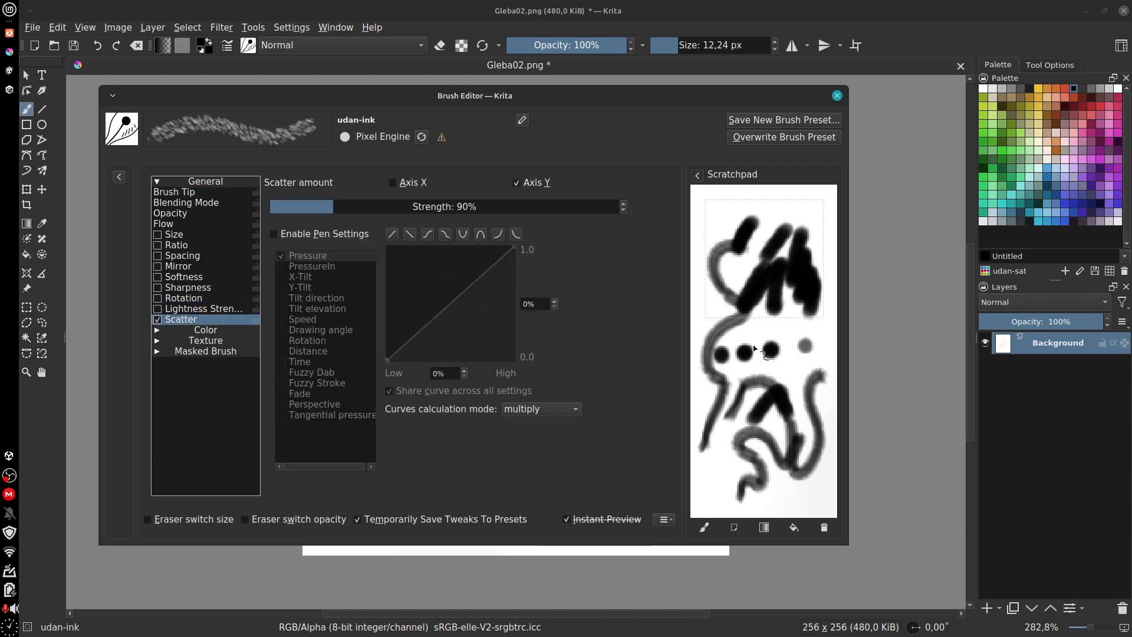
pyautogui.click(734, 528)
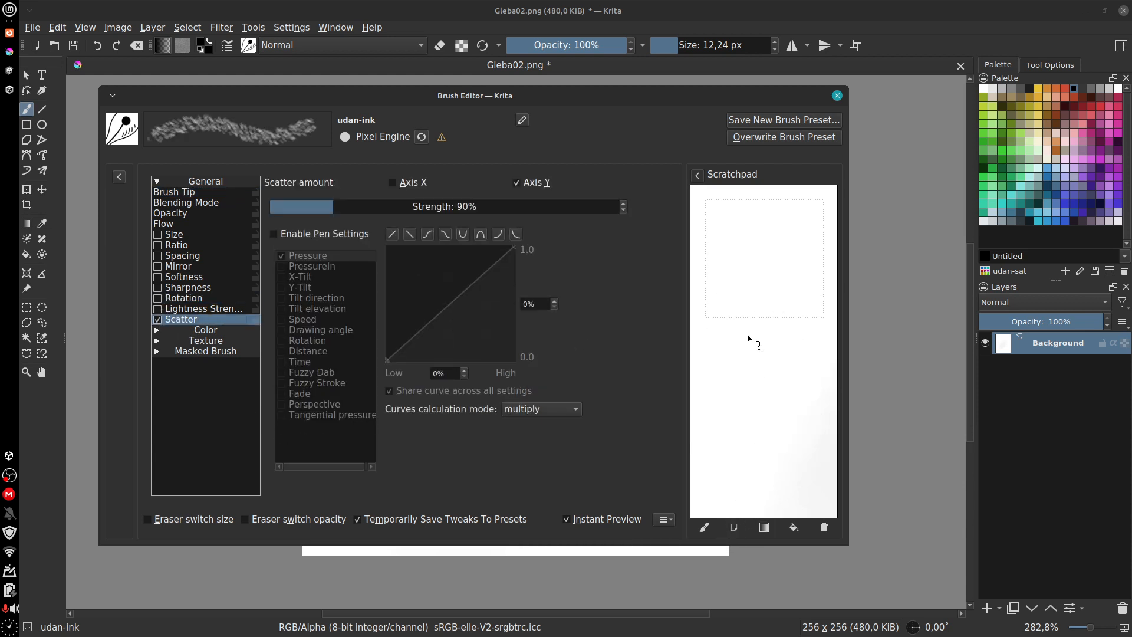
pyautogui.moveTo(754, 234)
pyautogui.mouseDown()
pyautogui.moveTo(752, 348)
pyautogui.moveTo(778, 252)
pyautogui.moveTo(784, 439)
pyautogui.moveTo(731, 351)
pyautogui.moveTo(738, 404)
pyautogui.mouseUp()
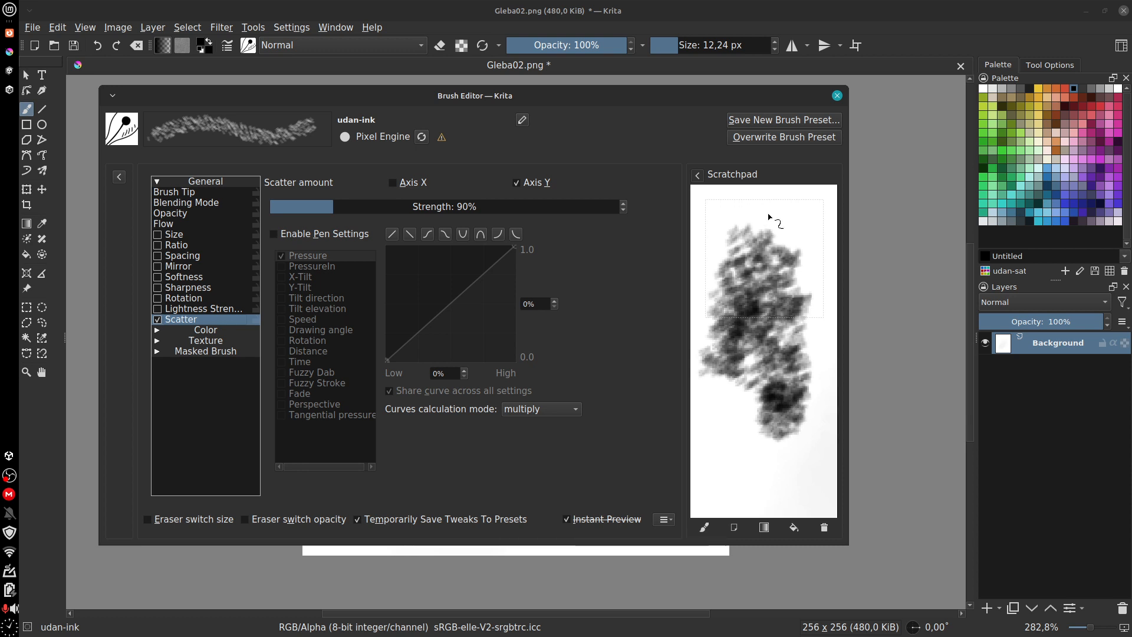
pyautogui.moveTo(769, 218)
pyautogui.mouseDown()
pyautogui.moveTo(731, 359)
pyautogui.moveTo(796, 384)
pyautogui.mouseUp()
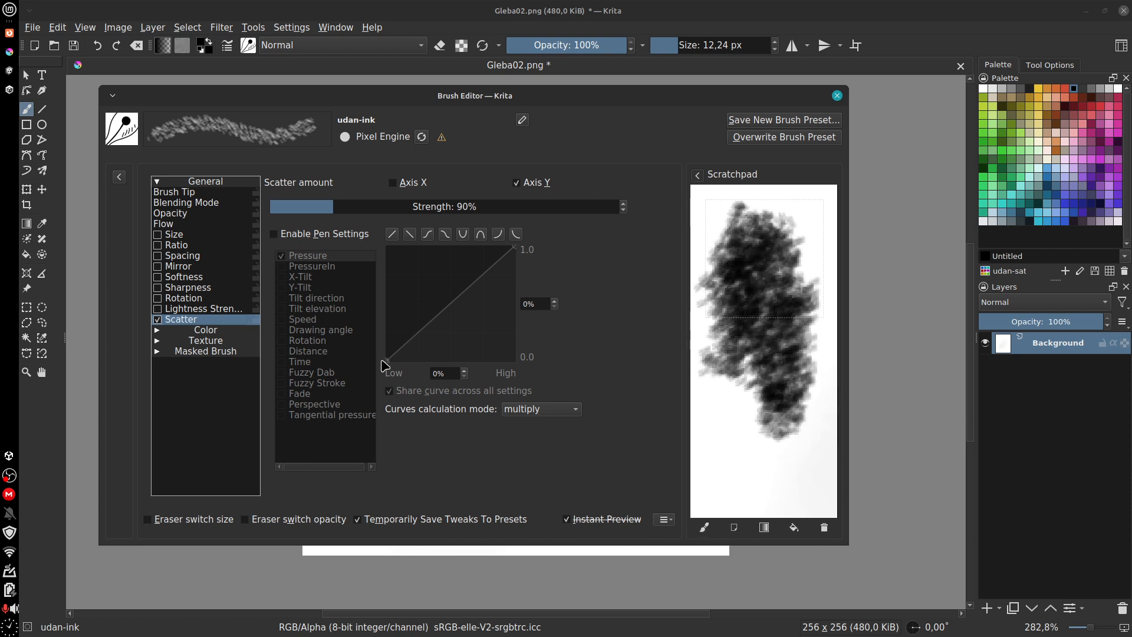
# Step: Disable Scatter and test the plain pastel tip with two zigzag strokes on a cleared scratchpad
pyautogui.click(158, 320)
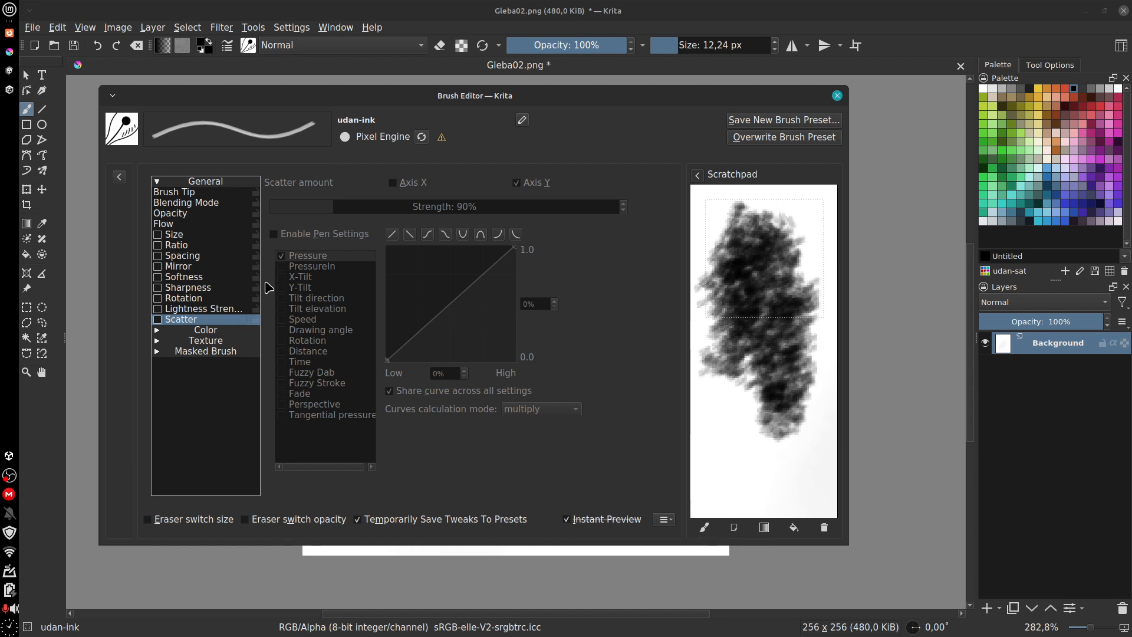
pyautogui.click(733, 530)
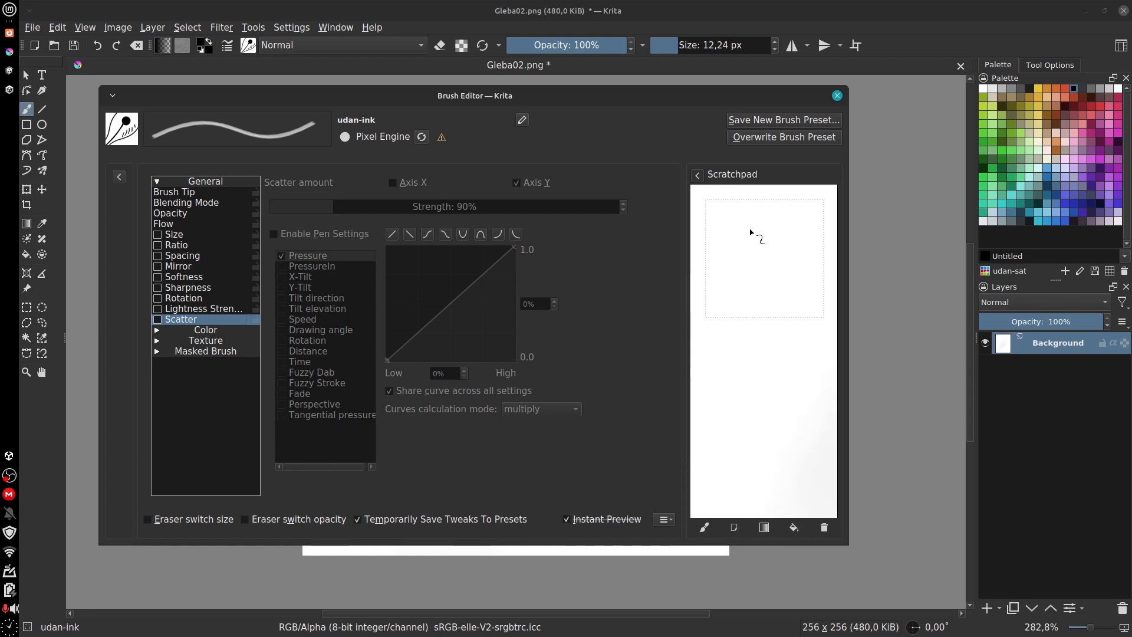
pyautogui.moveTo(752, 227); pyautogui.dragTo(810, 354)
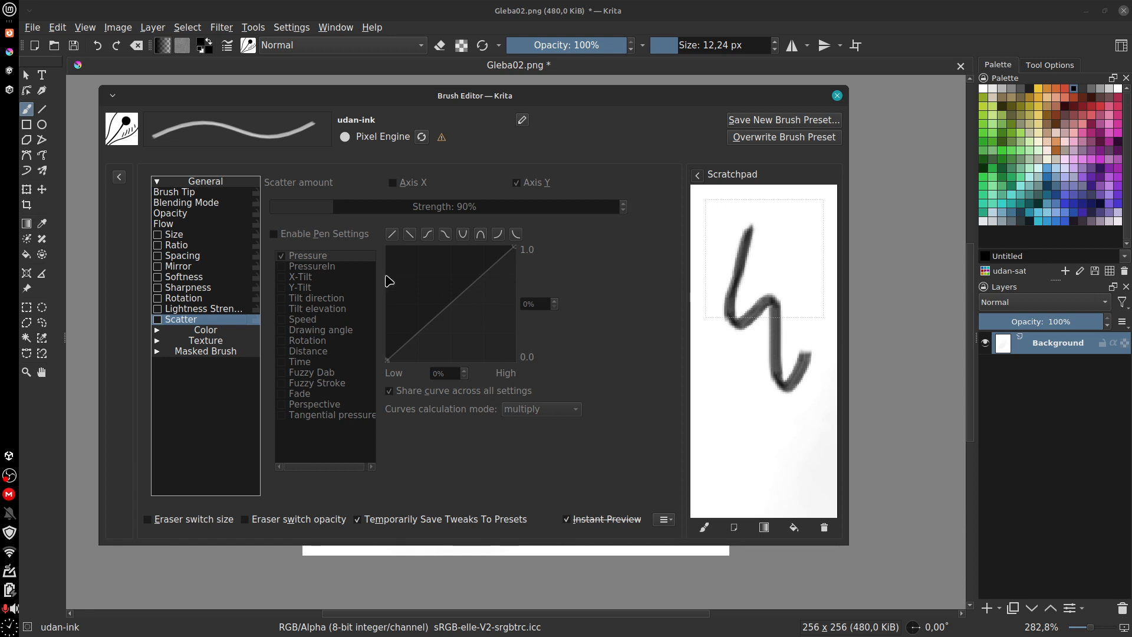
pyautogui.moveTo(782, 238)
pyautogui.mouseDown()
pyautogui.moveTo(791, 308)
pyautogui.moveTo(773, 392)
pyautogui.mouseUp()
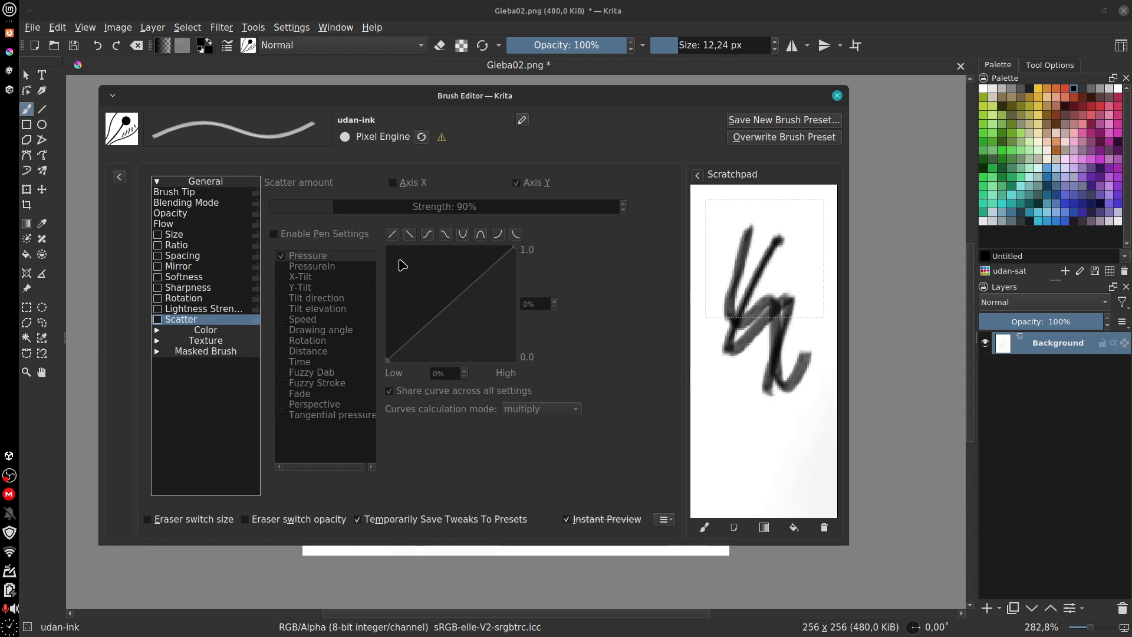
# Step: Enable dynamic Size by pressure and test it with wavy strokes, clearing the scratchpad after the first one
pyautogui.click(172, 234)
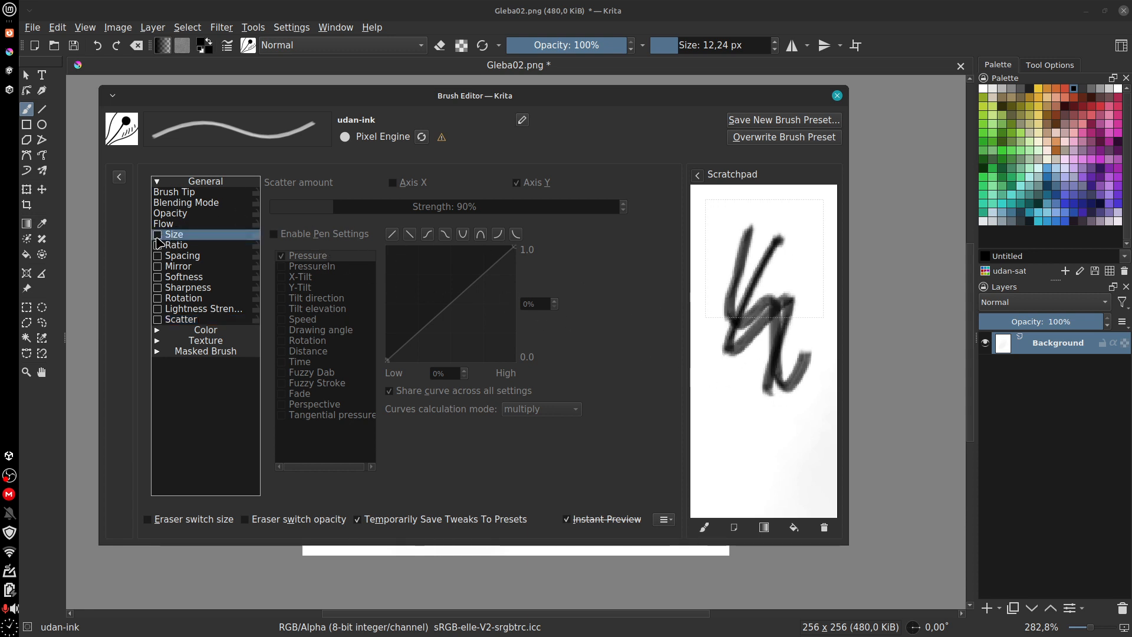
pyautogui.moveTo(730, 224)
pyautogui.mouseDown()
pyautogui.moveTo(725, 295)
pyautogui.moveTo(766, 454)
pyautogui.moveTo(815, 438)
pyautogui.mouseUp()
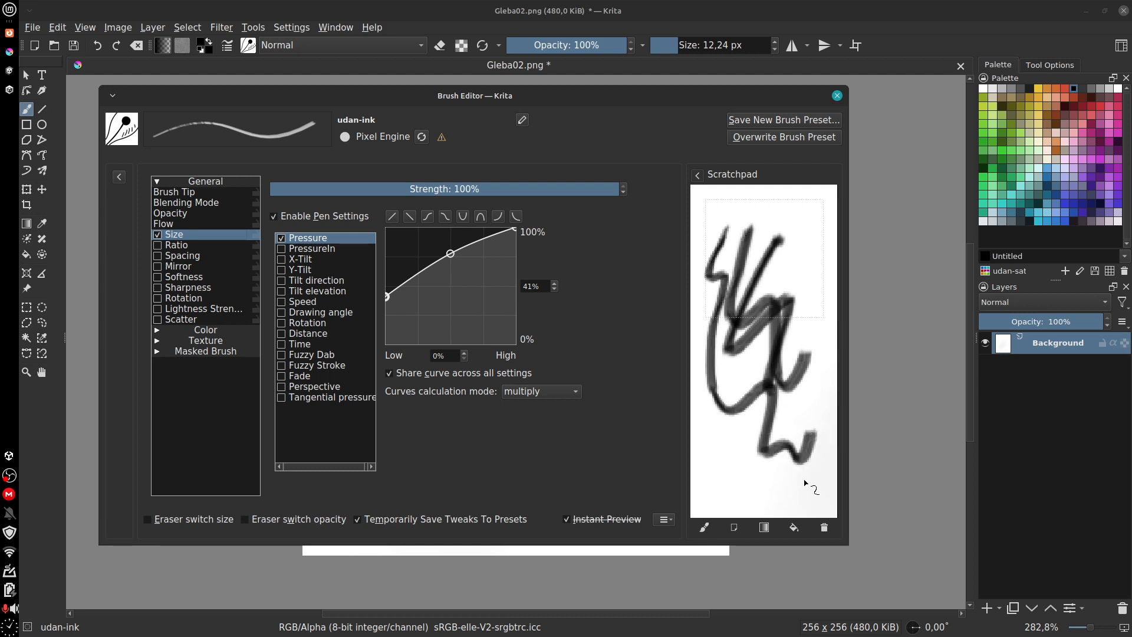
pyautogui.click(735, 527)
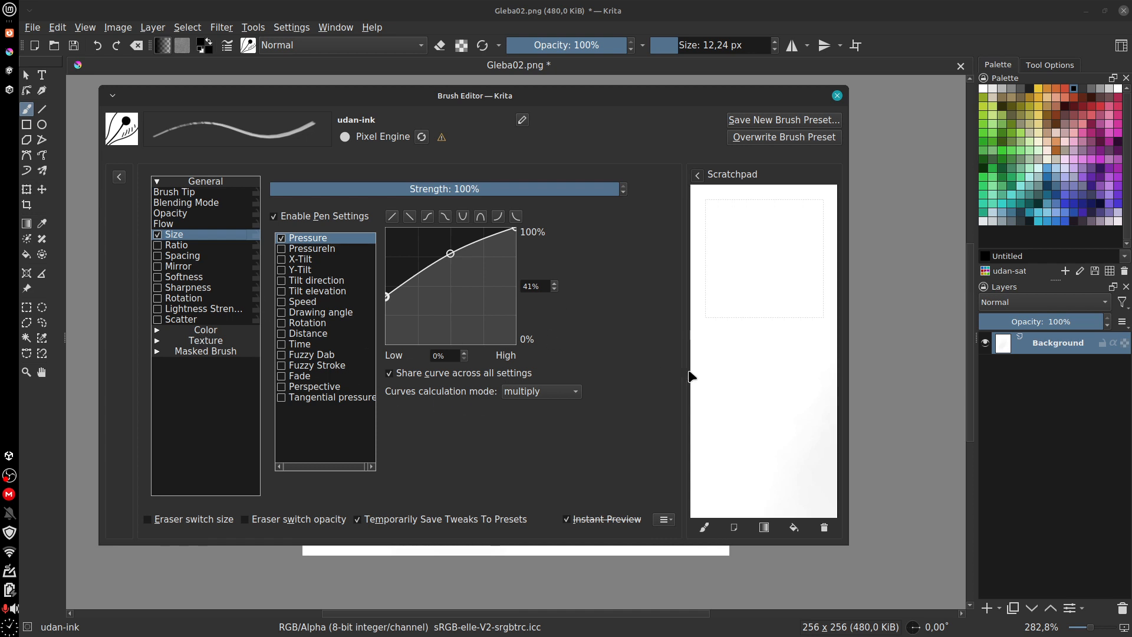
pyautogui.moveTo(745, 258); pyautogui.dragTo(751, 266)
pyautogui.moveTo(757, 220); pyautogui.dragTo(790, 345)
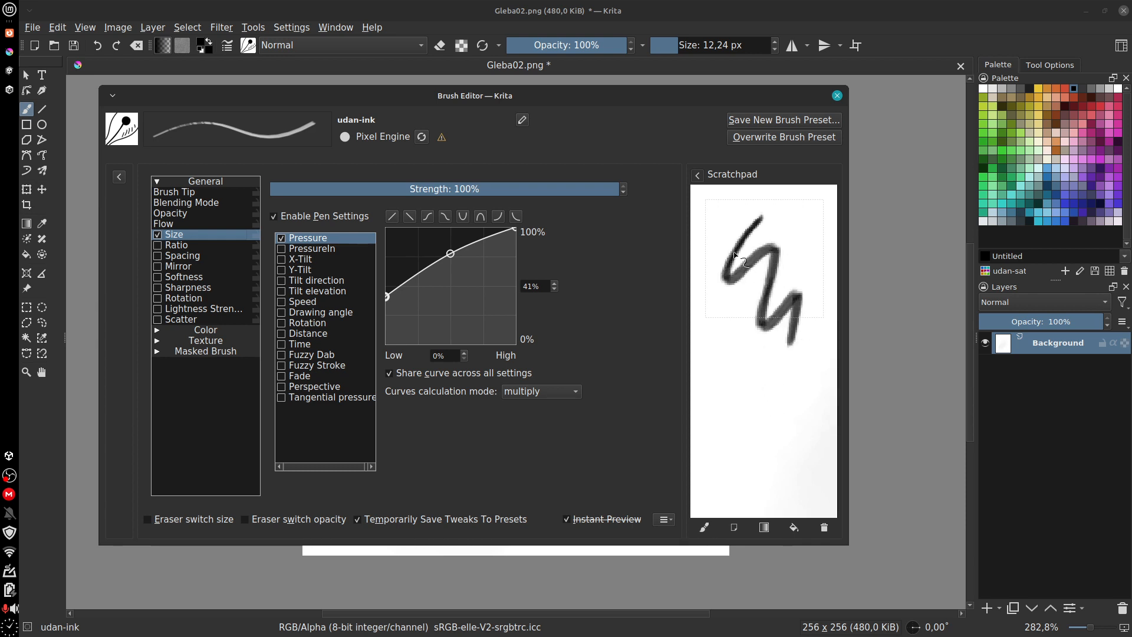
pyautogui.moveTo(746, 236)
pyautogui.mouseDown()
pyautogui.moveTo(721, 295)
pyautogui.moveTo(779, 318)
pyautogui.mouseUp()
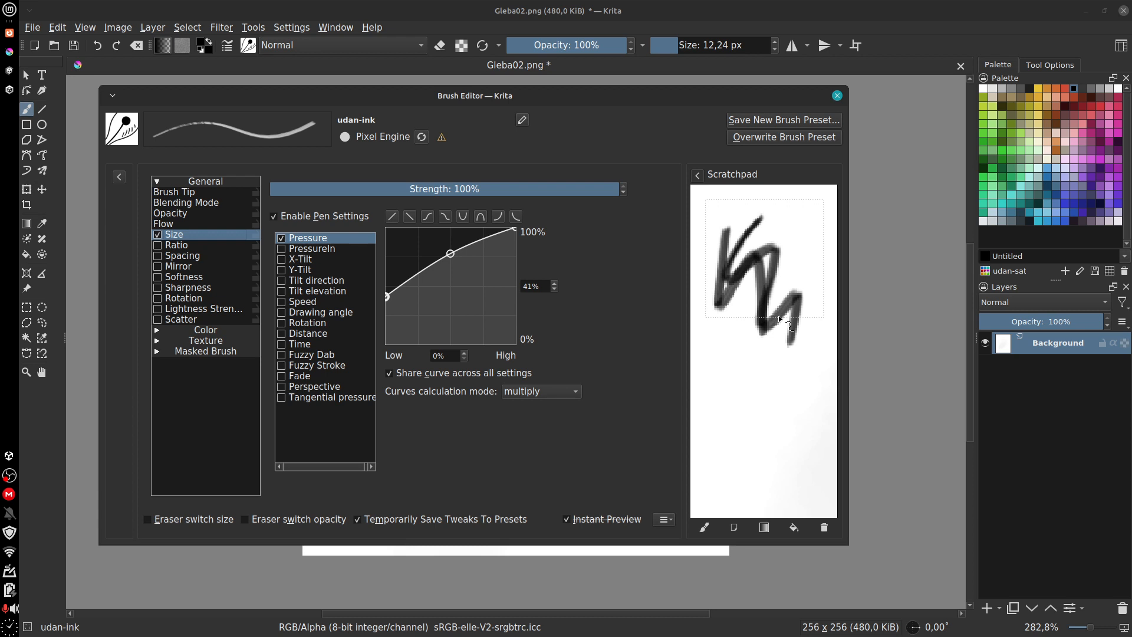
# Step: Clear the scratchpad and draw a straight vertical stroke and an N-shaped stroke beside it
pyautogui.click(735, 527)
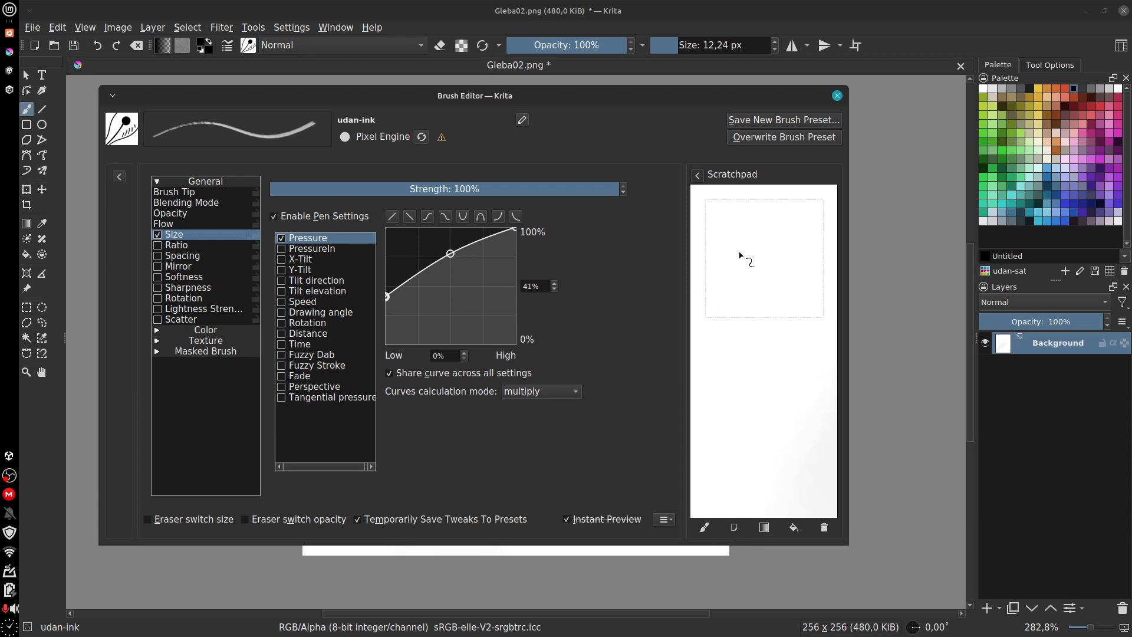
pyautogui.moveTo(727, 226); pyautogui.dragTo(723, 375)
pyautogui.moveTo(756, 220); pyautogui.dragTo(786, 396)
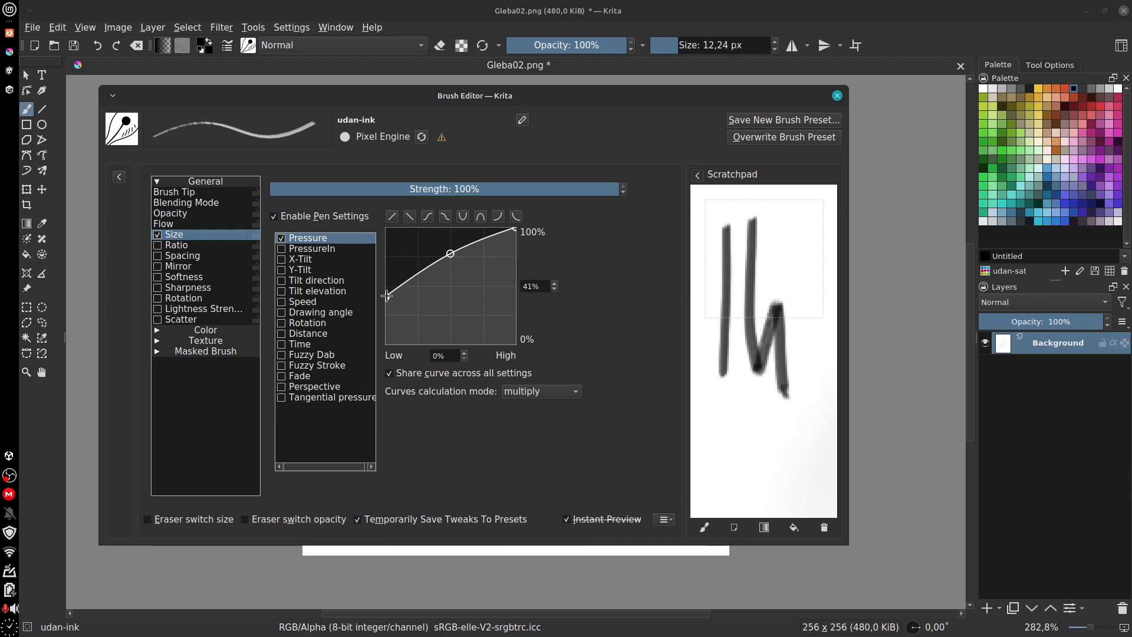
# Step: Stop sharing the curve across settings and bend the size's Pressure curve from 0% at 3% pressure through 35% at 60% pressure
pyautogui.click(389, 374)
pyautogui.moveTo(388, 297); pyautogui.dragTo(389, 343)
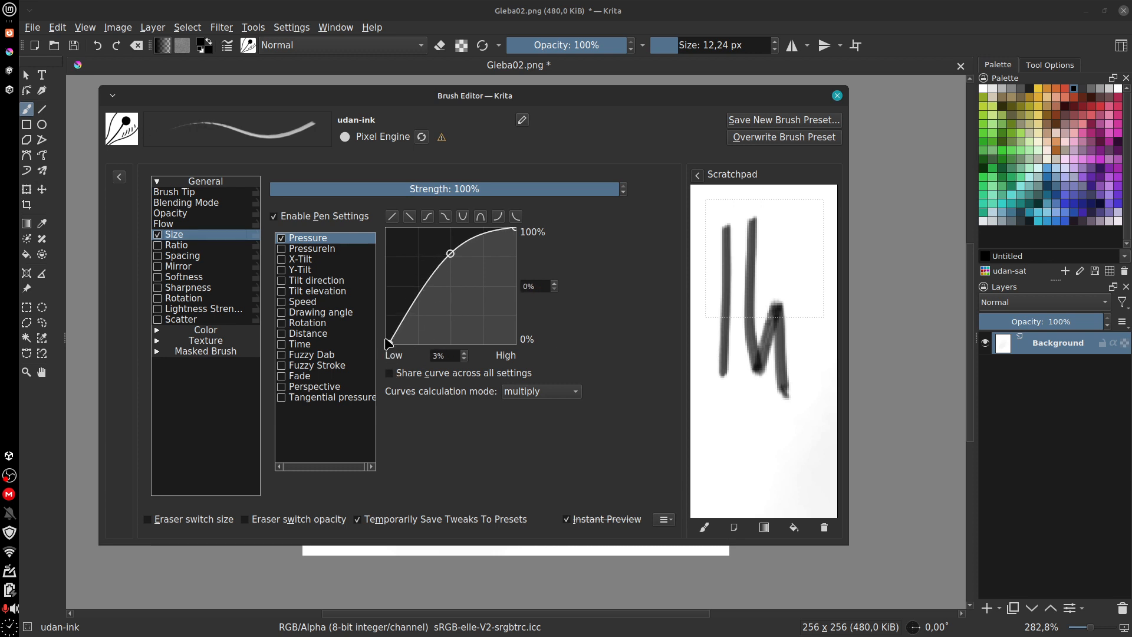
pyautogui.moveTo(450, 254); pyautogui.dragTo(464, 304)
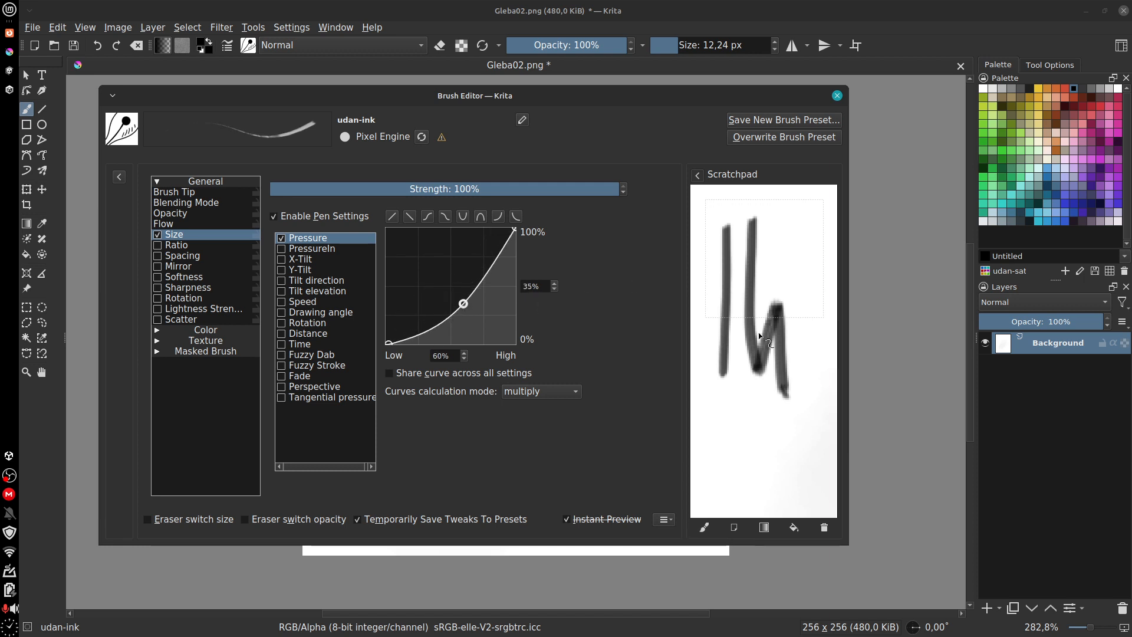
# Step: Test the reshaped size curve with long winding strokes over the existing scratchpad marks
pyautogui.moveTo(800, 221)
pyautogui.mouseDown()
pyautogui.moveTo(805, 309)
pyautogui.moveTo(755, 466)
pyautogui.moveTo(738, 384)
pyautogui.mouseUp()
pyautogui.moveTo(809, 475)
pyautogui.mouseDown()
pyautogui.moveTo(808, 375)
pyautogui.moveTo(779, 232)
pyautogui.mouseUp()
pyautogui.moveTo(832, 306)
pyautogui.mouseDown()
pyautogui.moveTo(794, 493)
pyautogui.moveTo(727, 237)
pyautogui.mouseUp()
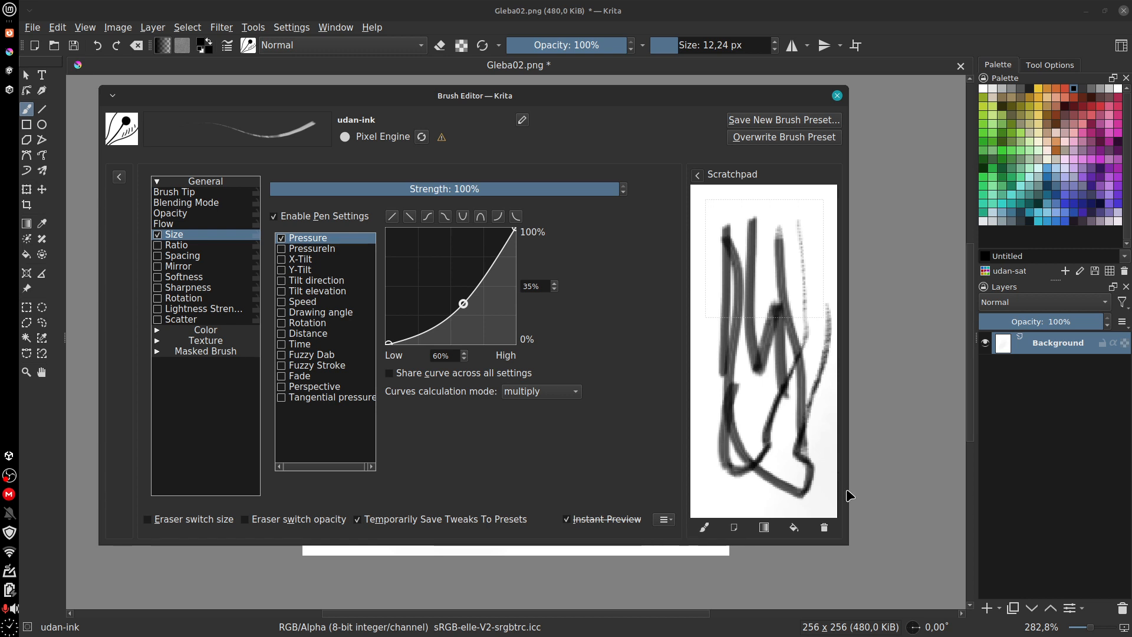
# Step: Paint several more long vertical test strokes across the scratchpad with the reshaped size curve, and clear the scratchpad
pyautogui.moveTo(812, 236); pyautogui.dragTo(806, 430)
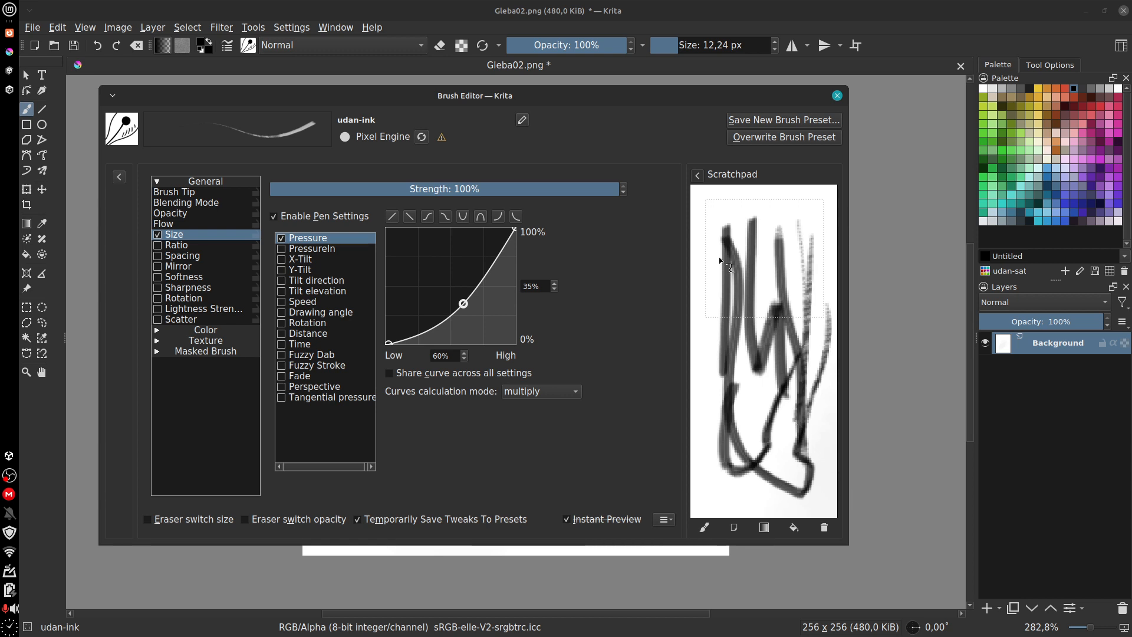
pyautogui.moveTo(694, 227)
pyautogui.mouseDown()
pyautogui.moveTo(712, 431)
pyautogui.moveTo(714, 265)
pyautogui.moveTo(725, 504)
pyautogui.mouseUp()
pyautogui.moveTo(762, 238); pyautogui.dragTo(723, 508)
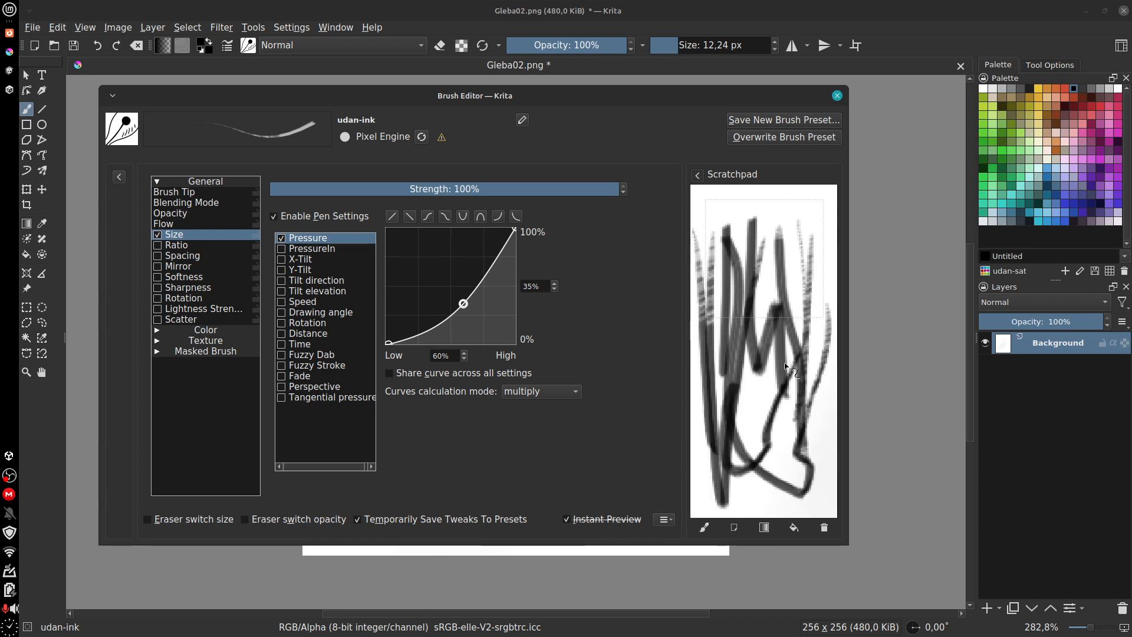
pyautogui.moveTo(809, 243); pyautogui.dragTo(760, 487)
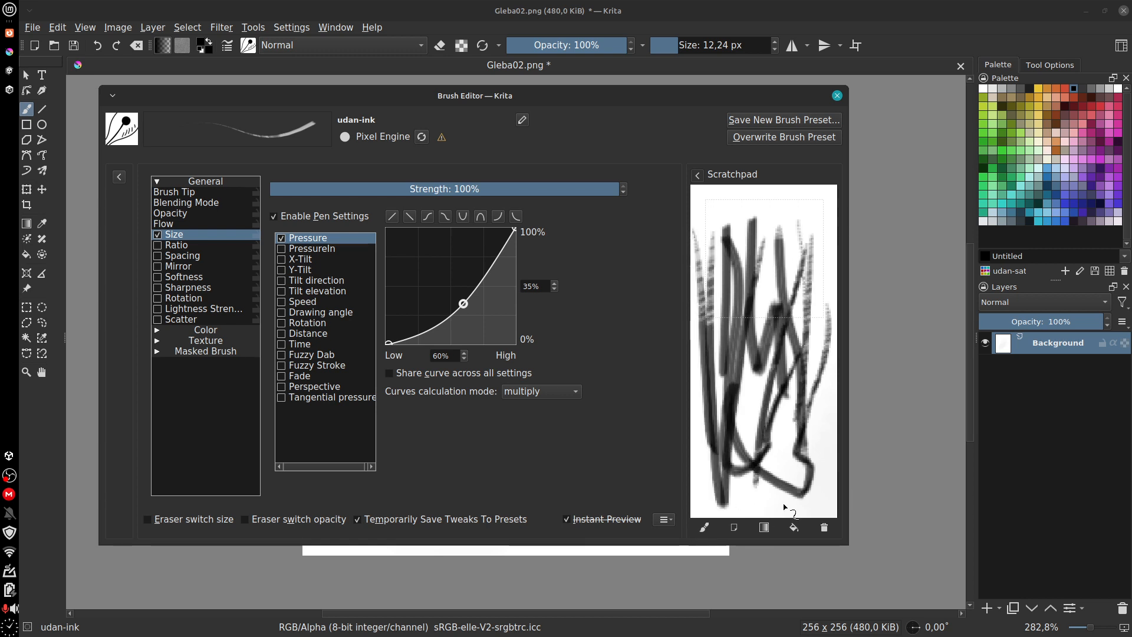
pyautogui.click(734, 528)
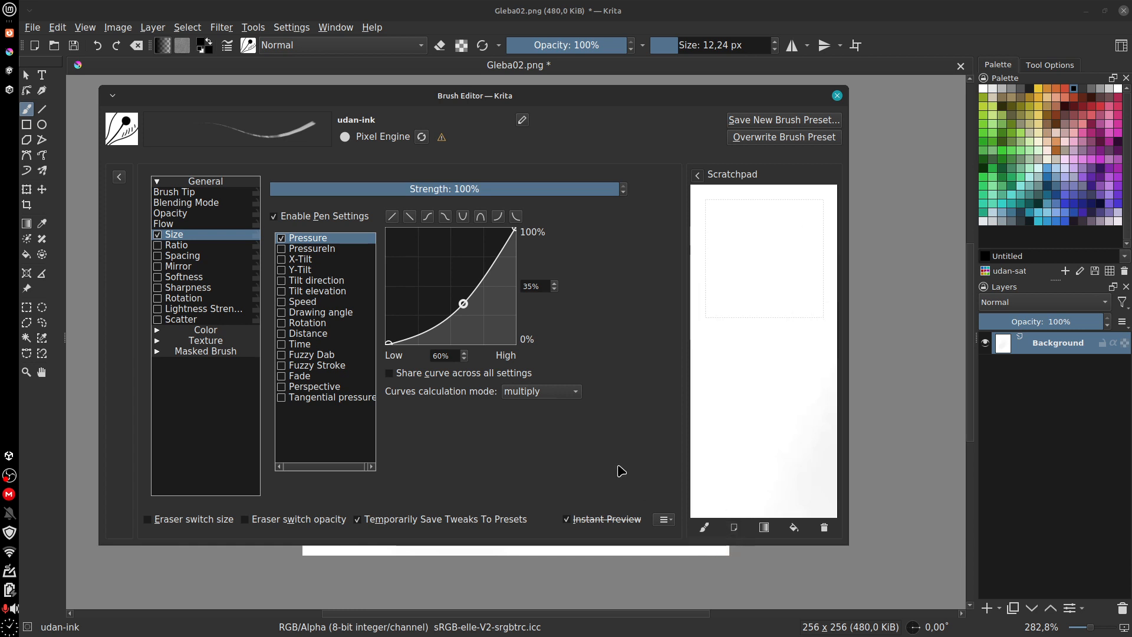
# Step: Enable pressure-driven Opacity with a curve from 69% at low pressure to 97% at high pressure, and test it with a winding stroke
pyautogui.click(215, 214)
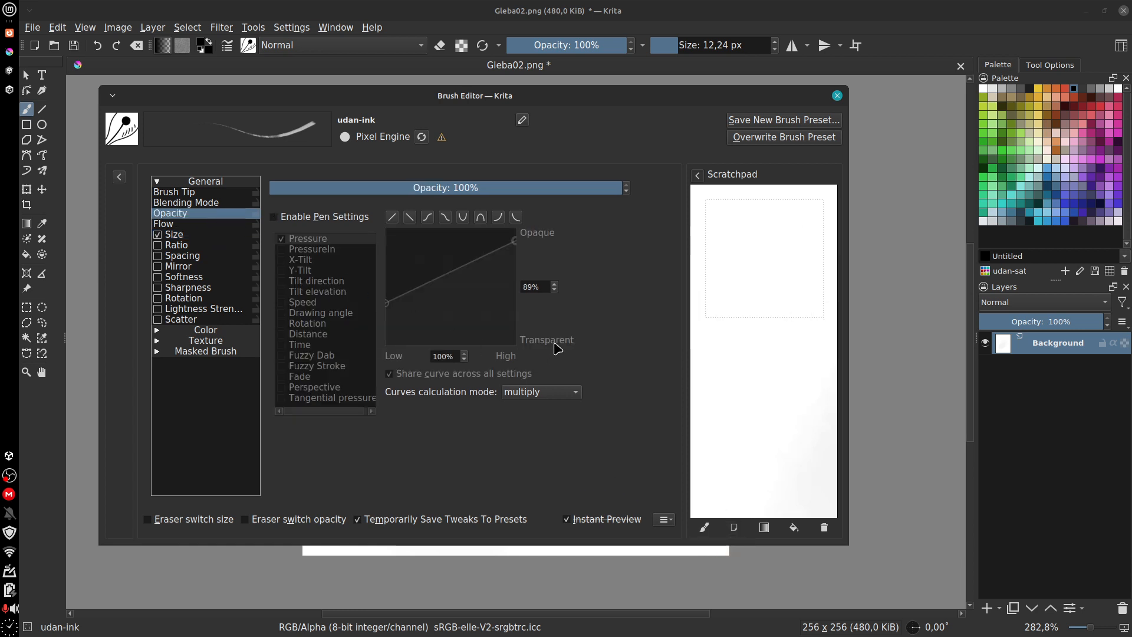
pyautogui.click(274, 217)
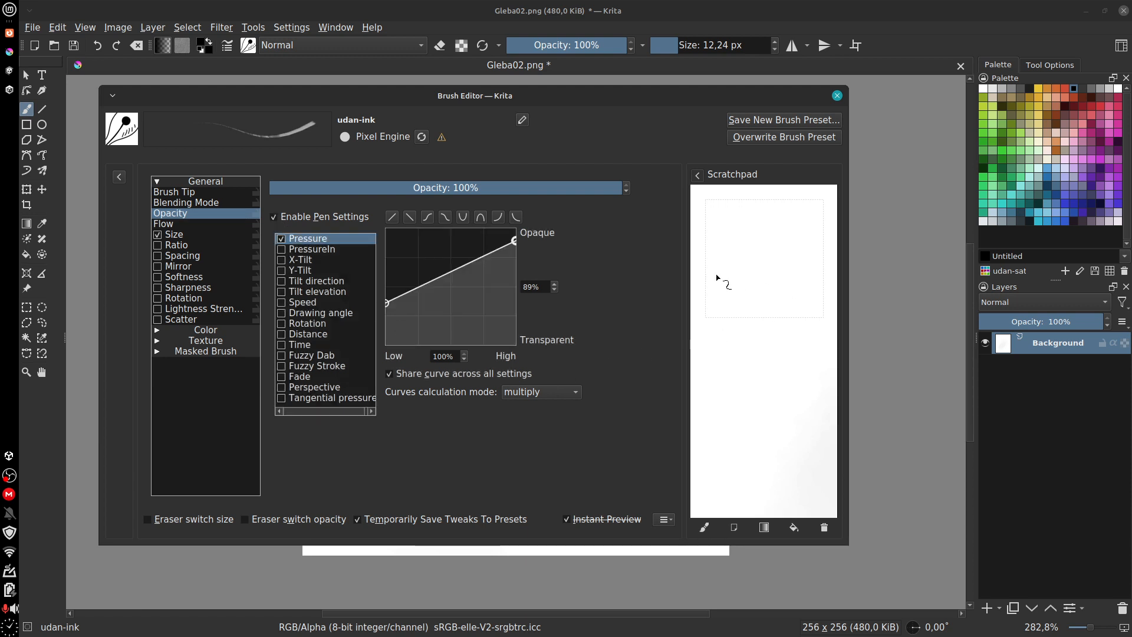
pyautogui.moveTo(387, 304); pyautogui.dragTo(385, 280)
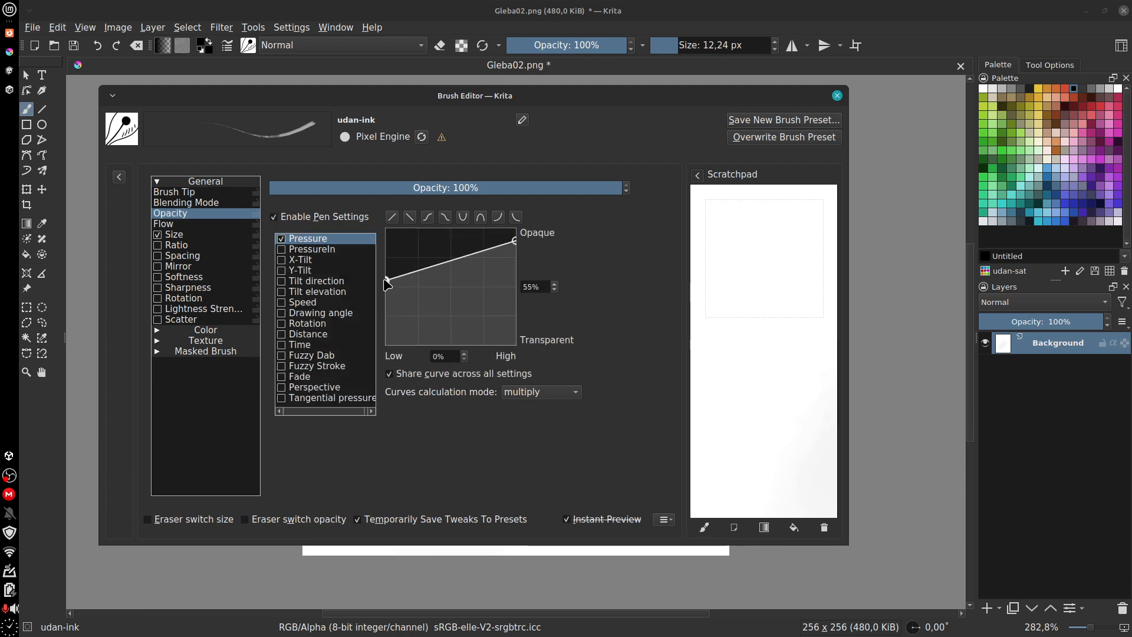
pyautogui.moveTo(514, 241); pyautogui.dragTo(514, 232)
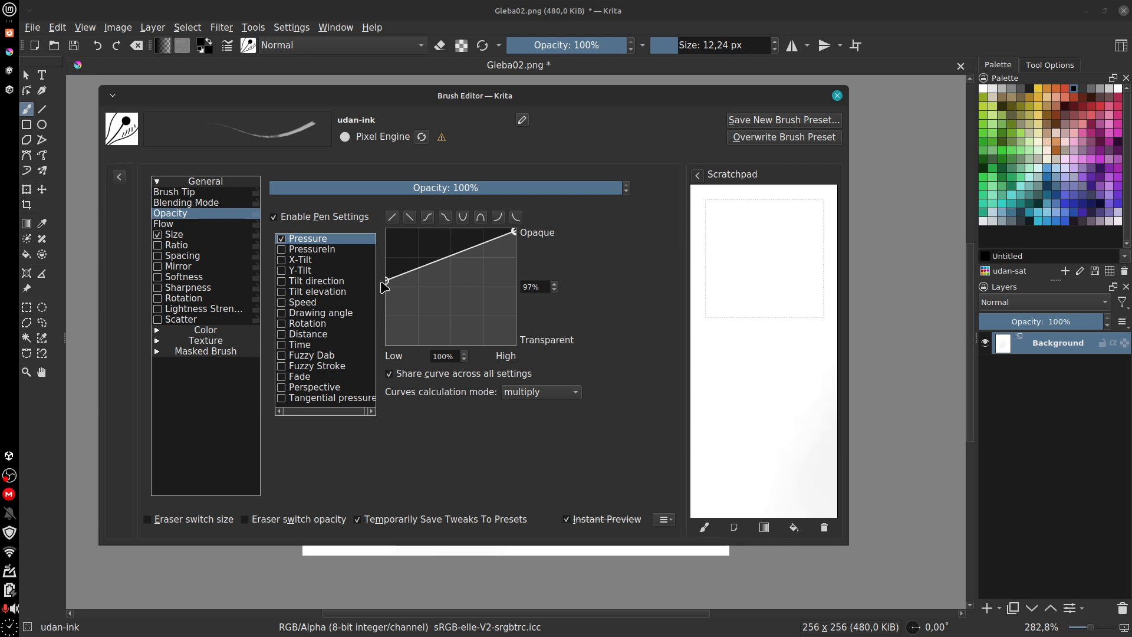
pyautogui.moveTo(388, 286); pyautogui.dragTo(387, 264)
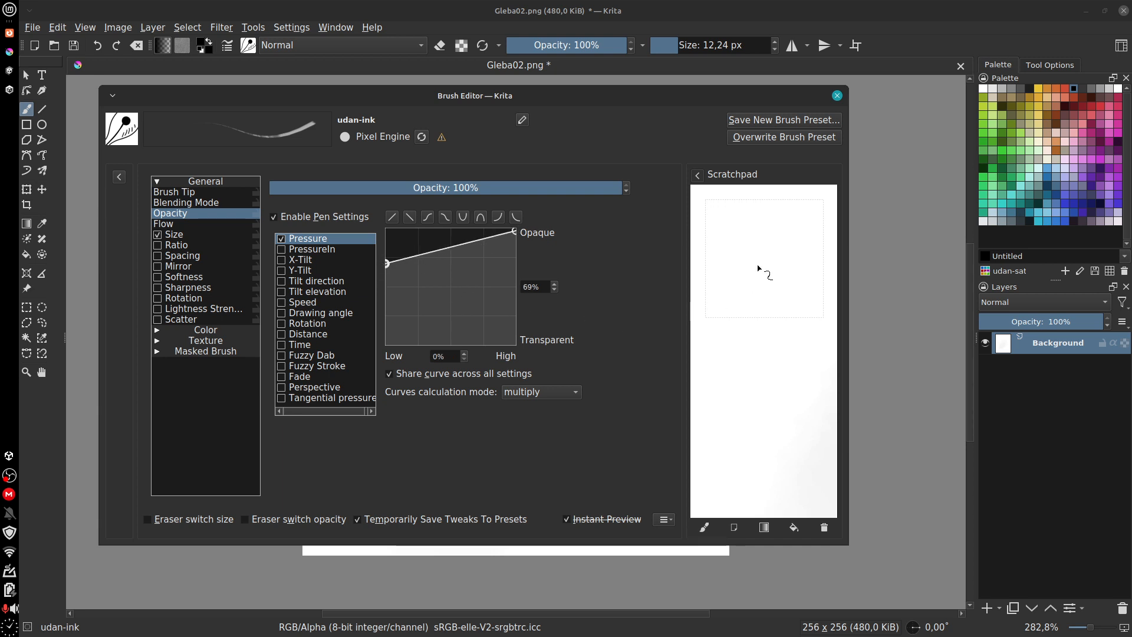
pyautogui.moveTo(747, 230)
pyautogui.mouseDown()
pyautogui.moveTo(734, 313)
pyautogui.moveTo(777, 446)
pyautogui.moveTo(780, 389)
pyautogui.mouseUp()
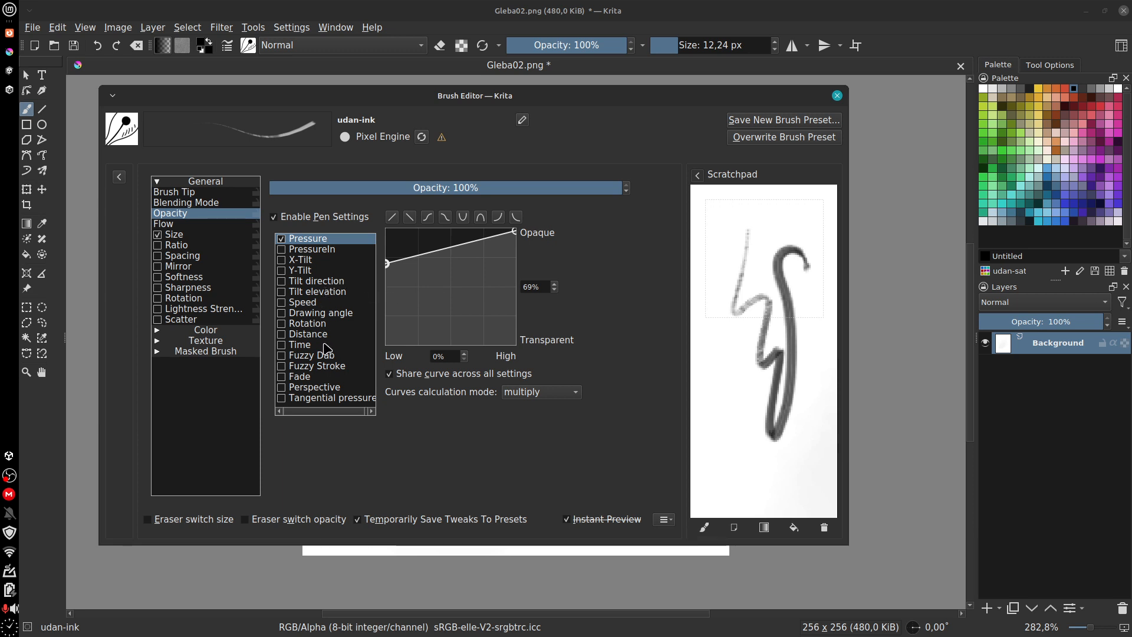
# Step: Add Speed as an opacity sensor and test it with curved and hatched strokes, clearing the scratchpad after each test
pyautogui.click(282, 303)
pyautogui.moveTo(735, 367); pyautogui.dragTo(794, 483)
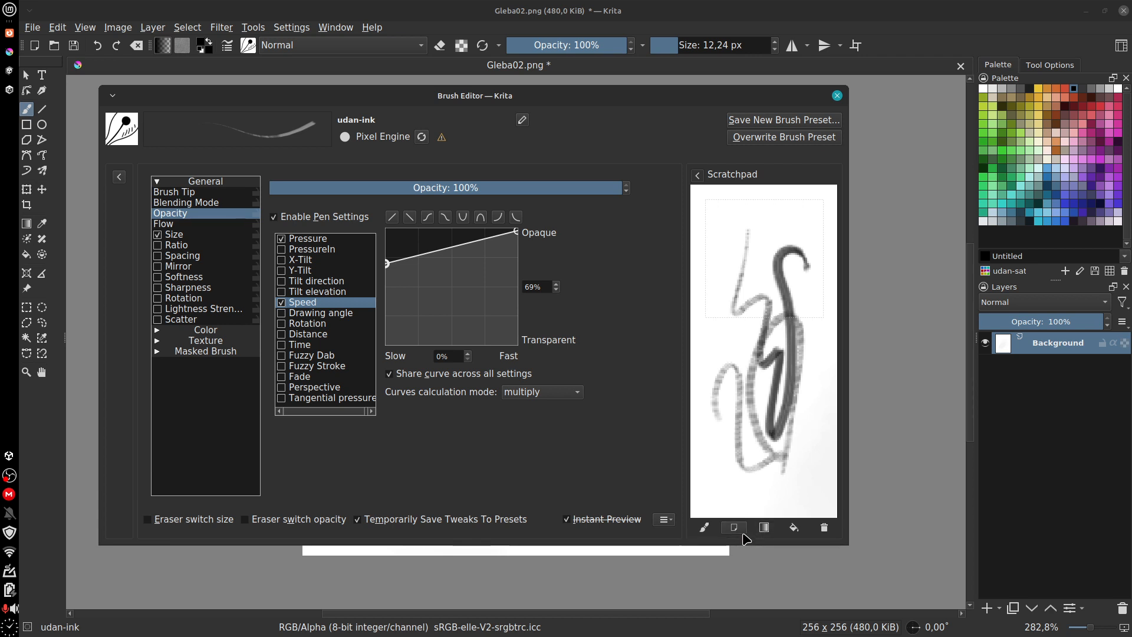
pyautogui.click(734, 528)
pyautogui.moveTo(750, 249)
pyautogui.mouseDown()
pyautogui.moveTo(802, 295)
pyautogui.moveTo(737, 354)
pyautogui.moveTo(734, 297)
pyautogui.moveTo(744, 356)
pyautogui.moveTo(793, 377)
pyautogui.mouseUp()
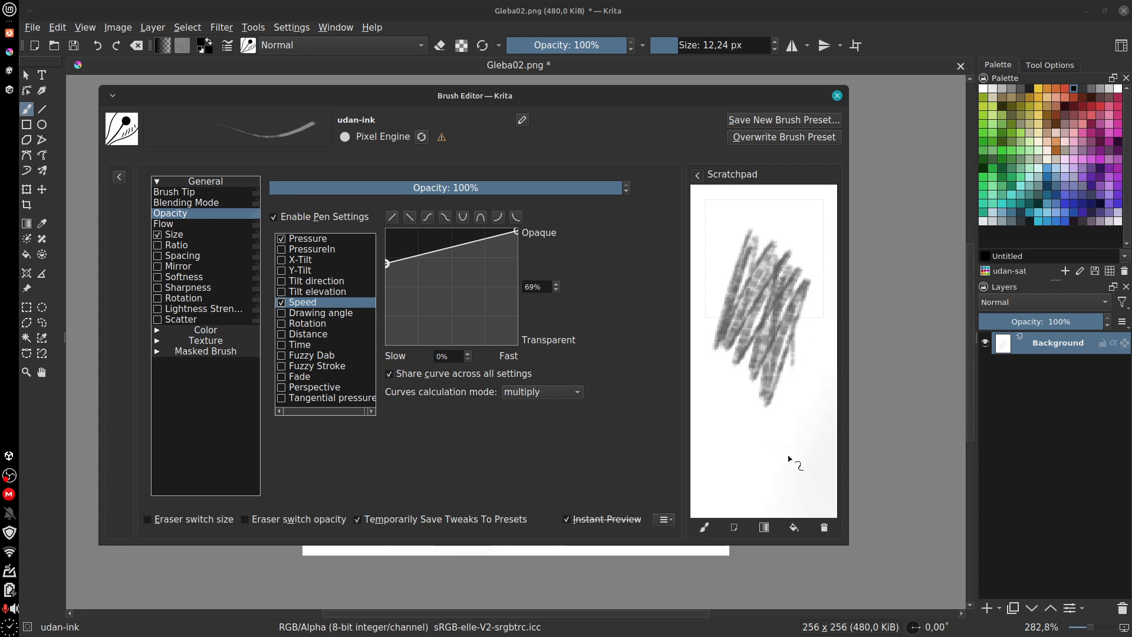
pyautogui.click(734, 527)
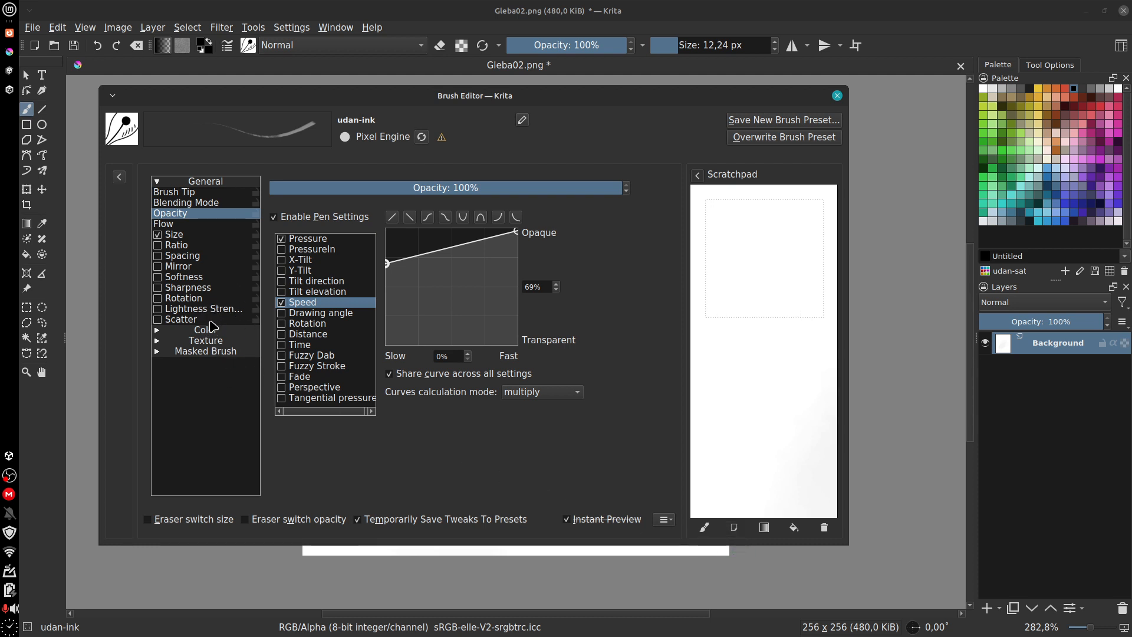
# Step: Enable Scatter with pen pressure control, test it with dense shading on the scratchpad, and clear the scratchpad
pyautogui.click(182, 321)
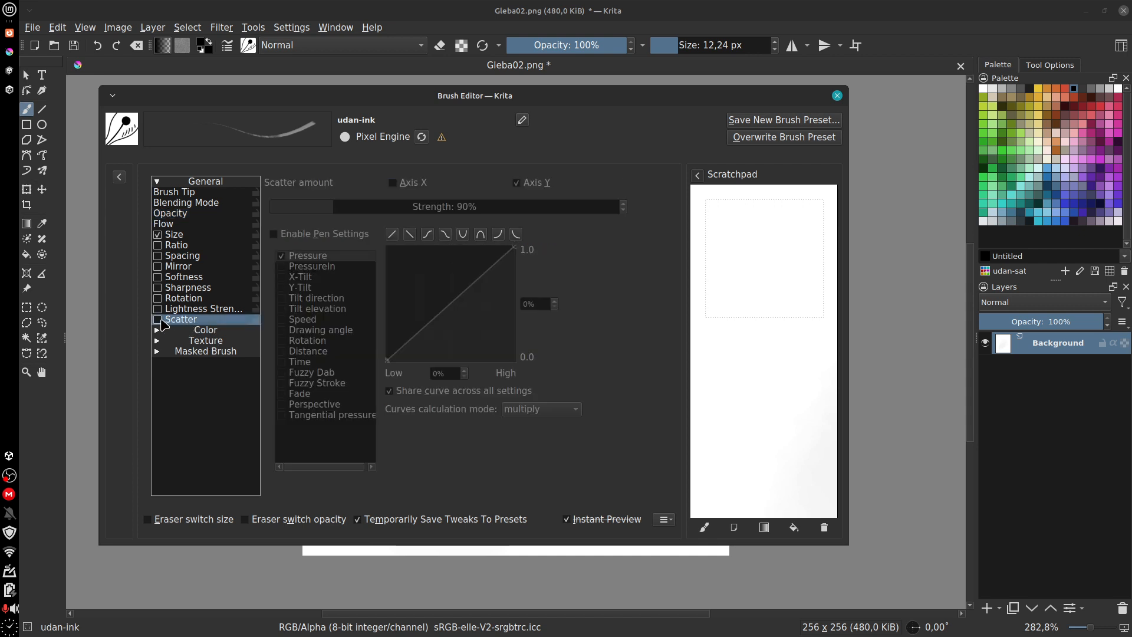
pyautogui.click(160, 320)
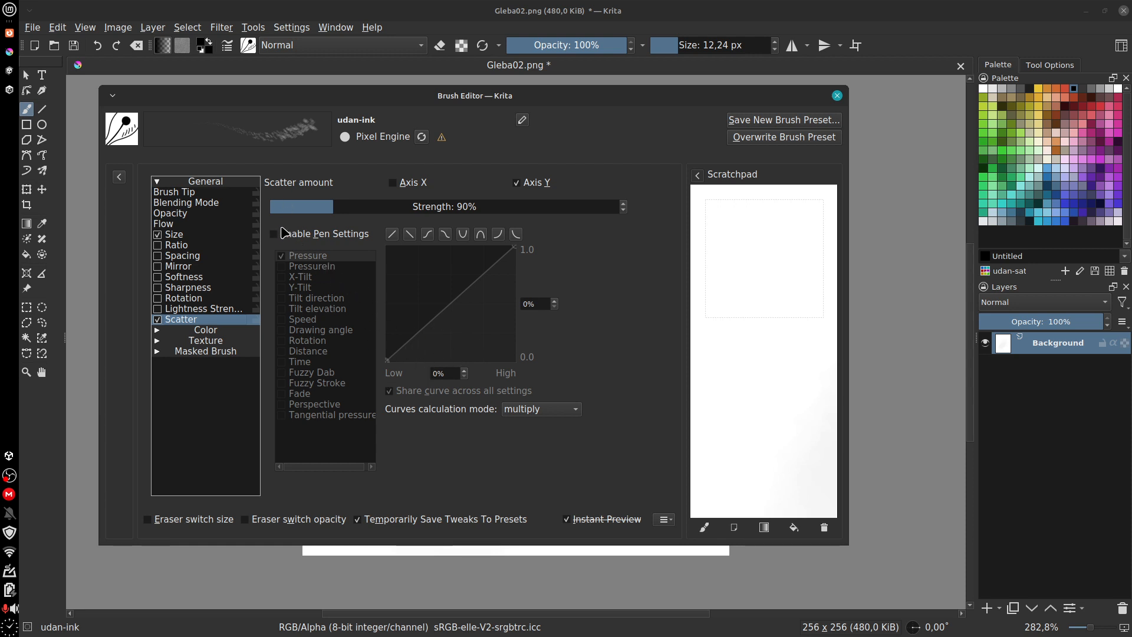
pyautogui.click(285, 232)
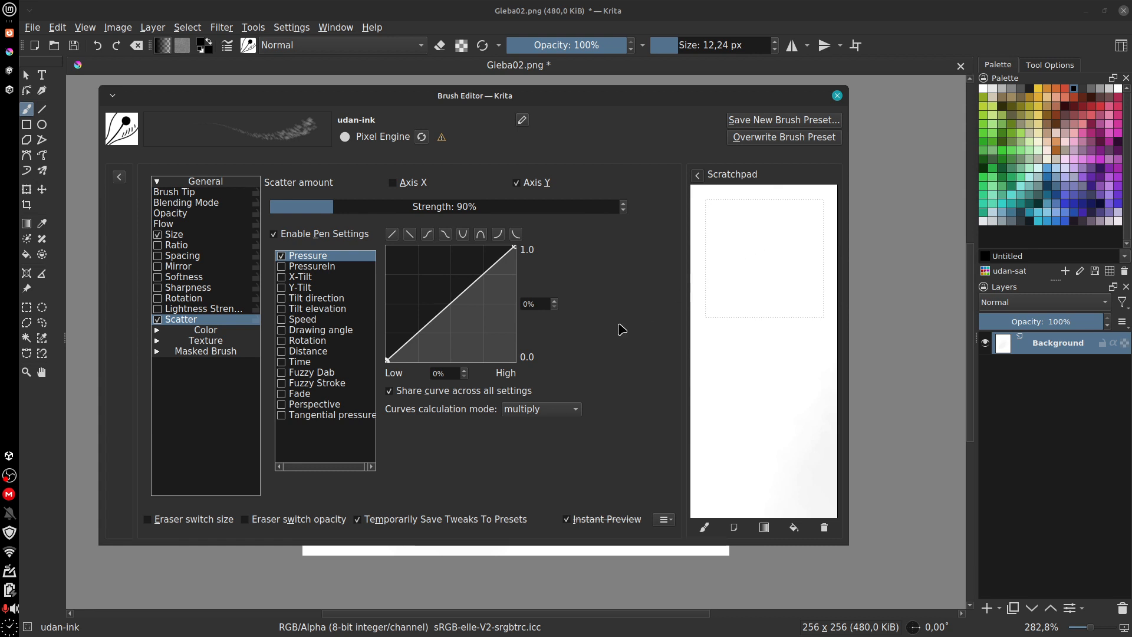
pyautogui.moveTo(780, 253)
pyautogui.mouseDown()
pyautogui.moveTo(757, 286)
pyautogui.moveTo(749, 402)
pyautogui.moveTo(782, 242)
pyautogui.moveTo(805, 439)
pyautogui.moveTo(767, 392)
pyautogui.mouseUp()
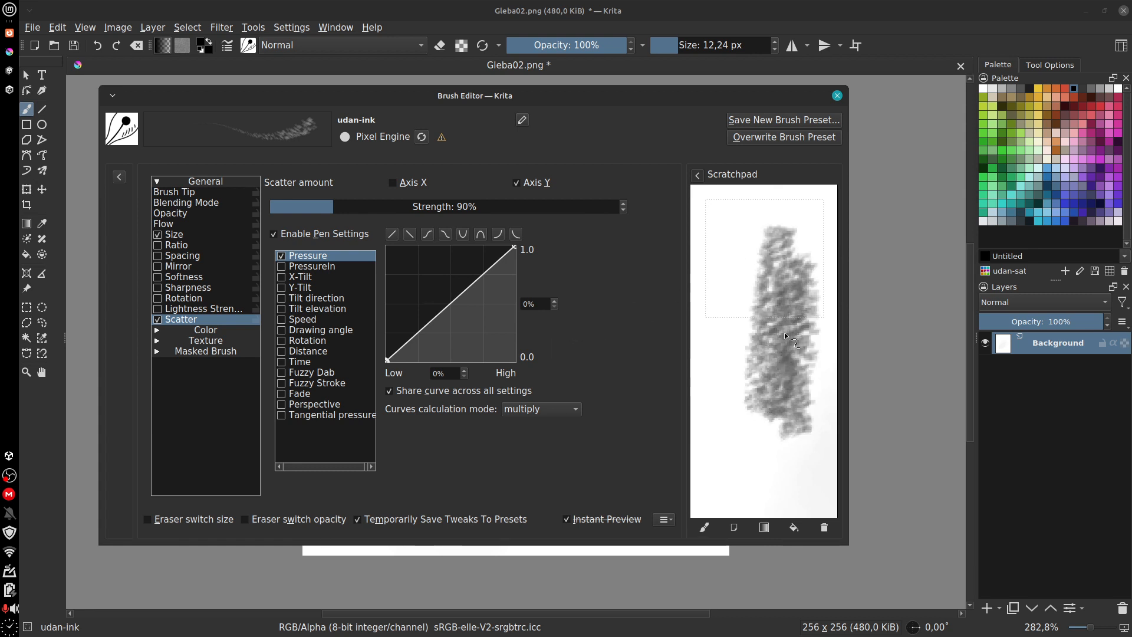
pyautogui.moveTo(785, 335)
pyautogui.mouseDown()
pyautogui.moveTo(732, 331)
pyautogui.moveTo(748, 220)
pyautogui.moveTo(755, 413)
pyautogui.moveTo(776, 401)
pyautogui.mouseUp()
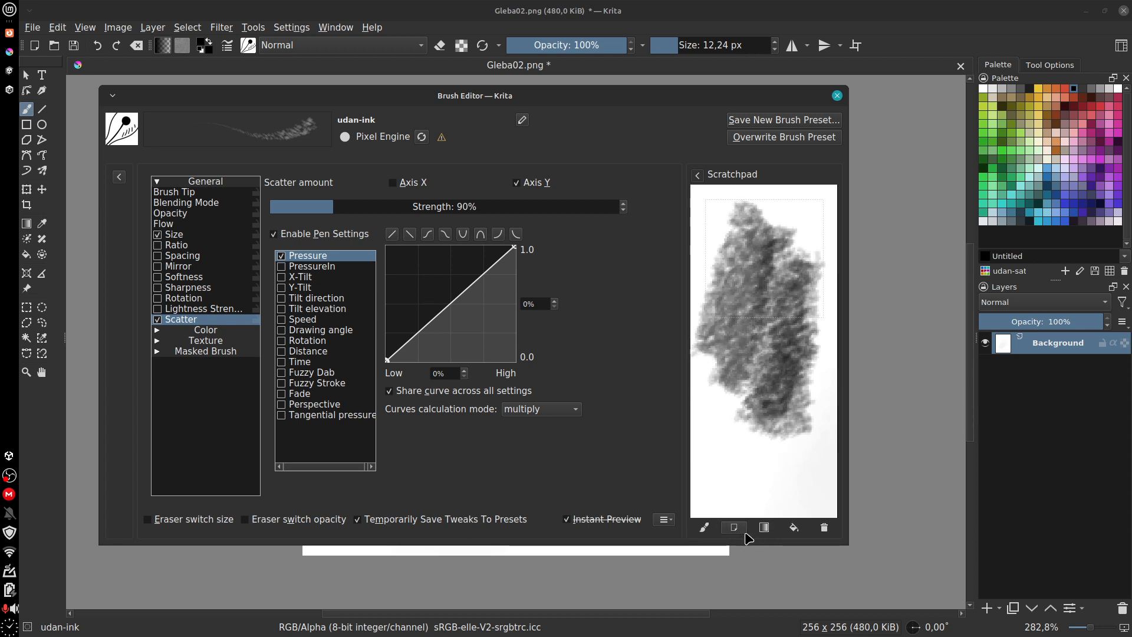
pyautogui.click(734, 526)
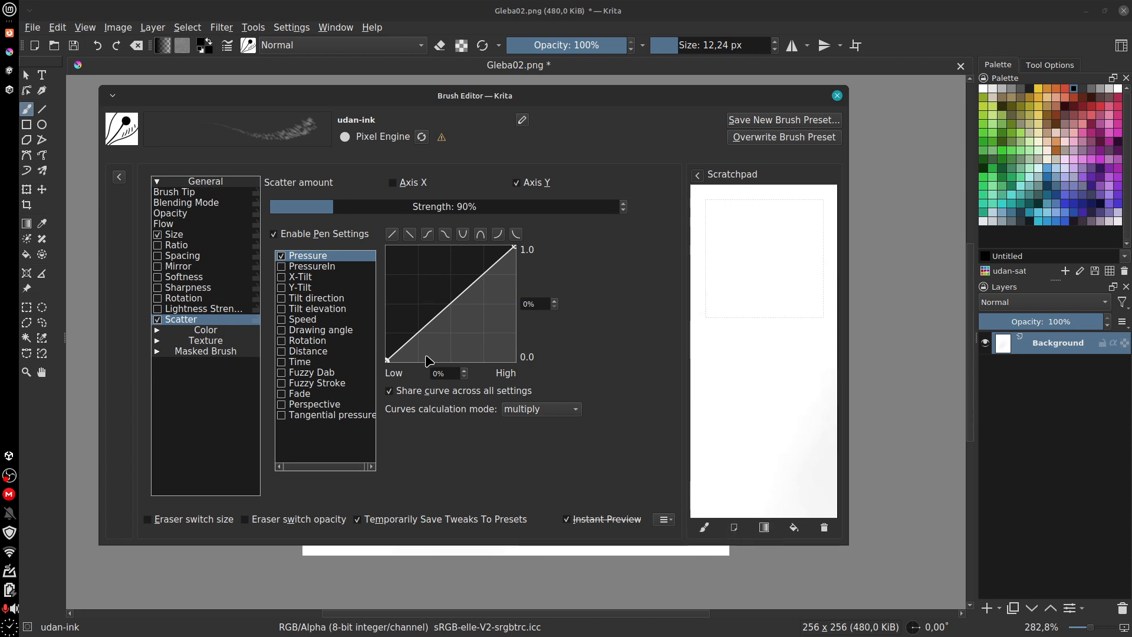
# Step: Lower the scatter Pressure curve's high-pressure end to 18% and test it with a zigzag stroke
pyautogui.moveTo(388, 358)
pyautogui.mouseDown()
pyautogui.moveTo(383, 280)
pyautogui.moveTo(383, 364)
pyautogui.mouseUp()
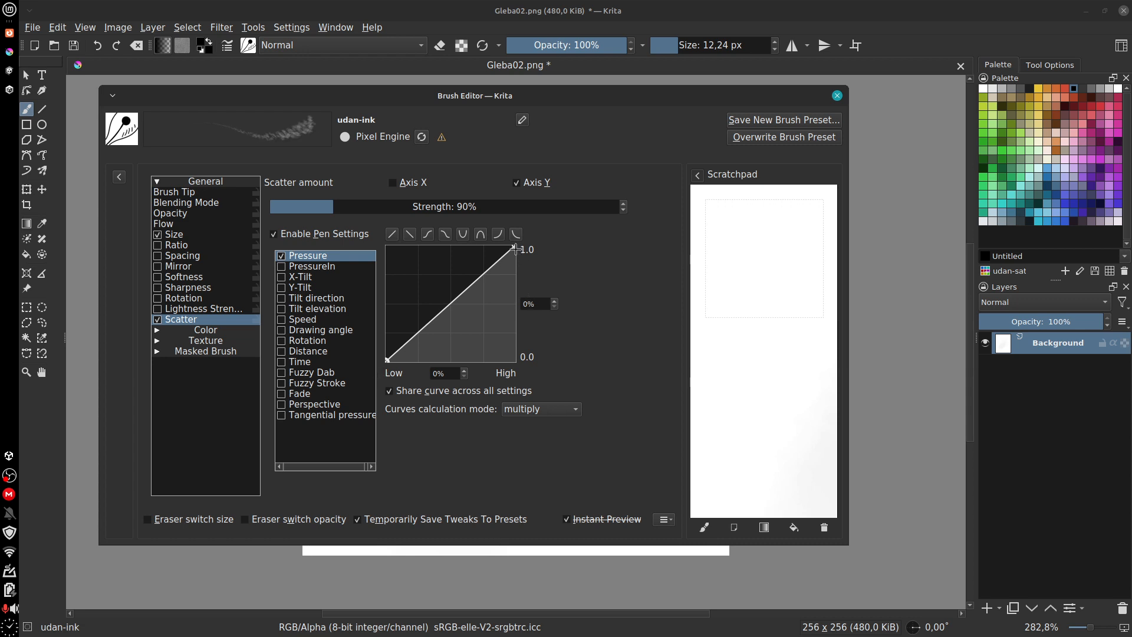
pyautogui.moveTo(515, 249); pyautogui.dragTo(517, 342)
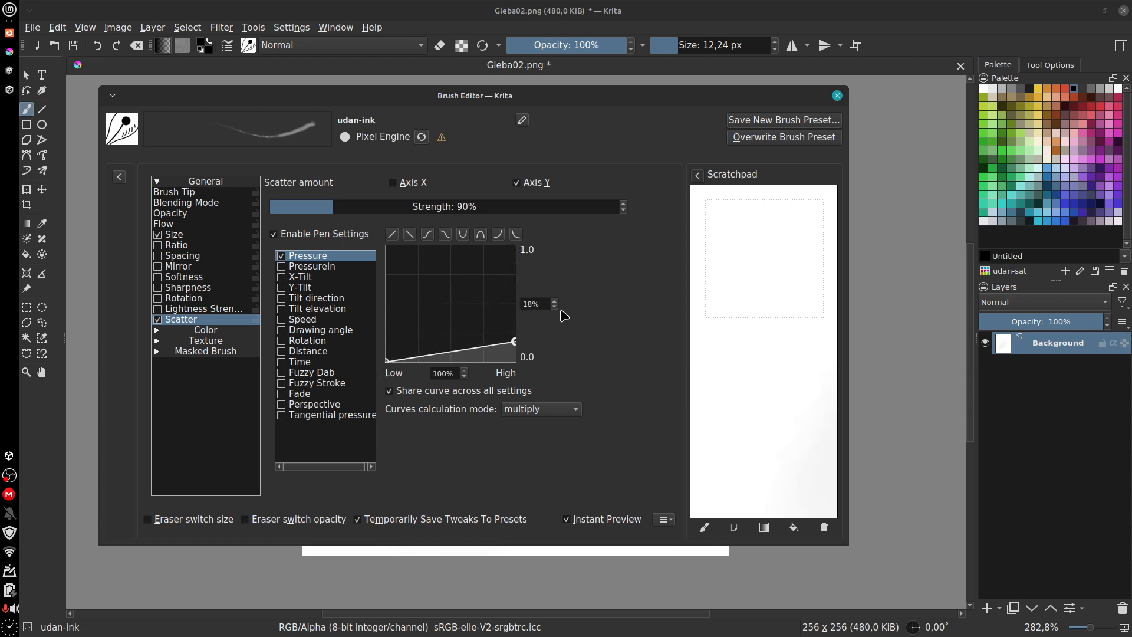
pyautogui.moveTo(749, 230)
pyautogui.mouseDown()
pyautogui.moveTo(745, 306)
pyautogui.moveTo(773, 348)
pyautogui.moveTo(766, 462)
pyautogui.mouseUp()
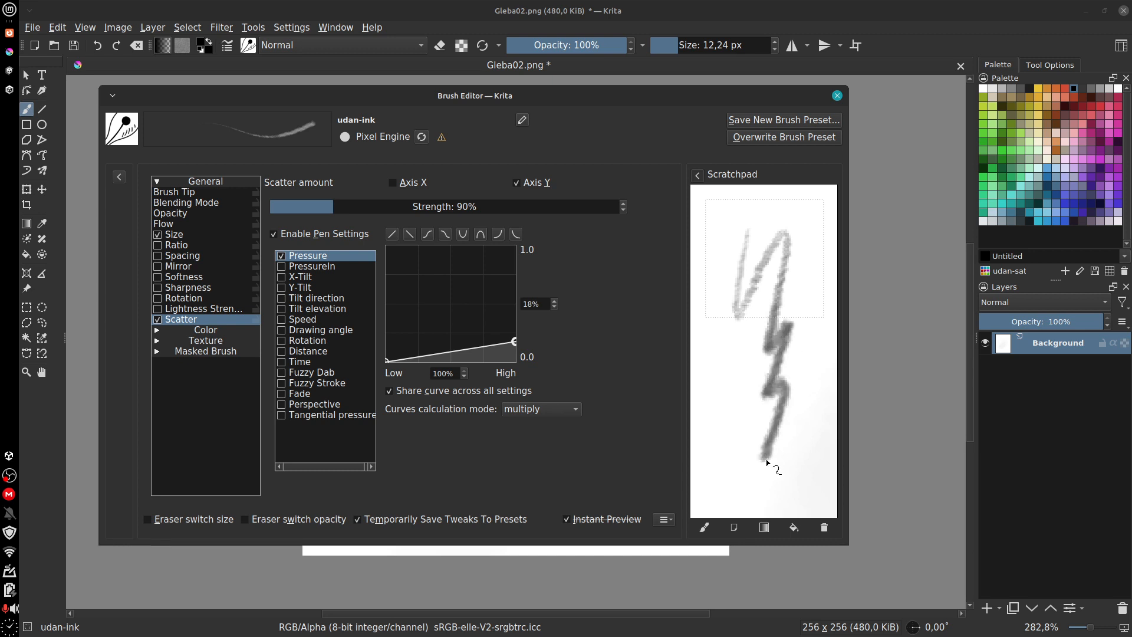
# Step: Invert the scatter Pressure curve to fall from 14% at low pressure to 0% at high pressure, and test it with a zigzag stroke
pyautogui.moveTo(515, 342); pyautogui.dragTo(515, 349)
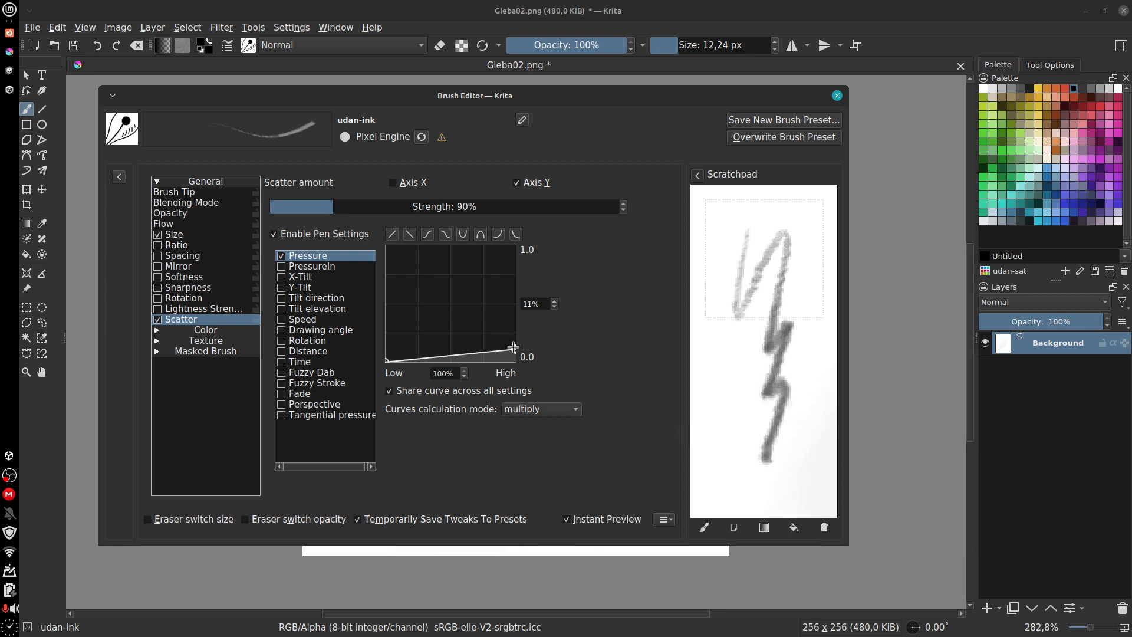
pyautogui.moveTo(389, 359); pyautogui.dragTo(388, 345)
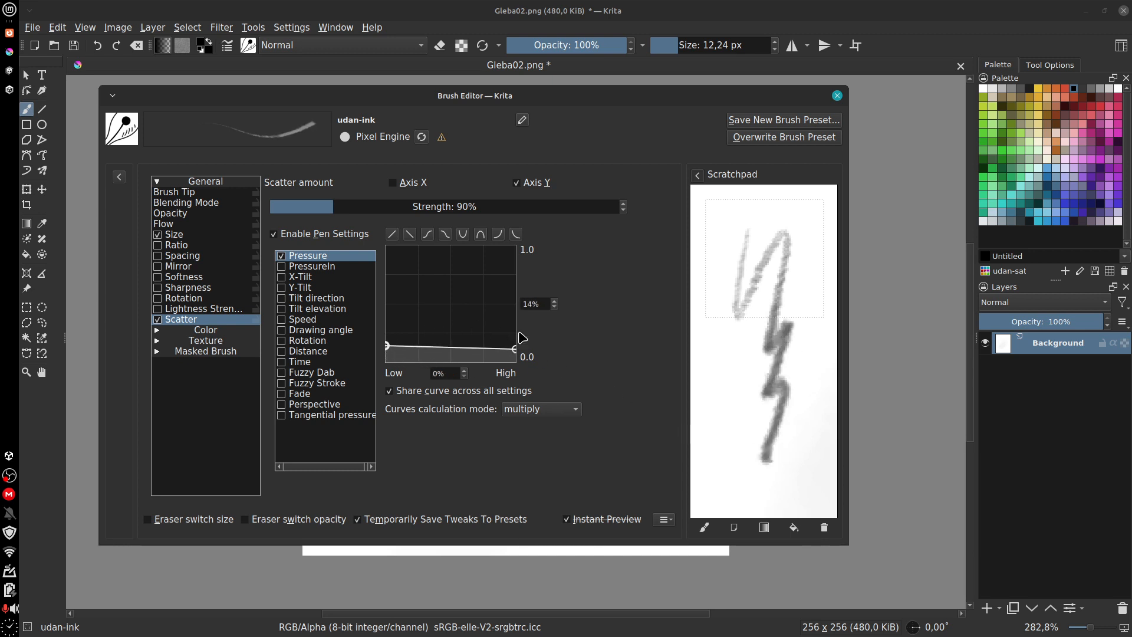
pyautogui.moveTo(515, 349); pyautogui.dragTo(515, 362)
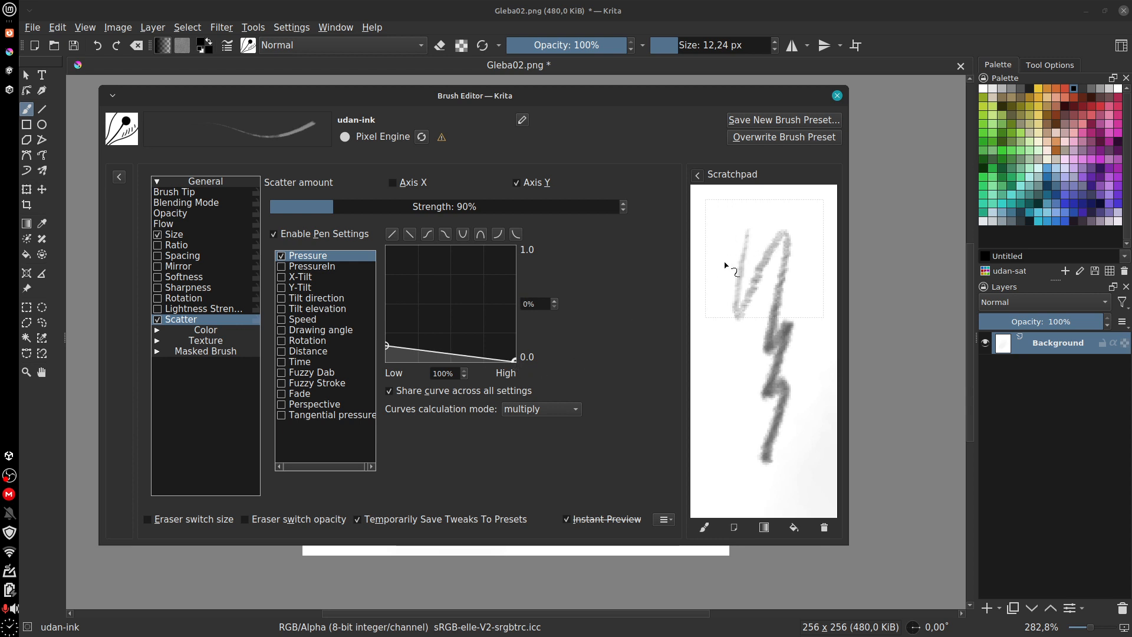
pyautogui.moveTo(725, 265)
pyautogui.mouseDown()
pyautogui.moveTo(732, 383)
pyautogui.moveTo(770, 418)
pyautogui.mouseUp()
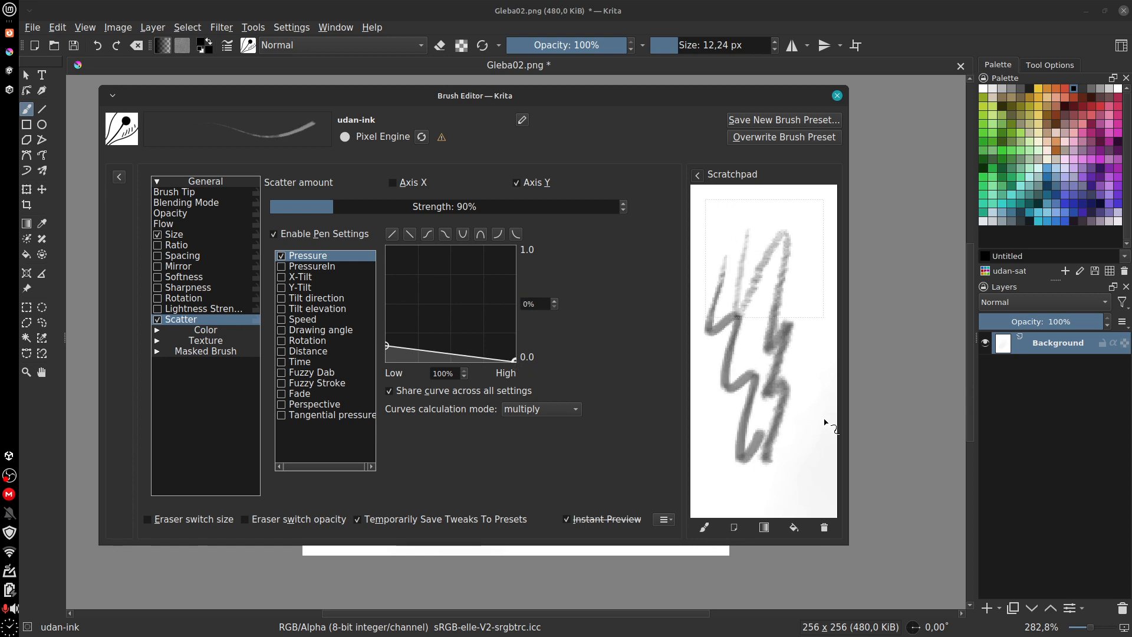
# Step: Set the scatter Pressure curve's low-pressure end to 12% and test it with zigzag strokes over the existing marks
pyautogui.moveTo(387, 345); pyautogui.dragTo(387, 348)
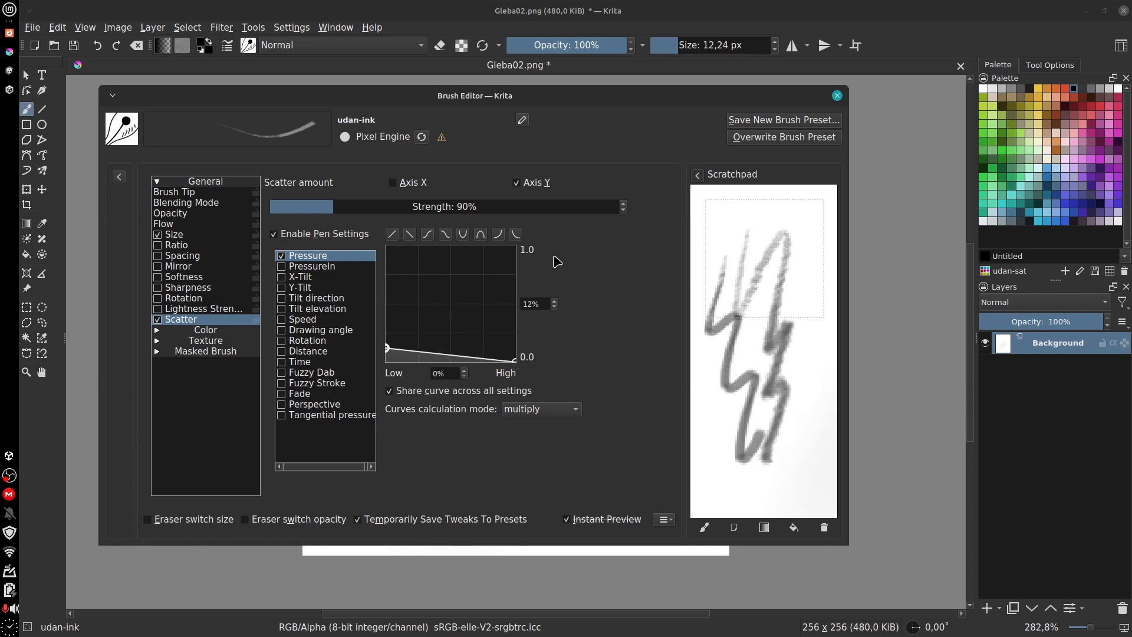
pyautogui.moveTo(726, 258)
pyautogui.mouseDown()
pyautogui.moveTo(809, 254)
pyautogui.moveTo(820, 425)
pyautogui.moveTo(790, 485)
pyautogui.mouseUp()
pyautogui.moveTo(706, 408)
pyautogui.mouseDown()
pyautogui.moveTo(748, 479)
pyautogui.moveTo(788, 488)
pyautogui.mouseUp()
pyautogui.moveTo(783, 419)
pyautogui.mouseDown()
pyautogui.moveTo(818, 412)
pyautogui.moveTo(784, 357)
pyautogui.moveTo(787, 378)
pyautogui.mouseUp()
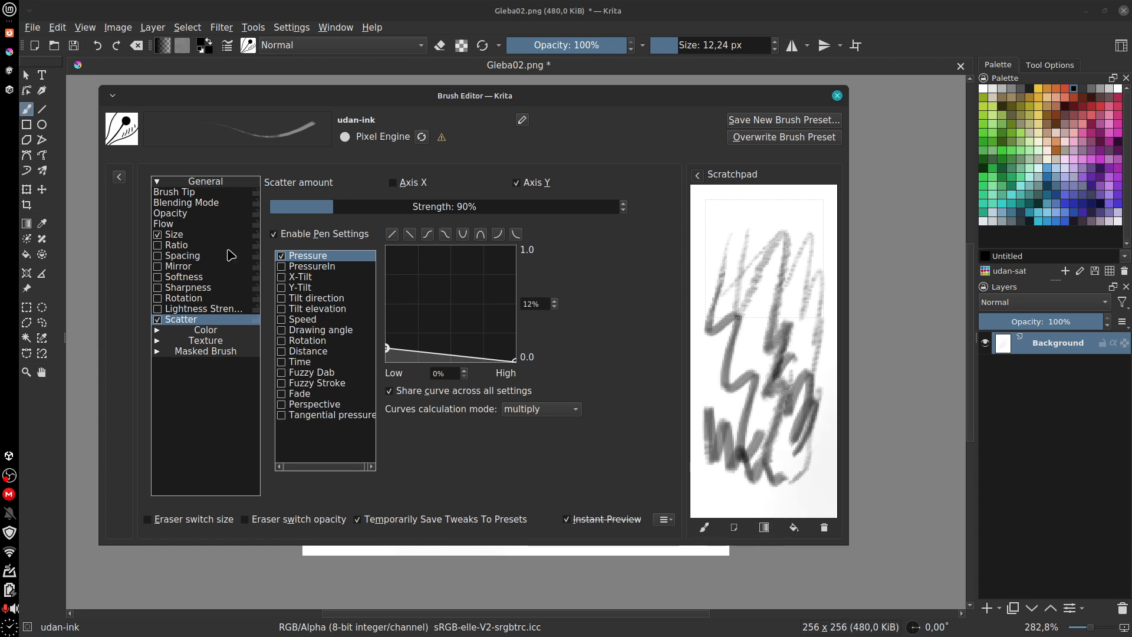
# Step: Raise the fast end of the opacity's shared curve to 100%
pyautogui.click(204, 214)
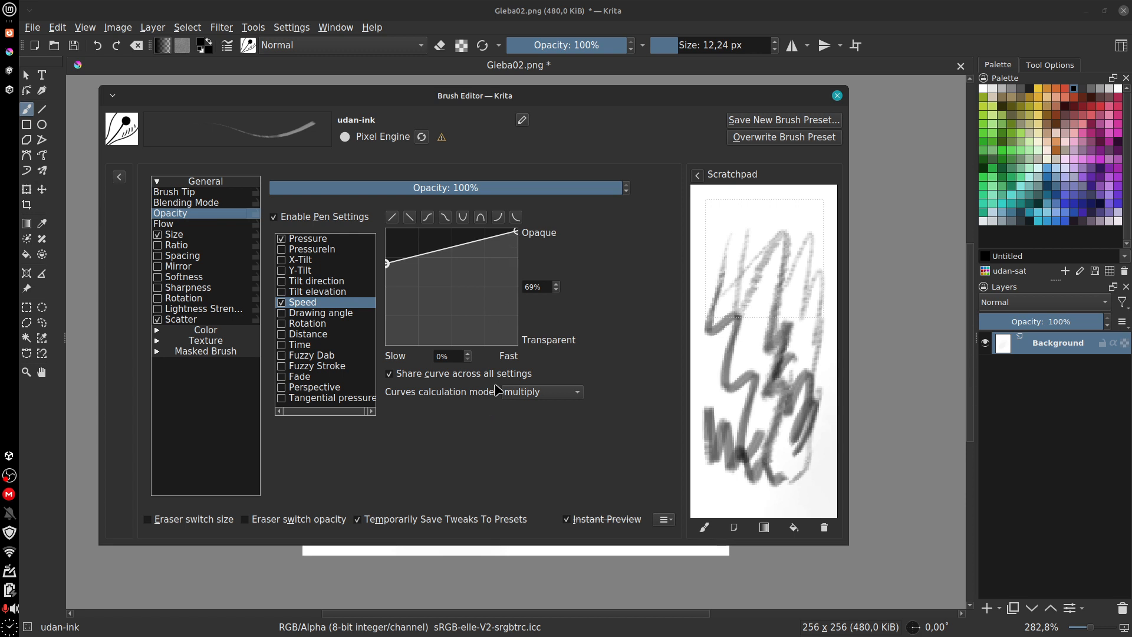
pyautogui.moveTo(517, 231); pyautogui.dragTo(518, 229)
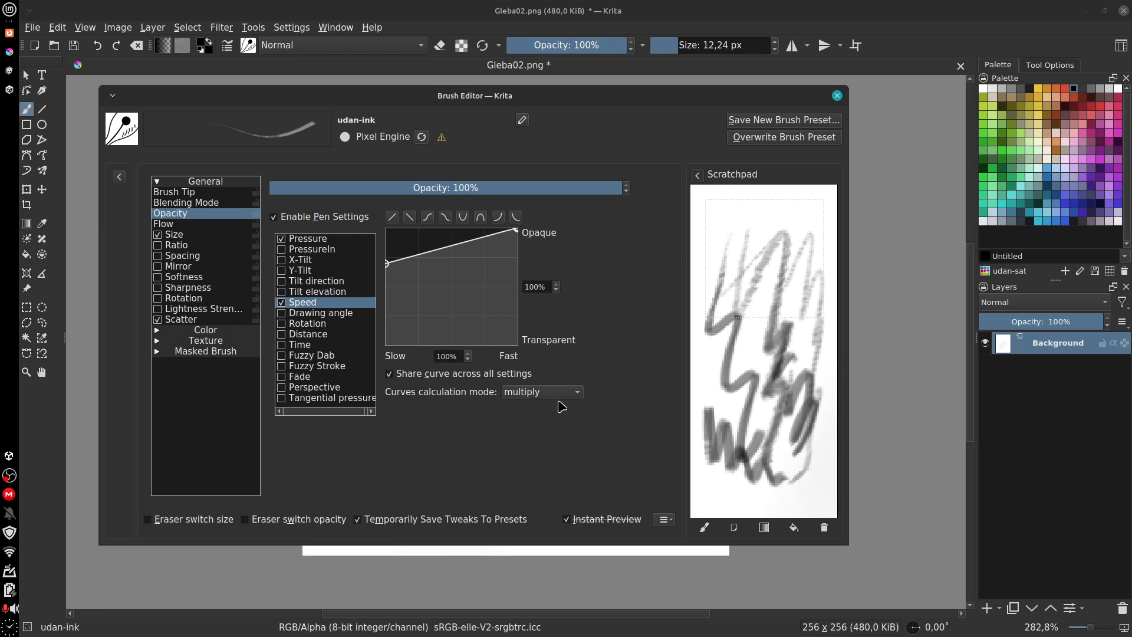
# Step: Move the size Pressure curve's middle point to 48% at 52% pressure and test it with strokes across the upper scratchpad
pyautogui.click(204, 236)
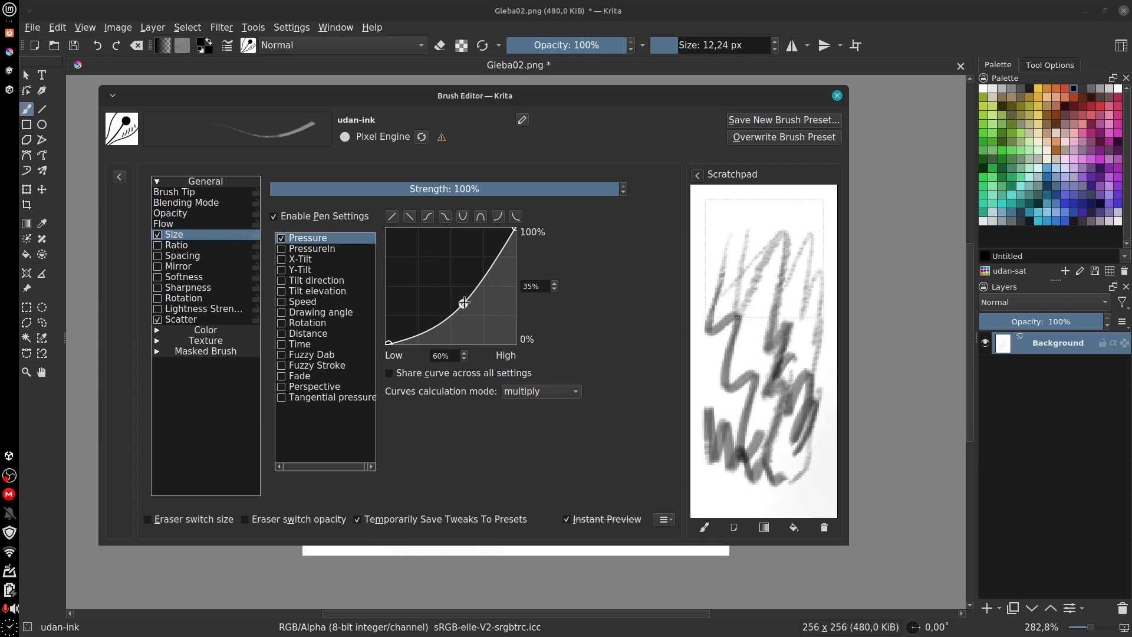
pyautogui.moveTo(465, 302); pyautogui.dragTo(453, 288)
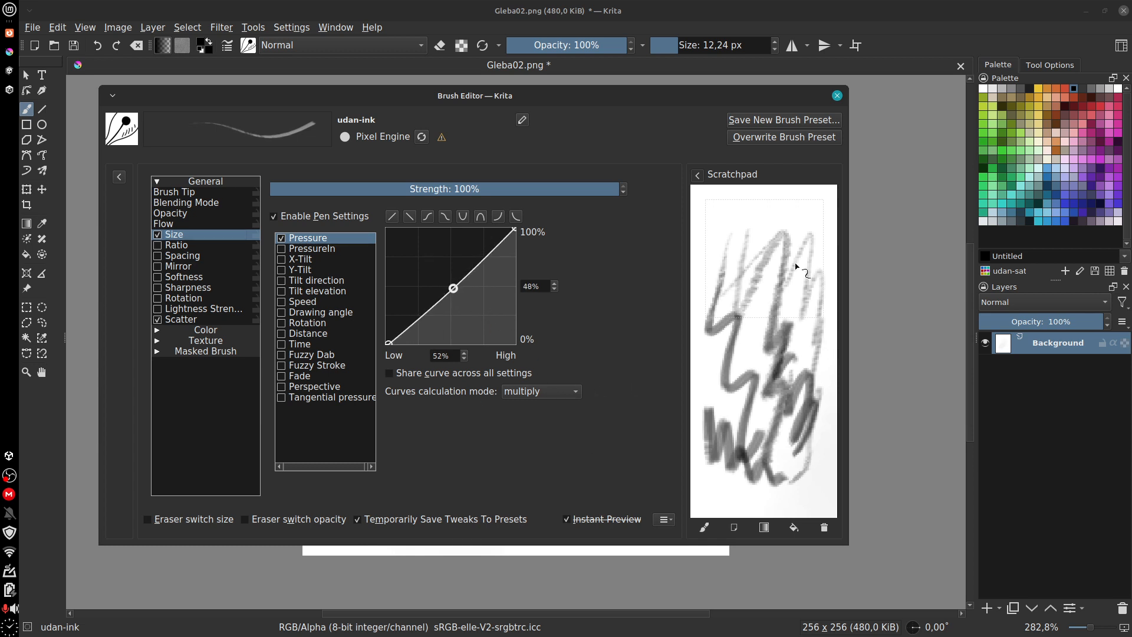
pyautogui.moveTo(795, 266)
pyautogui.mouseDown()
pyautogui.moveTo(783, 350)
pyautogui.moveTo(796, 392)
pyautogui.mouseUp()
pyautogui.moveTo(758, 197)
pyautogui.mouseDown()
pyautogui.moveTo(746, 230)
pyautogui.moveTo(752, 334)
pyautogui.mouseUp()
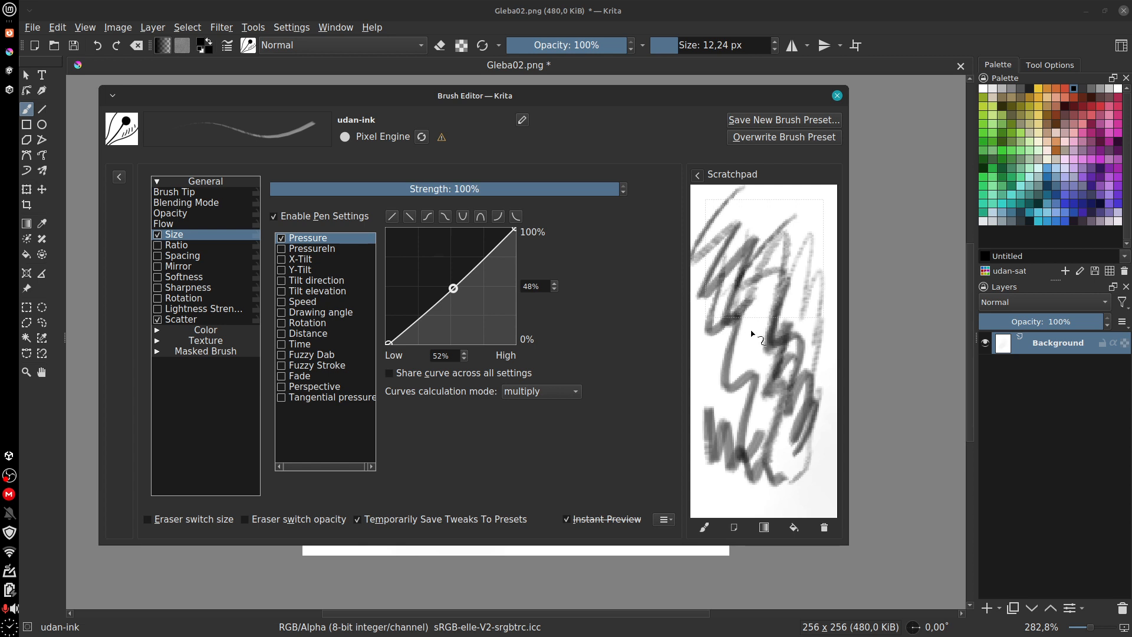
# Step: Move the size Pressure curve's middle point to 34% at 59% pressure and test it with dense zigzag strokes down the scratchpad
pyautogui.moveTo(453, 288); pyautogui.dragTo(463, 305)
pyautogui.moveTo(727, 229)
pyautogui.mouseDown()
pyautogui.moveTo(722, 362)
pyautogui.moveTo(773, 416)
pyautogui.mouseUp()
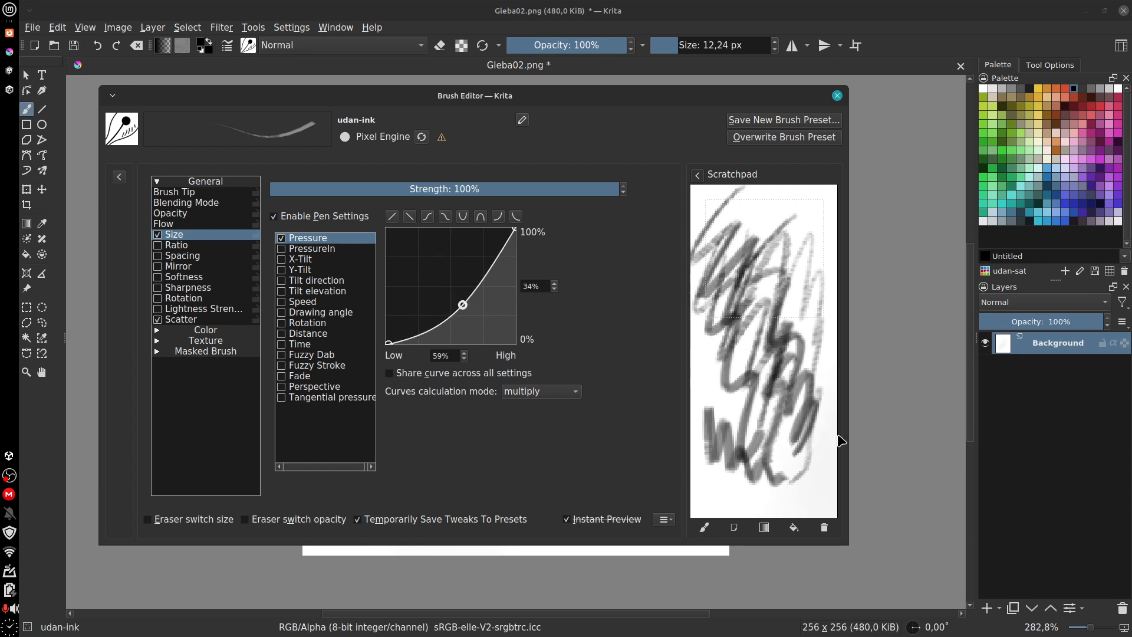
pyautogui.moveTo(790, 359)
pyautogui.mouseDown()
pyautogui.moveTo(766, 401)
pyautogui.moveTo(757, 476)
pyautogui.moveTo(821, 462)
pyautogui.moveTo(802, 501)
pyautogui.mouseUp()
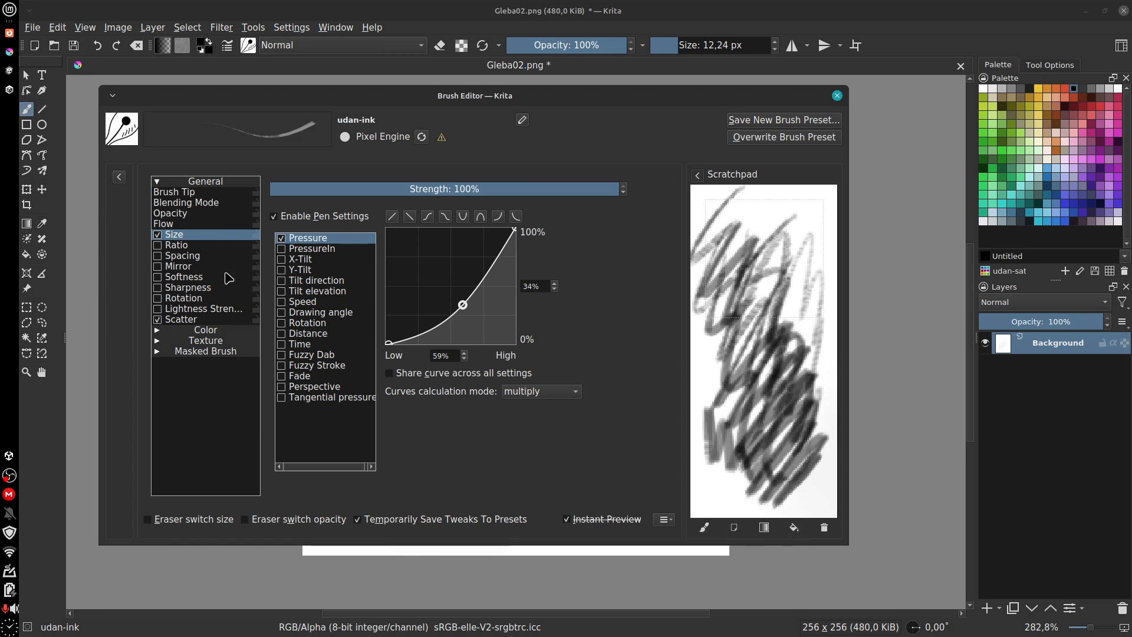
# Step: Set the scatter Pressure curve's high-pressure end to 4% and test it with zigzag strokes before and after refilling the scratchpad with the current image
pyautogui.click(206, 320)
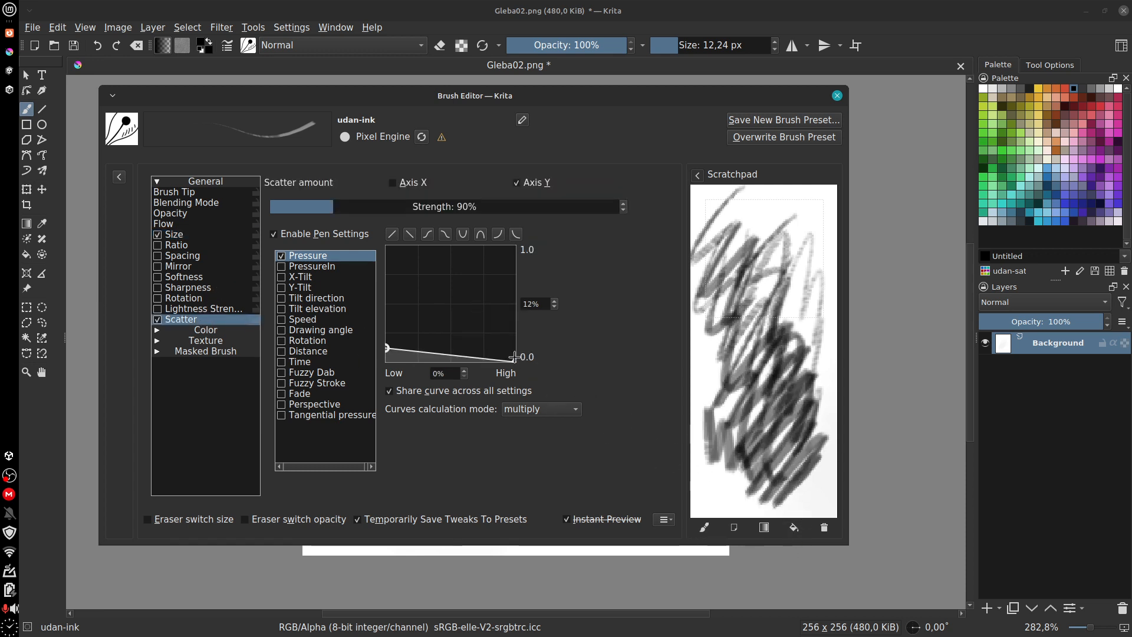
pyautogui.moveTo(514, 360); pyautogui.dragTo(515, 357)
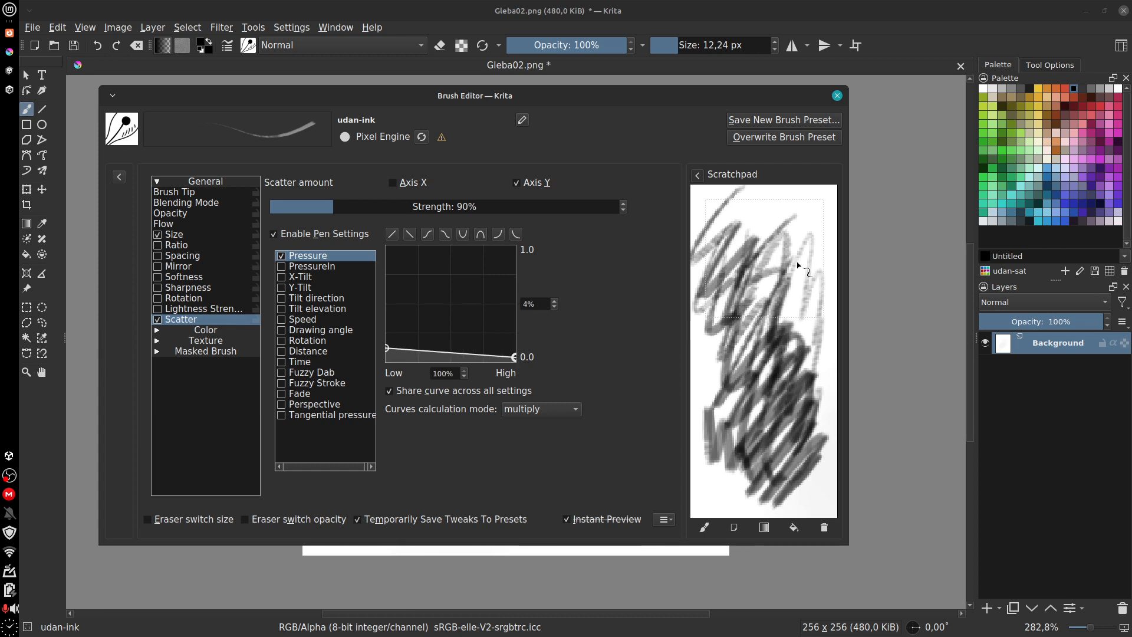
pyautogui.moveTo(797, 262); pyautogui.dragTo(801, 441)
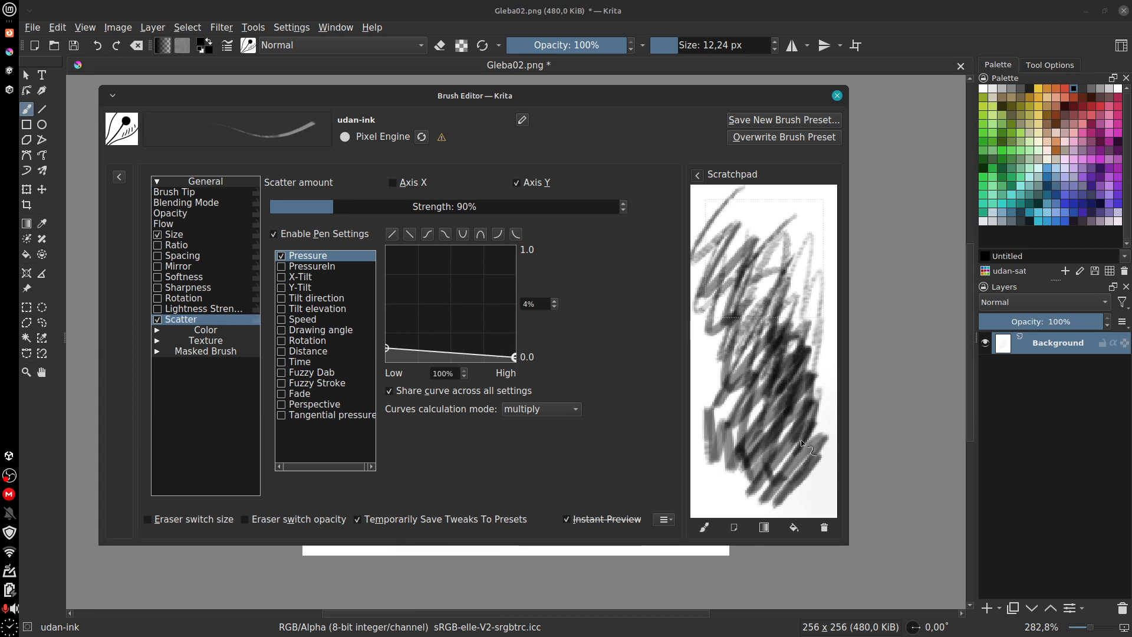
pyautogui.click(734, 527)
pyautogui.moveTo(767, 221)
pyautogui.mouseDown()
pyautogui.moveTo(718, 336)
pyautogui.moveTo(779, 394)
pyautogui.moveTo(788, 476)
pyautogui.mouseUp()
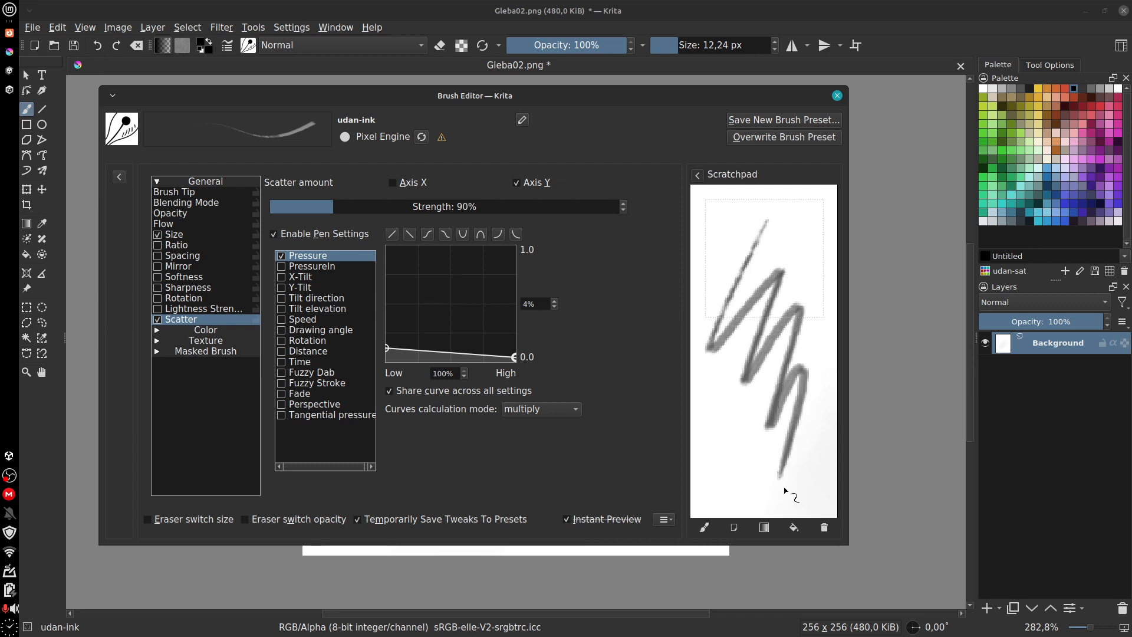
pyautogui.moveTo(738, 213)
pyautogui.mouseDown()
pyautogui.moveTo(745, 294)
pyautogui.moveTo(783, 354)
pyautogui.moveTo(798, 435)
pyautogui.moveTo(777, 466)
pyautogui.mouseUp()
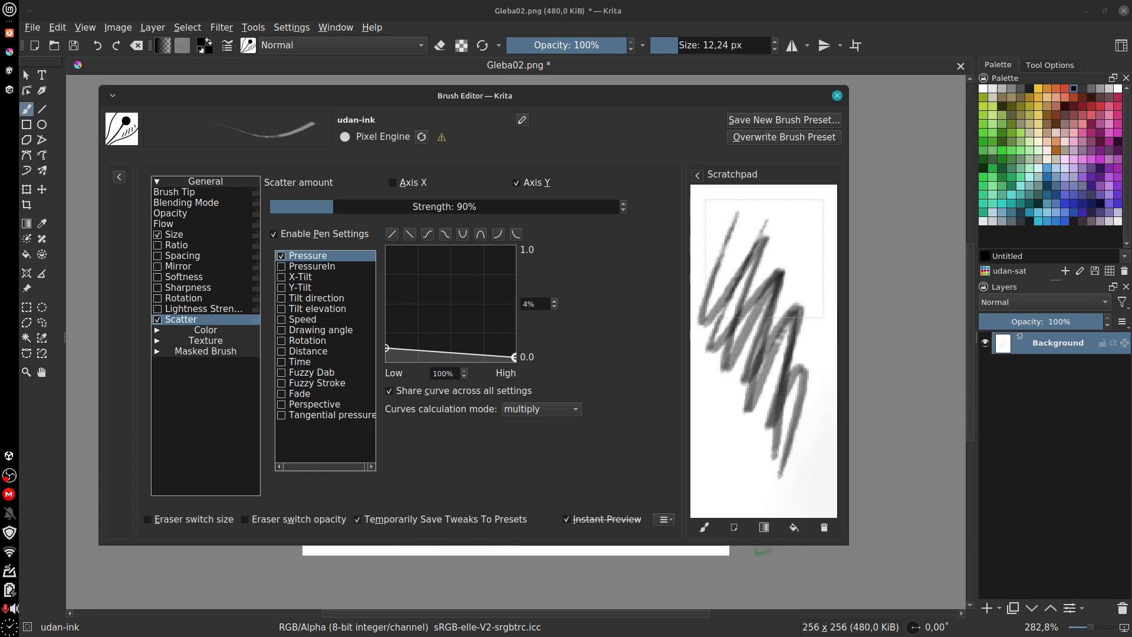
# Step: Clear the scratchpad, draw a short wavy stroke to test the scatter, and clear it again
pyautogui.click(825, 528)
pyautogui.moveTo(711, 236)
pyautogui.mouseDown()
pyautogui.moveTo(758, 247)
pyautogui.moveTo(785, 357)
pyautogui.mouseUp()
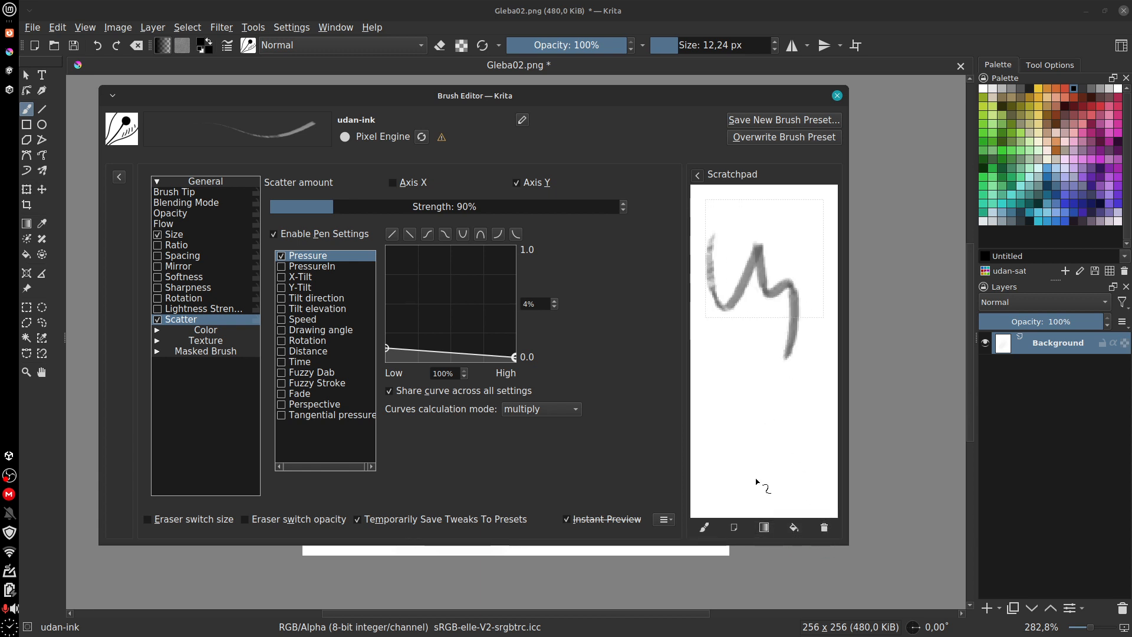
pyautogui.click(824, 527)
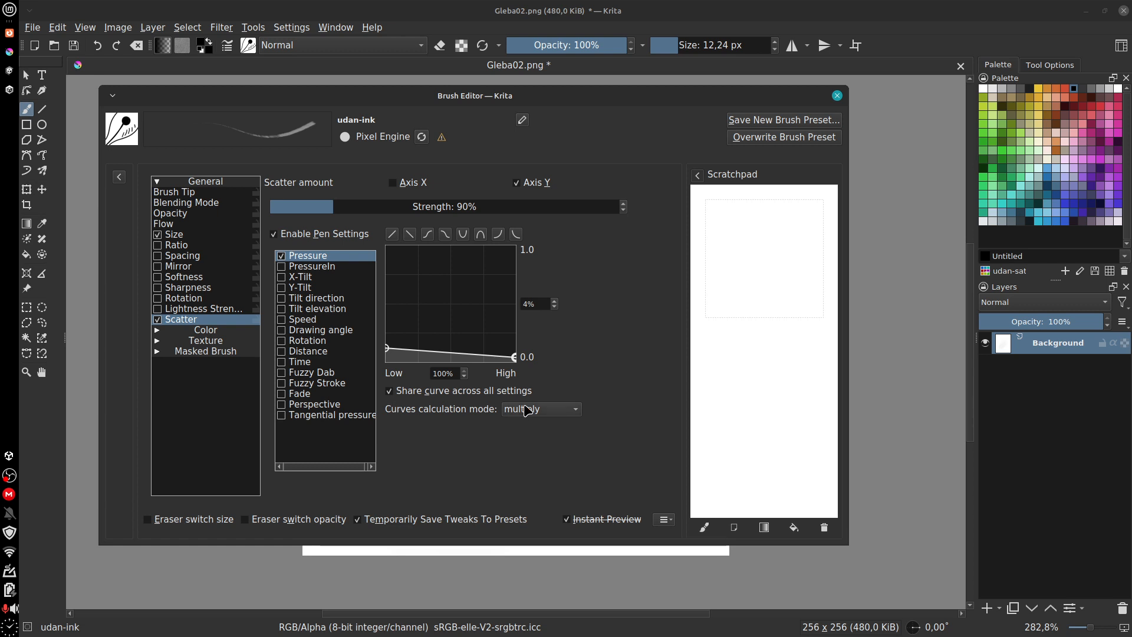
# Step: Review the brush tip, blending mode, opacity, flow, size and scatter settings, along with the options inside the Texture and Color groups
pyautogui.click(527, 411)
pyautogui.click(527, 411)
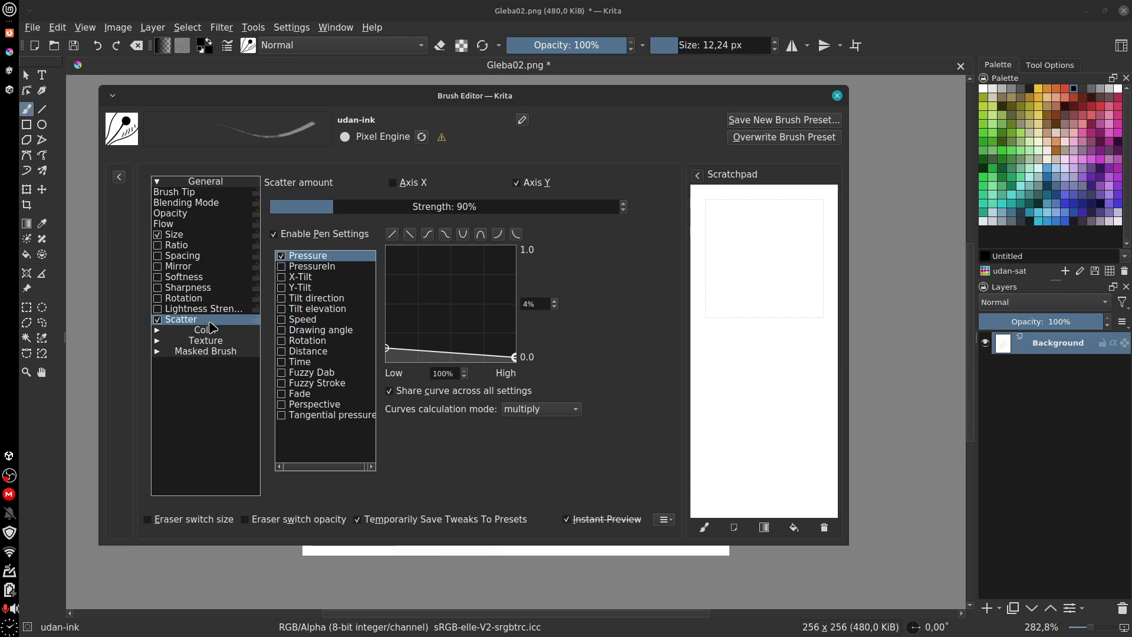
pyautogui.click(181, 197)
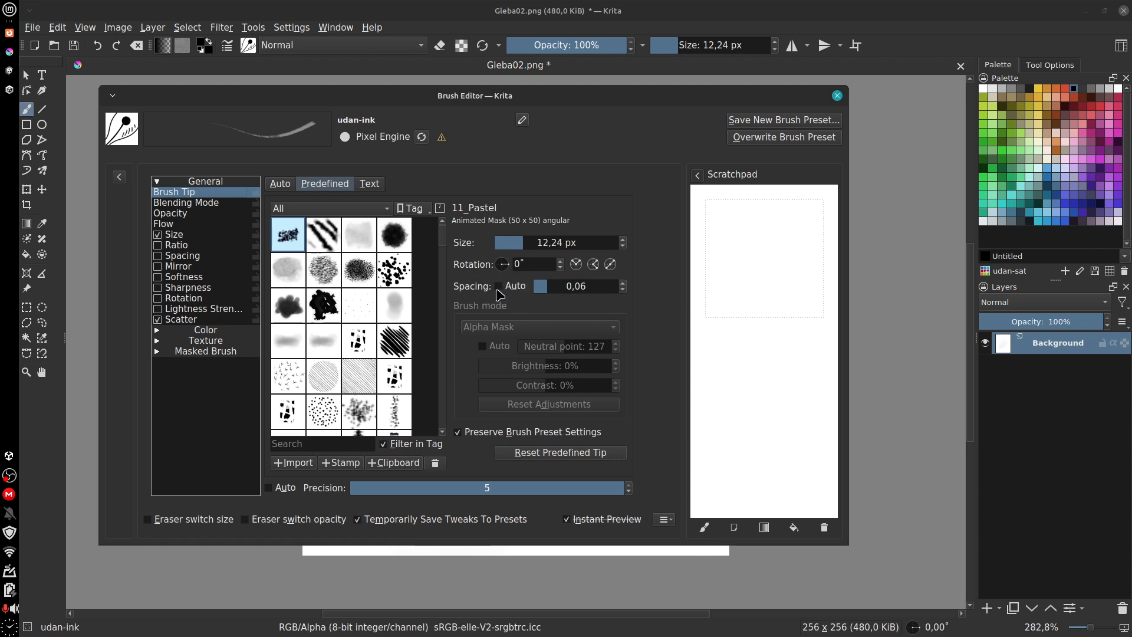
pyautogui.click(187, 203)
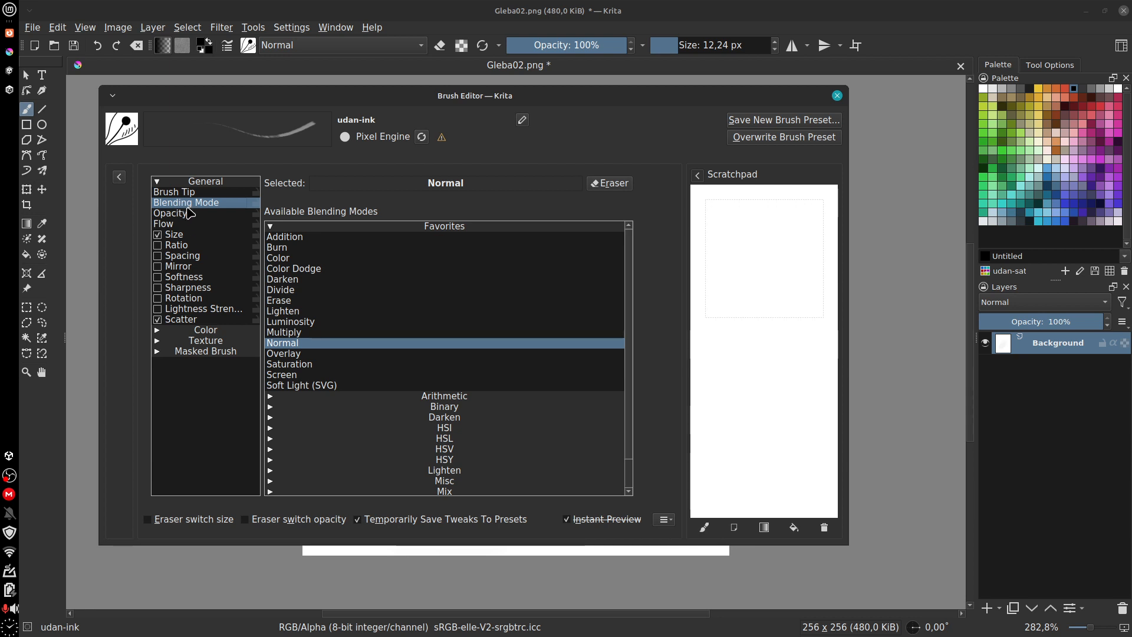
pyautogui.click(187, 214)
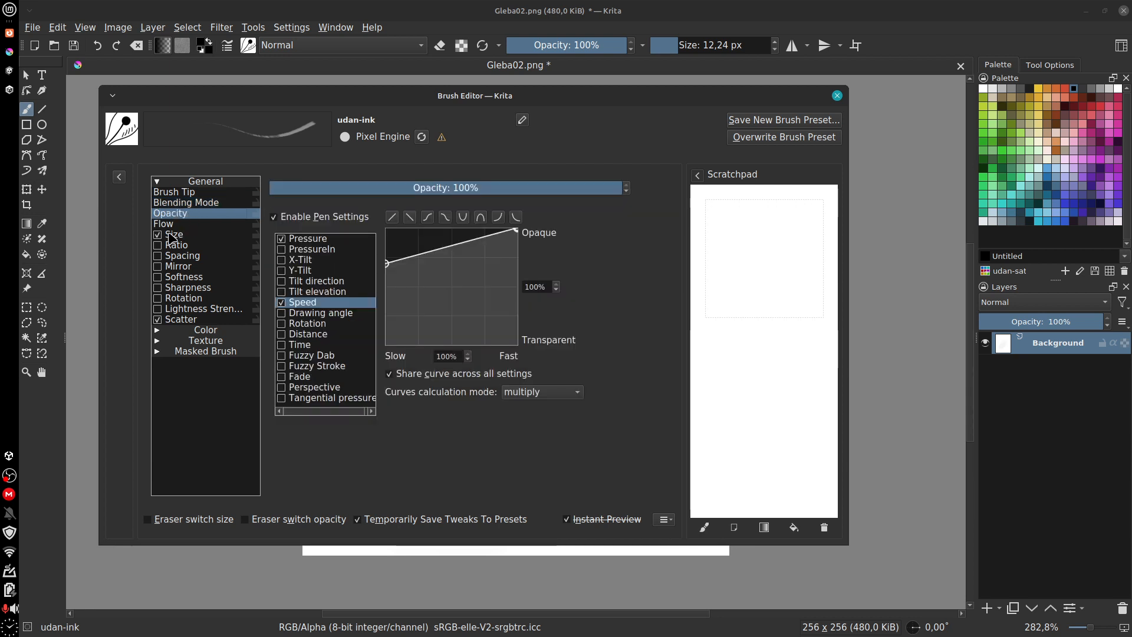
pyautogui.click(171, 225)
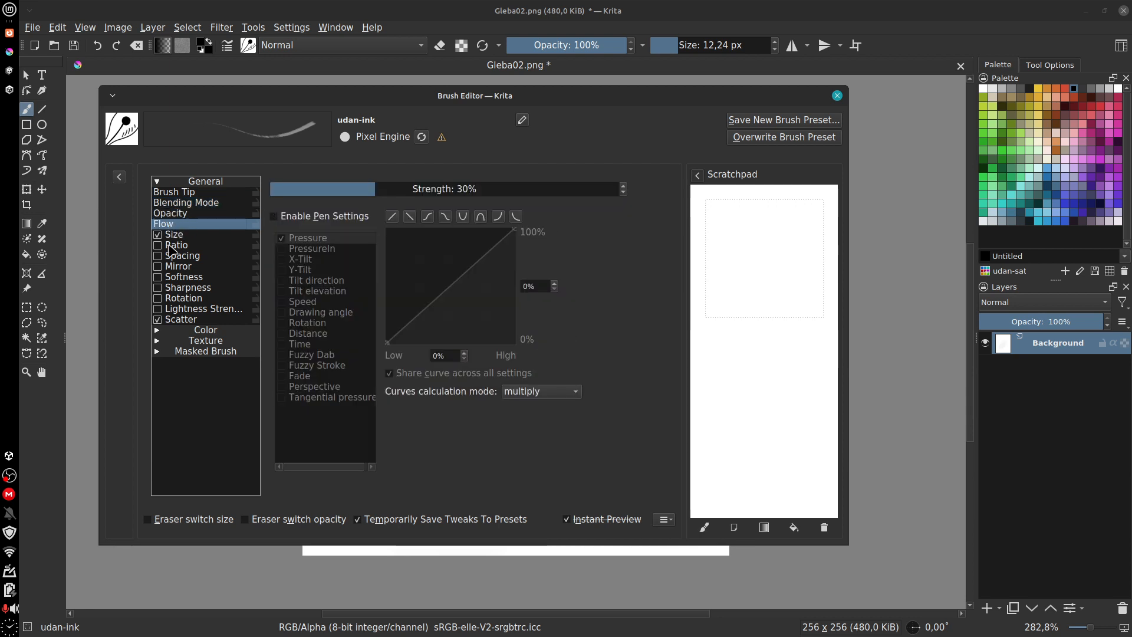
pyautogui.click(192, 322)
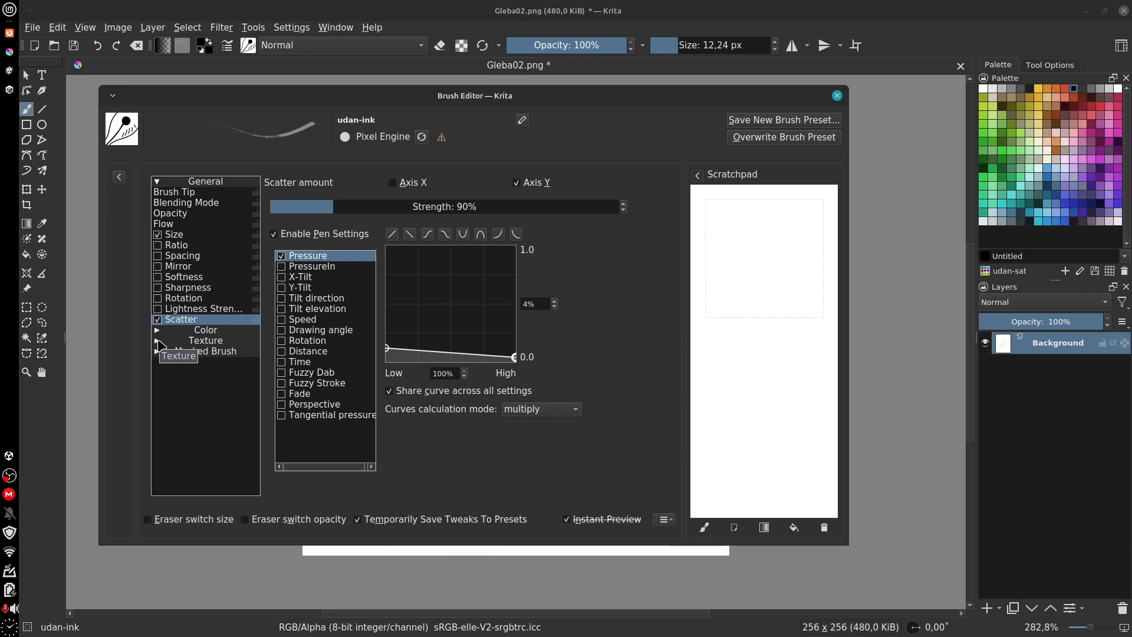
pyautogui.click(158, 341)
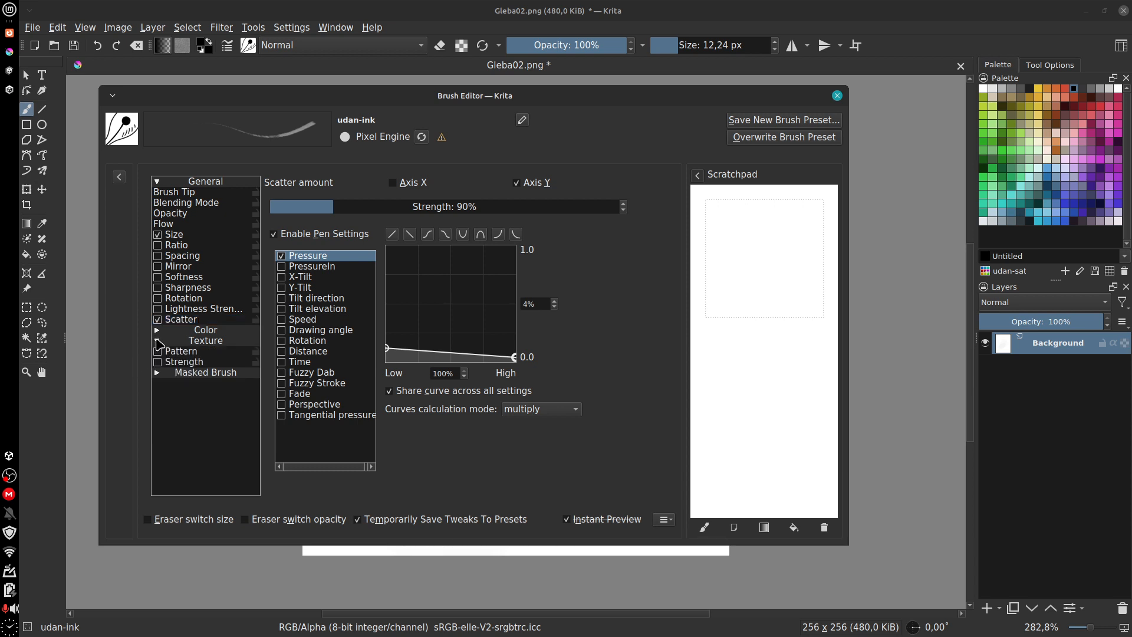
pyautogui.click(158, 331)
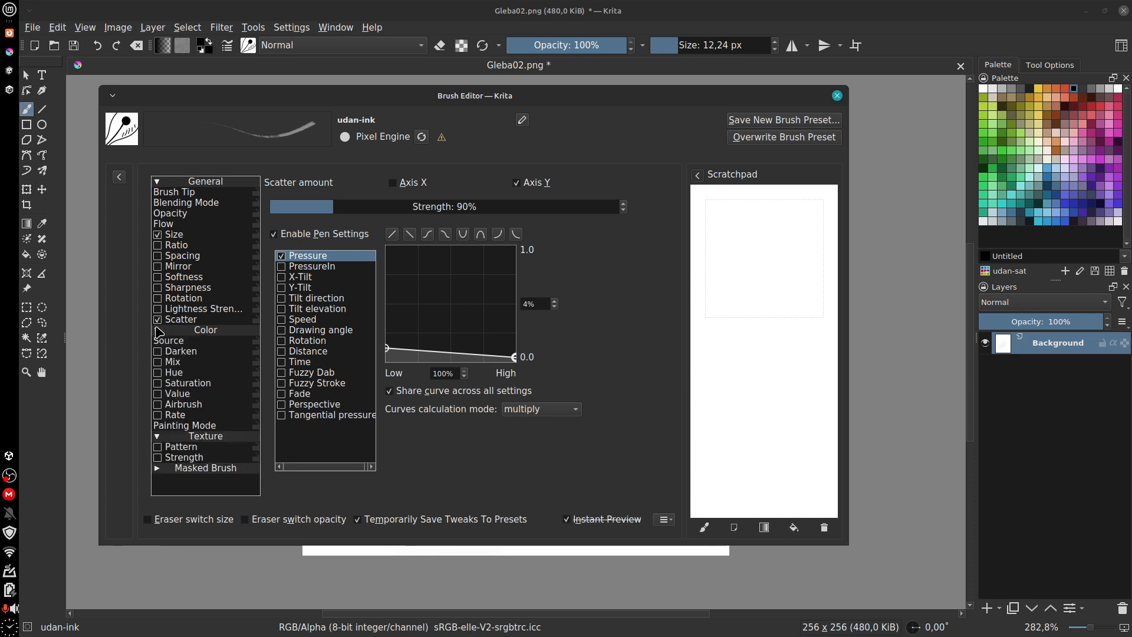
pyautogui.click(158, 331)
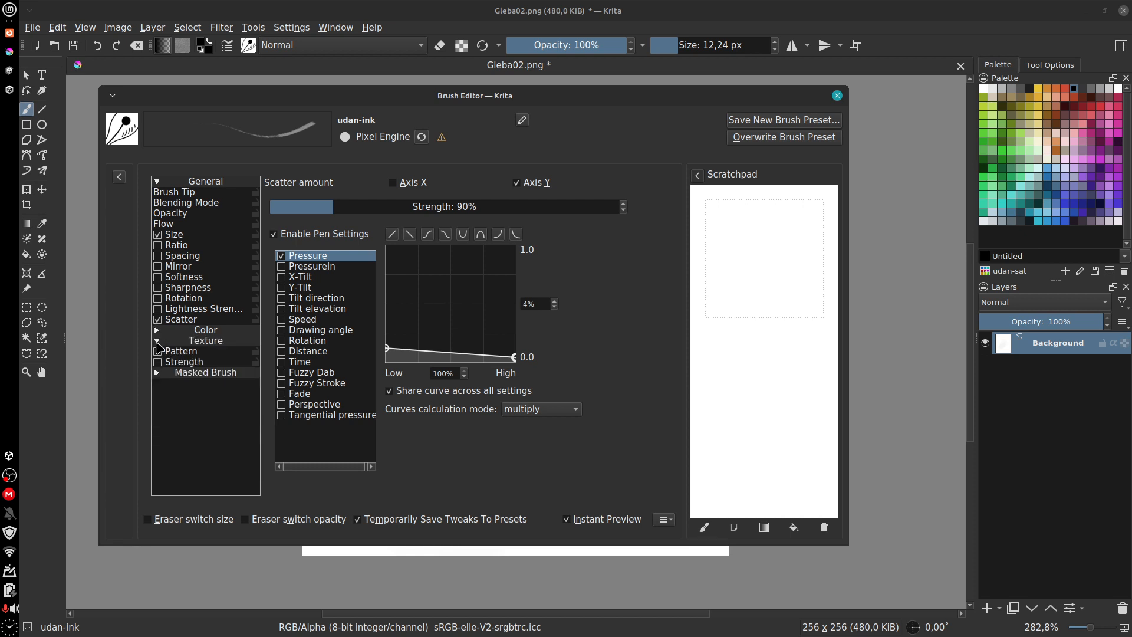
pyautogui.click(157, 341)
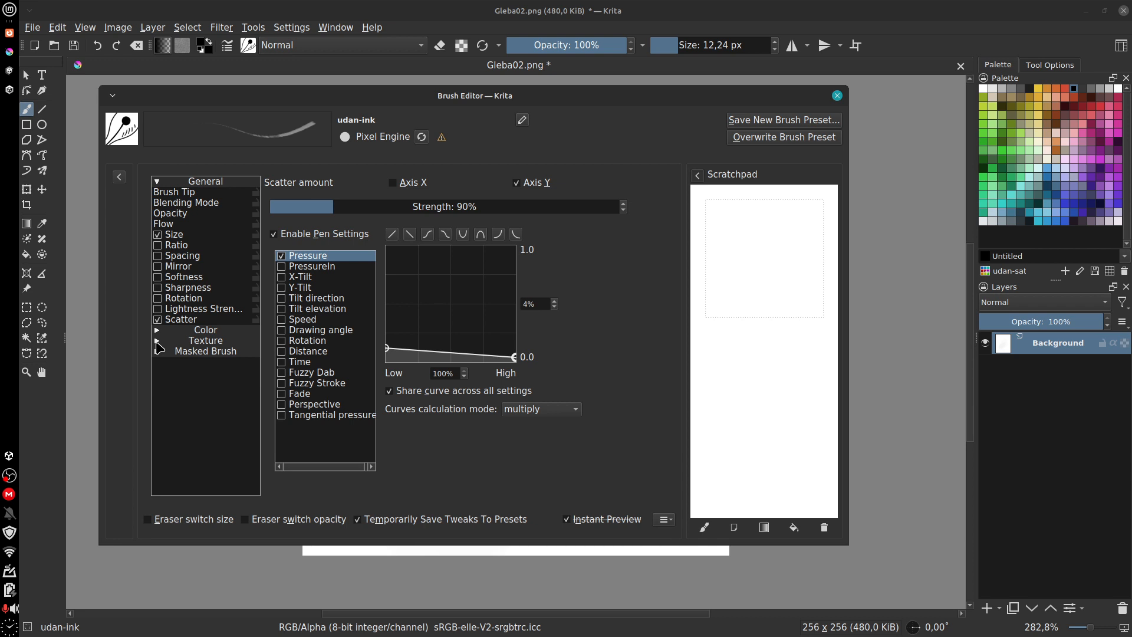
pyautogui.click(200, 236)
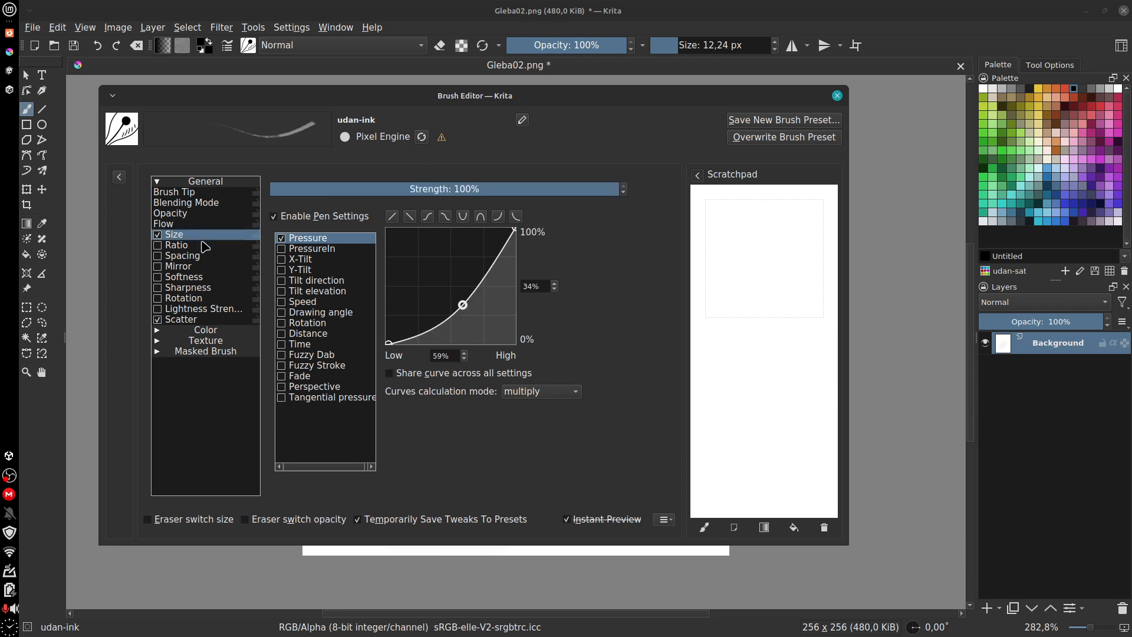
pyautogui.click(203, 213)
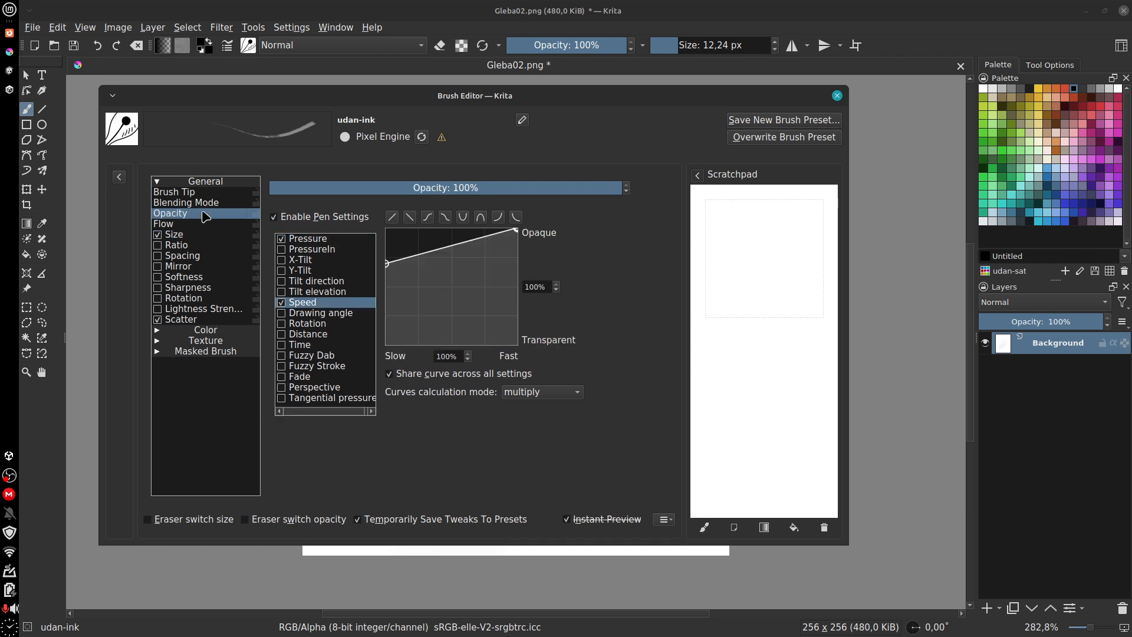
pyautogui.click(209, 235)
pyautogui.click(207, 320)
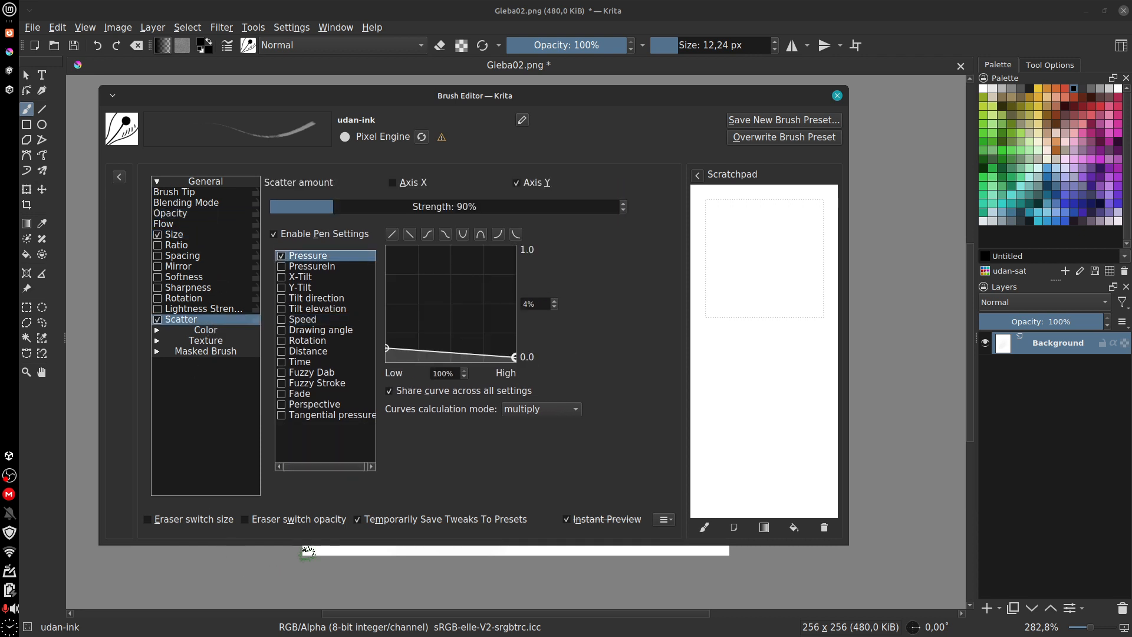
# Step: Draw a wavy stroke with the current brush, switch the tip to 14_Soft_brush2 and draw a comparison stroke below it
pyautogui.moveTo(759, 292); pyautogui.dragTo(744, 286)
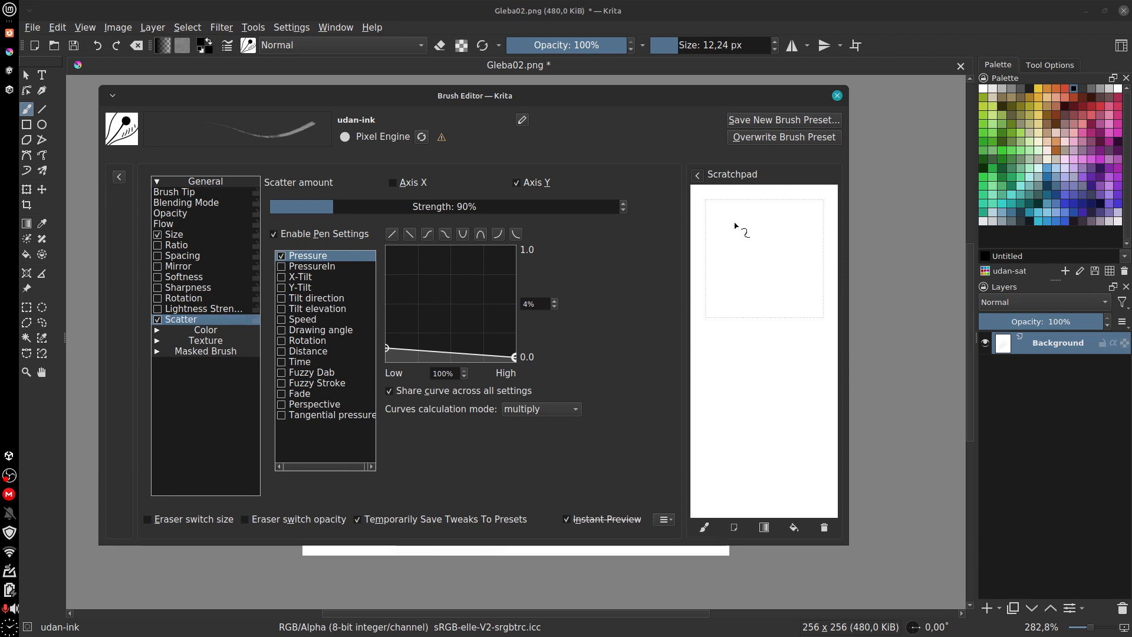
pyautogui.moveTo(731, 221)
pyautogui.mouseDown()
pyautogui.moveTo(721, 267)
pyautogui.moveTo(791, 321)
pyautogui.moveTo(799, 233)
pyautogui.mouseUp()
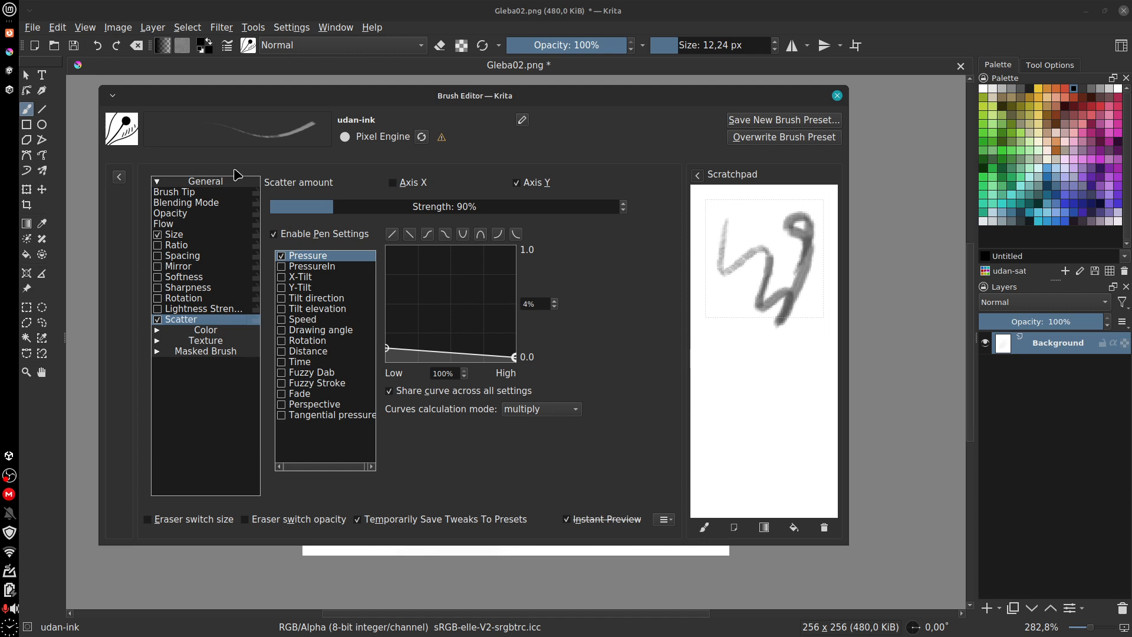
pyautogui.click(211, 193)
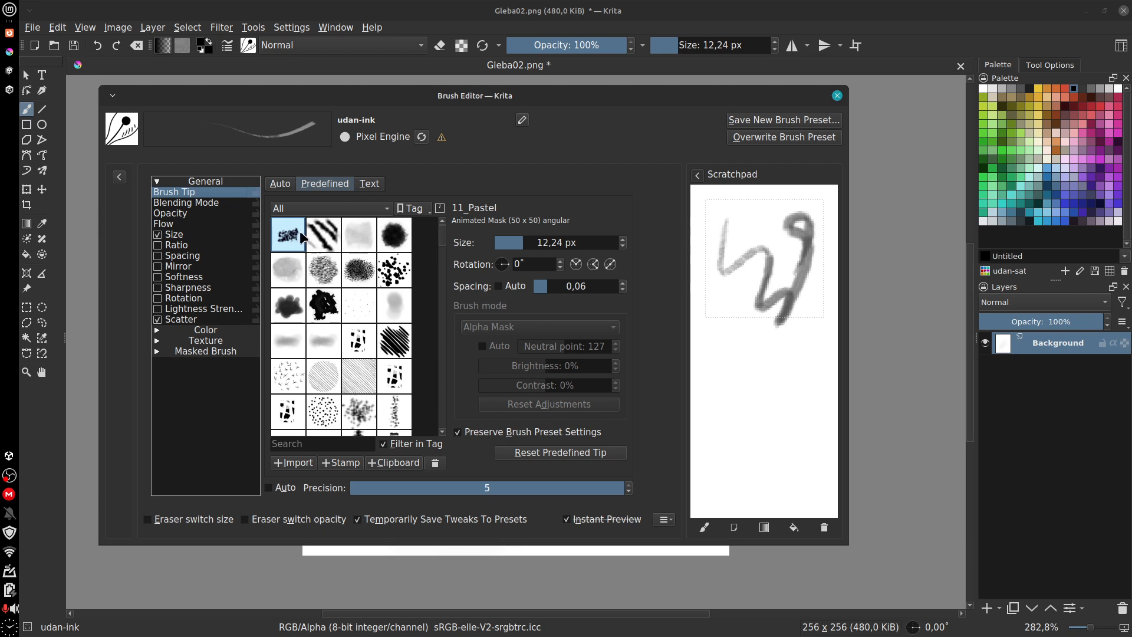
pyautogui.click(396, 242)
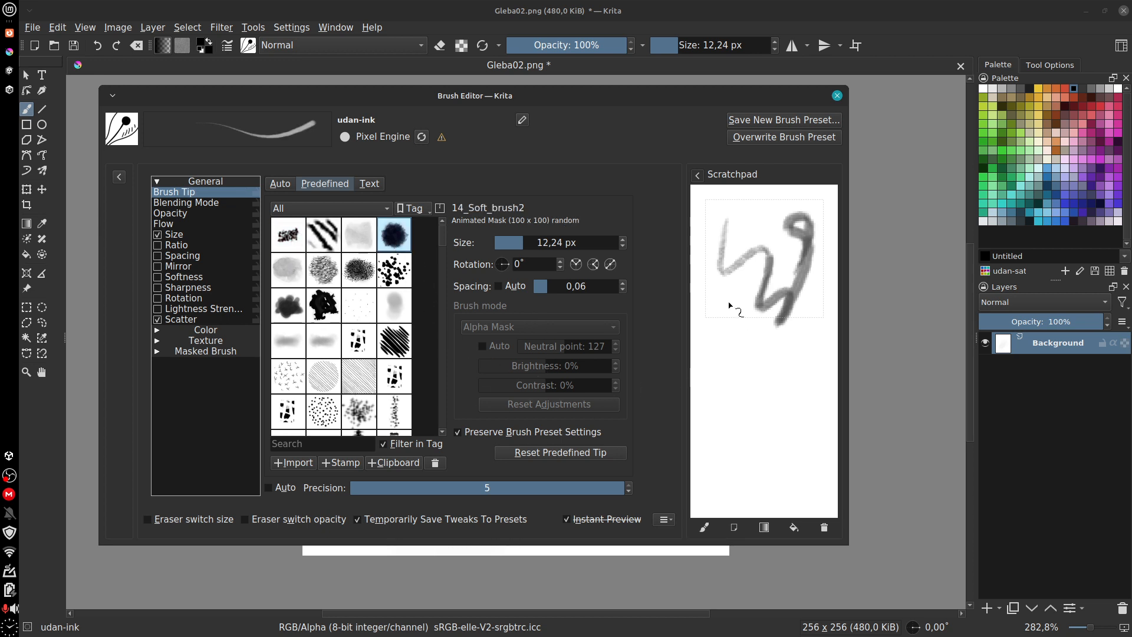
pyautogui.moveTo(716, 279)
pyautogui.mouseDown()
pyautogui.moveTo(764, 390)
pyautogui.moveTo(790, 312)
pyautogui.mouseUp()
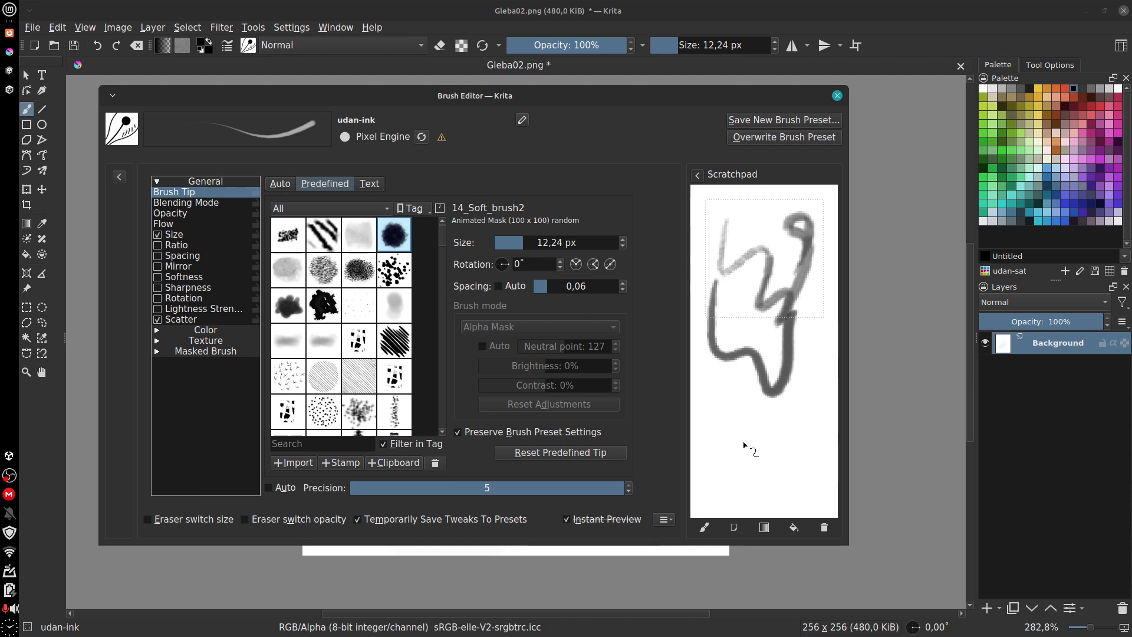
# Step: Enable the Ratio setting and test it with a long wavy stroke and quick diagonal strokes on the scratchpad
pyautogui.click(157, 245)
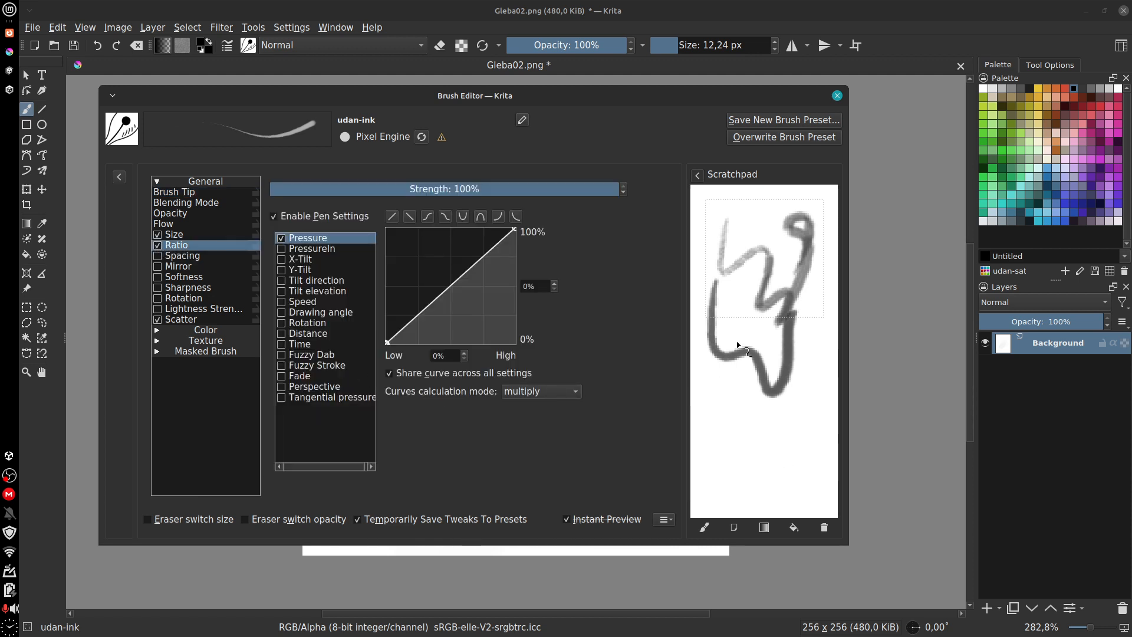
pyautogui.moveTo(766, 254)
pyautogui.mouseDown()
pyautogui.moveTo(744, 313)
pyautogui.moveTo(791, 498)
pyautogui.mouseUp()
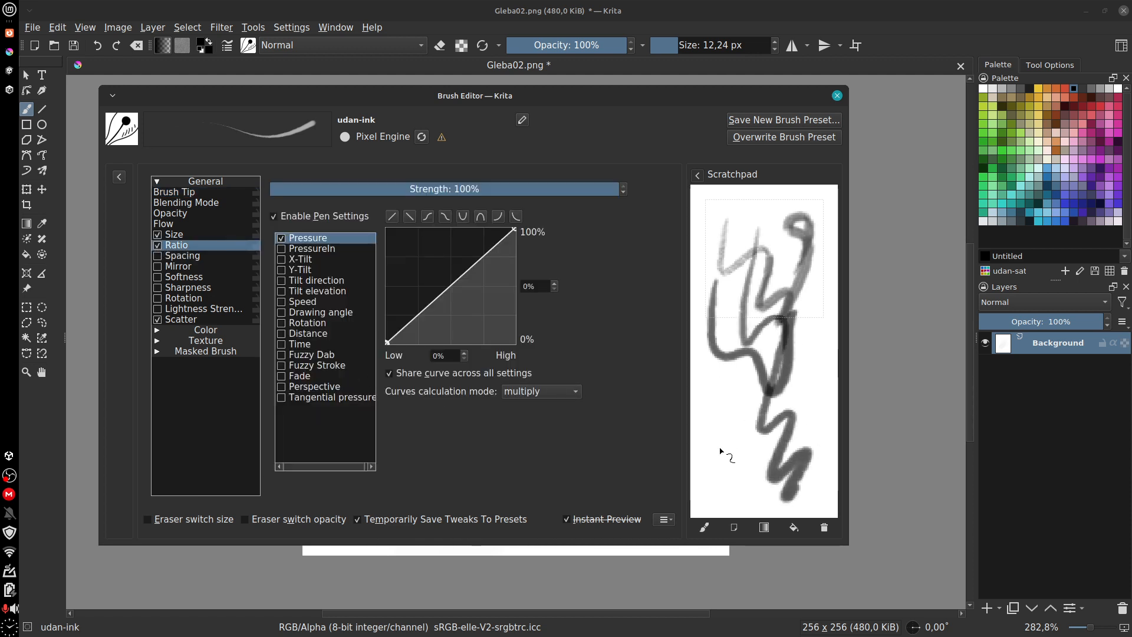
pyautogui.moveTo(718, 454); pyautogui.dragTo(742, 370)
pyautogui.moveTo(731, 475); pyautogui.dragTo(803, 375)
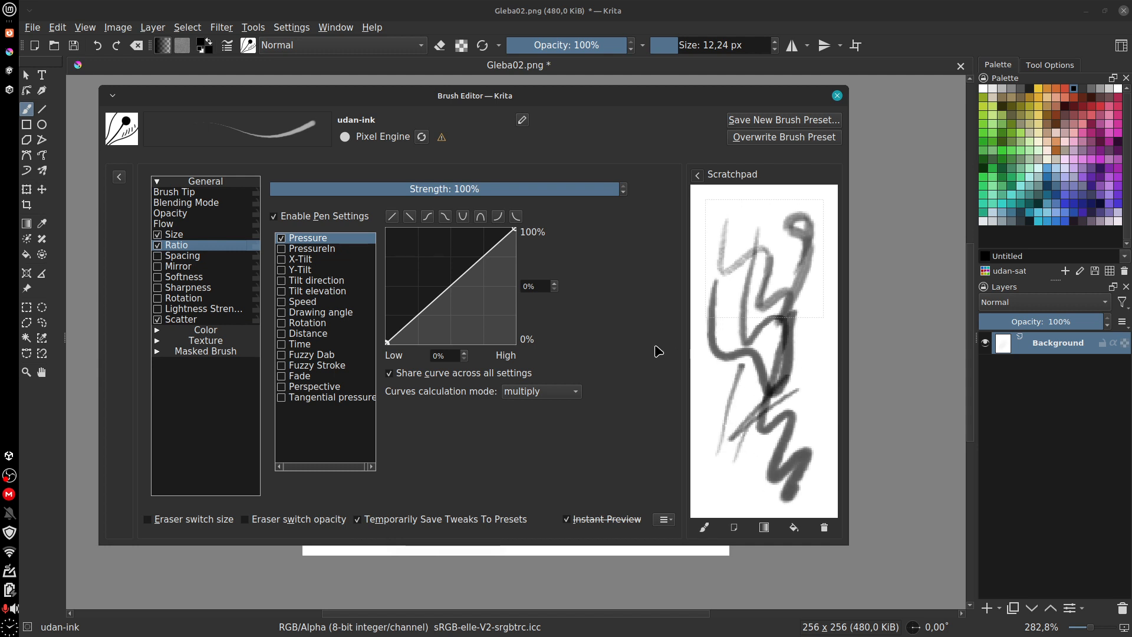
# Step: Set the ratio Pressure curve to 61% at low and 3% at high pressure, testing with zigzags on a scratchpad refilled with the current image
pyautogui.moveTo(388, 342); pyautogui.dragTo(388, 272)
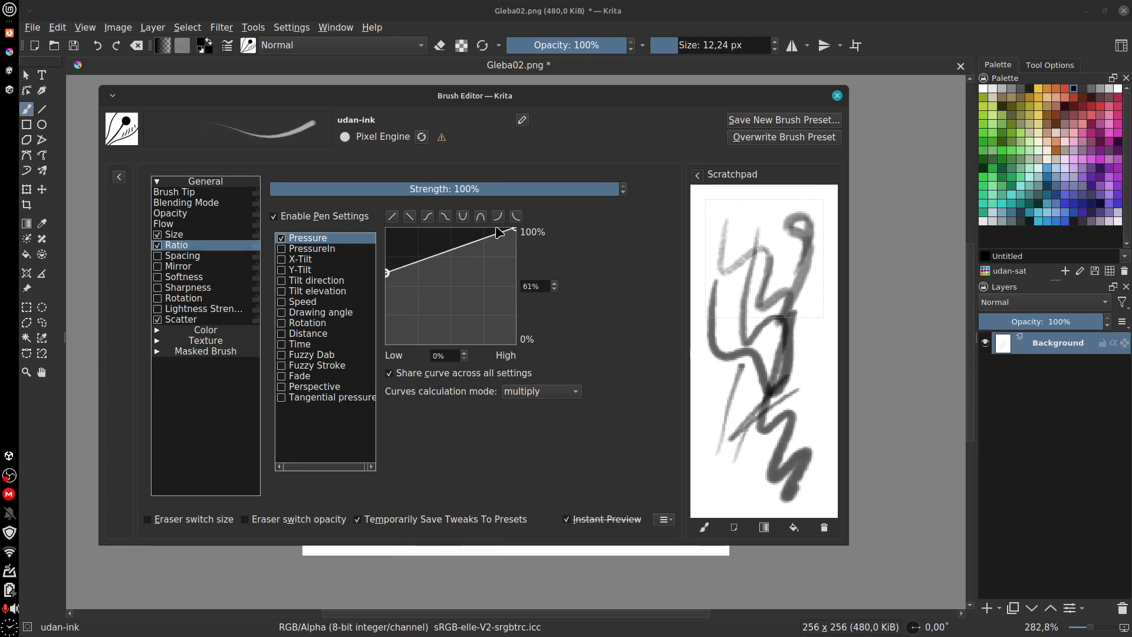
pyautogui.moveTo(514, 232); pyautogui.dragTo(517, 317)
pyautogui.moveTo(758, 218); pyautogui.dragTo(776, 439)
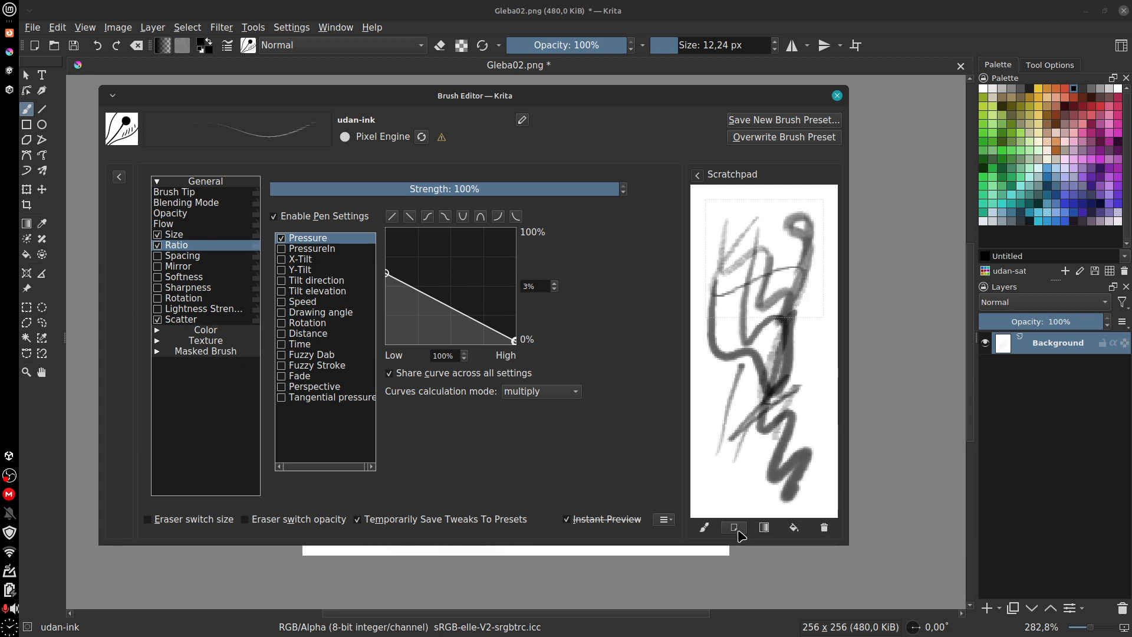
pyautogui.click(734, 527)
pyautogui.moveTo(755, 217)
pyautogui.mouseDown()
pyautogui.moveTo(759, 336)
pyautogui.moveTo(786, 439)
pyautogui.moveTo(761, 425)
pyautogui.moveTo(807, 440)
pyautogui.moveTo(804, 348)
pyautogui.moveTo(777, 281)
pyautogui.moveTo(705, 310)
pyautogui.moveTo(758, 454)
pyautogui.mouseUp()
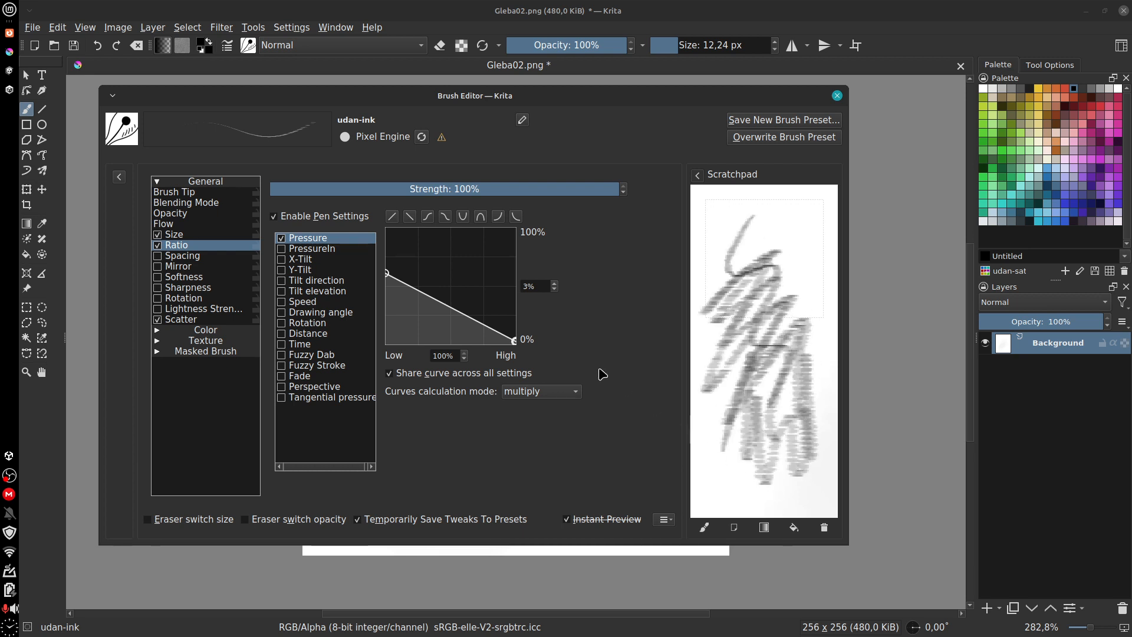
# Step: Reverse the ratio Pressure curve so it rises from 13% at low pressure, and test it with a zigzag stroke
pyautogui.moveTo(514, 340); pyautogui.dragTo(514, 267)
pyautogui.moveTo(387, 273); pyautogui.dragTo(387, 329)
pyautogui.moveTo(777, 254); pyautogui.dragTo(804, 361)
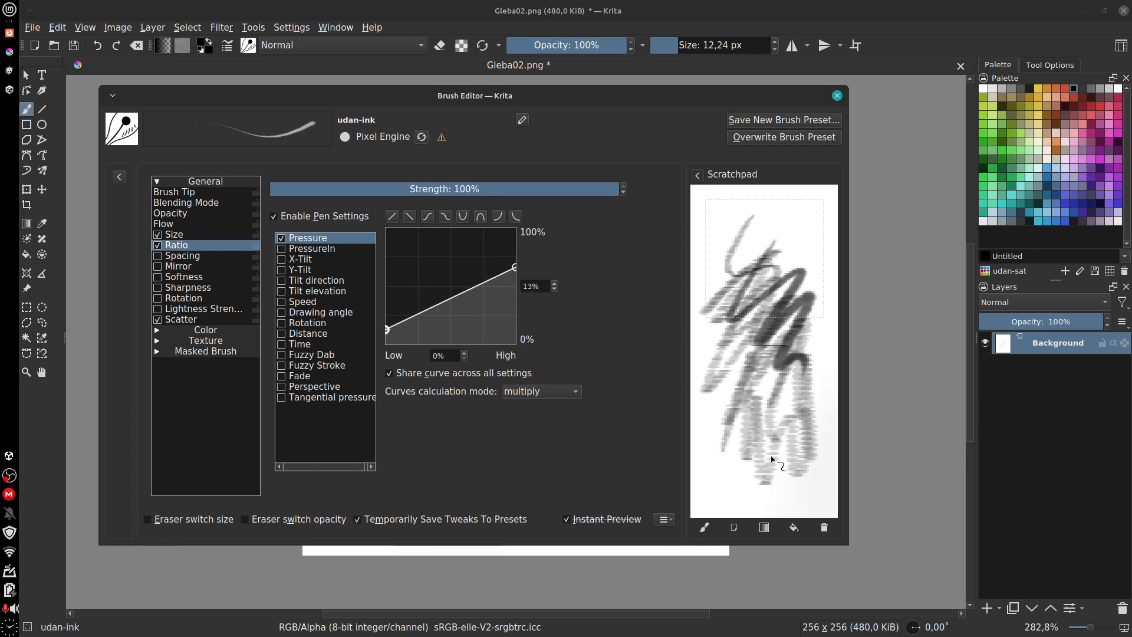
# Step: Flatten the ratio Pressure curve by raising its low end slightly and setting its high end to 57%, and test it with a stroke
pyautogui.moveTo(386, 329); pyautogui.dragTo(387, 316)
pyautogui.moveTo(515, 268); pyautogui.dragTo(514, 277)
pyautogui.moveTo(784, 231)
pyautogui.mouseDown()
pyautogui.moveTo(812, 262)
pyautogui.moveTo(803, 417)
pyautogui.mouseUp()
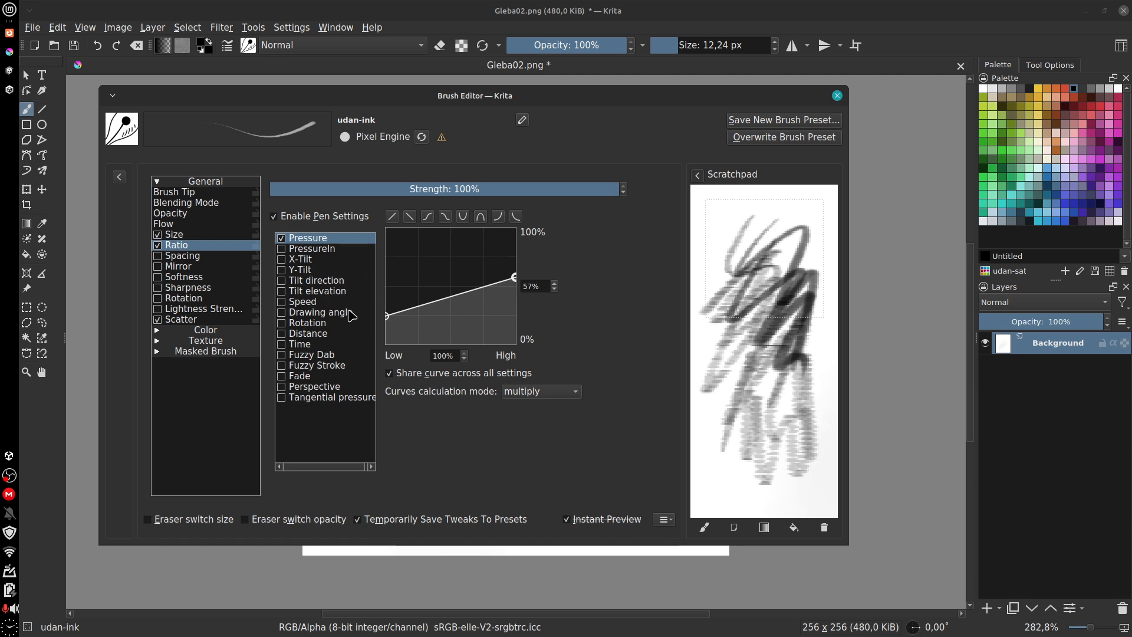
# Step: Enable Drawing angle for the brush ratio and test it with curving strokes on a scratchpad refilled with the current image
pyautogui.click(281, 312)
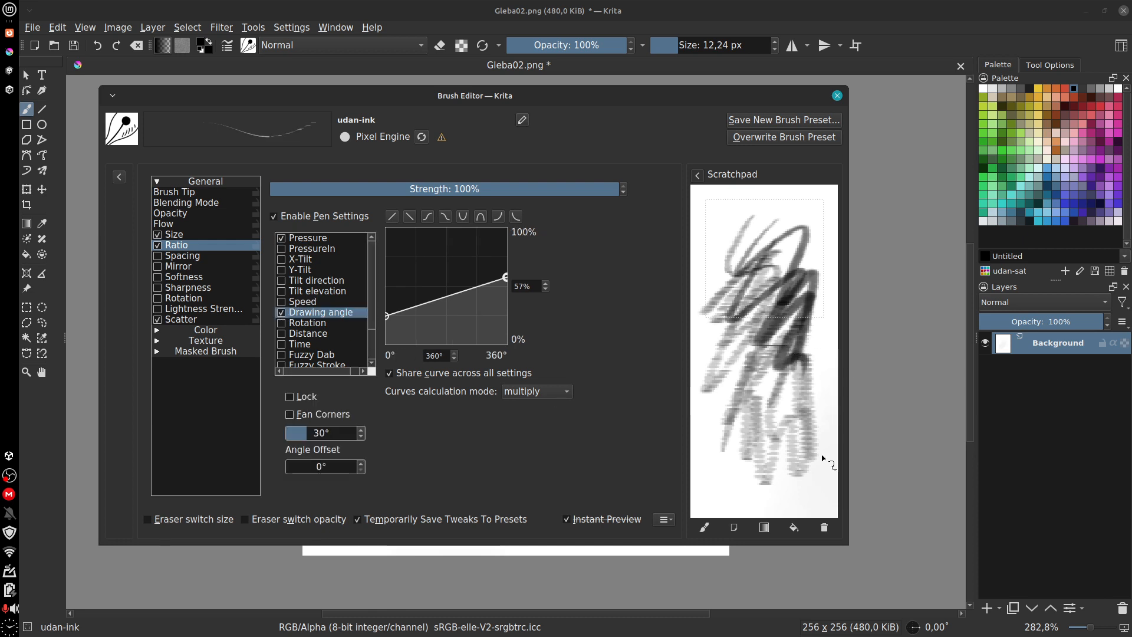
pyautogui.click(742, 530)
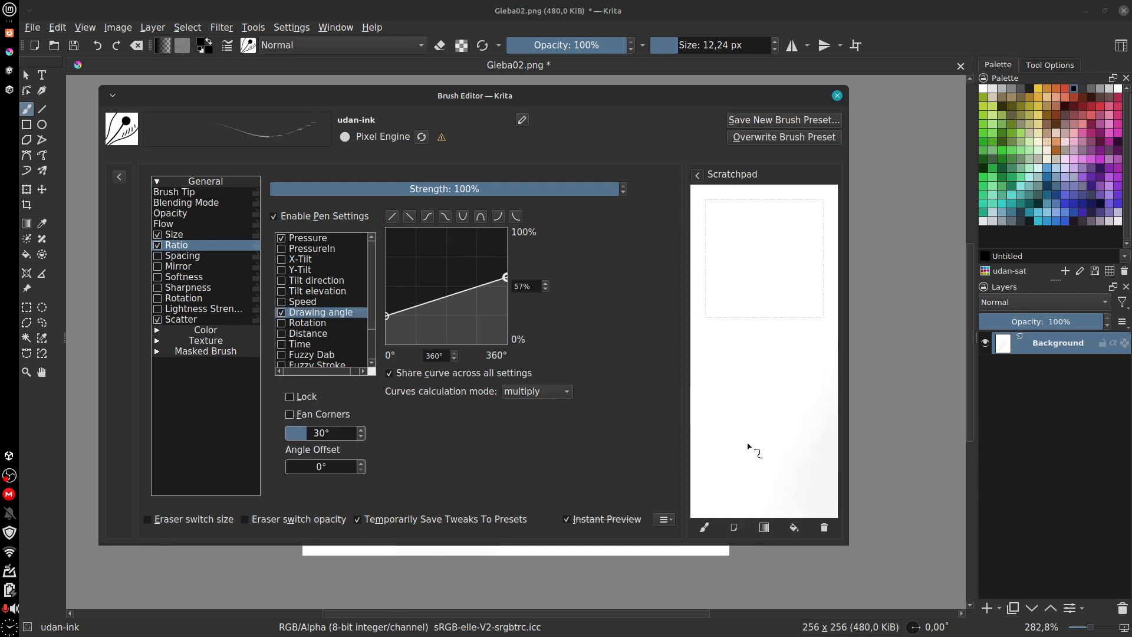
pyautogui.moveTo(762, 238)
pyautogui.mouseDown()
pyautogui.moveTo(779, 324)
pyautogui.moveTo(750, 427)
pyautogui.moveTo(790, 463)
pyautogui.mouseUp()
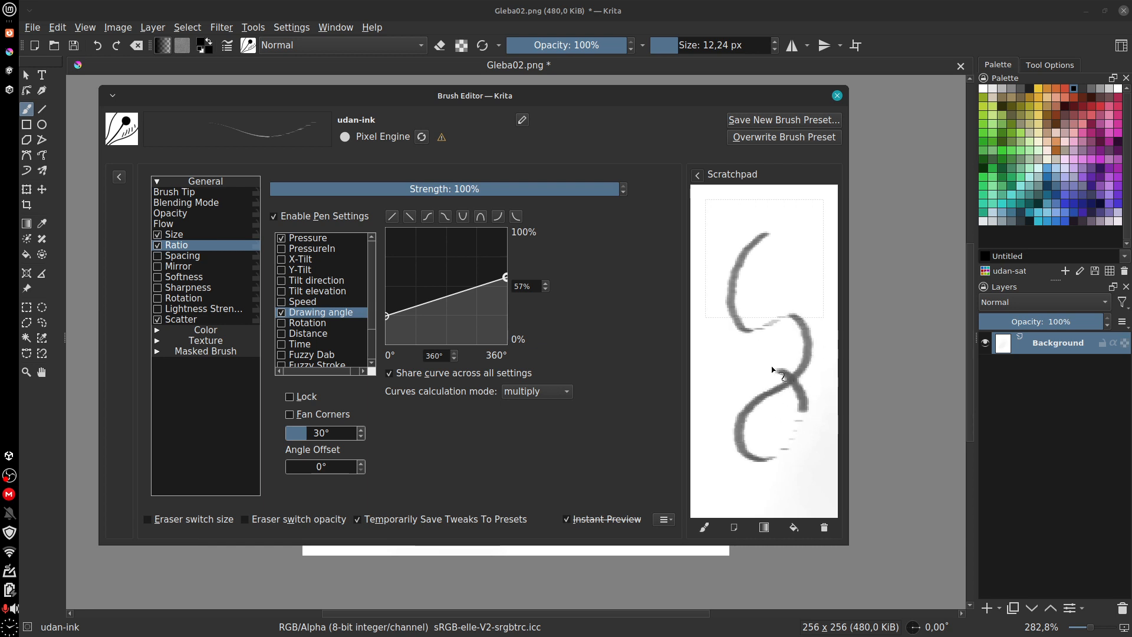
pyautogui.moveTo(720, 358)
pyautogui.mouseDown()
pyautogui.moveTo(782, 418)
pyautogui.moveTo(786, 440)
pyautogui.moveTo(770, 301)
pyautogui.moveTo(799, 295)
pyautogui.mouseUp()
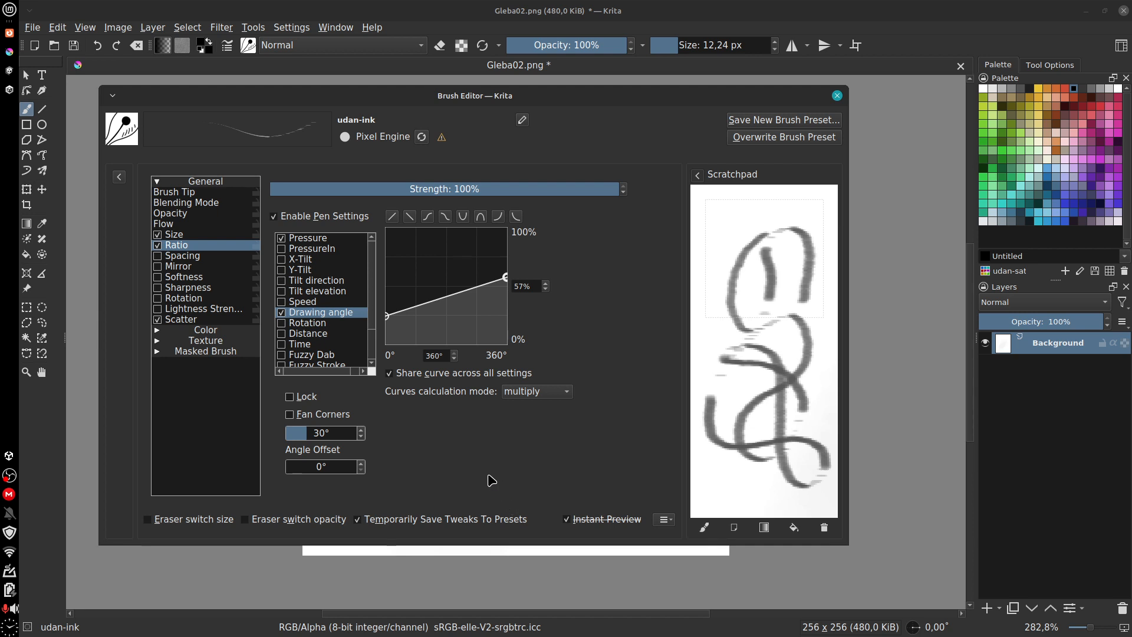
# Step: Stop sharing the curve across settings, make the ratio's Drawing angle curve fall to 14% at 360°, and test it with a curved stroke
pyautogui.click(390, 374)
pyautogui.moveTo(388, 316); pyautogui.dragTo(387, 277)
pyautogui.moveTo(506, 277); pyautogui.dragTo(506, 328)
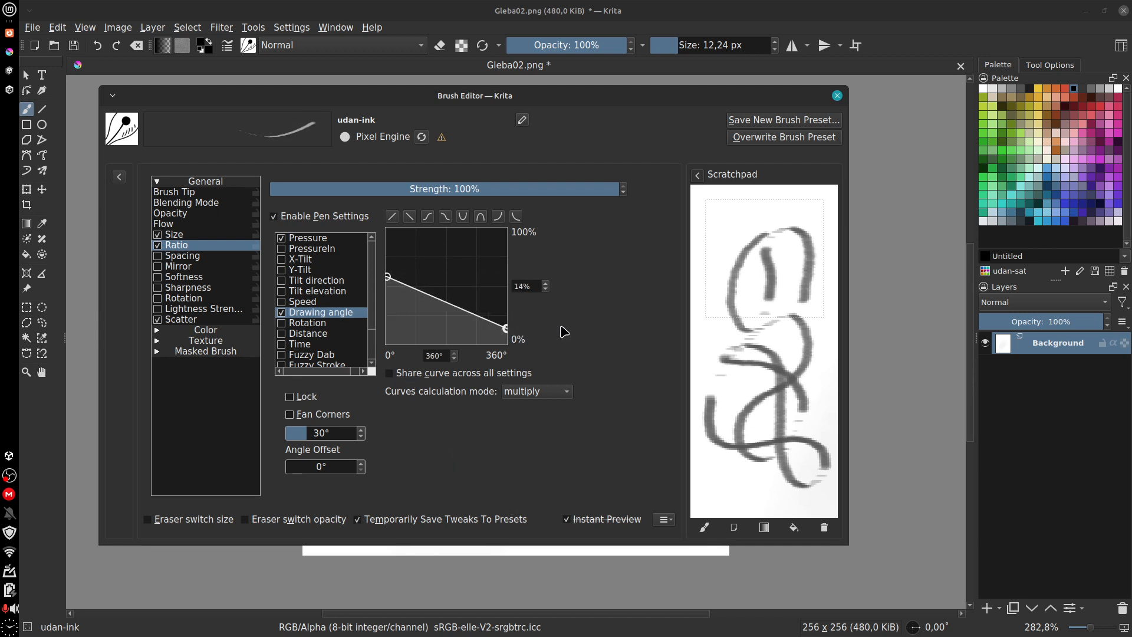
pyautogui.moveTo(726, 363)
pyautogui.mouseDown()
pyautogui.moveTo(779, 295)
pyautogui.moveTo(797, 295)
pyautogui.mouseUp()
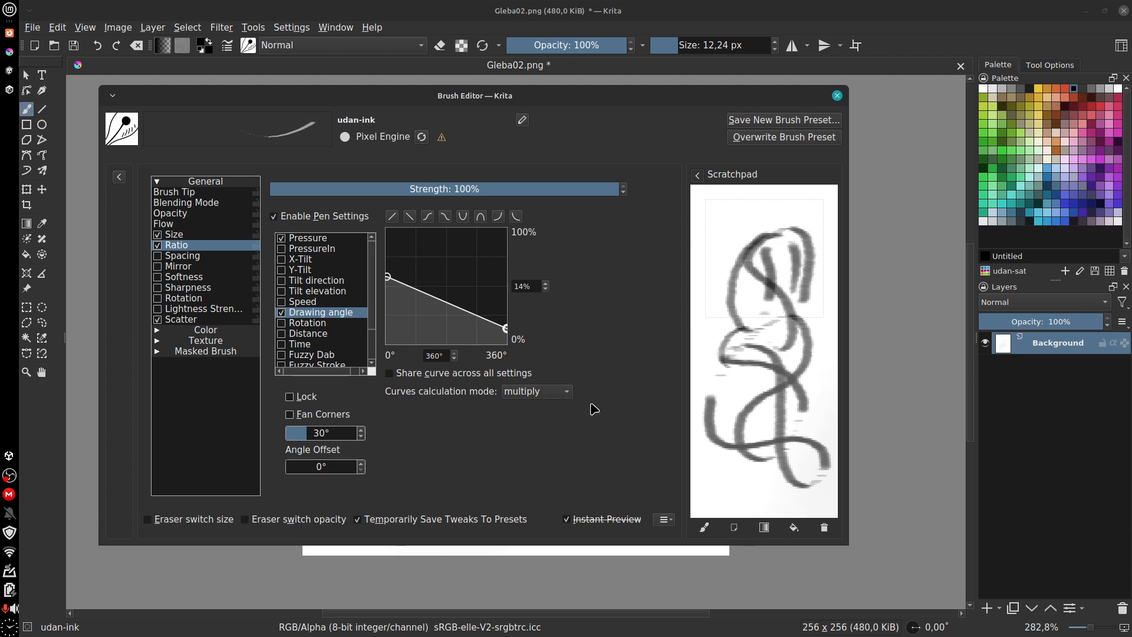
# Step: Disable Drawing angle for the ratio and test the brush with a zigzag on a scratchpad refilled with the current image
pyautogui.click(281, 312)
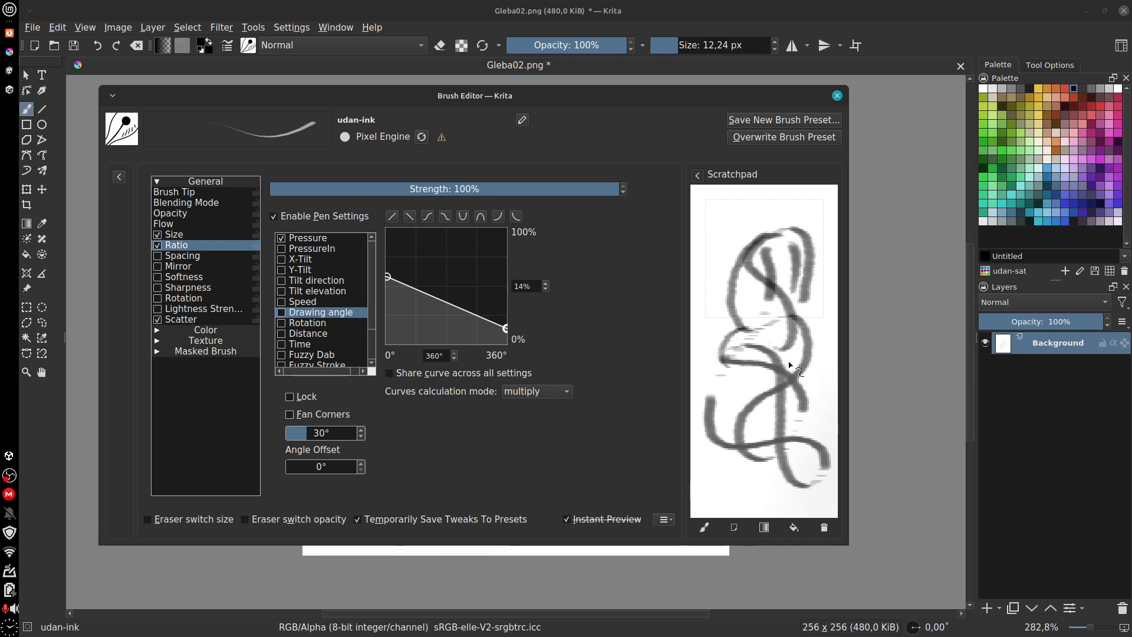
pyautogui.click(734, 528)
pyautogui.moveTo(741, 221)
pyautogui.mouseDown()
pyautogui.moveTo(777, 414)
pyautogui.moveTo(759, 474)
pyautogui.mouseUp()
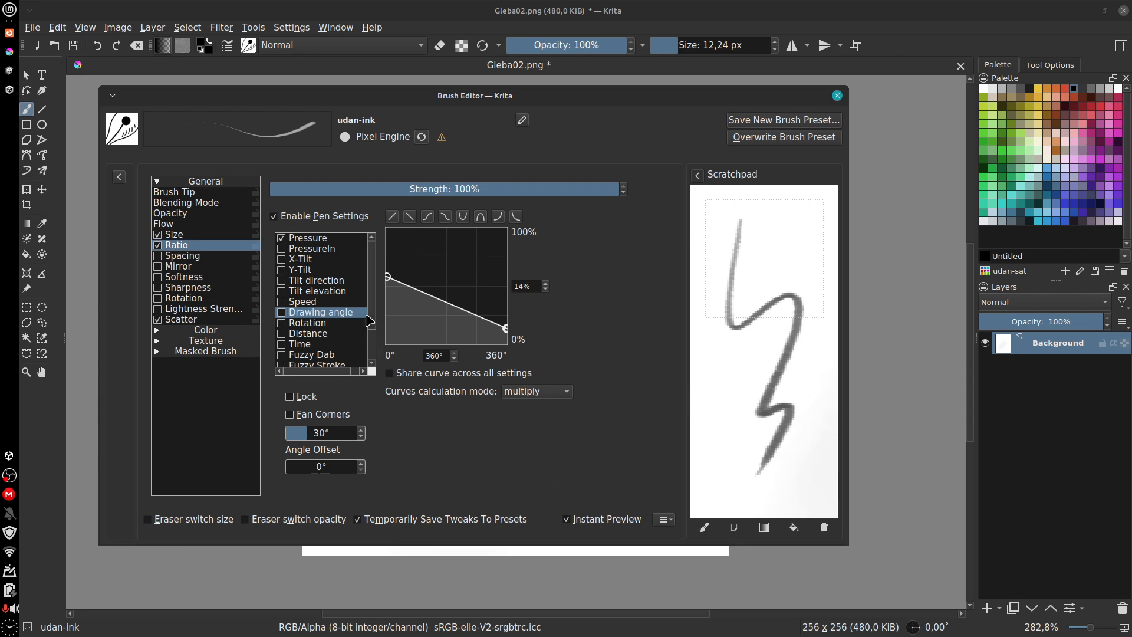
# Step: Enable Fuzzy Dab for the ratio and test it with overlapping scribbles on the scratchpad
pyautogui.scroll(-2, 373, 354)
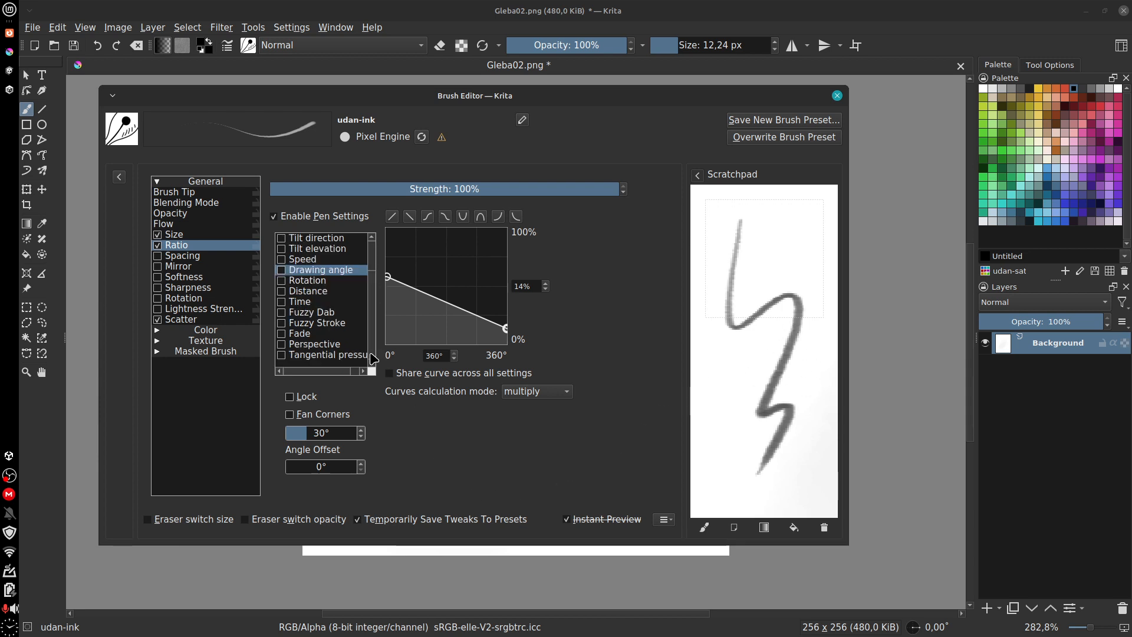
pyautogui.click(352, 312)
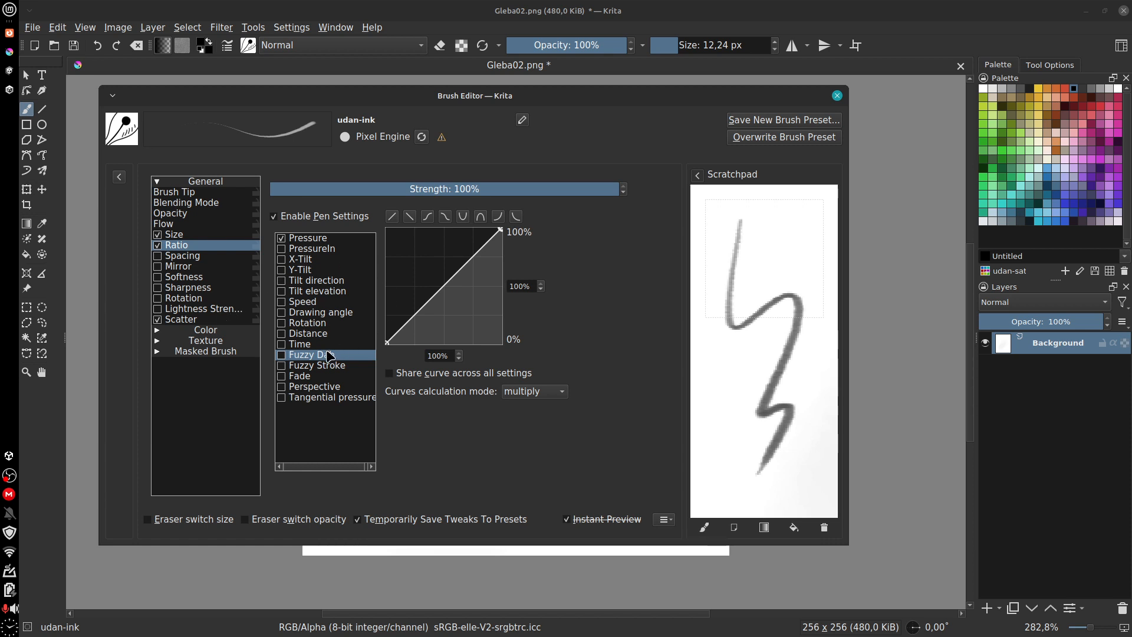
pyautogui.click(281, 355)
pyautogui.moveTo(740, 224)
pyautogui.mouseDown()
pyautogui.moveTo(789, 273)
pyautogui.moveTo(737, 426)
pyautogui.moveTo(794, 339)
pyautogui.moveTo(768, 449)
pyautogui.mouseUp()
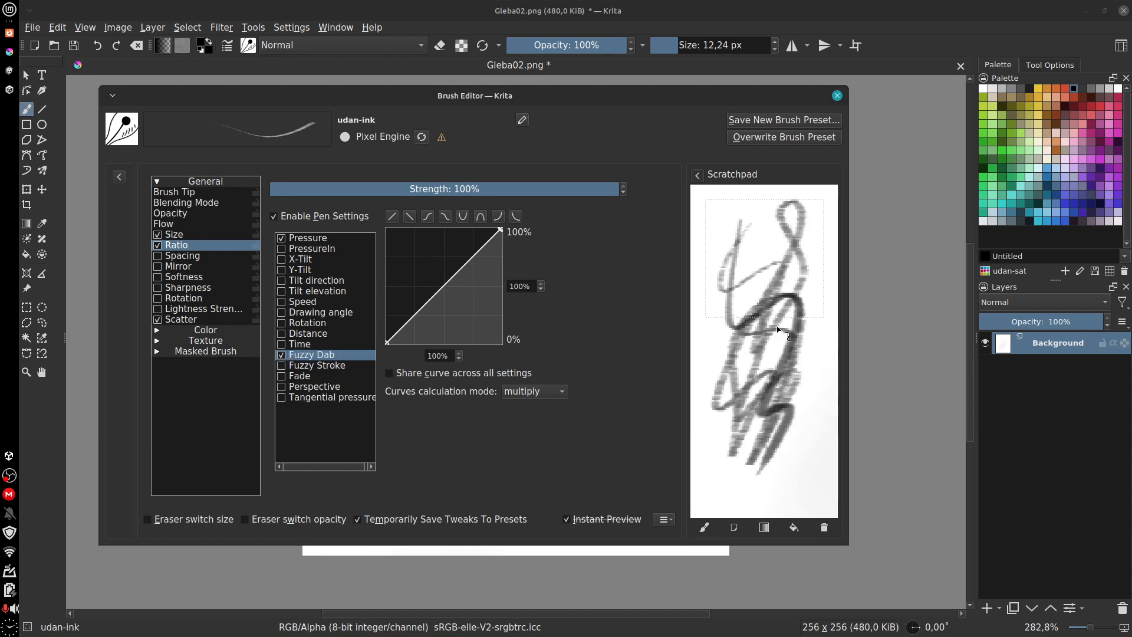
pyautogui.moveTo(780, 244)
pyautogui.mouseDown()
pyautogui.moveTo(751, 312)
pyautogui.moveTo(761, 420)
pyautogui.mouseUp()
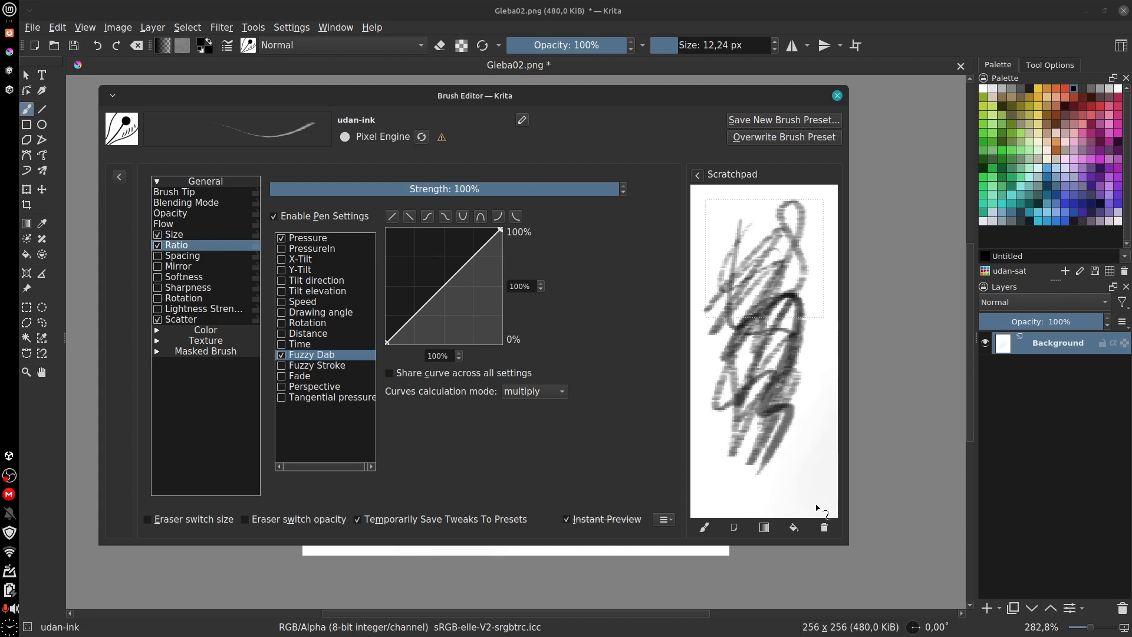
# Step: Bow the ratio's Fuzzy Dab curve upward through a point at 39% input and 75% output, testing it on a refilled scratchpad
pyautogui.moveTo(501, 230)
pyautogui.mouseDown()
pyautogui.moveTo(503, 262)
pyautogui.moveTo(553, 323)
pyautogui.moveTo(532, 208)
pyautogui.mouseUp()
pyautogui.moveTo(454, 274)
pyautogui.mouseDown()
pyautogui.moveTo(455, 317)
pyautogui.moveTo(461, 291)
pyautogui.moveTo(431, 256)
pyautogui.mouseUp()
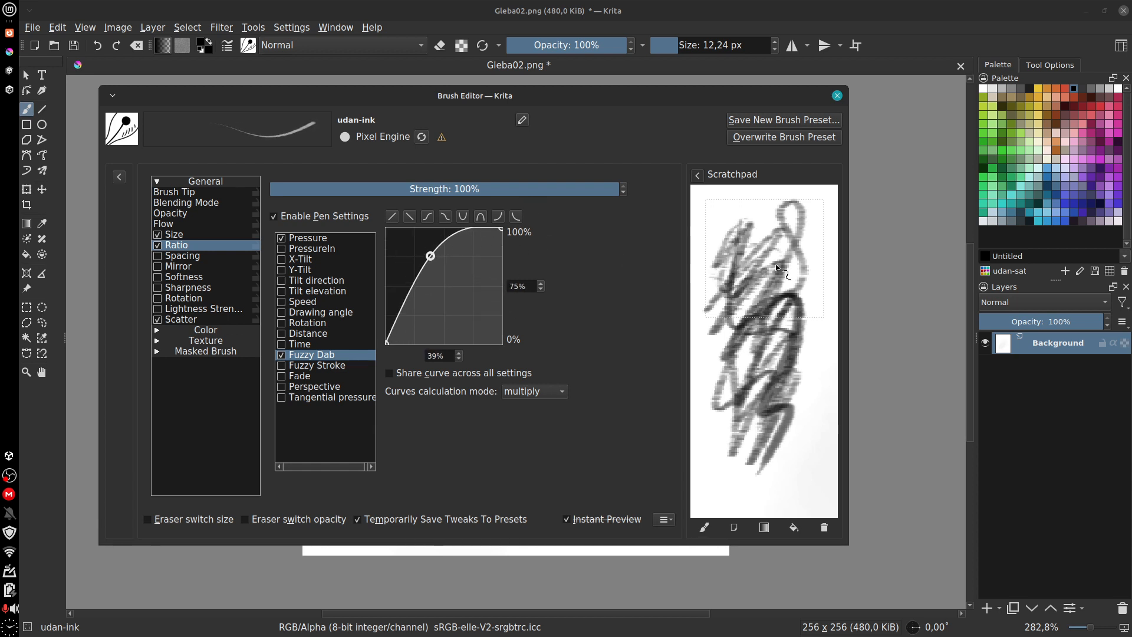
pyautogui.click(734, 526)
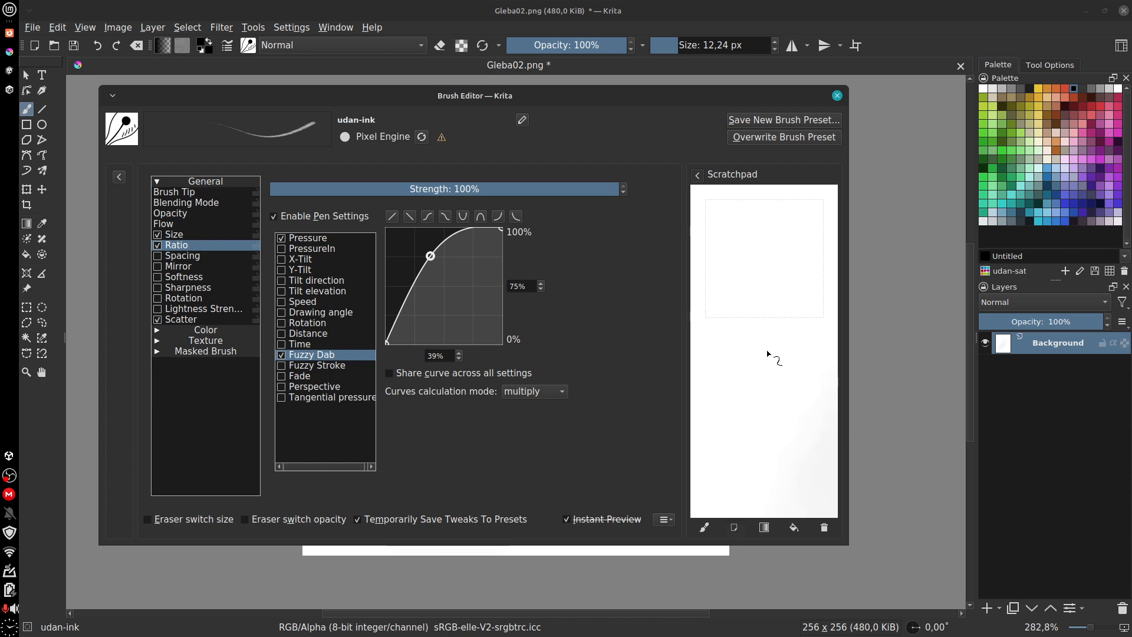
pyautogui.moveTo(741, 226)
pyautogui.mouseDown()
pyautogui.moveTo(767, 291)
pyautogui.moveTo(787, 491)
pyautogui.mouseUp()
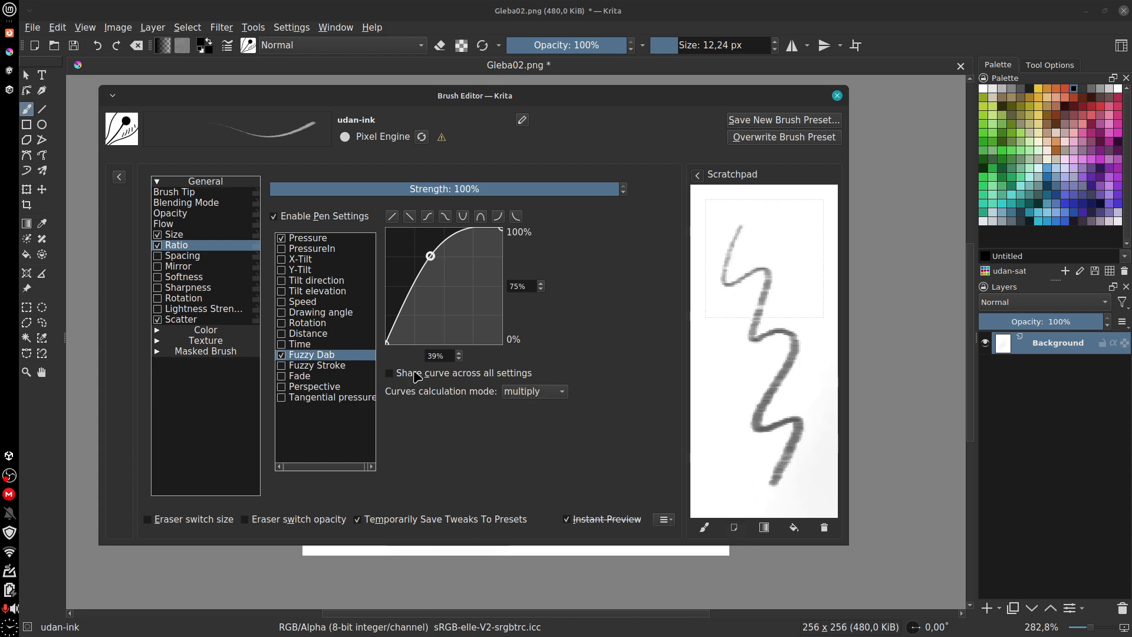
# Step: Disable Fuzzy Dab for the ratio, test with a zigzag stroke, and refill the scratchpad with the current image
pyautogui.click(281, 355)
pyautogui.moveTo(763, 235); pyautogui.dragTo(761, 481)
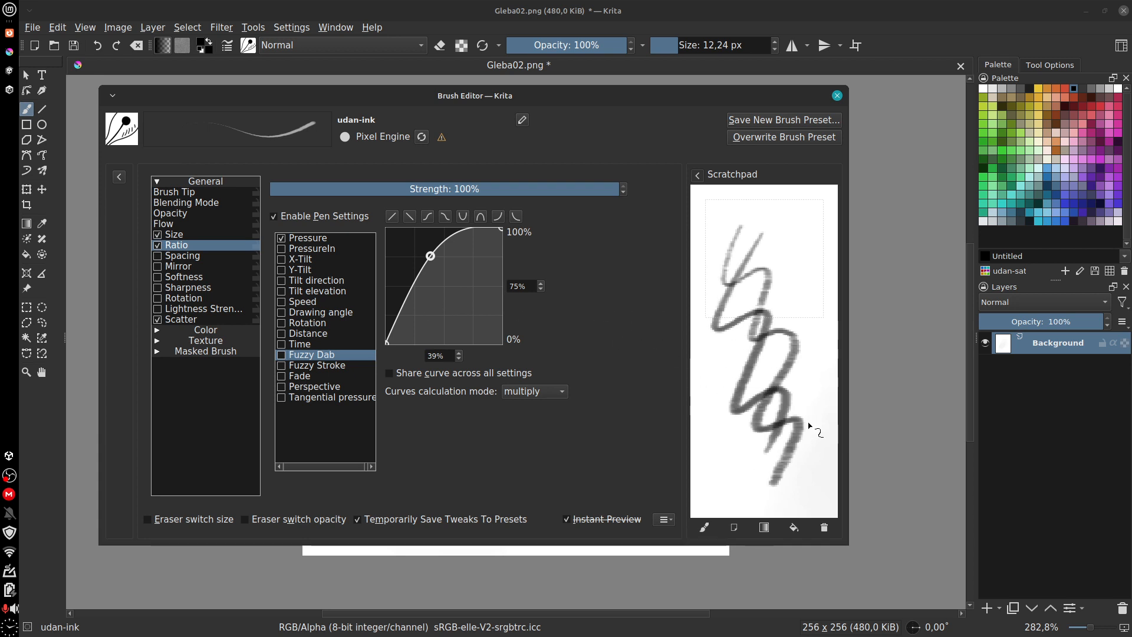
pyautogui.click(734, 528)
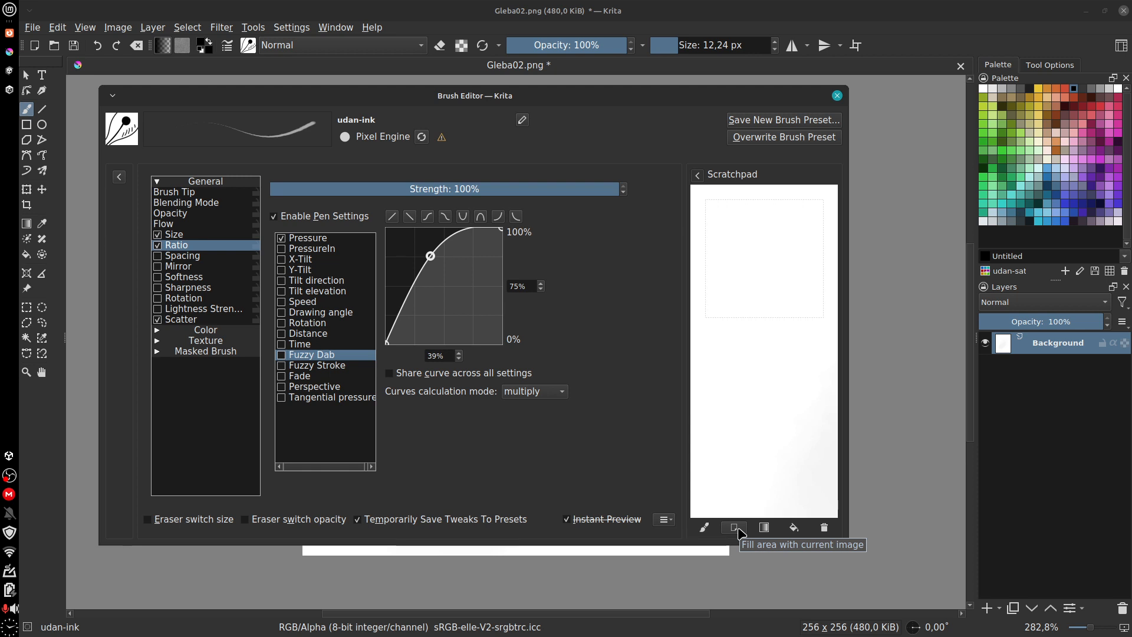
# Step: Close the brush editor and test the tuned brush with long looping and short strokes across the canvas
pyautogui.click(837, 96)
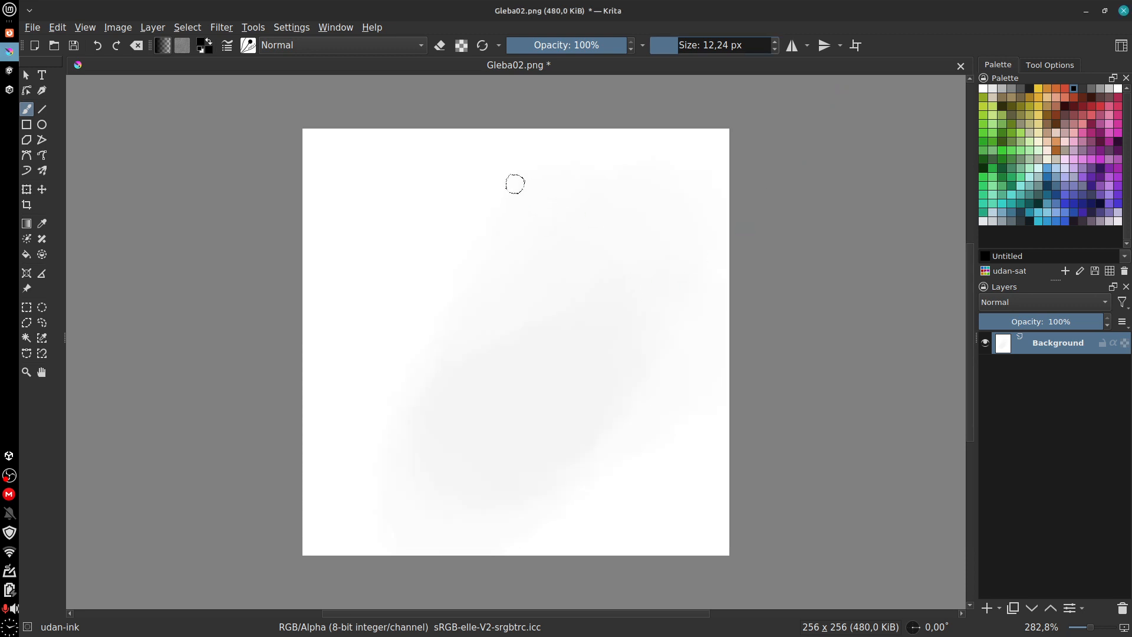
pyautogui.moveTo(513, 191)
pyautogui.mouseDown()
pyautogui.moveTo(582, 409)
pyautogui.moveTo(614, 449)
pyautogui.moveTo(575, 540)
pyautogui.mouseUp()
pyautogui.moveTo(539, 384); pyautogui.dragTo(494, 511)
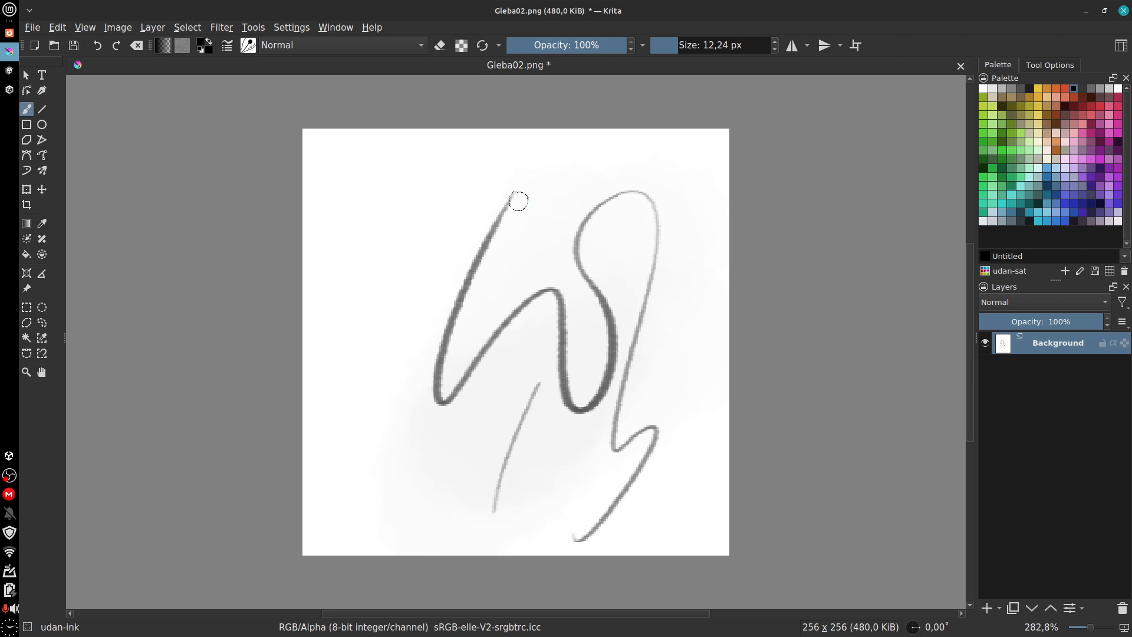
pyautogui.moveTo(417, 267); pyautogui.dragTo(401, 430)
pyautogui.moveTo(362, 225)
pyautogui.mouseDown()
pyautogui.moveTo(615, 386)
pyautogui.moveTo(538, 397)
pyautogui.moveTo(520, 506)
pyautogui.mouseUp()
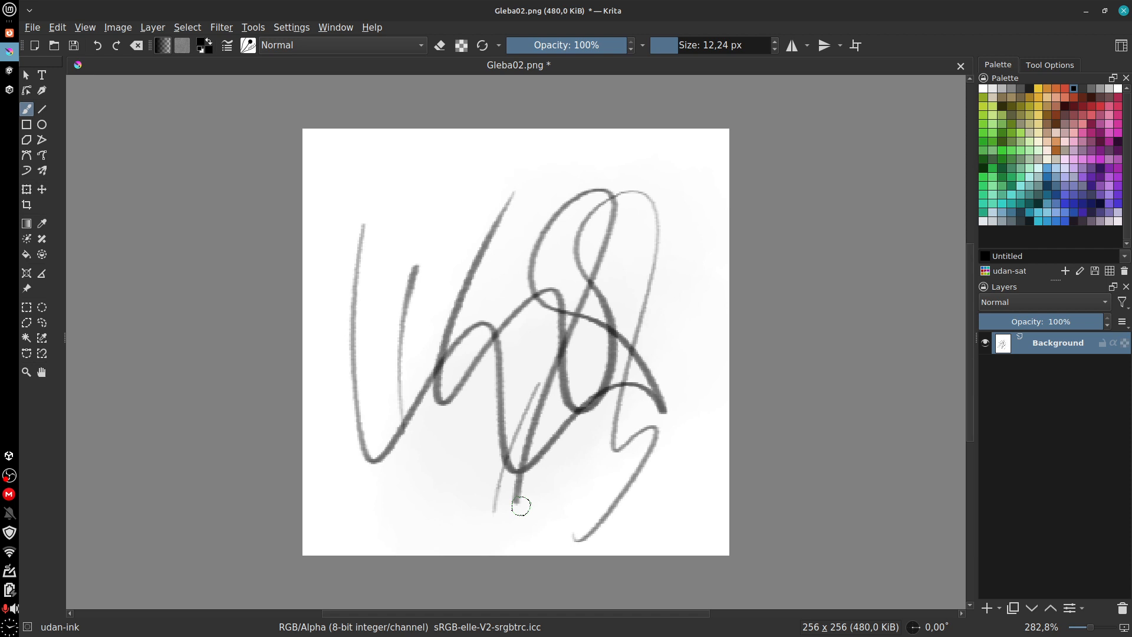
# Step: Reopen the brush editor and enter udan-flat-pencil as the preset's new name
pyautogui.click(248, 46)
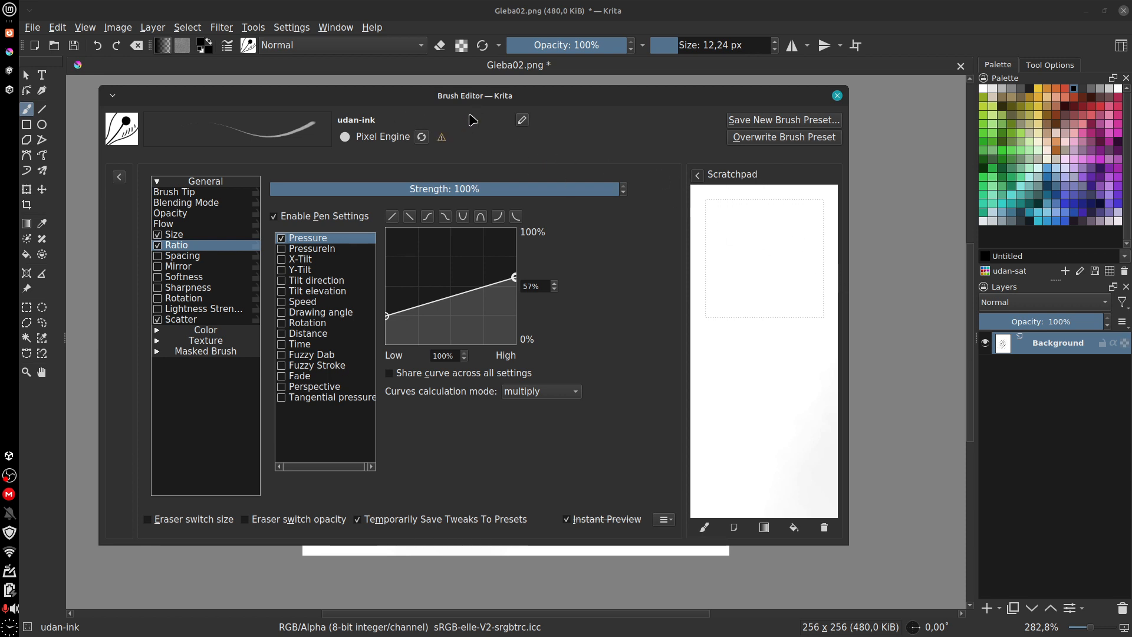
pyautogui.click(523, 121)
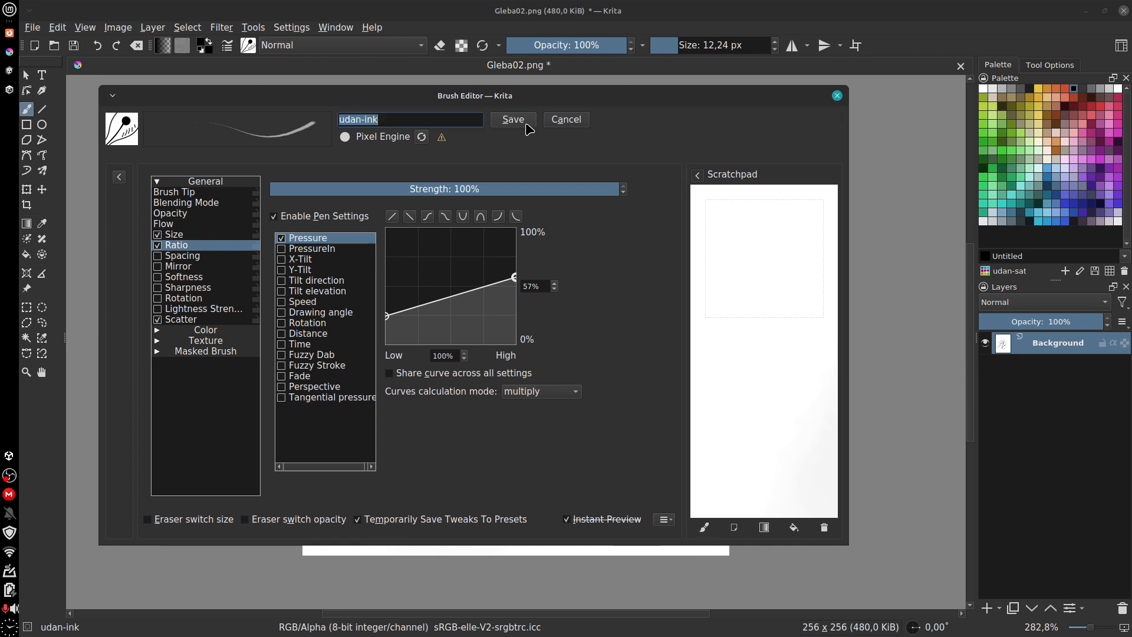
pyautogui.click(435, 118)
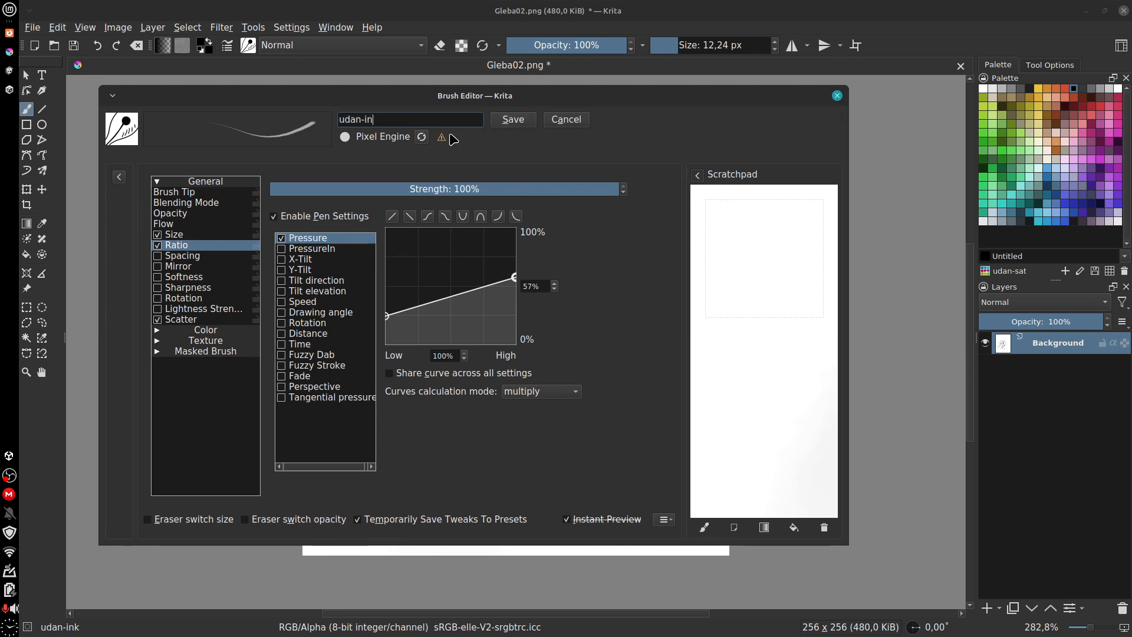
pyautogui.write('p')
pyautogui.write('l')
pyautogui.write('at')
pyautogui.write('-pencil')
# Step: Test the brush with zigzag strokes on the scratchpad, refilling it with the current image between tests
pyautogui.moveTo(775, 211)
pyautogui.mouseDown()
pyautogui.moveTo(710, 292)
pyautogui.moveTo(807, 242)
pyautogui.moveTo(776, 316)
pyautogui.moveTo(802, 288)
pyautogui.mouseUp()
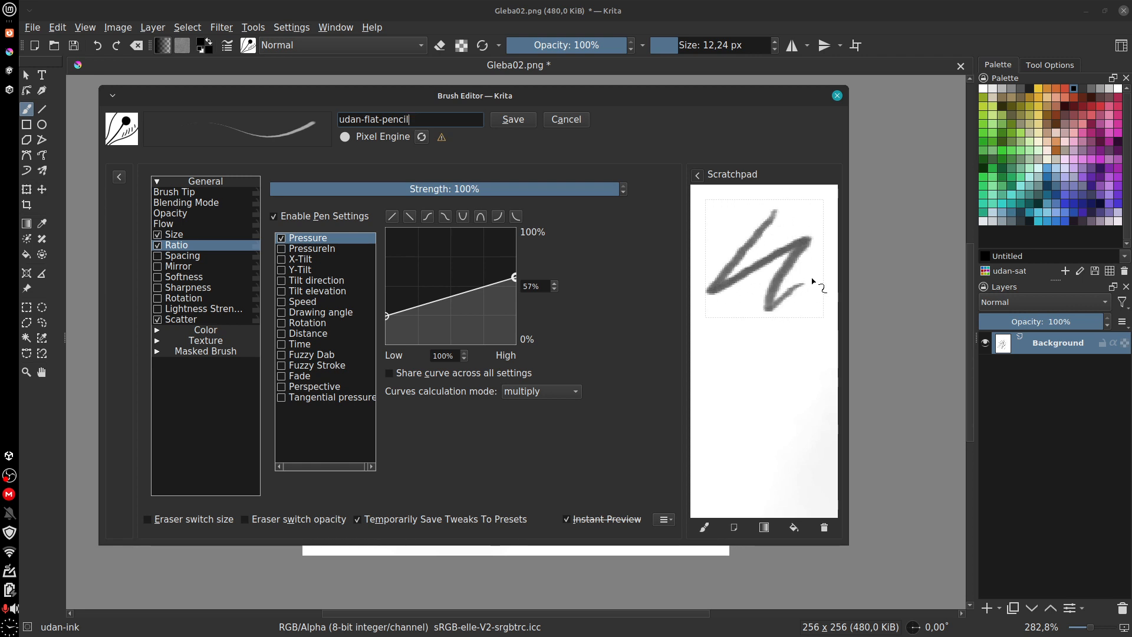
pyautogui.click(735, 527)
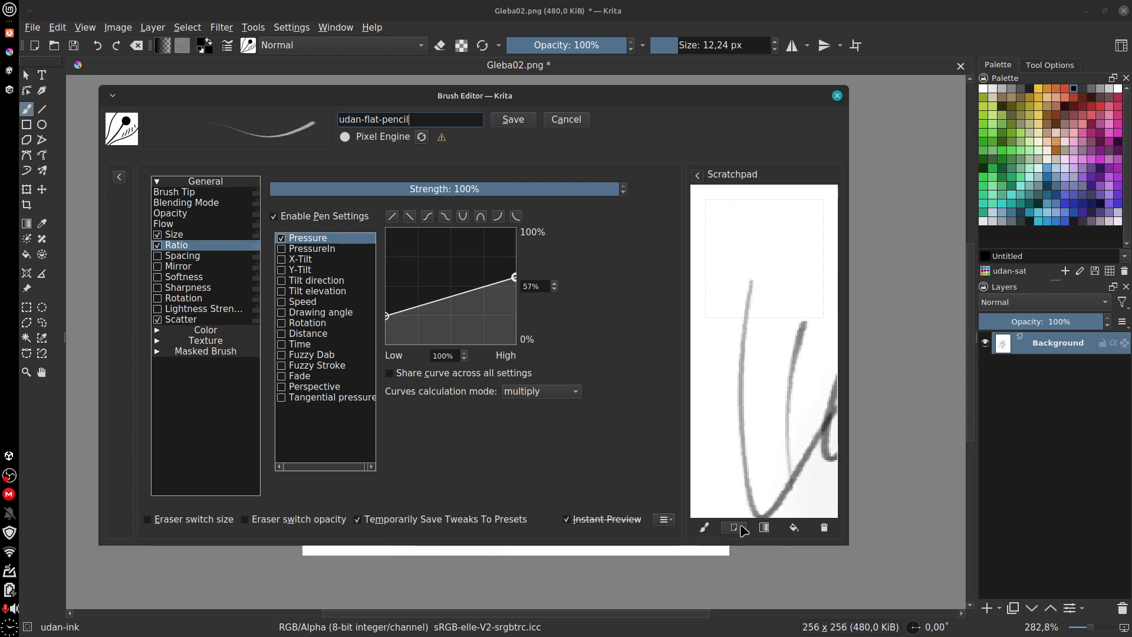
pyautogui.moveTo(744, 208)
pyautogui.mouseDown()
pyautogui.moveTo(718, 273)
pyautogui.moveTo(749, 298)
pyautogui.moveTo(734, 307)
pyautogui.moveTo(799, 277)
pyautogui.moveTo(799, 306)
pyautogui.mouseUp()
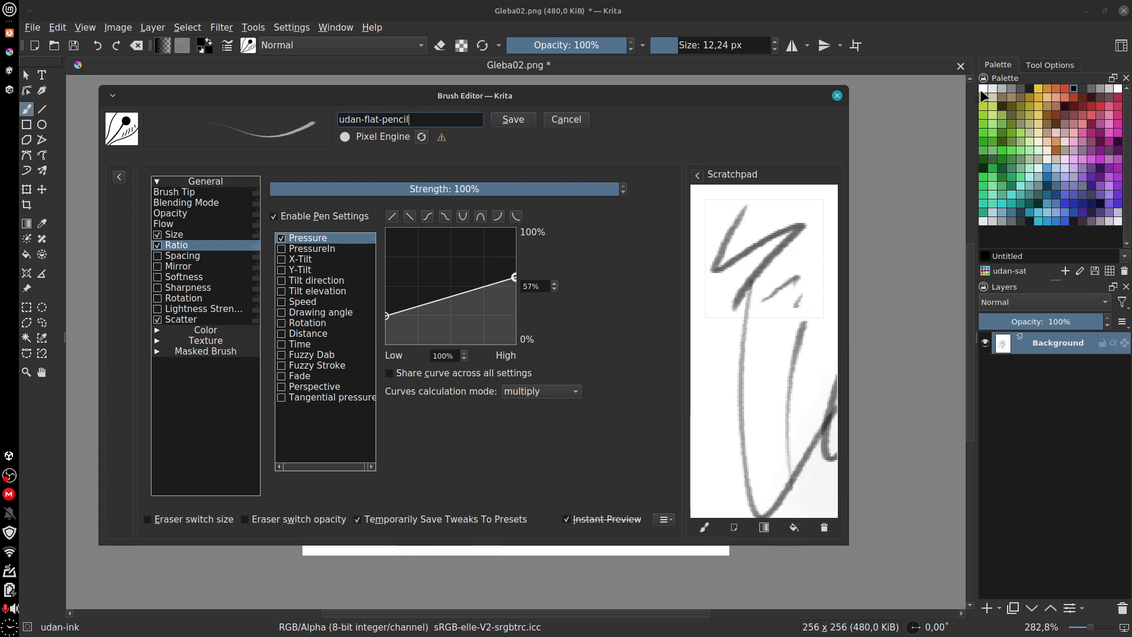
# Step: Choose white, fill the scratchpad with the background color, reload the current image into it, and paint white over its grey lines
pyautogui.click(983, 89)
pyautogui.click(794, 527)
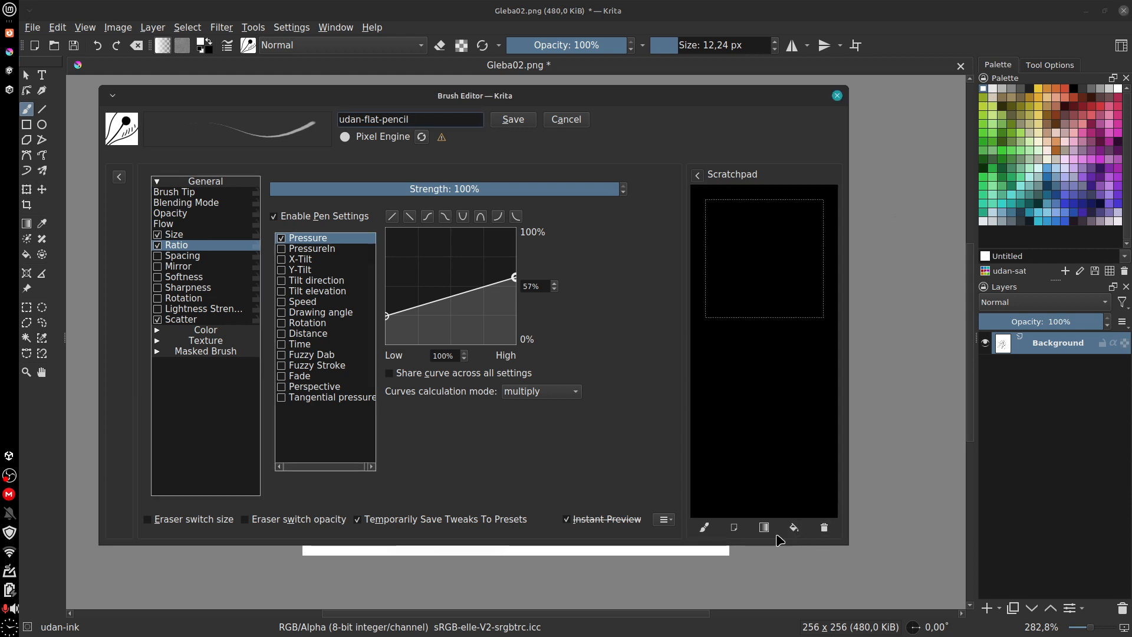
pyautogui.click(734, 527)
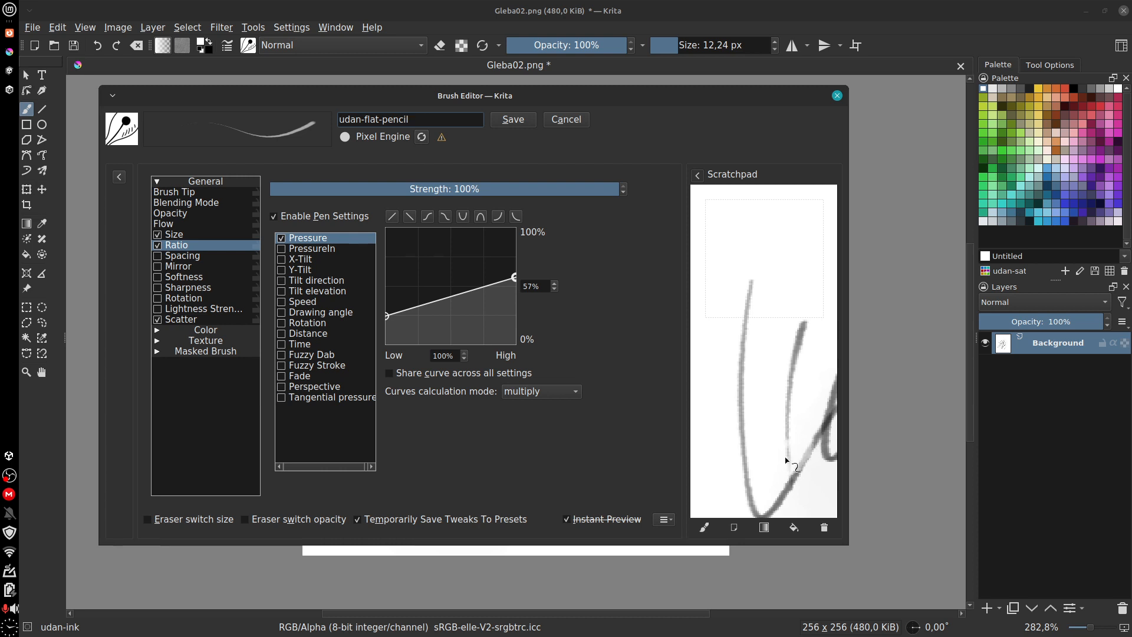
pyautogui.moveTo(776, 493)
pyautogui.mouseDown()
pyautogui.moveTo(831, 439)
pyautogui.moveTo(769, 506)
pyautogui.moveTo(742, 390)
pyautogui.moveTo(753, 344)
pyautogui.moveTo(791, 405)
pyautogui.moveTo(790, 301)
pyautogui.moveTo(758, 348)
pyautogui.mouseUp()
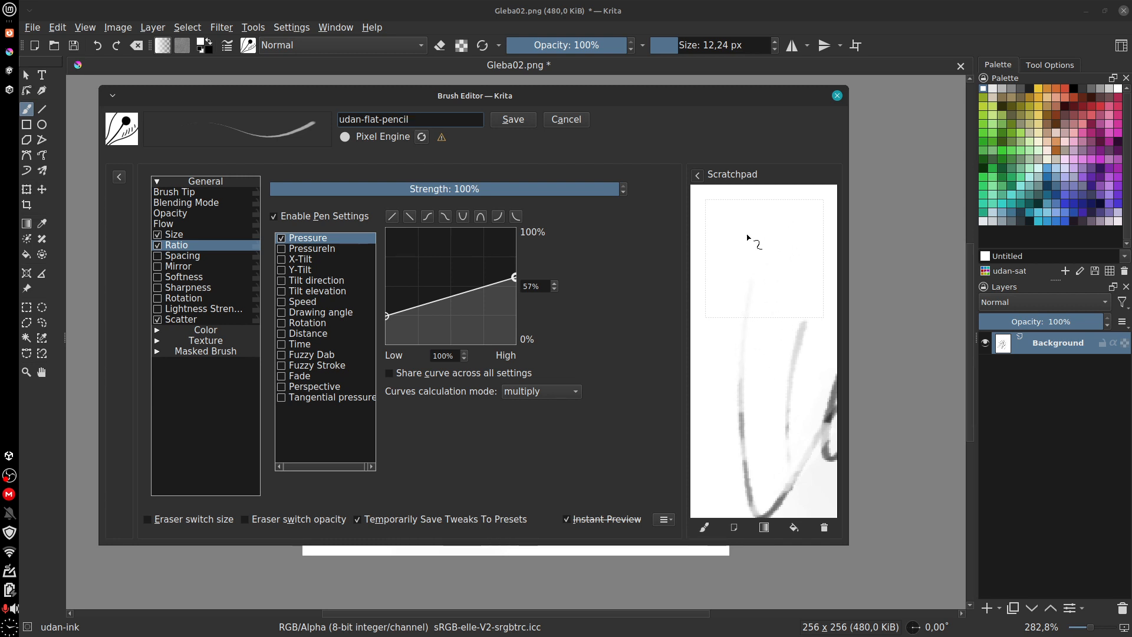
# Step: Switch to the dark palette swatch and draw a short diagonal stroke near the scratchpad's upper edge
pyautogui.click(1029, 87)
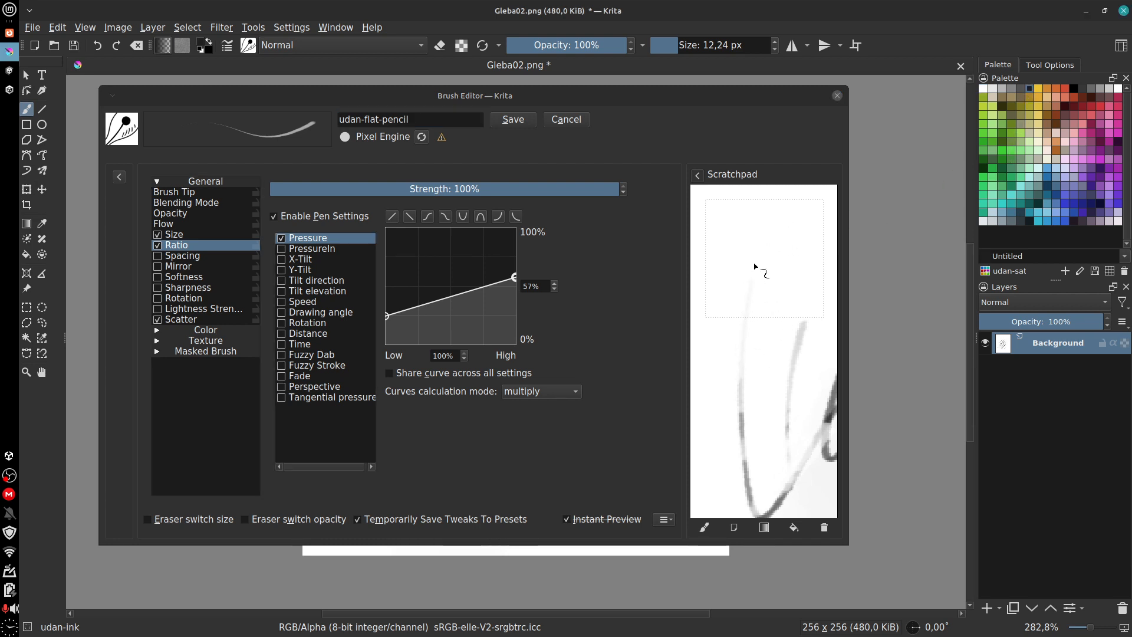
pyautogui.moveTo(759, 216)
pyautogui.mouseDown()
pyautogui.moveTo(714, 272)
pyautogui.moveTo(772, 208)
pyautogui.mouseUp()
pyautogui.hotkey('ctrl', 'BackSpace')
pyautogui.hotkey('ctrl', 'BackSpace')
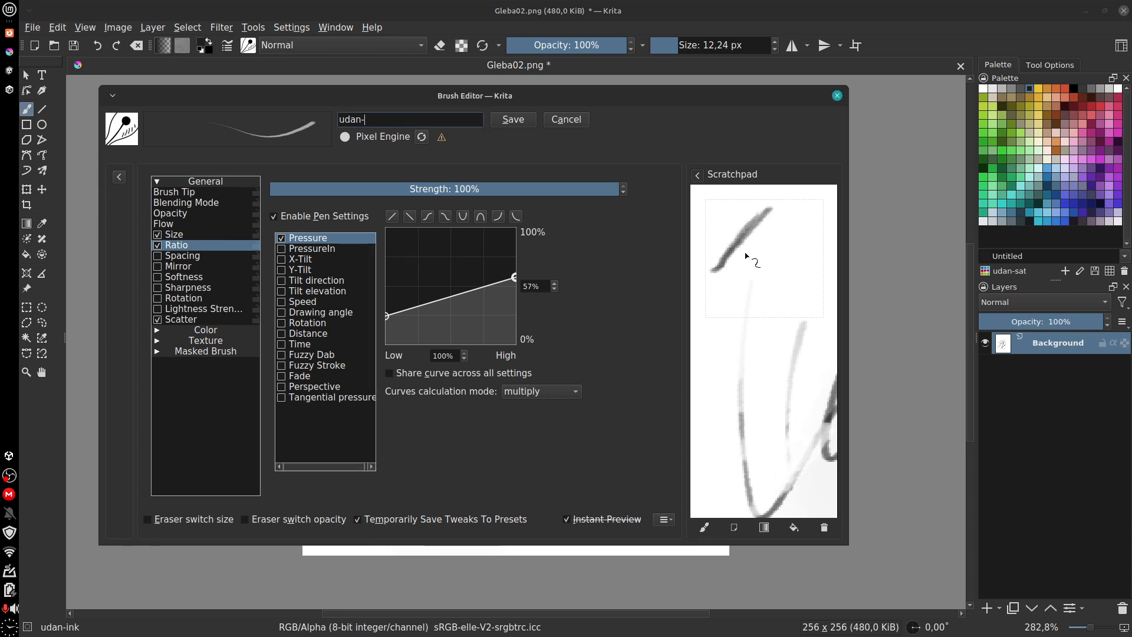
pyautogui.hotkey('ctrl', 'z')
pyautogui.hotkey('ctrl', 'z')
# Step: Sketch a pencil tip on the scratchpad with thick slanted sides, a shaded point, a wavy lower edge and lines running down the body
pyautogui.moveTo(763, 212); pyautogui.dragTo(712, 273)
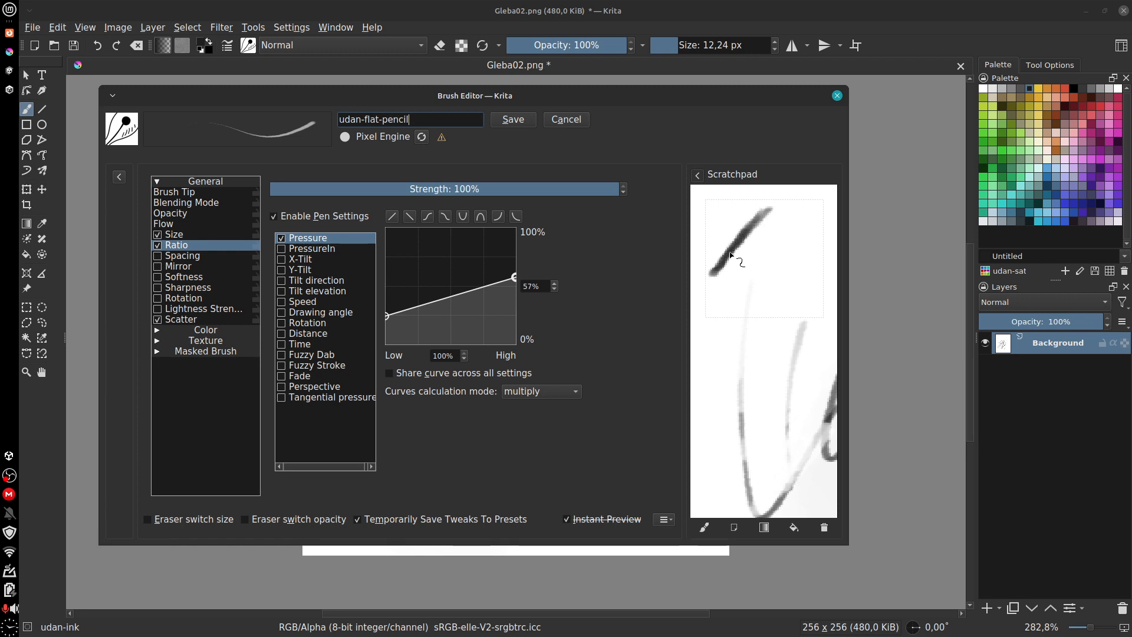
pyautogui.moveTo(768, 211); pyautogui.dragTo(777, 300)
pyautogui.moveTo(746, 242)
pyautogui.mouseDown()
pyautogui.moveTo(775, 248)
pyautogui.moveTo(746, 245)
pyautogui.moveTo(766, 227)
pyautogui.mouseUp()
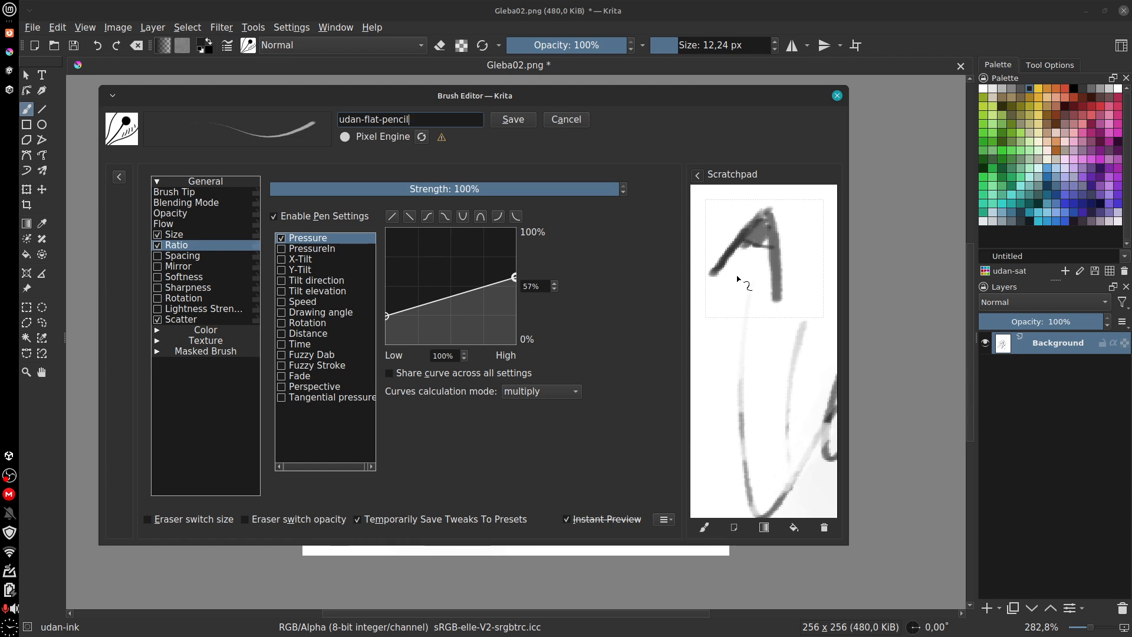
pyautogui.moveTo(711, 276); pyautogui.dragTo(778, 291)
pyautogui.moveTo(712, 280); pyautogui.dragTo(692, 312)
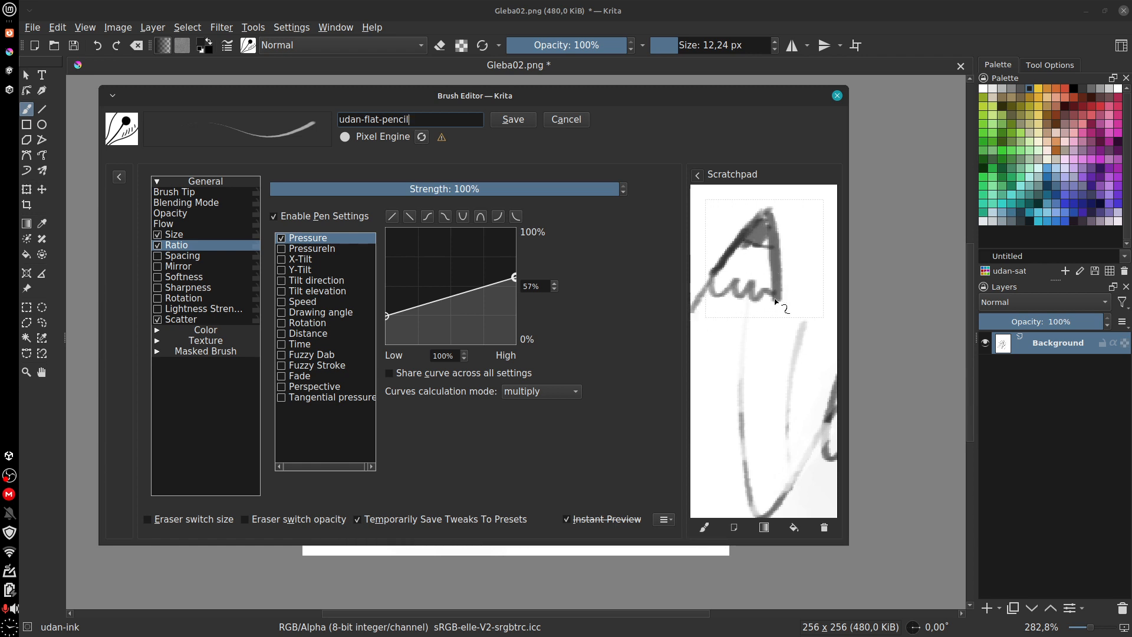
pyautogui.moveTo(777, 289); pyautogui.dragTo(775, 341)
pyautogui.moveTo(724, 294)
pyautogui.mouseDown()
pyautogui.moveTo(708, 356)
pyautogui.moveTo(724, 399)
pyautogui.mouseUp()
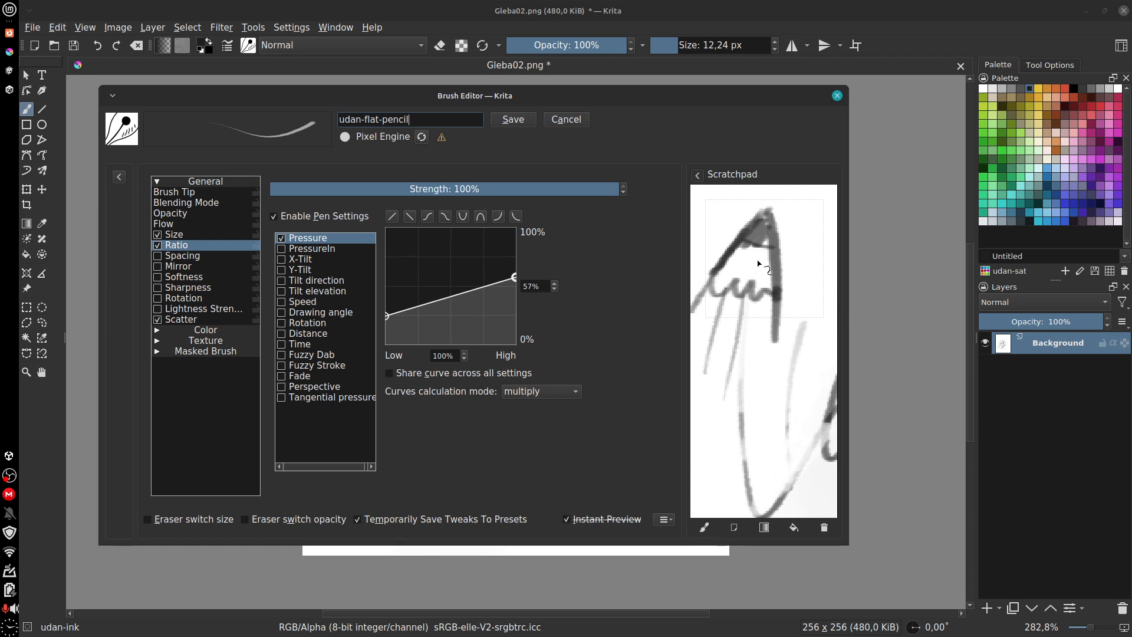
# Step: Darken the shaded point and lengthen the thick side of the scratchpad pencil, and save the preset's name as udan-flat-pencil
pyautogui.moveTo(769, 231)
pyautogui.mouseDown()
pyautogui.moveTo(750, 240)
pyautogui.moveTo(770, 273)
pyautogui.moveTo(775, 351)
pyautogui.mouseUp()
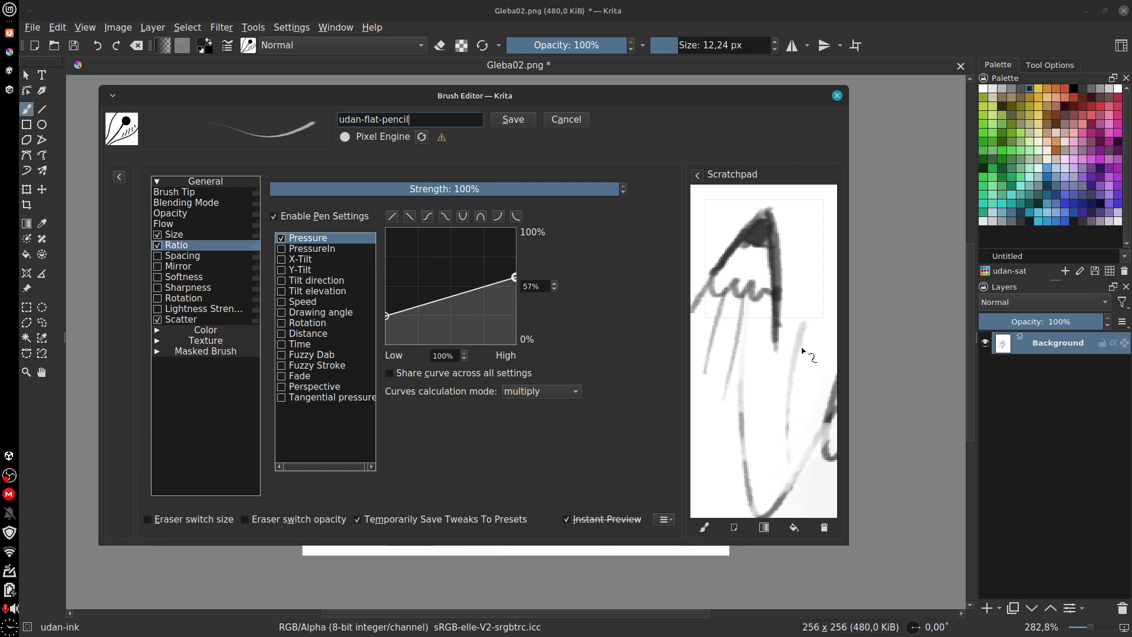
pyautogui.click(514, 121)
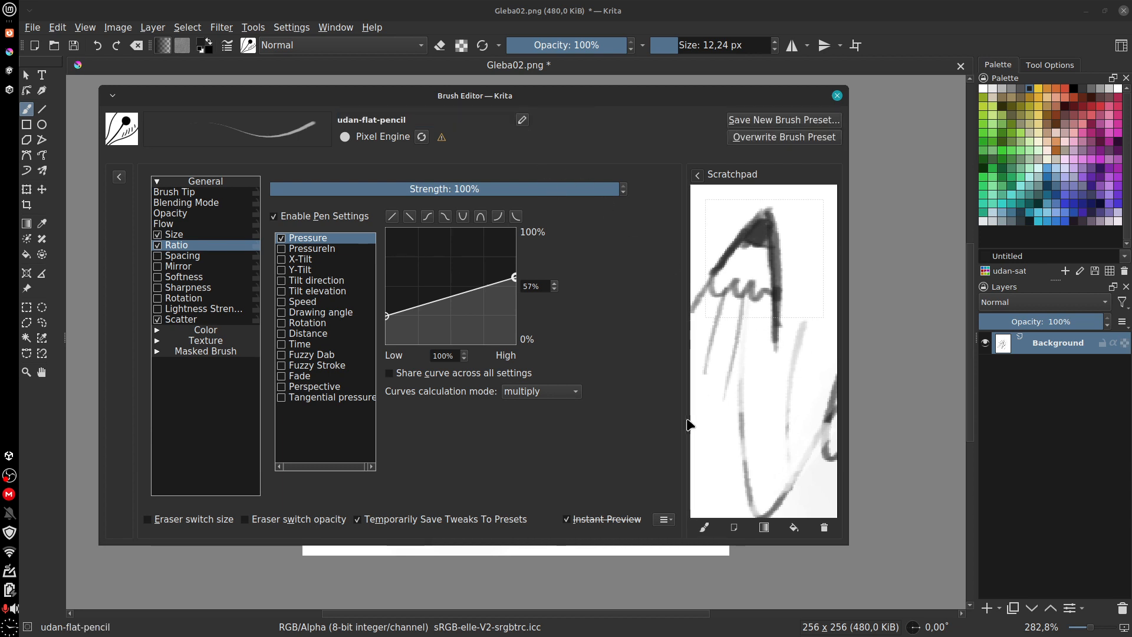
pyautogui.click(838, 97)
# Step: Browse the brush preset list and search it for "ud"
pyautogui.click(248, 46)
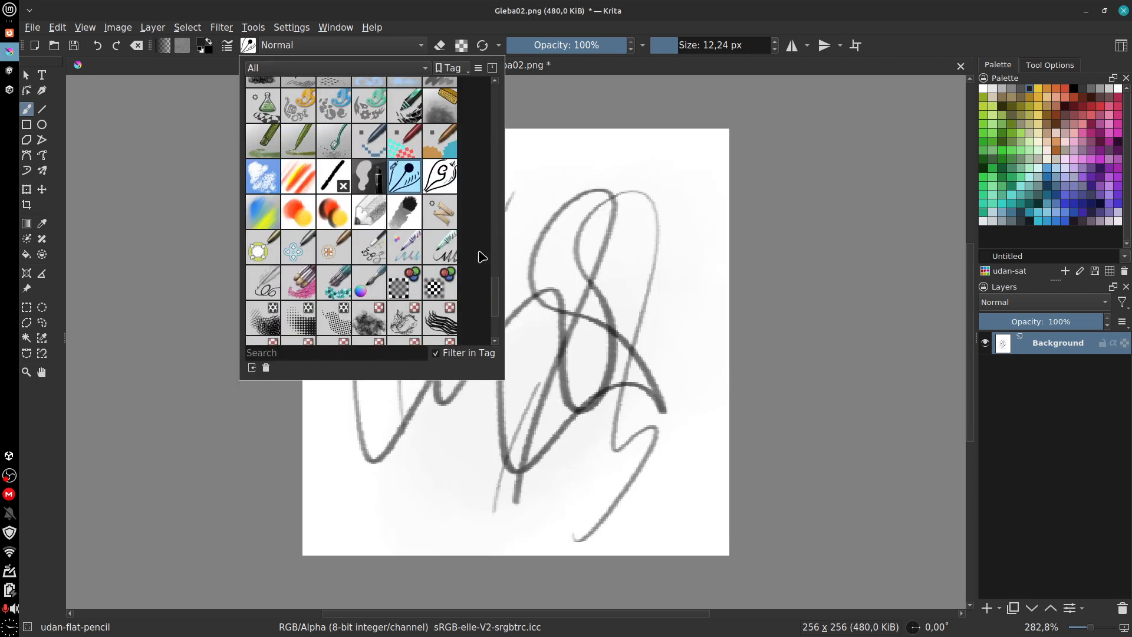
pyautogui.moveTo(495, 290)
pyautogui.mouseDown()
pyautogui.moveTo(499, 324)
pyautogui.moveTo(497, 89)
pyautogui.moveTo(490, 323)
pyautogui.mouseUp()
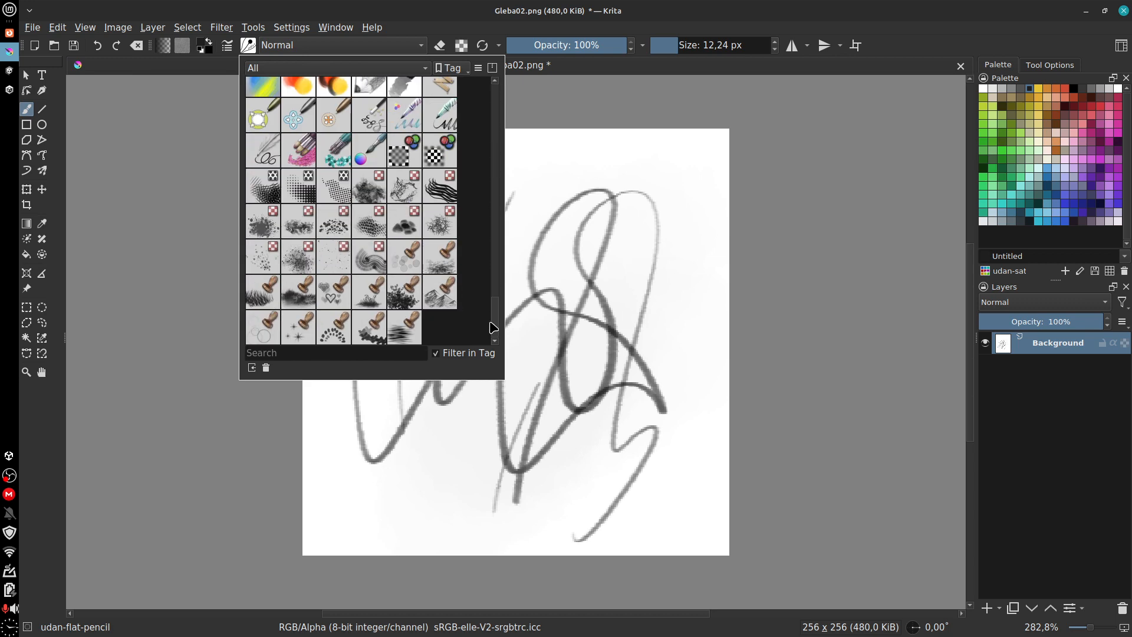
pyautogui.click(291, 354)
pyautogui.write('ud')
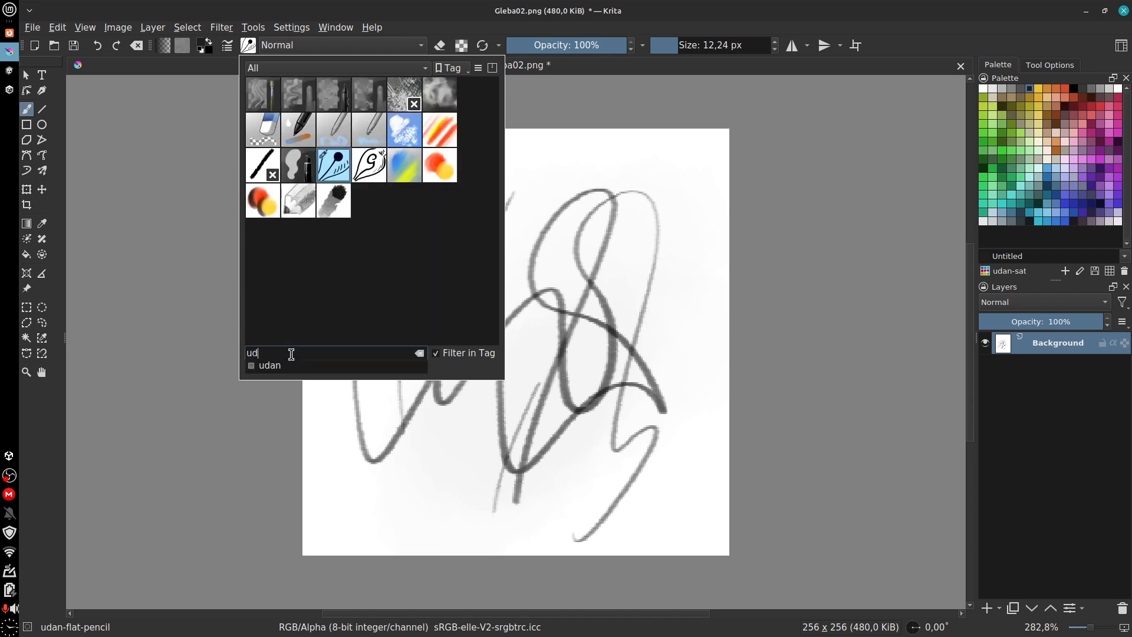
pyautogui.click(208, 104)
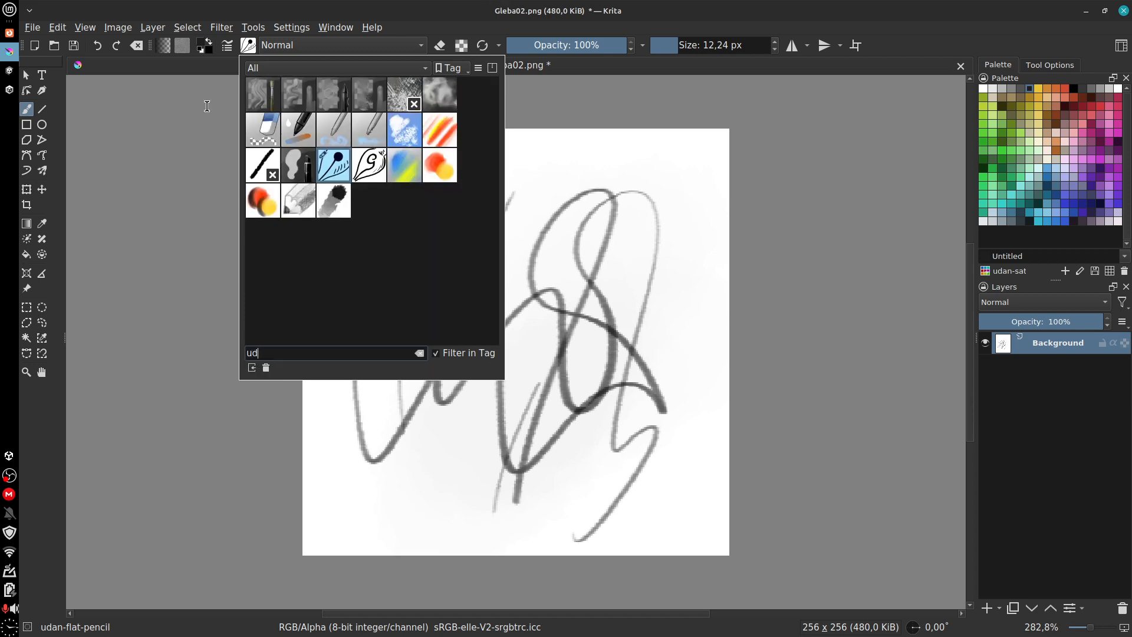
# Step: Start saving the brush as a new preset from the brush editor and add short hatch strokes to its thumbnail
pyautogui.click(249, 47)
pyautogui.click(250, 48)
pyautogui.click(228, 46)
pyautogui.click(227, 46)
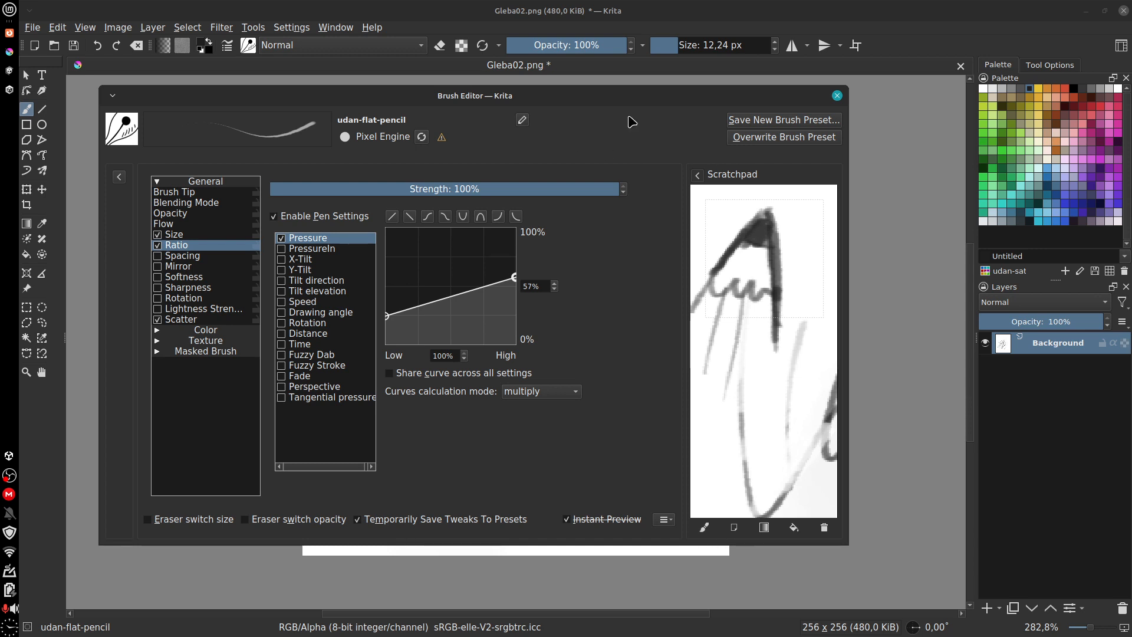
pyautogui.click(785, 120)
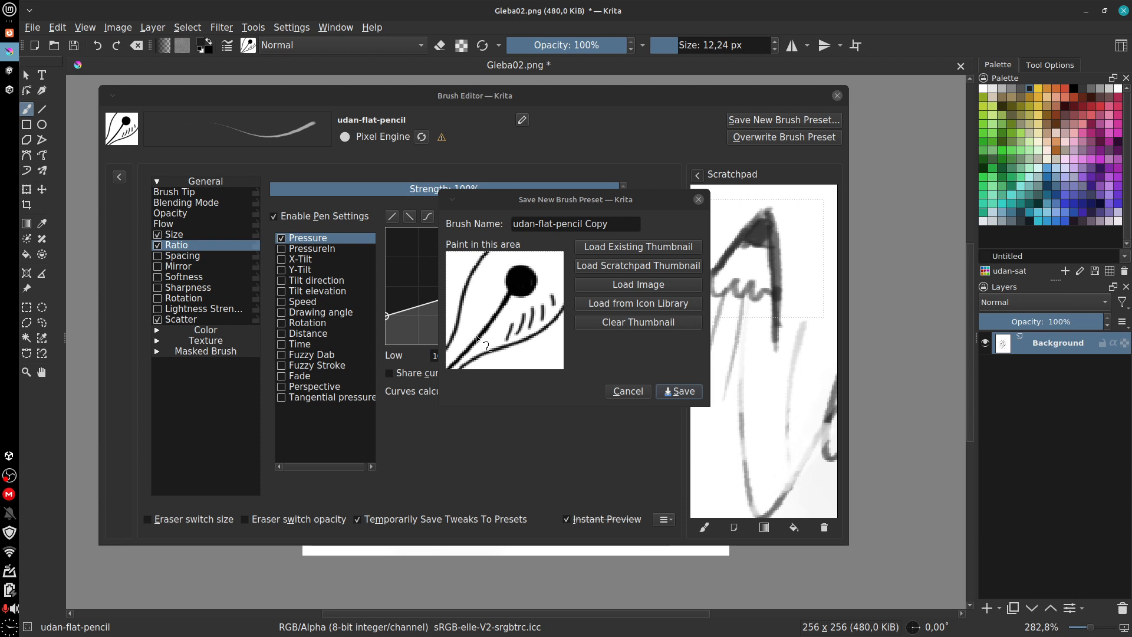
pyautogui.moveTo(531, 302); pyautogui.dragTo(520, 334)
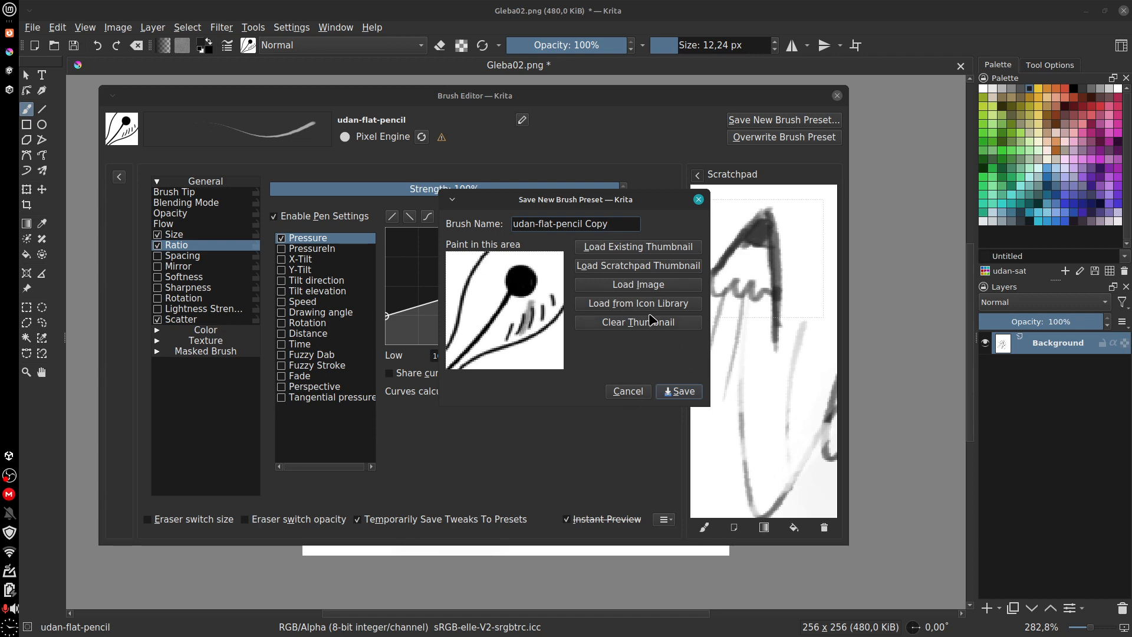
# Step: Shorten the new preset's name to udan-flat-pencil by removing Copy, and load the scratchpad drawing as its thumbnail
pyautogui.moveTo(619, 212)
pyautogui.mouseDown()
pyautogui.moveTo(706, 334)
pyautogui.moveTo(689, 208)
pyautogui.moveTo(668, 165)
pyautogui.moveTo(680, 356)
pyautogui.moveTo(759, 193)
pyautogui.moveTo(588, 172)
pyautogui.moveTo(656, 330)
pyautogui.moveTo(643, 223)
pyautogui.mouseUp()
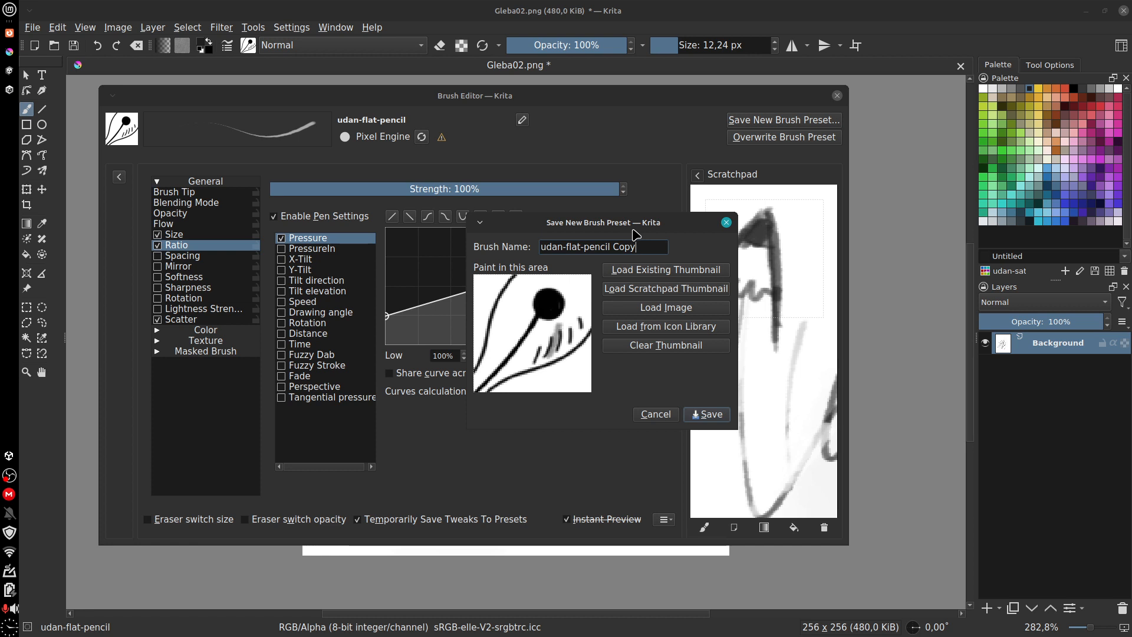
pyautogui.moveTo(633, 235); pyautogui.dragTo(601, 207)
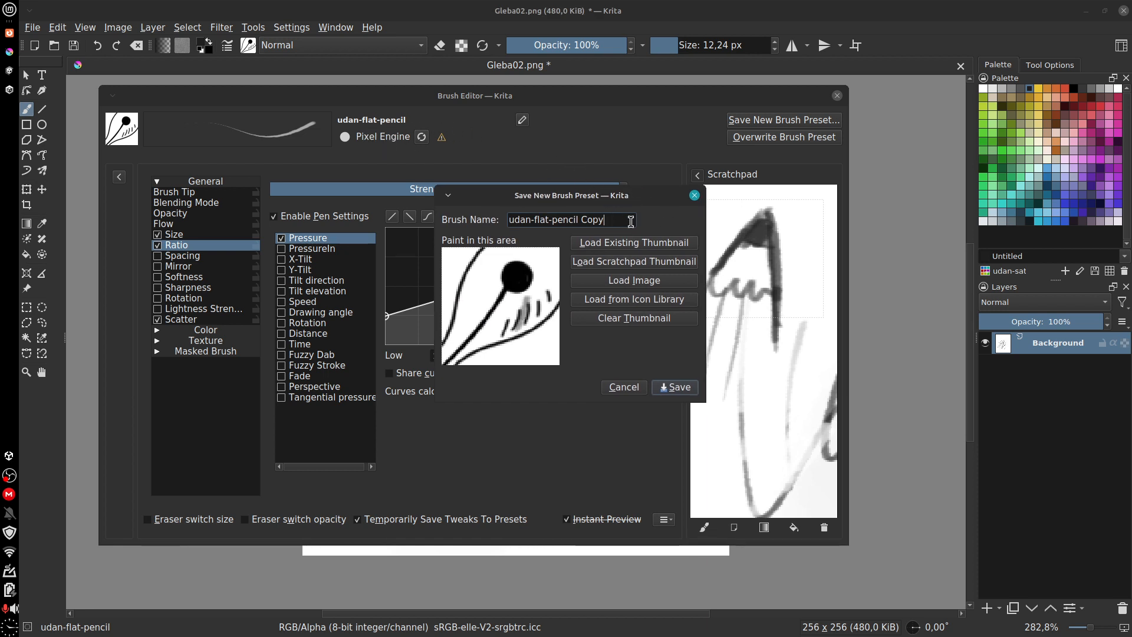
pyautogui.press('BackSpace')
pyautogui.press('BackSpace')
pyautogui.press('BackSpace')
pyautogui.press('BackSpace')
pyautogui.press('BackSpace')
pyautogui.moveTo(625, 195)
pyautogui.mouseDown()
pyautogui.moveTo(564, 237)
pyautogui.moveTo(614, 229)
pyautogui.moveTo(570, 249)
pyautogui.moveTo(622, 239)
pyautogui.moveTo(615, 172)
pyautogui.moveTo(628, 120)
pyautogui.moveTo(614, 181)
pyautogui.mouseUp()
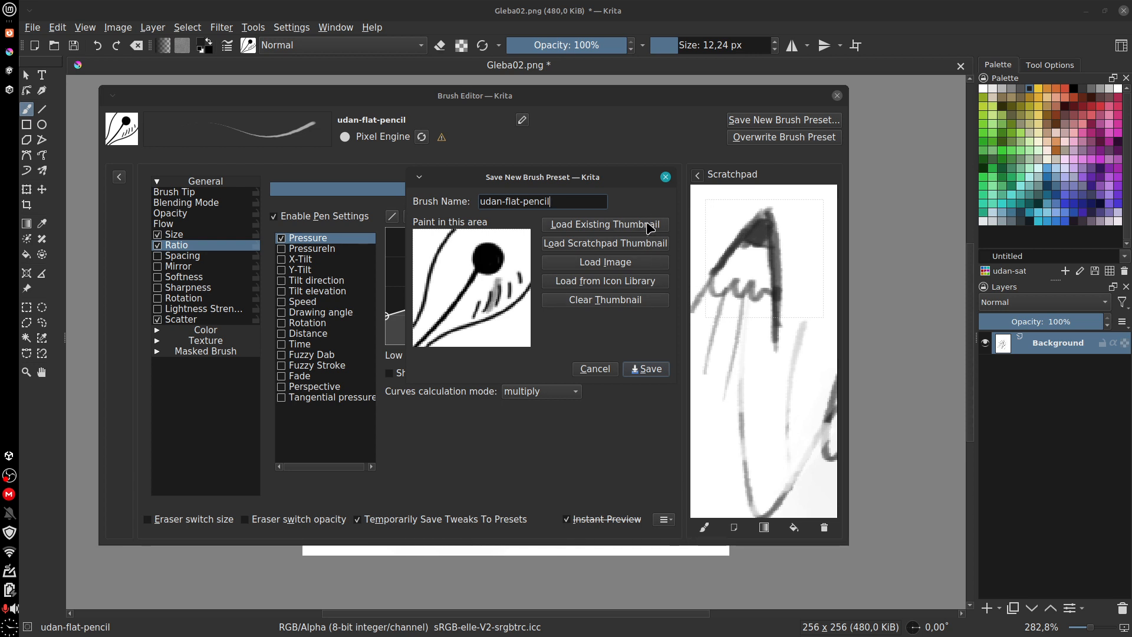
pyautogui.click(649, 245)
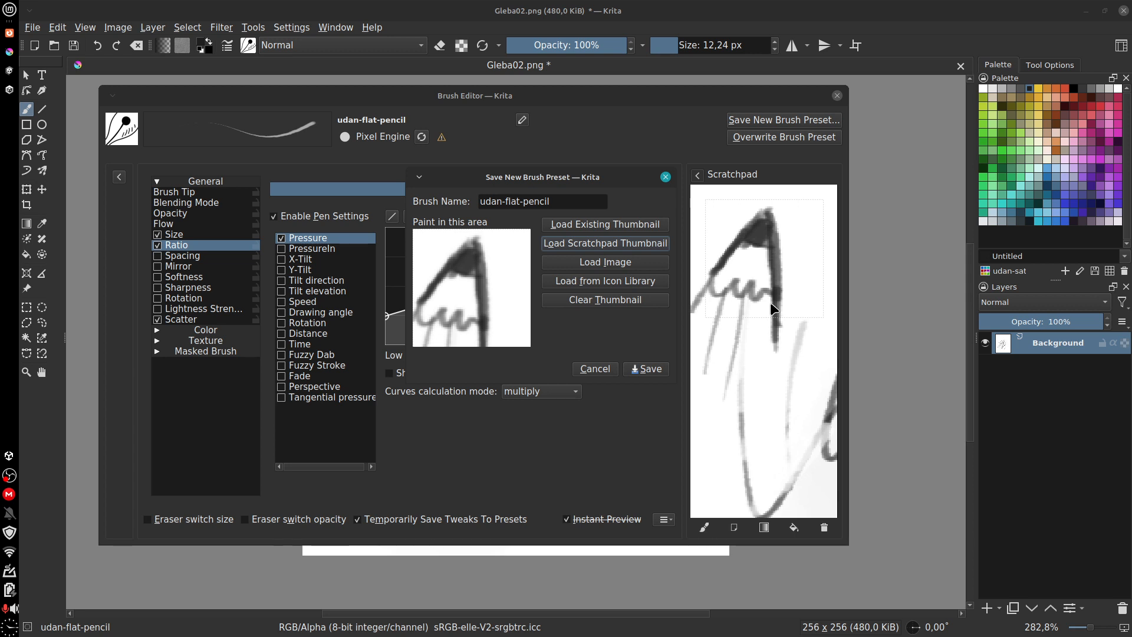
# Step: Clear the thumbnail to doodle a small smiling face in it, and load the scratchpad drawing back in
pyautogui.click(606, 299)
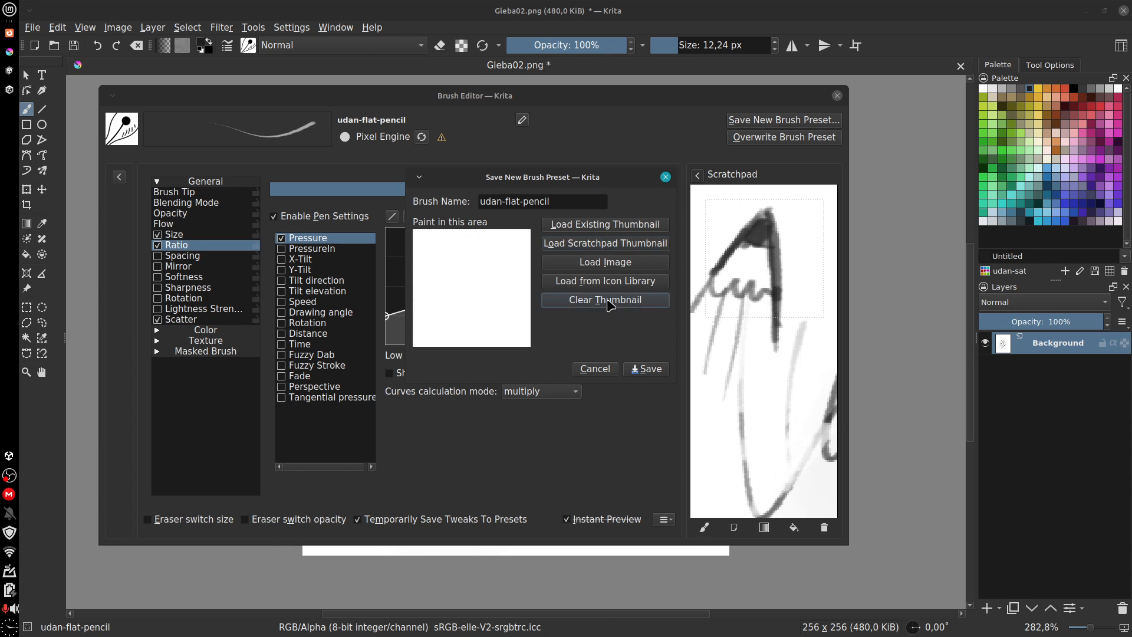
pyautogui.moveTo(475, 253)
pyautogui.mouseDown()
pyautogui.moveTo(501, 293)
pyautogui.moveTo(476, 254)
pyautogui.moveTo(469, 282)
pyautogui.moveTo(479, 298)
pyautogui.mouseUp()
pyautogui.click(451, 284)
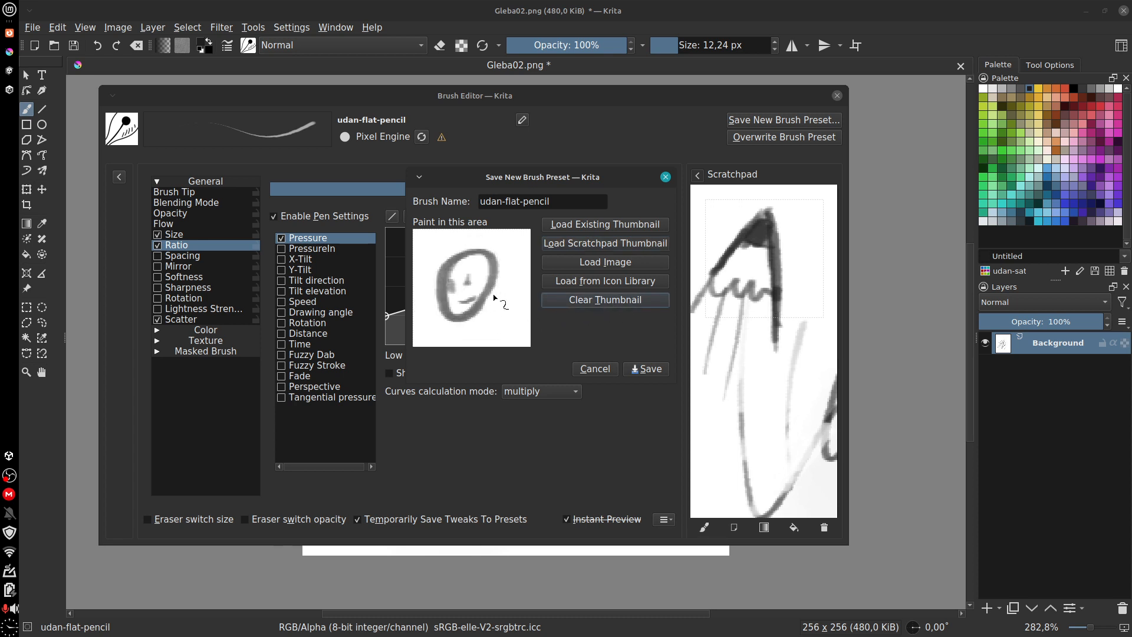
pyautogui.click(618, 244)
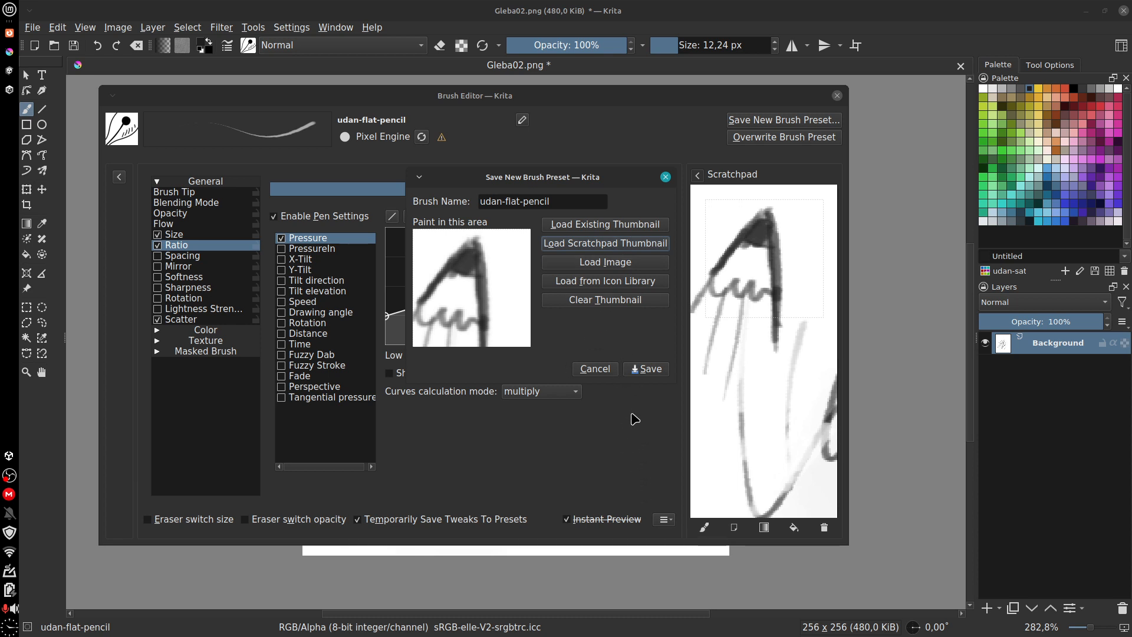
# Step: Decline reusing the existing preset name, save the new brush preset as udan-newflat-pencil, and close the brush editor
pyautogui.click(649, 369)
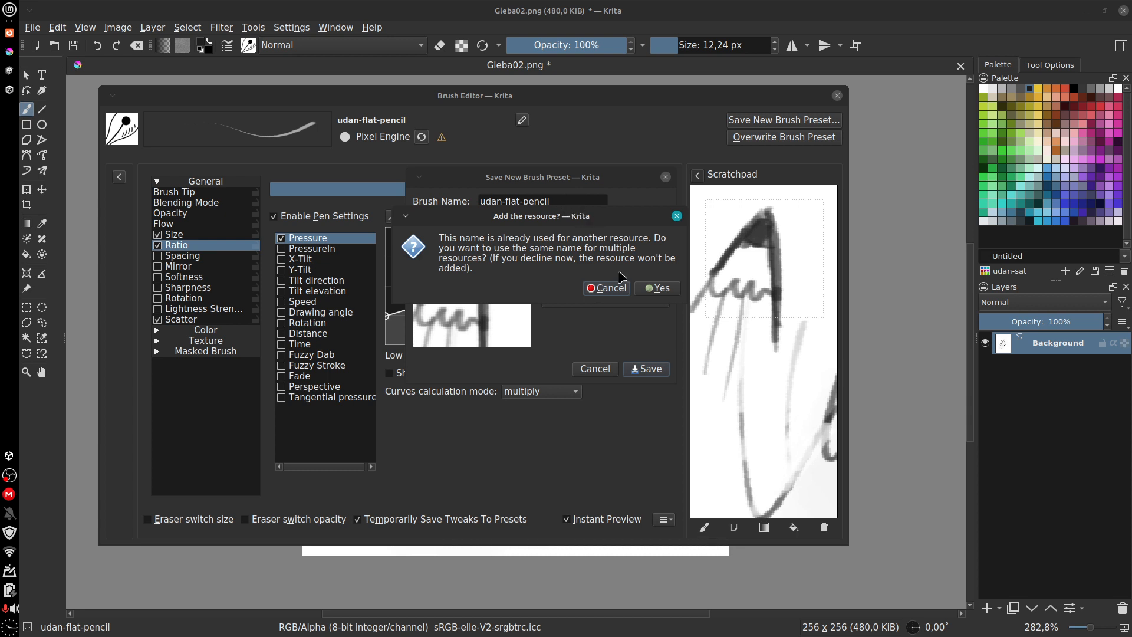
pyautogui.click(604, 290)
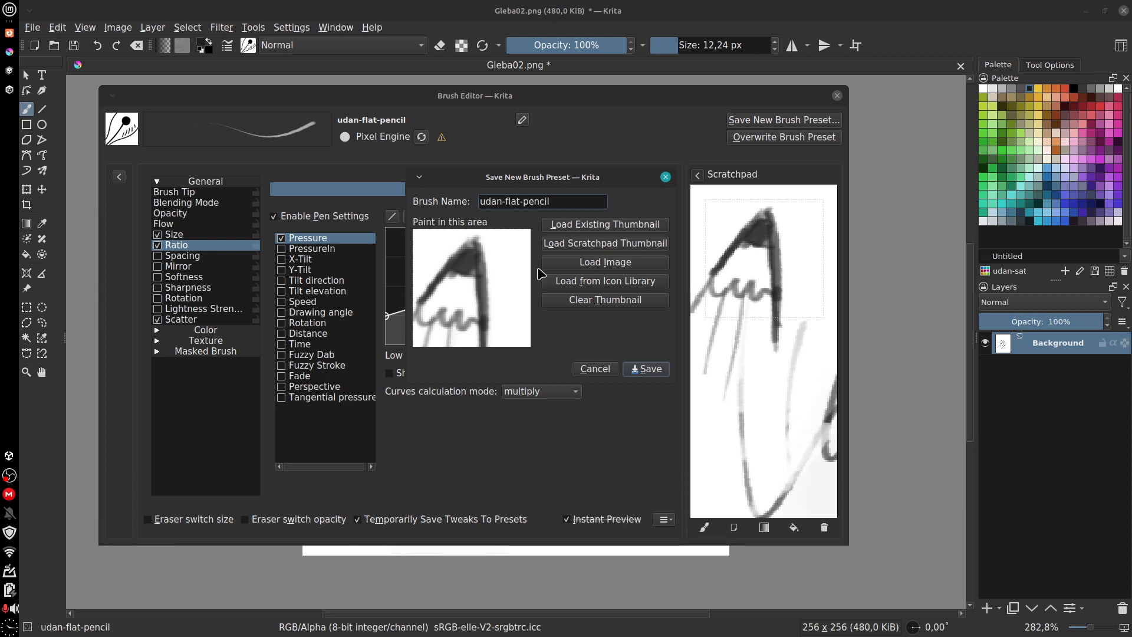
pyautogui.write('new')
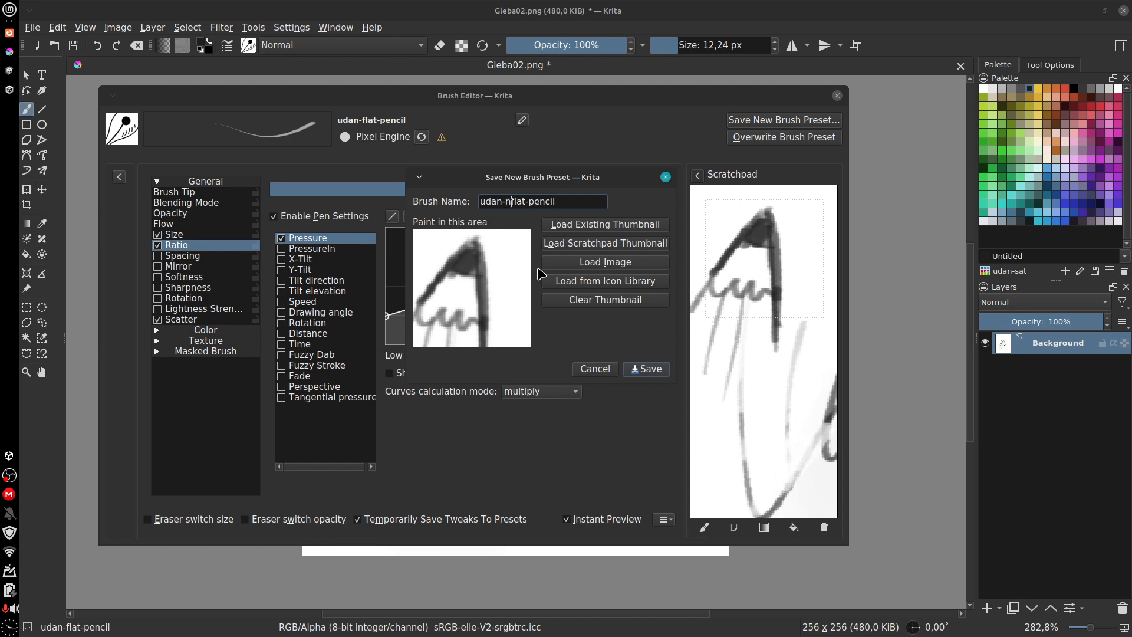
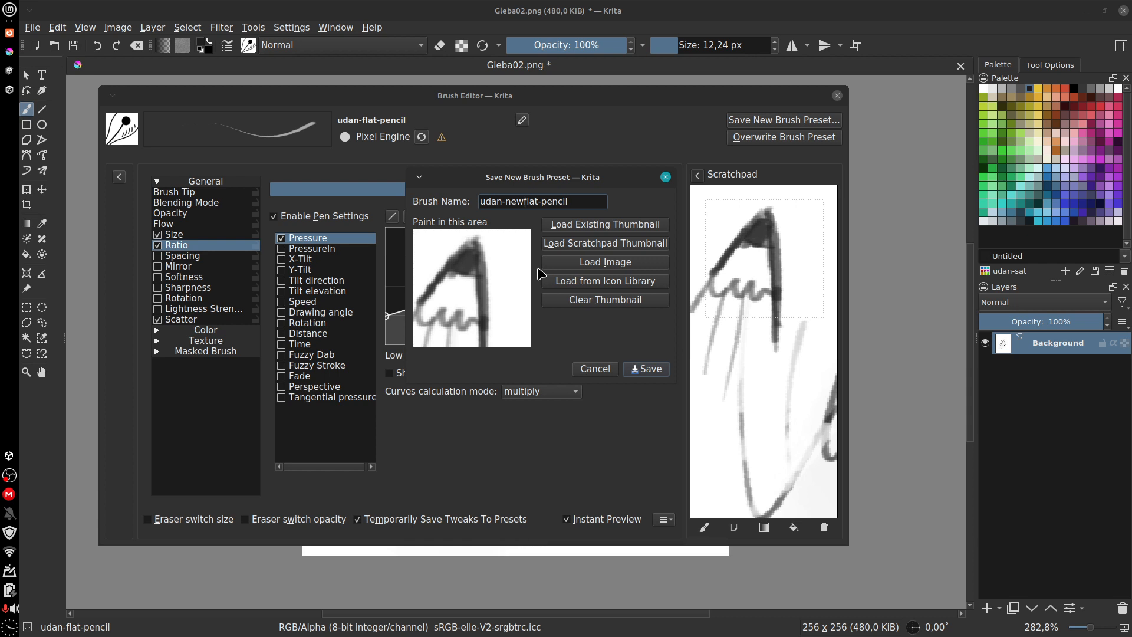
pyautogui.click(647, 370)
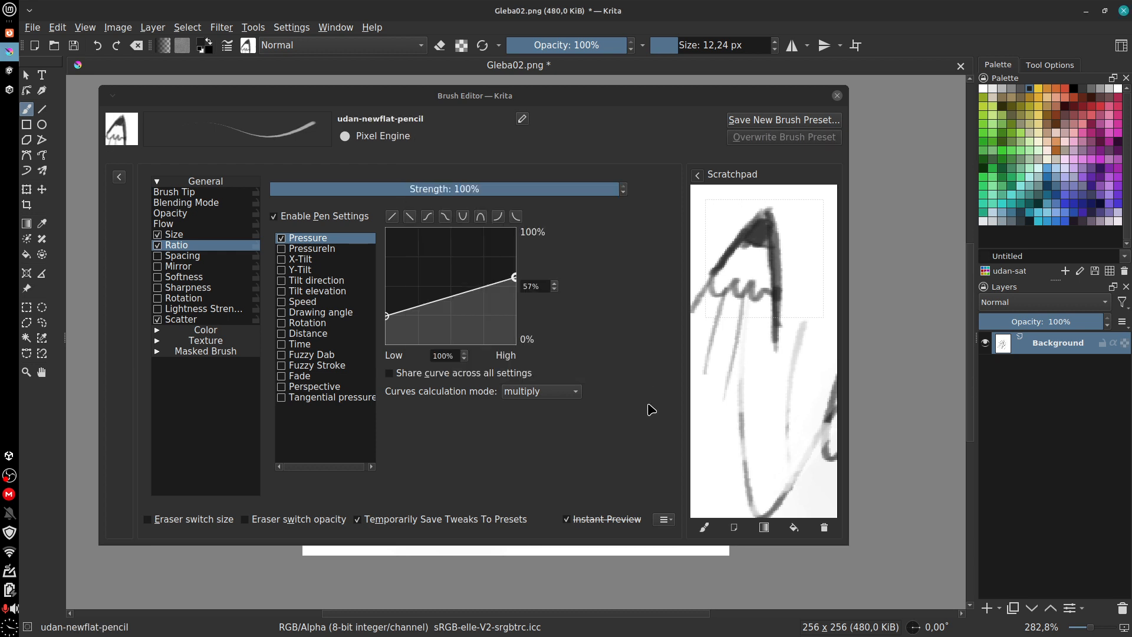
pyautogui.click(838, 94)
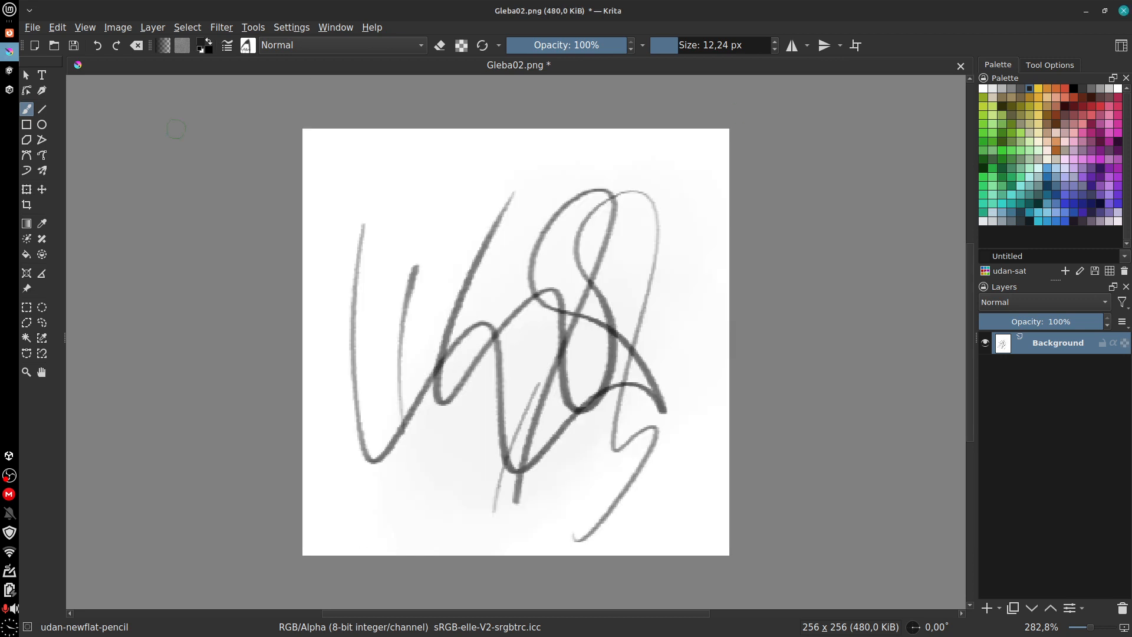
# Step: Search the brush presets for "ud", clear the search, and look for the new pencil preset in the full list
pyautogui.click(249, 46)
pyautogui.write('ud')
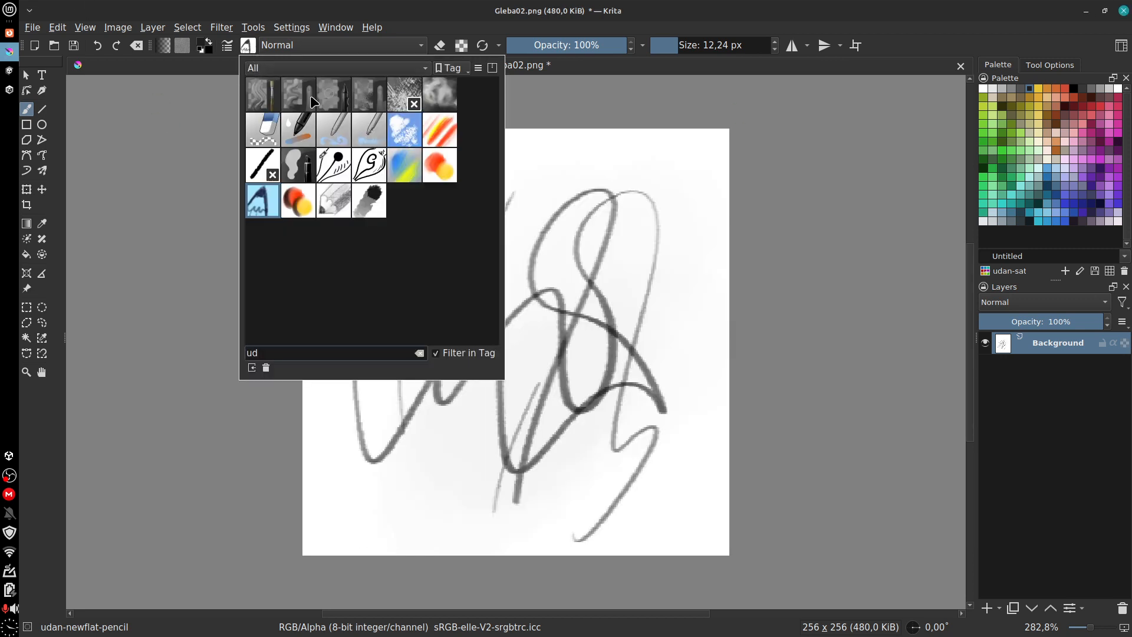
pyautogui.click(389, 69)
pyautogui.click(390, 70)
pyautogui.click(419, 352)
pyautogui.scroll(-10, 479, 248)
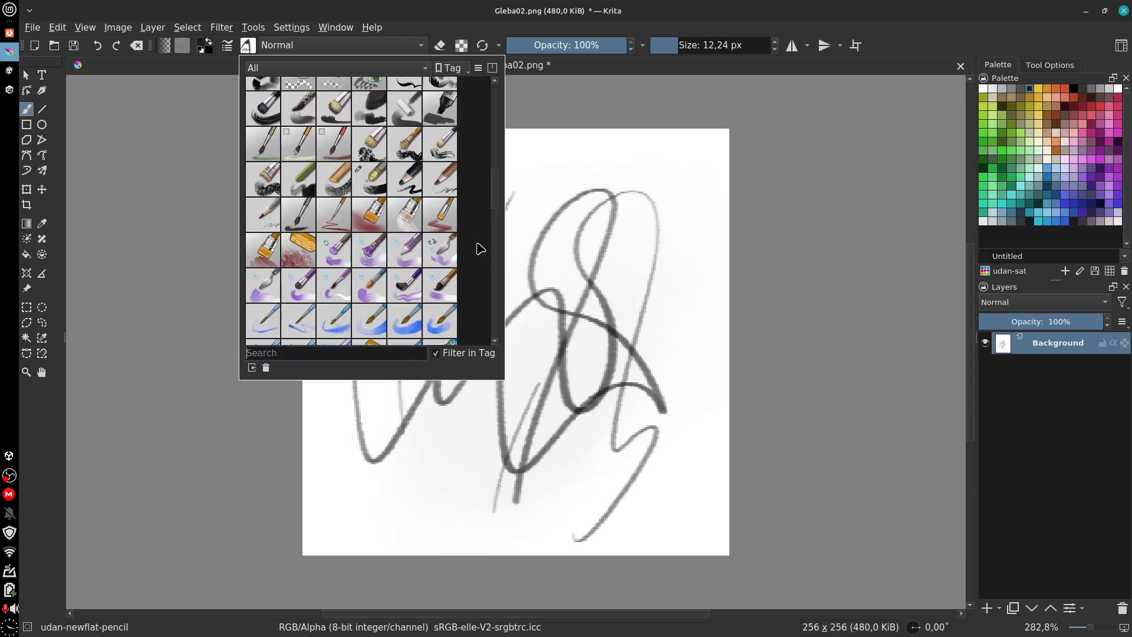
pyautogui.scroll(5, 479, 248)
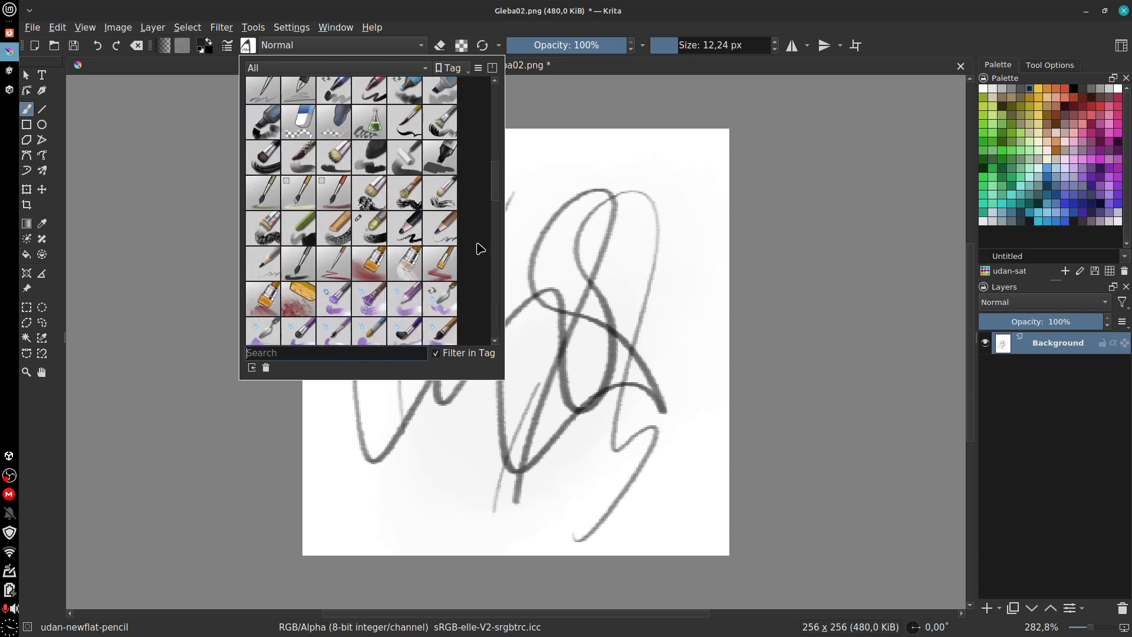
pyautogui.scroll(20, 481, 249)
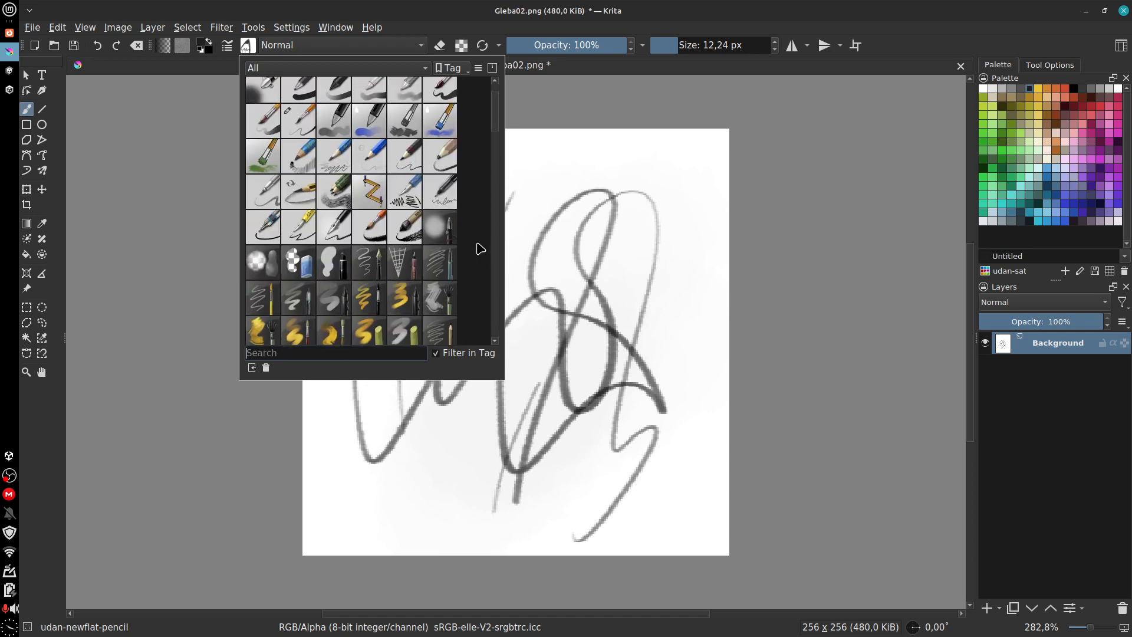
pyautogui.scroll(-15, 480, 249)
pyautogui.scroll(-8, 481, 249)
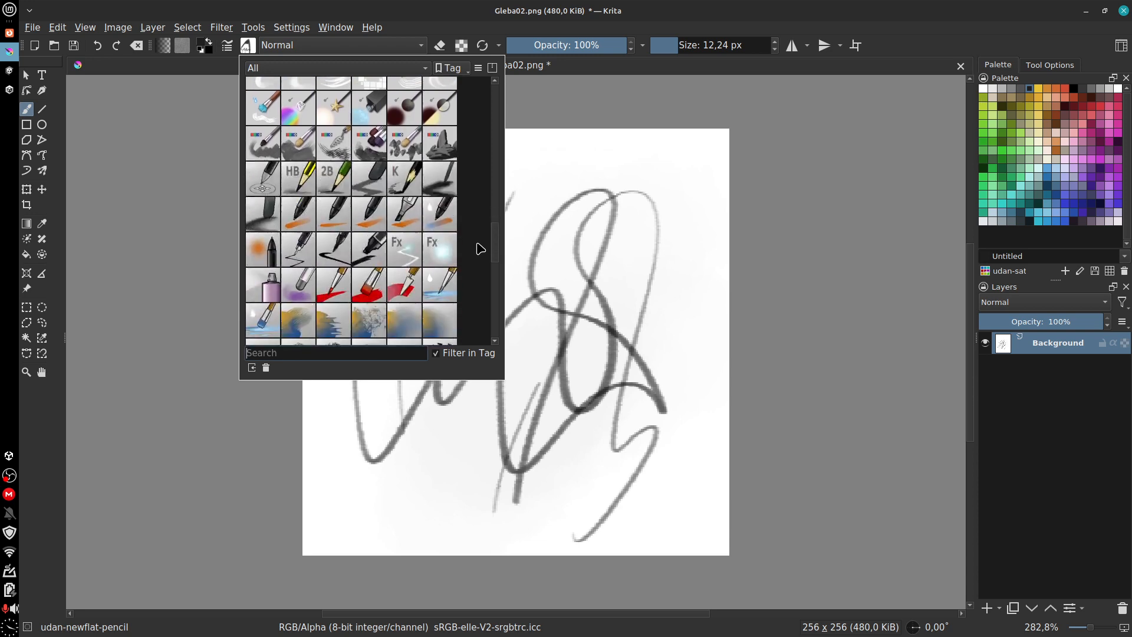
pyautogui.scroll(-6, 481, 249)
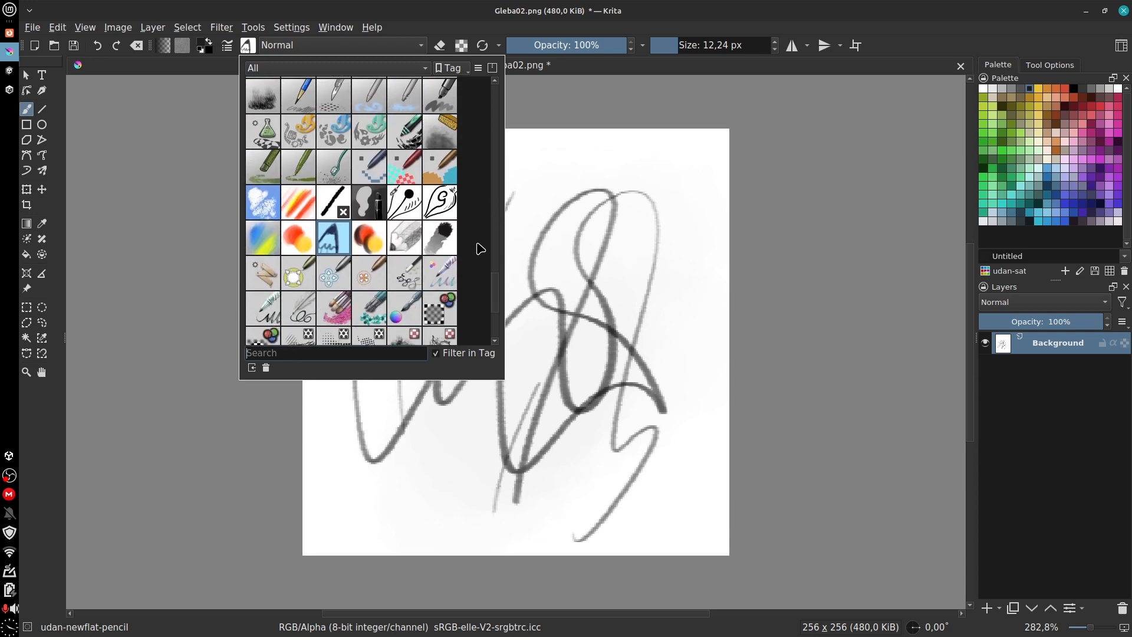
pyautogui.scroll(1, 481, 249)
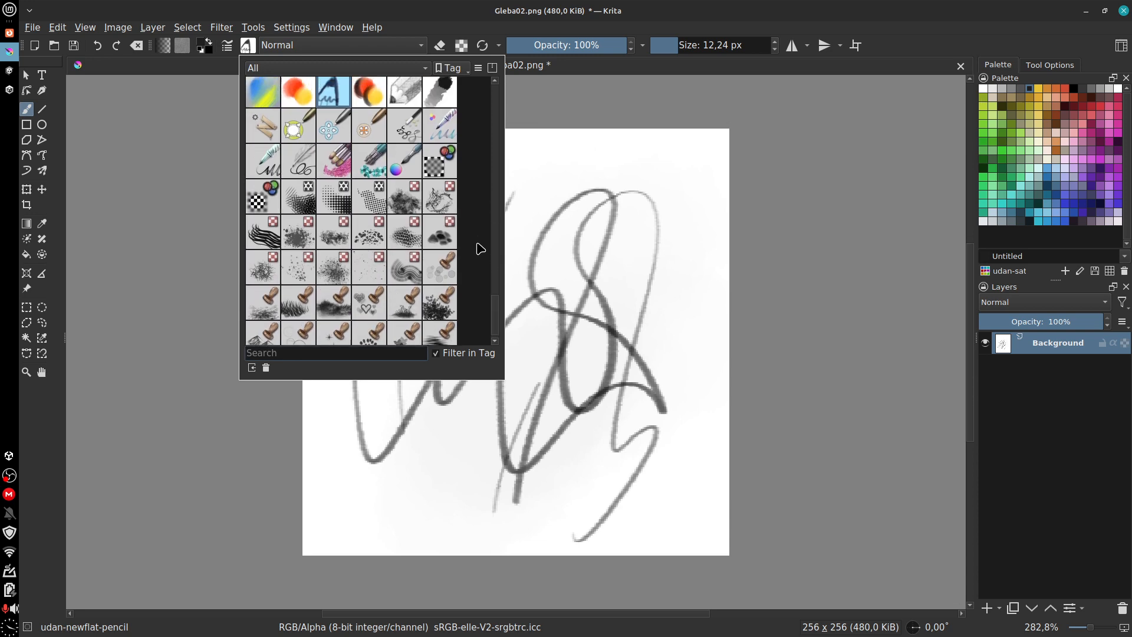
# Step: Turn off Filter in Tag for the brush presets and browse the list again before closing it
pyautogui.click(436, 353)
pyautogui.scroll(15, 466, 290)
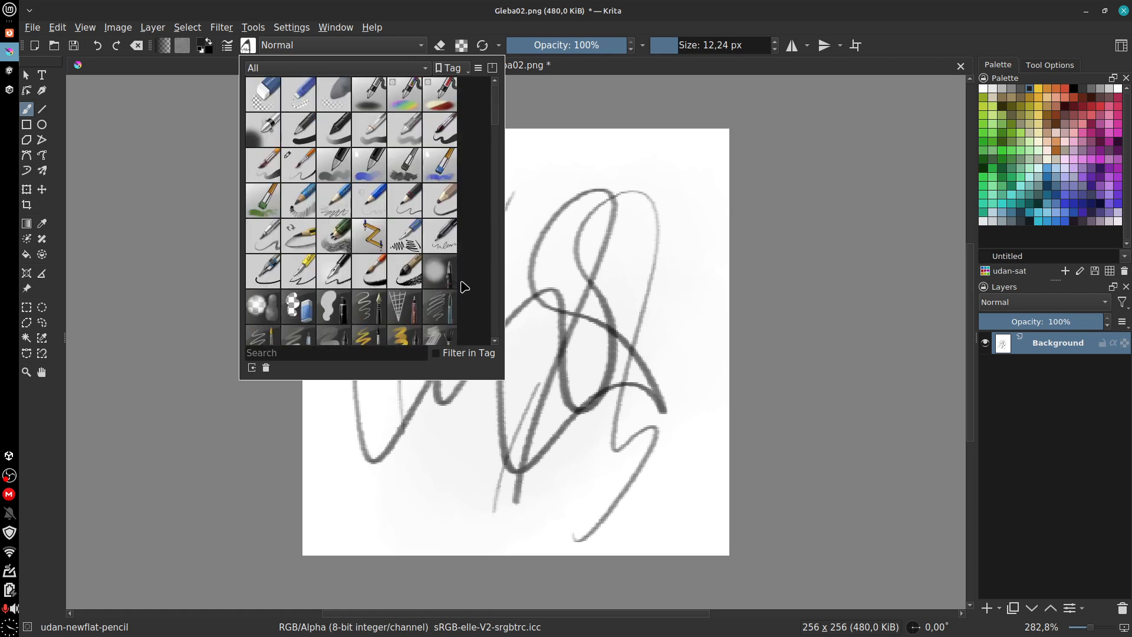
pyautogui.scroll(-5, 465, 287)
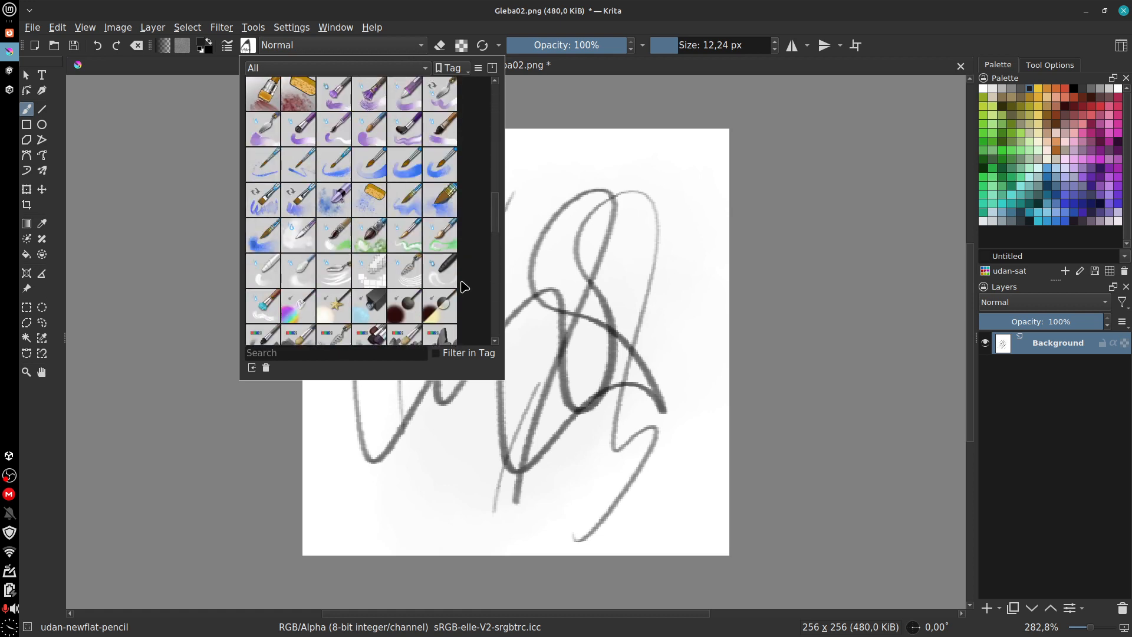
pyautogui.scroll(-5, 466, 287)
pyautogui.click(572, 78)
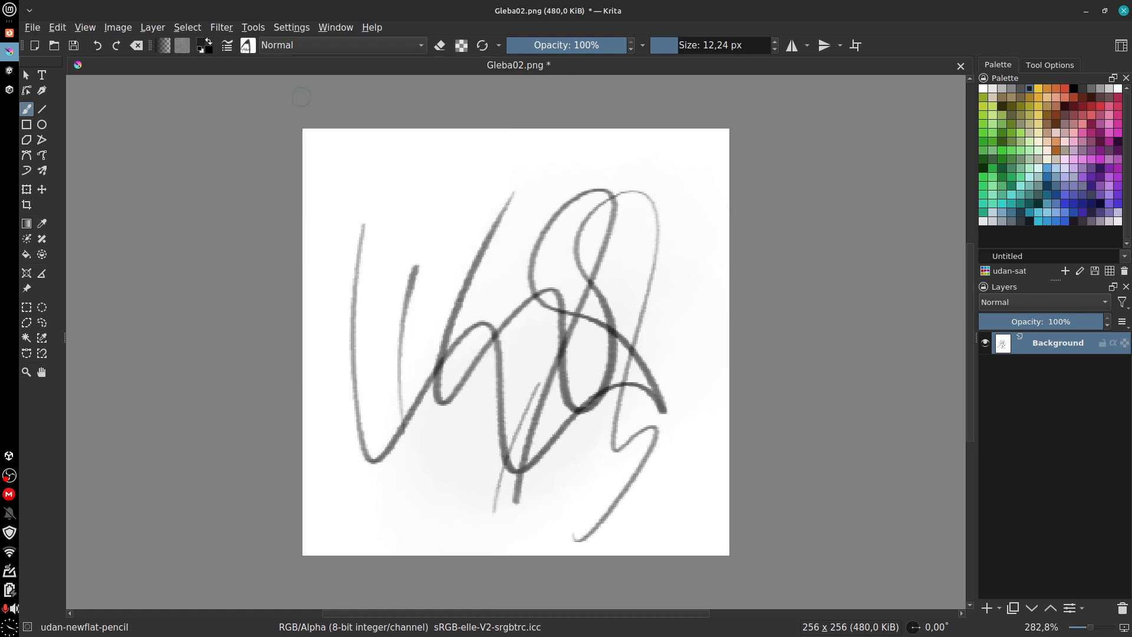
# Step: Save the brush as a new preset named udan-newflat-pencil, agreeing to overwrite the existing resource
pyautogui.click(249, 45)
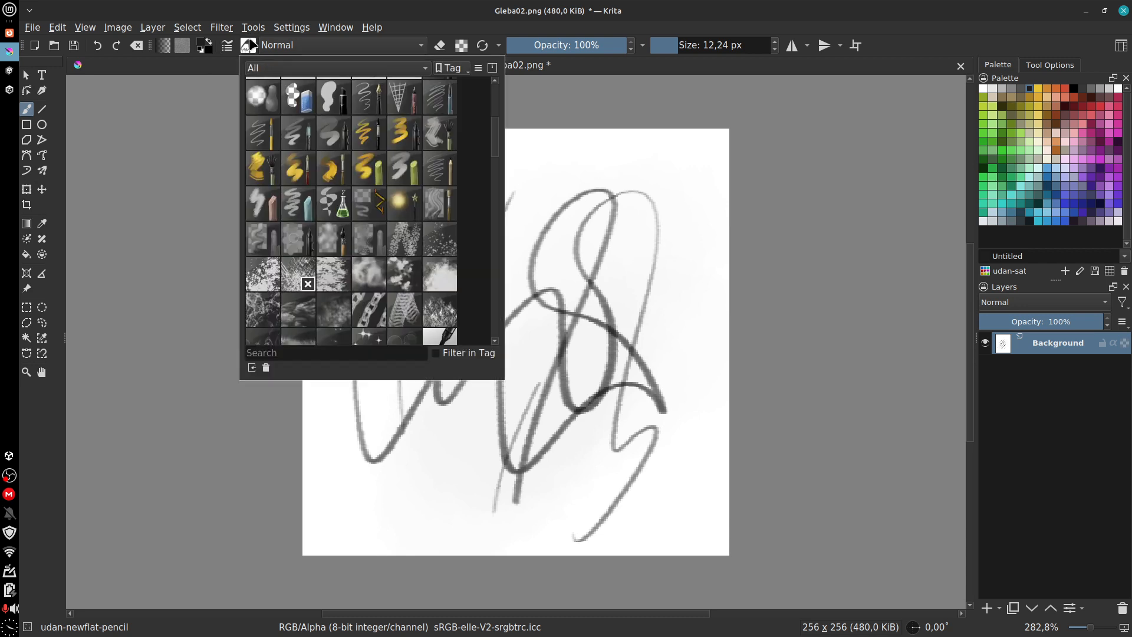
pyautogui.click(228, 46)
pyautogui.click(228, 46)
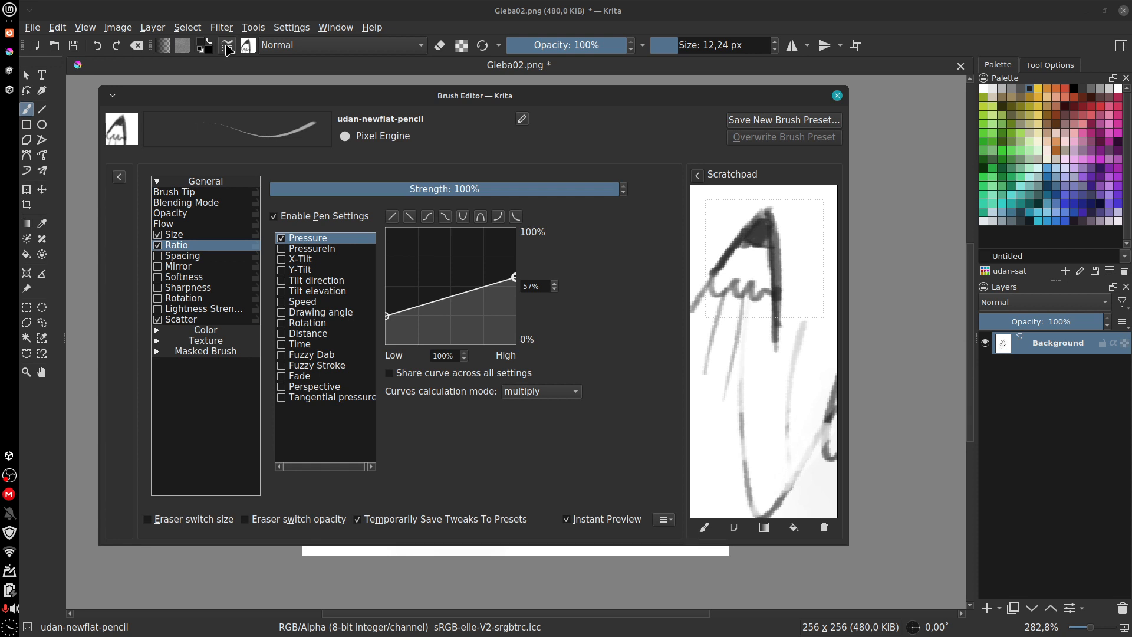
pyautogui.click(763, 119)
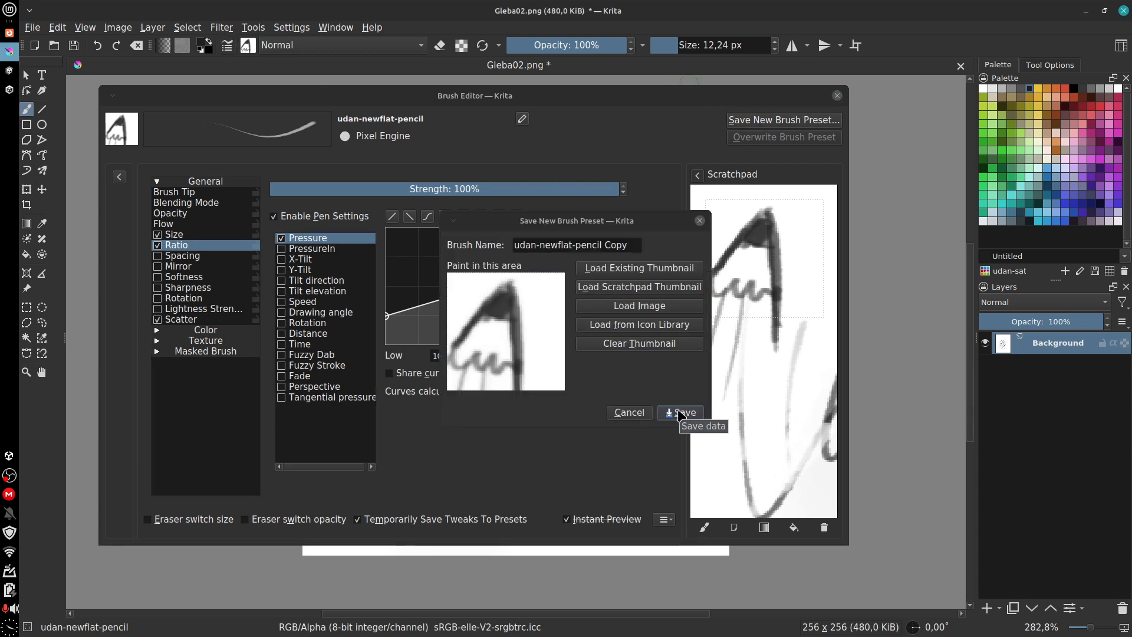
pyautogui.click(633, 246)
pyautogui.press('BackSpace')
pyautogui.press('BackSpace')
pyautogui.press('BackSpace')
pyautogui.press('BackSpace')
pyautogui.press('BackSpace')
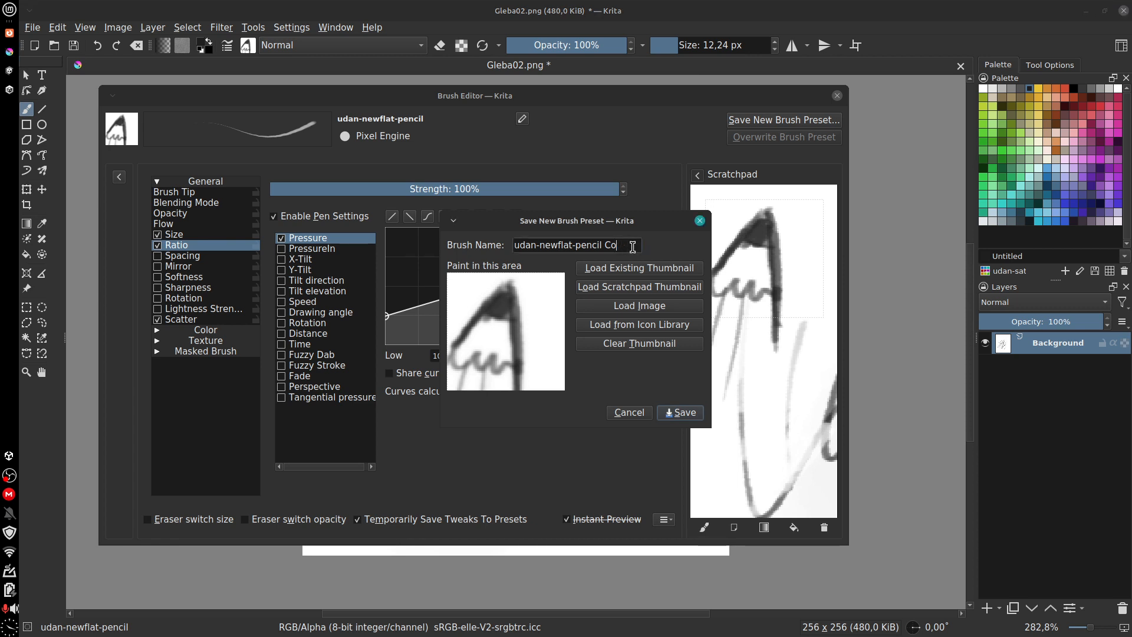
pyautogui.click(680, 414)
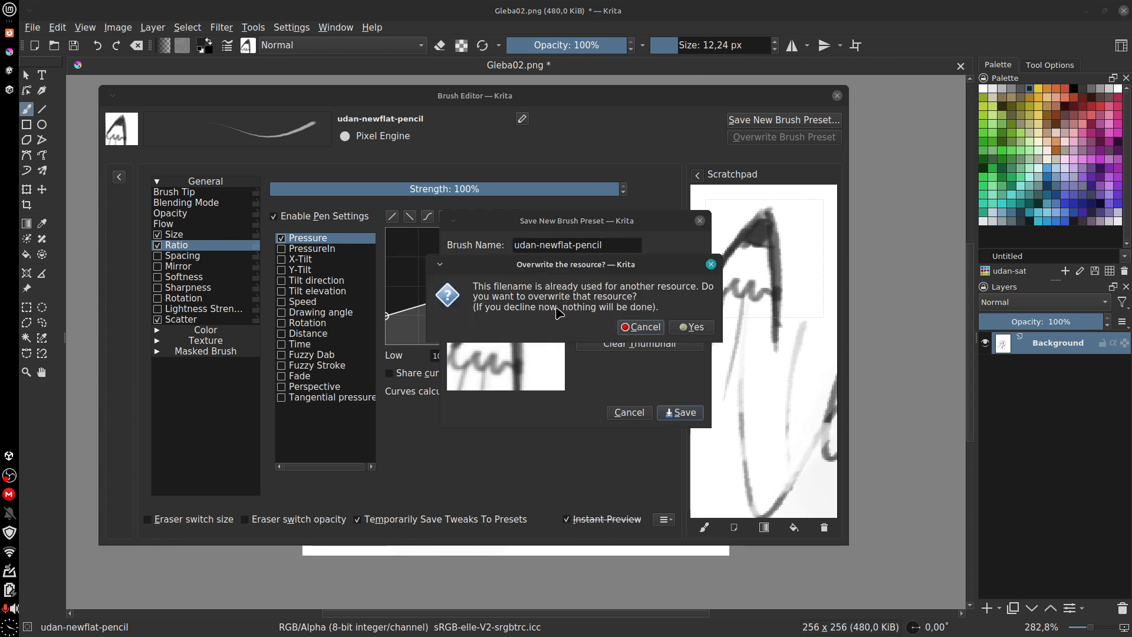
pyautogui.click(688, 327)
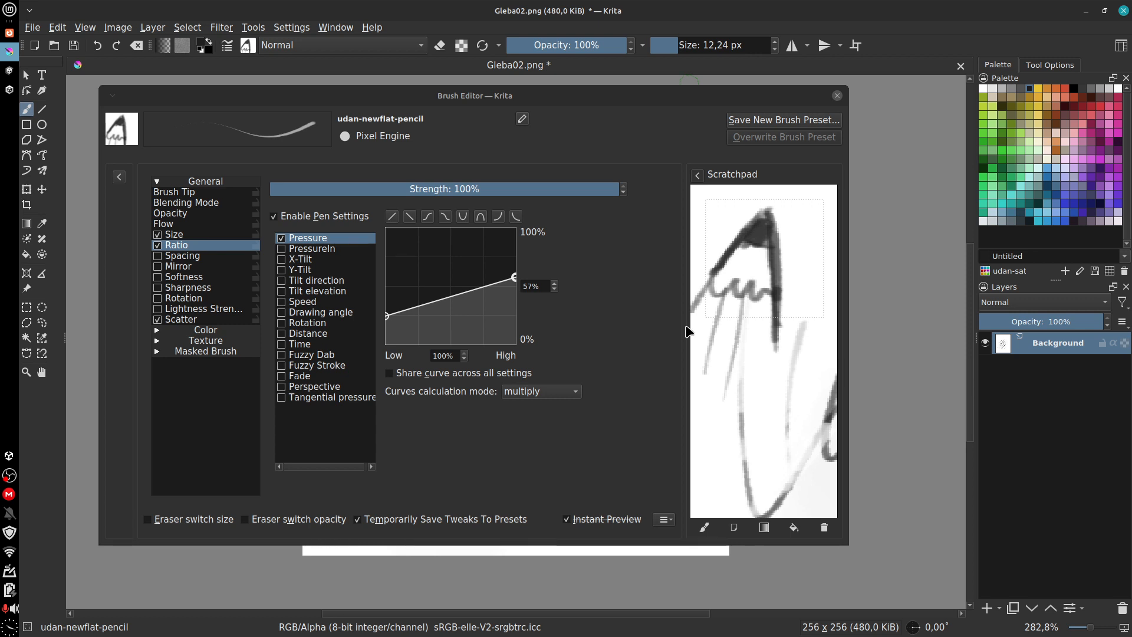
# Step: Draw a short test stroke beside the drawing in the scratchpad, and close the brush editor
pyautogui.click(123, 139)
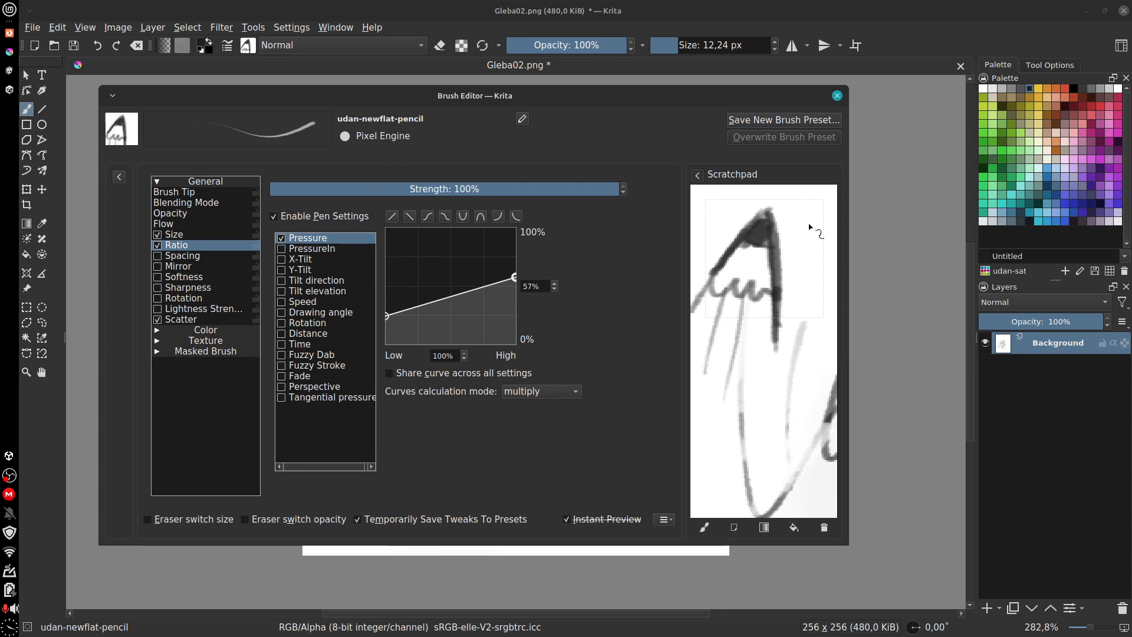
pyautogui.moveTo(815, 231); pyautogui.dragTo(792, 266)
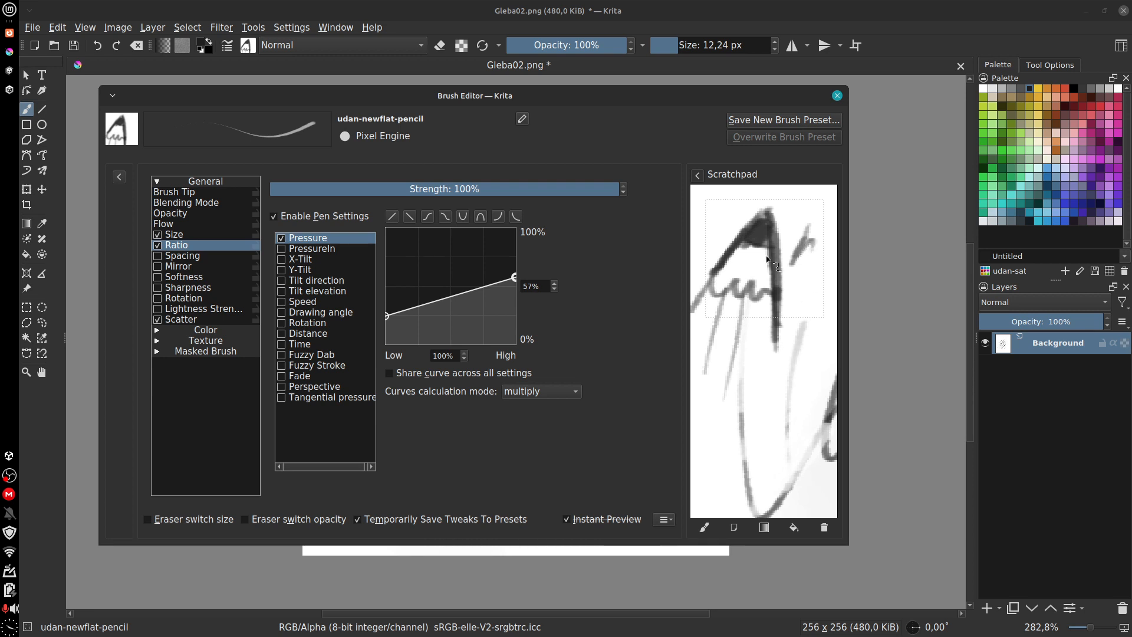
pyautogui.click(837, 96)
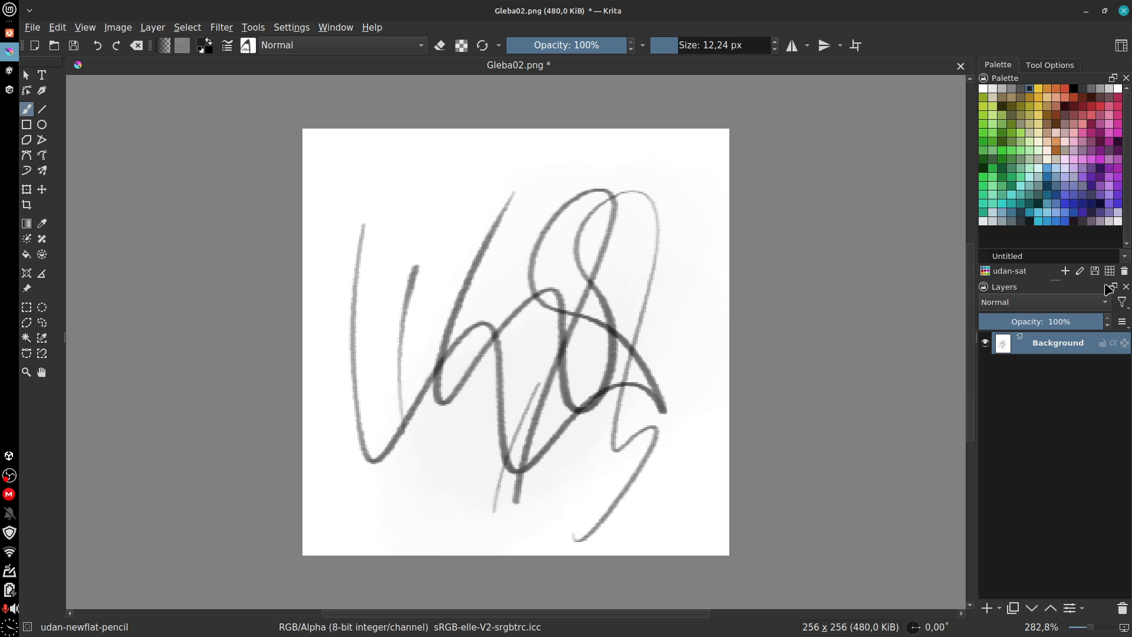
# Step: Examine the brush presets list from its start, along with its display options and the available resource bundles
pyautogui.click(248, 45)
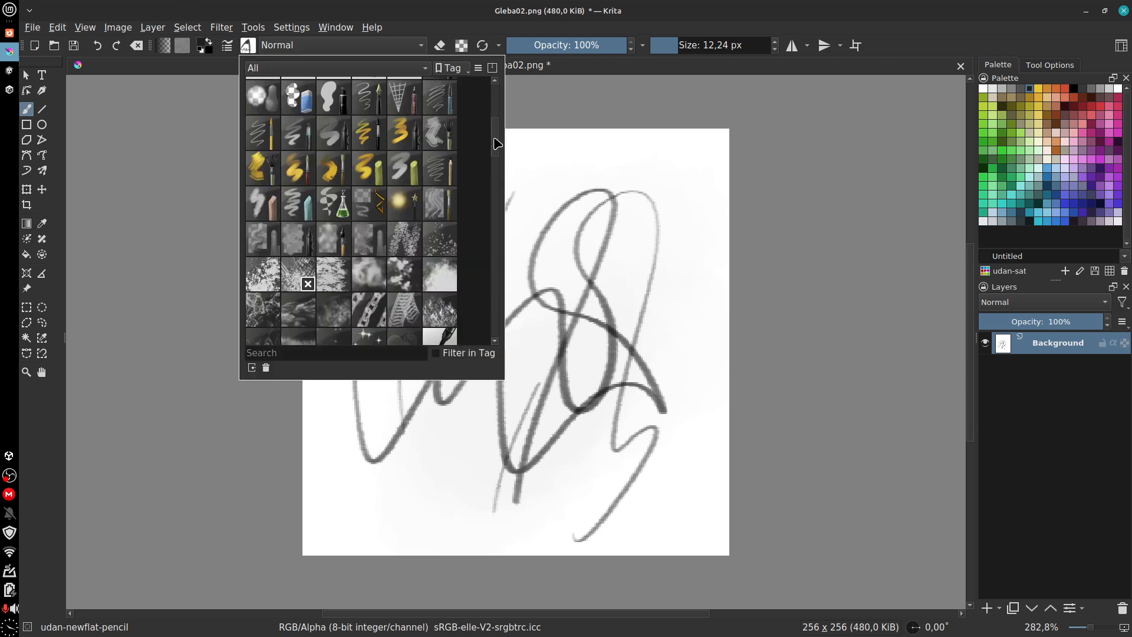
pyautogui.moveTo(497, 144); pyautogui.dragTo(502, 89)
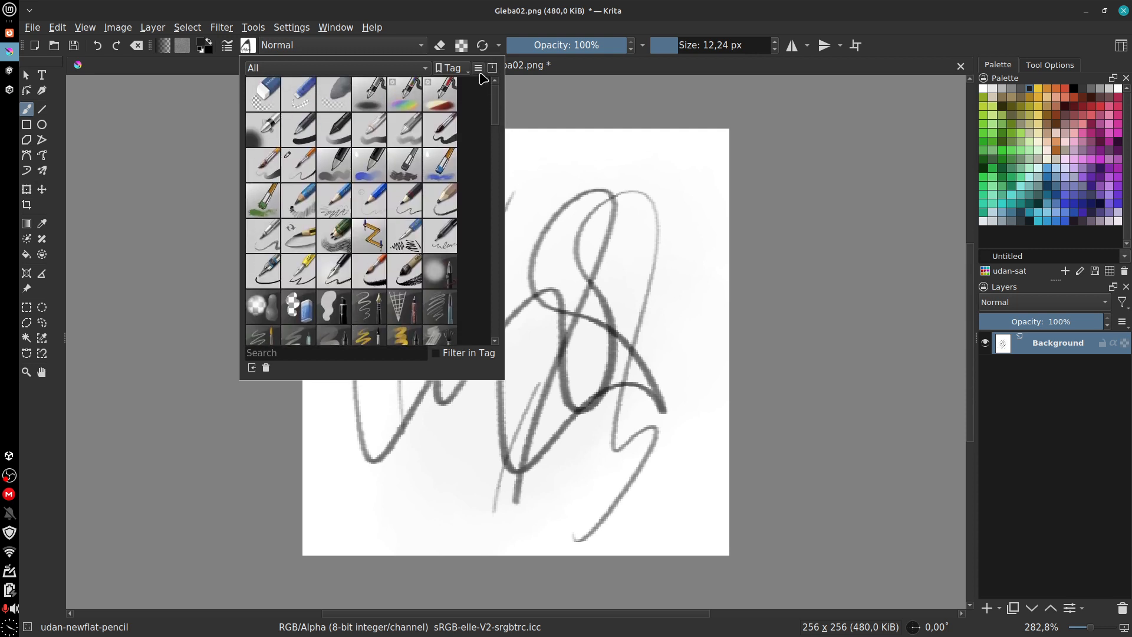
pyautogui.click(479, 68)
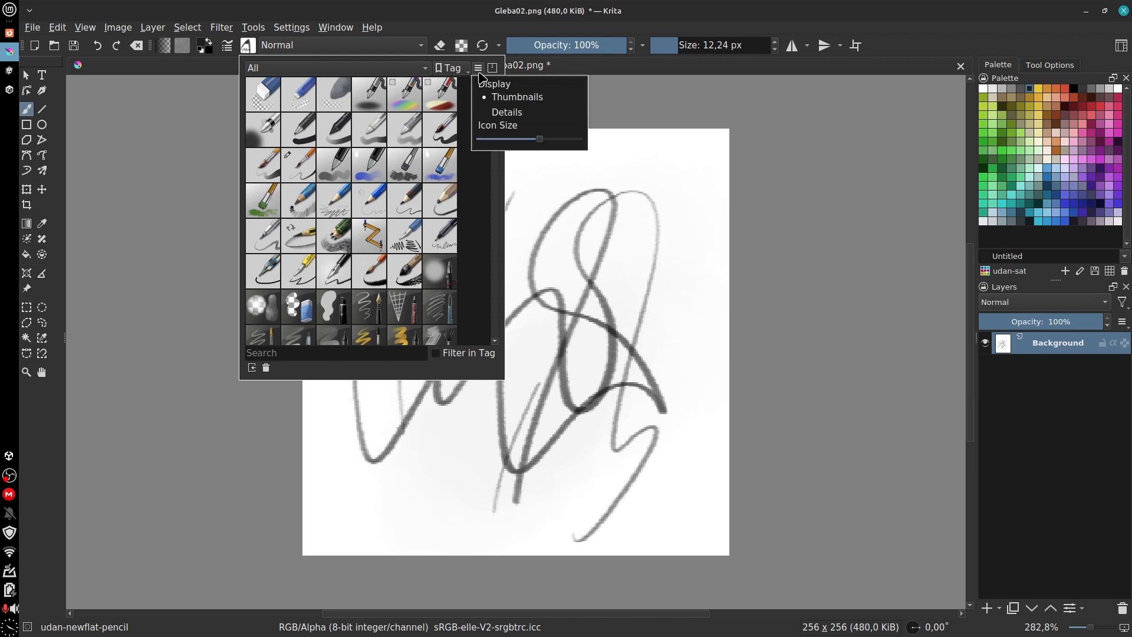
pyautogui.click(493, 69)
pyautogui.click(493, 68)
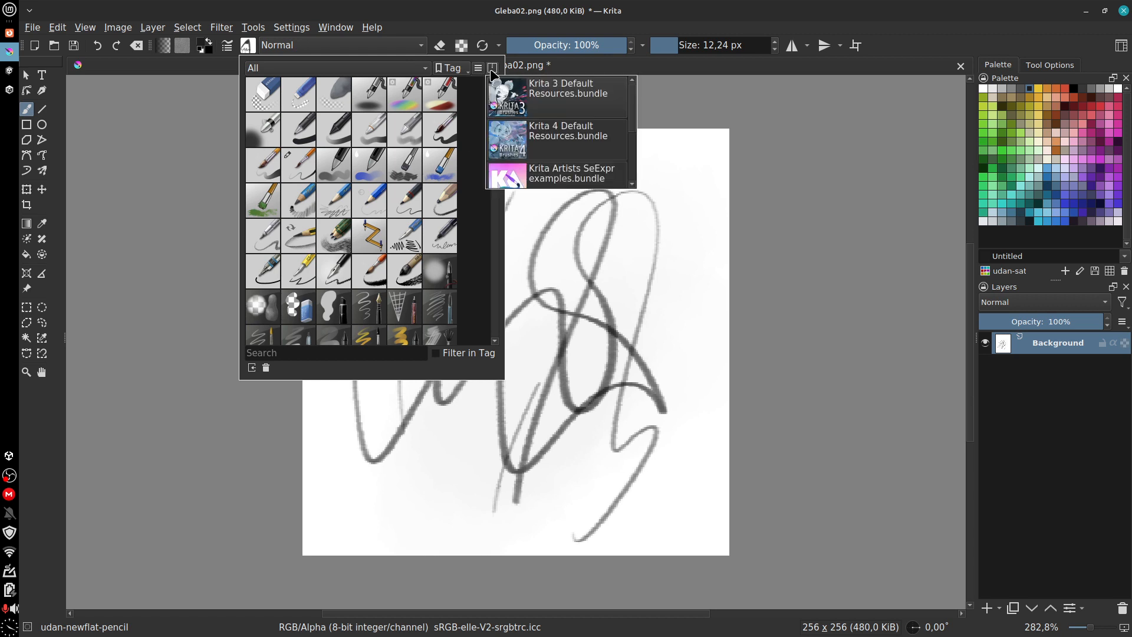
pyautogui.scroll(-2, 543, 140)
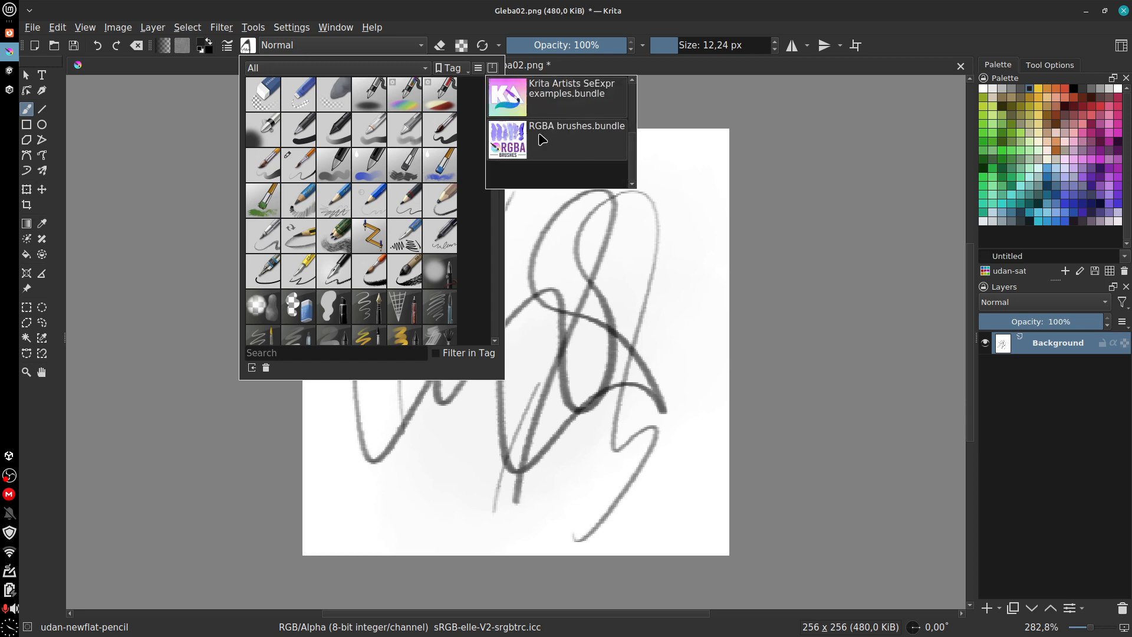
pyautogui.scroll(2, 543, 140)
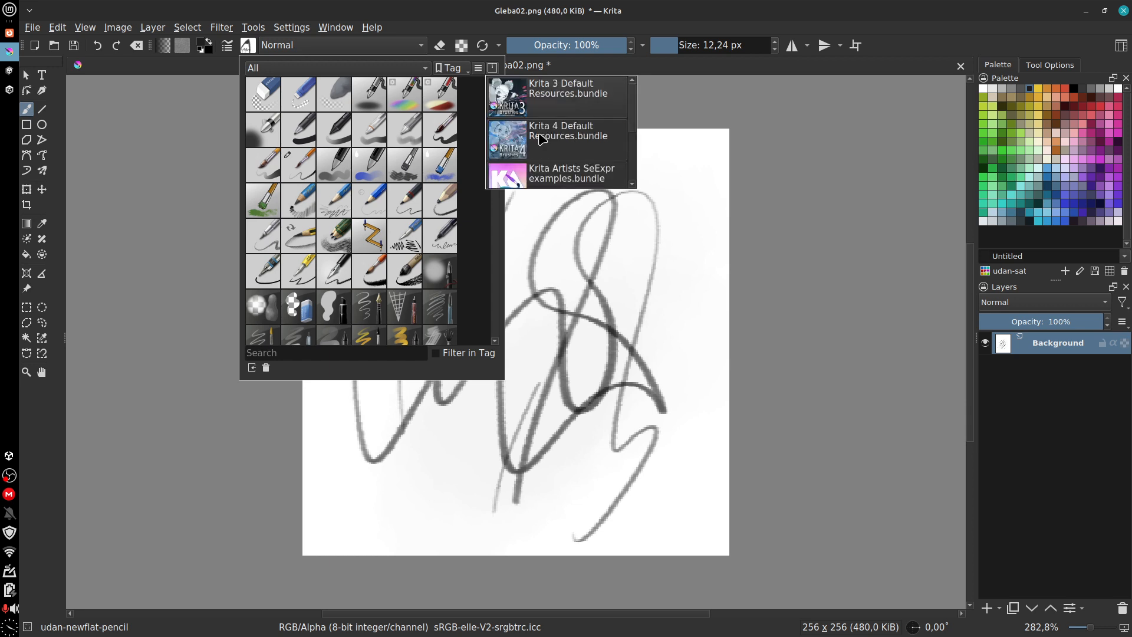
pyautogui.click(460, 69)
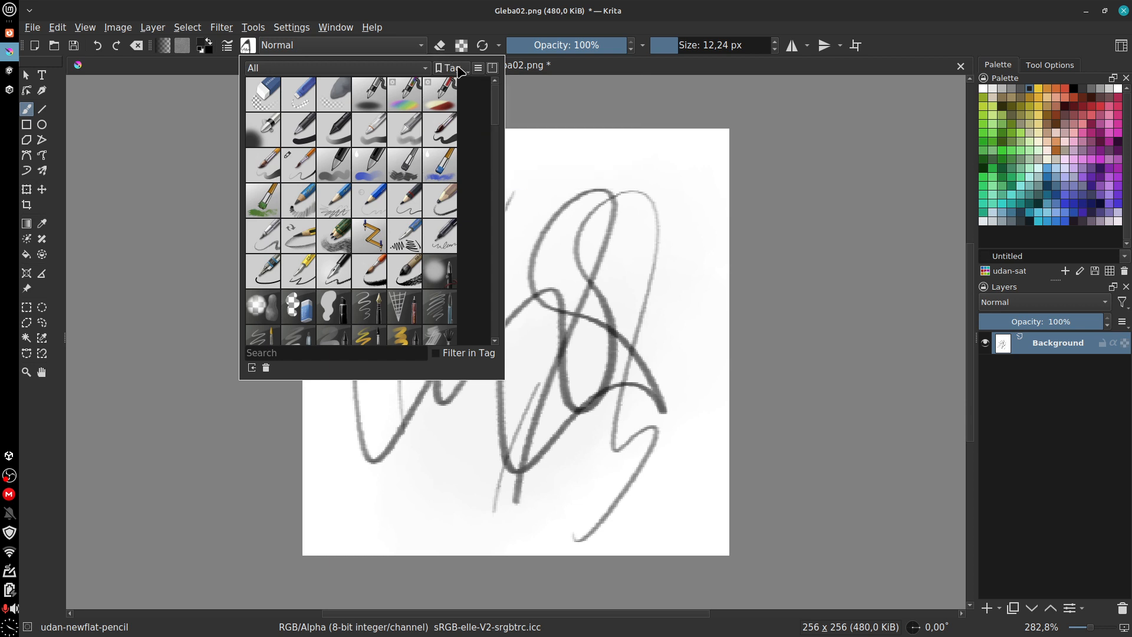
# Step: Look for the new pencil preset under different brush tags, including udan, Textures, Sketch, Paint and Digital
pyautogui.click(406, 69)
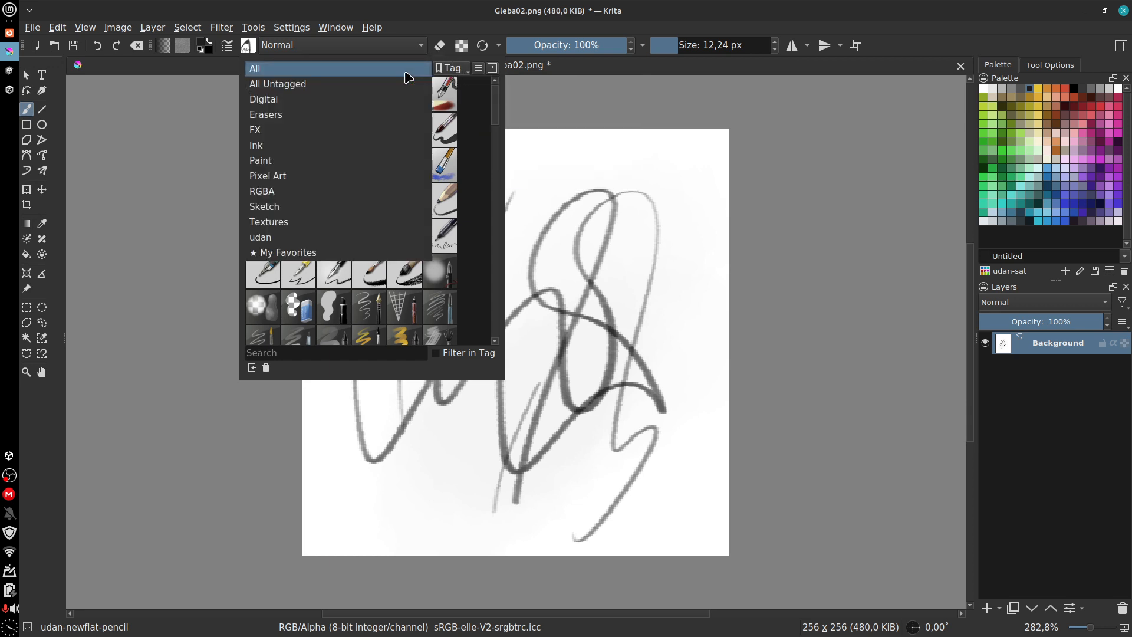
pyautogui.click(335, 238)
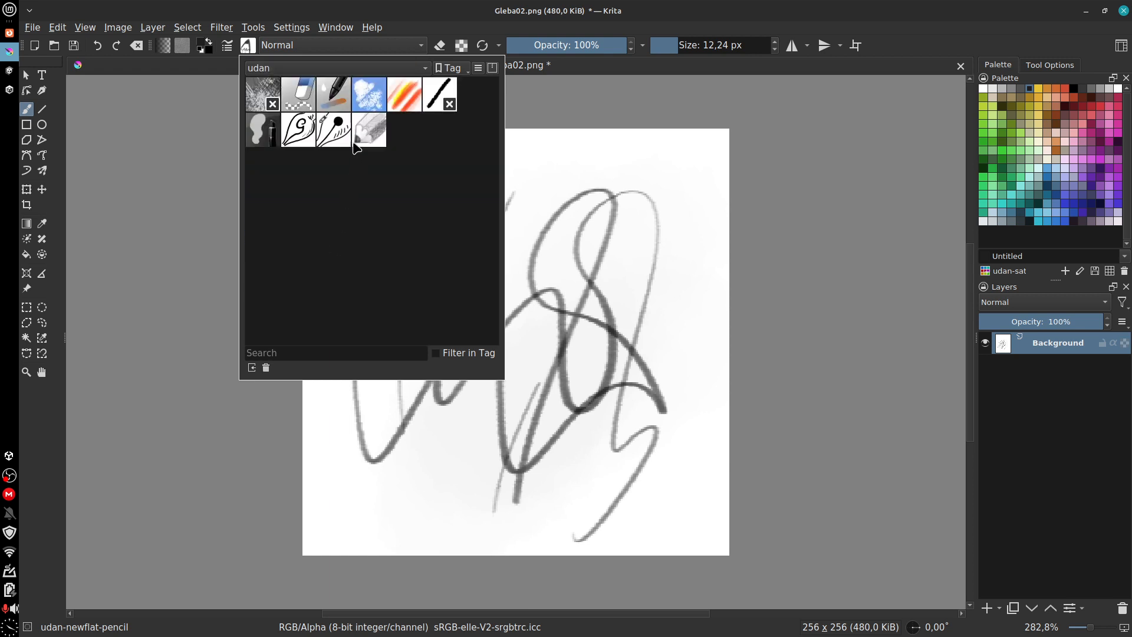
pyautogui.click(384, 68)
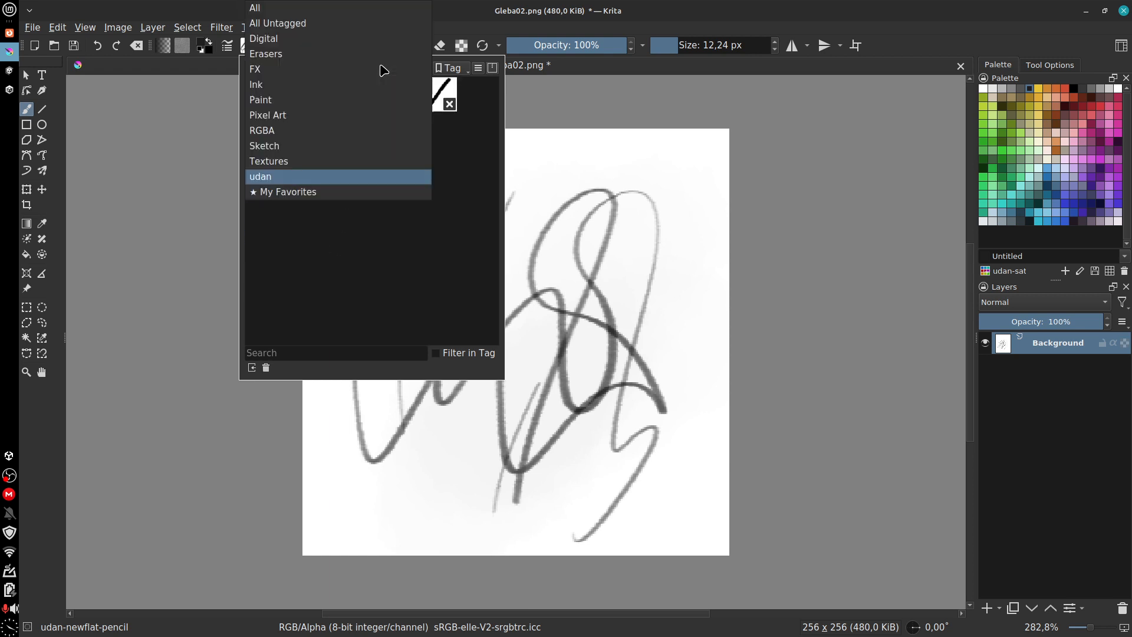
pyautogui.click(274, 161)
pyautogui.click(364, 69)
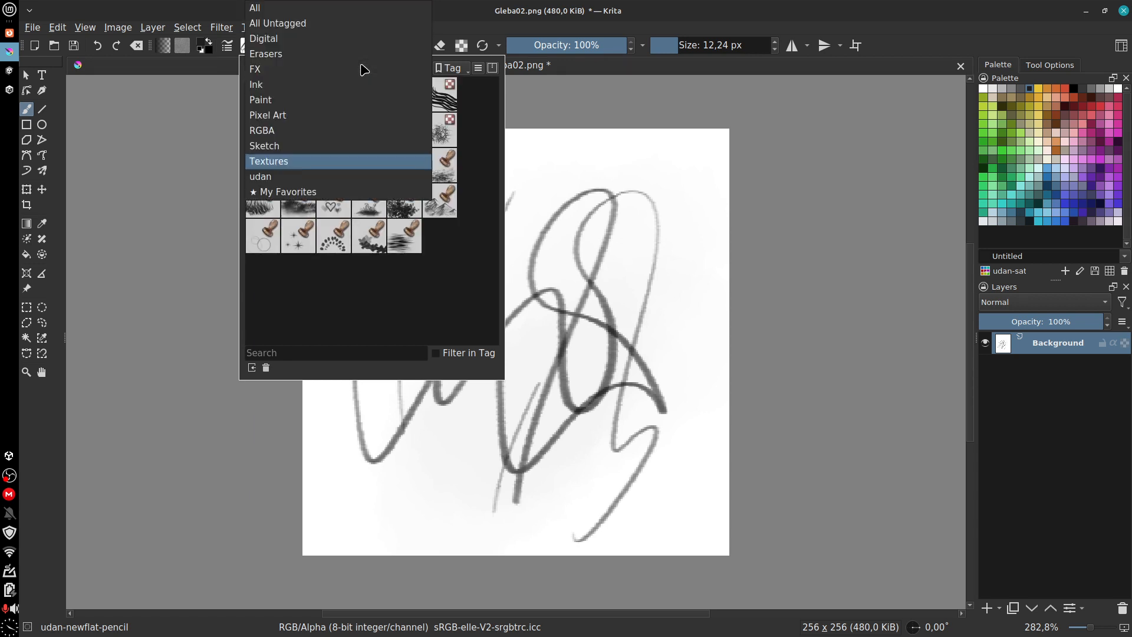
pyautogui.click(295, 147)
pyautogui.click(332, 79)
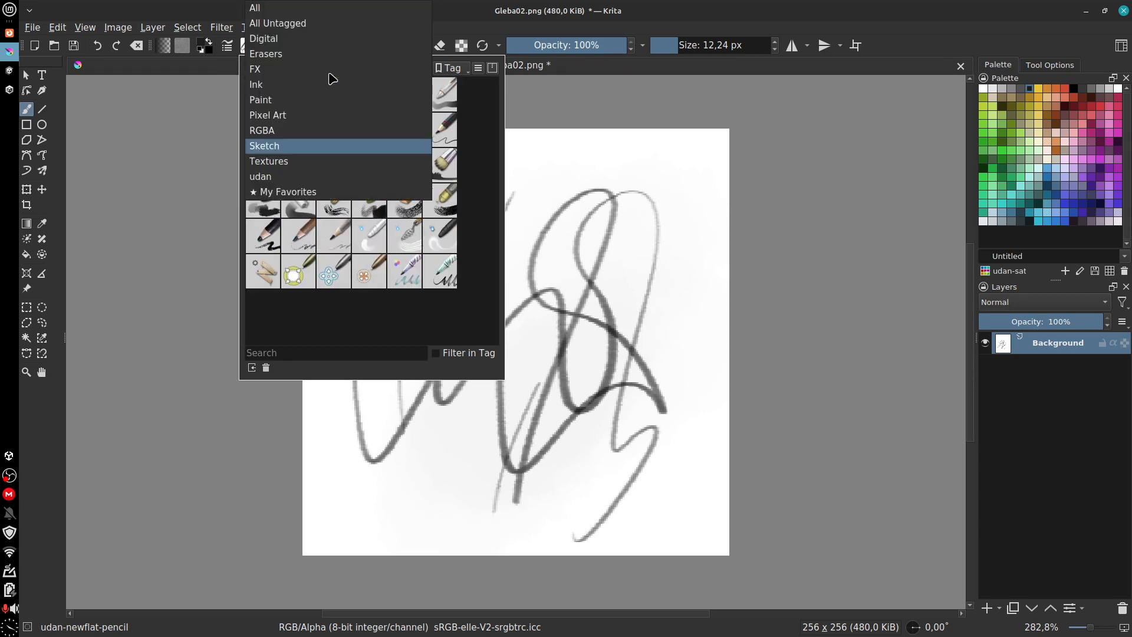
pyautogui.click(311, 100)
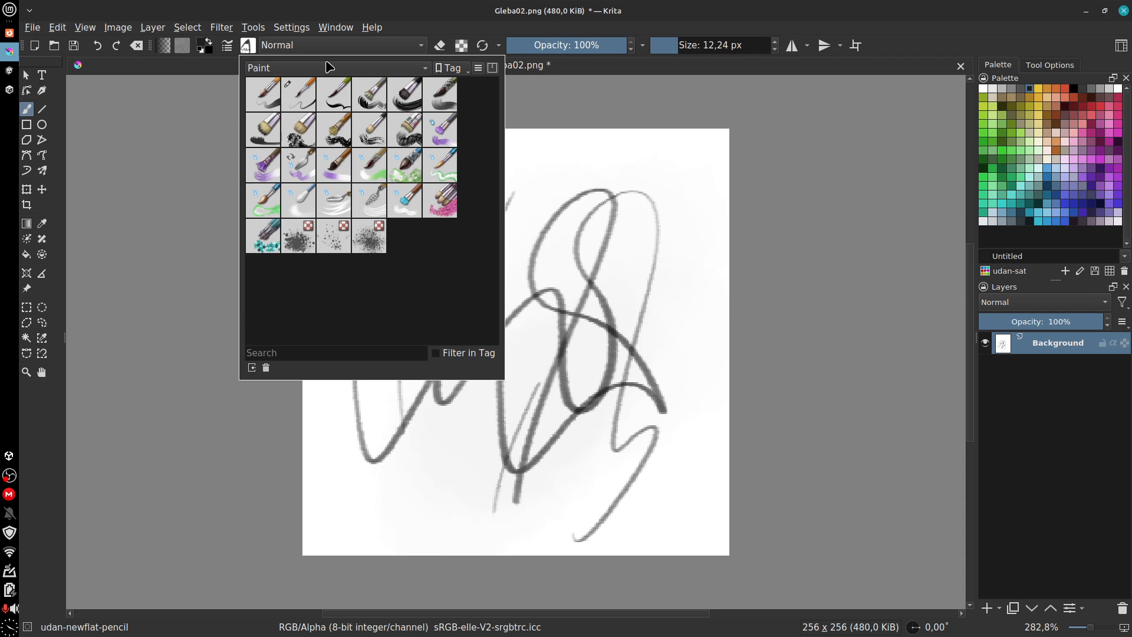
pyautogui.click(327, 68)
pyautogui.click(309, 69)
pyautogui.click(311, 72)
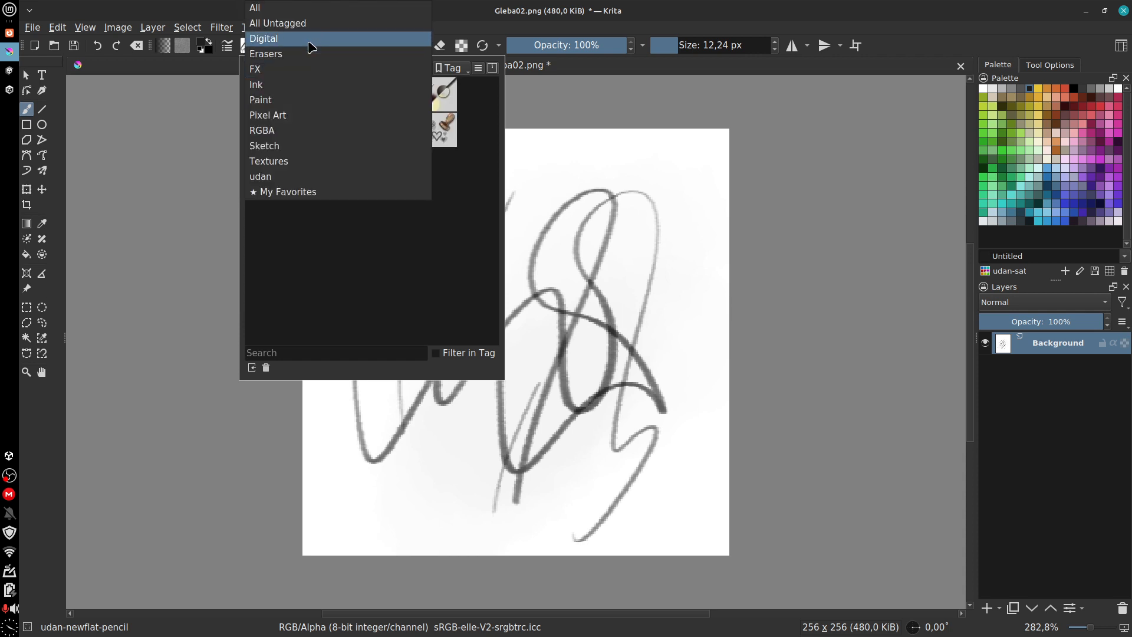
pyautogui.click(311, 40)
# Step: Filter the brush presets to All Untagged and browse to the end of the list to find the new pencil
pyautogui.click(311, 72)
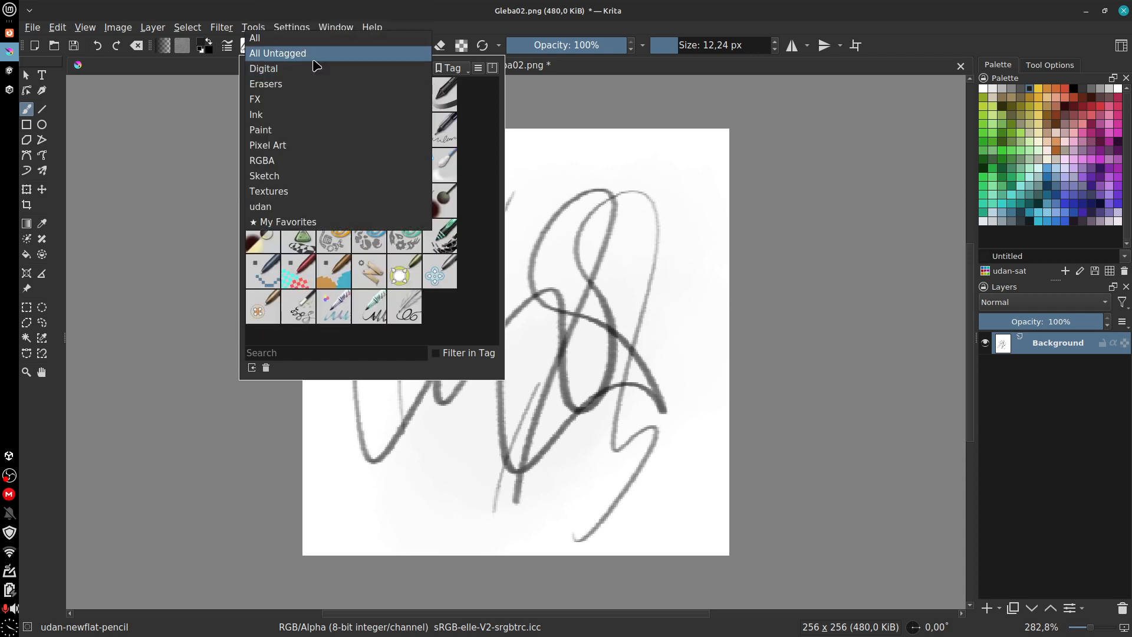
pyautogui.click(312, 59)
pyautogui.scroll(-1, 469, 136)
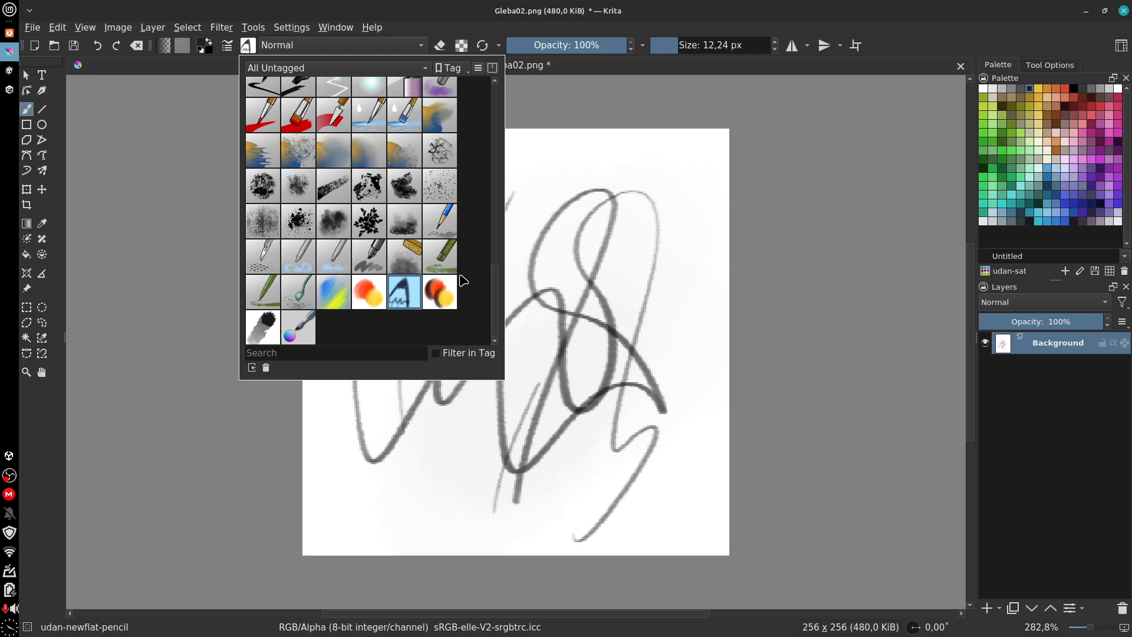
pyautogui.click(287, 354)
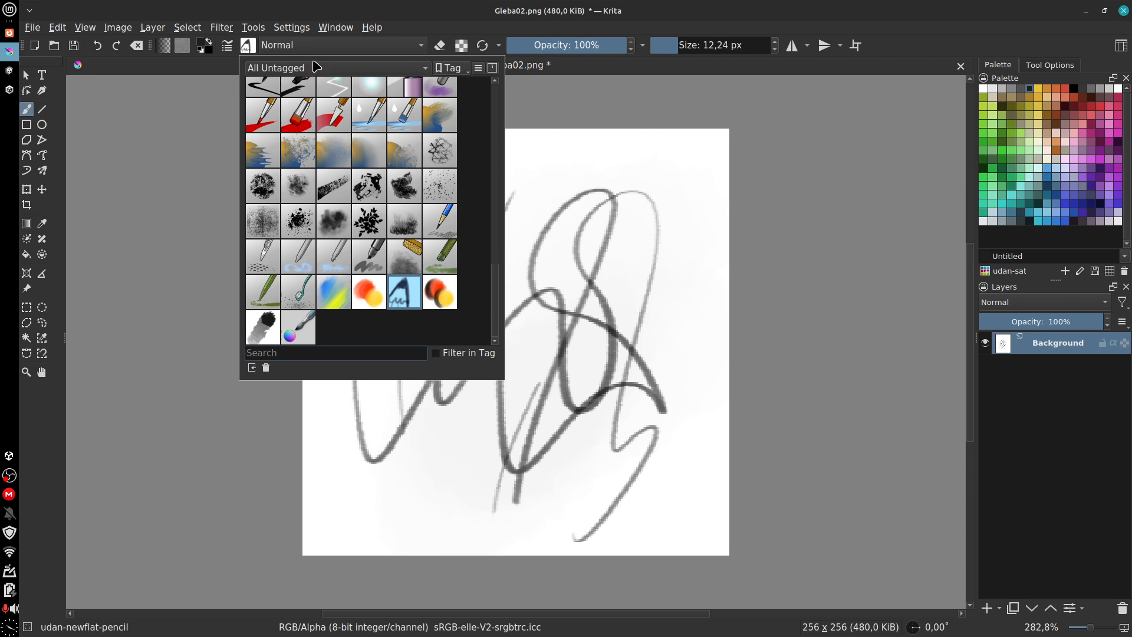
# Step: Choose the Texture Normal Map brush preset and paint a broad blue patch over the canvas scribbles
pyautogui.click(299, 328)
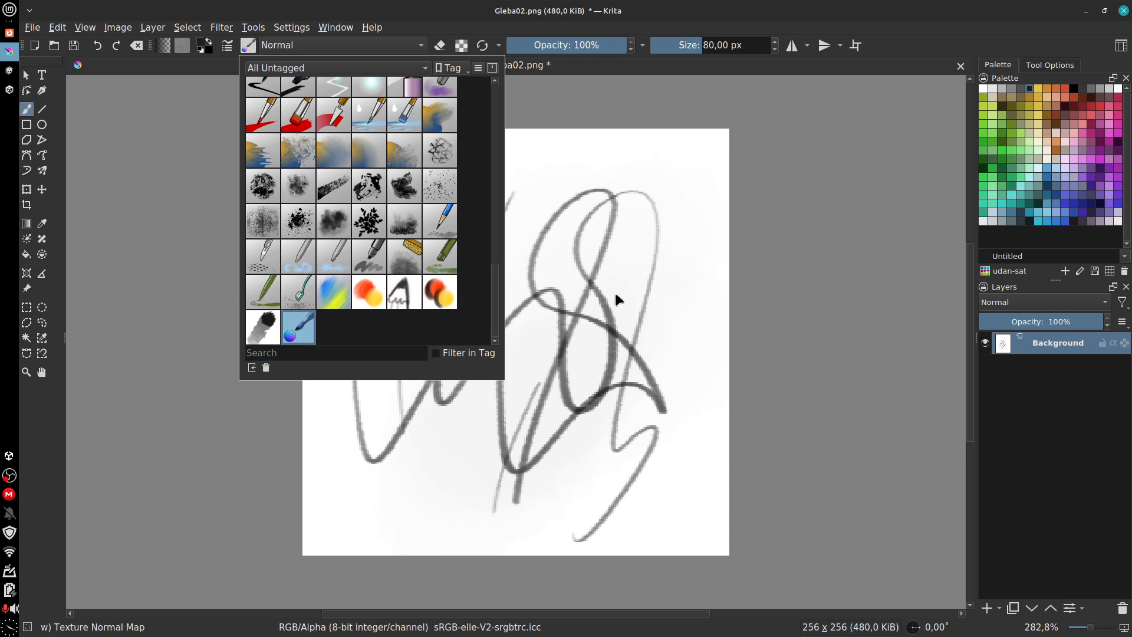
pyautogui.click(246, 80)
pyautogui.moveTo(614, 289)
pyautogui.mouseDown()
pyautogui.moveTo(654, 383)
pyautogui.moveTo(519, 365)
pyautogui.moveTo(556, 330)
pyautogui.moveTo(593, 439)
pyautogui.mouseUp()
# Step: Select the untagged udan-newflat-pencil preset and scribble dark zigzag strokes over the blue patch
pyautogui.click(248, 45)
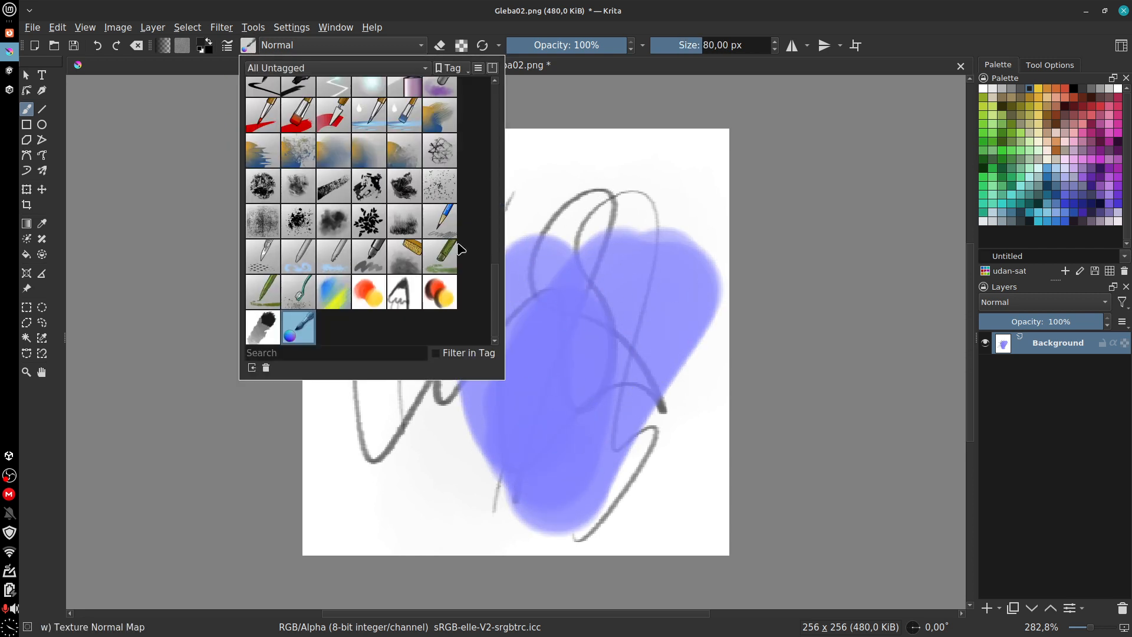
pyautogui.click(395, 303)
pyautogui.click(672, 189)
pyautogui.moveTo(662, 195)
pyautogui.mouseDown()
pyautogui.moveTo(479, 453)
pyautogui.moveTo(582, 289)
pyautogui.moveTo(626, 431)
pyautogui.mouseUp()
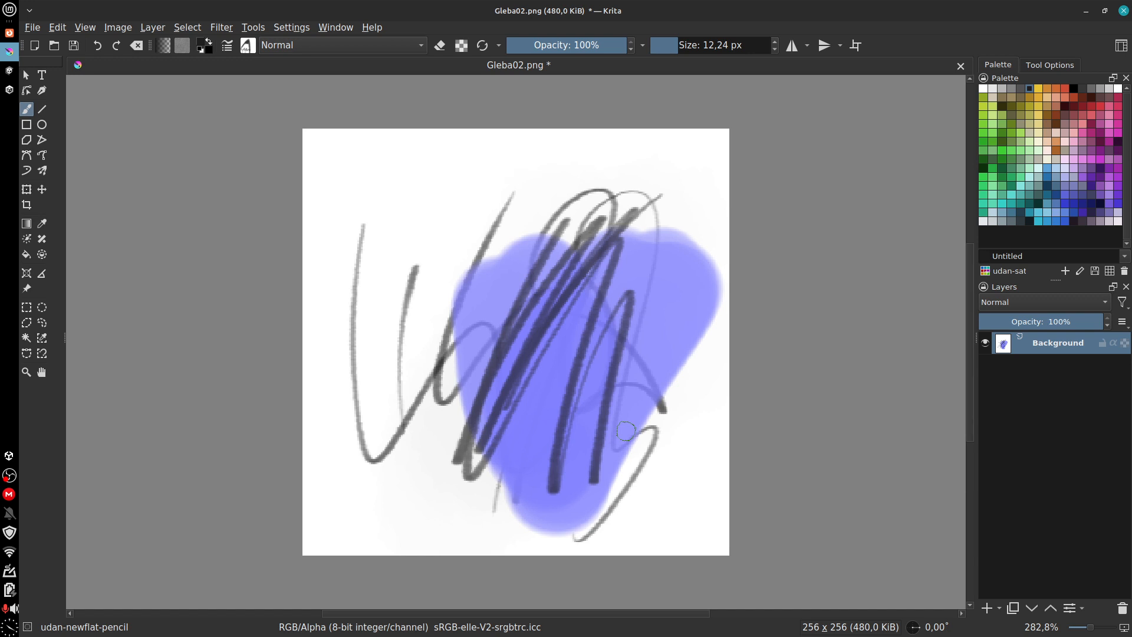
# Step: Switch to the Unity editor and inspect the NewBrush 1, NewBrush and NewBrush 2 terrain brush assets
pyautogui.click(11, 88)
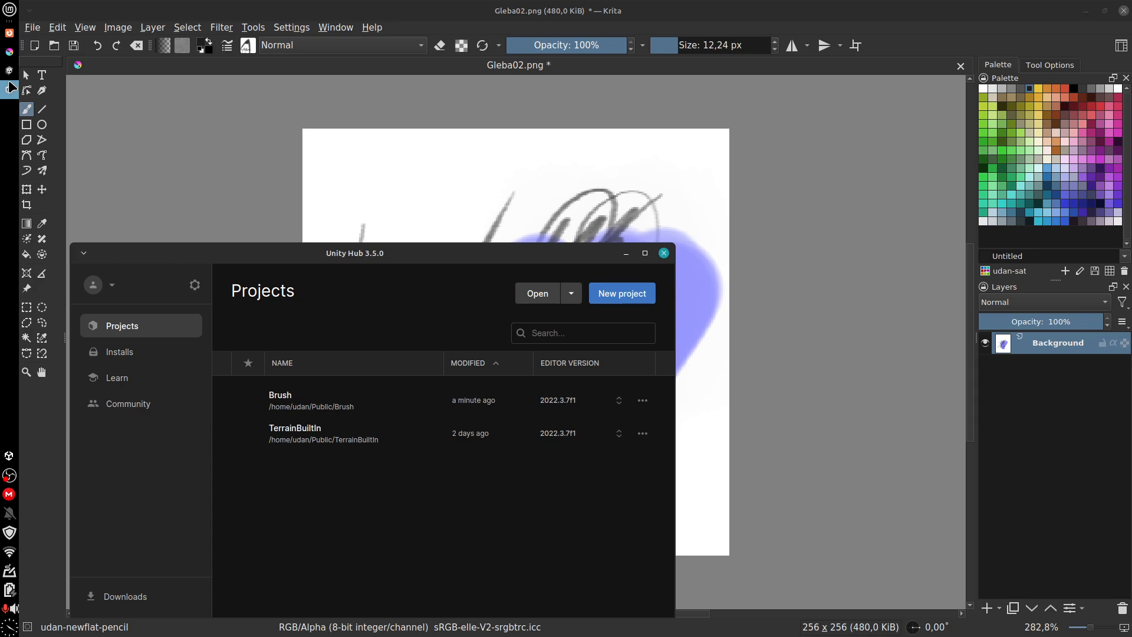
pyautogui.click(9, 81)
pyautogui.click(5, 72)
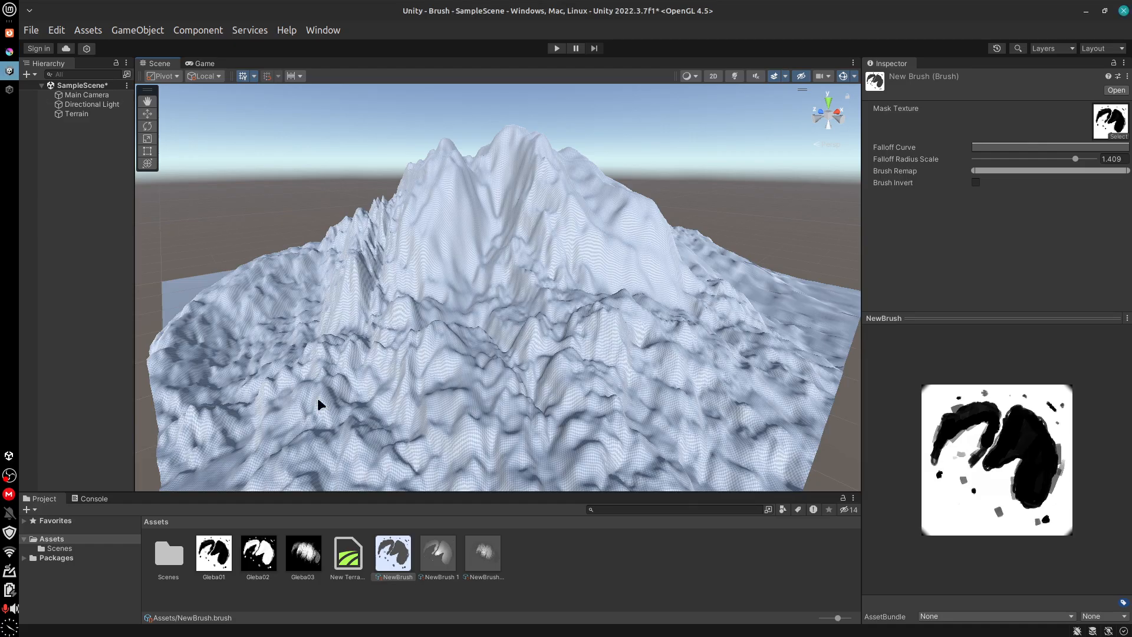
pyautogui.click(450, 543)
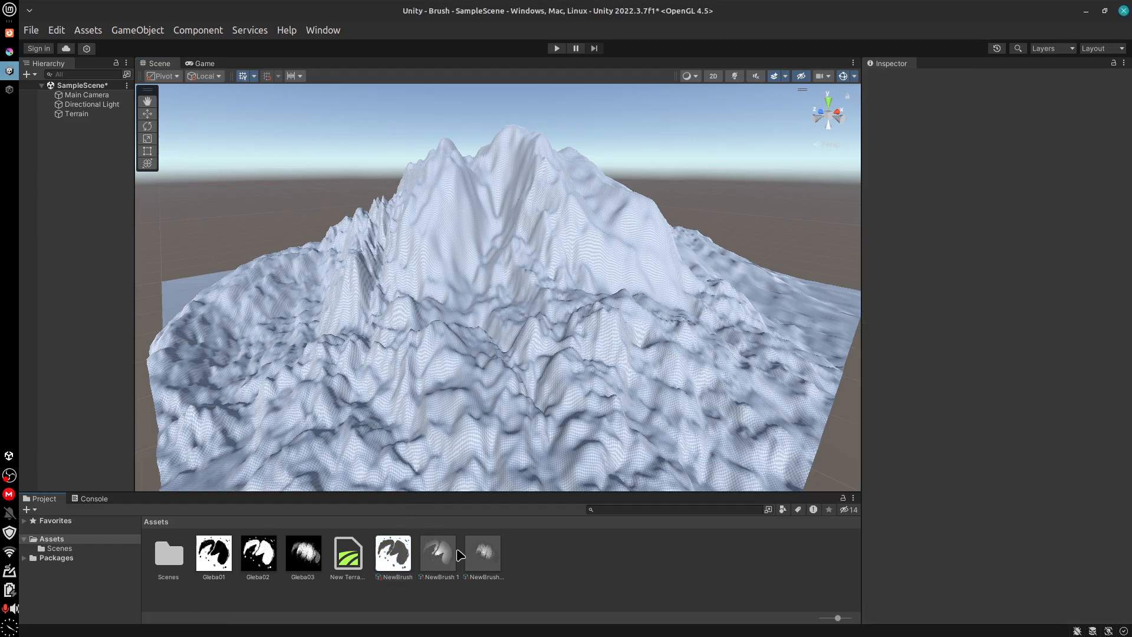
pyautogui.click(401, 548)
pyautogui.click(487, 553)
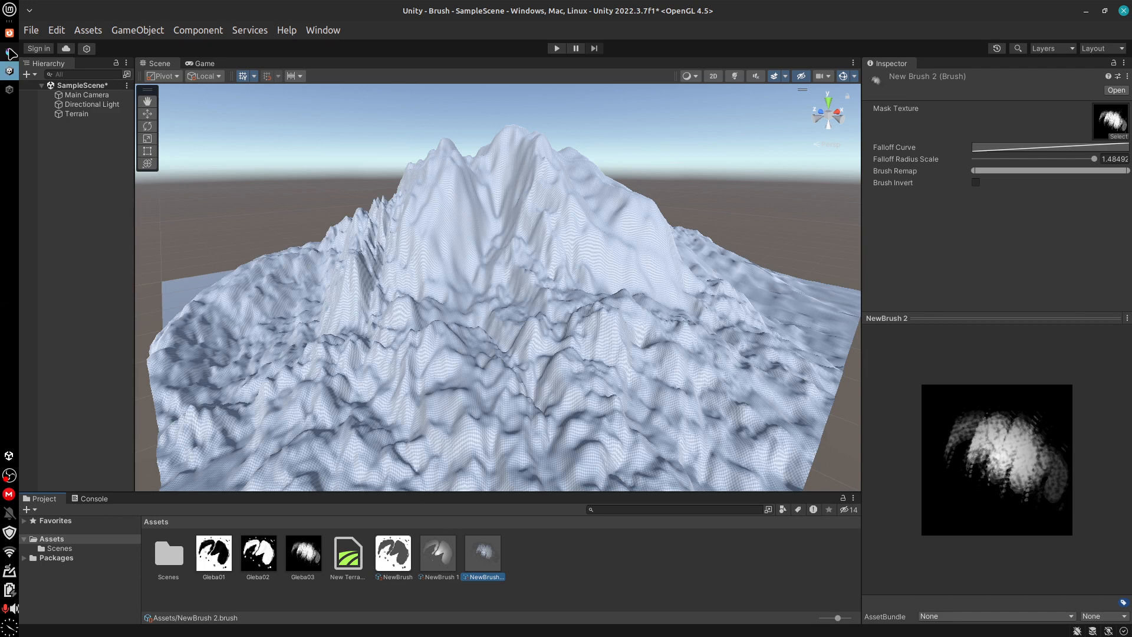
# Step: Switch to Krita and assign the udan-newflat-pencil brush preset to the udan tag
pyautogui.click(10, 52)
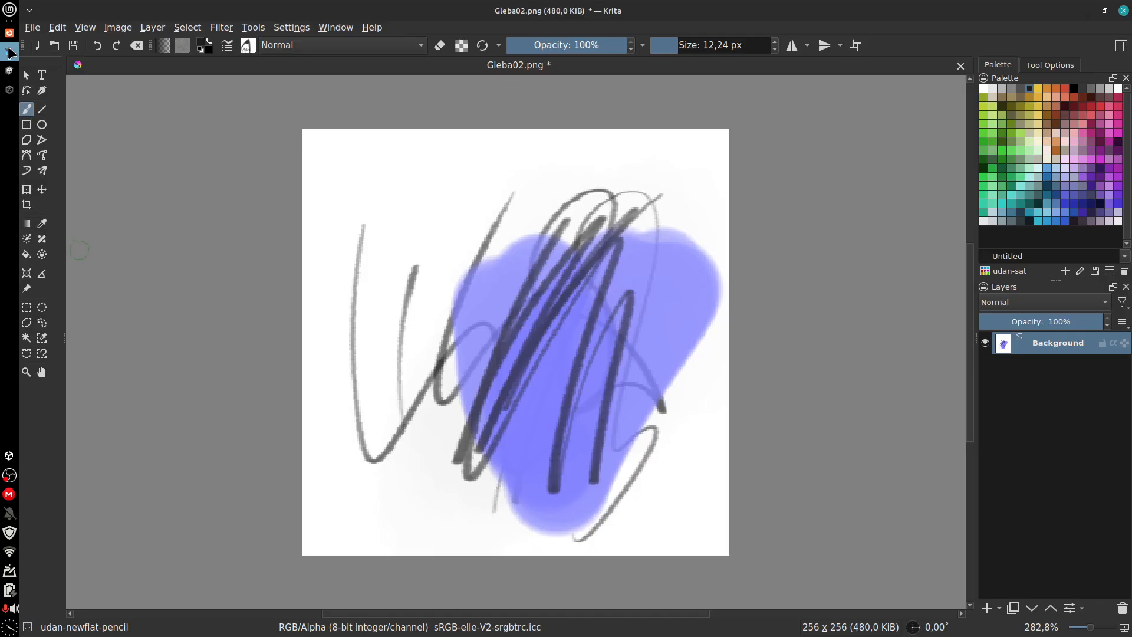
pyautogui.click(229, 46)
pyautogui.click(230, 46)
pyautogui.click(247, 45)
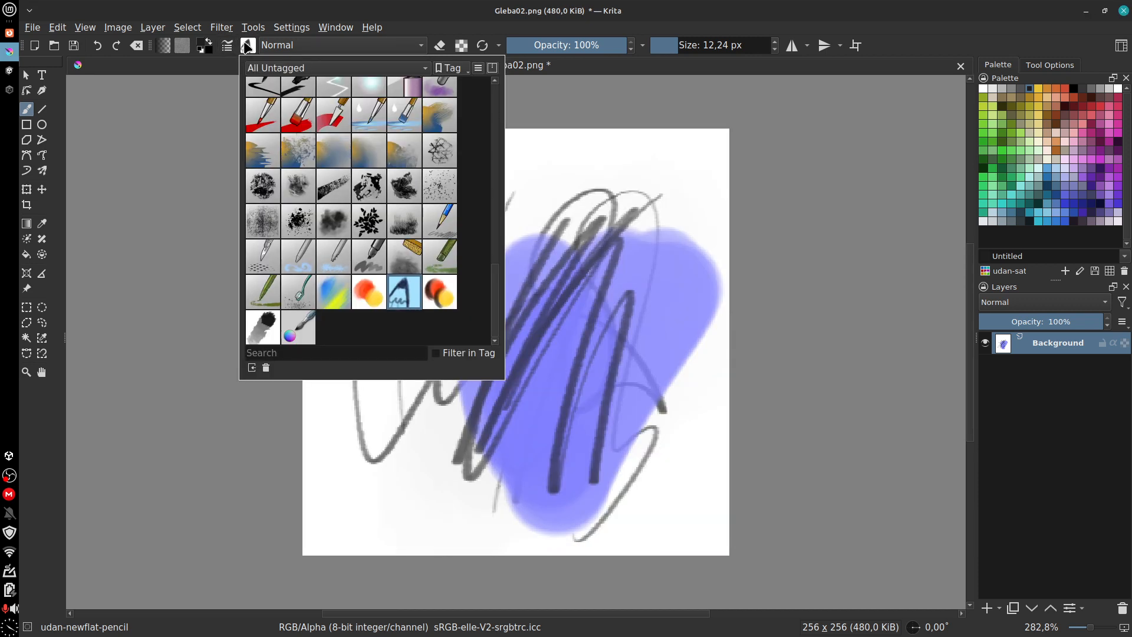
pyautogui.click(316, 68)
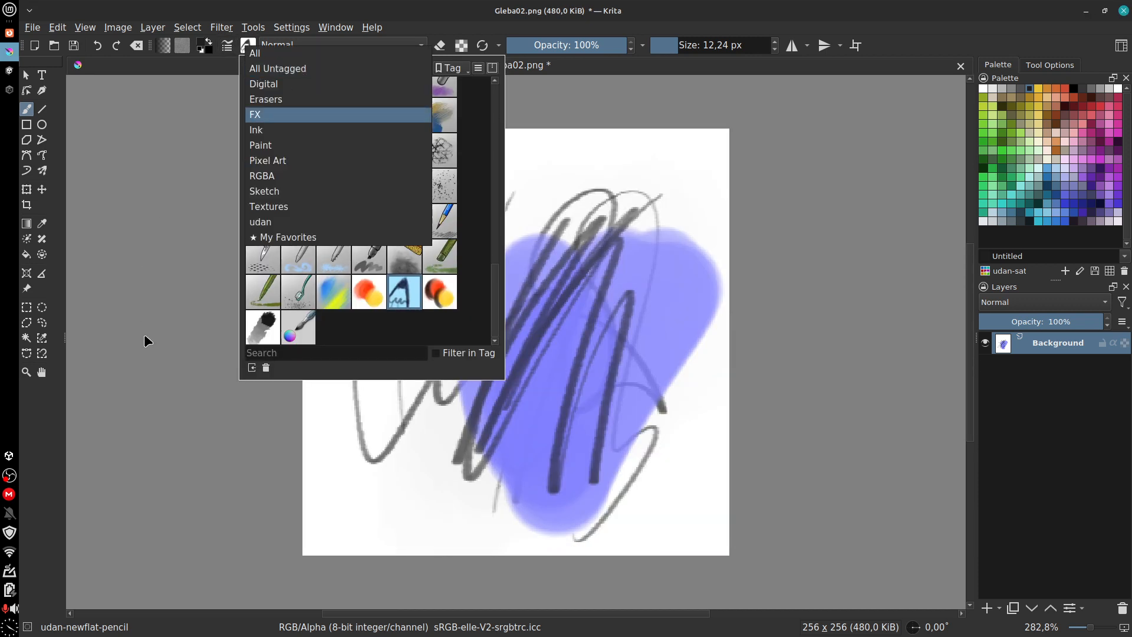
pyautogui.click(150, 319)
pyautogui.rightClick(403, 292)
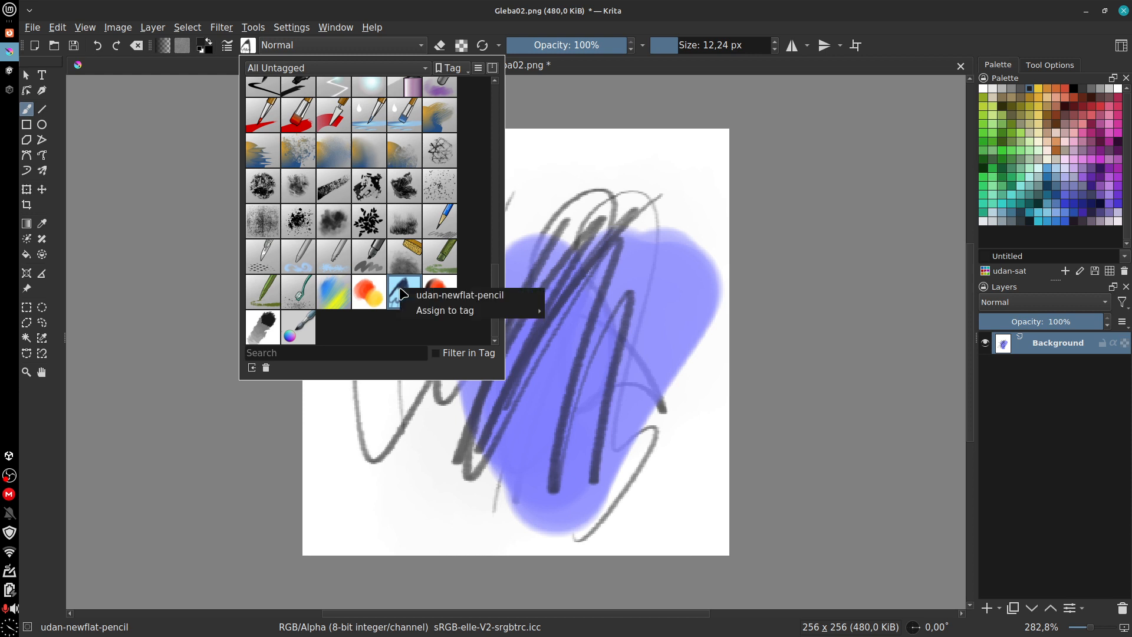
pyautogui.moveTo(448, 311)
pyautogui.click(621, 434)
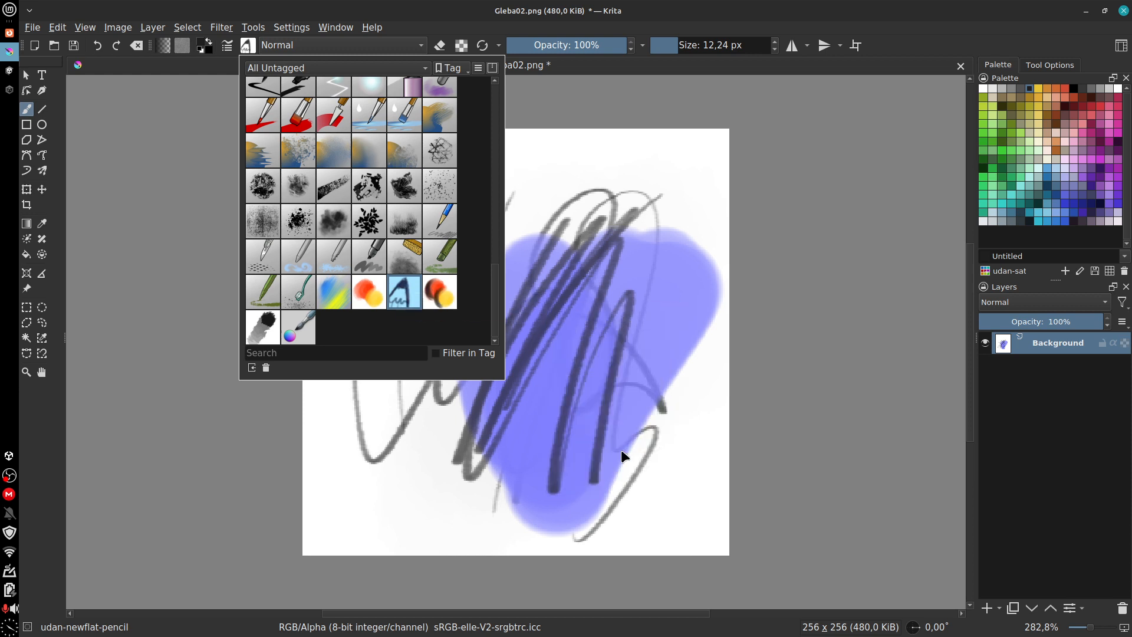
# Step: Filter the brush presets by the udan tag and check the display options of the preset list
pyautogui.click(353, 67)
pyautogui.click(329, 59)
pyautogui.click(384, 68)
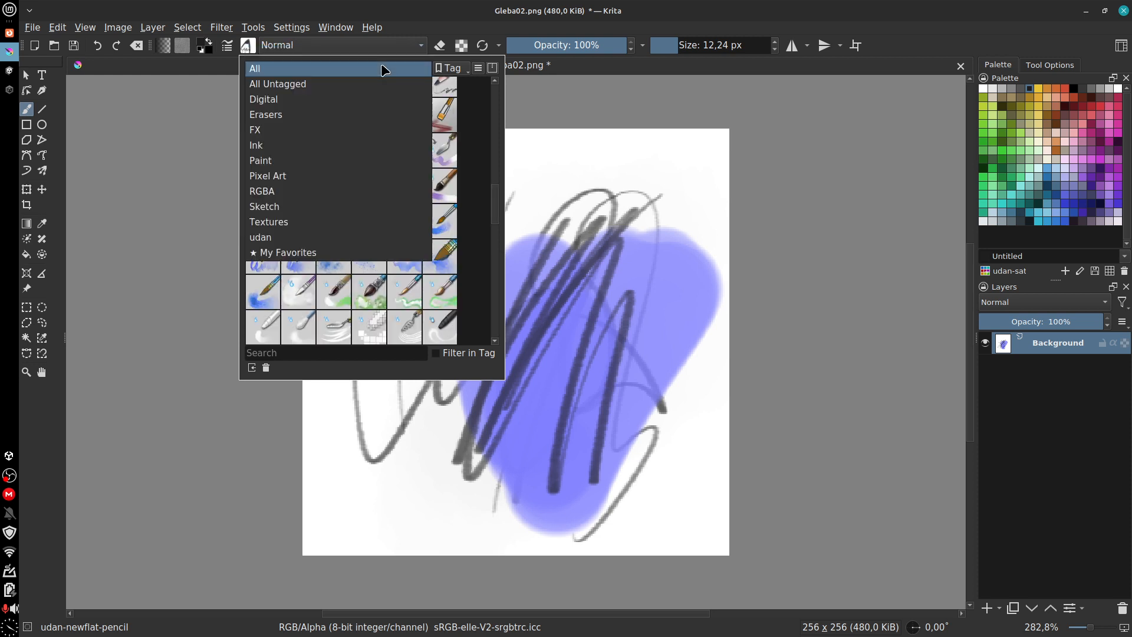
pyautogui.click(324, 237)
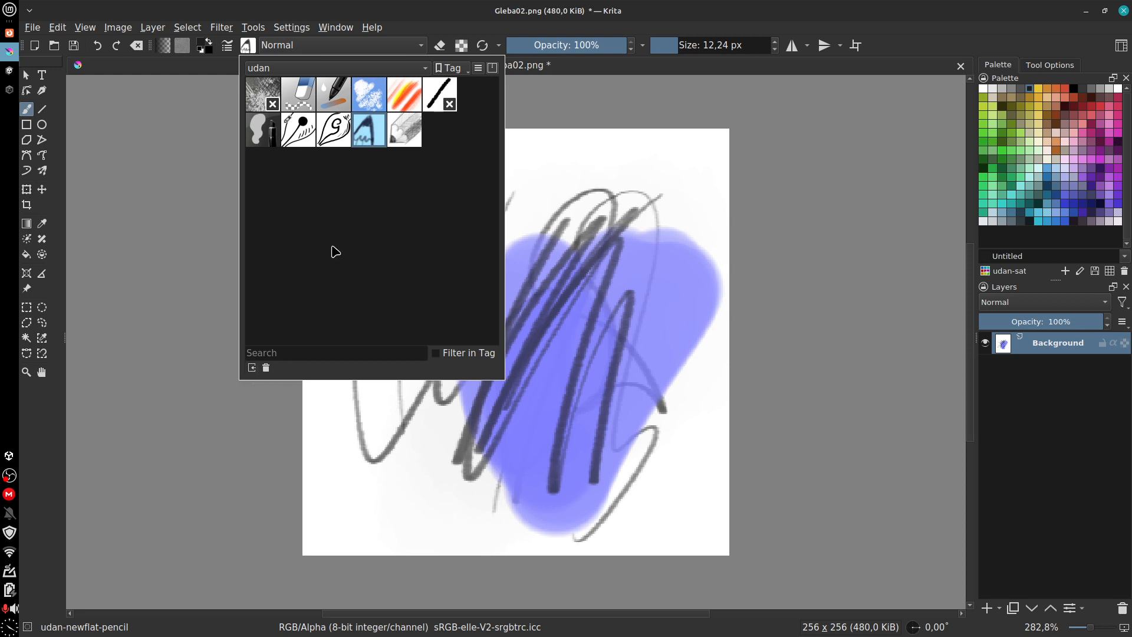
pyautogui.click(479, 69)
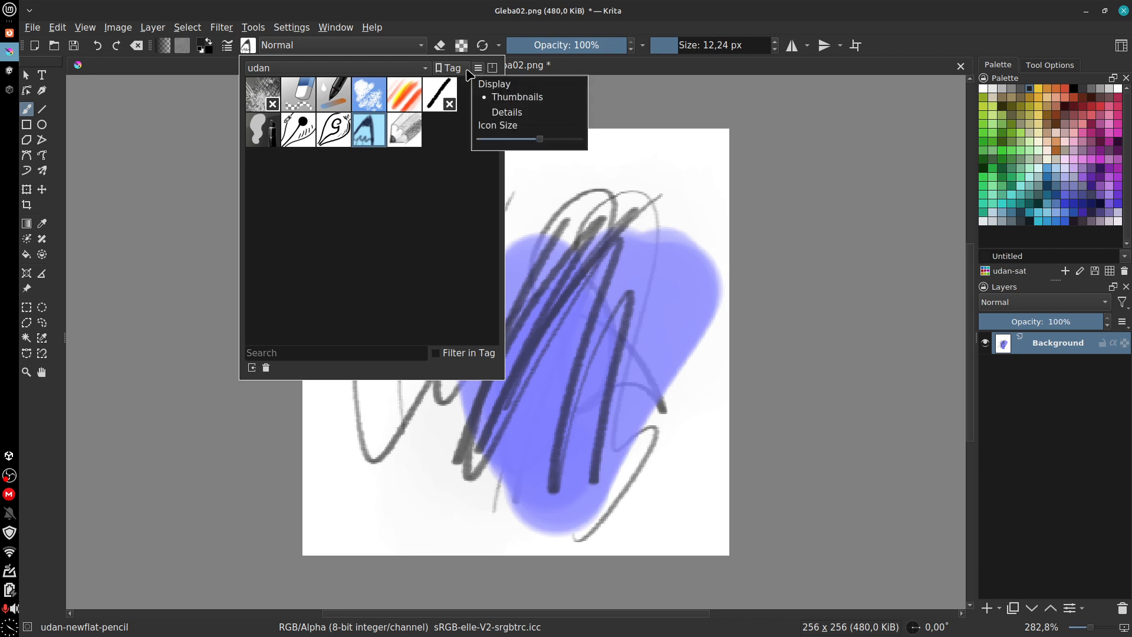
pyautogui.click(469, 74)
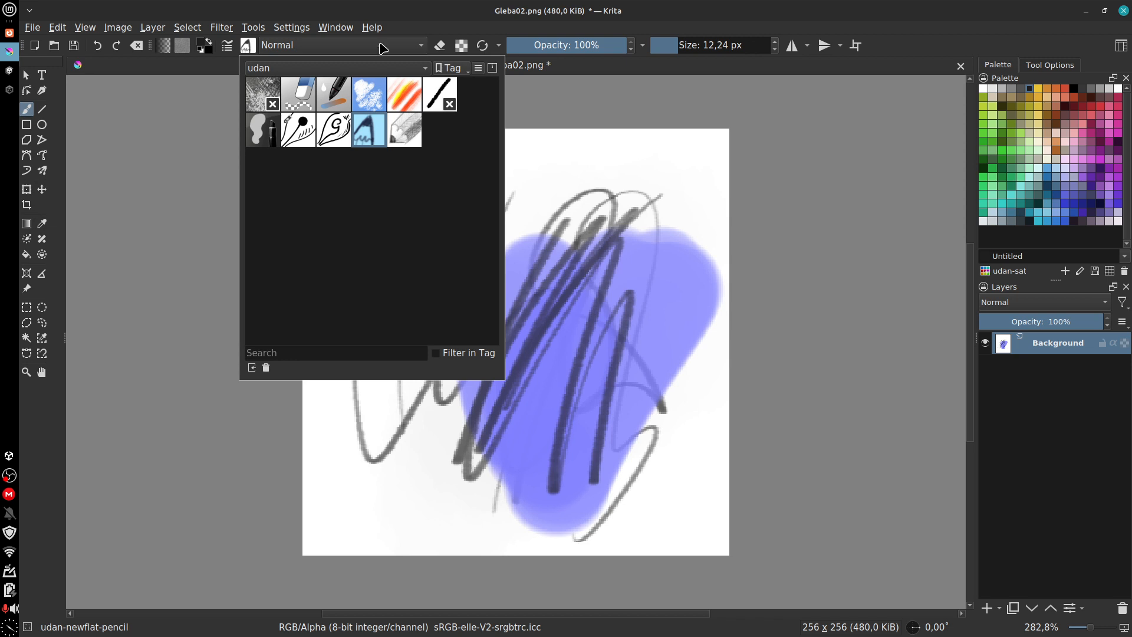
pyautogui.click(169, 156)
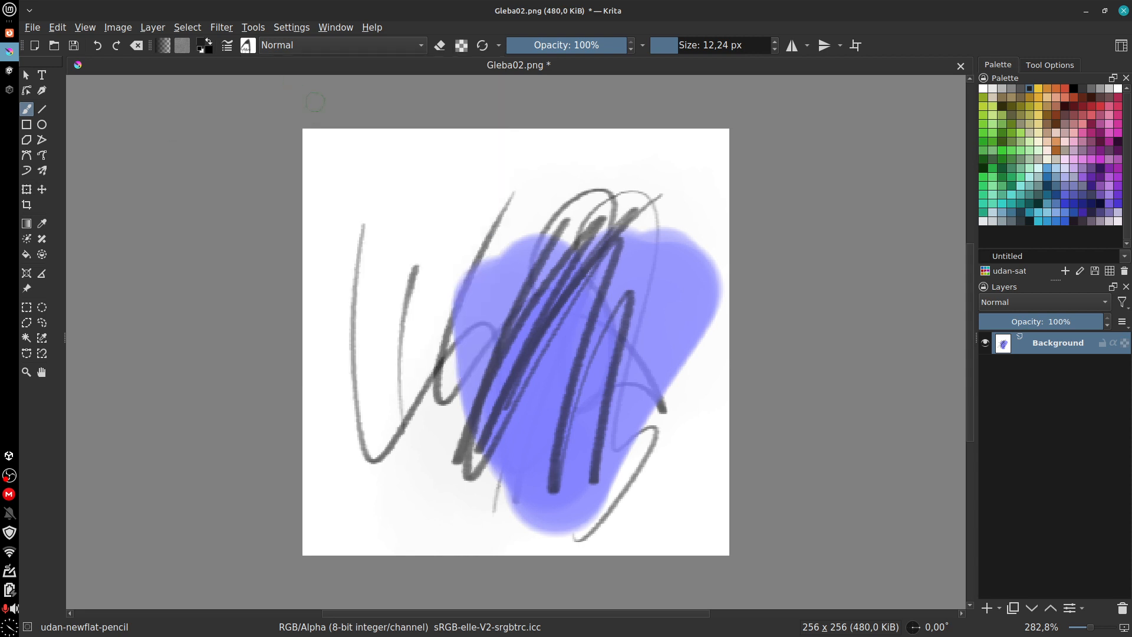
pyautogui.click(344, 30)
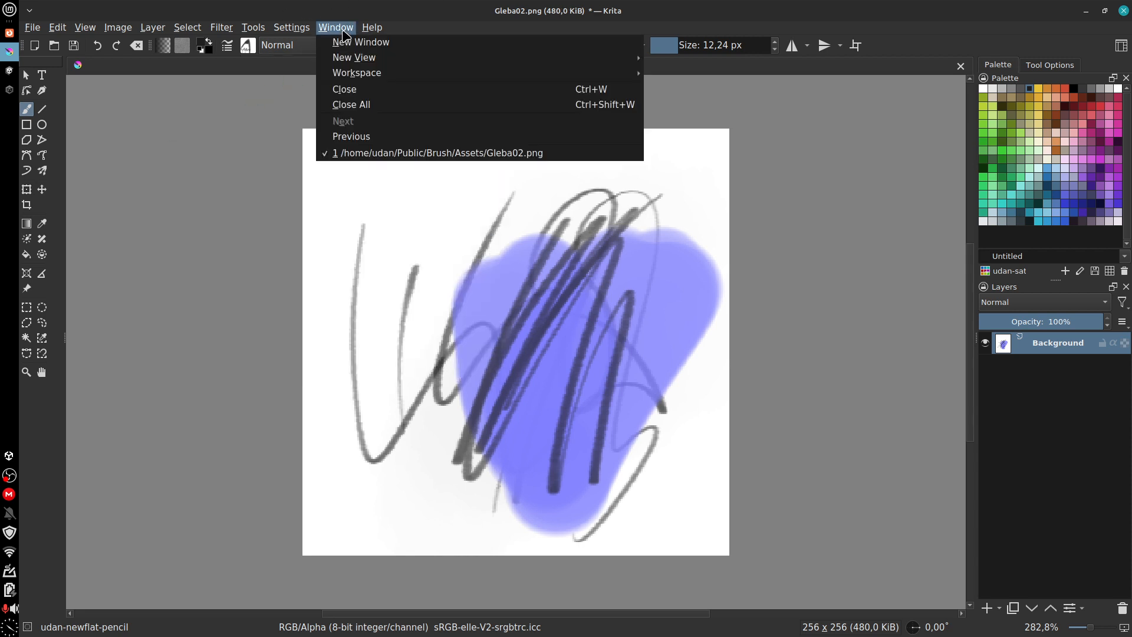
pyautogui.moveTo(304, 31)
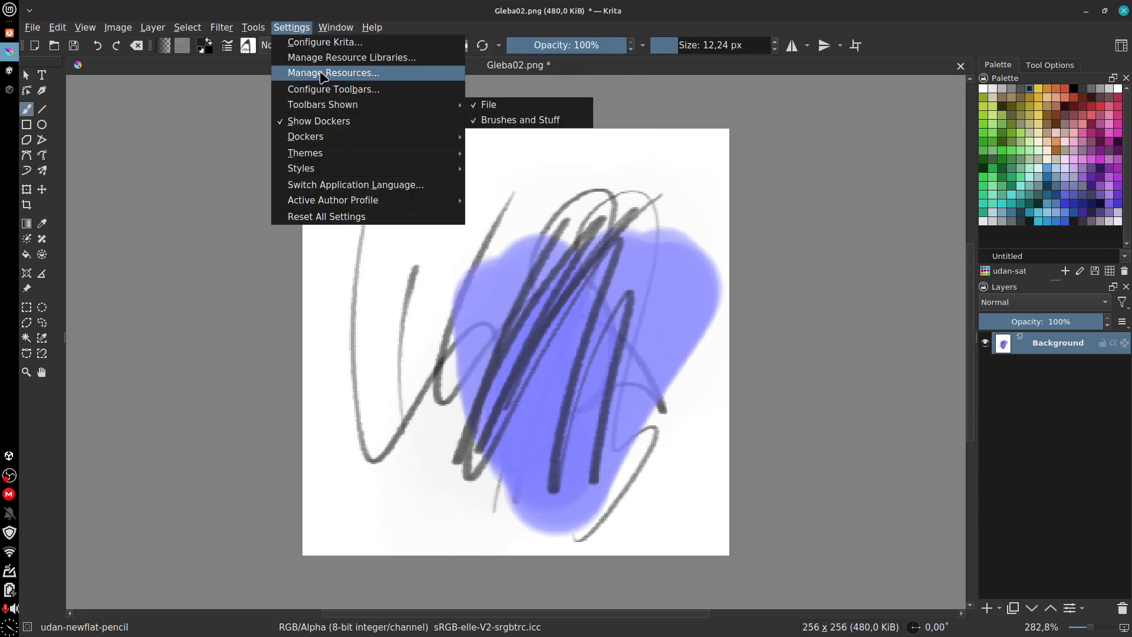
pyautogui.click(324, 73)
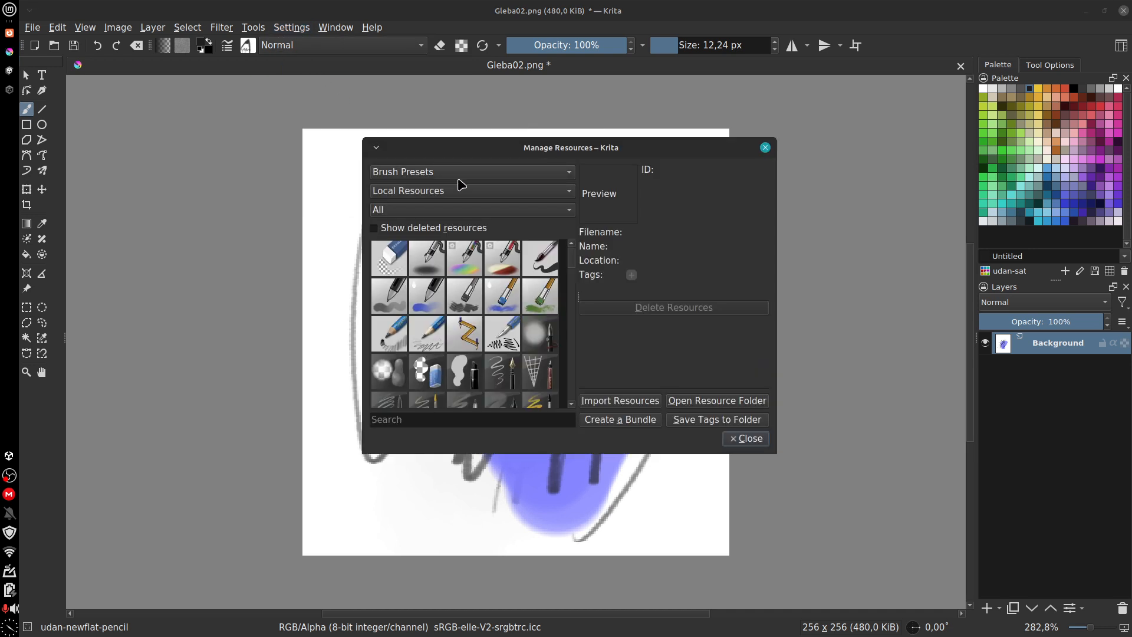
pyautogui.click(765, 148)
# Step: Open Manage Resources and filter the local brush presets by the udan tag
pyautogui.click(345, 27)
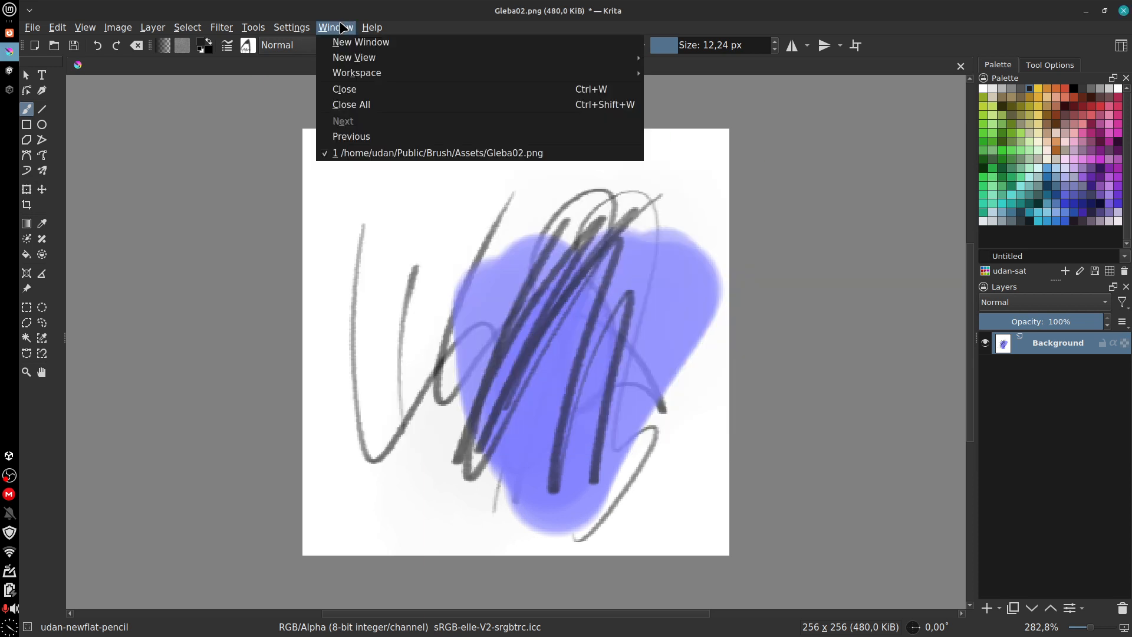
pyautogui.moveTo(297, 33)
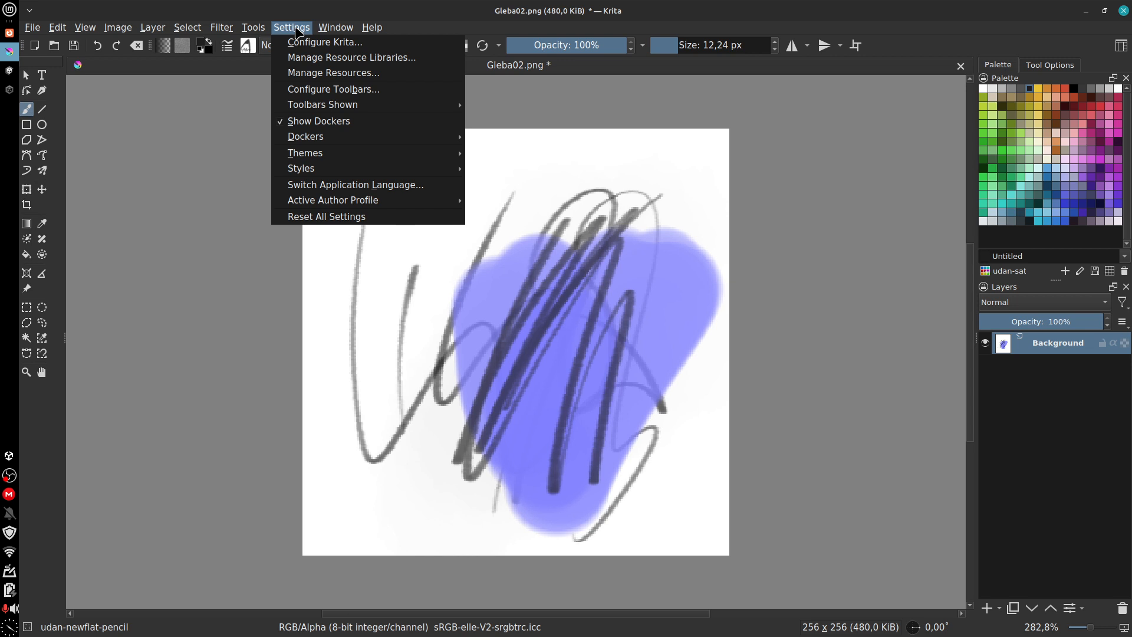
pyautogui.click(318, 72)
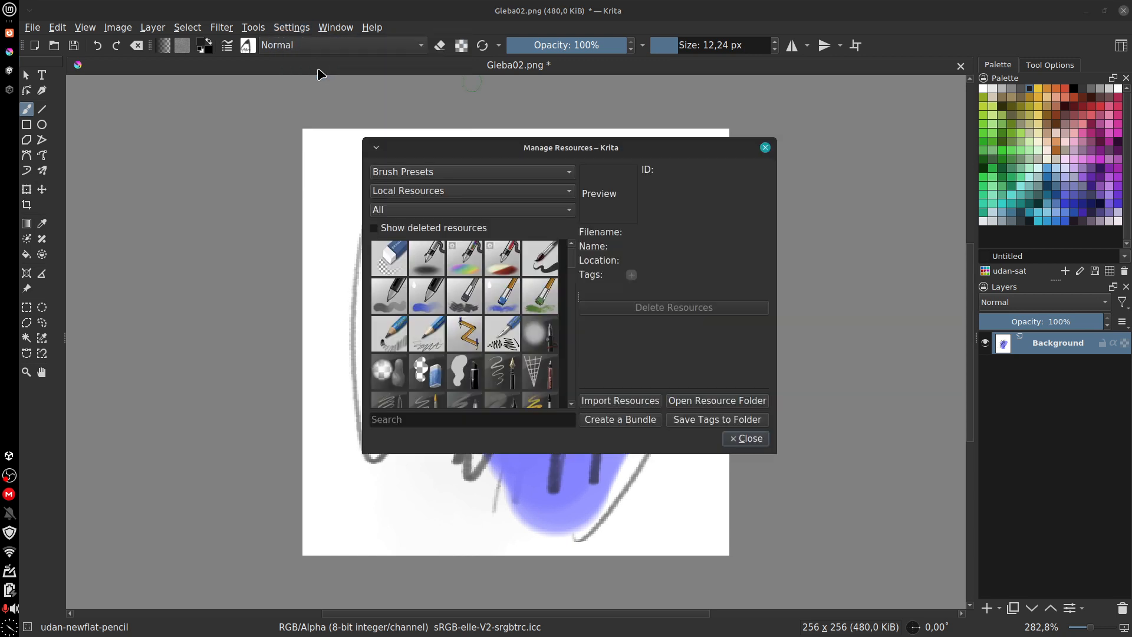
pyautogui.click(486, 197)
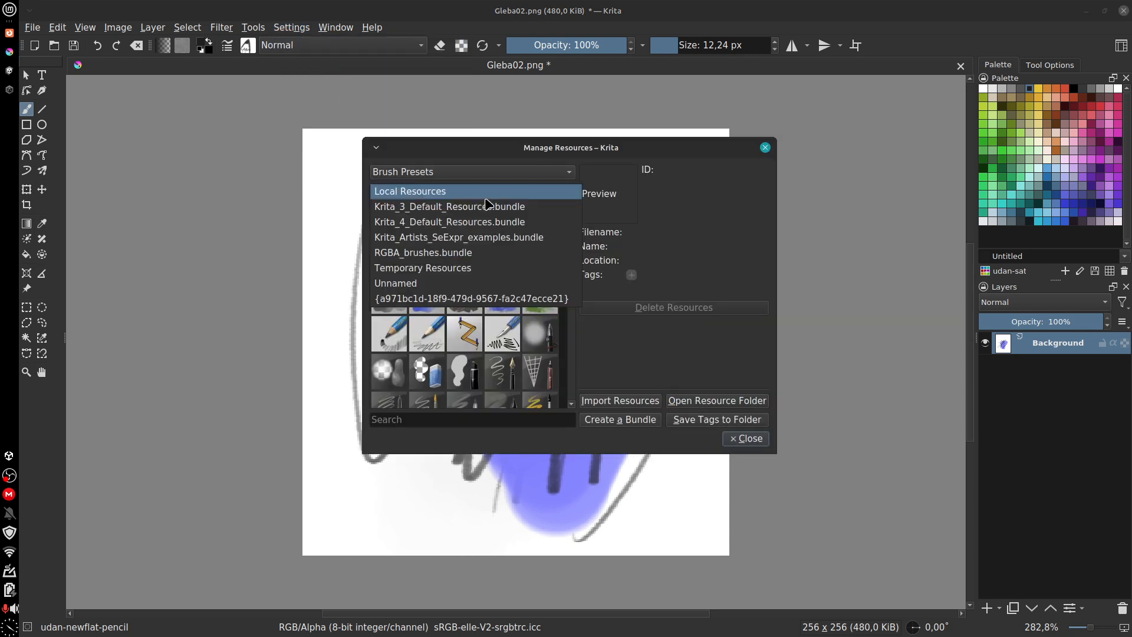
pyautogui.click(328, 189)
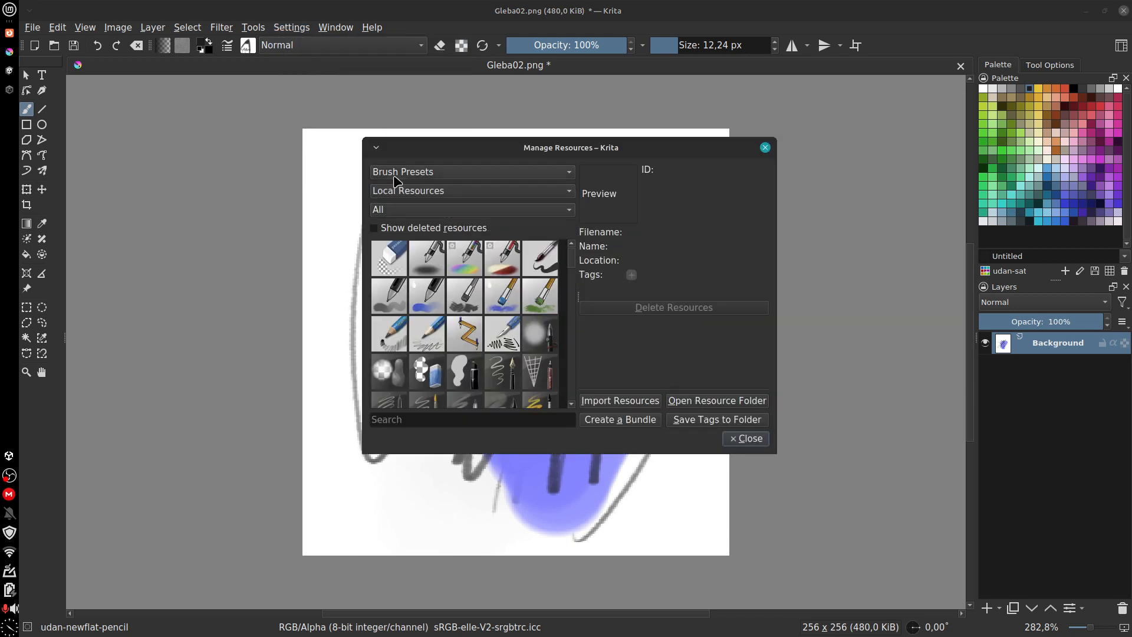
pyautogui.click(475, 210)
pyautogui.click(445, 378)
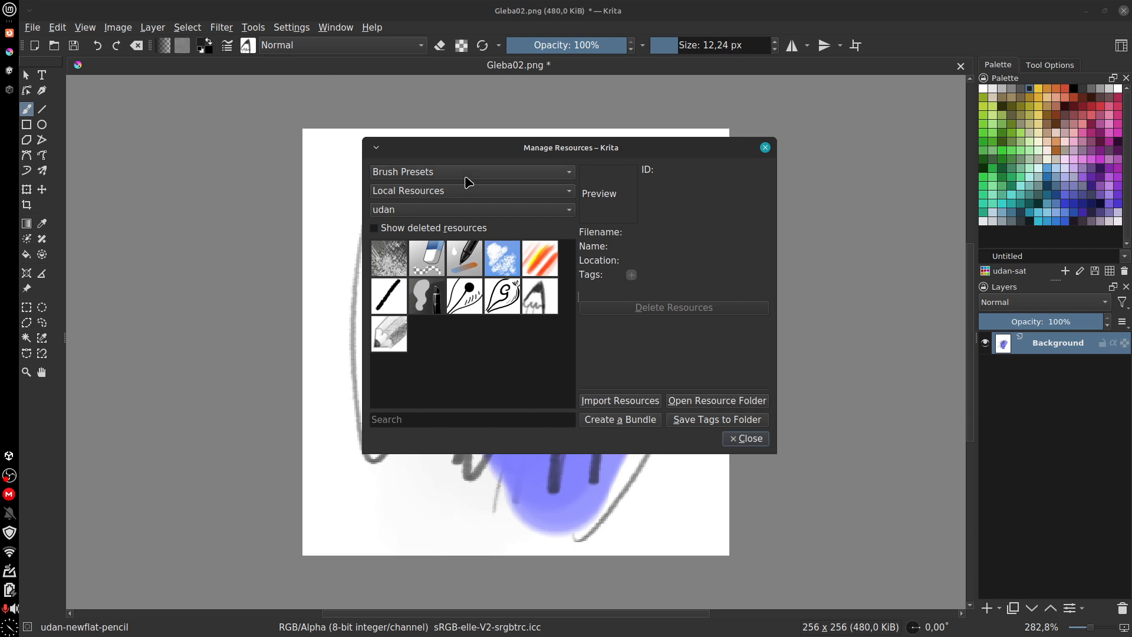
# Step: Try to create a resource bundle named UdanBundle with the description UdanBundle, filling in the author field
pyautogui.click(624, 420)
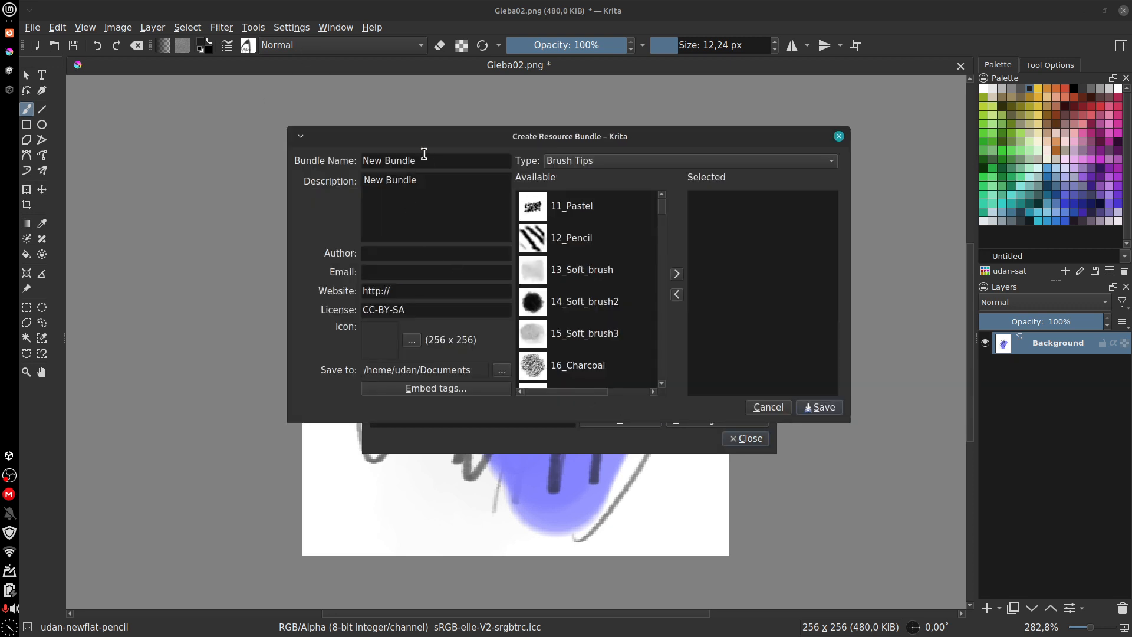
pyautogui.moveTo(420, 161); pyautogui.dragTo(327, 152)
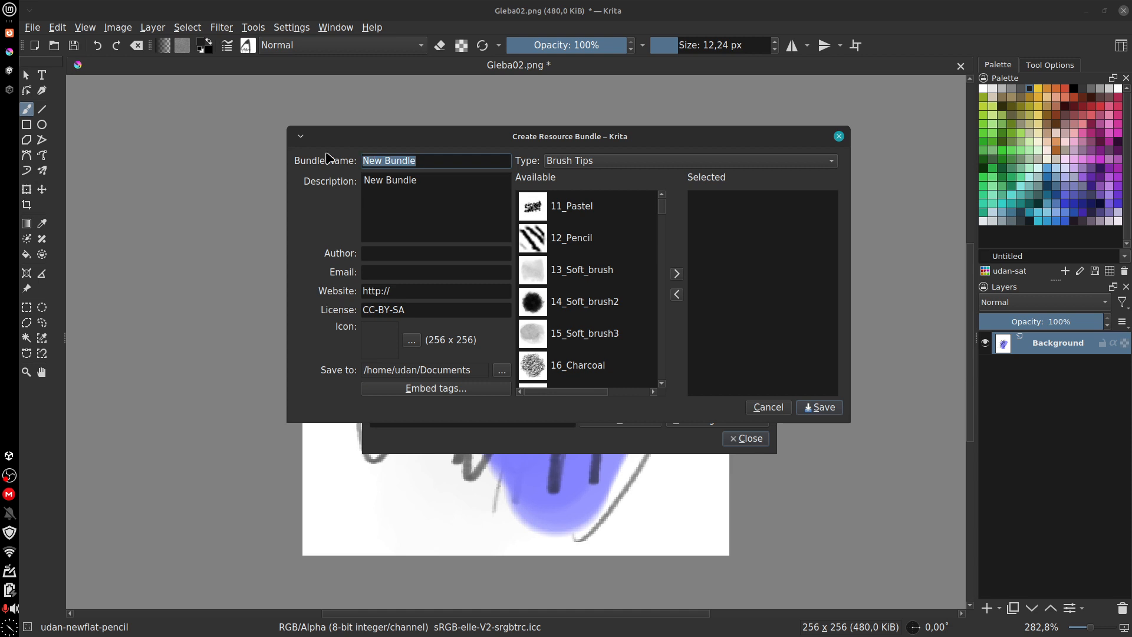
pyautogui.write('UdanBundle')
pyautogui.tripleClick(424, 184)
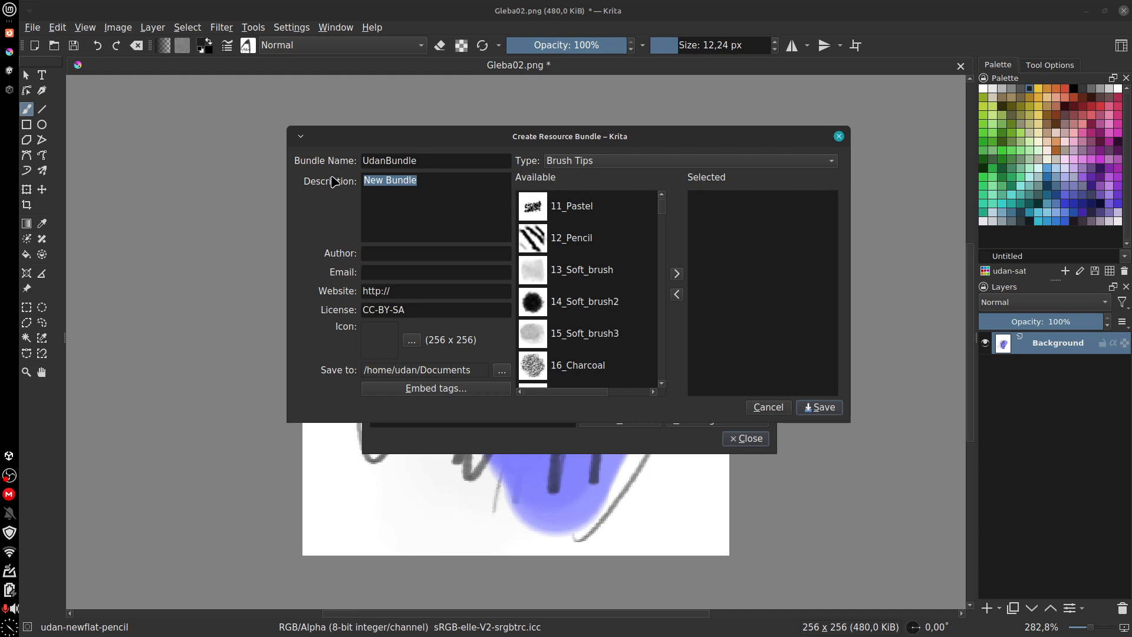
pyautogui.write('UdanBundle')
pyautogui.click(407, 255)
pyautogui.write('U')
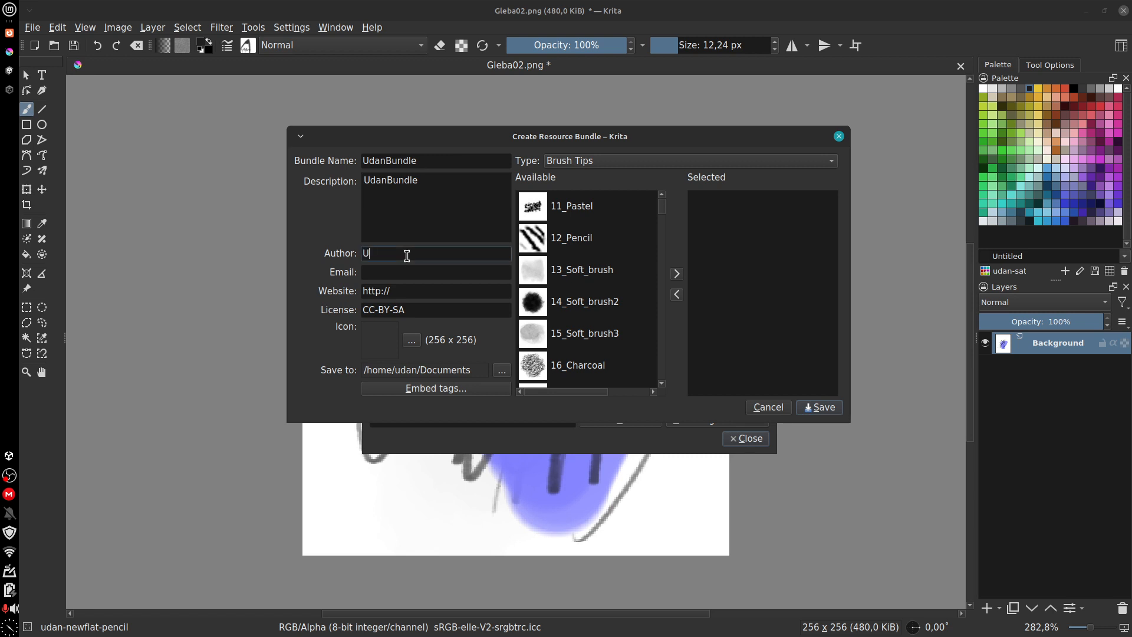
pyautogui.write('dan')
# Step: Look through the Brush Presets, Gradients and Brush Tips available for the bundle, and leave the resource manager without saving
pyautogui.moveTo(664, 211)
pyautogui.mouseDown()
pyautogui.moveTo(666, 400)
pyautogui.moveTo(668, 211)
pyautogui.moveTo(657, 420)
pyautogui.moveTo(658, 129)
pyautogui.moveTo(649, 331)
pyautogui.moveTo(677, 122)
pyautogui.mouseUp()
pyautogui.click(673, 160)
pyautogui.click(671, 177)
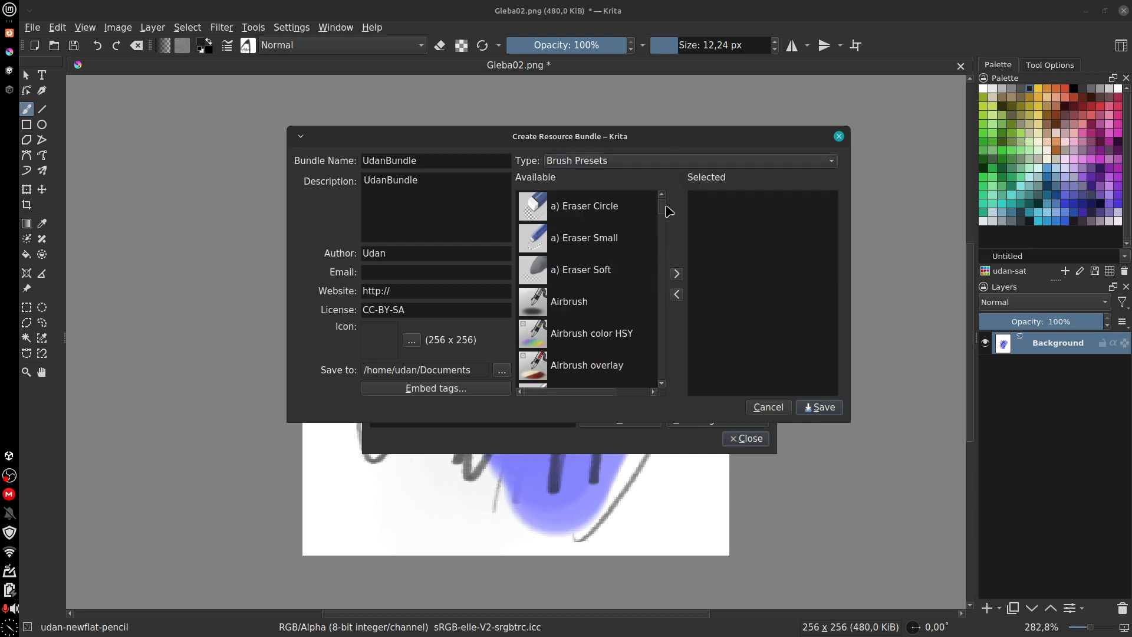
pyautogui.moveTo(665, 211)
pyautogui.mouseDown()
pyautogui.moveTo(670, 361)
pyautogui.moveTo(651, 188)
pyautogui.mouseUp()
pyautogui.click(640, 160)
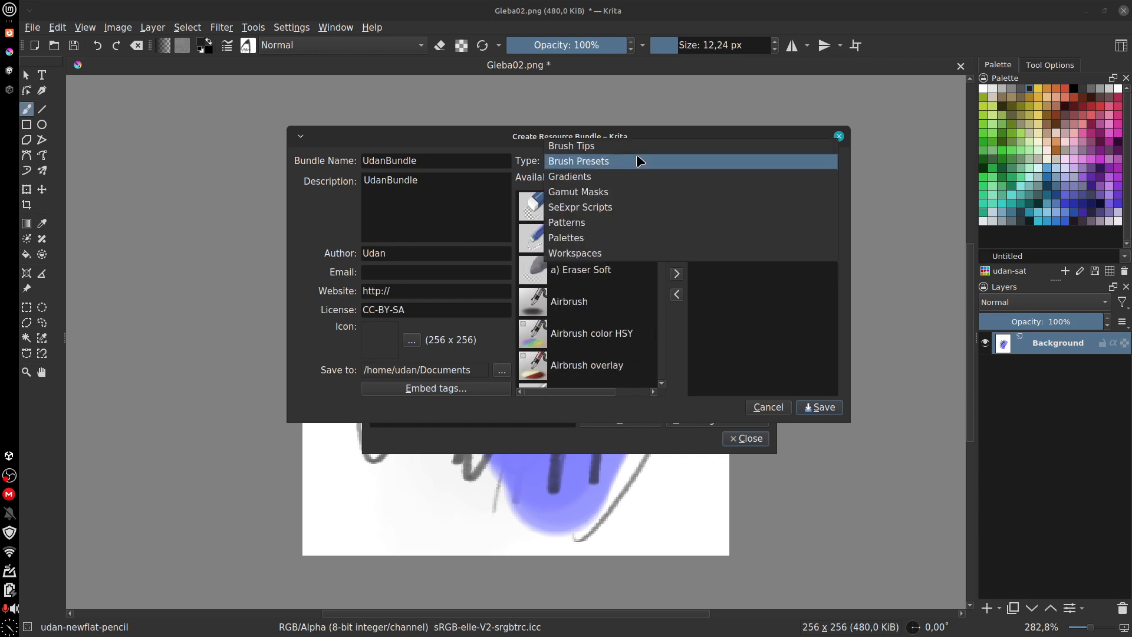
pyautogui.click(636, 177)
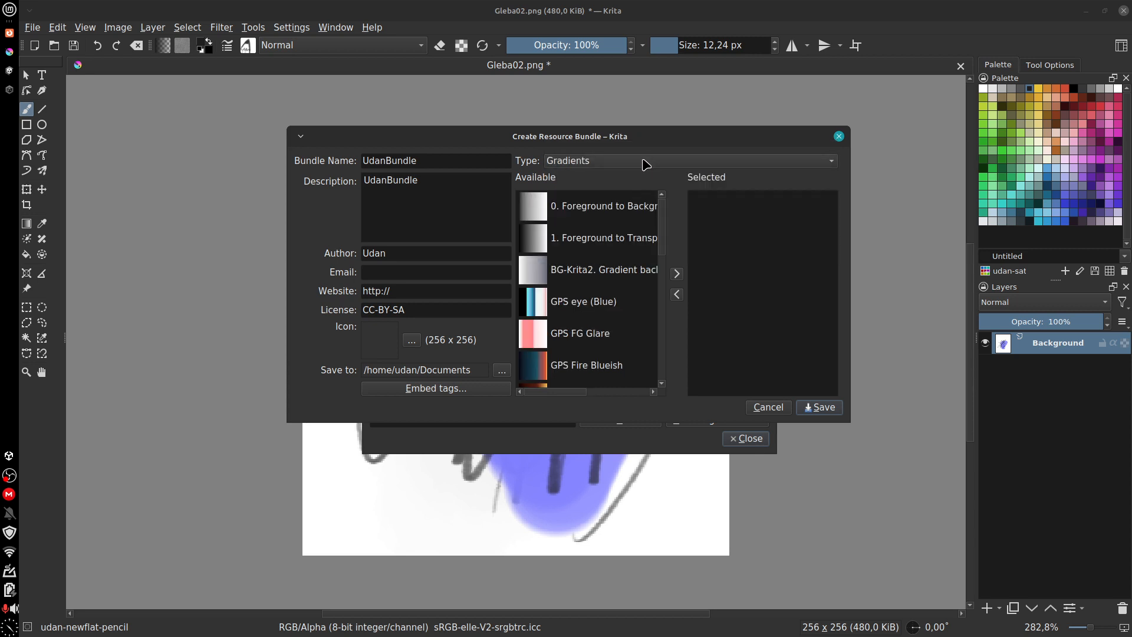
pyautogui.click(645, 161)
pyautogui.click(643, 132)
pyautogui.click(637, 162)
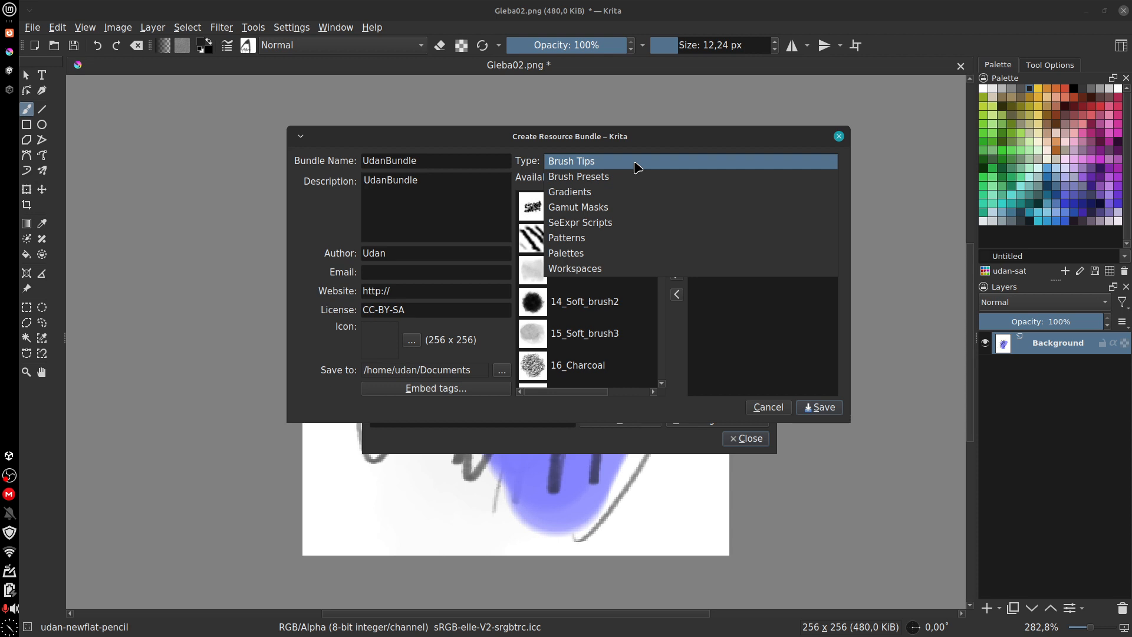
pyautogui.click(637, 167)
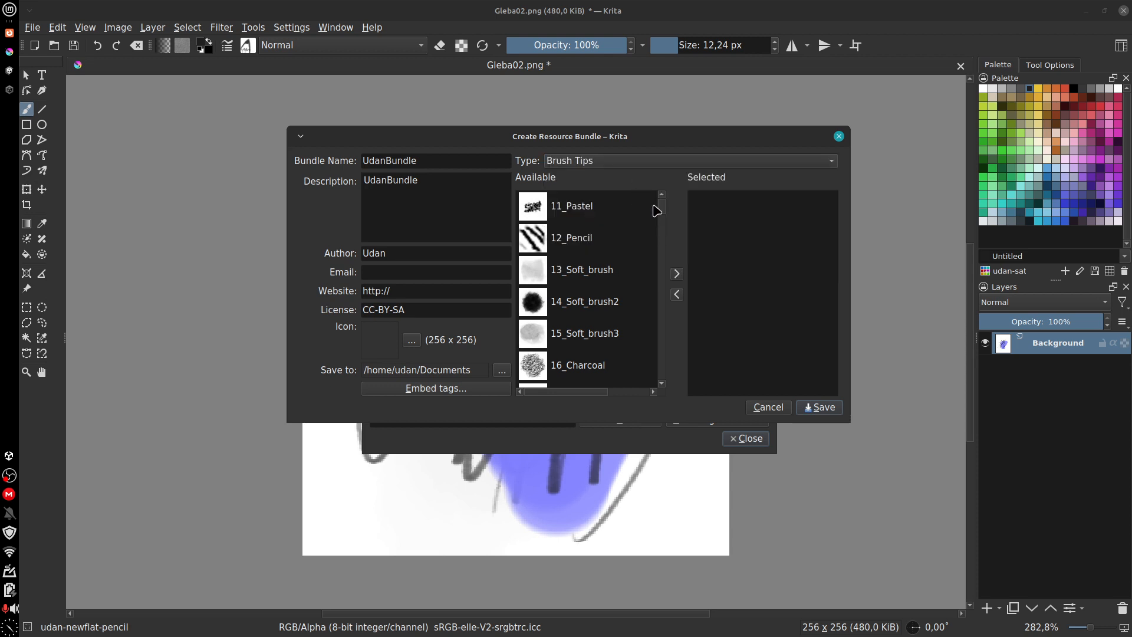
pyautogui.moveTo(664, 208)
pyautogui.mouseDown()
pyautogui.moveTo(662, 386)
pyautogui.moveTo(631, 195)
pyautogui.mouseUp()
pyautogui.click(768, 407)
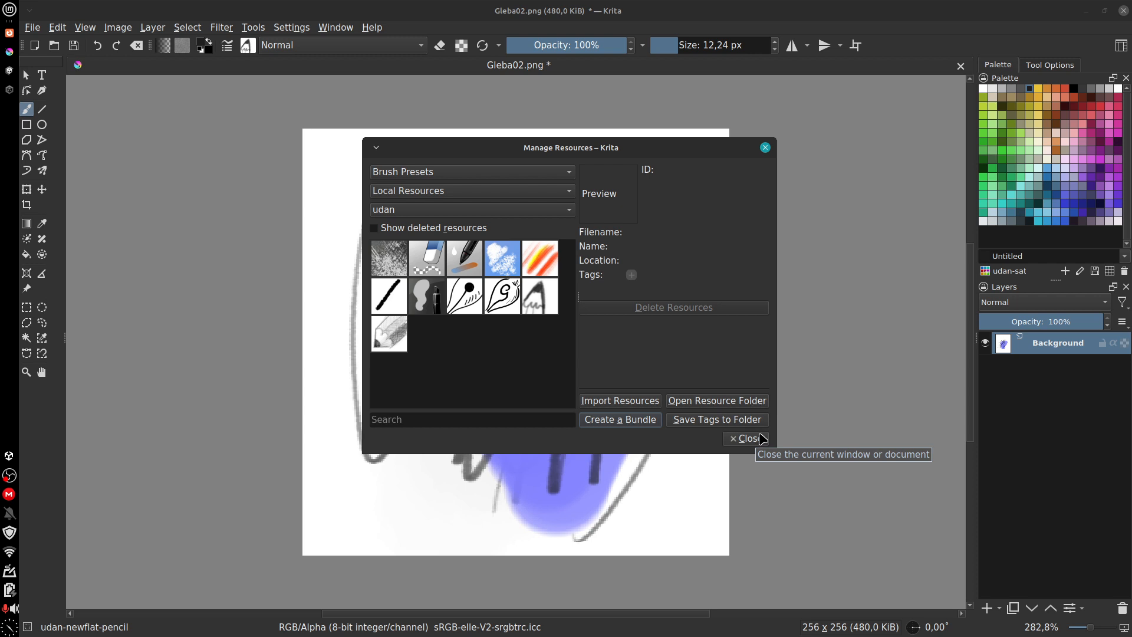
pyautogui.click(762, 439)
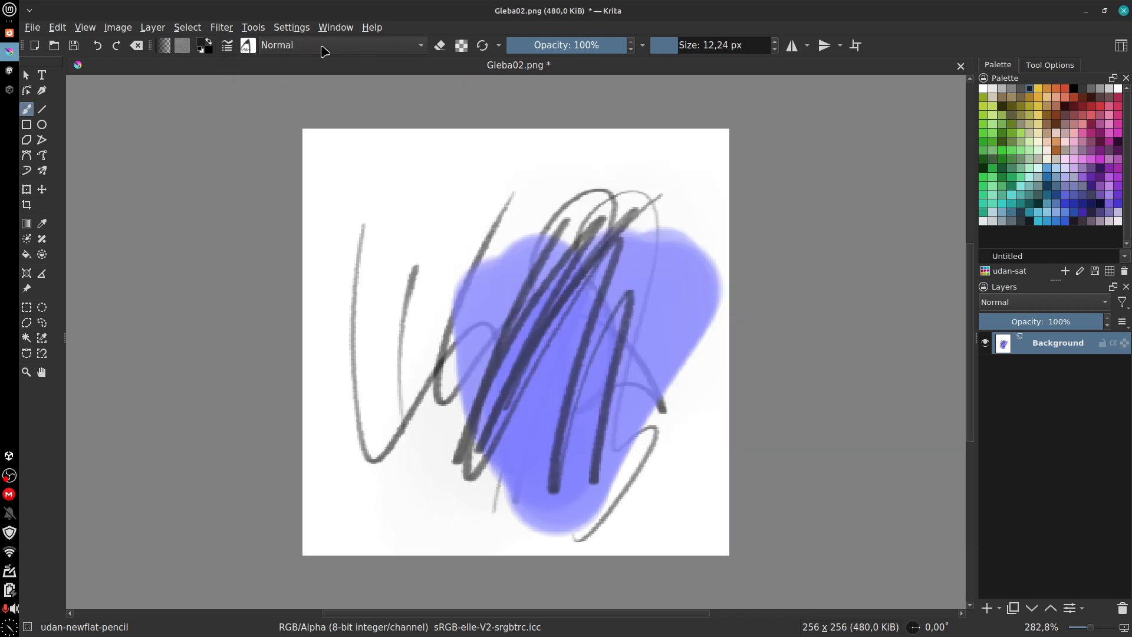
# Step: Select the deevad 6c splatter noise preset from the udan tag and paint noise over the blue patch and scribbles
pyautogui.click(248, 46)
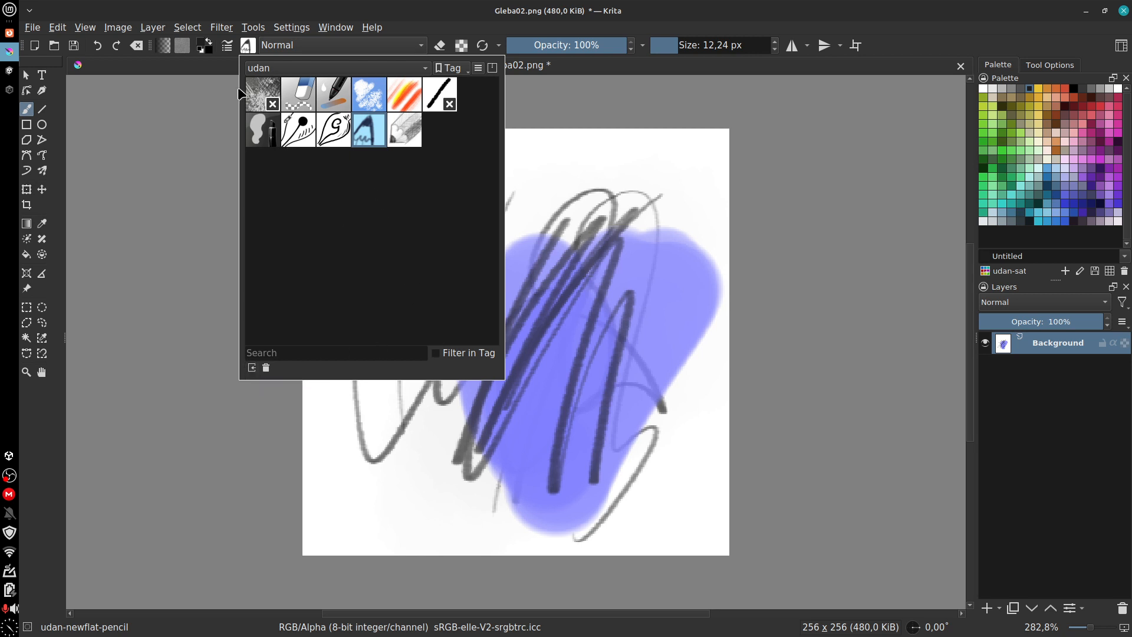
pyautogui.click(256, 87)
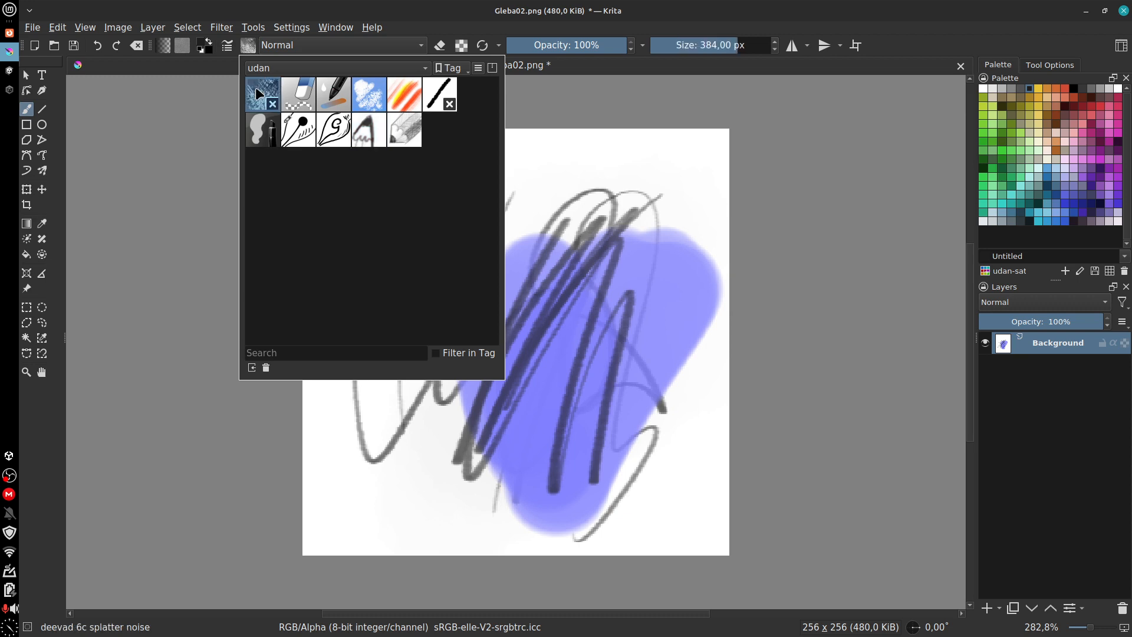
pyautogui.click(638, 102)
pyautogui.moveTo(661, 253)
pyautogui.mouseDown()
pyautogui.moveTo(578, 336)
pyautogui.moveTo(433, 307)
pyautogui.moveTo(754, 484)
pyautogui.mouseUp()
pyautogui.moveTo(587, 377); pyautogui.dragTo(537, 472)
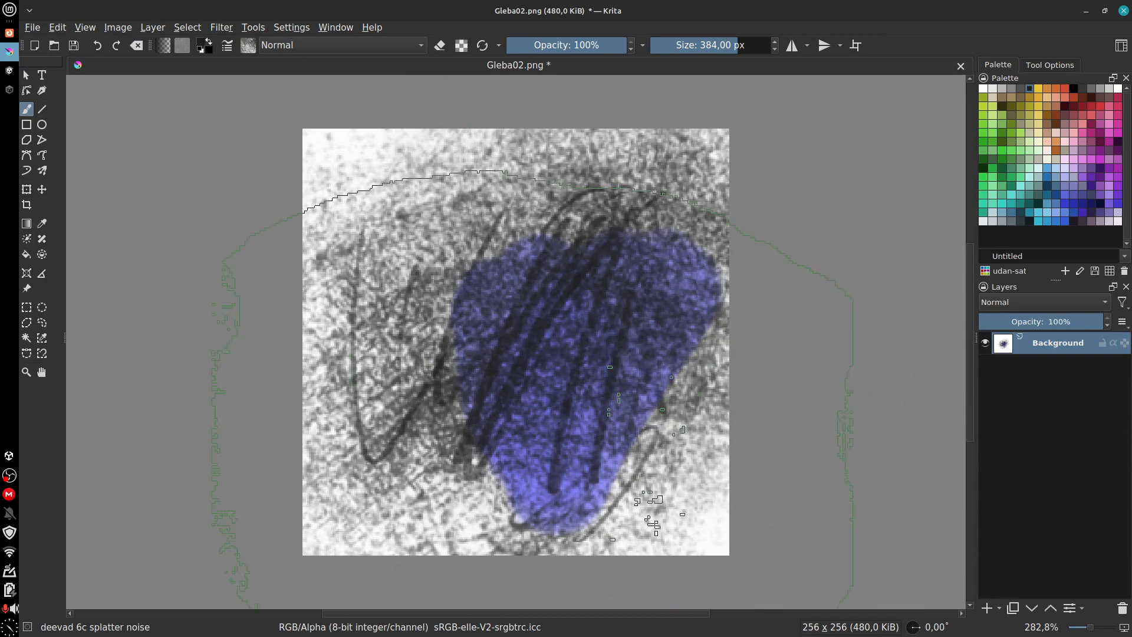
# Step: Clear the canvas, test the splatter noise brush with a dark grainy stroke, and clear the canvas again
pyautogui.press('Delete')
pyautogui.moveTo(612, 207); pyautogui.dragTo(519, 460)
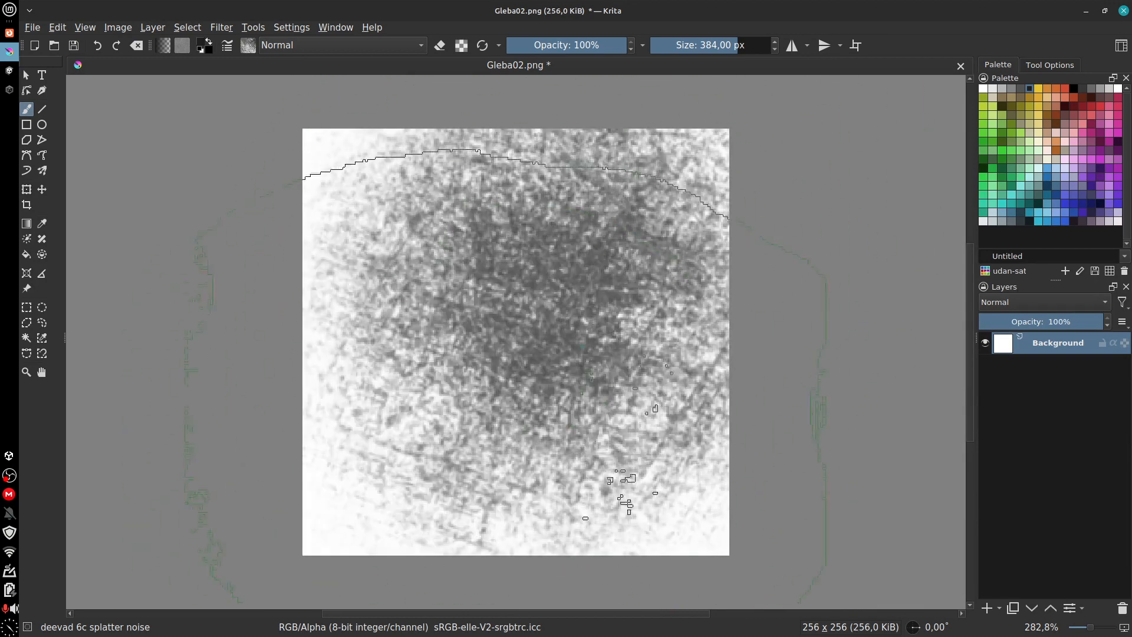
pyautogui.press('Delete')
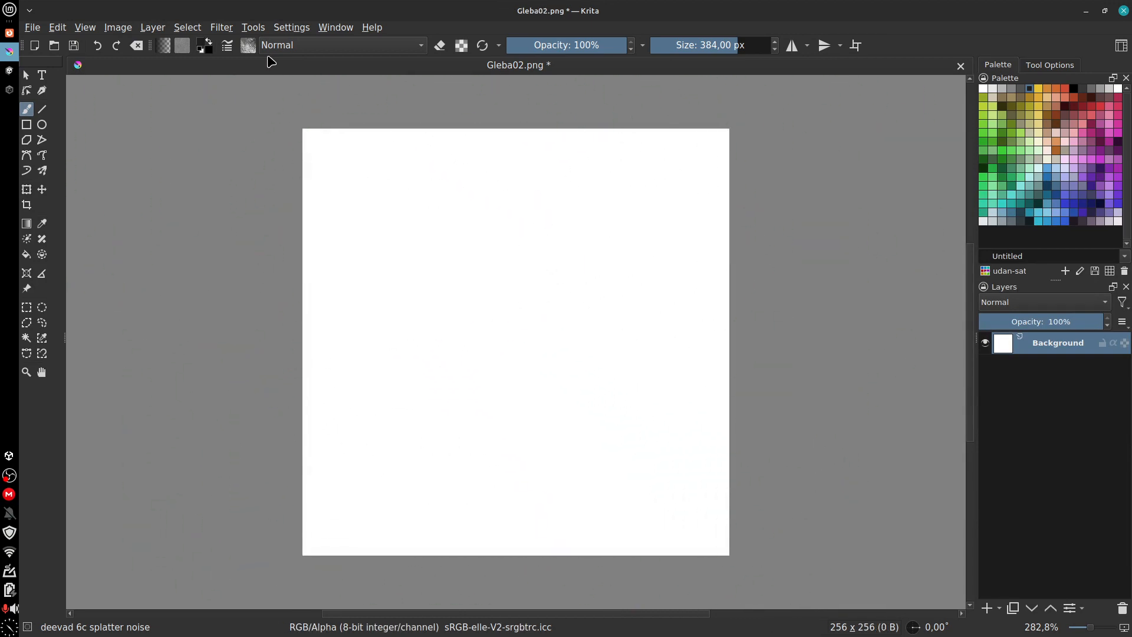
# Step: Filter the local Brush Presets in the resource manager by the udan tag and select all of them
pyautogui.click(254, 46)
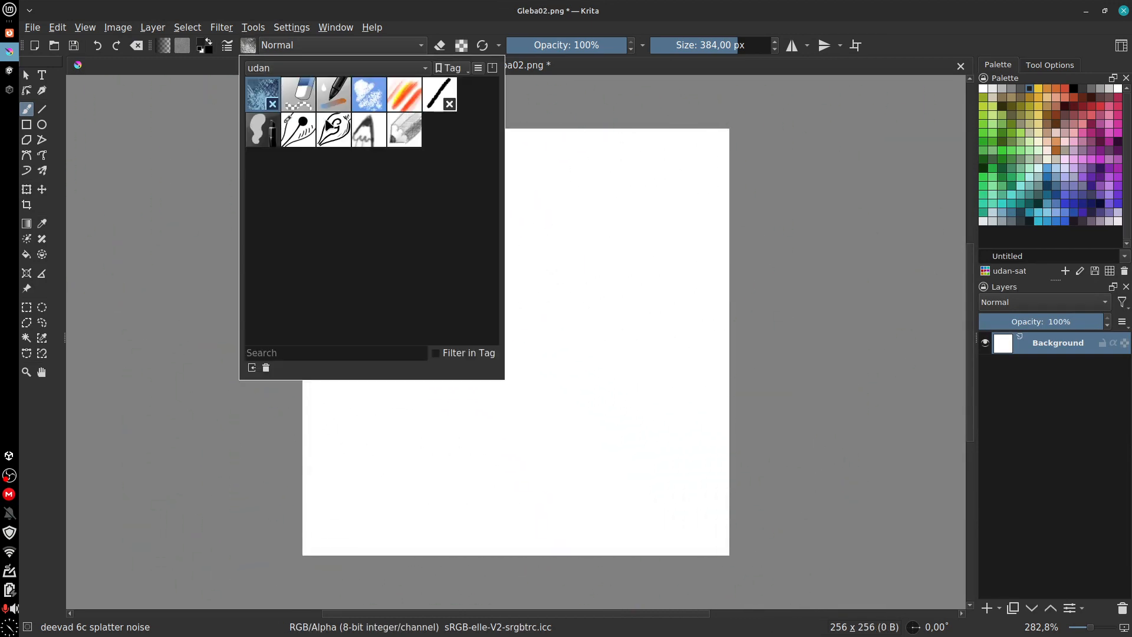
pyautogui.click(539, 97)
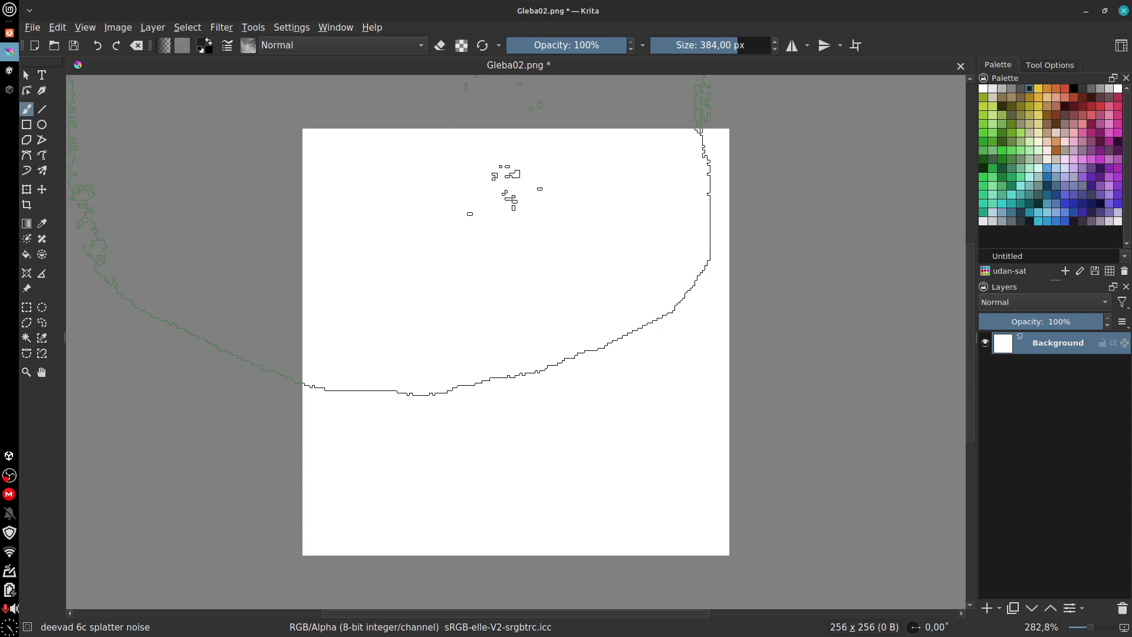
pyautogui.click(334, 27)
pyautogui.moveTo(295, 28)
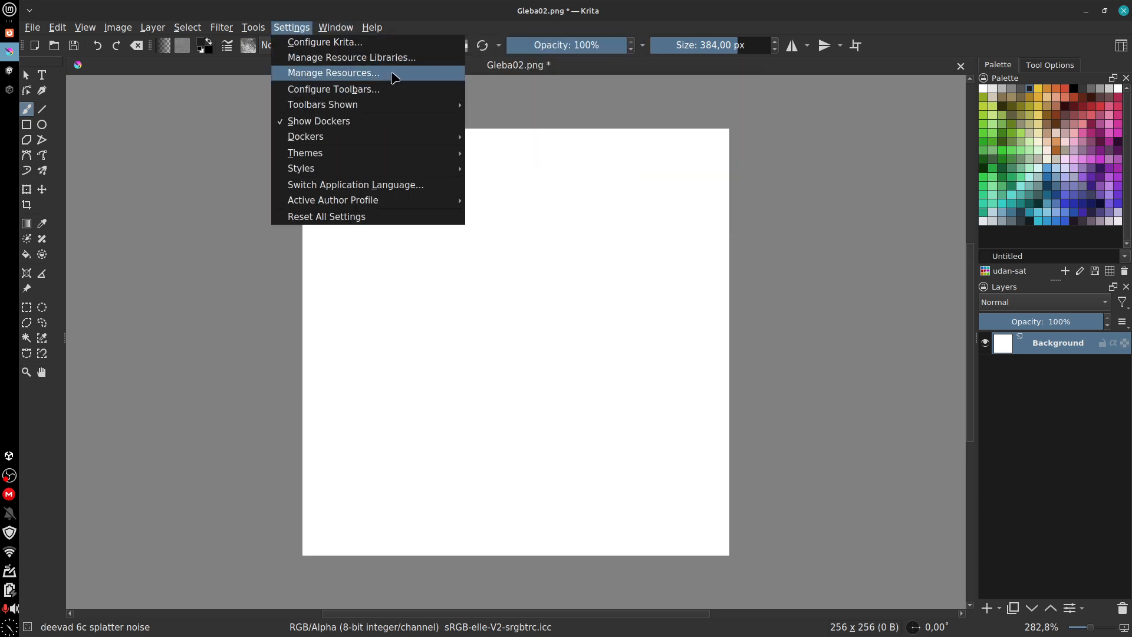
pyautogui.click(404, 81)
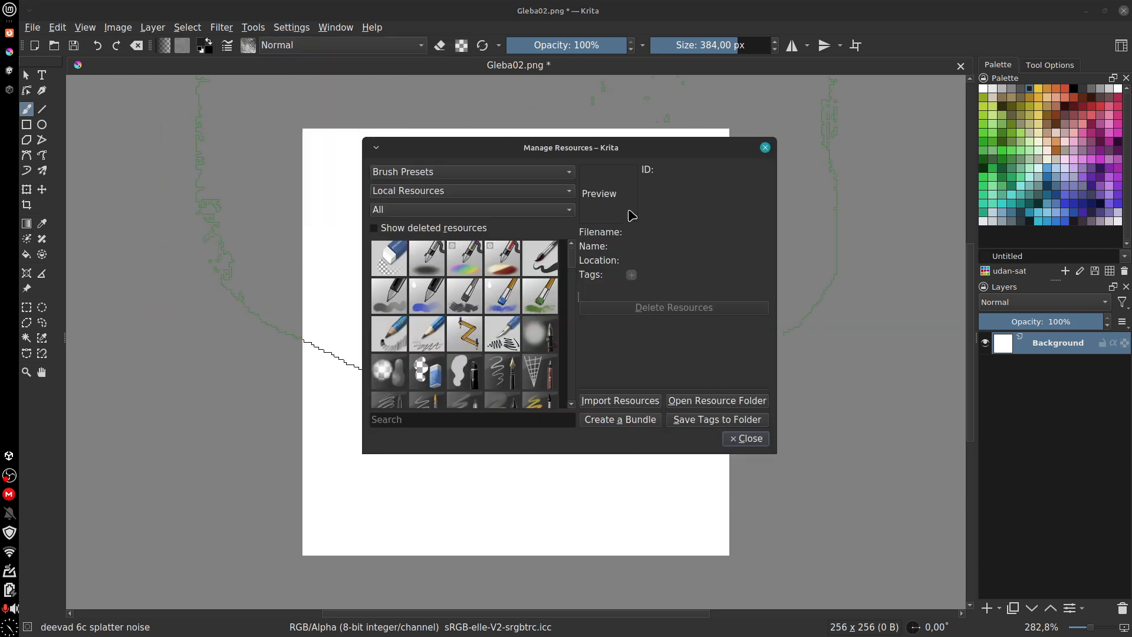
pyautogui.click(521, 177)
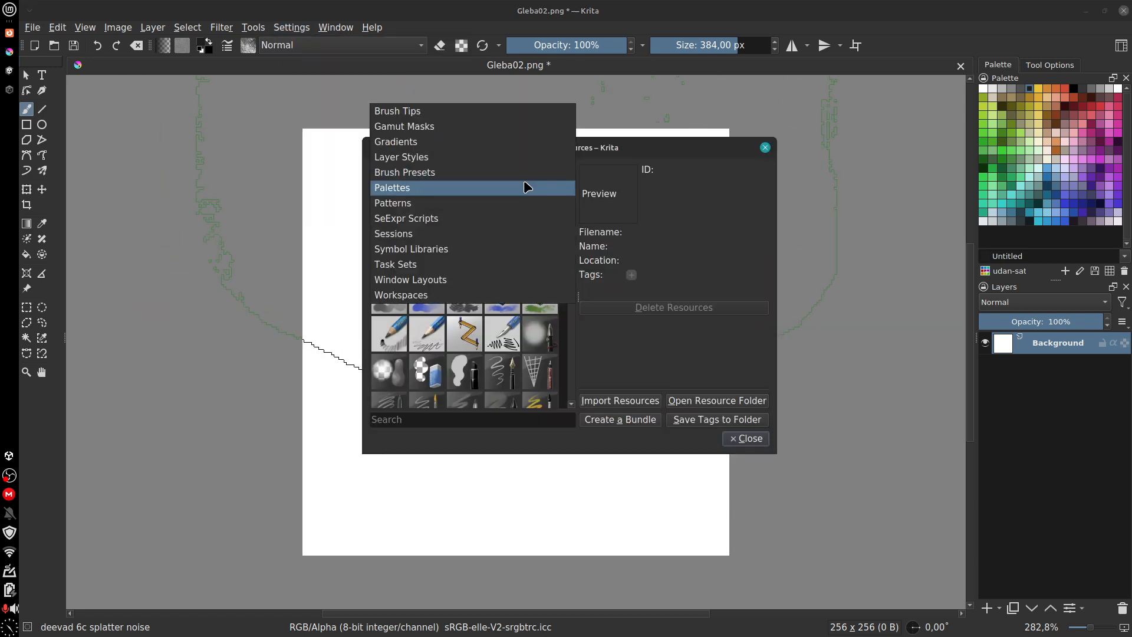
pyautogui.click(519, 178)
pyautogui.click(529, 192)
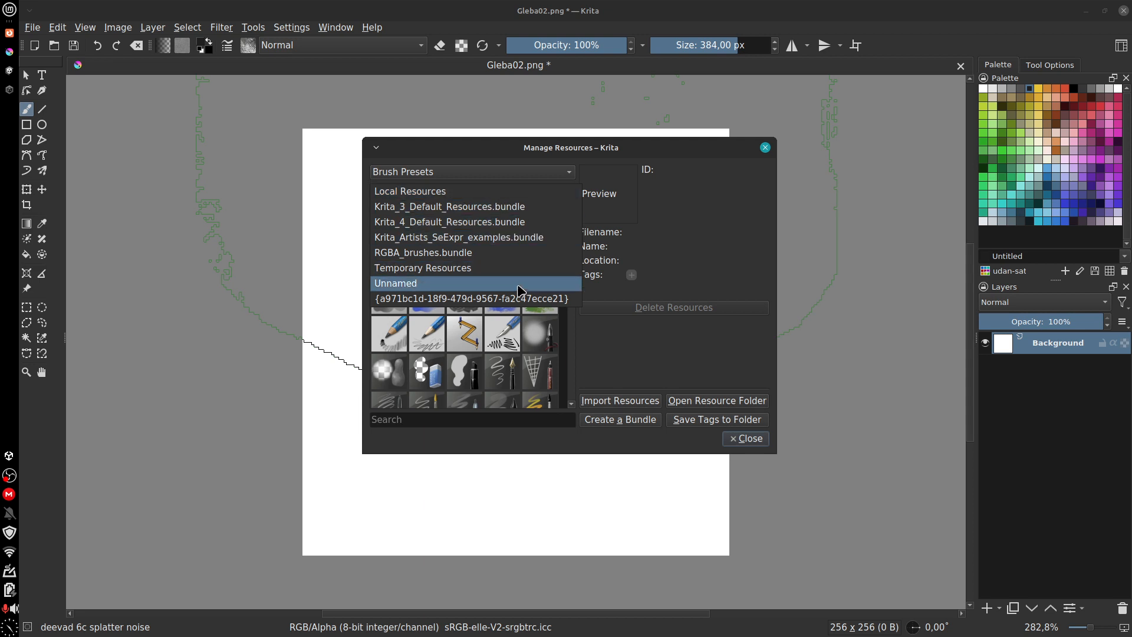
pyautogui.click(524, 191)
pyautogui.click(518, 211)
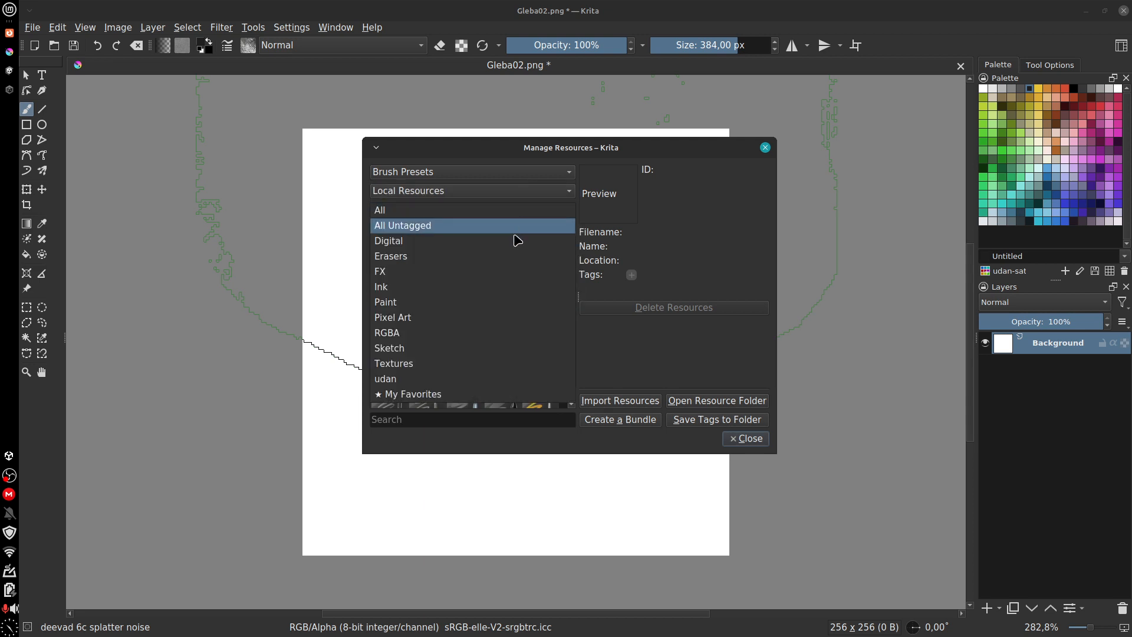
pyautogui.click(481, 379)
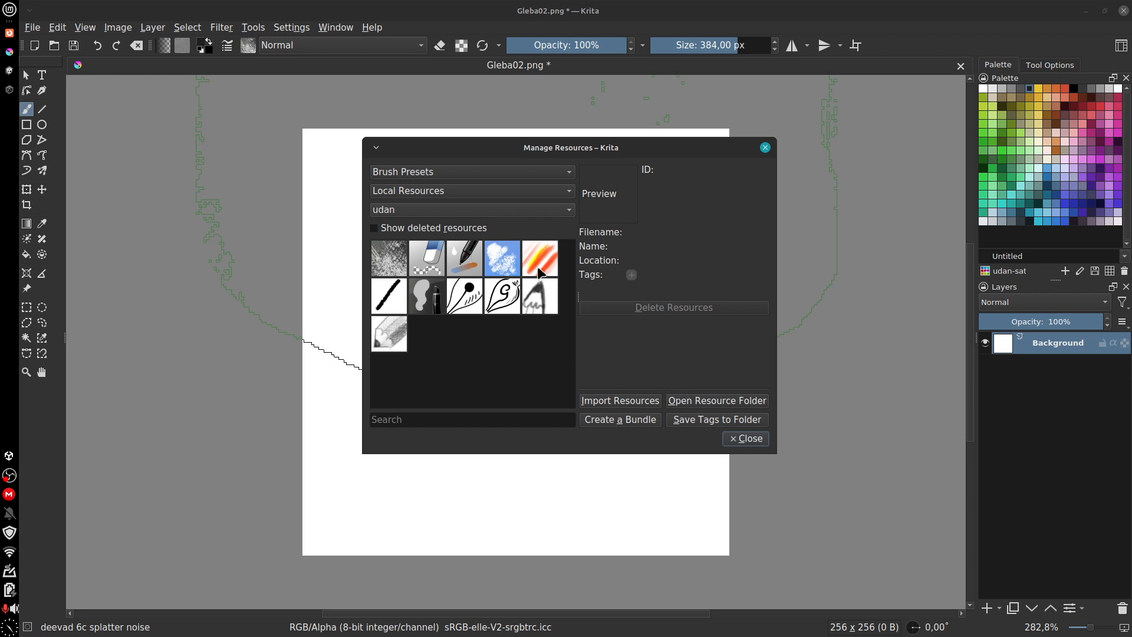
pyautogui.moveTo(555, 373); pyautogui.dragTo(368, 261)
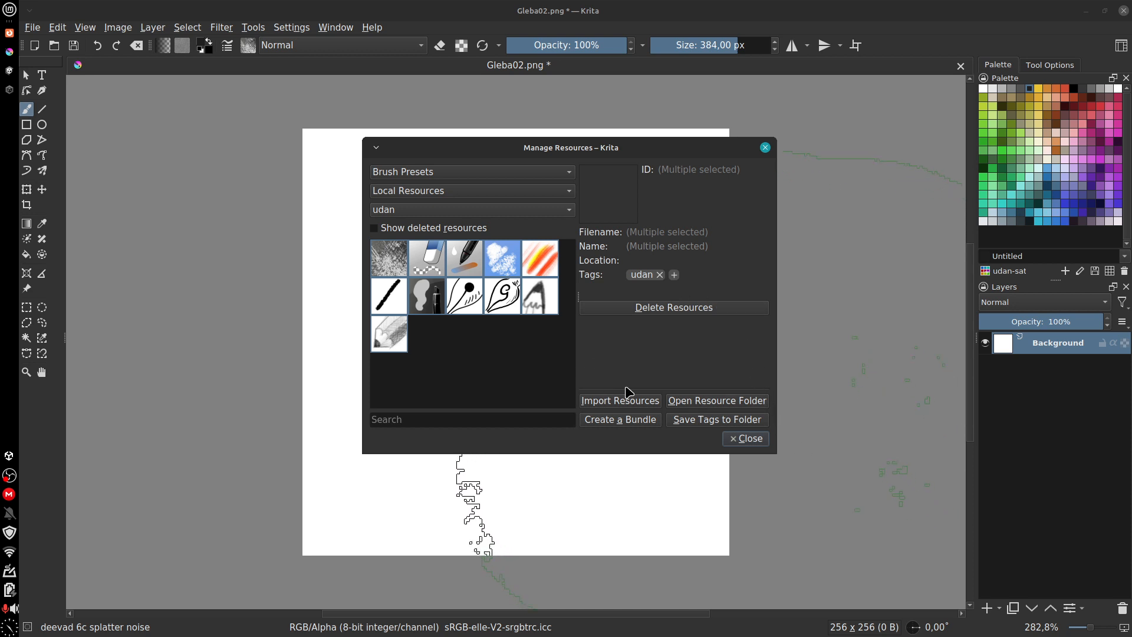
# Step: Look over the bundle creation form with its available Brush Tips, and leave it and the resource manager without saving
pyautogui.click(621, 419)
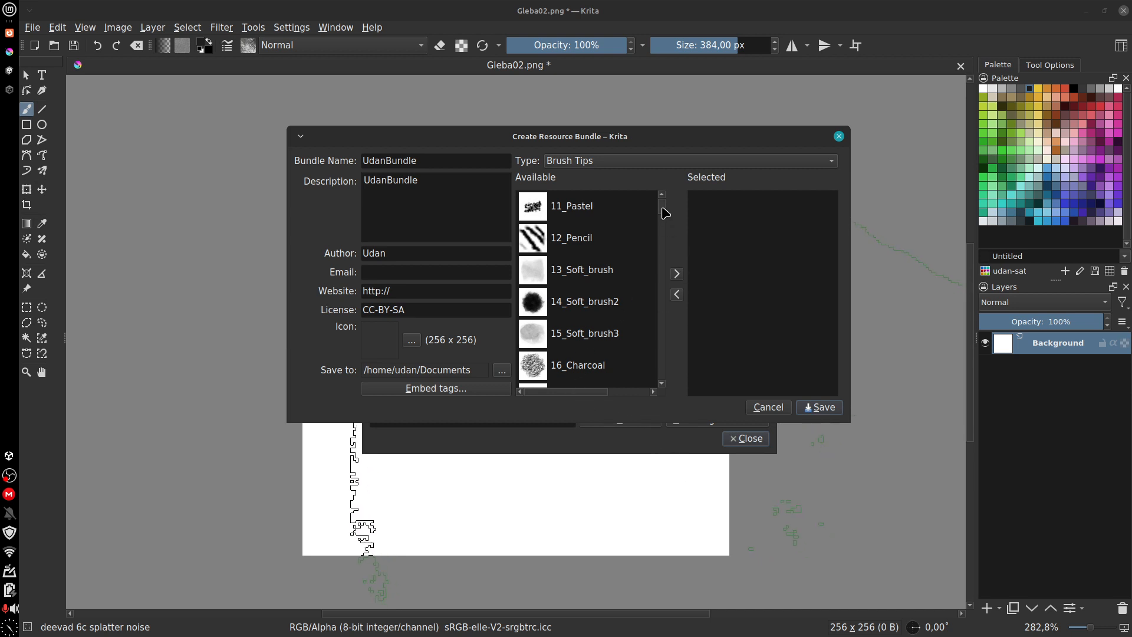
pyautogui.moveTo(662, 211)
pyautogui.mouseDown()
pyautogui.moveTo(660, 231)
pyautogui.moveTo(657, 198)
pyautogui.mouseUp()
pyautogui.click(763, 411)
pyautogui.click(748, 439)
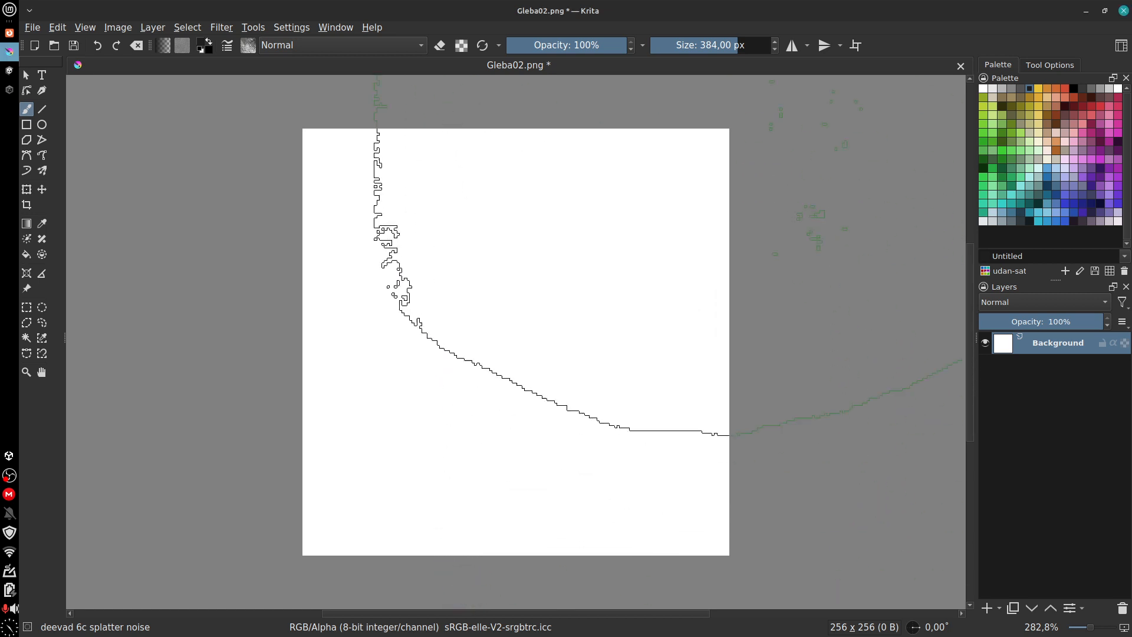
# Step: Paint grainy grey noise across most of the blank canvas with the deevad 6c splatter noise brush
pyautogui.moveTo(499, 192); pyautogui.dragTo(483, 389)
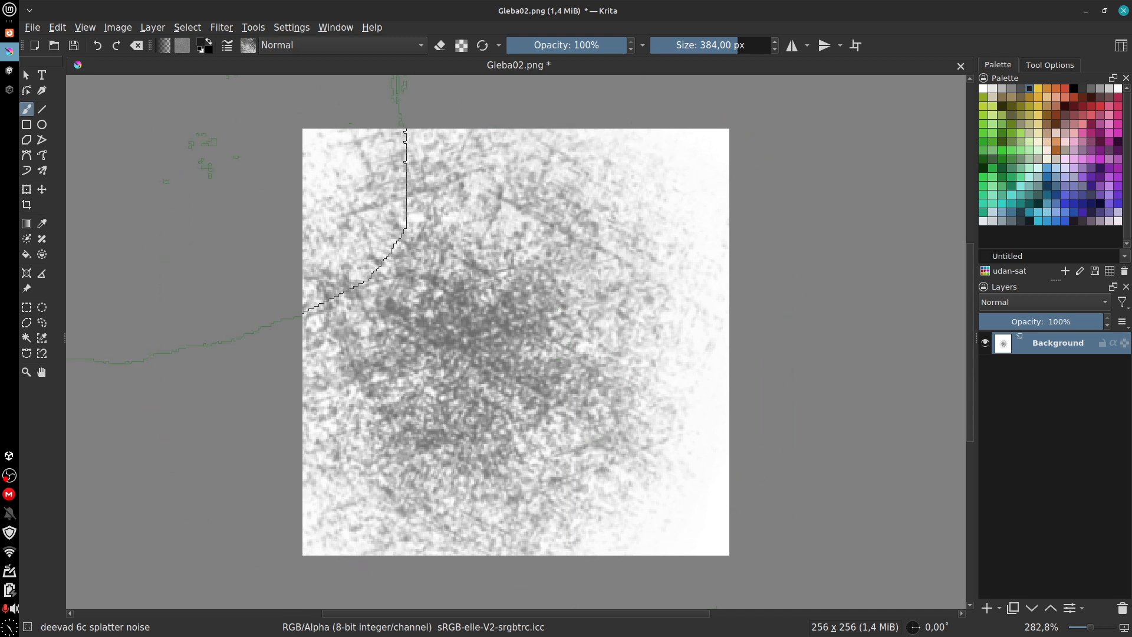
pyautogui.click(155, 29)
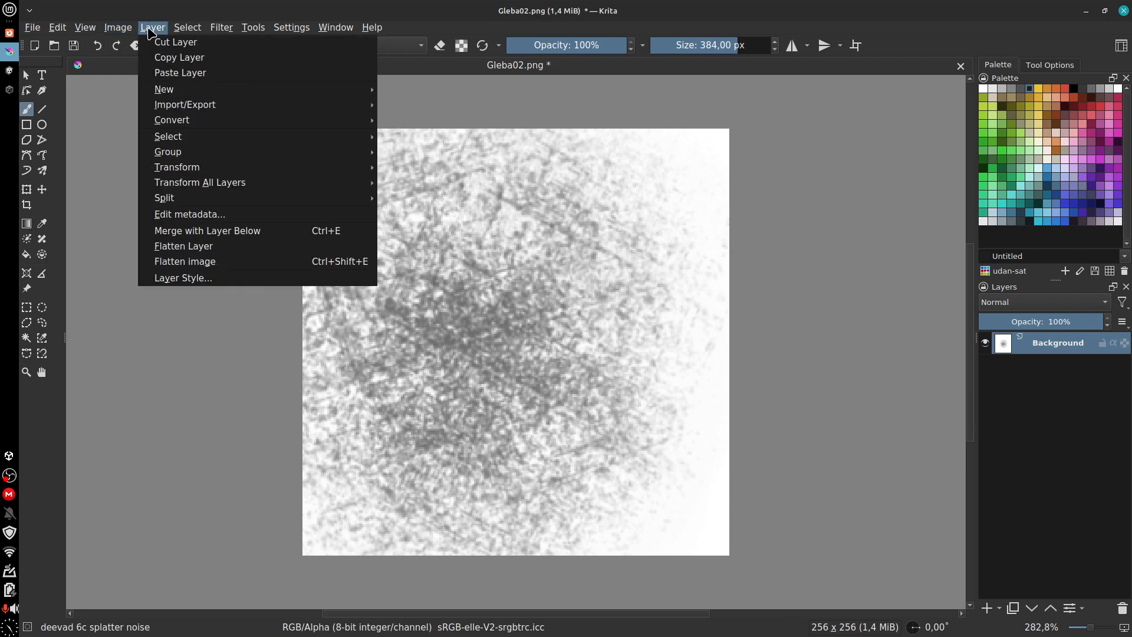
pyautogui.click(134, 176)
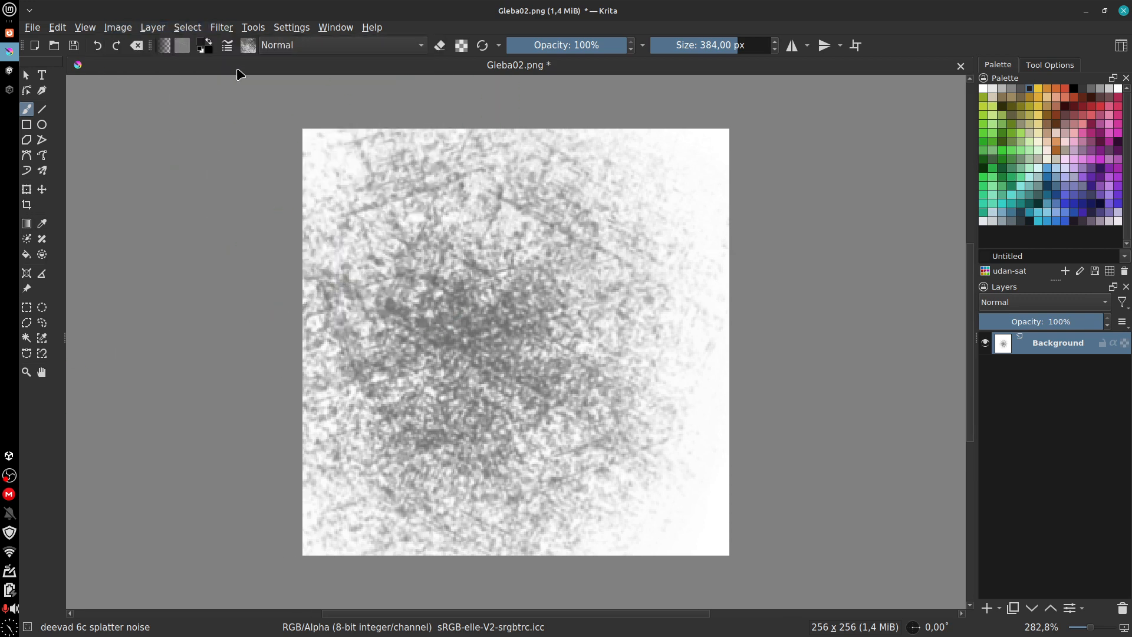
# Step: Examine the Spacing, Rotation, Mirror, Color and Texture settings of the deevad 6c splatter noise brush
pyautogui.click(227, 45)
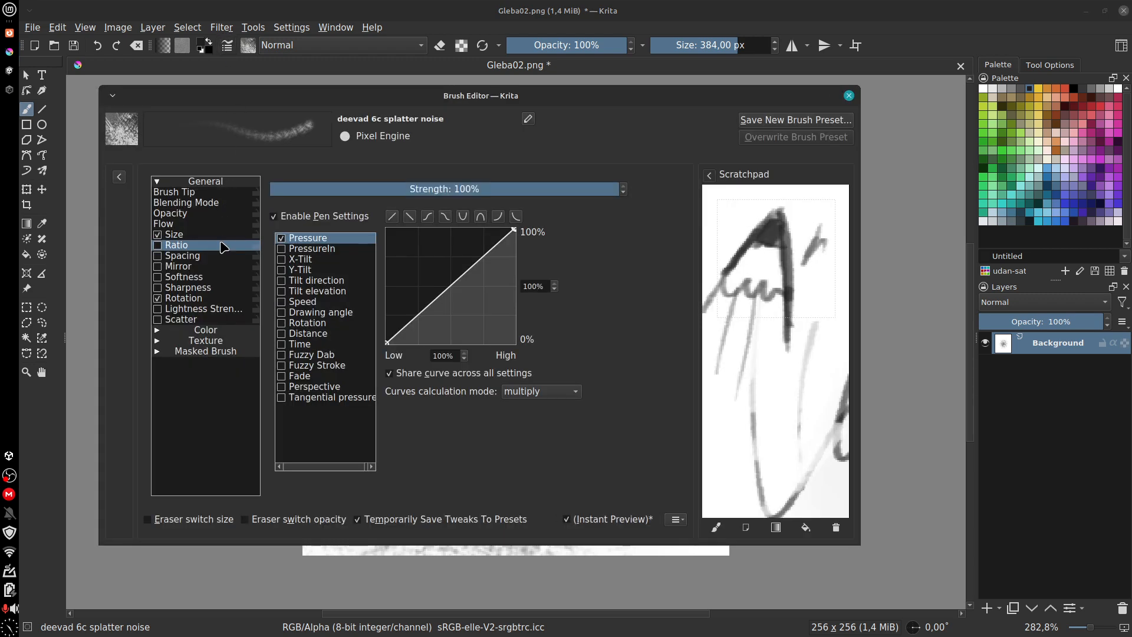
pyautogui.click(183, 256)
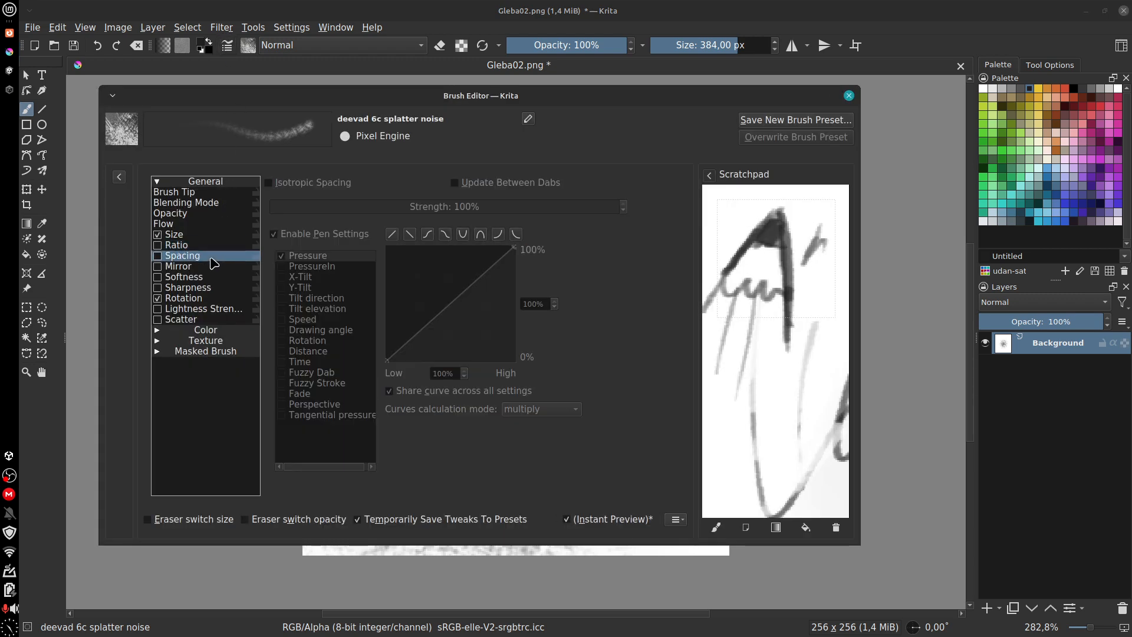
pyautogui.click(219, 299)
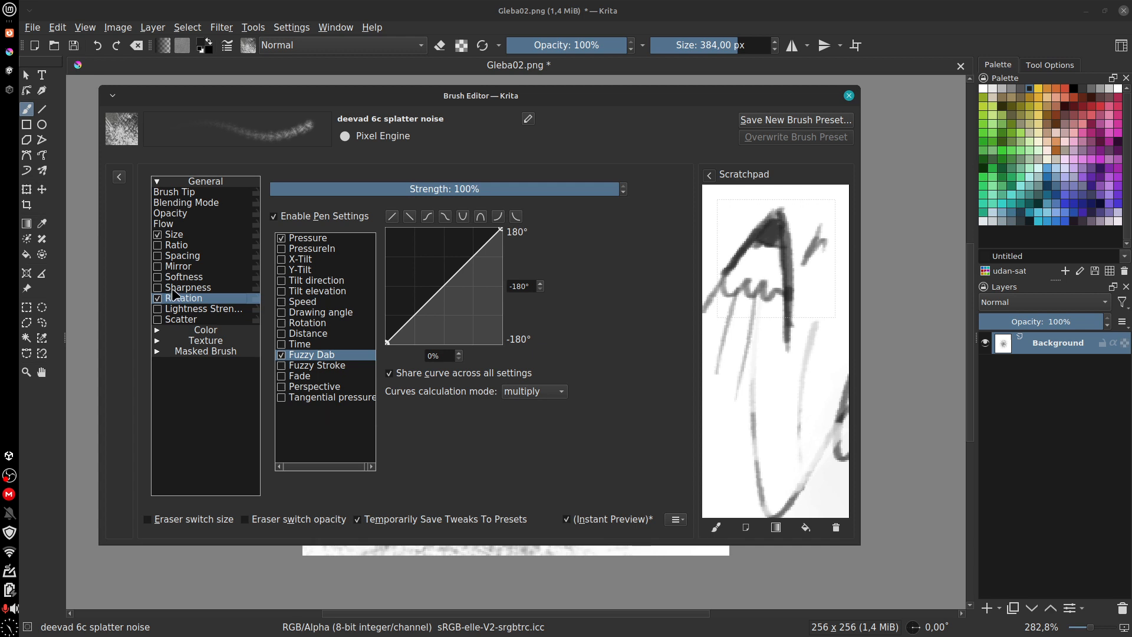
pyautogui.click(170, 267)
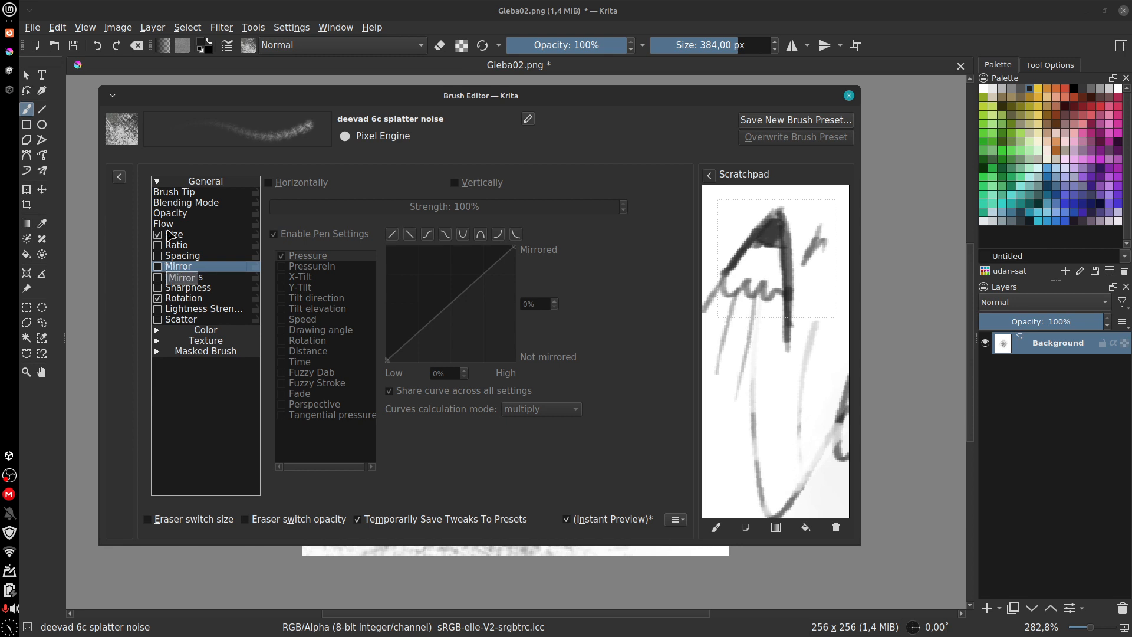
pyautogui.click(158, 182)
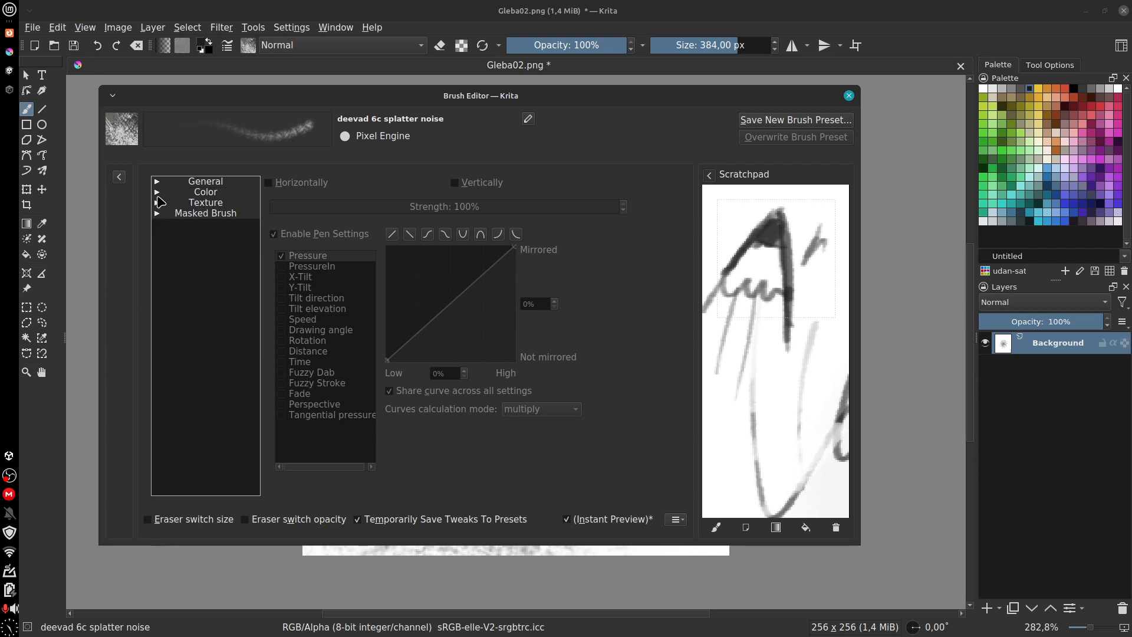
pyautogui.click(157, 192)
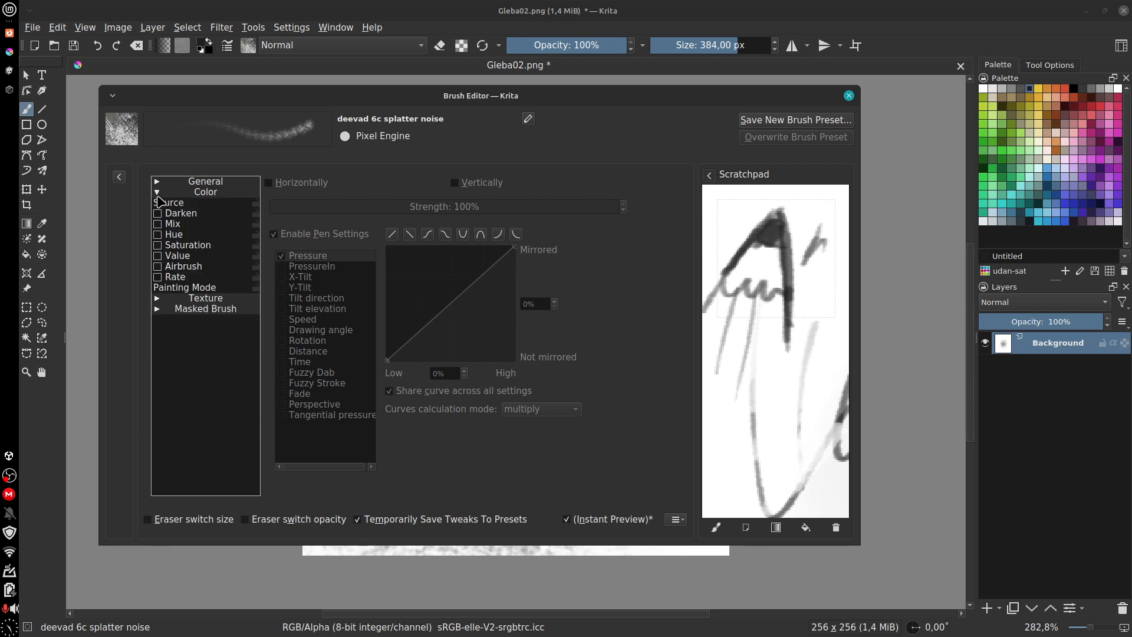
pyautogui.click(157, 298)
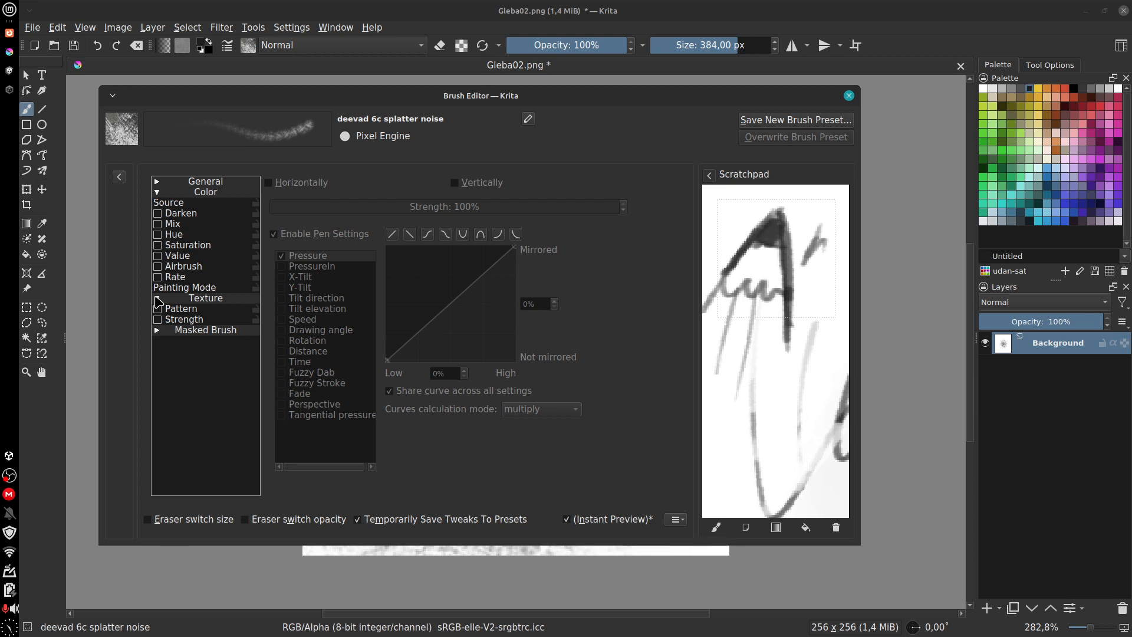
pyautogui.moveTo(857, 95); pyautogui.dragTo(855, 100)
pyautogui.click(847, 101)
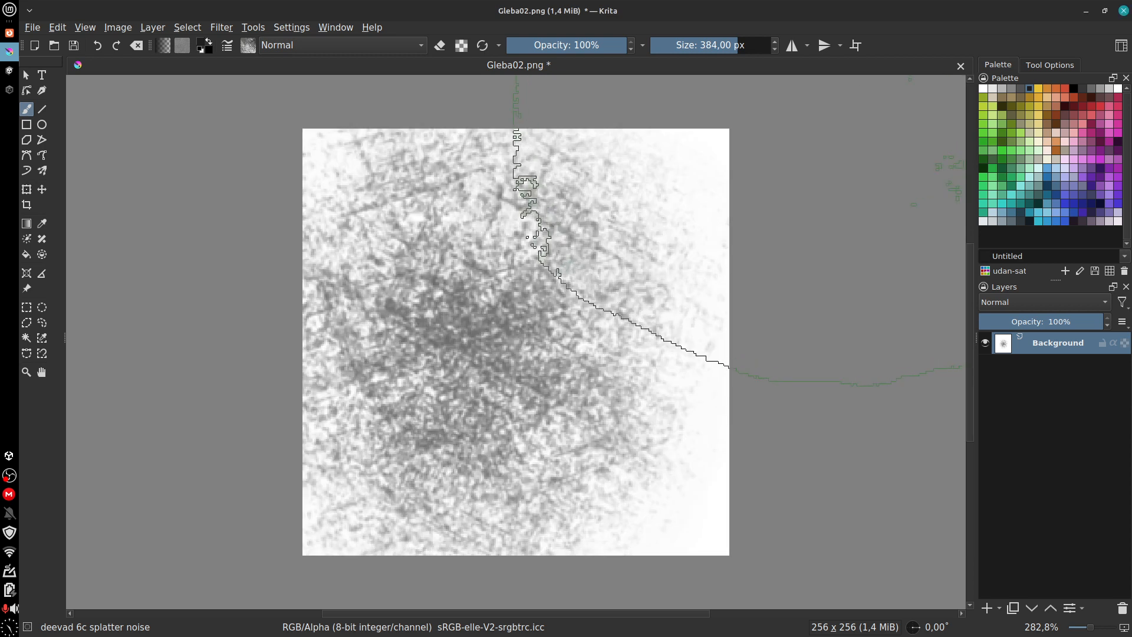
# Step: Undo the splatter noise painting to return to a blank canvas
pyautogui.hotkey('ctrl', 'z')
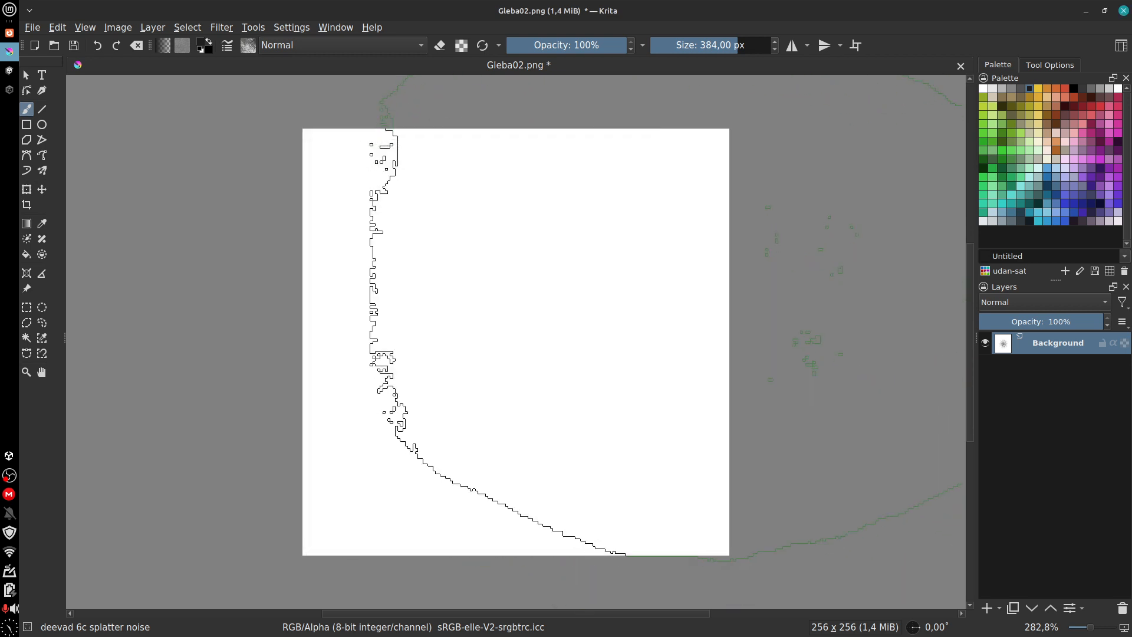
pyautogui.moveTo(537, 324); pyautogui.dragTo(540, 326, button='middle')
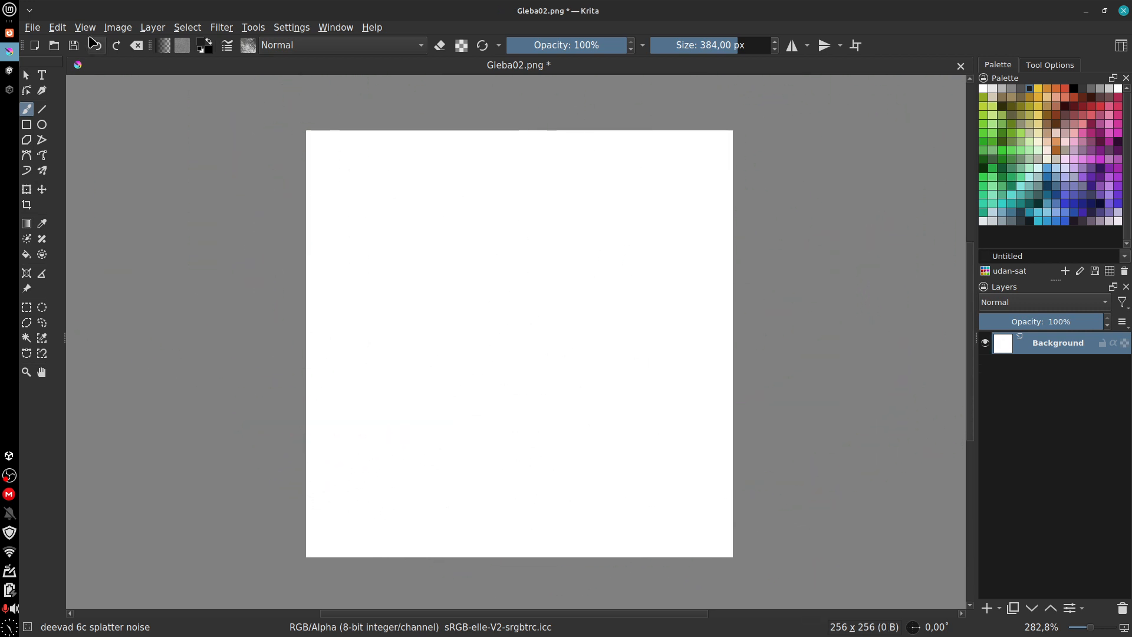
pyautogui.click(10, 14)
pyautogui.click(223, 298)
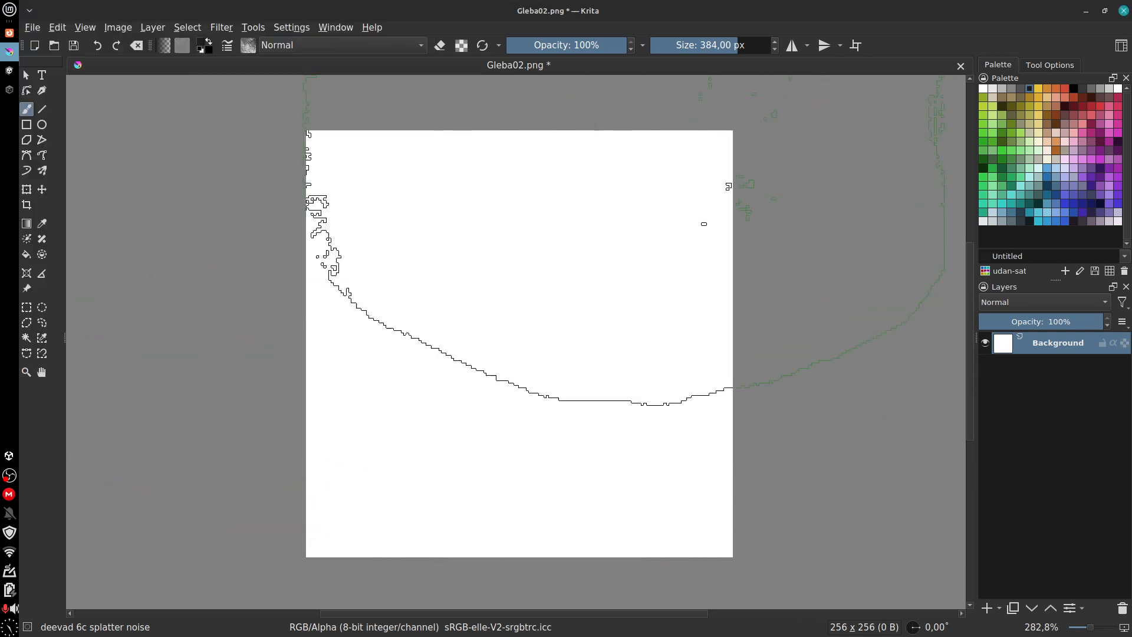
# Step: Switch to the udan-acrilic texture brush and paint a dense black patch with rough, textured edges on the canvas
pyautogui.rightClick(680, 278)
pyautogui.rightClick(745, 257)
pyautogui.rightClick(746, 256)
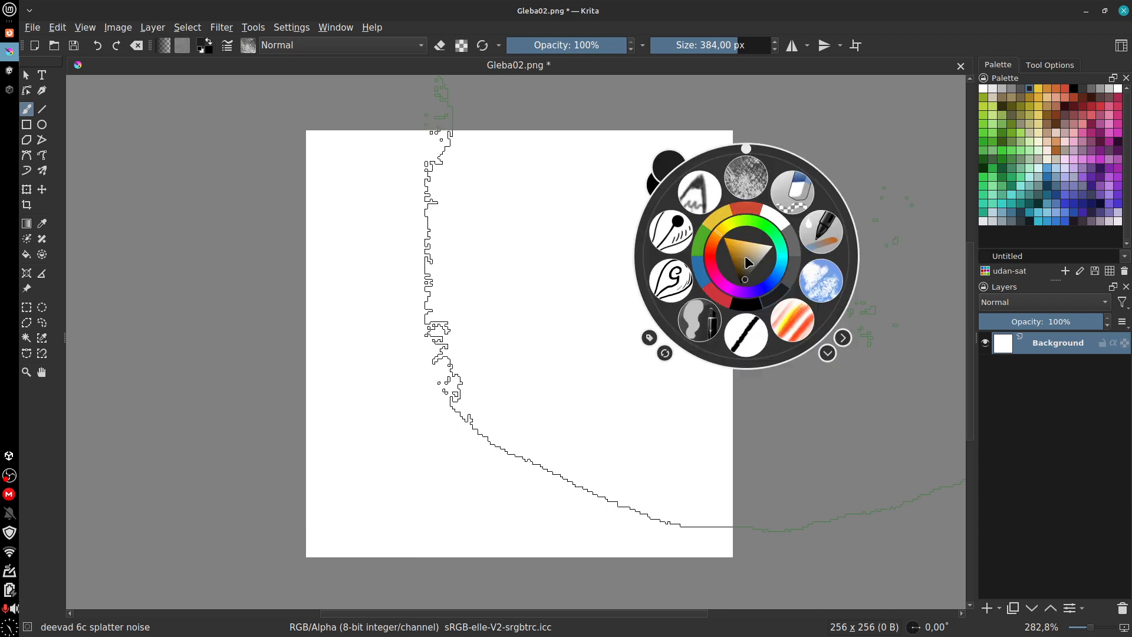
pyautogui.click(821, 280)
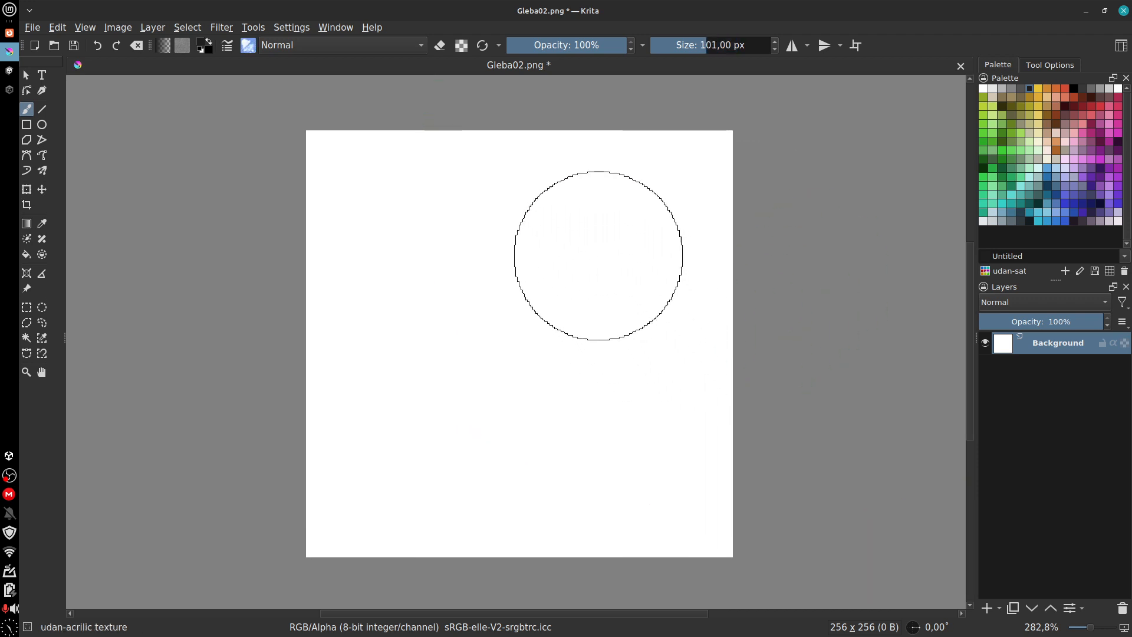
pyautogui.moveTo(599, 257); pyautogui.dragTo(543, 363)
pyautogui.moveTo(586, 240)
pyautogui.mouseDown()
pyautogui.moveTo(544, 324)
pyautogui.moveTo(594, 329)
pyautogui.moveTo(597, 314)
pyautogui.moveTo(604, 339)
pyautogui.moveTo(610, 243)
pyautogui.moveTo(609, 301)
pyautogui.moveTo(537, 278)
pyautogui.moveTo(526, 189)
pyautogui.moveTo(444, 283)
pyautogui.moveTo(470, 342)
pyautogui.moveTo(568, 380)
pyautogui.moveTo(619, 291)
pyautogui.moveTo(666, 400)
pyautogui.moveTo(663, 328)
pyautogui.moveTo(584, 220)
pyautogui.moveTo(387, 488)
pyautogui.mouseUp()
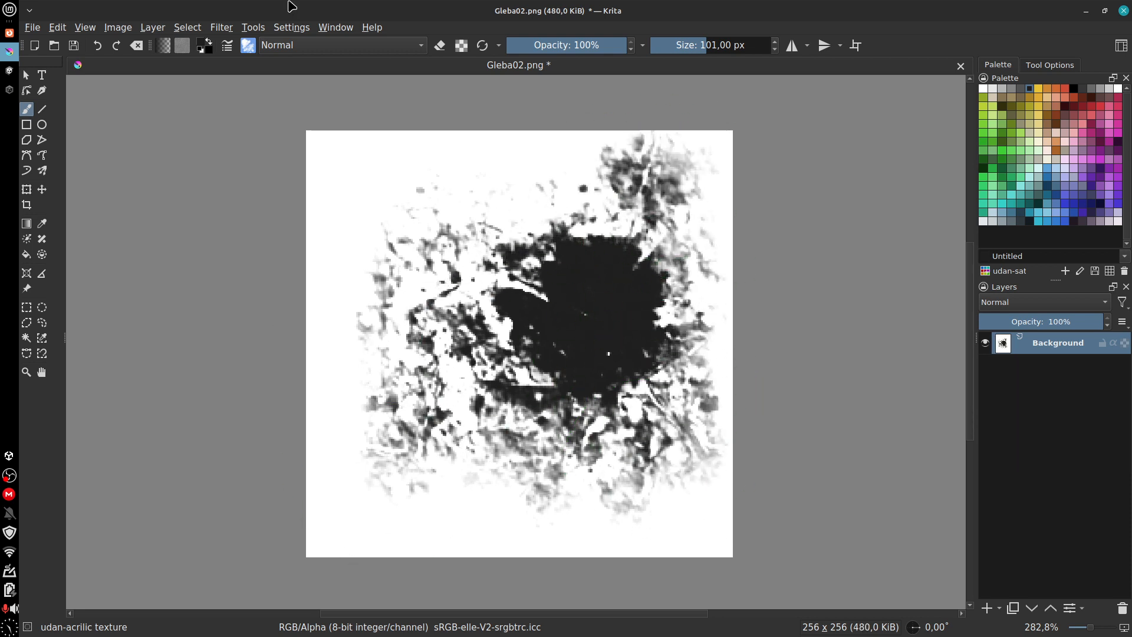
# Step: Examine the udan-acrilic texture brush's General and Texture options, including its Opacity pressure curve
pyautogui.click(248, 46)
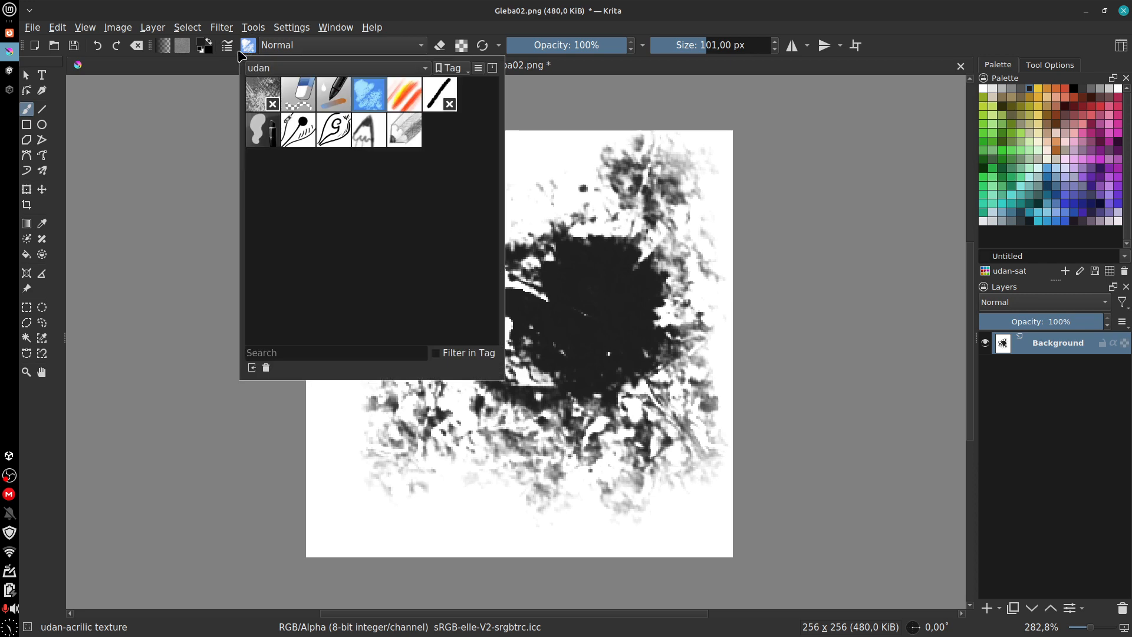
pyautogui.click(228, 51)
pyautogui.click(229, 51)
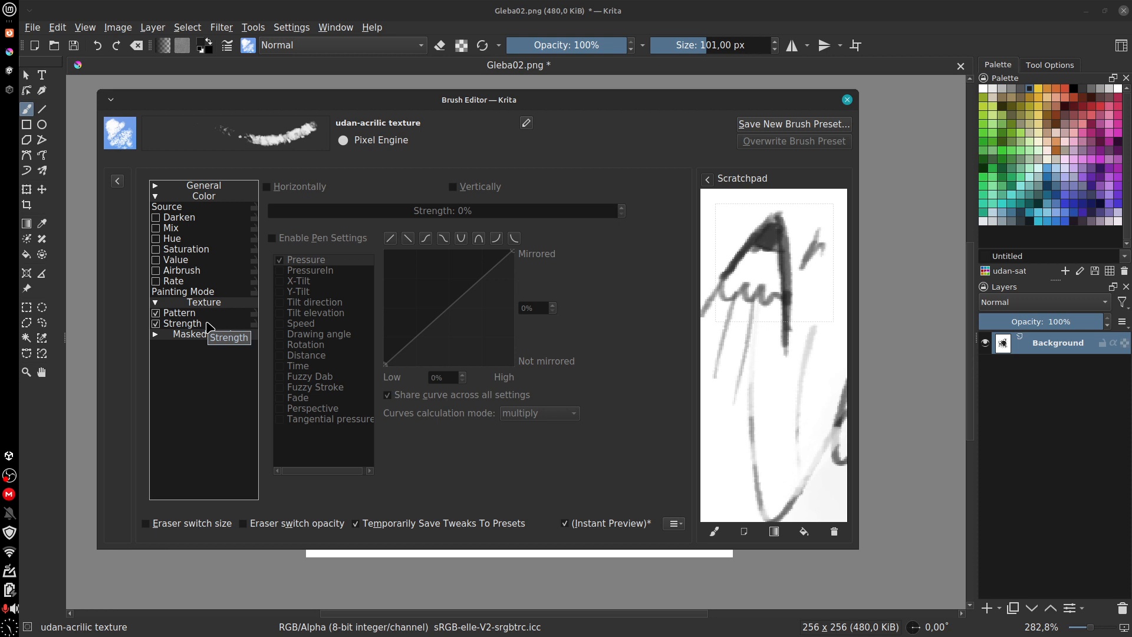
pyautogui.click(156, 187)
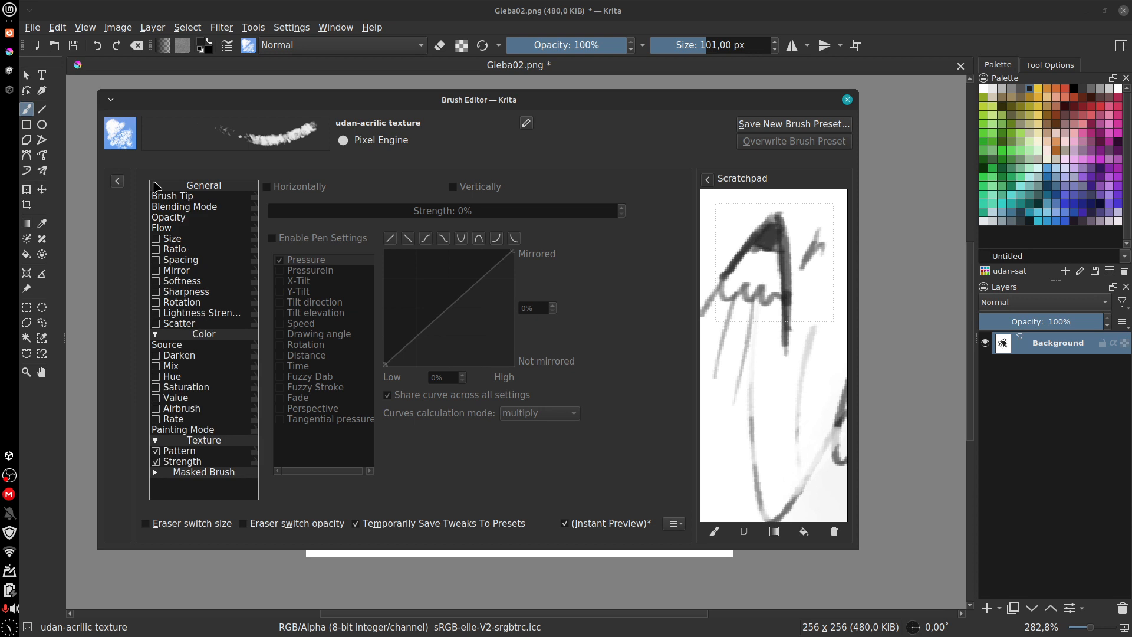
pyautogui.click(180, 217)
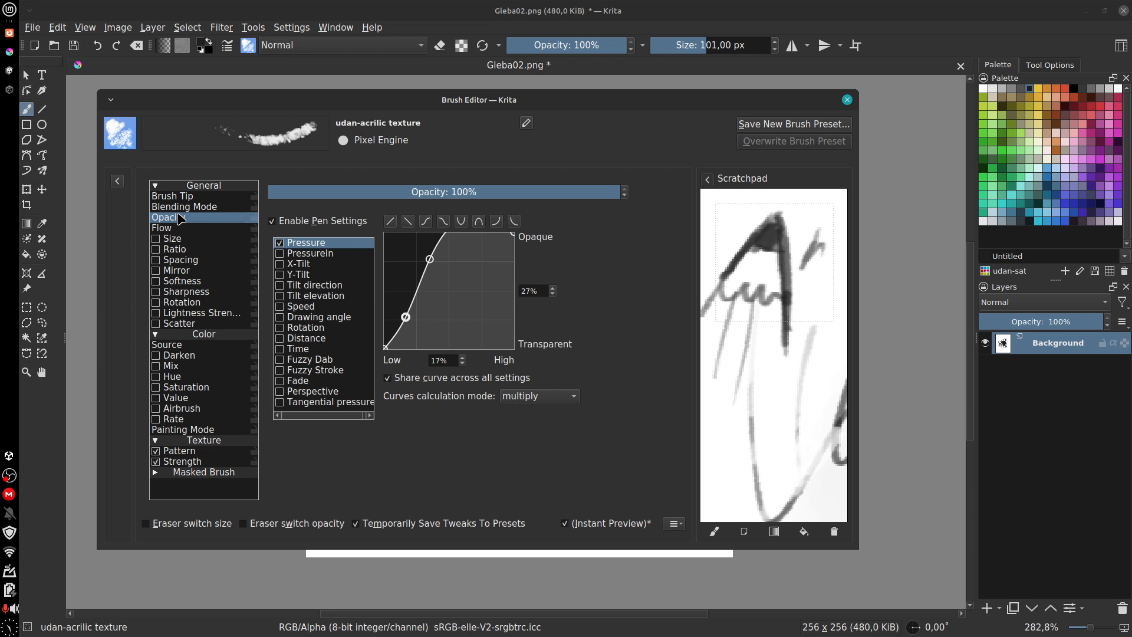
pyautogui.click(847, 100)
# Step: Switch to the udan-dry oil brush and smear the black patch into soft grey strokes
pyautogui.rightClick(779, 242)
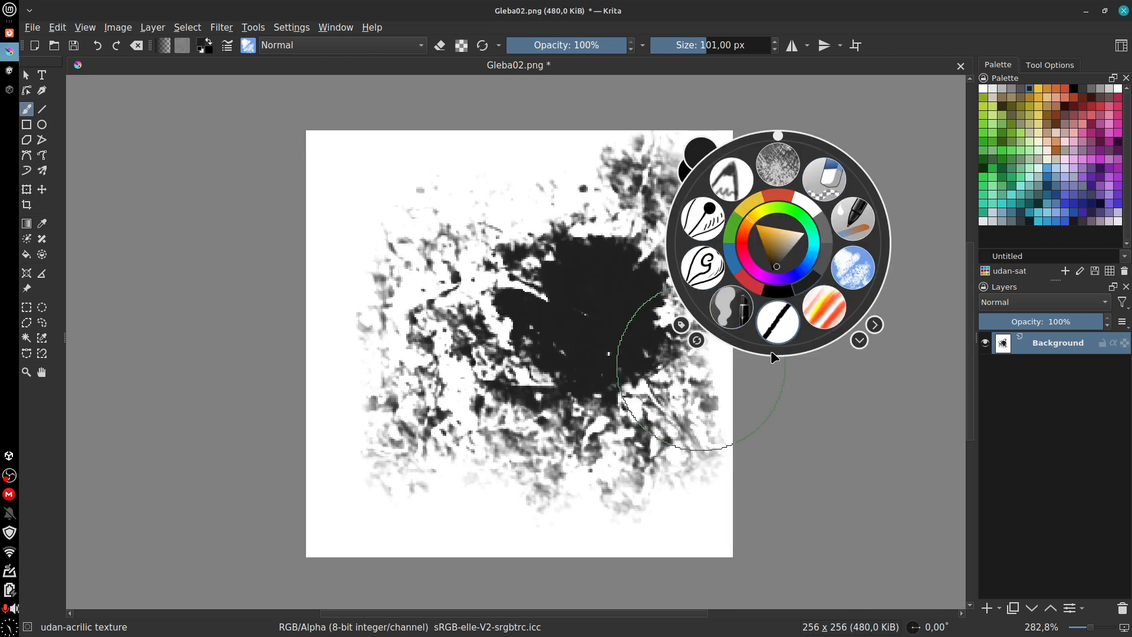
pyautogui.click(826, 310)
pyautogui.moveTo(645, 325)
pyautogui.mouseDown()
pyautogui.moveTo(594, 243)
pyautogui.moveTo(590, 330)
pyautogui.moveTo(466, 445)
pyautogui.moveTo(397, 359)
pyautogui.moveTo(592, 425)
pyautogui.moveTo(663, 417)
pyautogui.moveTo(594, 348)
pyautogui.moveTo(546, 450)
pyautogui.moveTo(551, 356)
pyautogui.moveTo(629, 281)
pyautogui.mouseUp()
# Step: Switch to the muses 02 05 Digital wet brush and paint one thick dark diagonal stroke beside the grey patch
pyautogui.rightClick(801, 297)
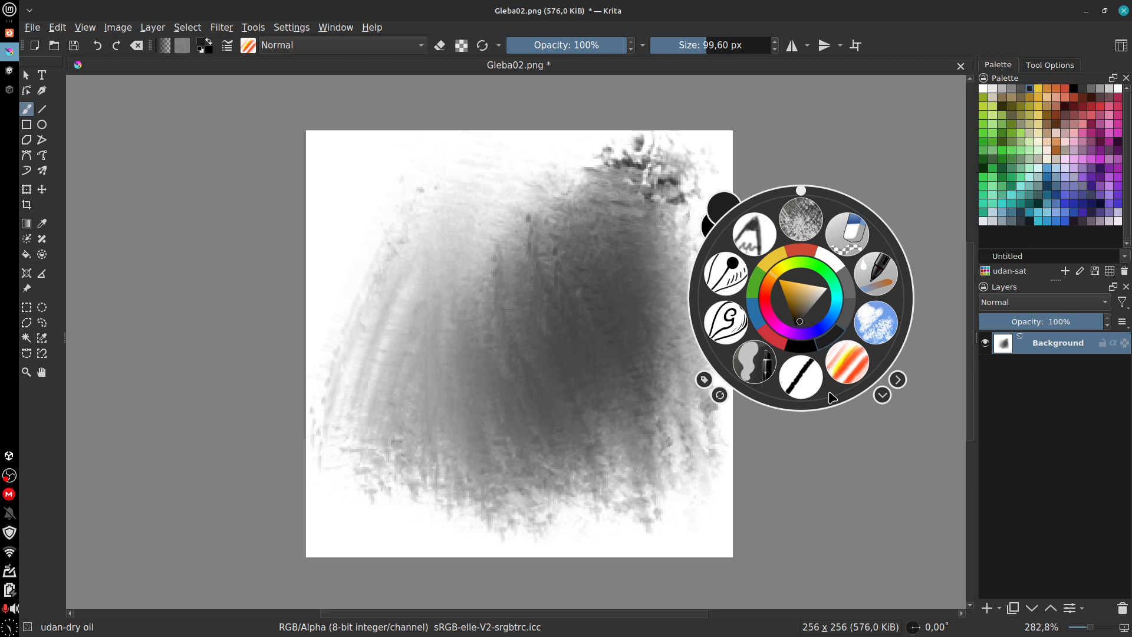
pyautogui.click(886, 270)
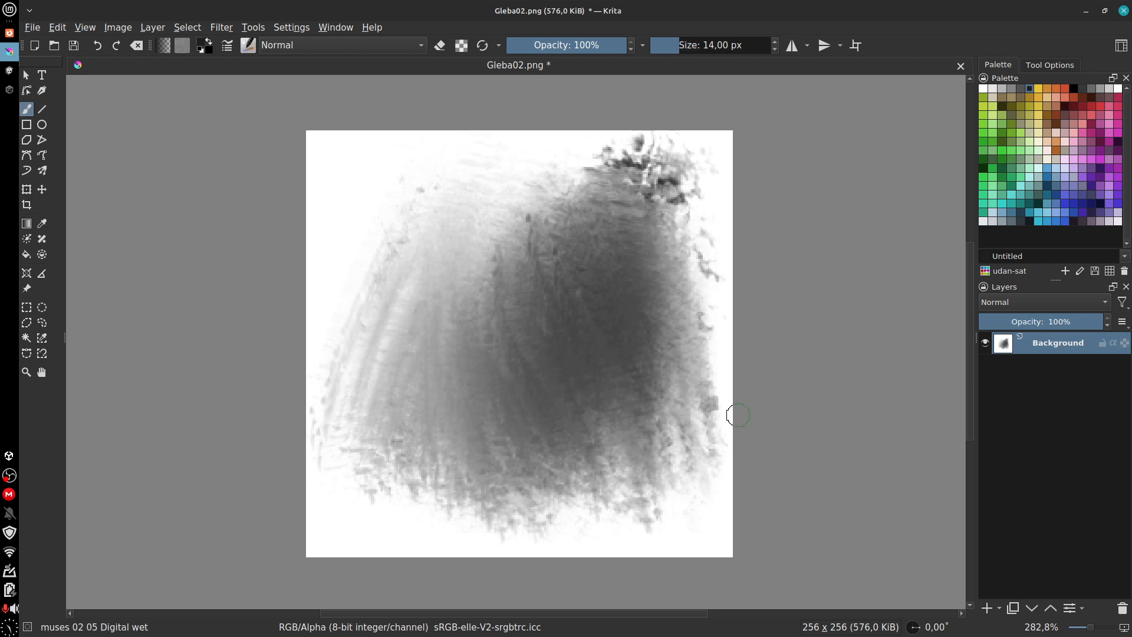
pyautogui.moveTo(614, 488); pyautogui.dragTo(724, 273)
# Step: Switch to the udan-dry oil brush and smear the diagonal stroke and grey patch into one soft dark mass
pyautogui.rightClick(840, 355)
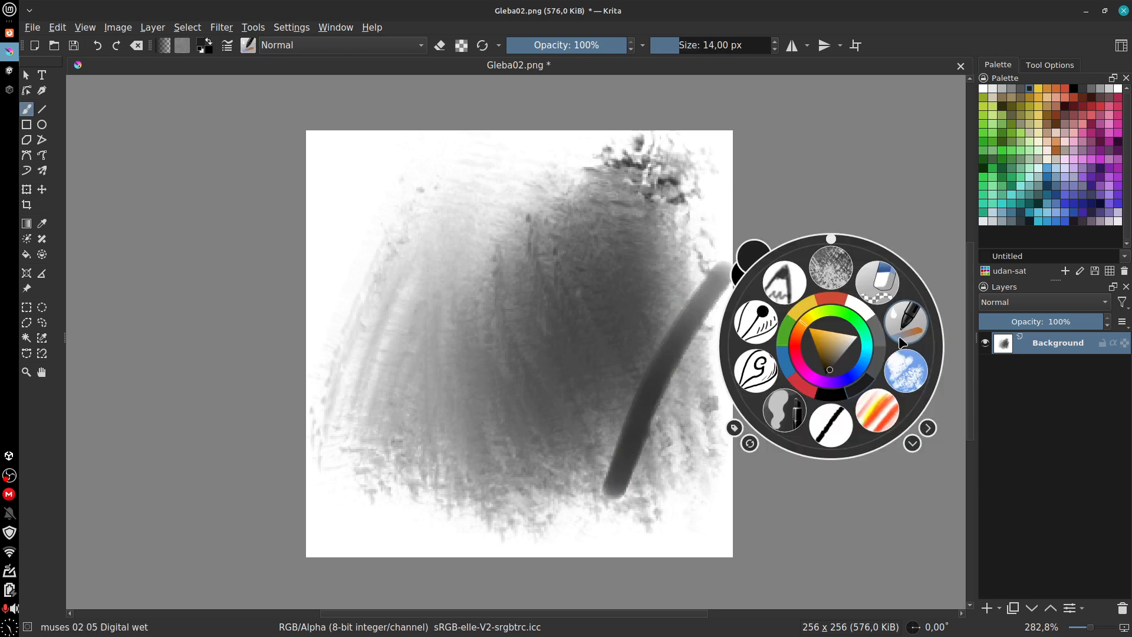
pyautogui.click(871, 405)
pyautogui.moveTo(629, 333)
pyautogui.mouseDown()
pyautogui.moveTo(662, 351)
pyautogui.moveTo(495, 303)
pyautogui.moveTo(369, 366)
pyautogui.moveTo(582, 366)
pyautogui.moveTo(690, 339)
pyautogui.moveTo(607, 220)
pyautogui.moveTo(472, 281)
pyautogui.moveTo(499, 443)
pyautogui.mouseUp()
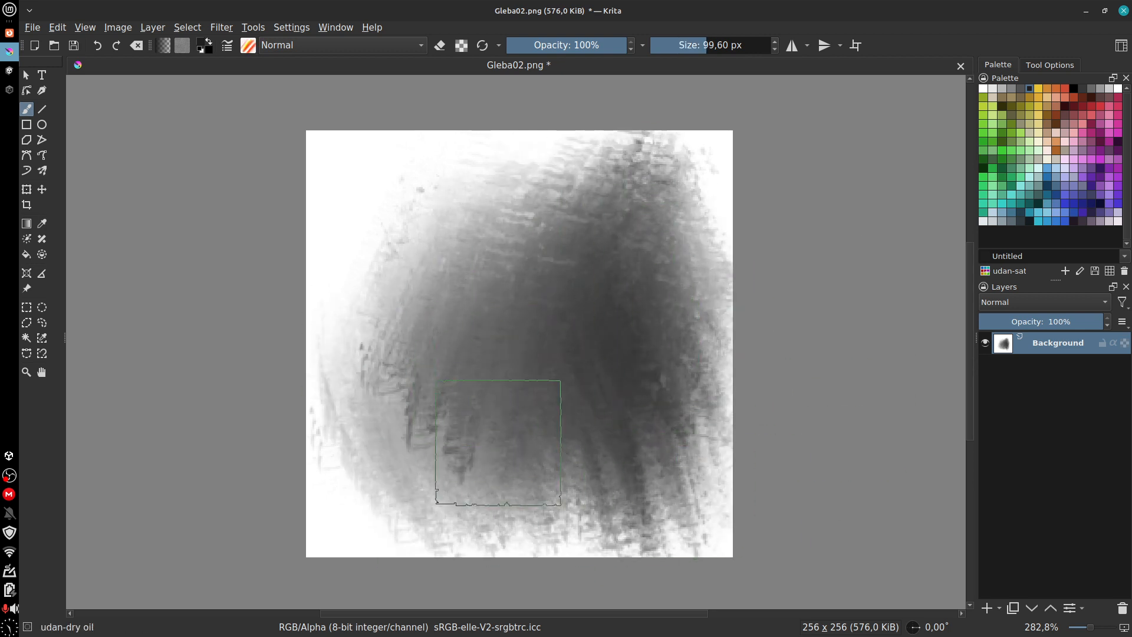
# Step: Examine the udan-dry oil brush's settings, including its predefined brush tip
pyautogui.click(248, 46)
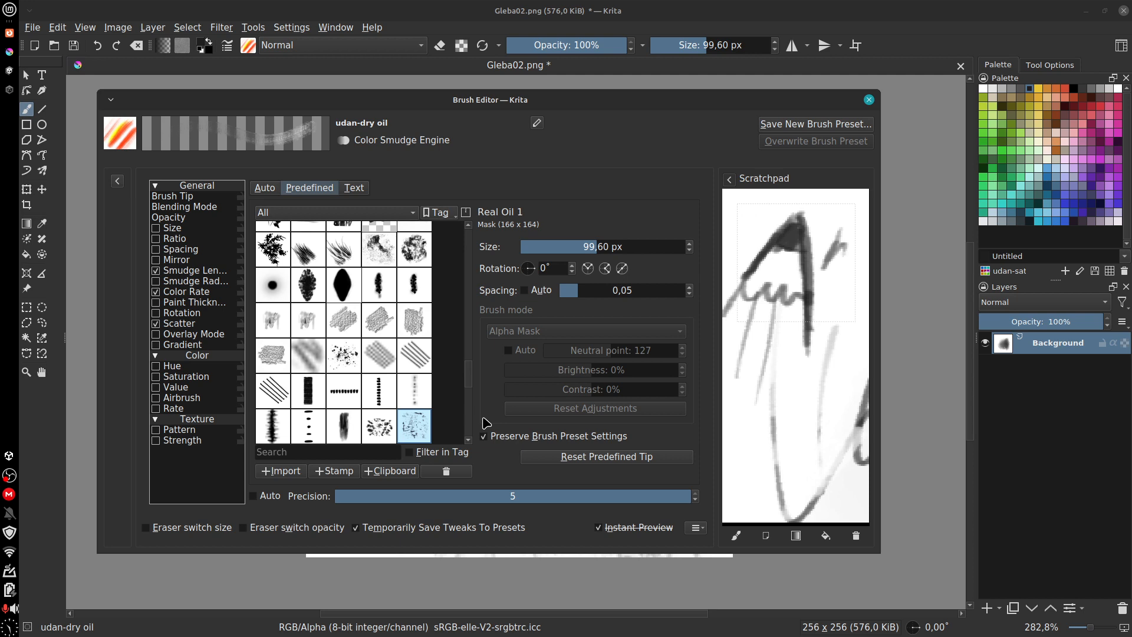
pyautogui.click(870, 101)
pyautogui.rightClick(803, 233)
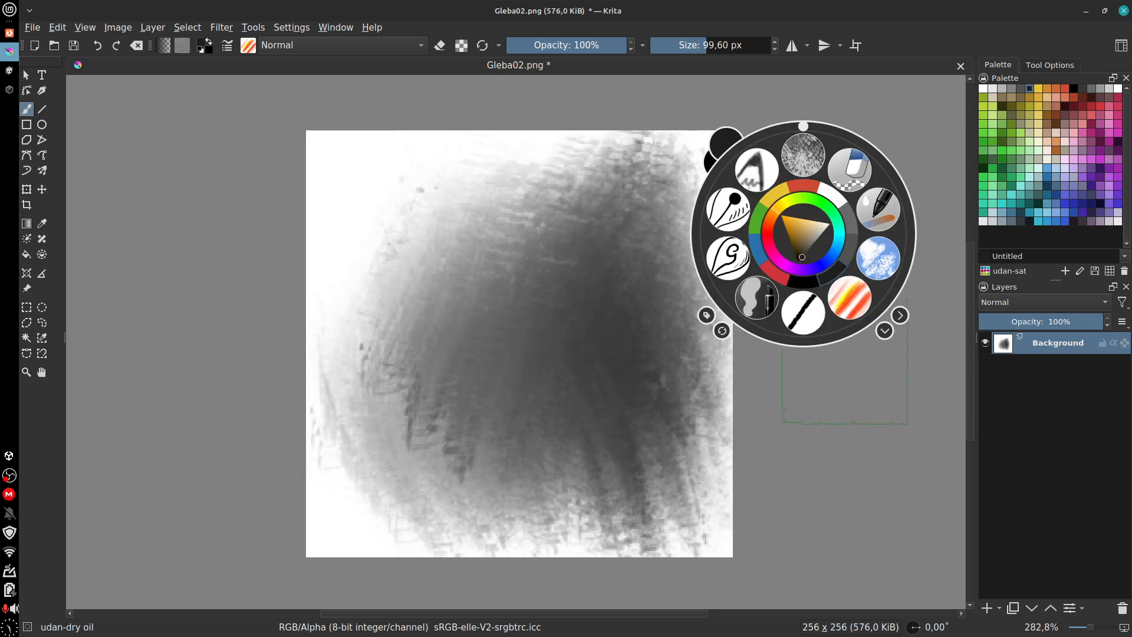
# Step: Show the All Untagged brush presets and select udan-watercolor
pyautogui.click(248, 45)
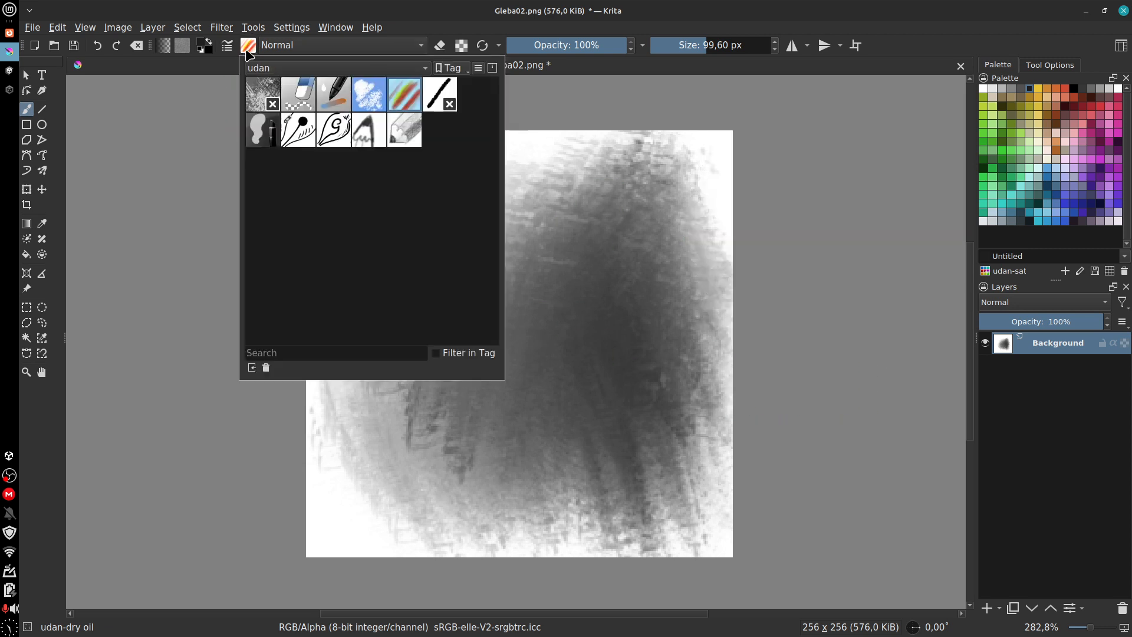
pyautogui.click(425, 68)
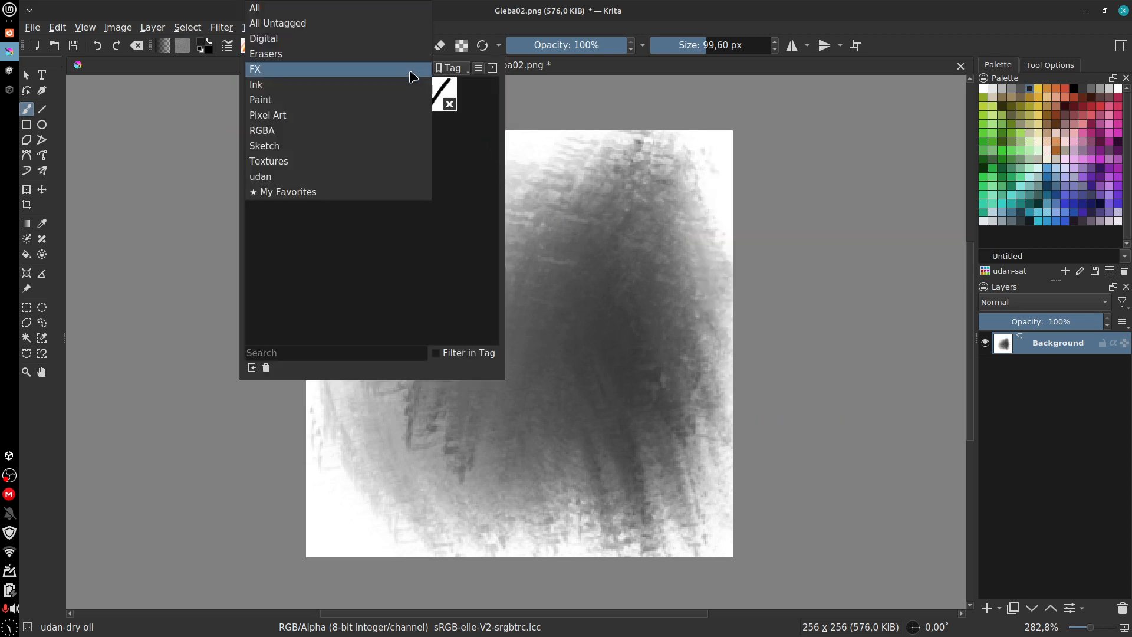
pyautogui.click(376, 24)
pyautogui.moveTo(500, 120); pyautogui.dragTo(501, 336)
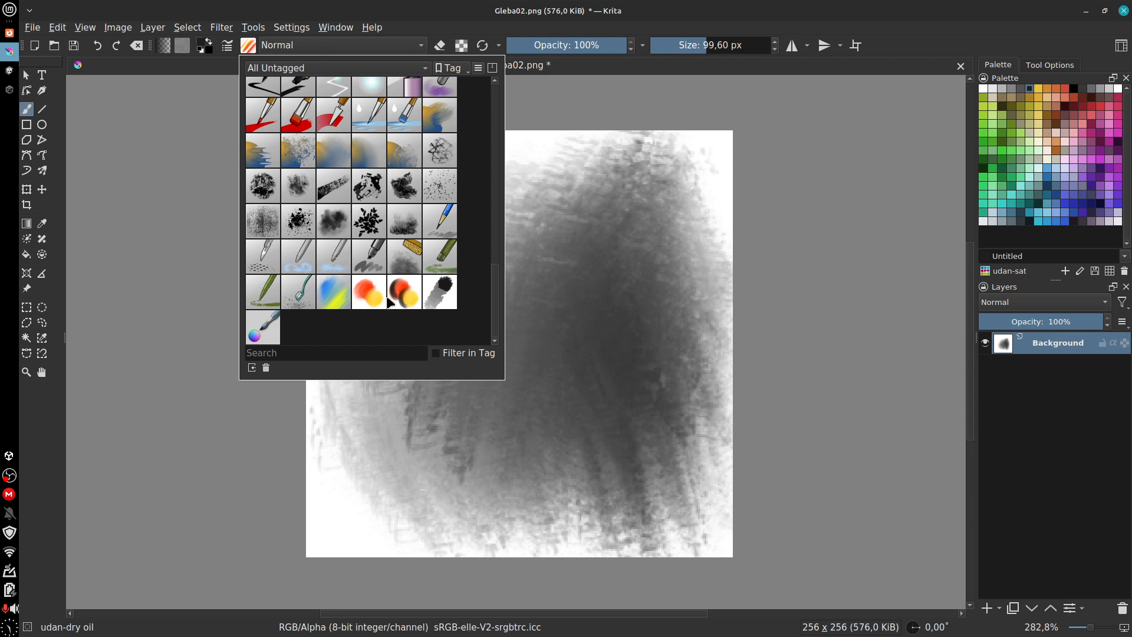
pyautogui.click(444, 295)
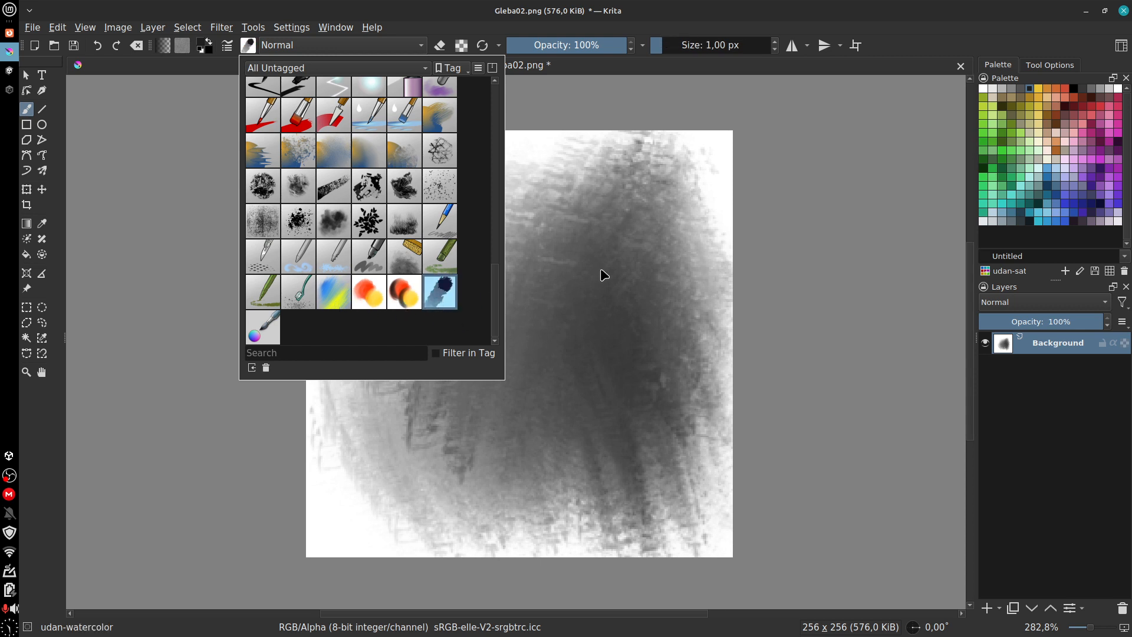
# Step: Clear the canvas and scribble thin grey diagonal strokes with the 1 px udan-watercolor brush
pyautogui.click(605, 274)
pyautogui.press('BackSpace')
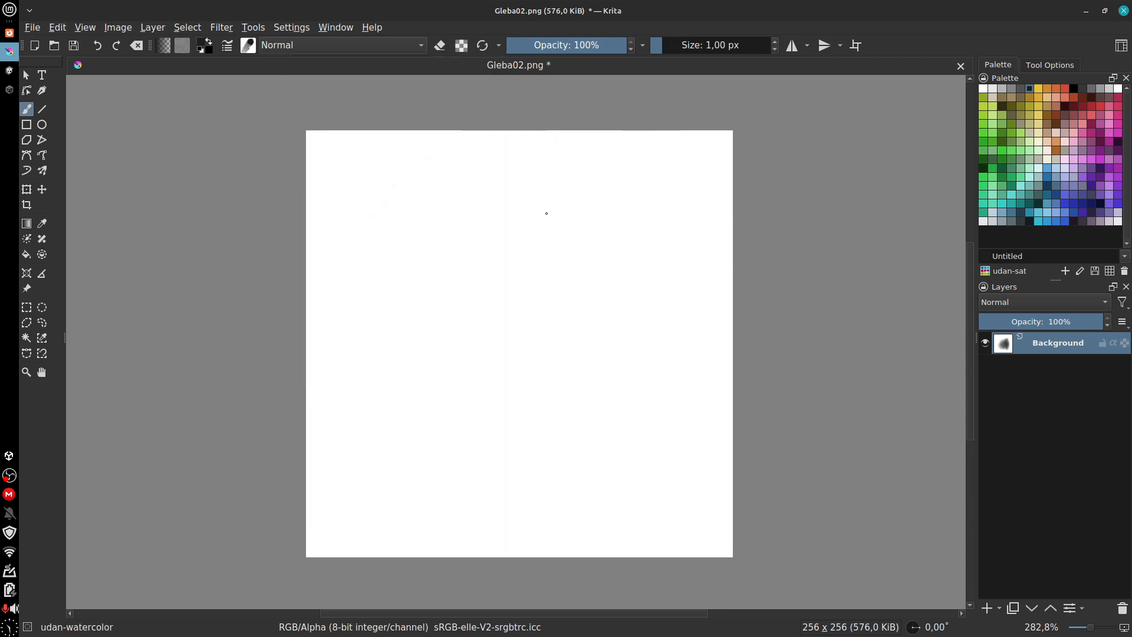
pyautogui.moveTo(572, 227)
pyautogui.mouseDown()
pyautogui.moveTo(509, 402)
pyautogui.moveTo(620, 281)
pyautogui.moveTo(633, 413)
pyautogui.moveTo(540, 430)
pyautogui.moveTo(572, 233)
pyautogui.moveTo(544, 298)
pyautogui.moveTo(590, 345)
pyautogui.moveTo(621, 345)
pyautogui.mouseUp()
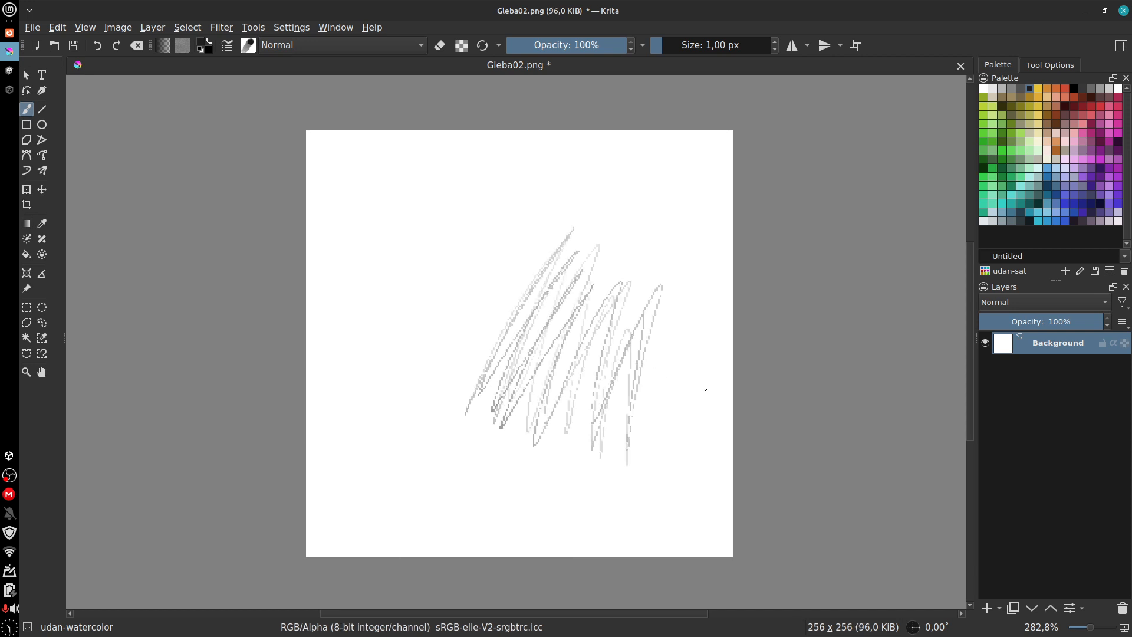
# Step: Clear the scribbles and paint a dense black patch with the udan-hard oil brush
pyautogui.press('Delete')
pyautogui.click(248, 46)
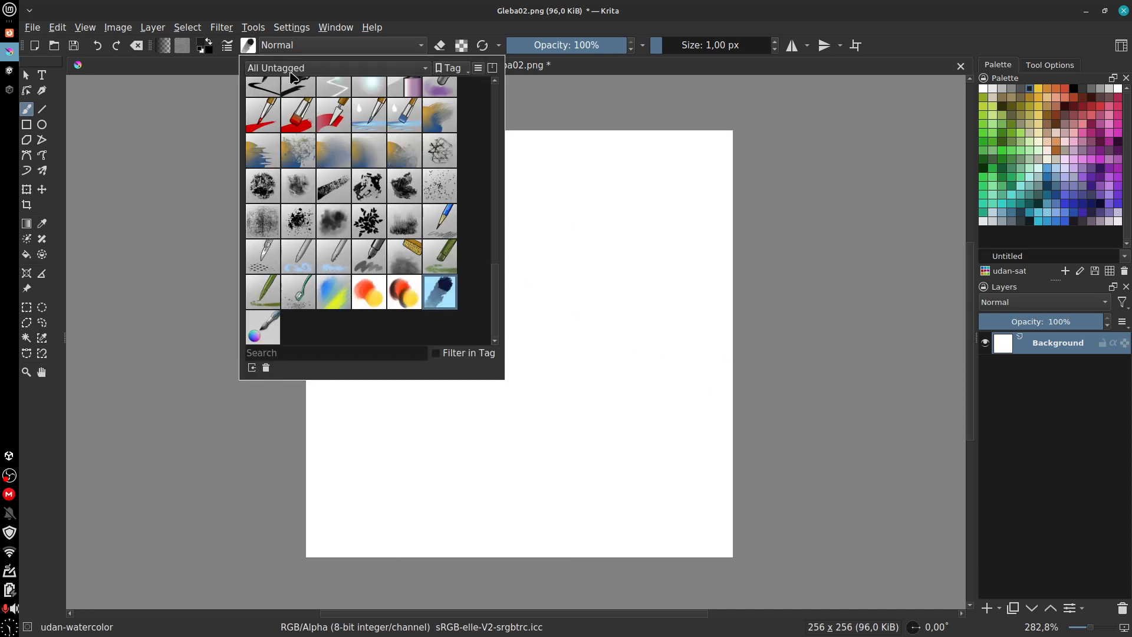
pyautogui.click(333, 292)
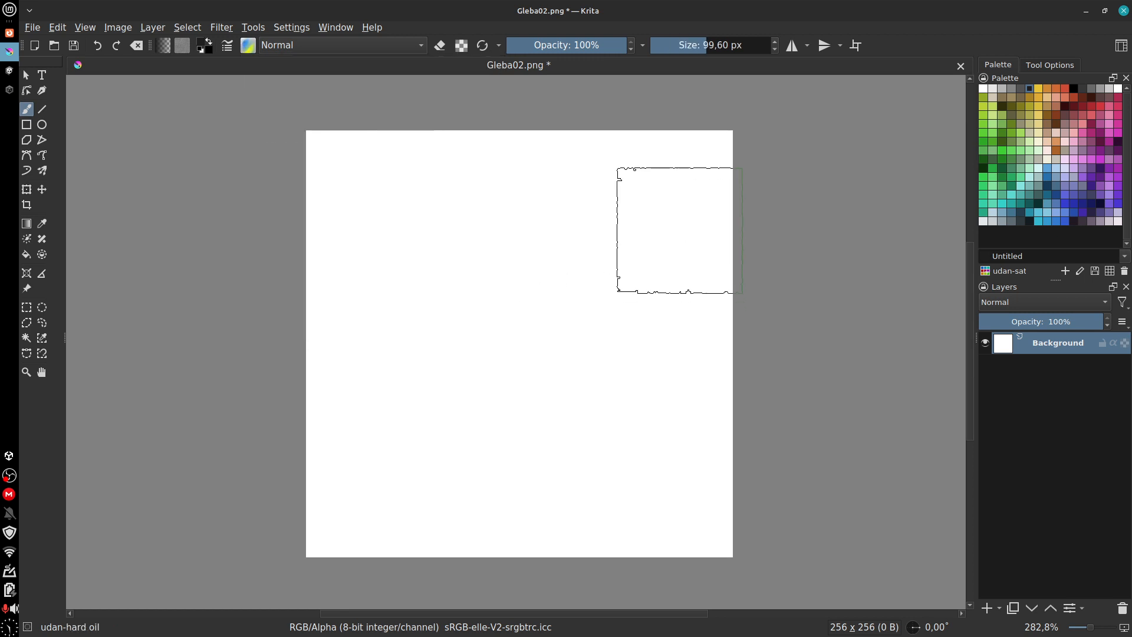
pyautogui.moveTo(676, 233)
pyautogui.mouseDown()
pyautogui.moveTo(531, 333)
pyautogui.moveTo(548, 265)
pyautogui.moveTo(468, 468)
pyautogui.moveTo(542, 434)
pyautogui.moveTo(594, 383)
pyautogui.moveTo(595, 219)
pyautogui.moveTo(459, 386)
pyautogui.moveTo(427, 366)
pyautogui.moveTo(513, 432)
pyautogui.moveTo(607, 409)
pyautogui.moveTo(652, 346)
pyautogui.moveTo(440, 387)
pyautogui.moveTo(423, 415)
pyautogui.moveTo(584, 323)
pyautogui.moveTo(568, 309)
pyautogui.moveTo(514, 405)
pyautogui.moveTo(439, 317)
pyautogui.moveTo(589, 409)
pyautogui.moveTo(622, 273)
pyautogui.moveTo(453, 406)
pyautogui.moveTo(463, 463)
pyautogui.mouseUp()
# Step: Blend orange and then crimson red strokes over the black patch with the udan-hard oil brush
pyautogui.click(1047, 88)
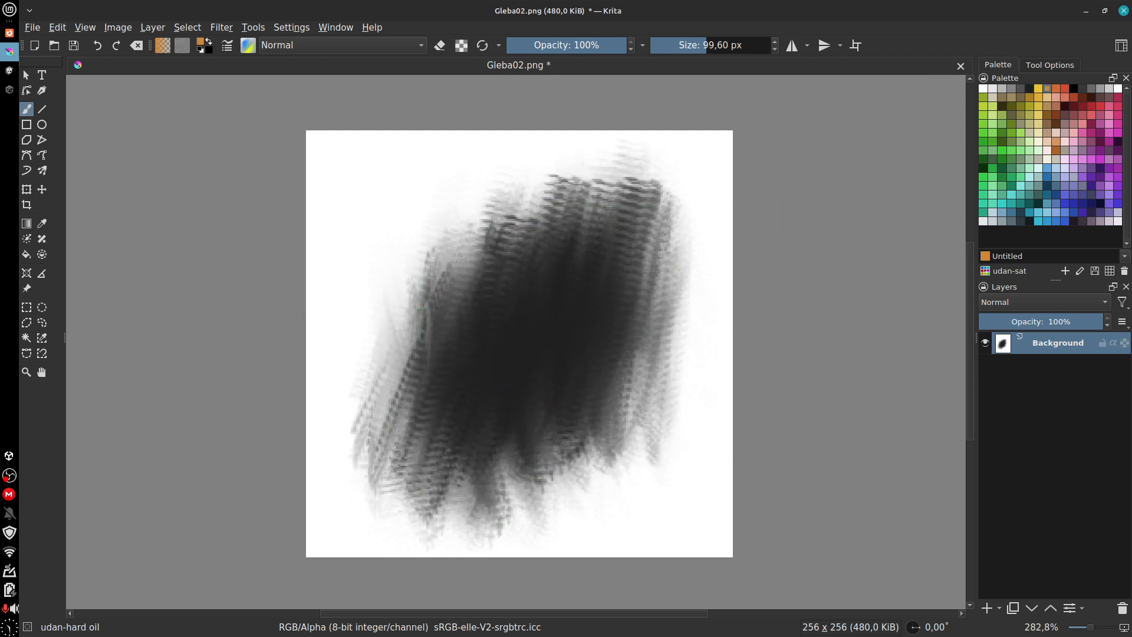
pyautogui.moveTo(432, 313)
pyautogui.mouseDown()
pyautogui.moveTo(417, 398)
pyautogui.moveTo(460, 374)
pyautogui.moveTo(447, 278)
pyautogui.moveTo(440, 480)
pyautogui.moveTo(523, 470)
pyautogui.moveTo(466, 285)
pyautogui.moveTo(472, 419)
pyautogui.moveTo(437, 500)
pyautogui.moveTo(510, 474)
pyautogui.moveTo(470, 293)
pyautogui.moveTo(515, 275)
pyautogui.moveTo(642, 400)
pyautogui.moveTo(645, 360)
pyautogui.mouseUp()
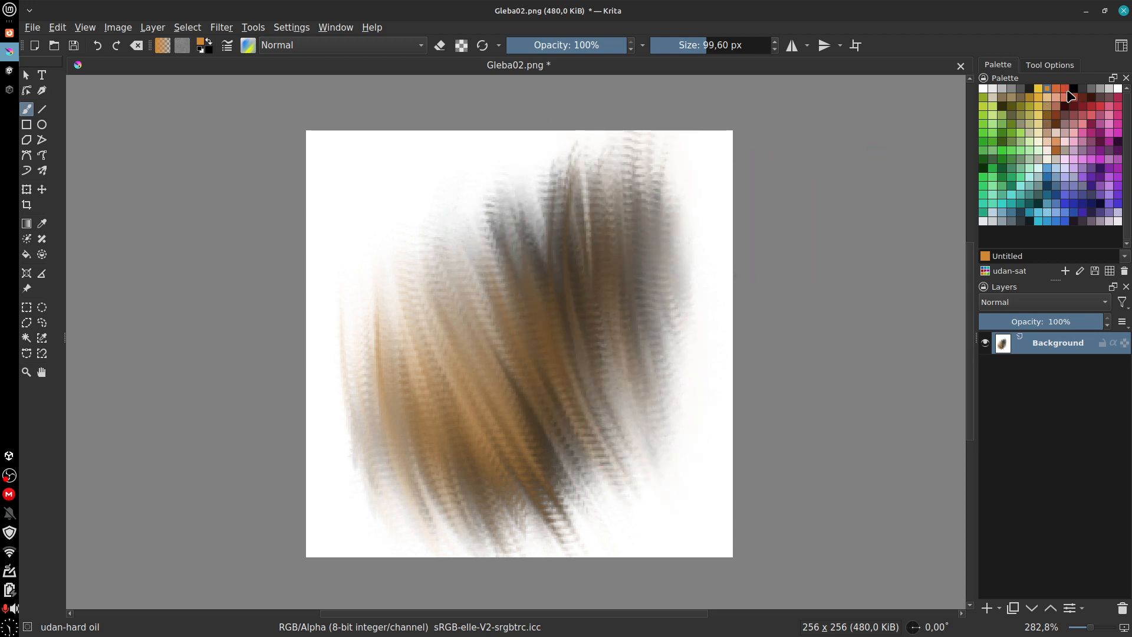
pyautogui.click(1101, 107)
pyautogui.moveTo(438, 315)
pyautogui.mouseDown()
pyautogui.moveTo(495, 526)
pyautogui.moveTo(493, 316)
pyautogui.moveTo(518, 275)
pyautogui.moveTo(609, 303)
pyautogui.moveTo(655, 296)
pyautogui.moveTo(591, 389)
pyautogui.moveTo(519, 346)
pyautogui.moveTo(391, 475)
pyautogui.mouseUp()
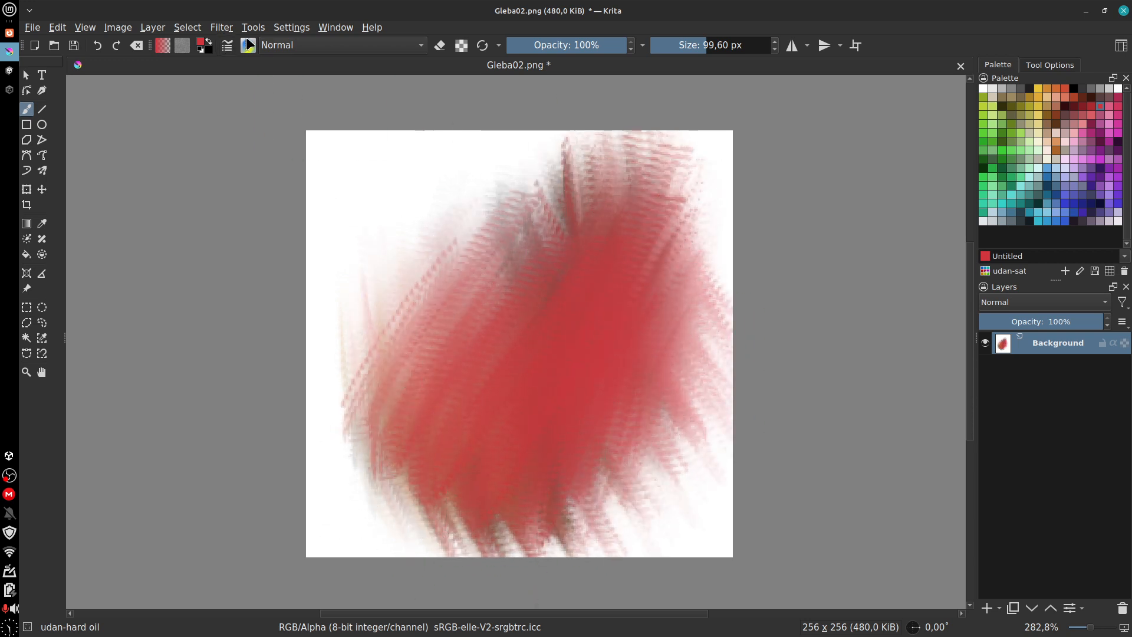
# Step: Select the j) WaterC Spread WideArea preset from the untagged brushes
pyautogui.click(248, 45)
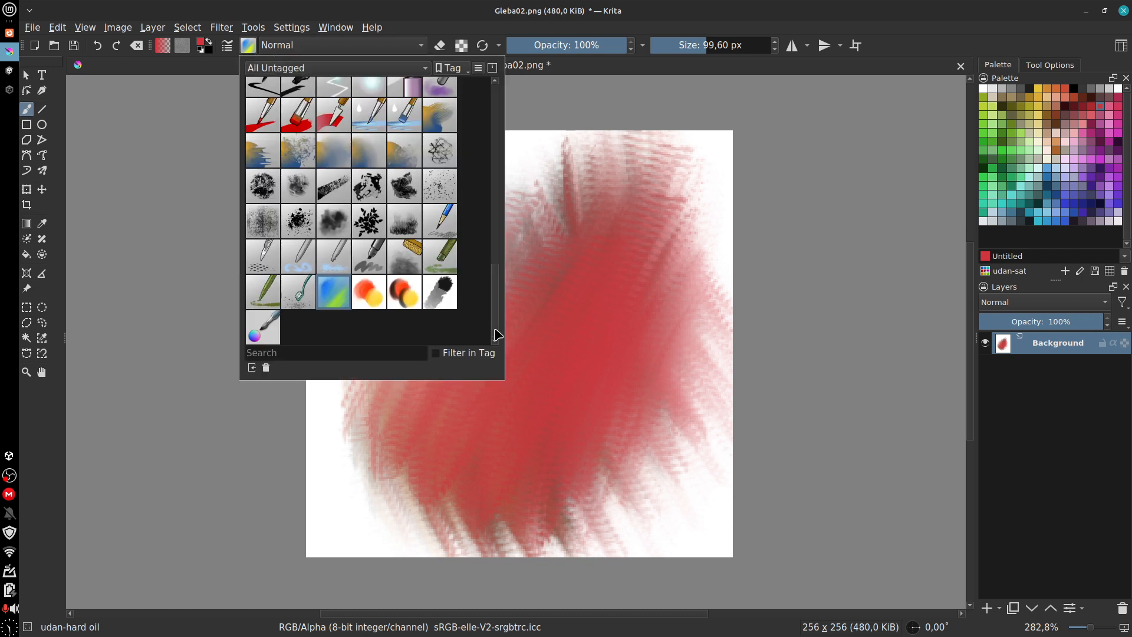
pyautogui.moveTo(498, 332)
pyautogui.mouseDown()
pyautogui.moveTo(493, 205)
pyautogui.moveTo(485, 240)
pyautogui.mouseUp()
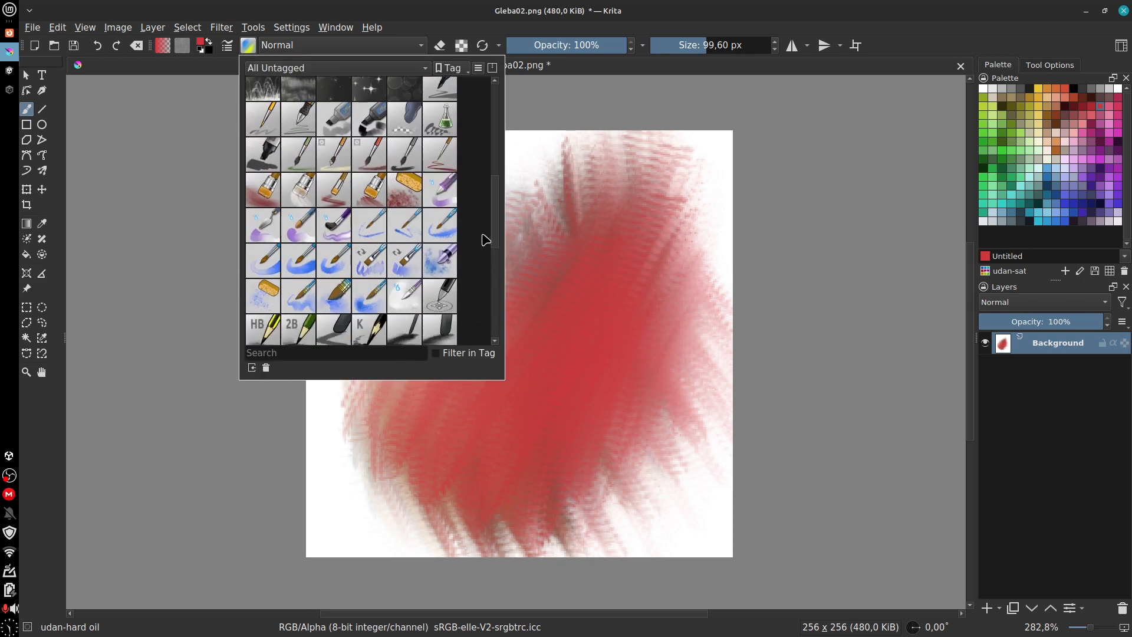
pyautogui.click(338, 296)
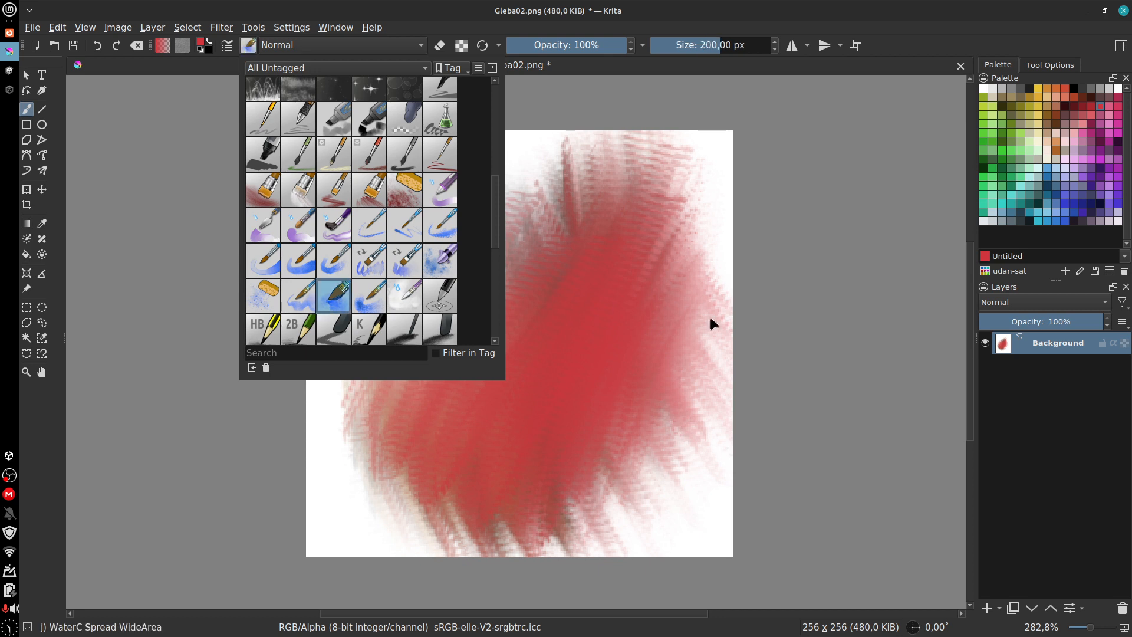
pyautogui.click(779, 358)
# Step: Clear the canvas and paint a soft red watercolour wash across it at 200 px brush size
pyautogui.press('Delete')
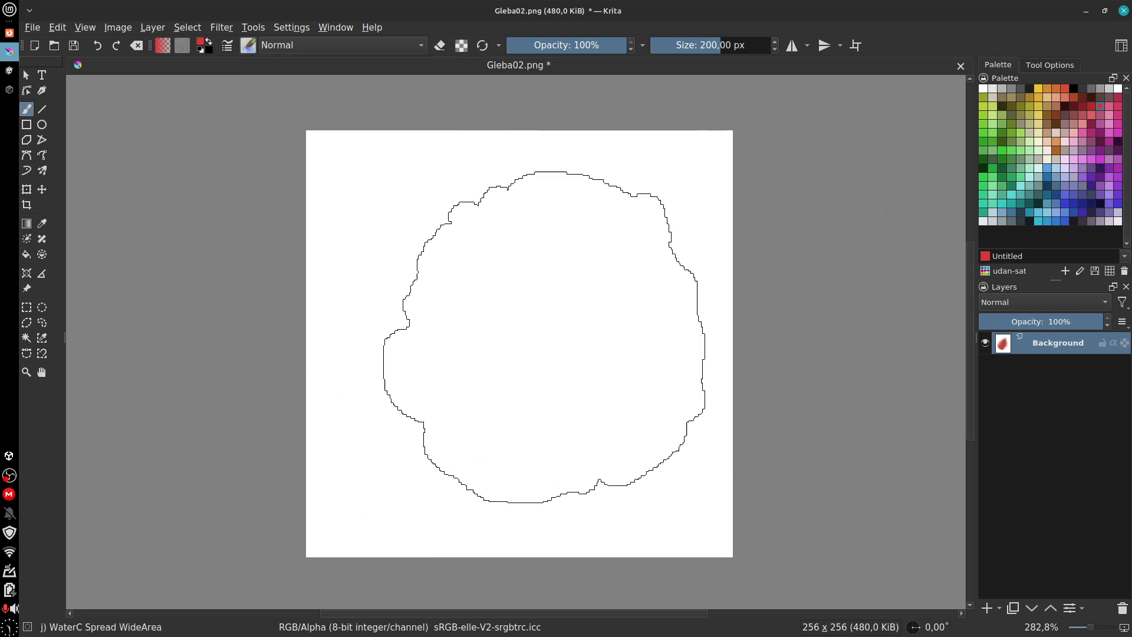
pyautogui.moveTo(544, 337)
pyautogui.mouseDown()
pyautogui.moveTo(523, 336)
pyautogui.moveTo(521, 318)
pyautogui.mouseUp()
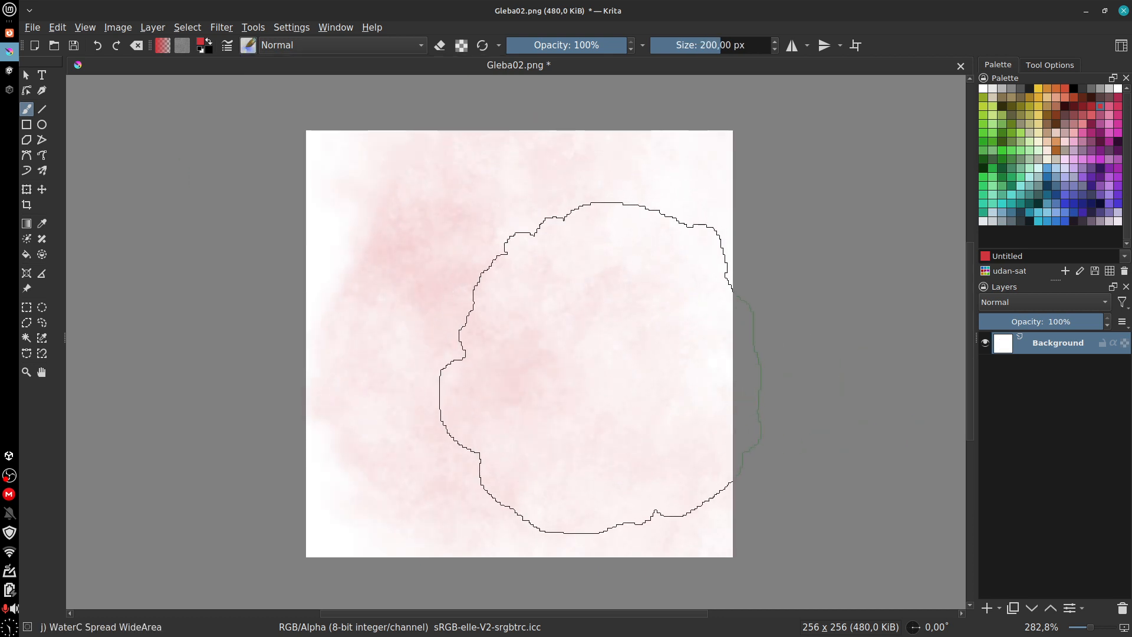
pyautogui.press('Delete')
pyautogui.moveTo(609, 383)
pyautogui.mouseDown()
pyautogui.moveTo(510, 360)
pyautogui.moveTo(534, 353)
pyautogui.moveTo(552, 316)
pyautogui.moveTo(539, 369)
pyautogui.moveTo(513, 255)
pyautogui.moveTo(594, 415)
pyautogui.moveTo(497, 309)
pyautogui.mouseUp()
# Step: Examine the j) WaterC Spread WideArea brush's settings, including its Opacity options
pyautogui.click(248, 45)
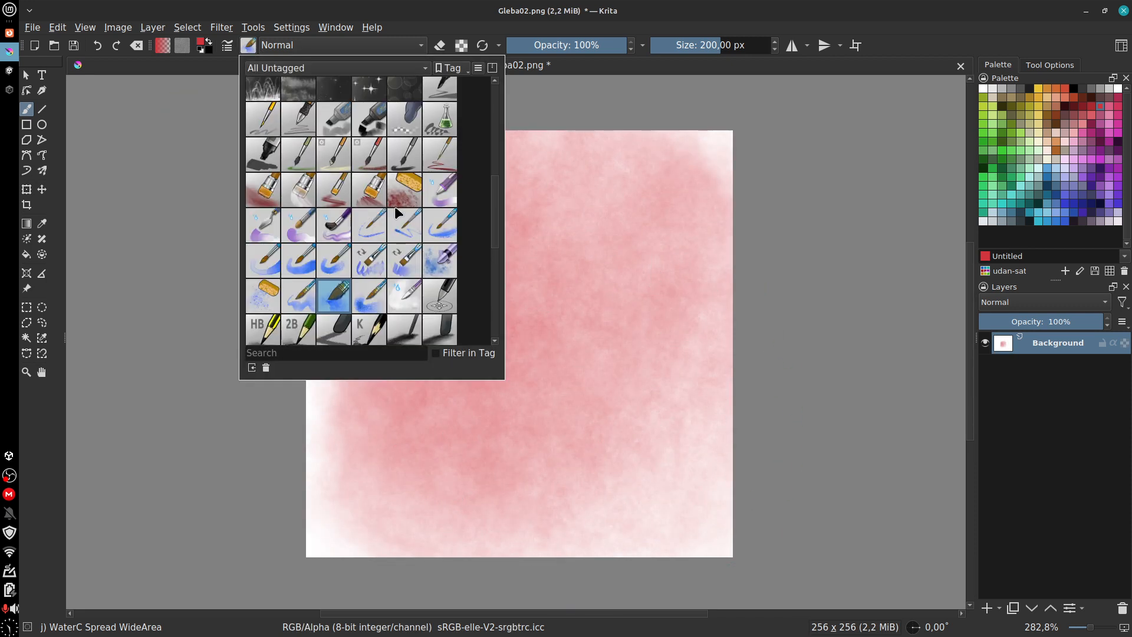
pyautogui.click(248, 44)
pyautogui.click(227, 45)
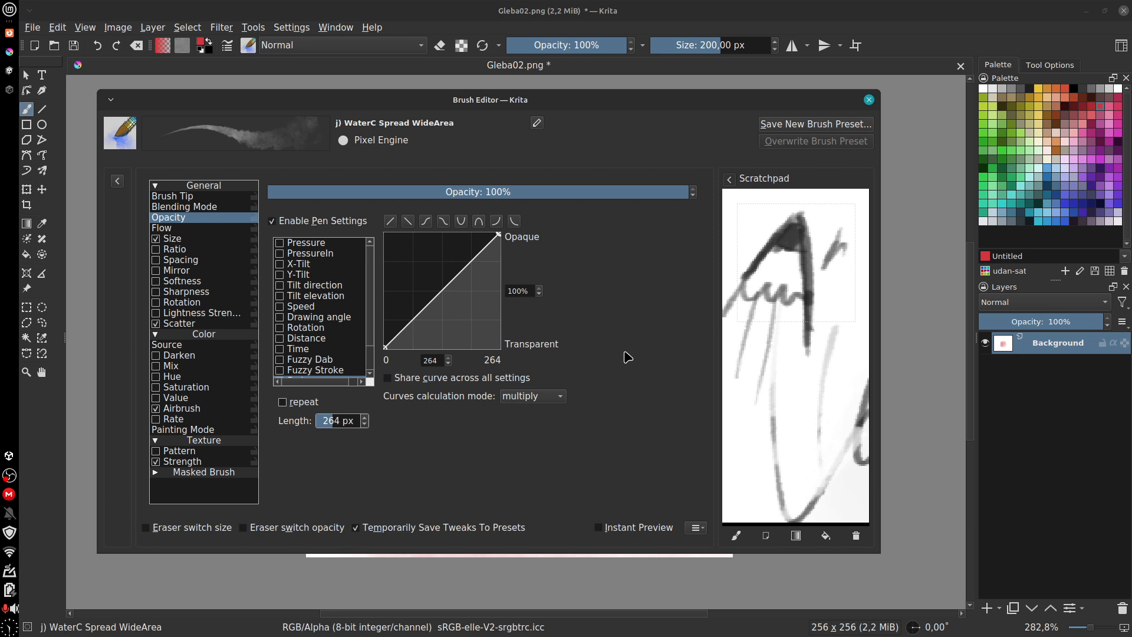
pyautogui.click(869, 100)
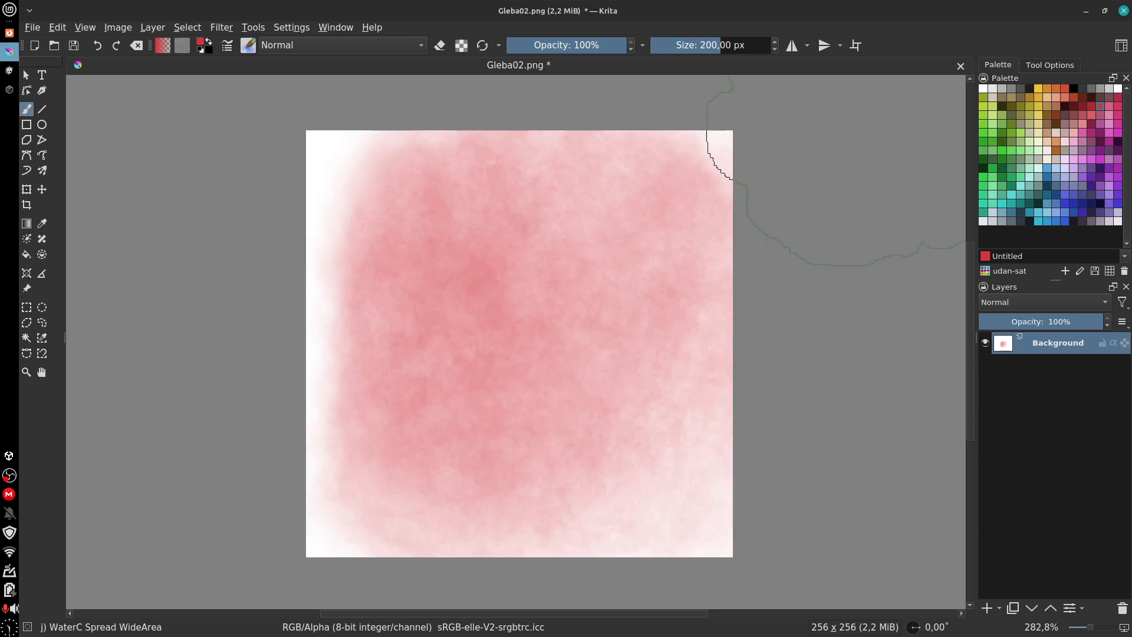
# Step: Clear the canvas and switch to the deevad 6c splatter noise brush, then to udan-flat-pencil
pyautogui.press('Delete')
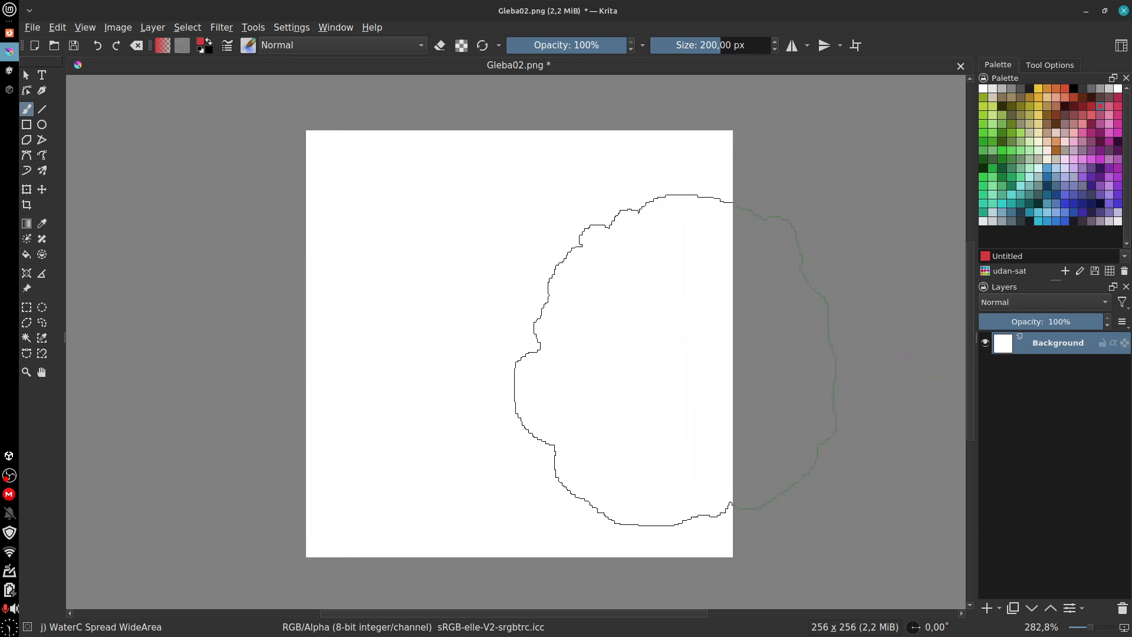
pyautogui.rightClick(737, 336)
pyautogui.click(738, 257)
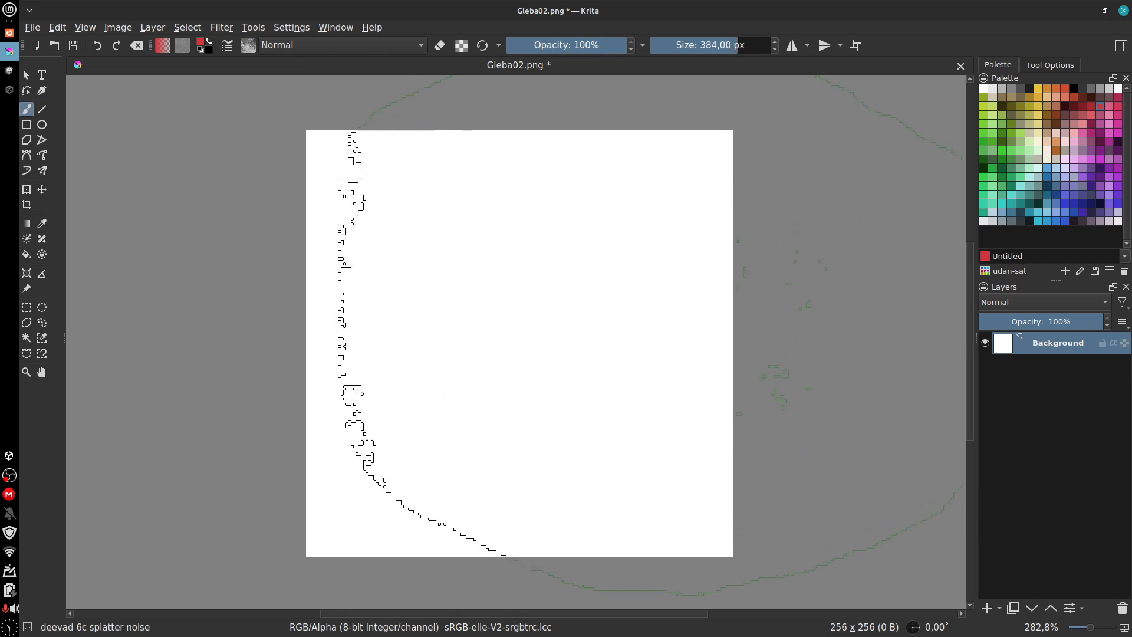
pyautogui.rightClick(700, 281)
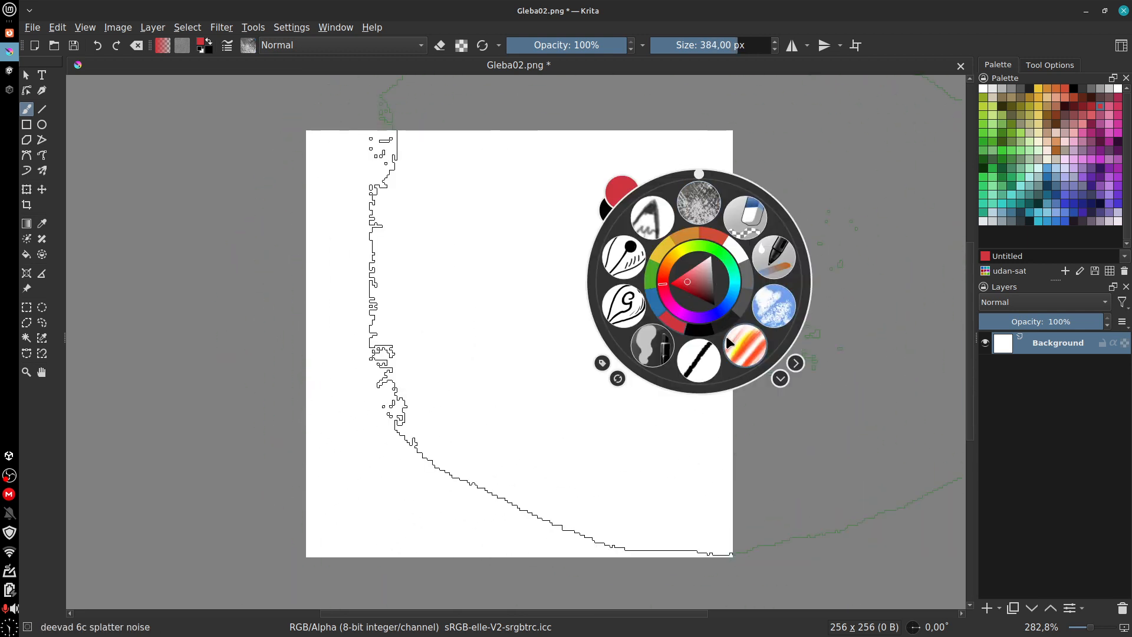
pyautogui.click(629, 258)
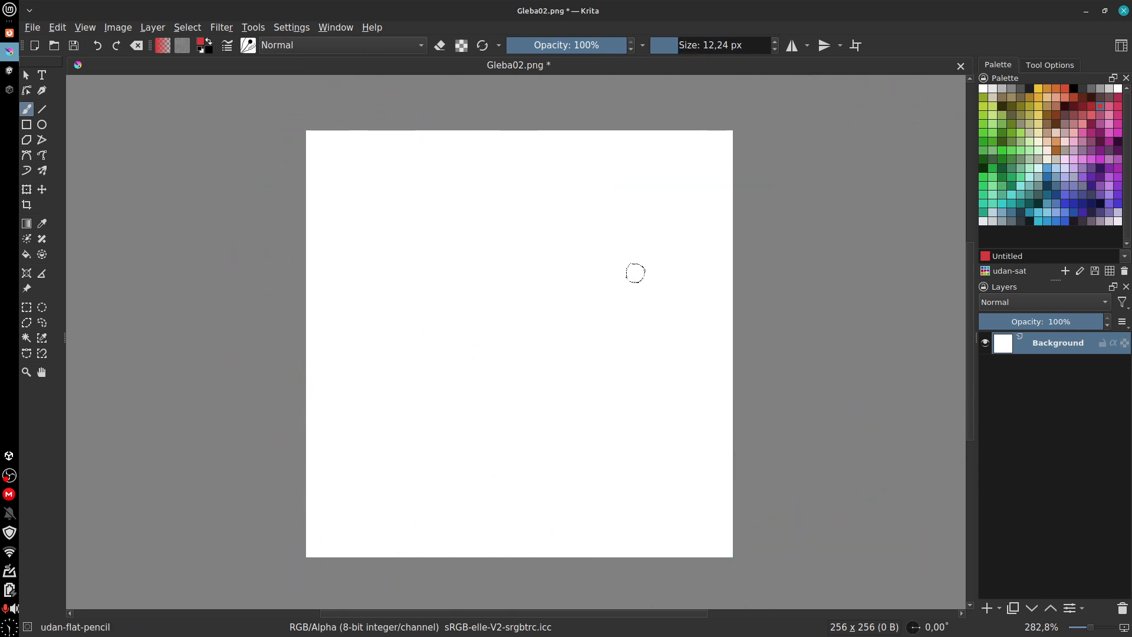
# Step: Switch to the udan-acrilic texture brush and paint a small rough red patch right of the canvas centre
pyautogui.rightClick(771, 285)
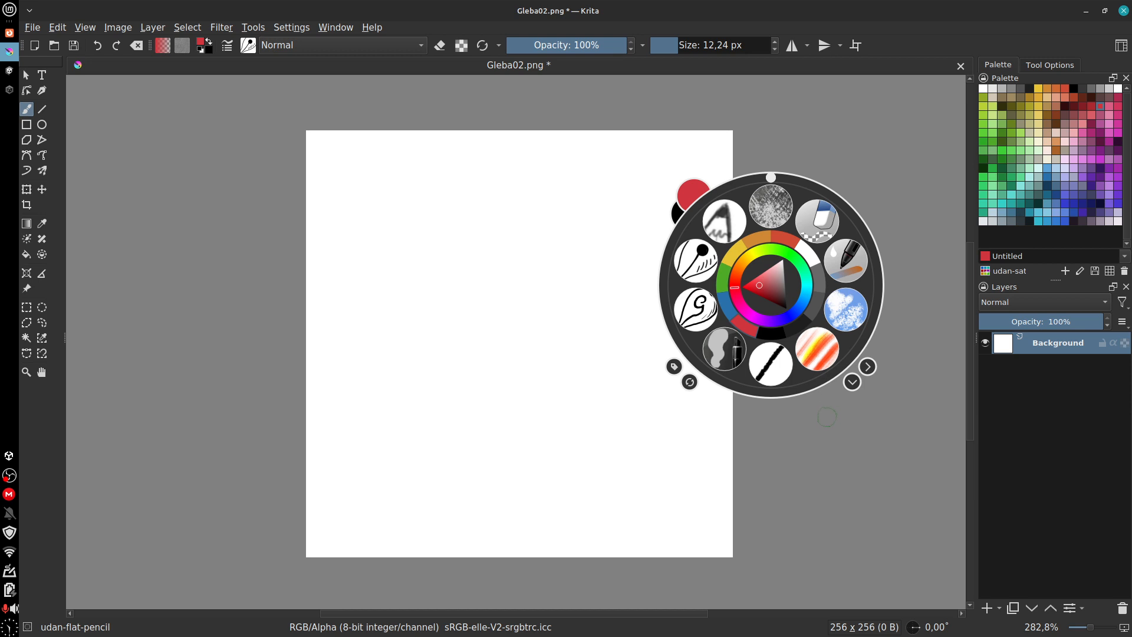
pyautogui.click(845, 309)
pyautogui.moveTo(637, 354)
pyautogui.mouseDown()
pyautogui.moveTo(609, 342)
pyautogui.moveTo(639, 360)
pyautogui.mouseUp()
# Step: Switch to the deevad 6c splatter noise brush and cover the canvas with dense red grainy texture
pyautogui.rightClick(757, 305)
pyautogui.click(759, 228)
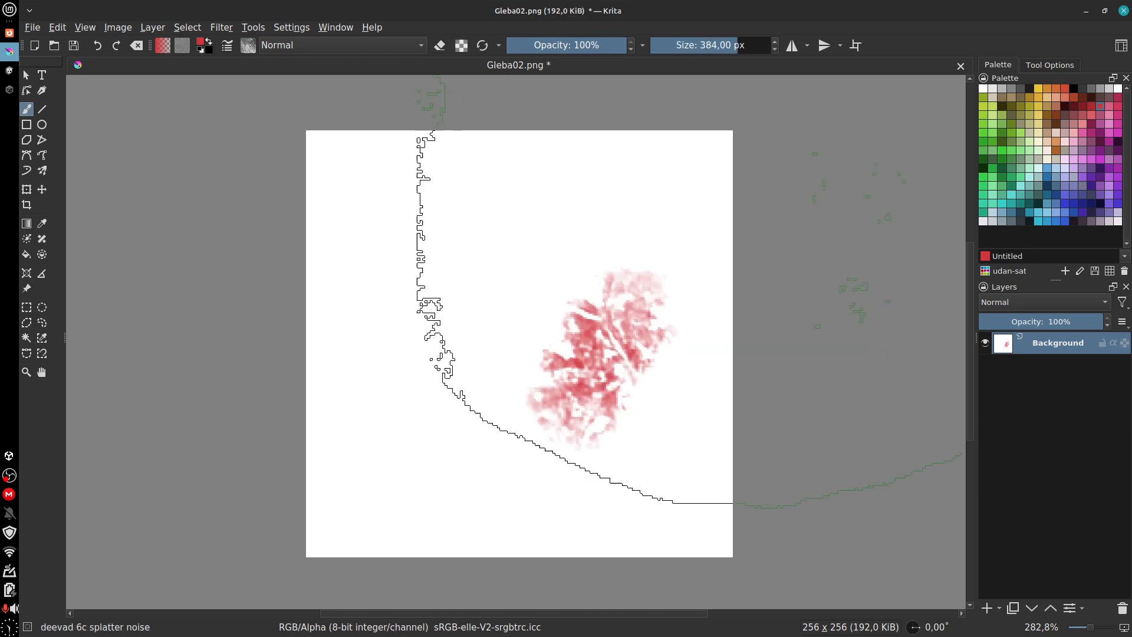
pyautogui.moveTo(575, 244)
pyautogui.mouseDown()
pyautogui.moveTo(512, 380)
pyautogui.moveTo(609, 386)
pyautogui.mouseUp()
pyautogui.rightClick(757, 300)
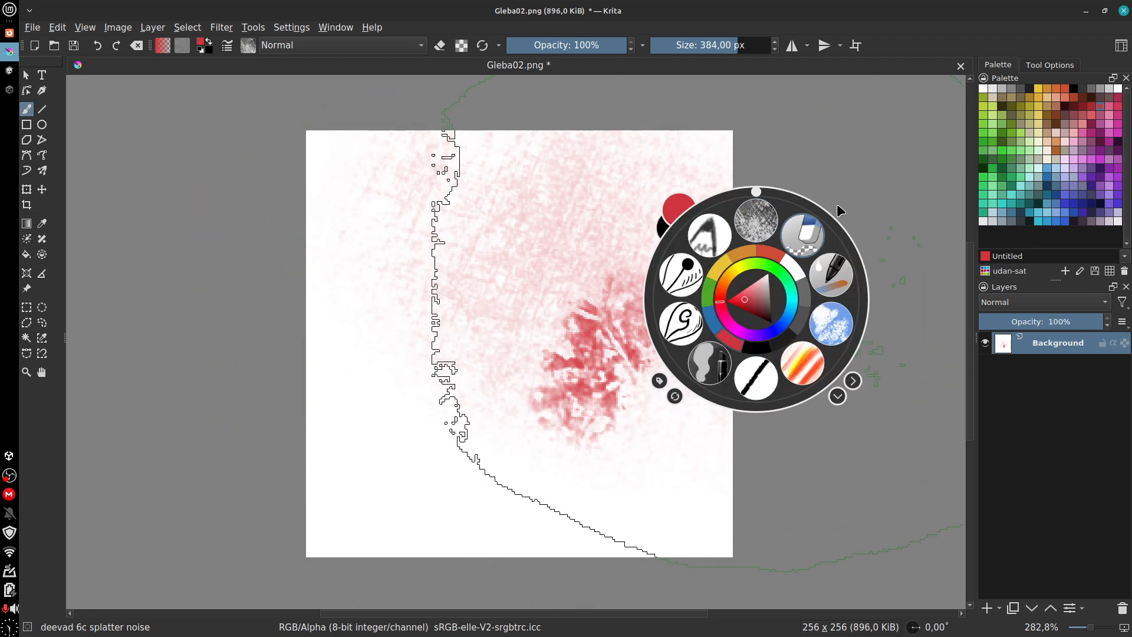
pyautogui.click(841, 180)
pyautogui.moveTo(507, 259)
pyautogui.mouseDown()
pyautogui.moveTo(687, 254)
pyautogui.moveTo(512, 338)
pyautogui.moveTo(439, 313)
pyautogui.moveTo(593, 354)
pyautogui.moveTo(663, 319)
pyautogui.moveTo(455, 338)
pyautogui.mouseUp()
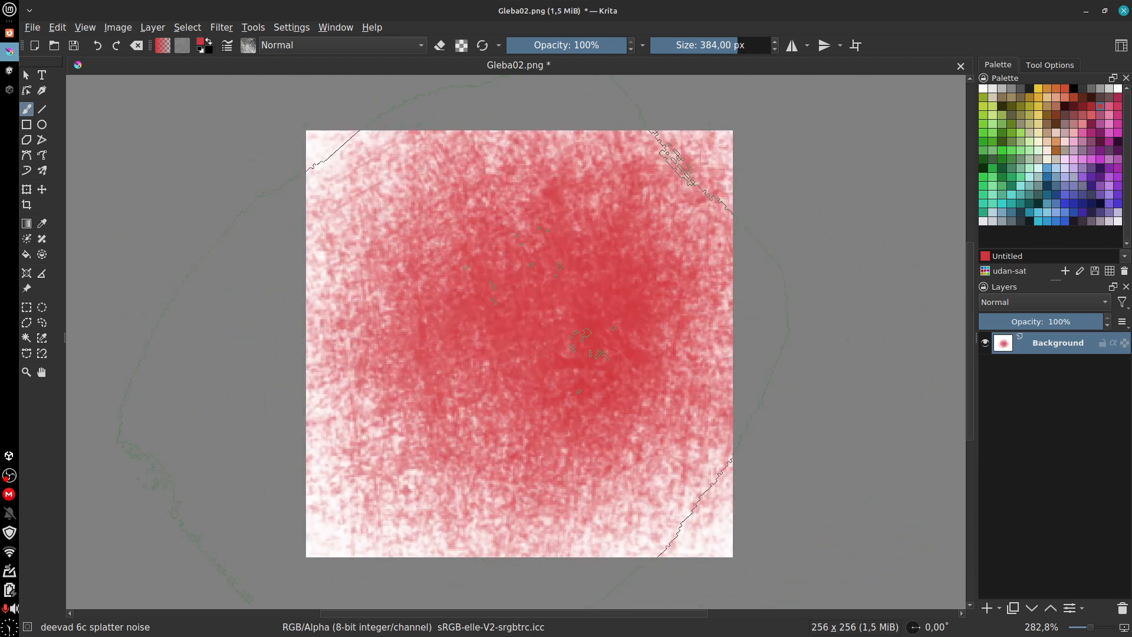
# Step: Clear the red texture from the canvas and return to the freehand brush
pyautogui.press('Delete')
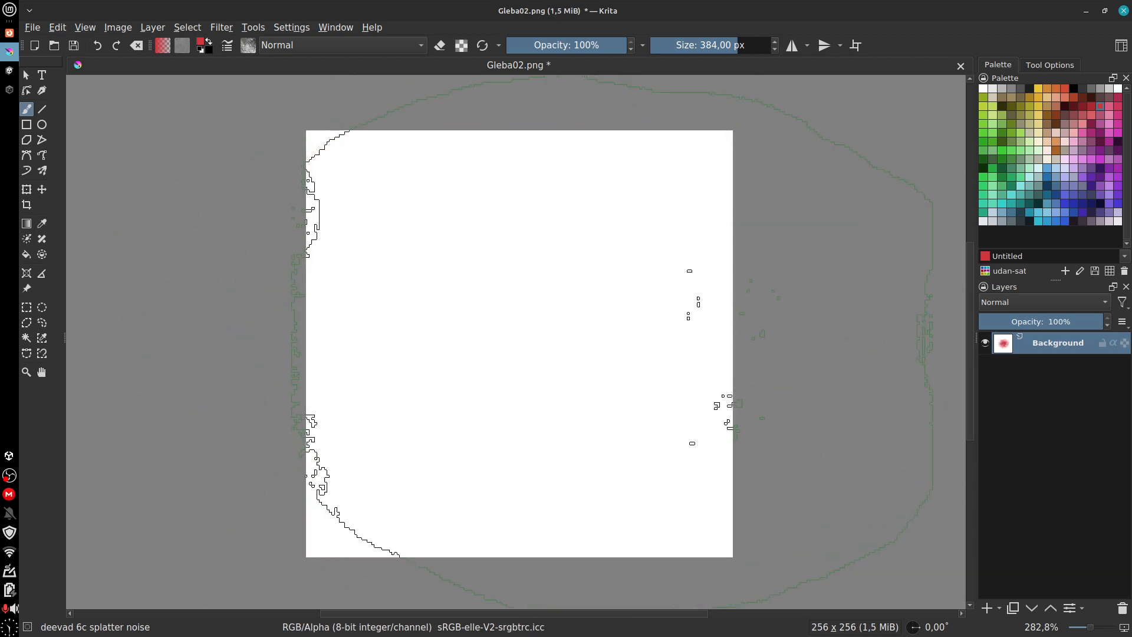
pyautogui.press('f')
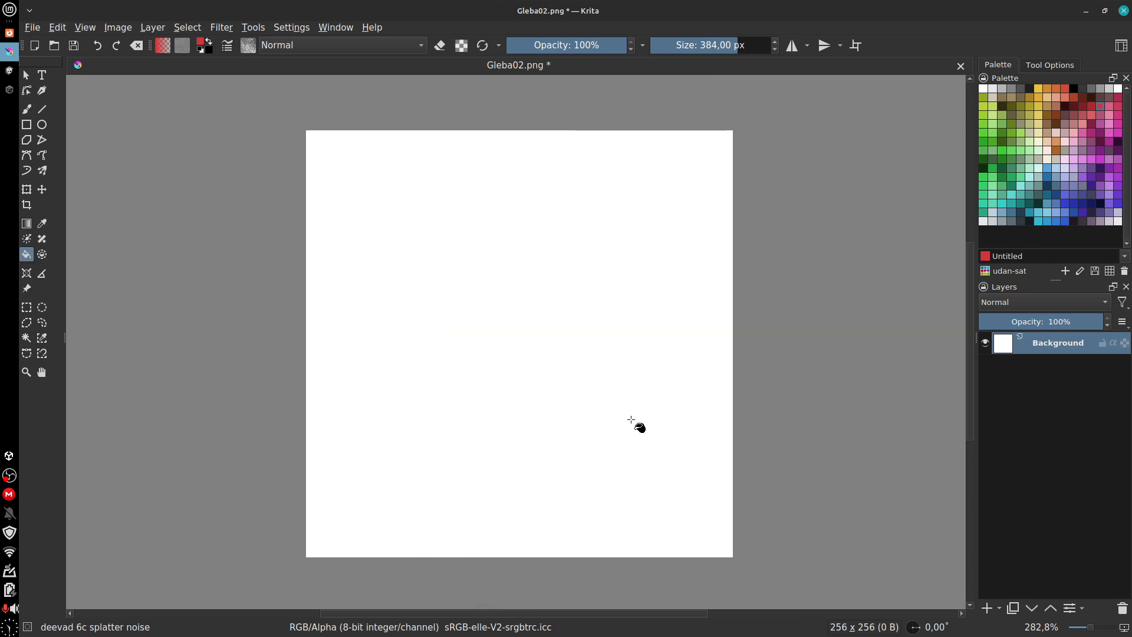
pyautogui.press('b')
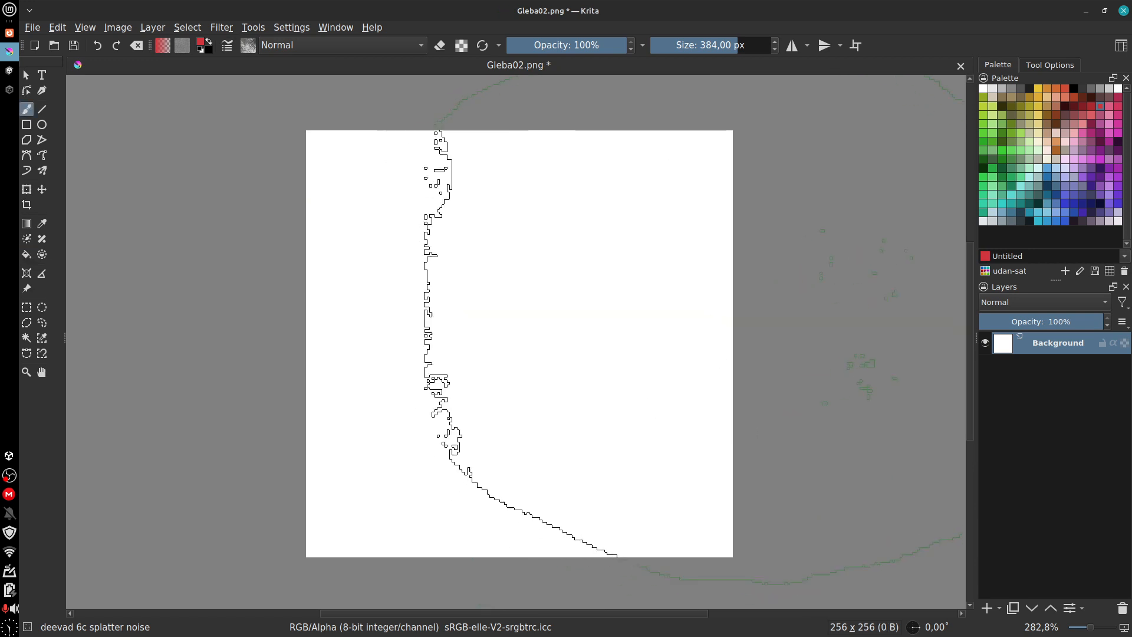
# Step: Reduce the brush size to about 125 px and paint a dense red grainy patch over the middle of the canvas
pyautogui.moveTo(713, 47); pyautogui.dragTo(671, 72)
pyautogui.moveTo(479, 242)
pyautogui.mouseDown()
pyautogui.moveTo(446, 348)
pyautogui.moveTo(464, 348)
pyautogui.mouseUp()
pyautogui.moveTo(671, 46); pyautogui.dragTo(711, 50)
pyautogui.moveTo(546, 237)
pyautogui.mouseDown()
pyautogui.moveTo(556, 235)
pyautogui.moveTo(515, 382)
pyautogui.moveTo(445, 424)
pyautogui.moveTo(584, 381)
pyautogui.moveTo(434, 287)
pyautogui.moveTo(576, 271)
pyautogui.moveTo(571, 225)
pyautogui.moveTo(432, 357)
pyautogui.moveTo(581, 481)
pyautogui.moveTo(594, 369)
pyautogui.moveTo(540, 378)
pyautogui.moveTo(493, 273)
pyautogui.moveTo(484, 278)
pyautogui.mouseUp()
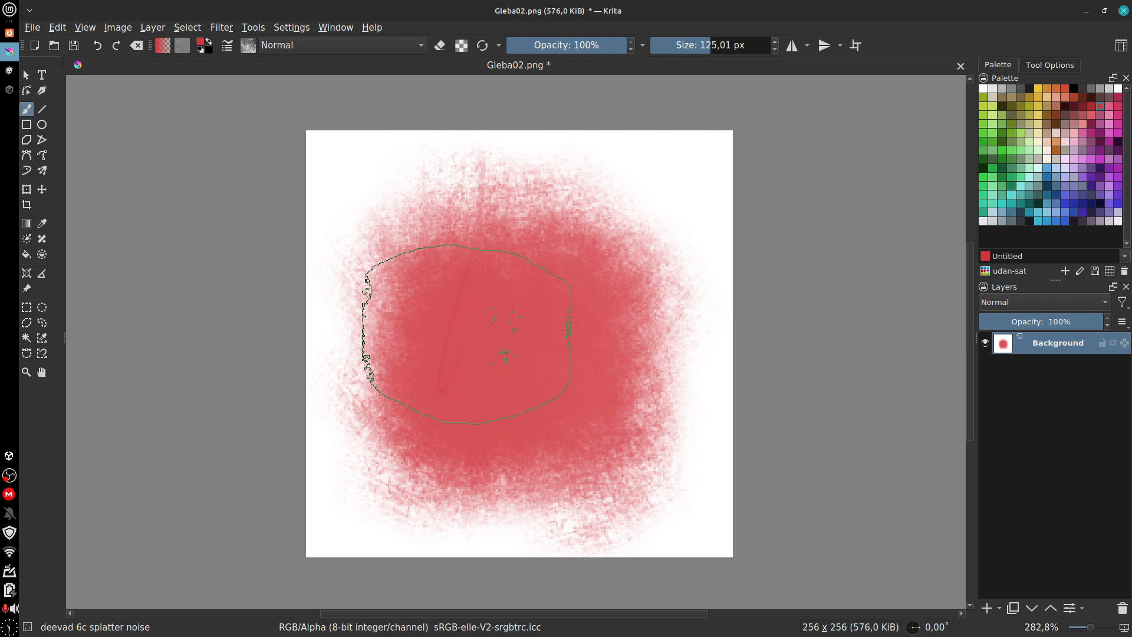
pyautogui.hotkey('ctrl', 'shift', 'a')
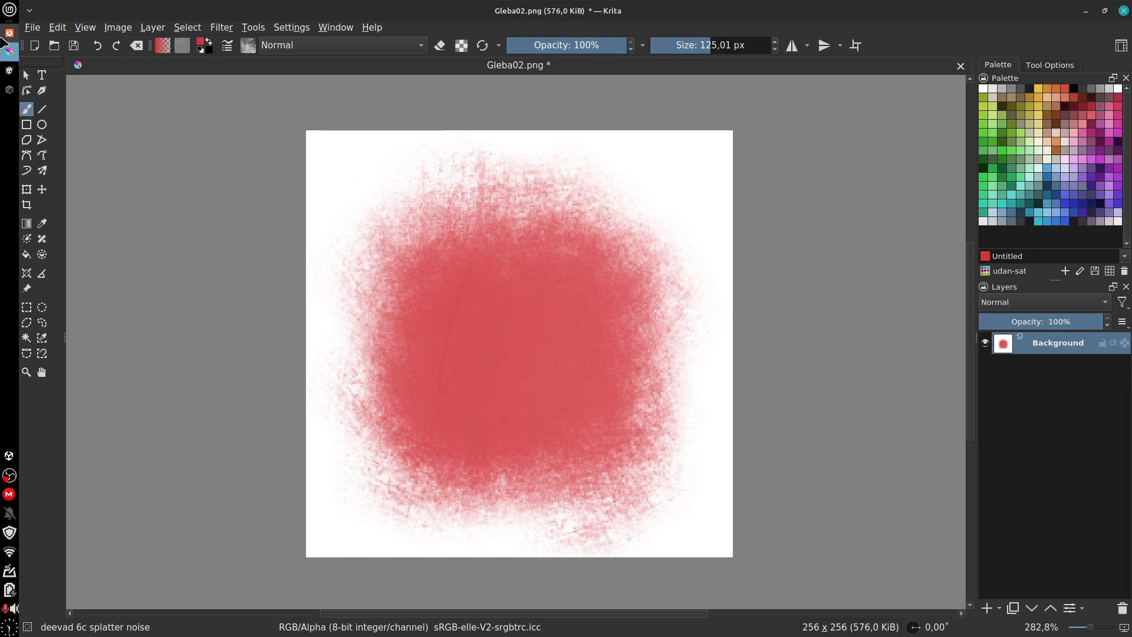
# Step: Switch to Firefox and open the Krita website, krita.org/en, in a new tab
pyautogui.click(9, 32)
pyautogui.click(456, 34)
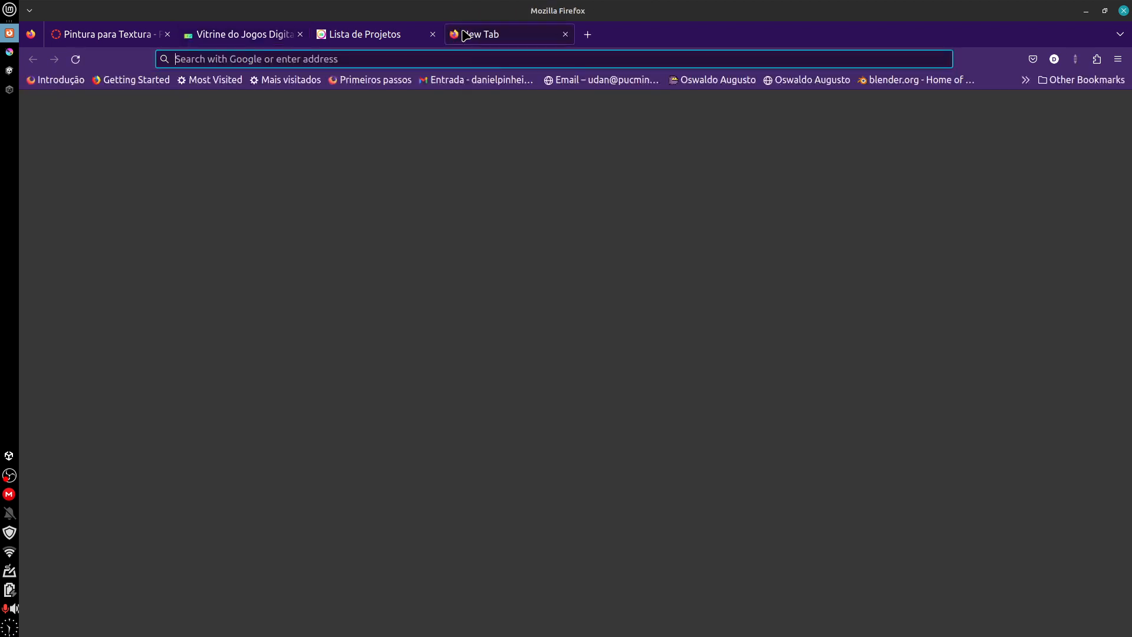
pyautogui.write('kr')
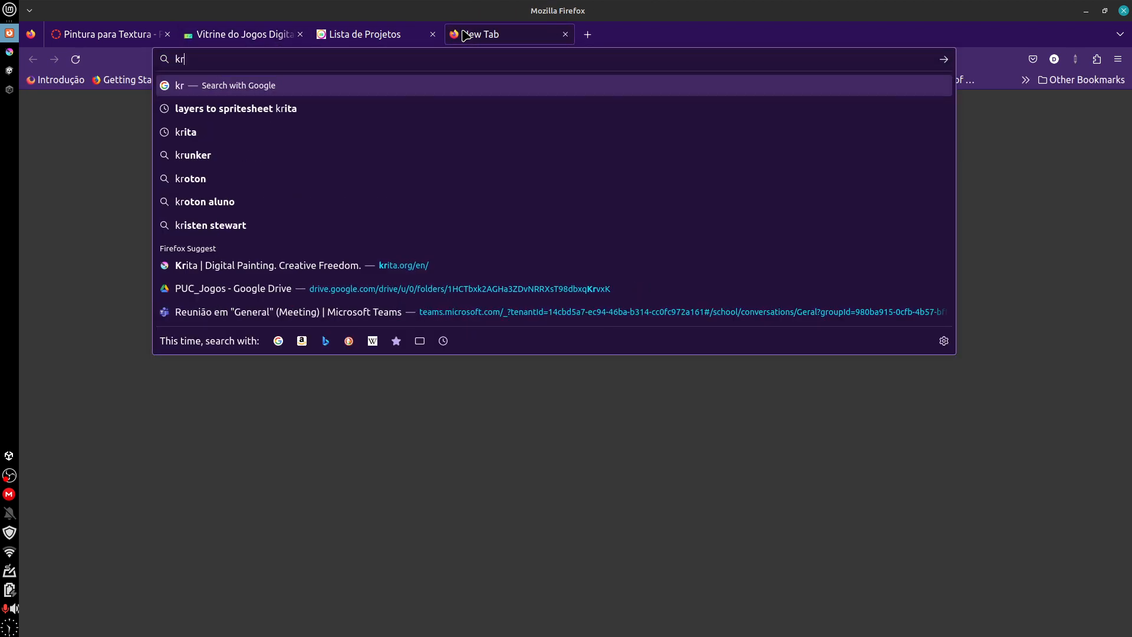
pyautogui.click(278, 268)
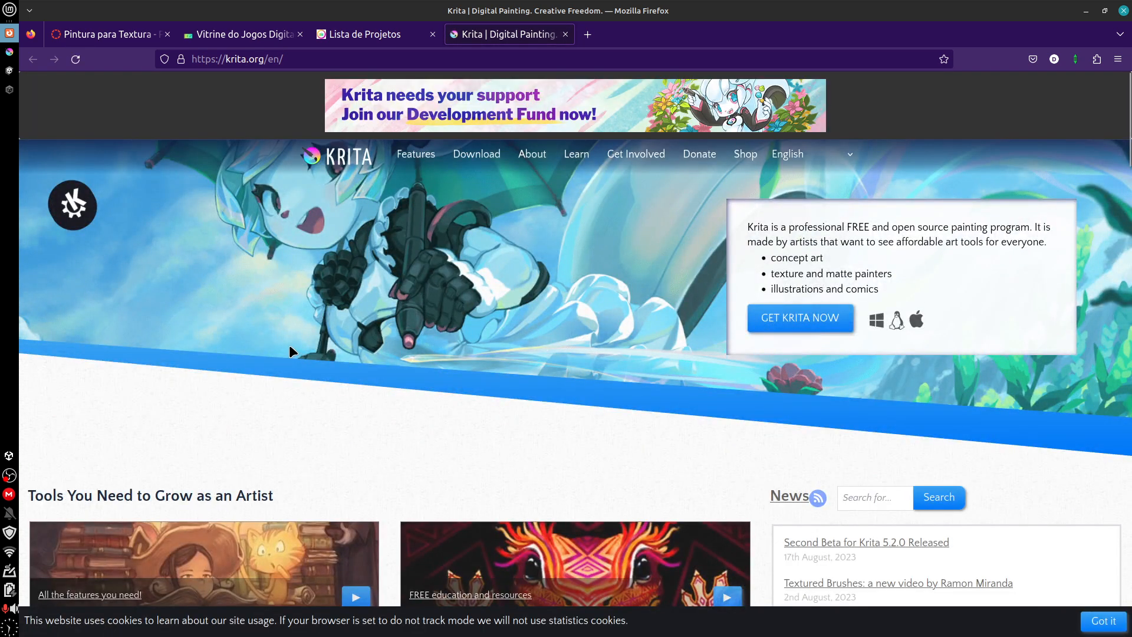
# Step: Look through the Krita home page and open its Learn section with the Krita manual
pyautogui.scroll(-10, 290, 352)
pyautogui.scroll(4, 290, 352)
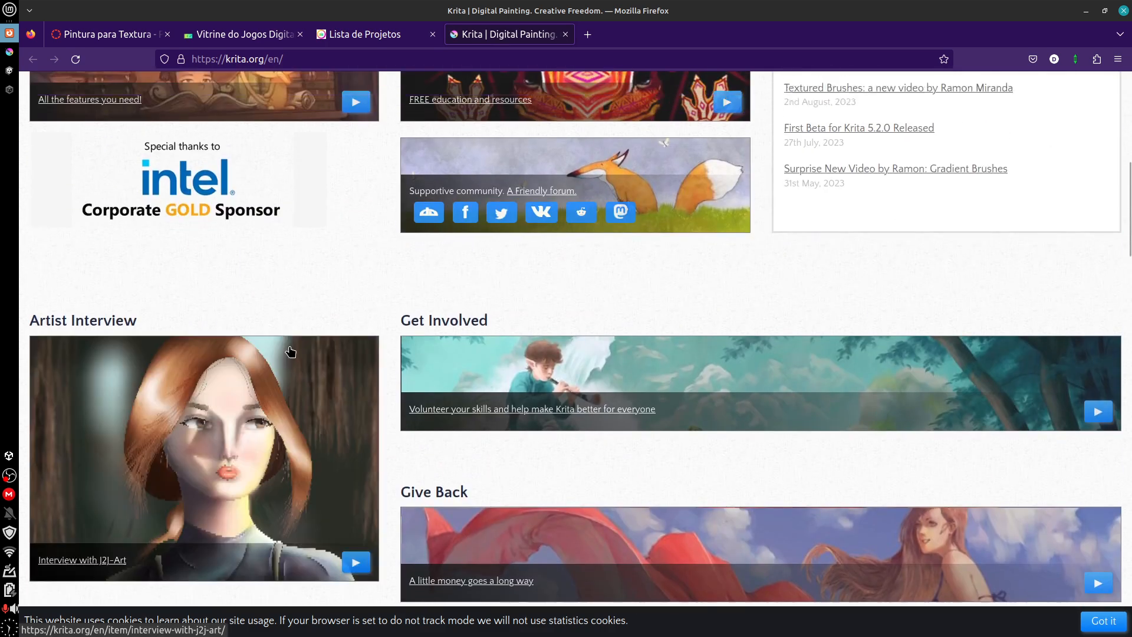
pyautogui.scroll(6, 290, 352)
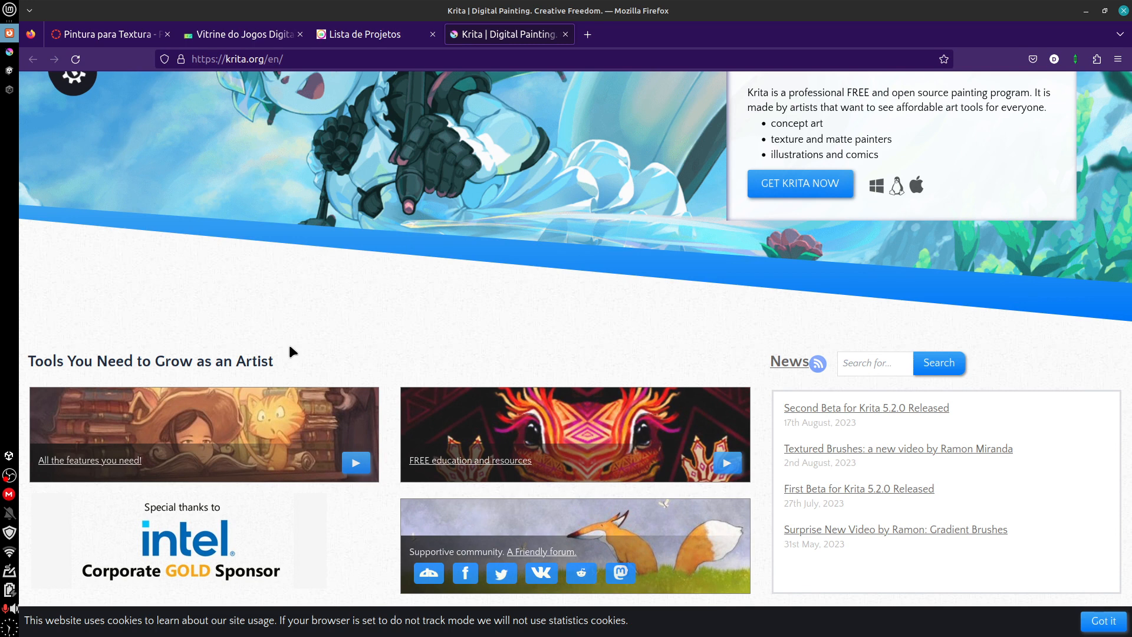
pyautogui.scroll(3, 289, 346)
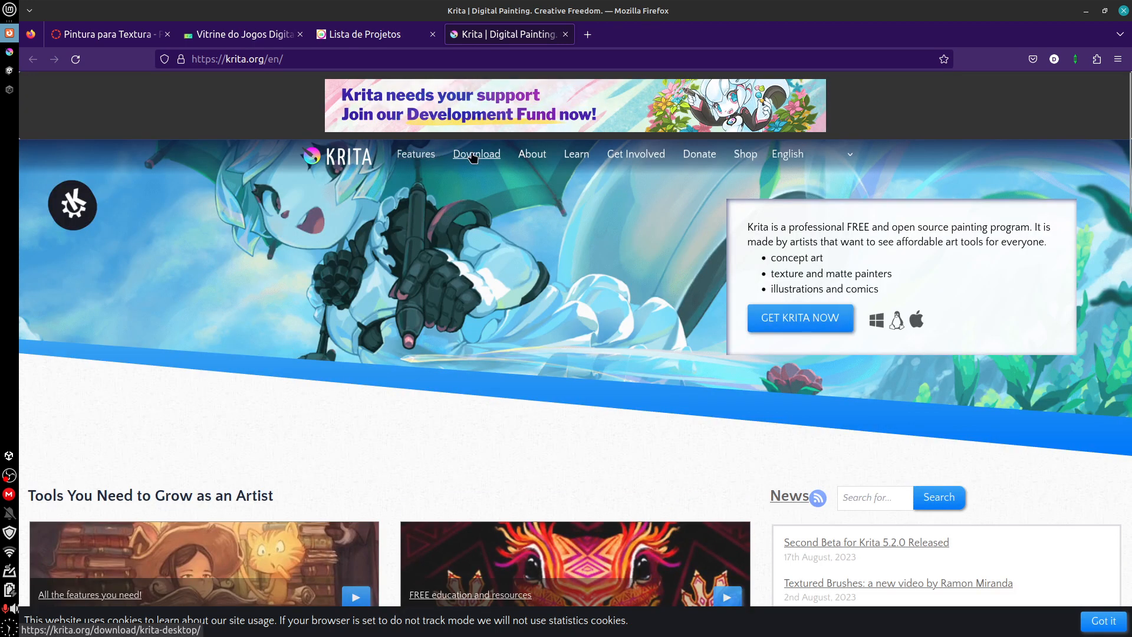
pyautogui.click(576, 154)
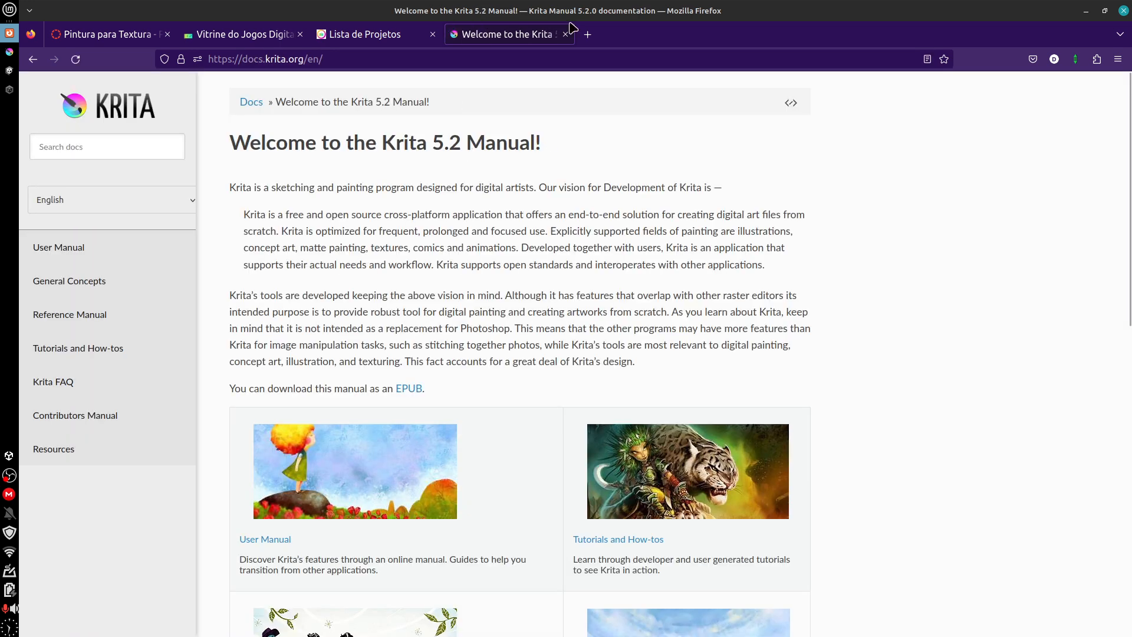
# Step: Open YouTube in a new tab and search for "krita"
pyautogui.click(588, 34)
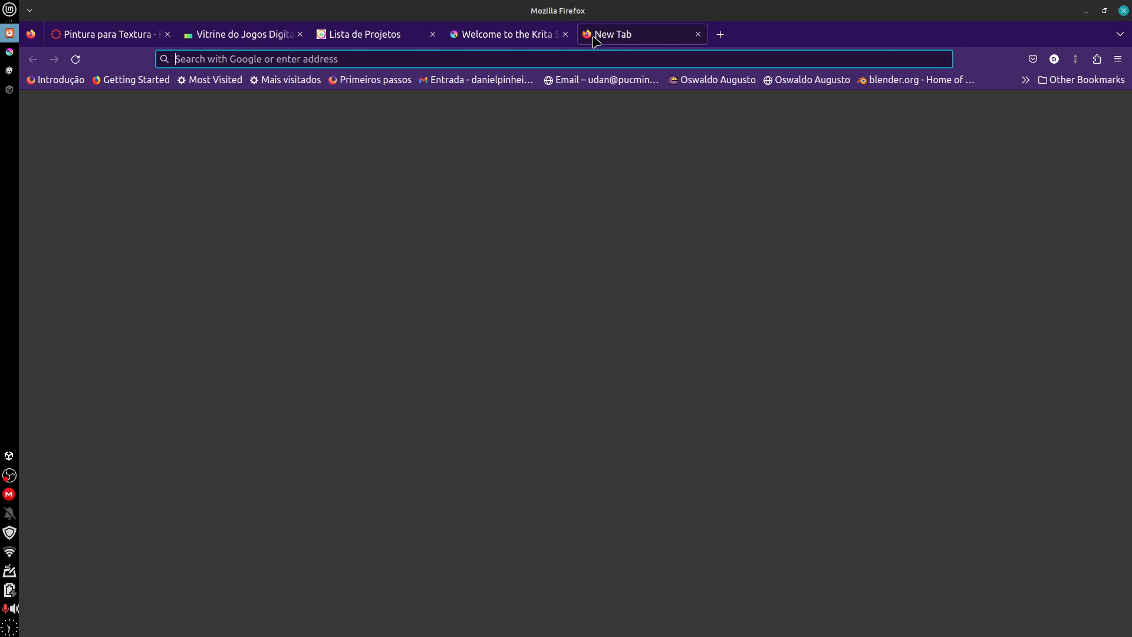
pyautogui.write('youtube.com/')
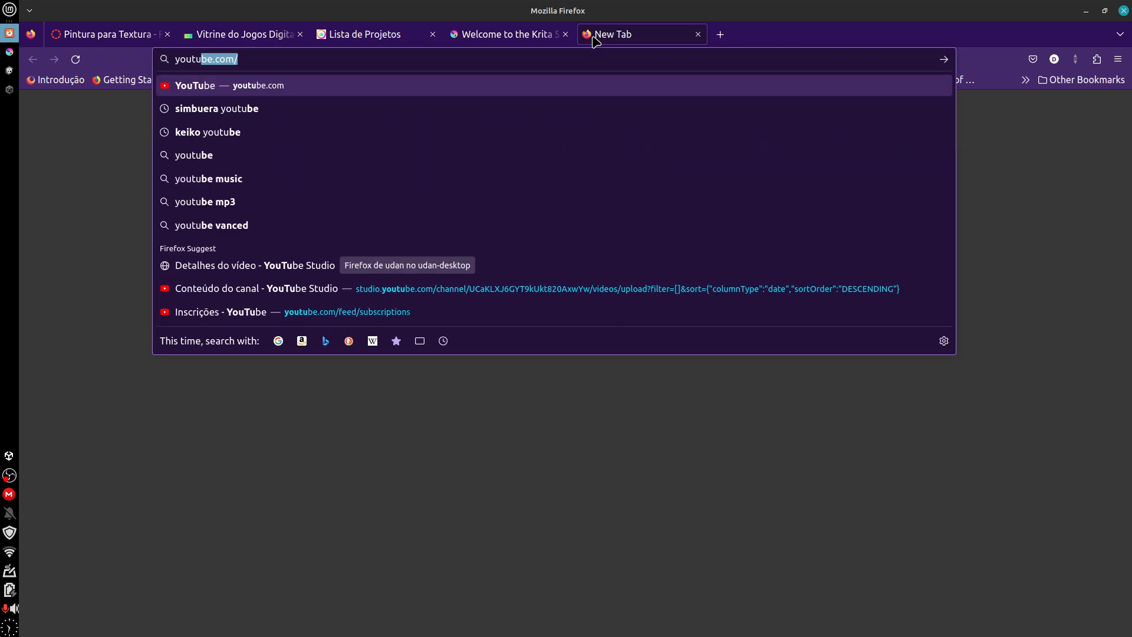
pyautogui.click(375, 93)
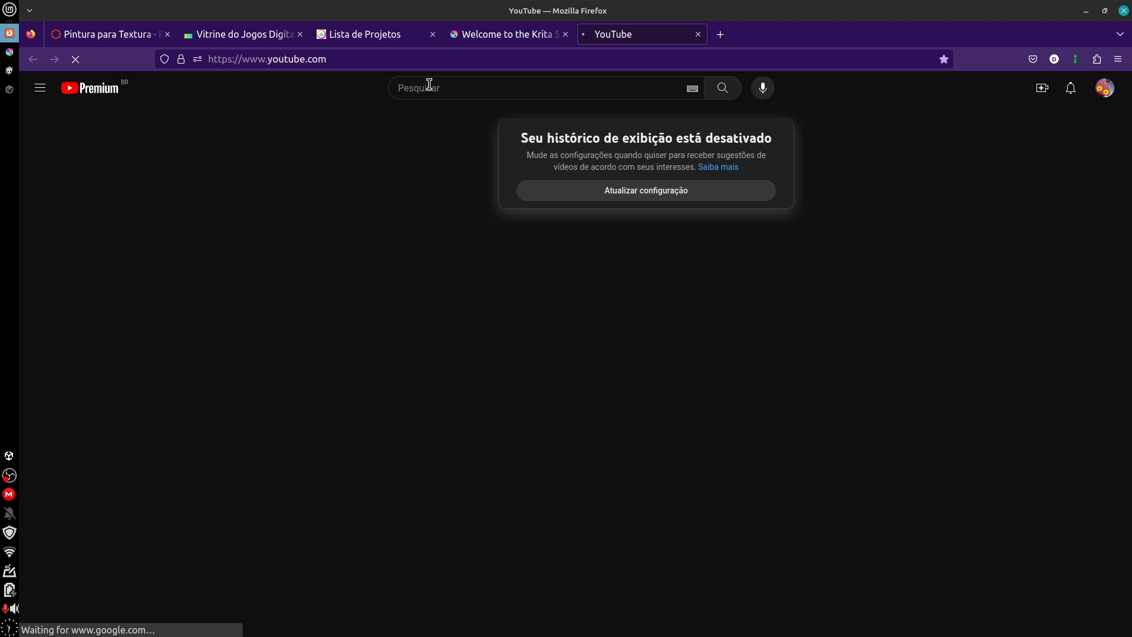
pyautogui.click(429, 87)
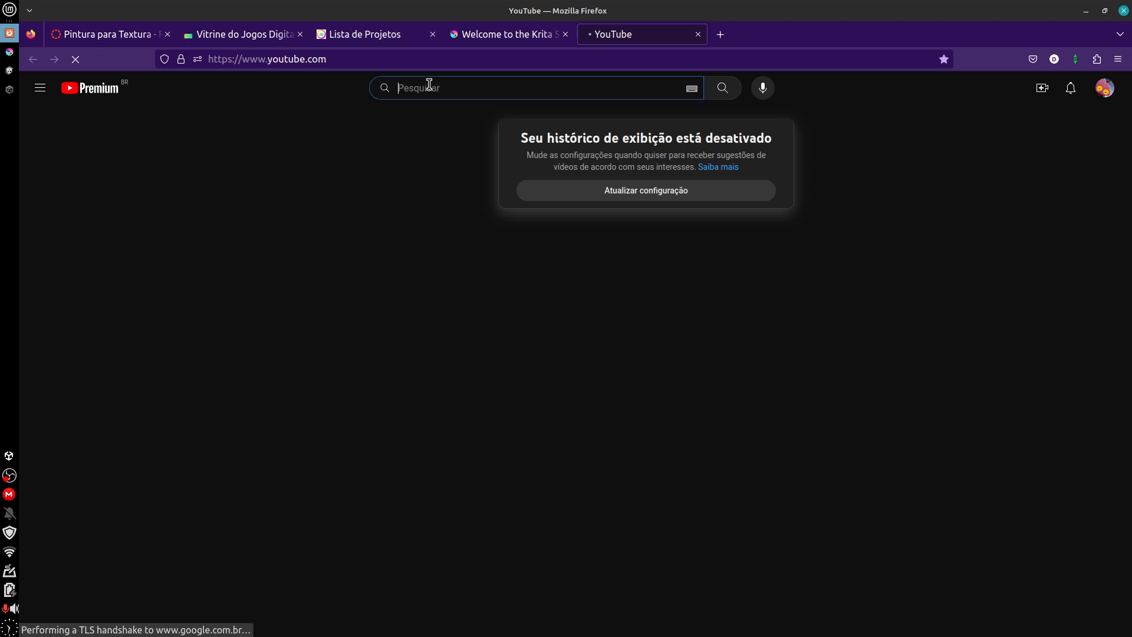
pyautogui.write('krita')
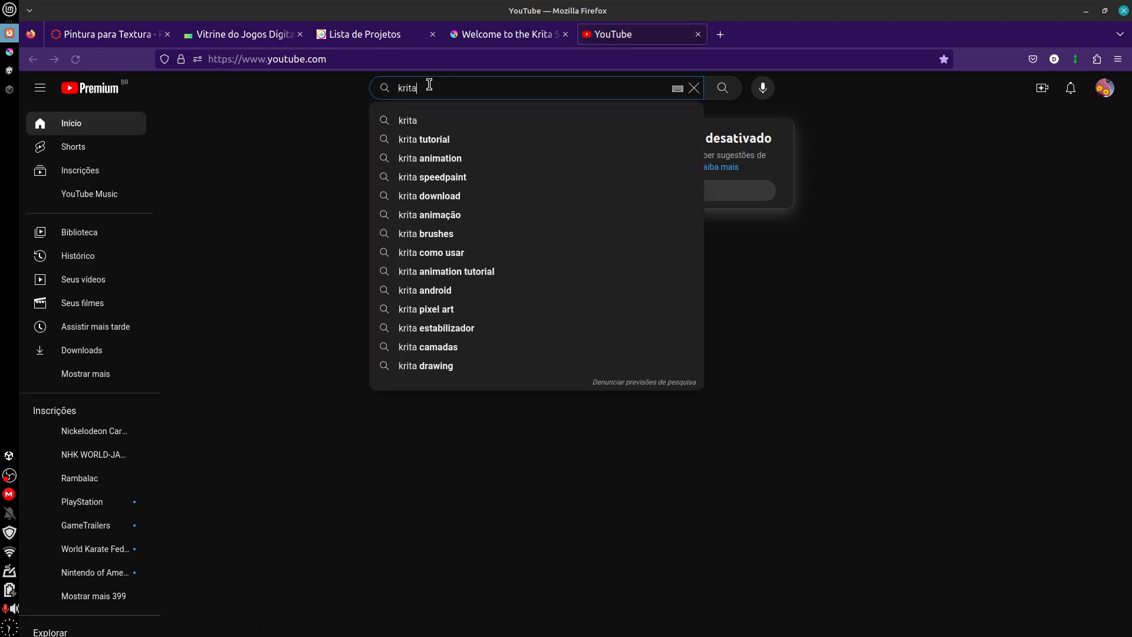
pyautogui.press('Return')
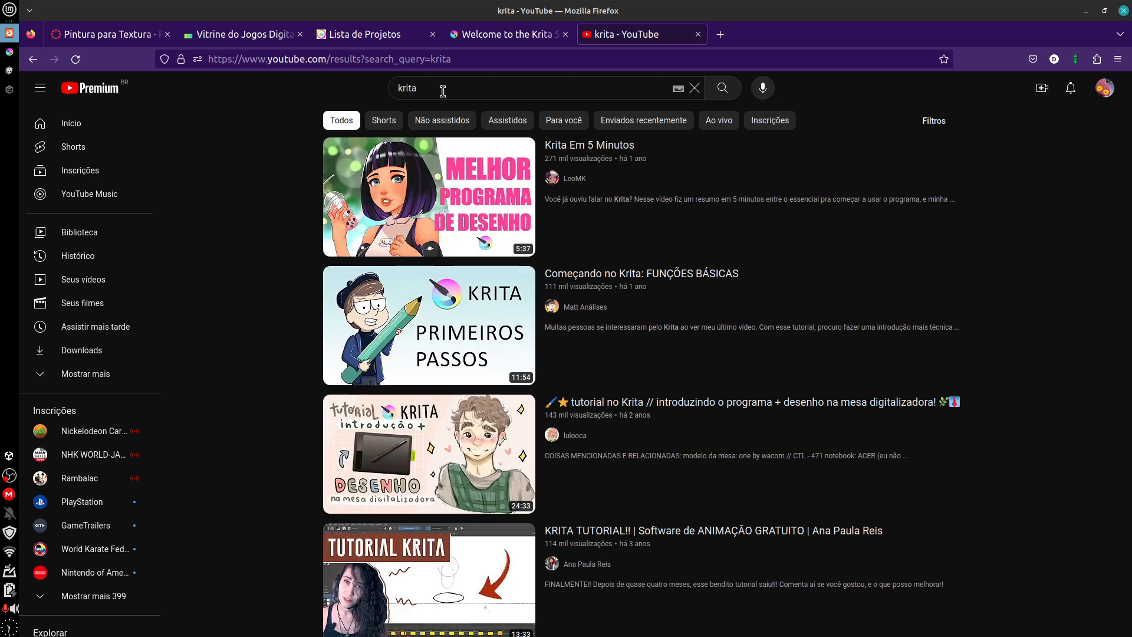
# Step: Search YouTube for "krita channel" and open the official Krita channel
pyautogui.click(443, 89)
pyautogui.write('ch')
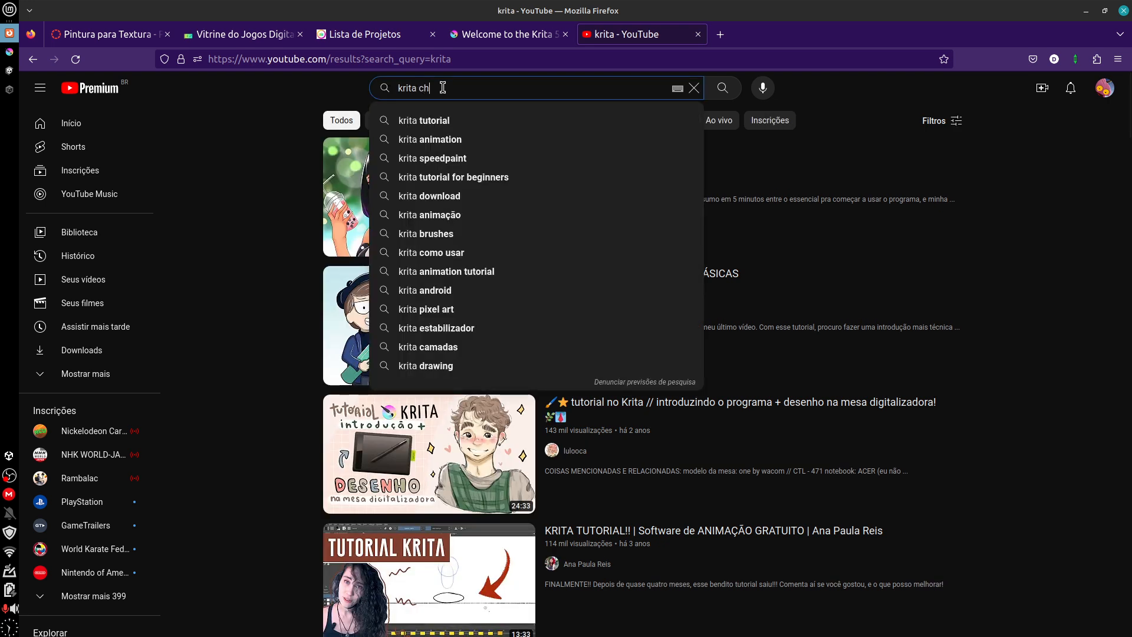
pyautogui.write('a')
pyautogui.write('nnel')
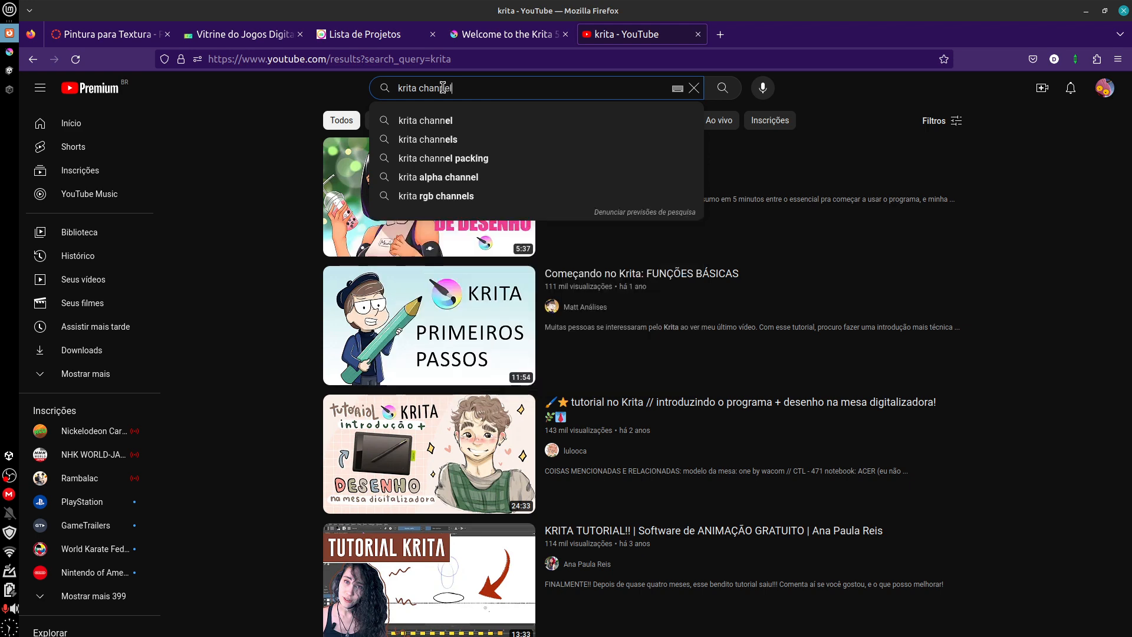
pyautogui.press('Return')
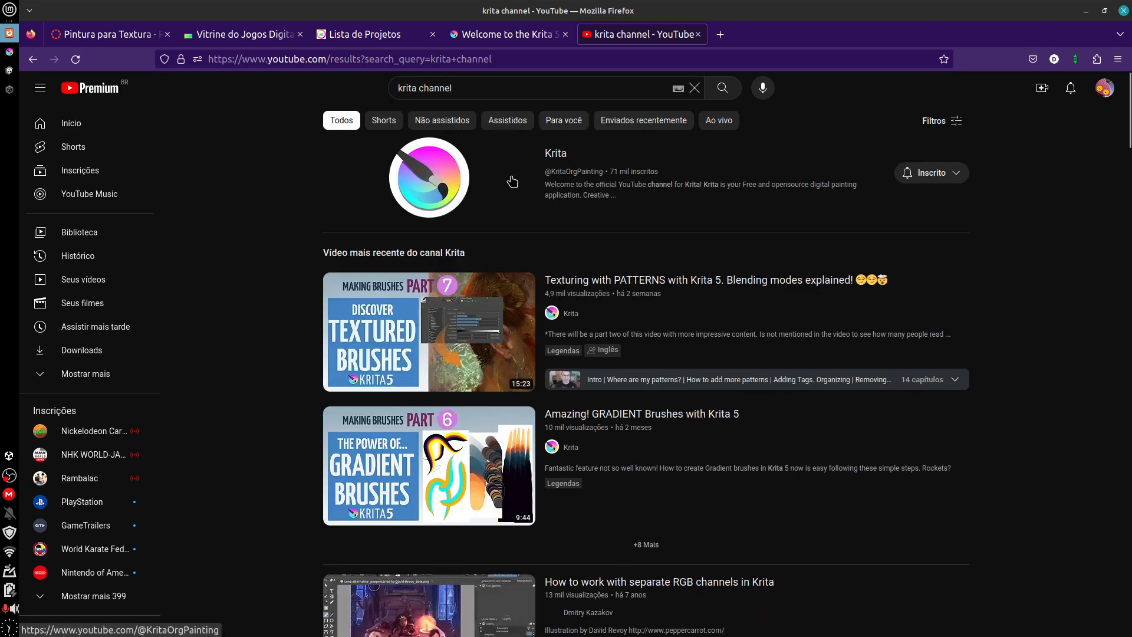
pyautogui.click(442, 191)
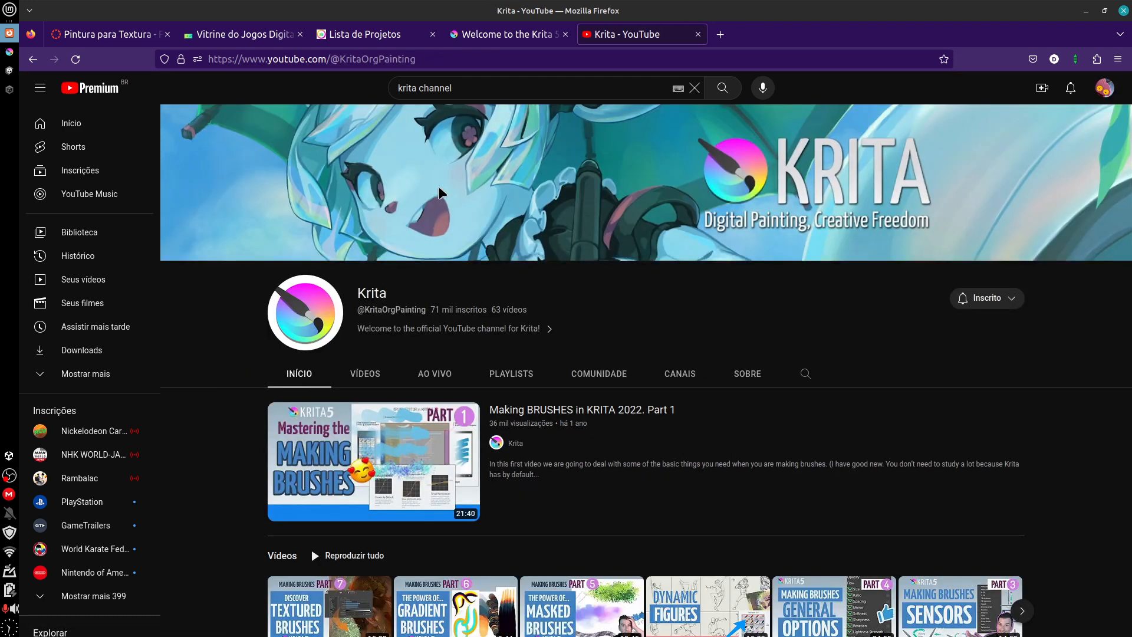
# Step: Look through the brush-making and most-viewed videos on the Krita channel, and close its tab
pyautogui.scroll(-3, 721, 433)
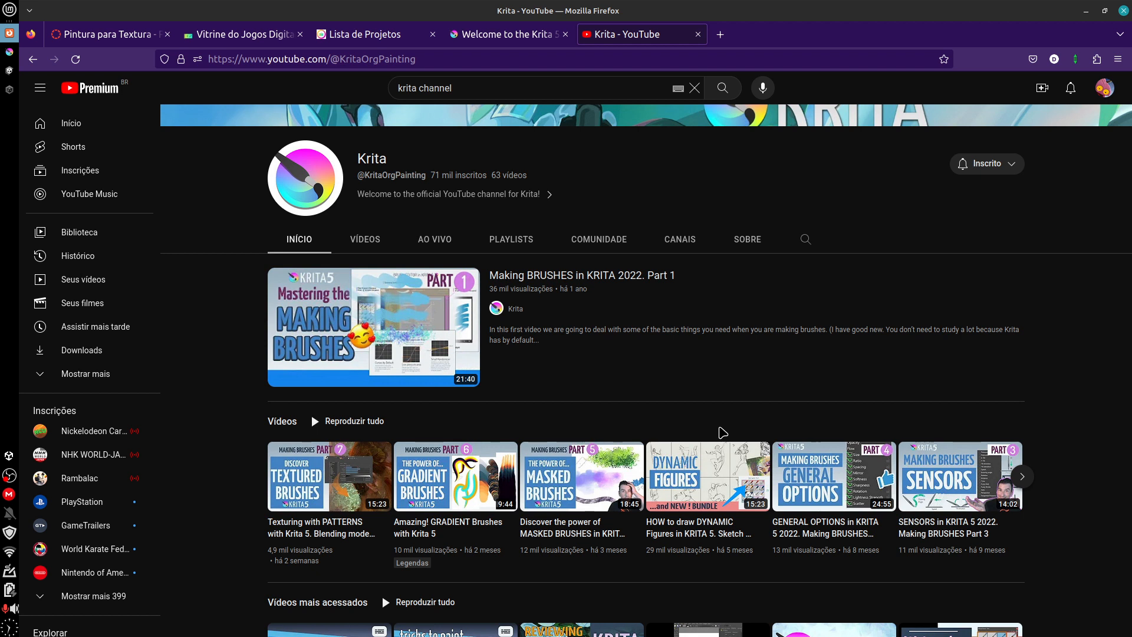
pyautogui.scroll(-3, 724, 432)
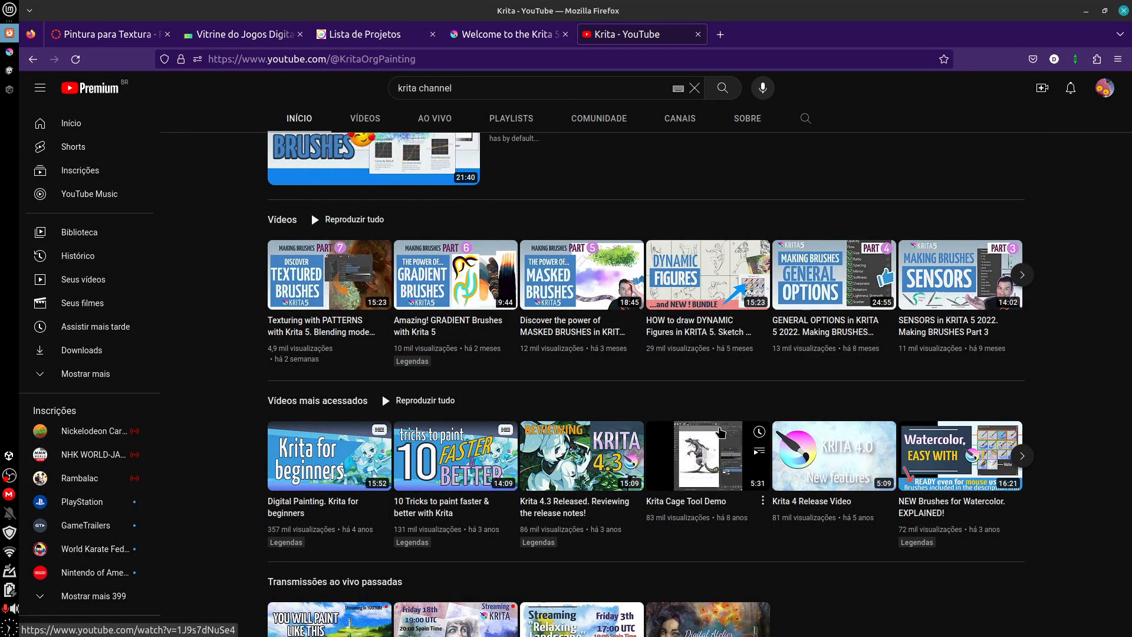
pyautogui.scroll(-2, 721, 432)
pyautogui.scroll(5, 723, 432)
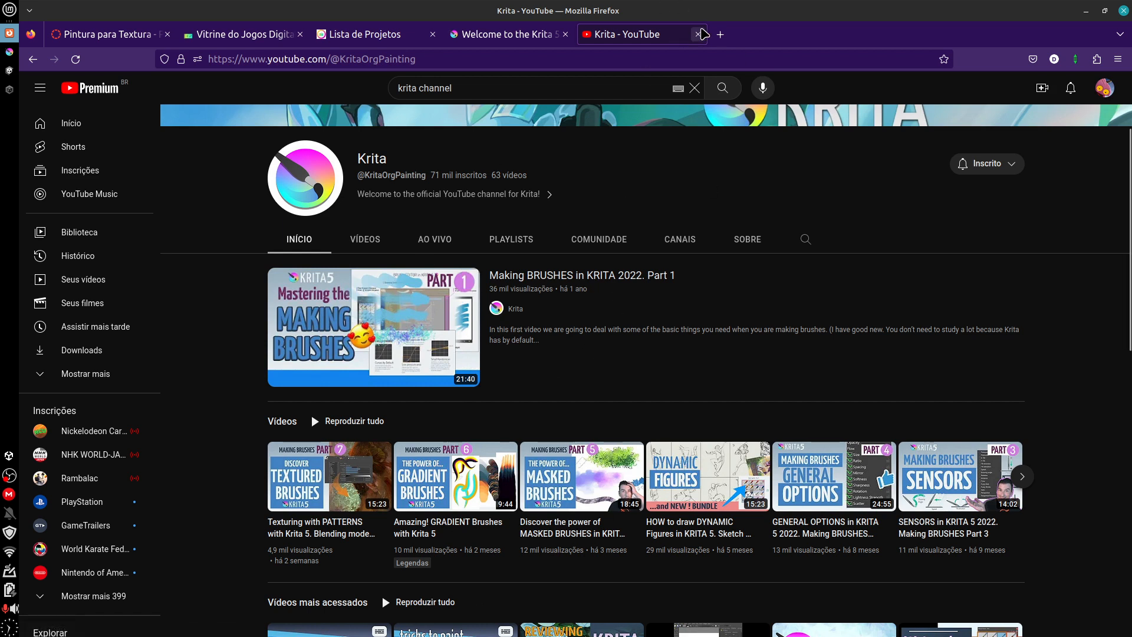
pyautogui.click(699, 34)
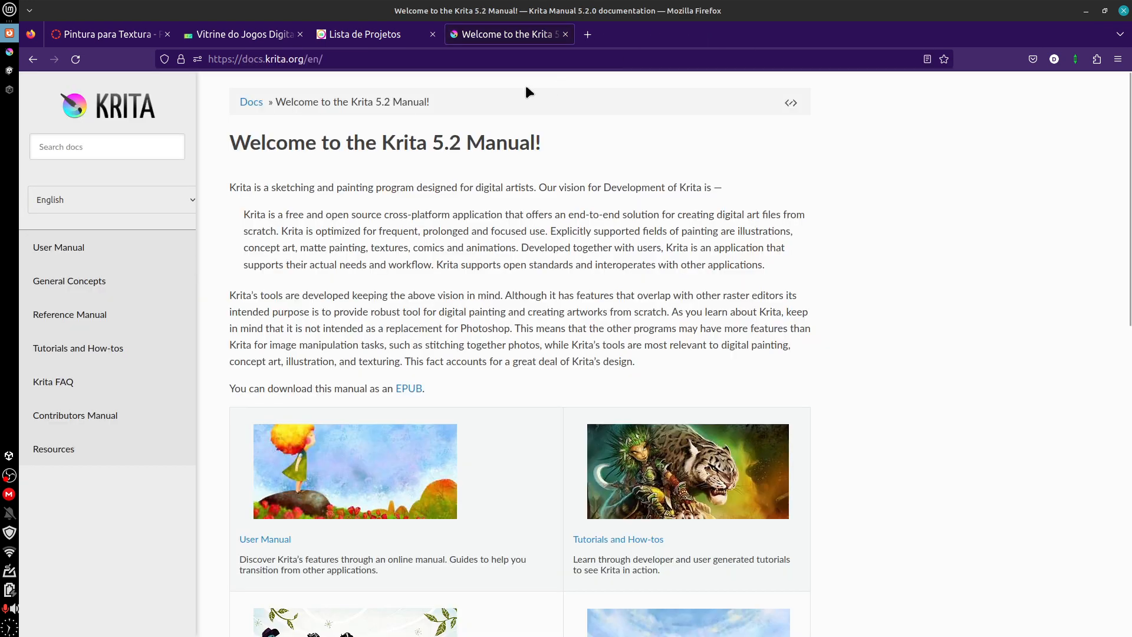